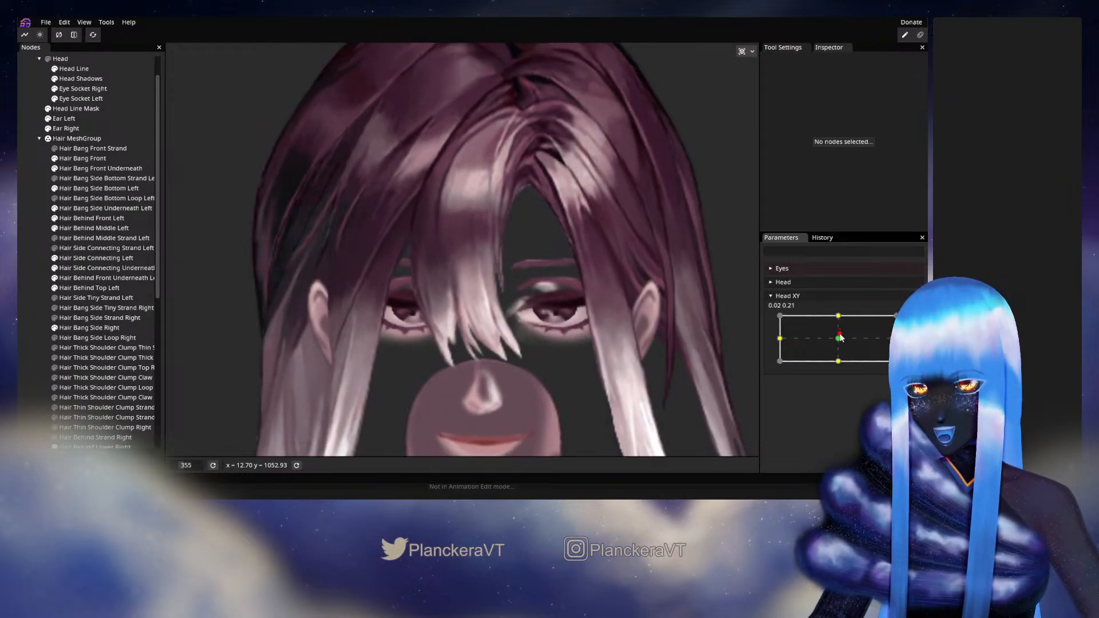
# Arm Head XY at its 0.00, 1.00 keypoint and reshape the lower mesh vertices of Hair Bang Front for the head-up pose
pyautogui.click(838, 315)
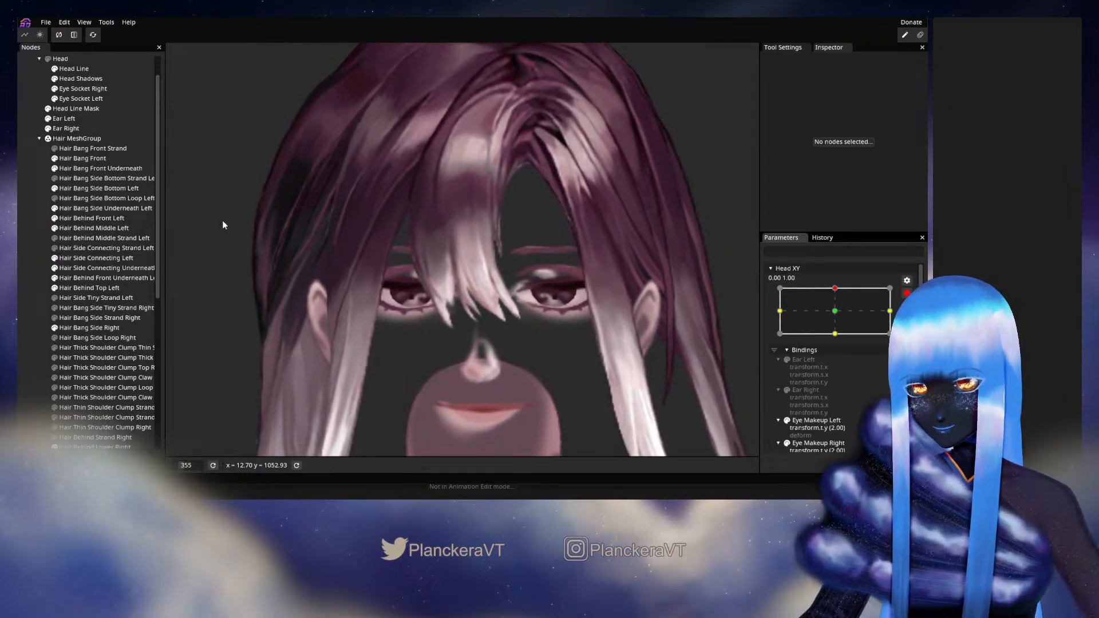
pyautogui.click(82, 158)
pyautogui.scroll(5, 482, 303)
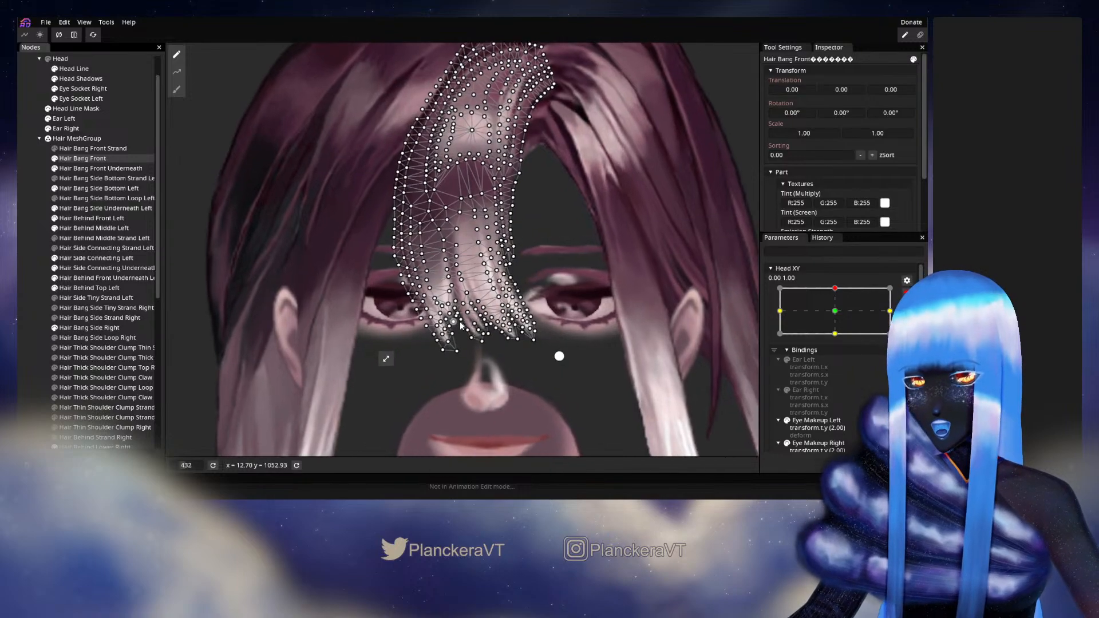
pyautogui.scroll(8, 482, 302)
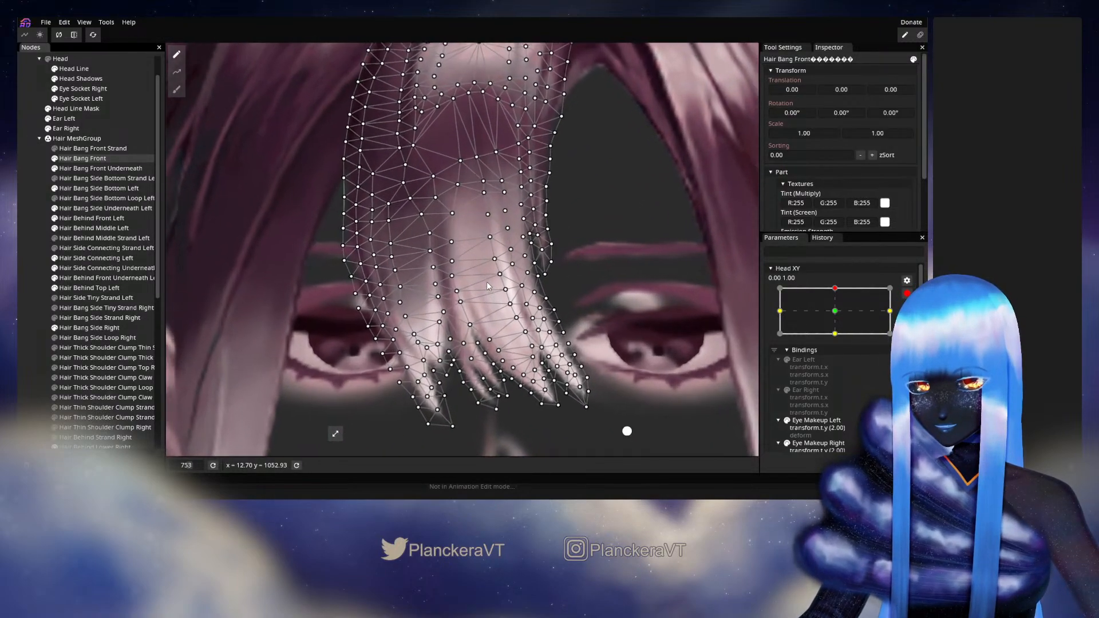
pyautogui.scroll(2, 478, 305)
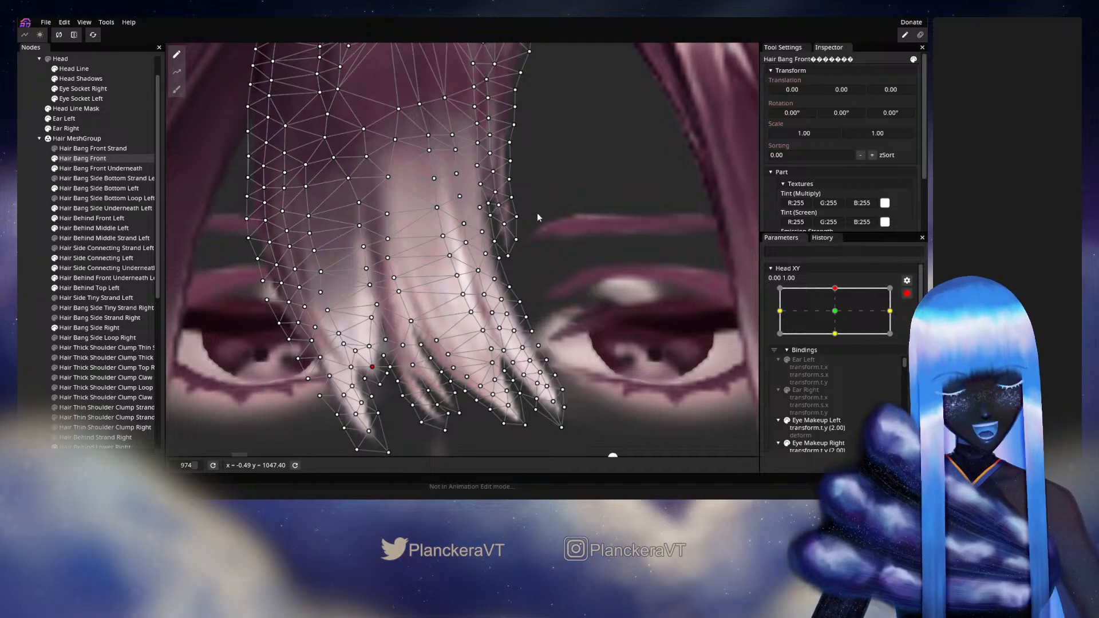
pyautogui.scroll(-2, 543, 222)
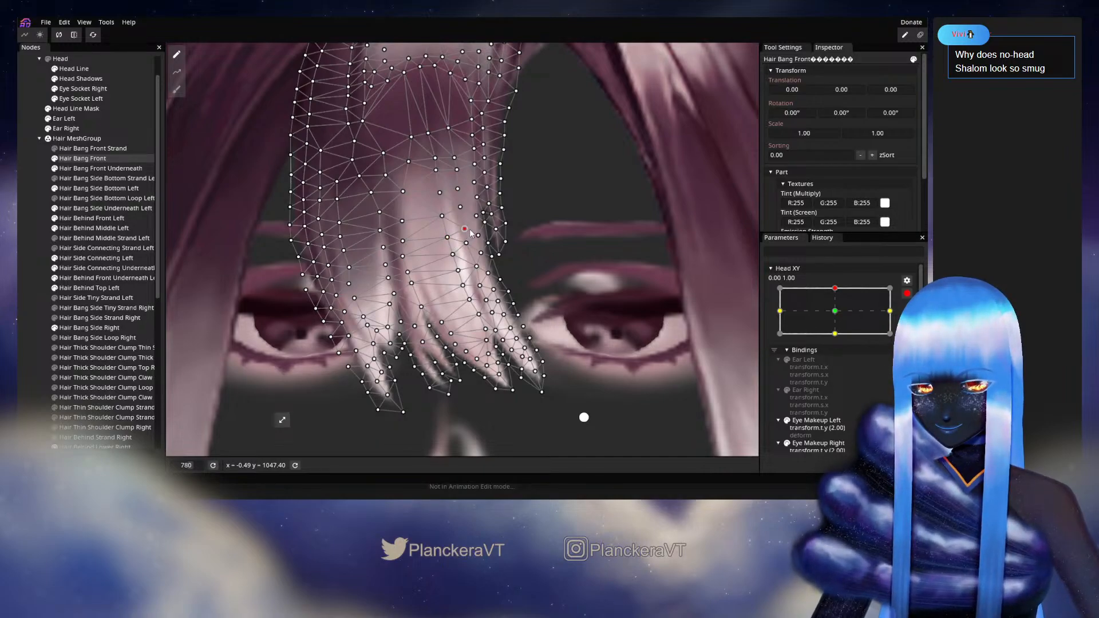
pyautogui.click(488, 280)
pyautogui.scroll(-4, 488, 280)
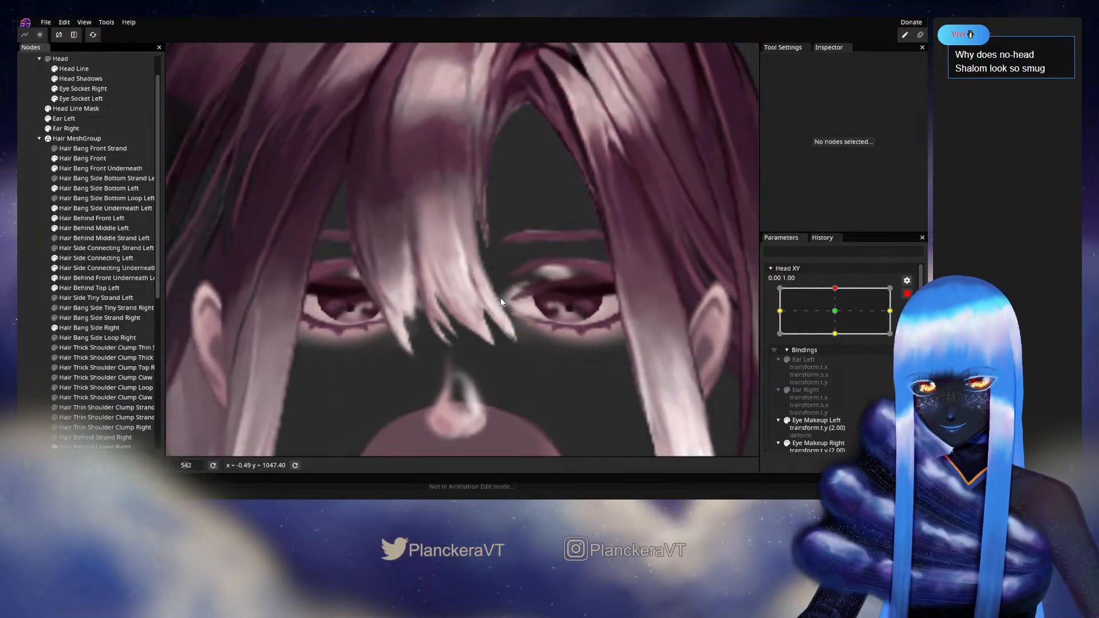
# Disarm Head XY and move it around its upper keypoint to preview the front bang's deformation
pyautogui.scroll(-3, 500, 298)
pyautogui.click(906, 294)
pyautogui.moveTo(838, 316)
pyautogui.mouseDown()
pyautogui.moveTo(841, 358)
pyautogui.moveTo(842, 317)
pyautogui.mouseUp()
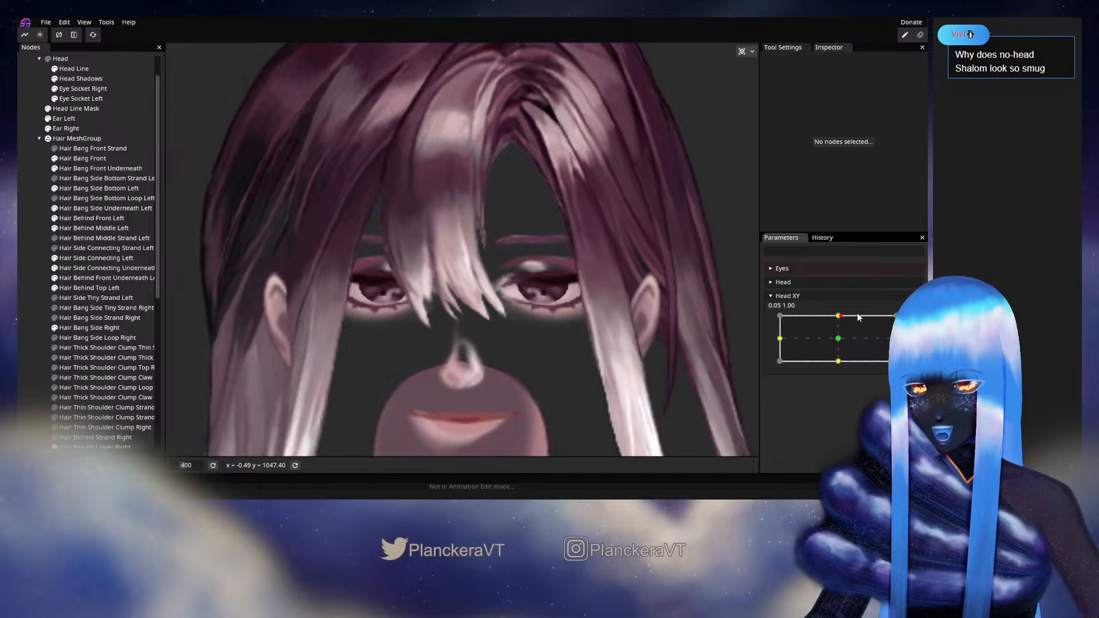
# Re-arm Head XY at 0.00, 1.00 and refine the Hair Bang Front mesh vertices along the bright central strand
pyautogui.scroll(4, 420, 301)
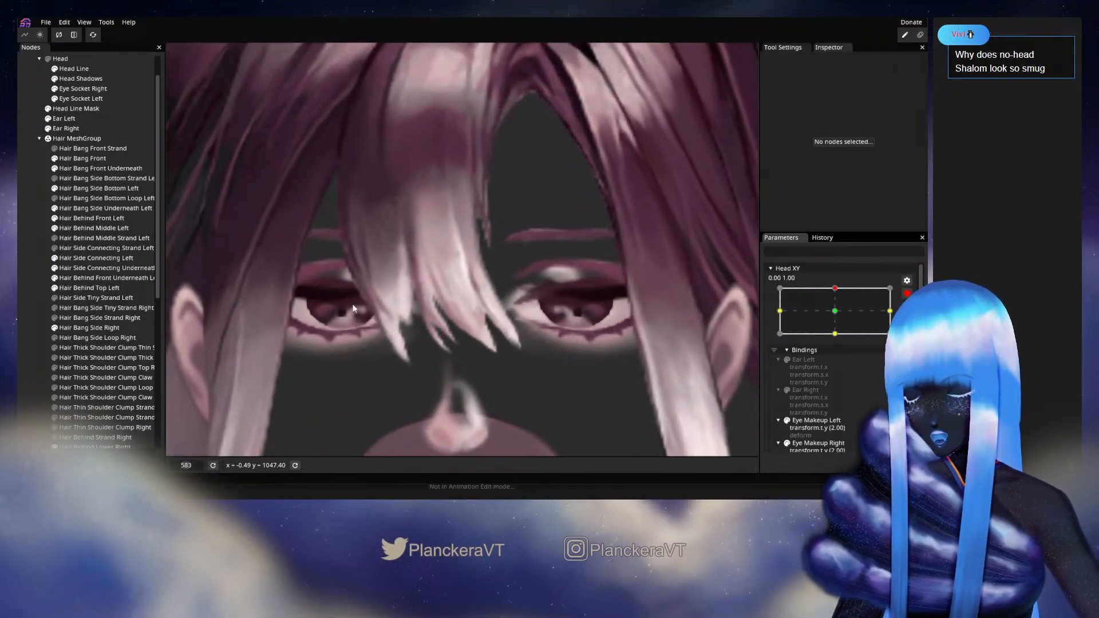
pyautogui.click(75, 158)
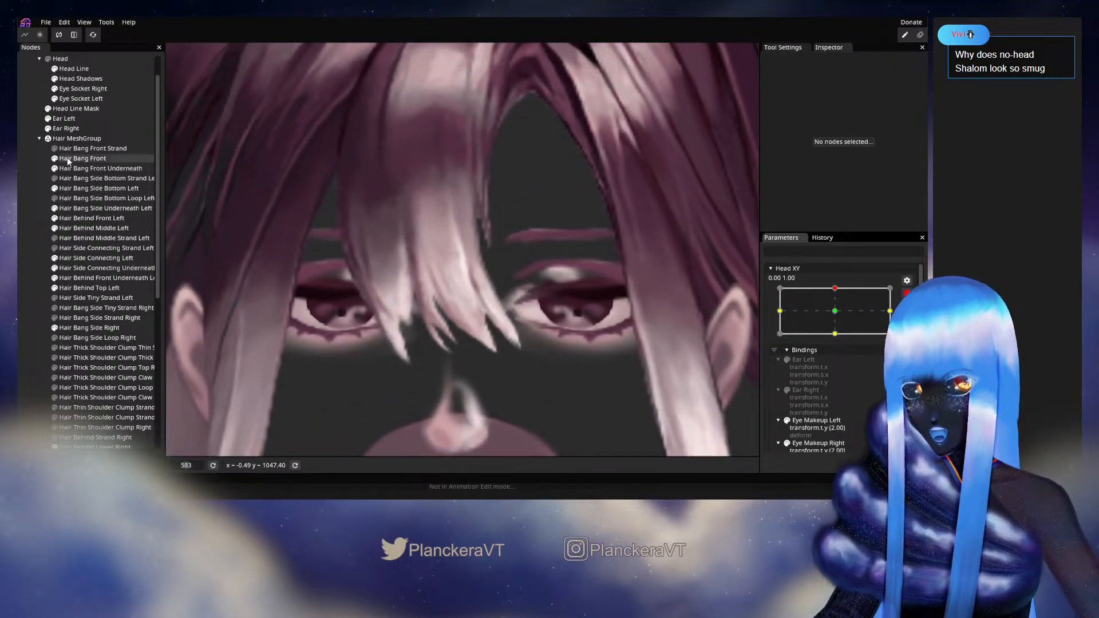
pyautogui.scroll(4, 449, 306)
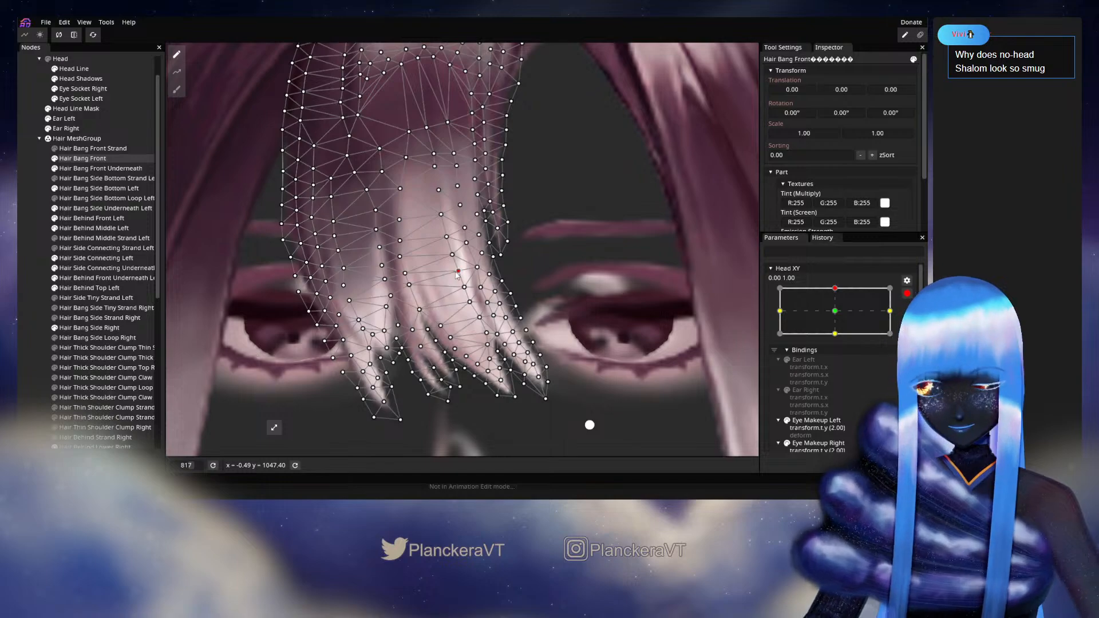
pyautogui.scroll(-2, 458, 273)
pyautogui.scroll(-6, 455, 277)
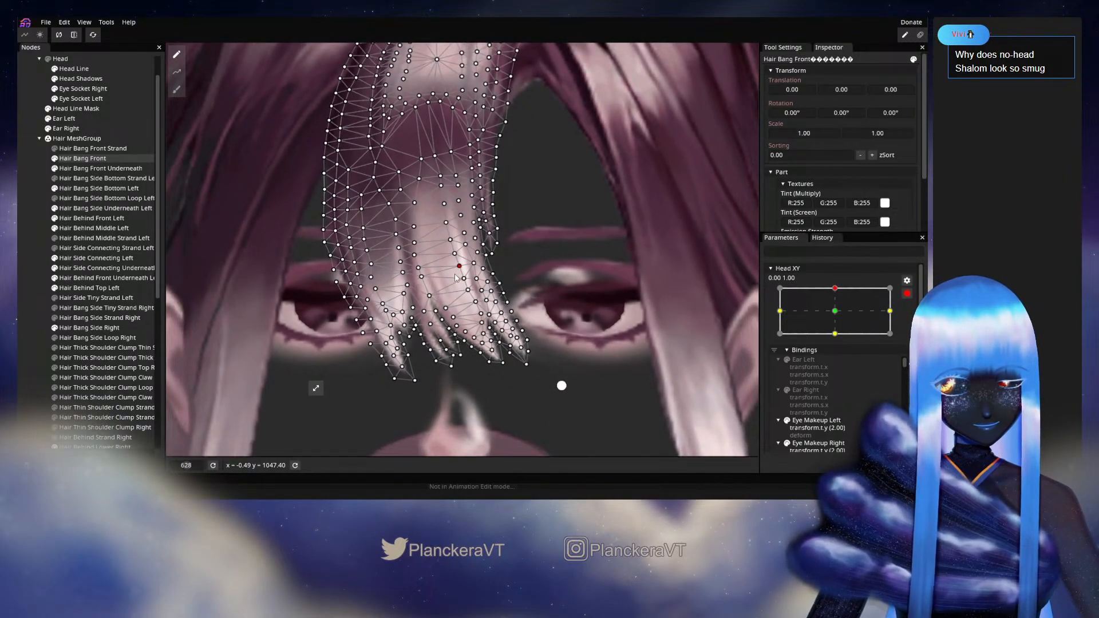
pyautogui.click(18, 257)
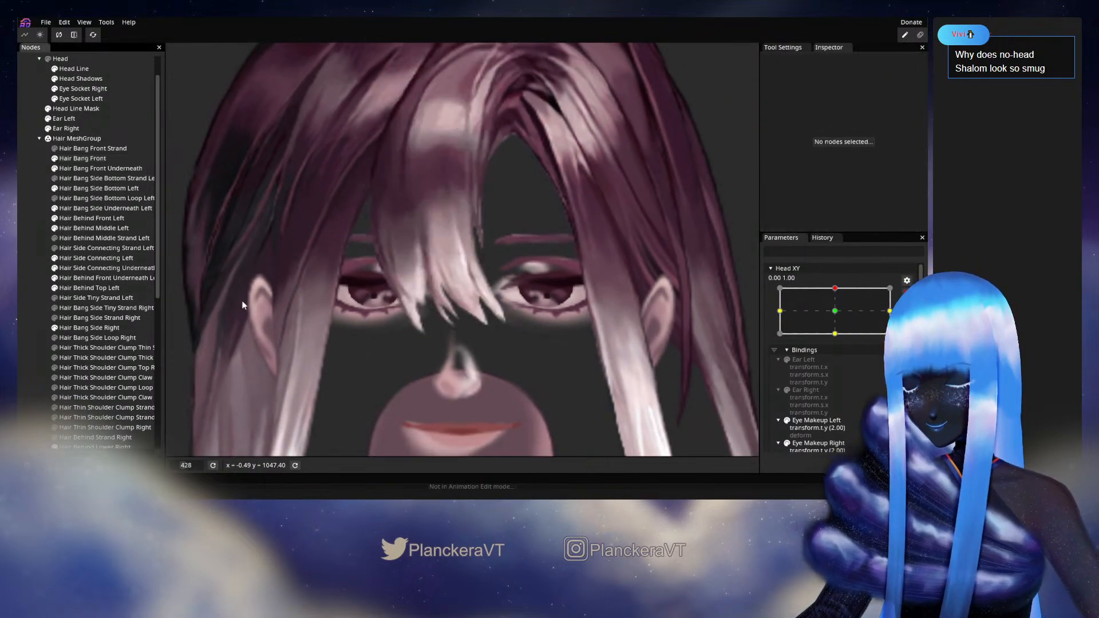
# Disarm Head XY and check how the front bang moves near the head-up position
pyautogui.click(907, 296)
pyautogui.moveTo(838, 318)
pyautogui.mouseDown()
pyautogui.moveTo(841, 343)
pyautogui.moveTo(839, 320)
pyautogui.mouseUp()
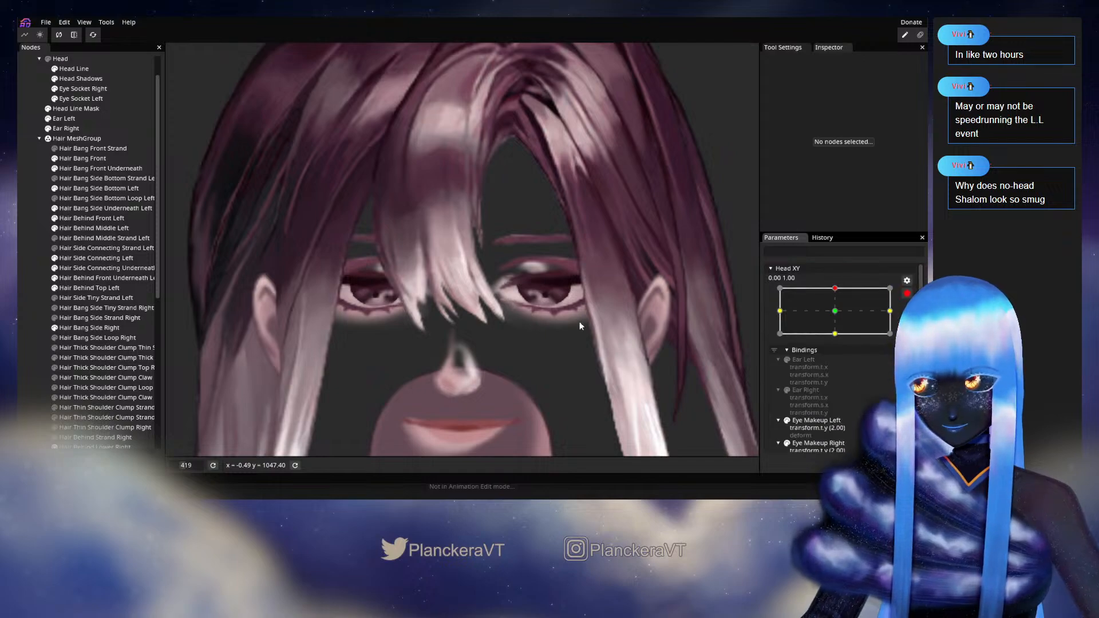
# Arm Head XY at 0.00, 1.00 and adjust the Hair Bang Front vertices at the upper part of the bright strand
pyautogui.scroll(5, 465, 311)
pyautogui.scroll(1, 506, 290)
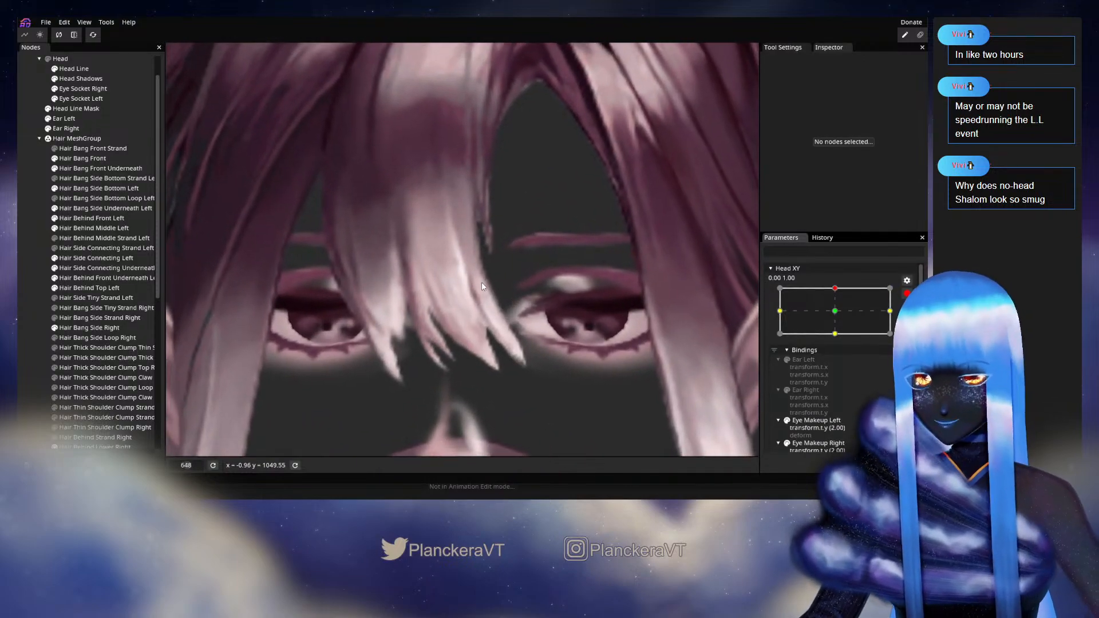
pyautogui.click(76, 159)
pyautogui.scroll(2, 328, 266)
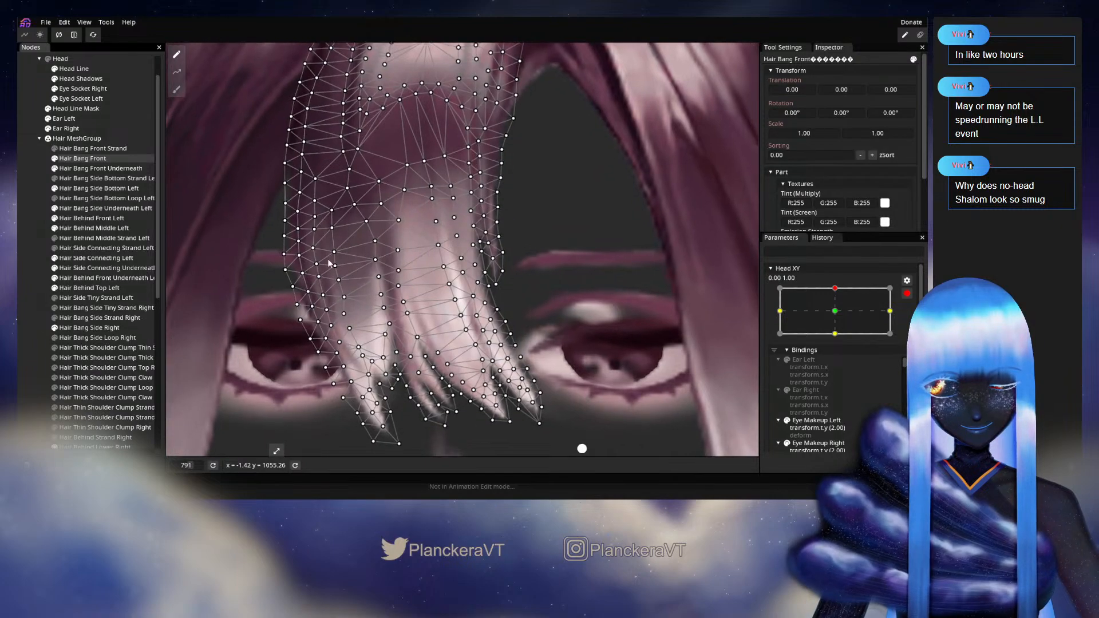
pyautogui.scroll(2, 424, 304)
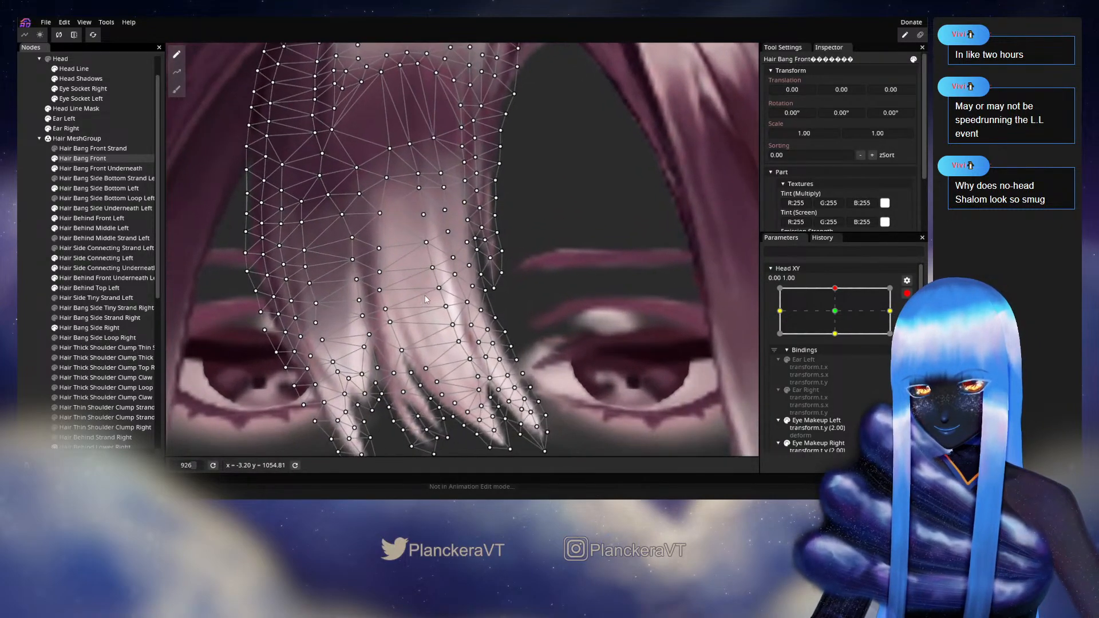
pyautogui.scroll(1, 423, 297)
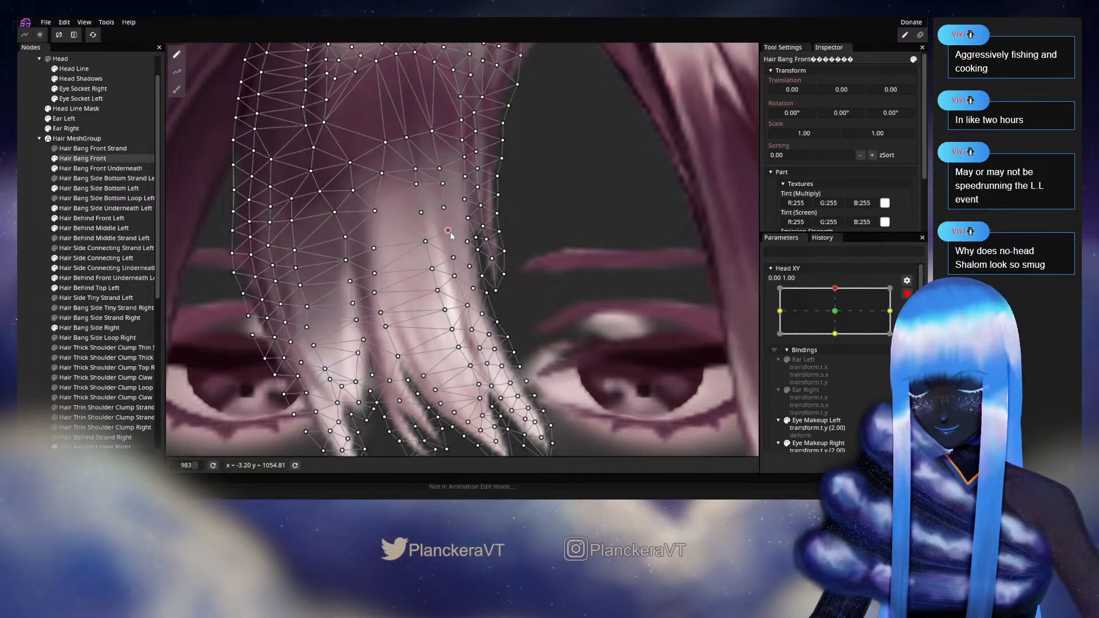
pyautogui.click(29, 260)
# Disarm Head XY and shift it slightly around the upper keypoint to inspect the adjusted bang
pyautogui.scroll(-5, 400, 337)
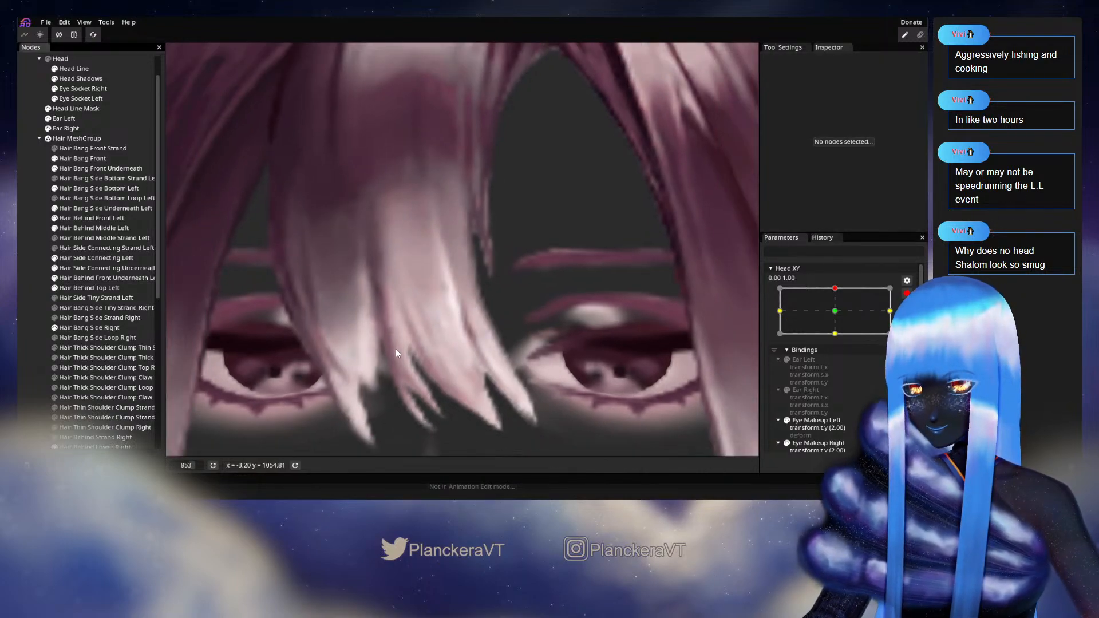
pyautogui.scroll(-6, 416, 324)
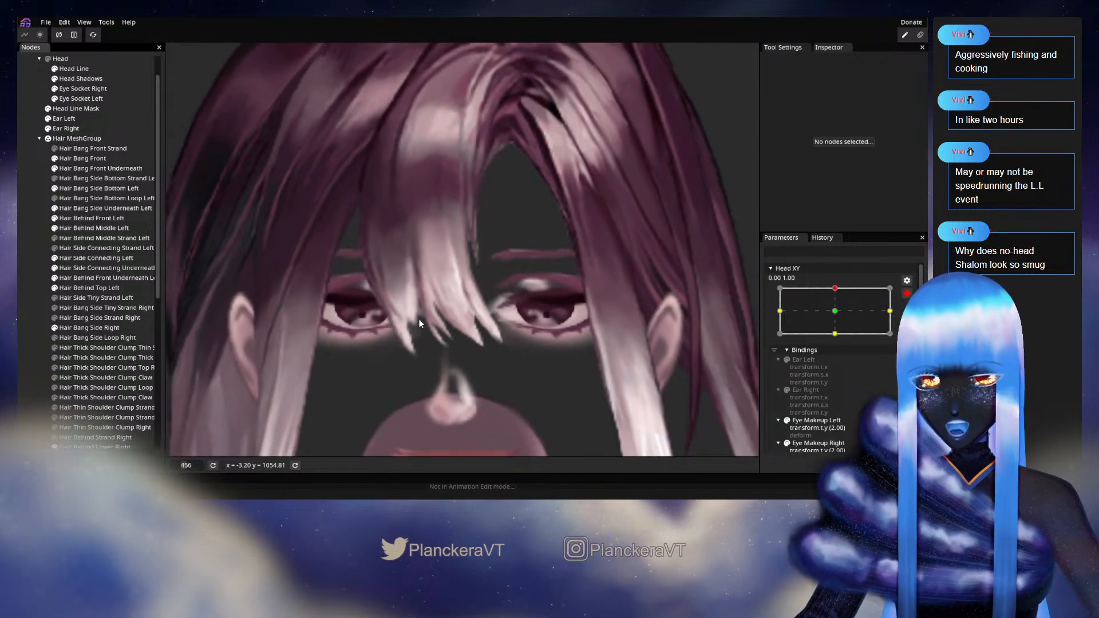
pyautogui.click(906, 293)
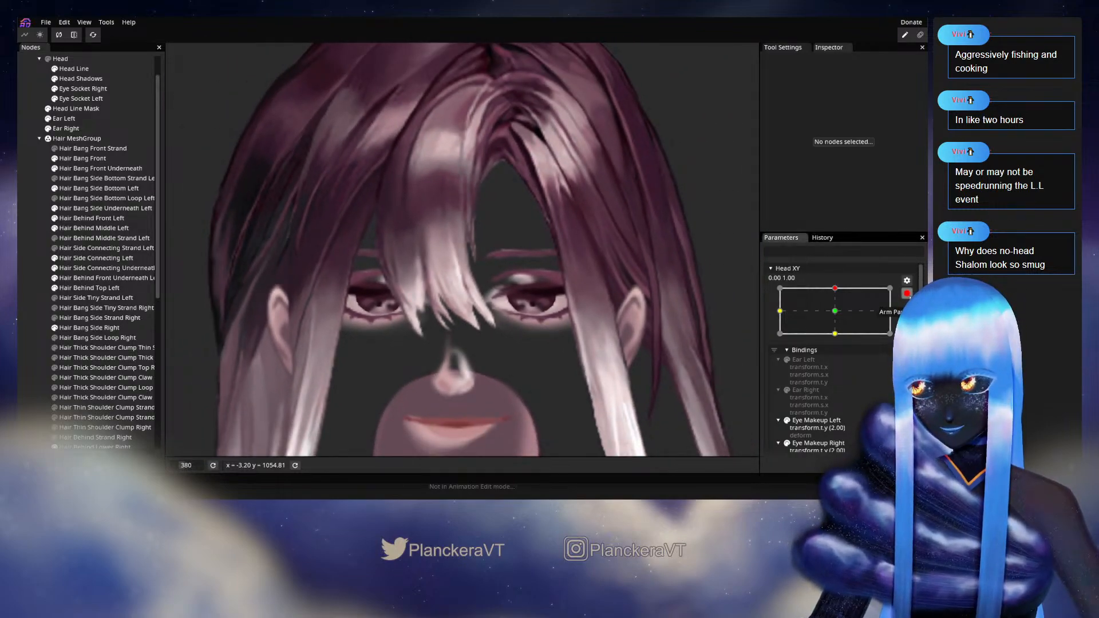
pyautogui.moveTo(839, 319)
pyautogui.mouseDown()
pyautogui.moveTo(840, 340)
pyautogui.moveTo(845, 317)
pyautogui.mouseUp()
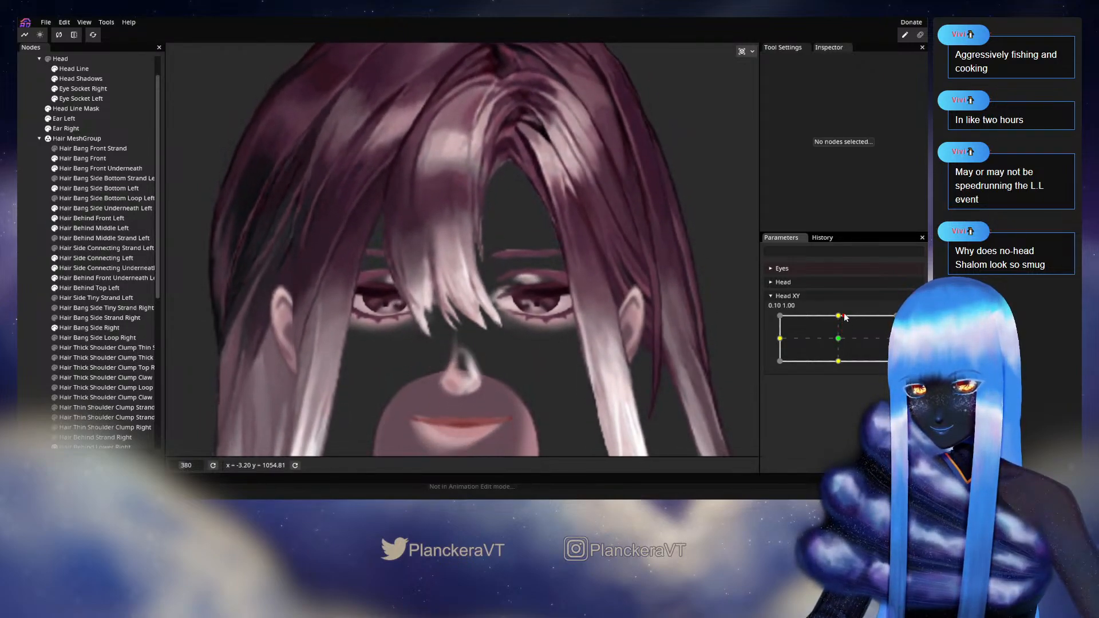
# Arm Head XY at 0.00, 1.00 again and reposition individual Hair Bang Front vertices in the middle of the bright strand
pyautogui.click(913, 321)
pyautogui.scroll(8, 373, 311)
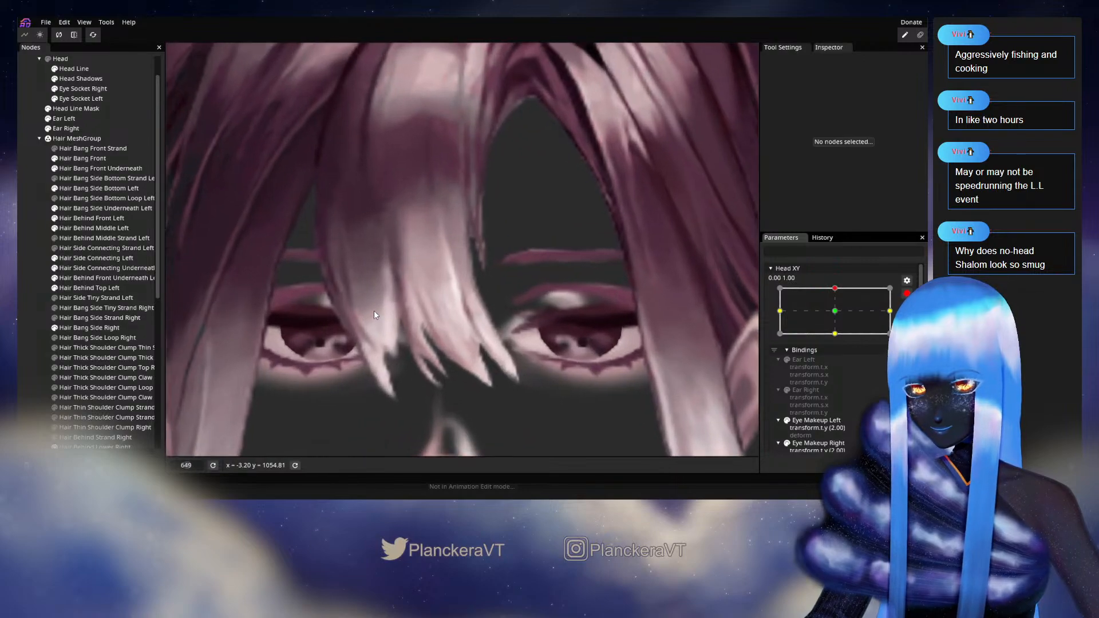
pyautogui.click(82, 159)
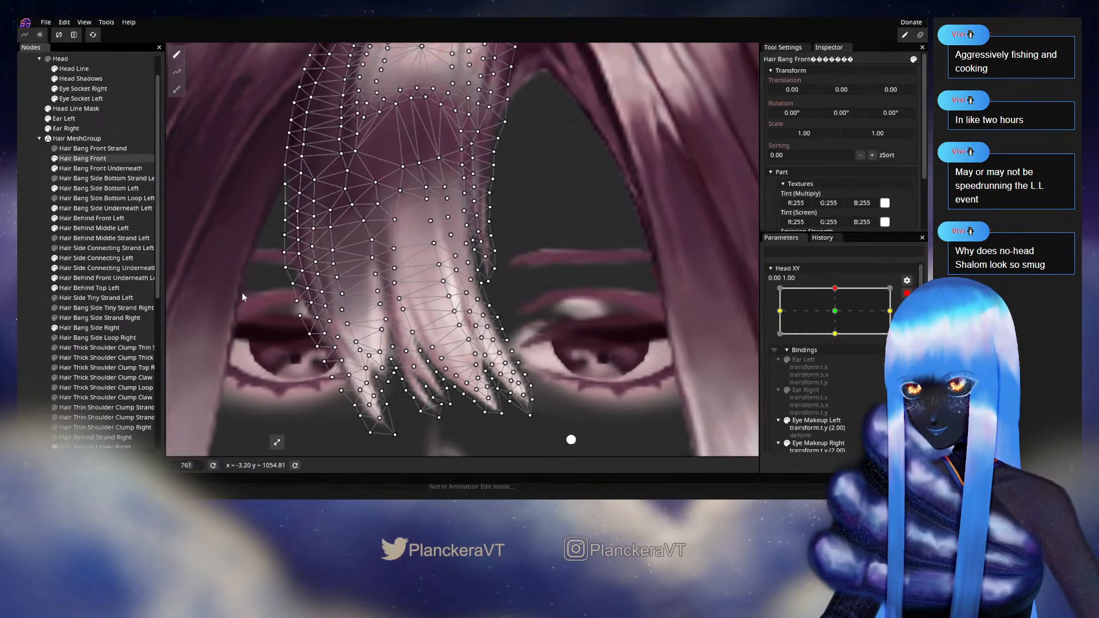
pyautogui.scroll(3, 456, 338)
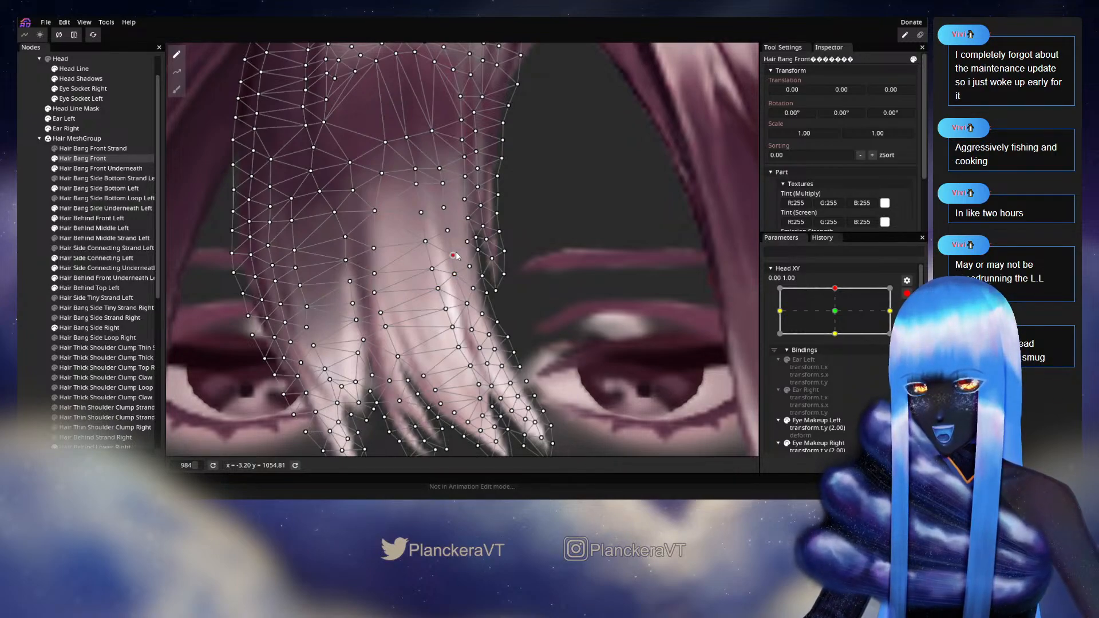
pyautogui.click(433, 267)
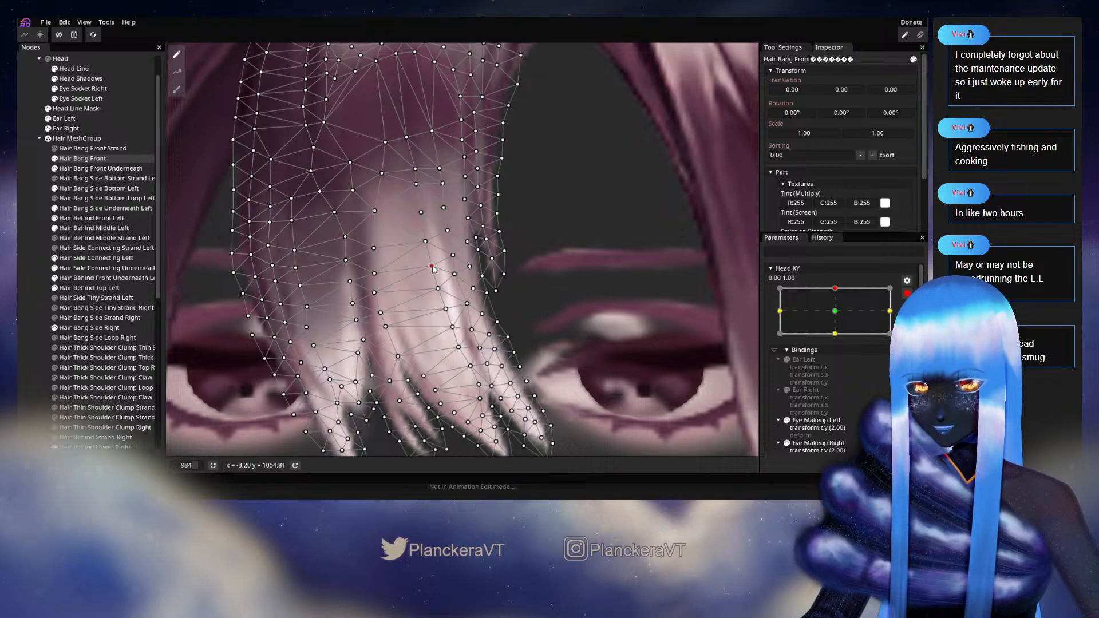
pyautogui.click(39, 267)
# Disarm Head XY, preview the bang near the head-up position and save the project
pyautogui.scroll(-3, 499, 312)
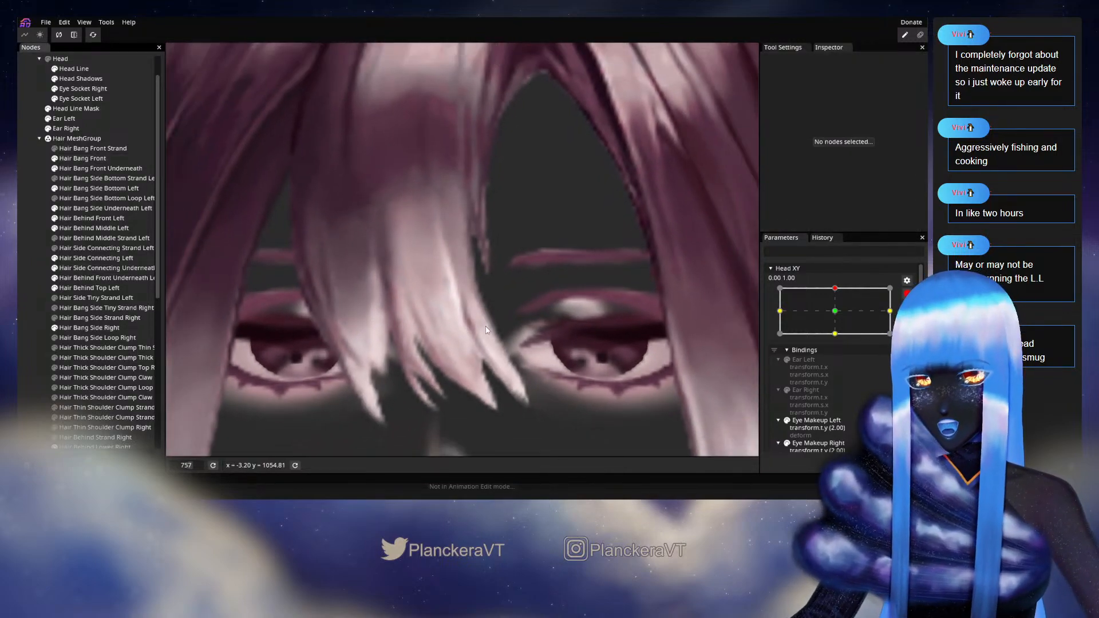
pyautogui.scroll(-5, 486, 329)
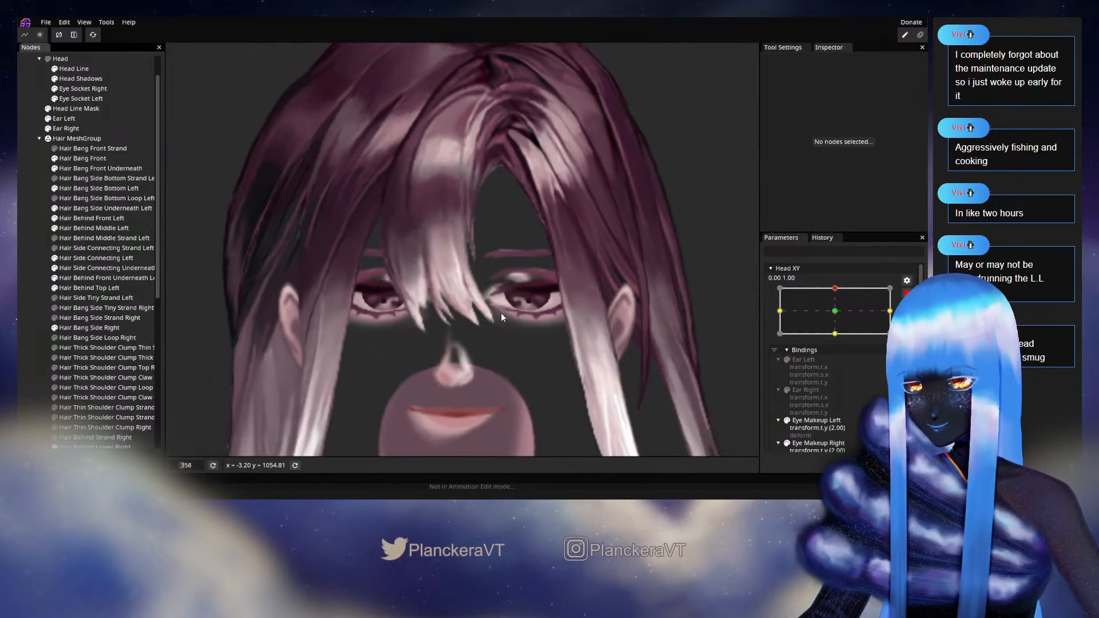
pyautogui.click(906, 293)
pyautogui.moveTo(839, 317)
pyautogui.mouseDown()
pyautogui.moveTo(839, 343)
pyautogui.moveTo(836, 318)
pyautogui.mouseUp()
pyautogui.hotkey('ctrl', 's')
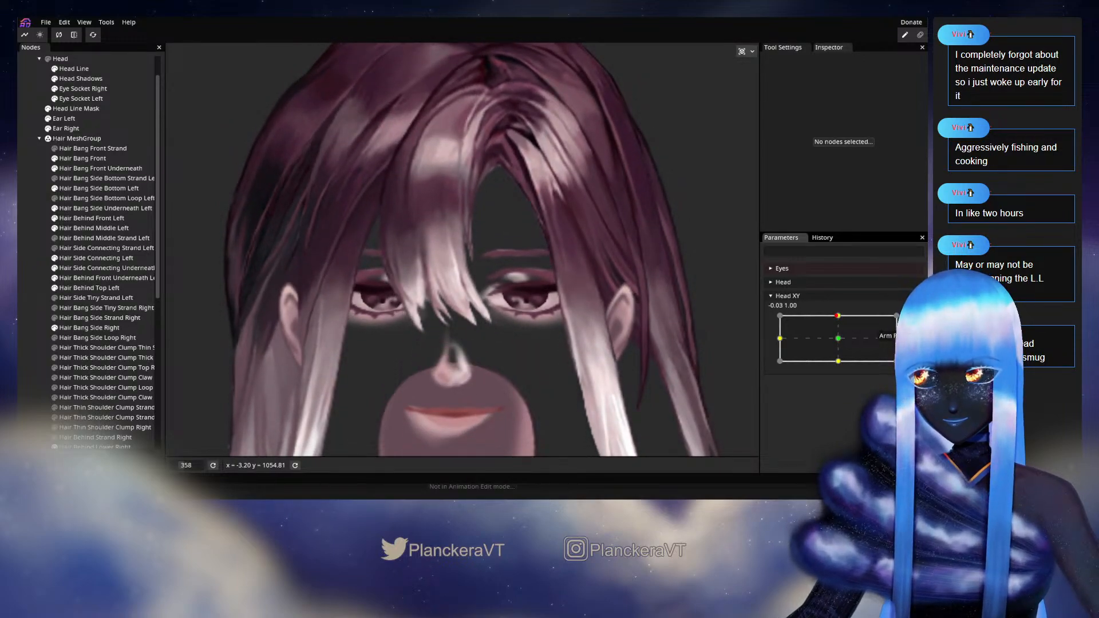
# Arm Head XY at 0.00, 1.00 and adjust the Hair Bang Front vertices on the strand beside the eye with the nearer ear
pyautogui.scroll(-1, 841, 344)
pyautogui.scroll(5, 372, 339)
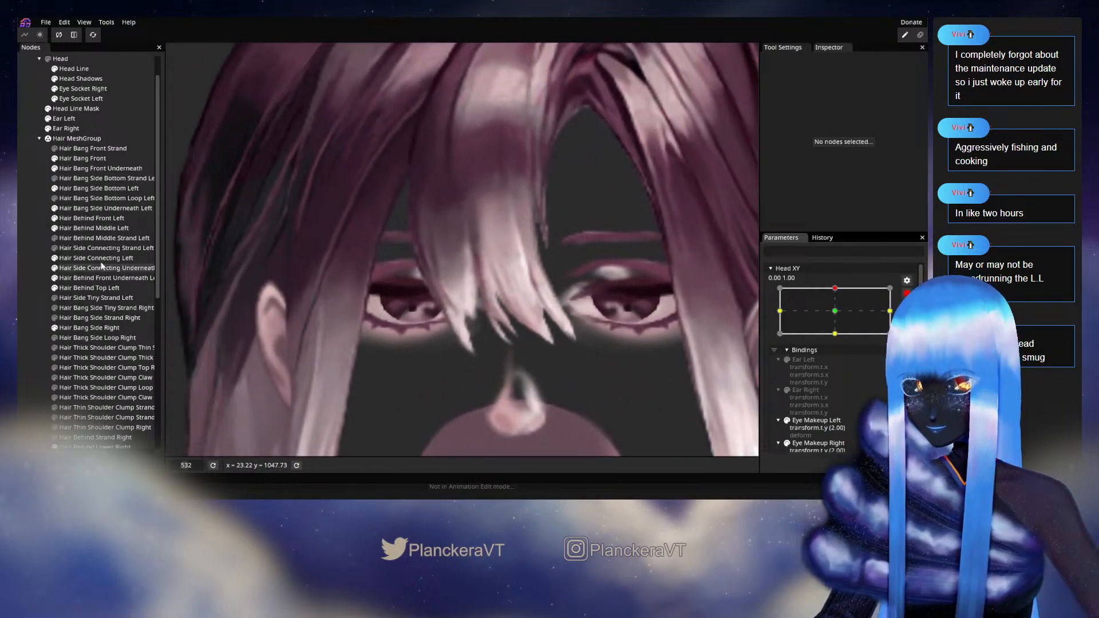
pyautogui.click(81, 158)
pyautogui.scroll(1, 380, 324)
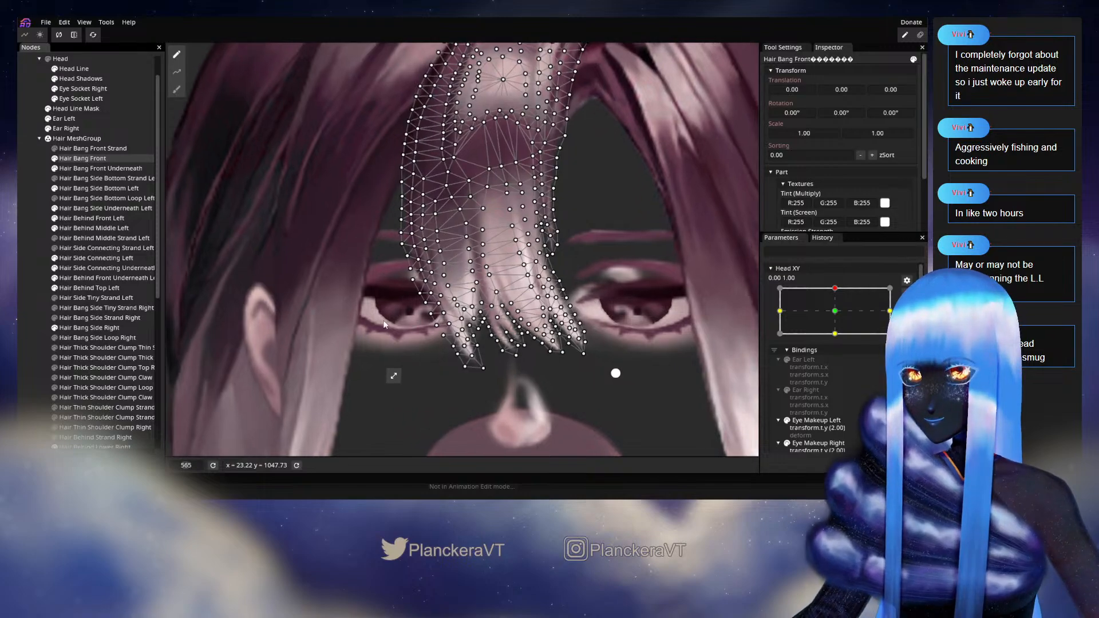
pyautogui.scroll(3, 381, 324)
pyautogui.click(443, 302)
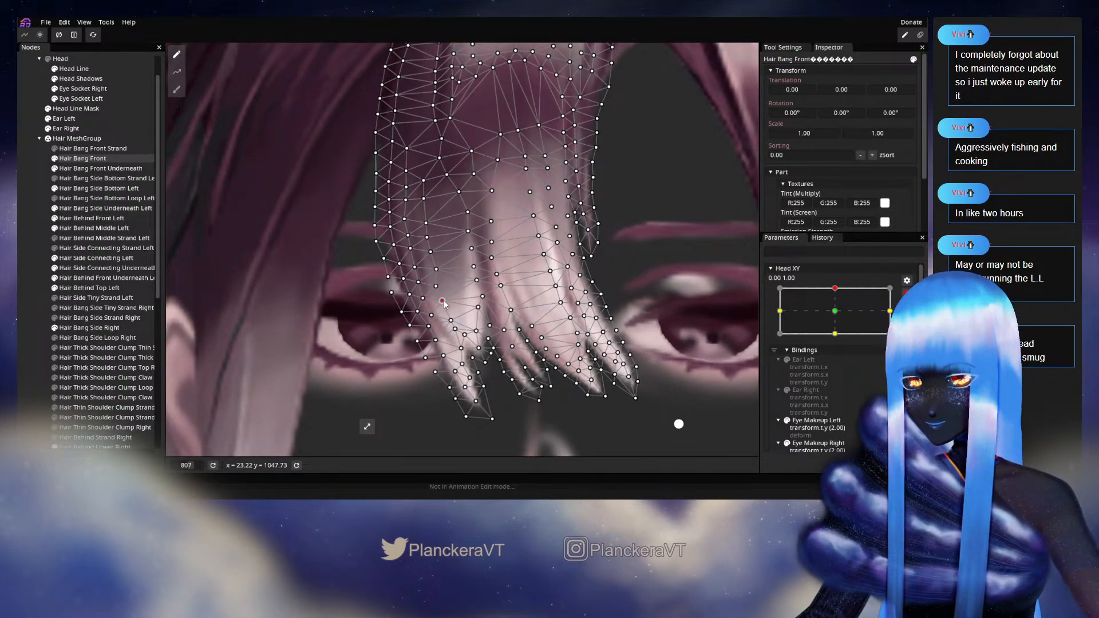
pyautogui.click(437, 287)
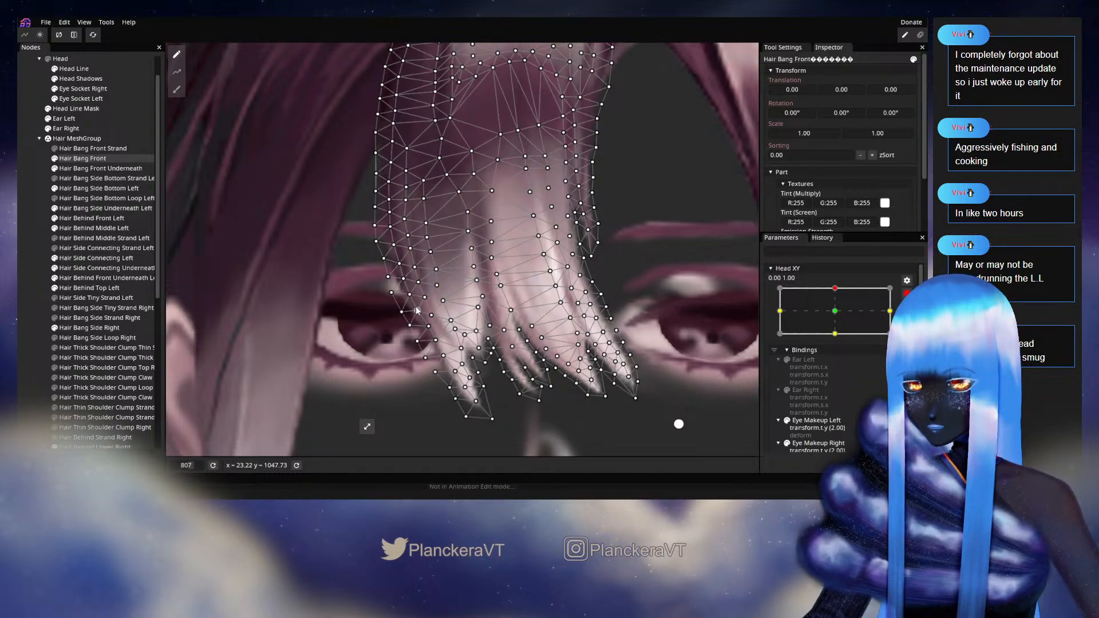
pyautogui.click(578, 335)
# Disarm Head XY and move it between the upper keypoint and the centre to preview the bang's motion
pyautogui.scroll(-5, 578, 335)
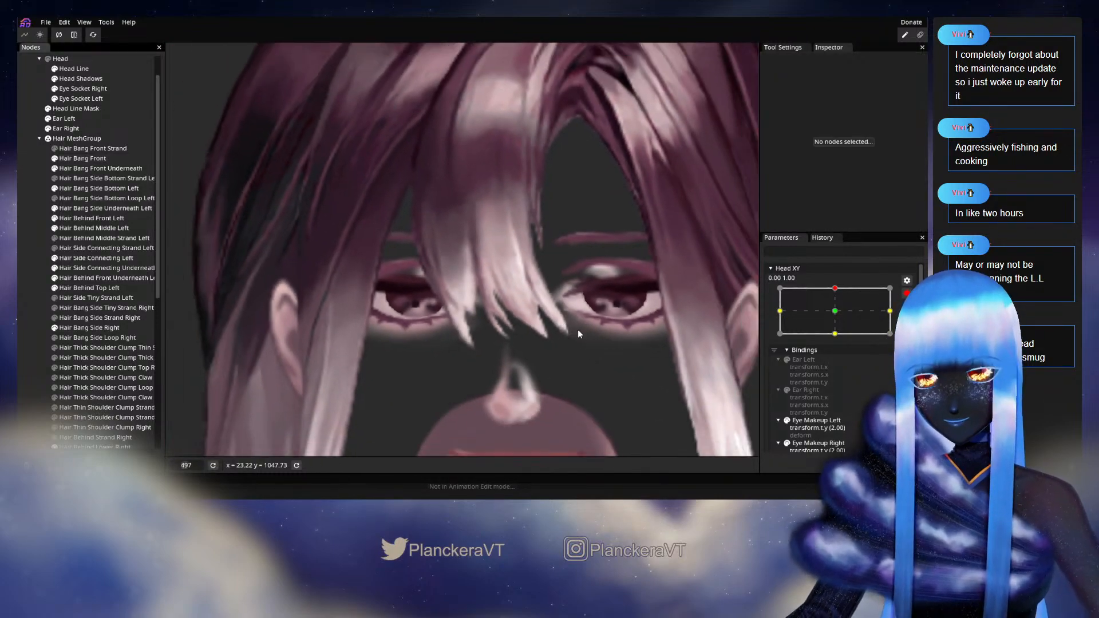
pyautogui.scroll(-4, 578, 329)
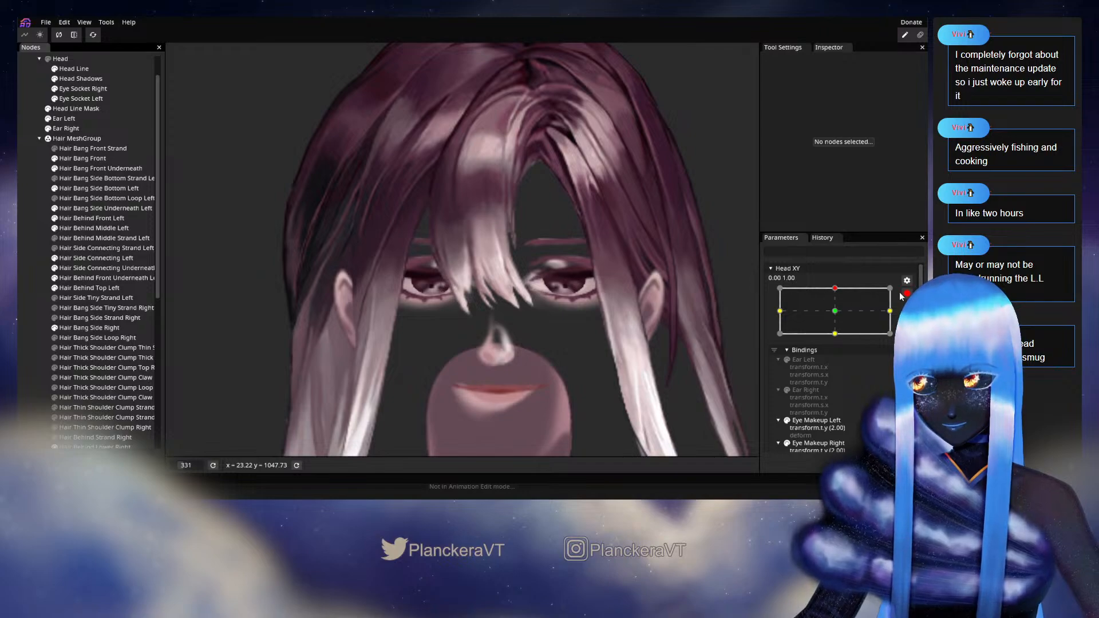
pyautogui.click(904, 294)
pyautogui.moveTo(839, 321); pyautogui.dragTo(840, 334)
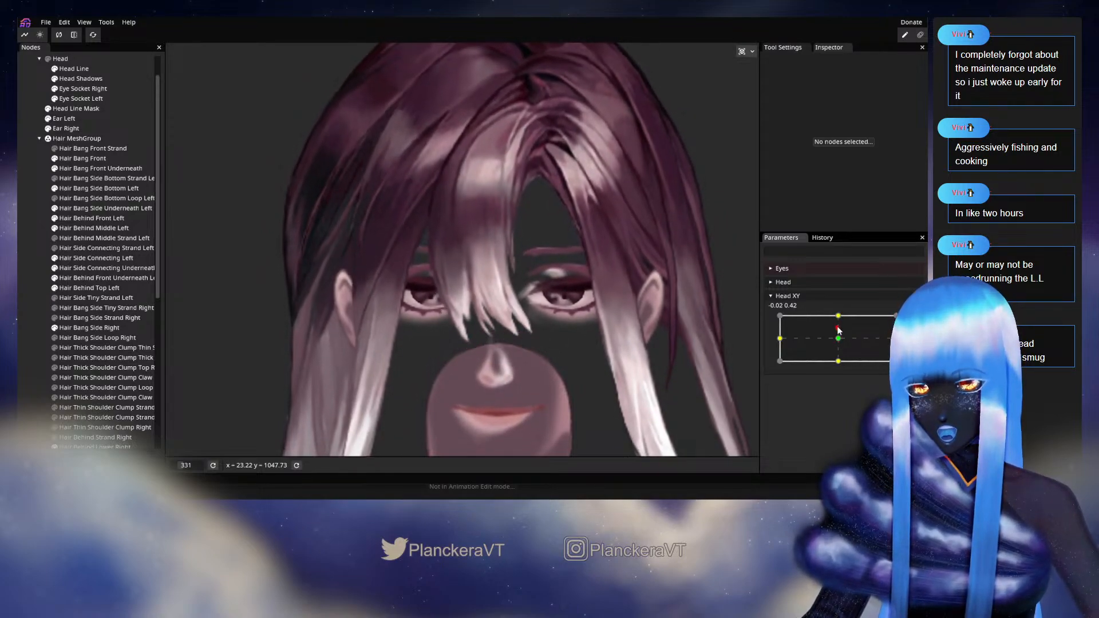
# Arm Head XY at 0.00, 1.00 and reposition Hair Bang Front vertices on the strand tip closest to the more exposed eye
pyautogui.moveTo(840, 330)
pyautogui.mouseDown()
pyautogui.moveTo(840, 344)
pyautogui.moveTo(839, 316)
pyautogui.mouseUp()
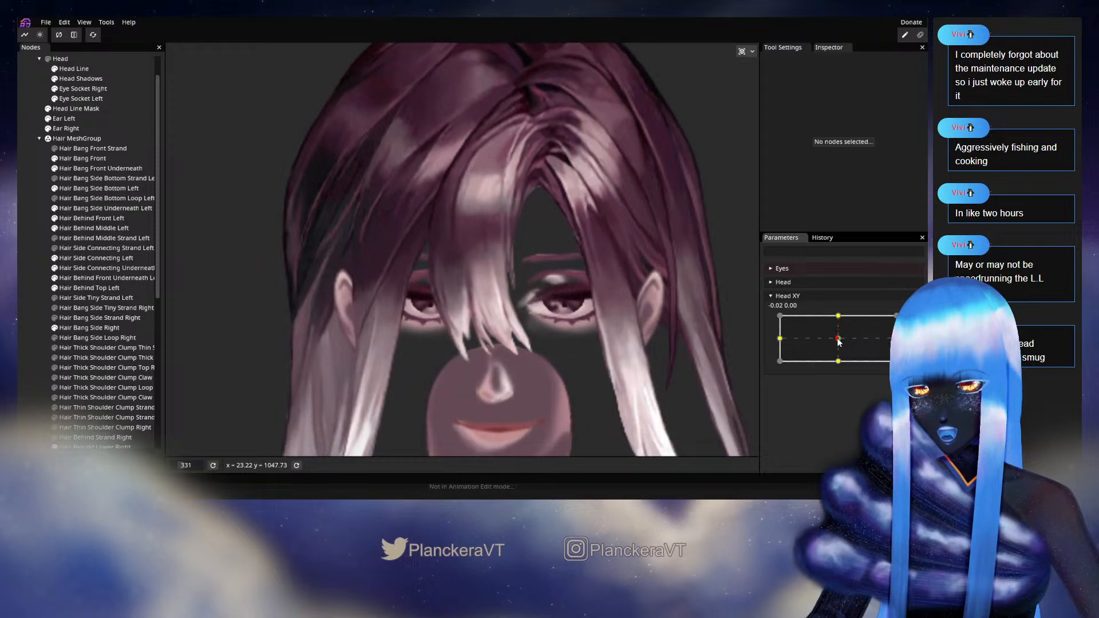
pyautogui.click(913, 321)
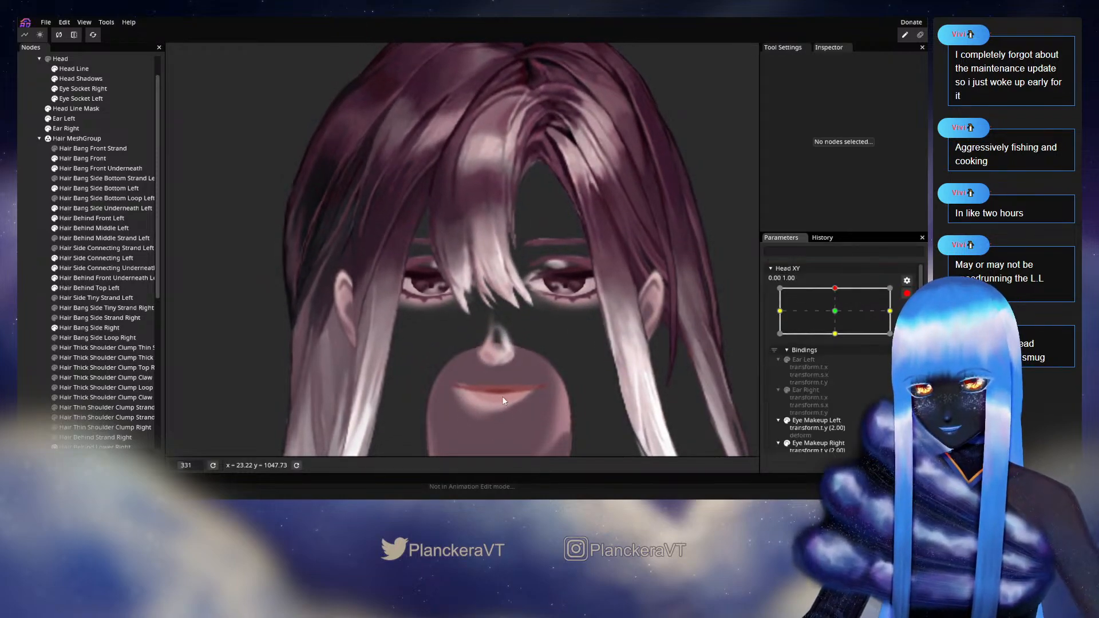
pyautogui.scroll(5, 532, 309)
pyautogui.scroll(3, 533, 311)
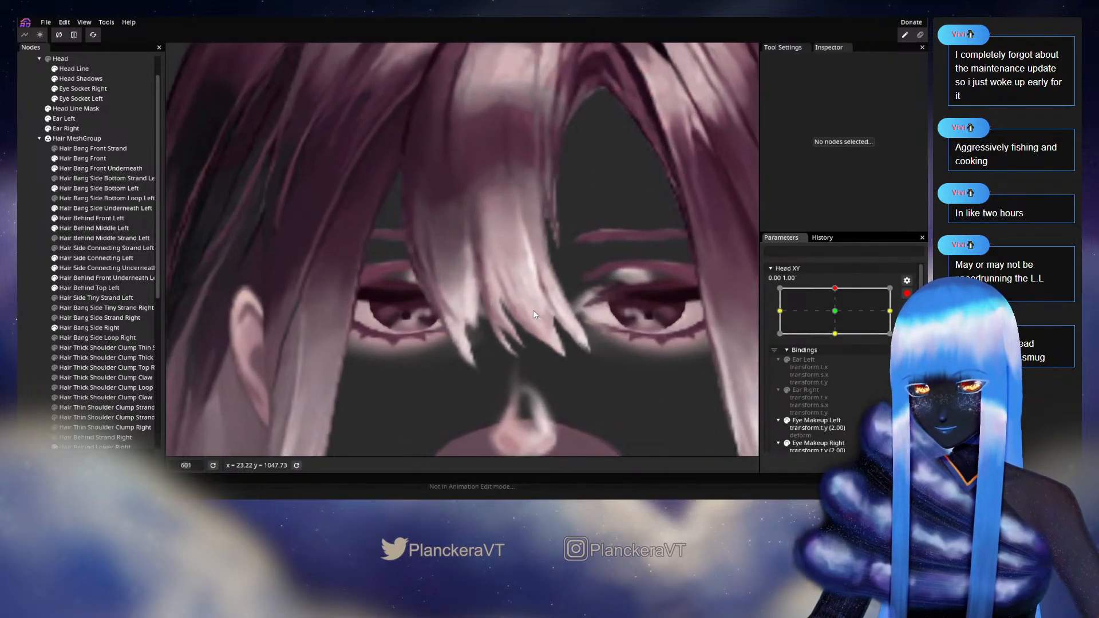
pyautogui.moveTo(533, 311); pyautogui.dragTo(452, 259)
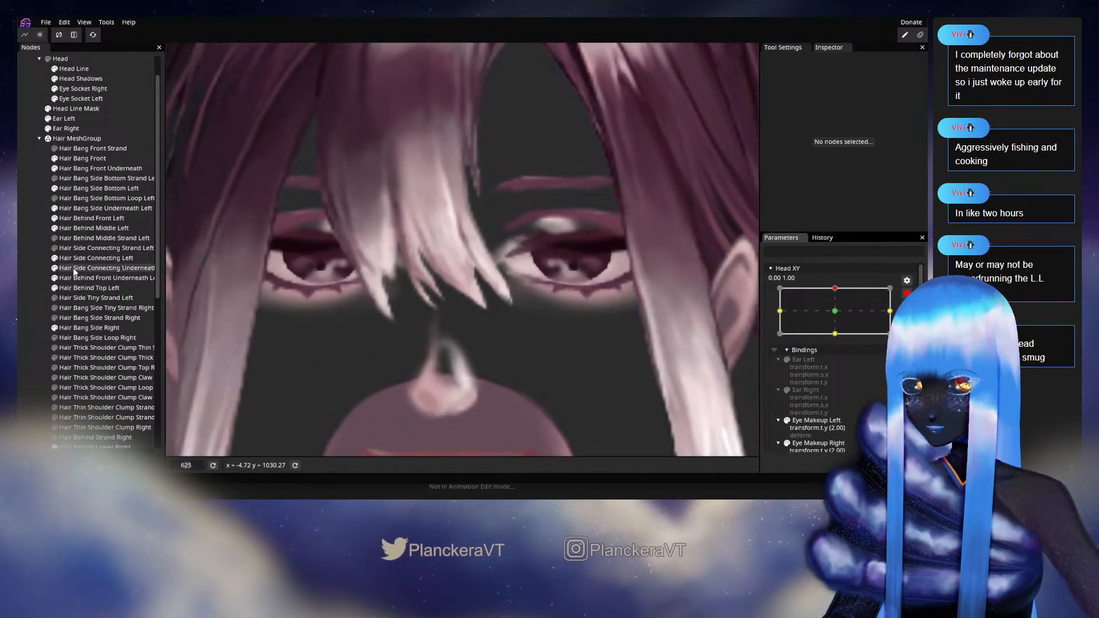
pyautogui.click(74, 158)
pyautogui.scroll(3, 548, 332)
pyautogui.scroll(2, 552, 325)
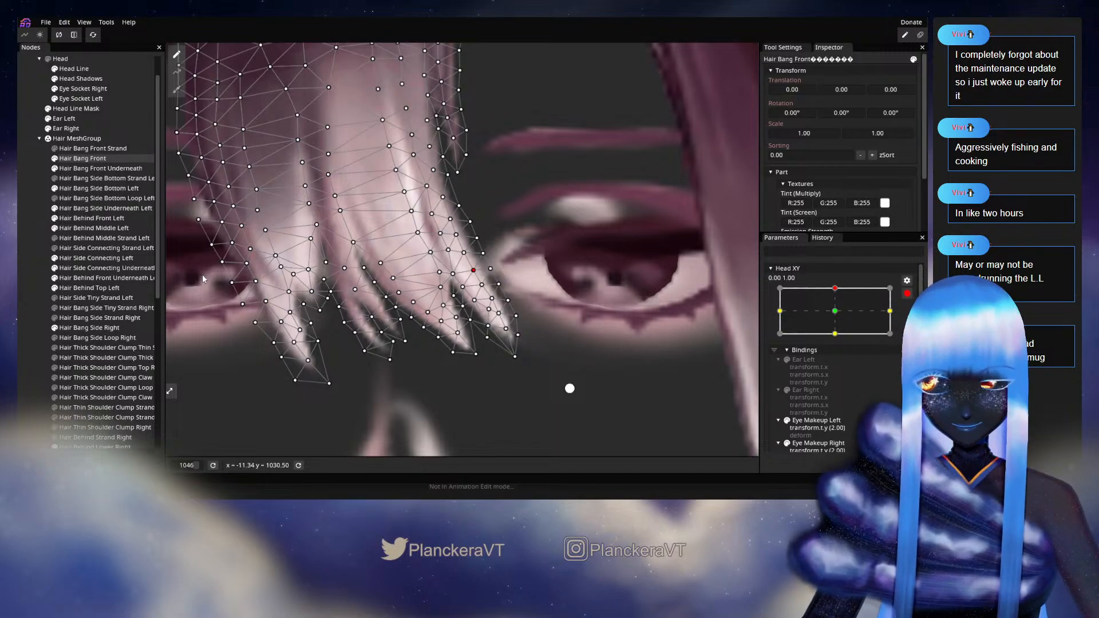
pyautogui.click(21, 255)
# Disarm Head XY and move it around the upper keypoint to preview the bang's motion
pyautogui.scroll(-5, 435, 329)
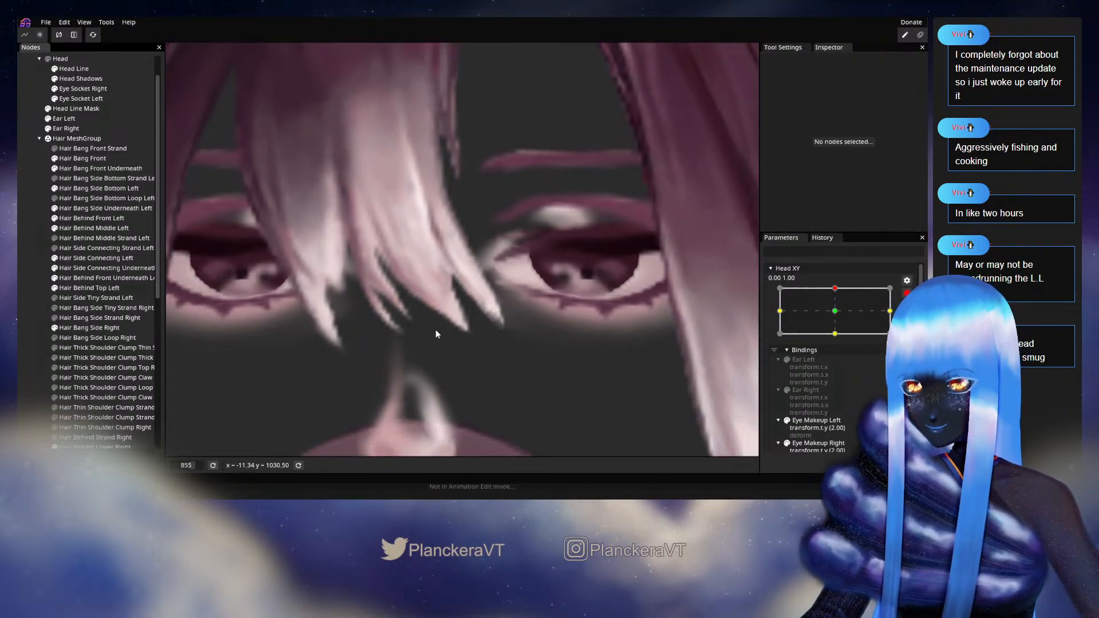
pyautogui.scroll(-5, 445, 344)
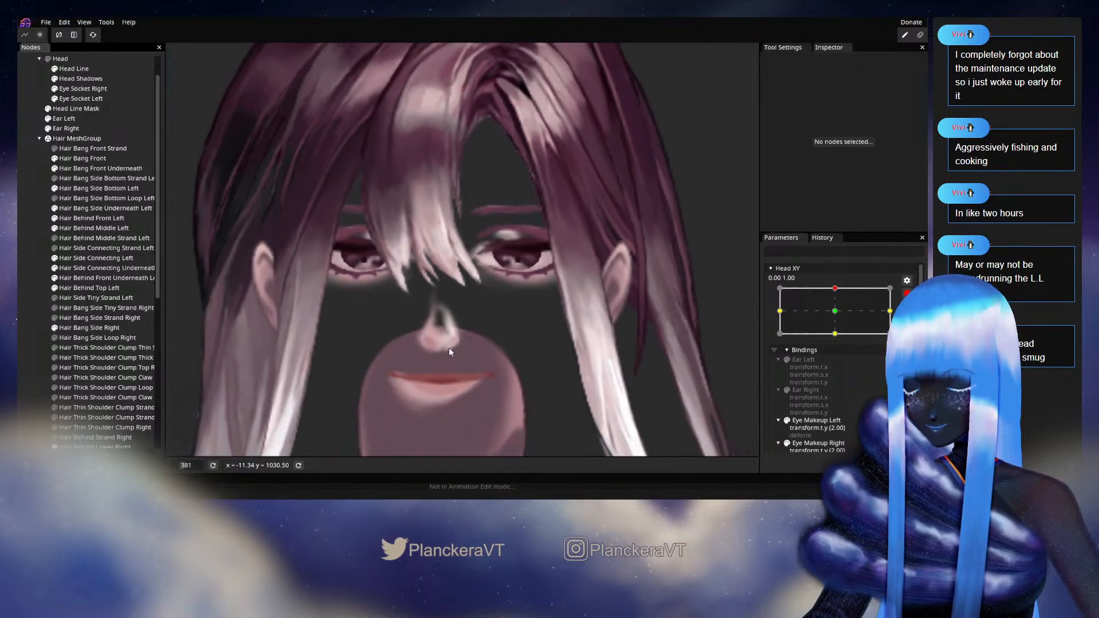
pyautogui.scroll(-1, 466, 342)
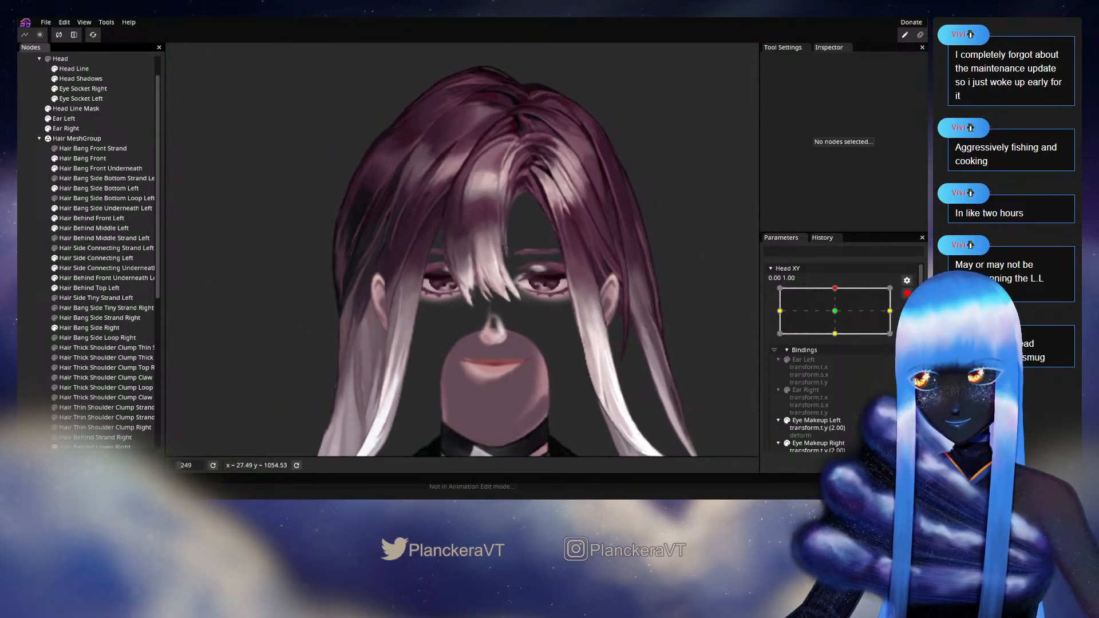
pyautogui.scroll(1, 907, 300)
pyautogui.moveTo(840, 322)
pyautogui.mouseDown()
pyautogui.moveTo(840, 342)
pyautogui.moveTo(838, 315)
pyautogui.mouseUp()
# Arm Head XY at 0.00, 1.00 and adjust the Hair Bang Front vertices along the outer edge of the longest strand's tip
pyautogui.scroll(5, 373, 342)
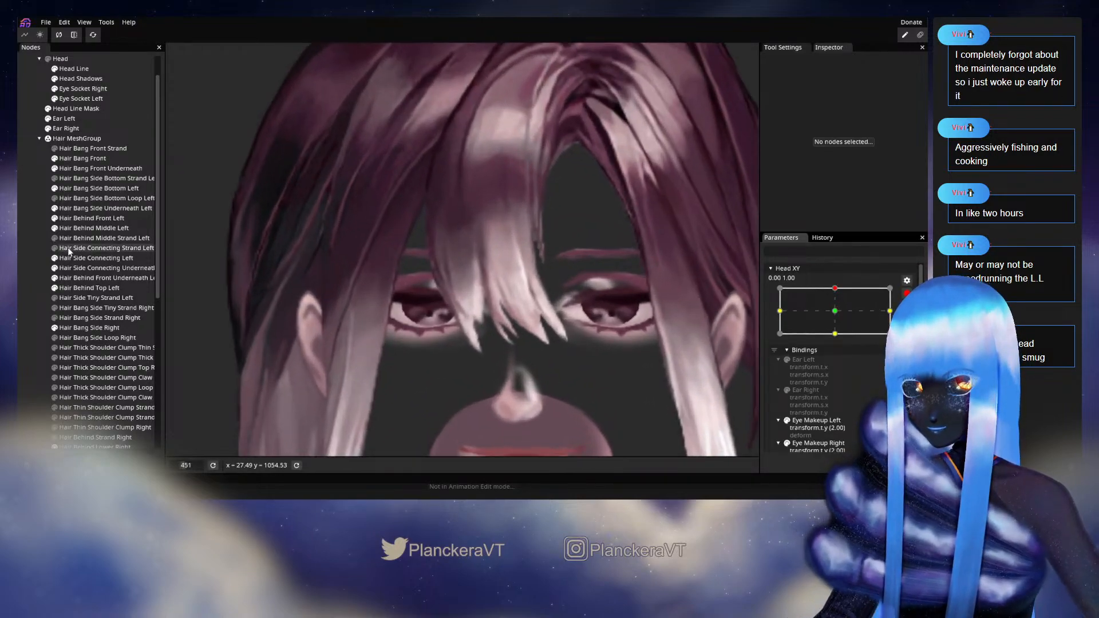
pyautogui.click(81, 159)
pyautogui.scroll(4, 395, 373)
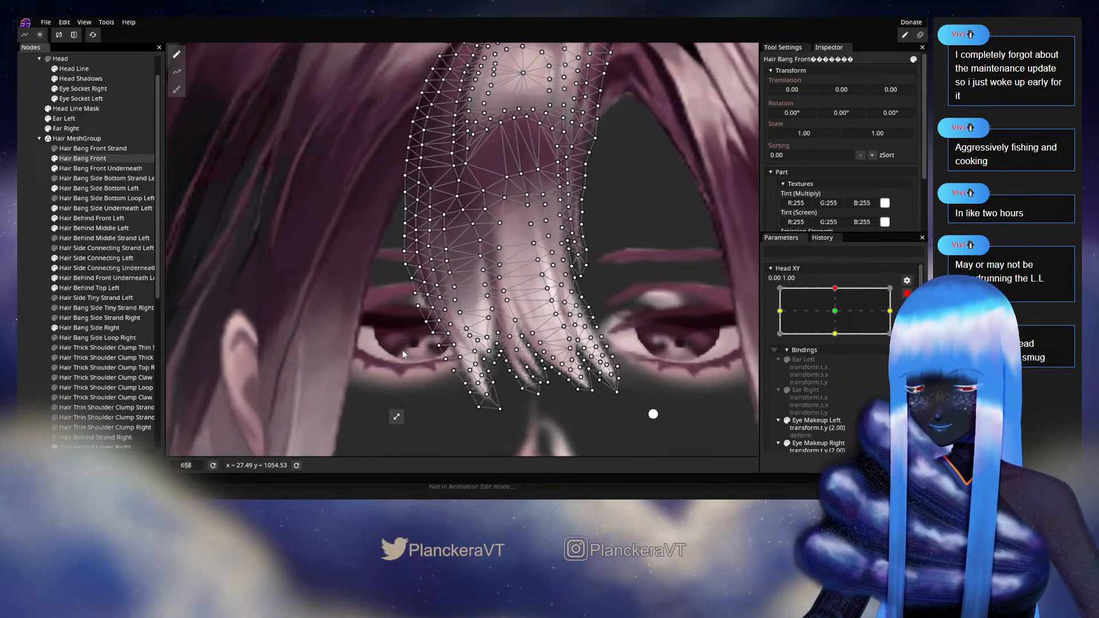
pyautogui.scroll(3, 403, 348)
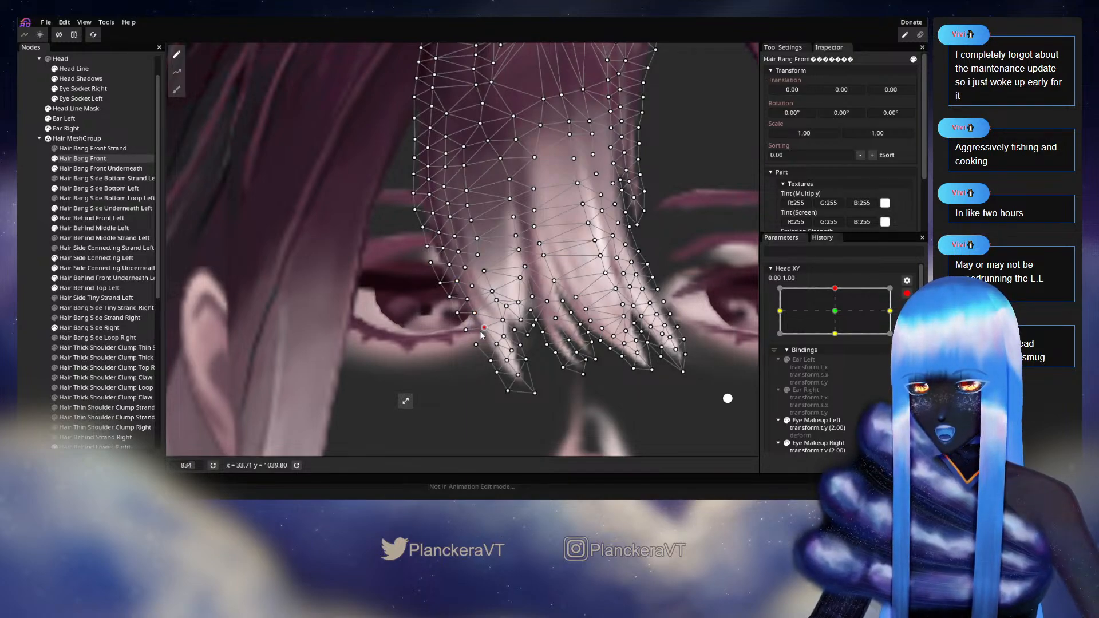
pyautogui.click(475, 344)
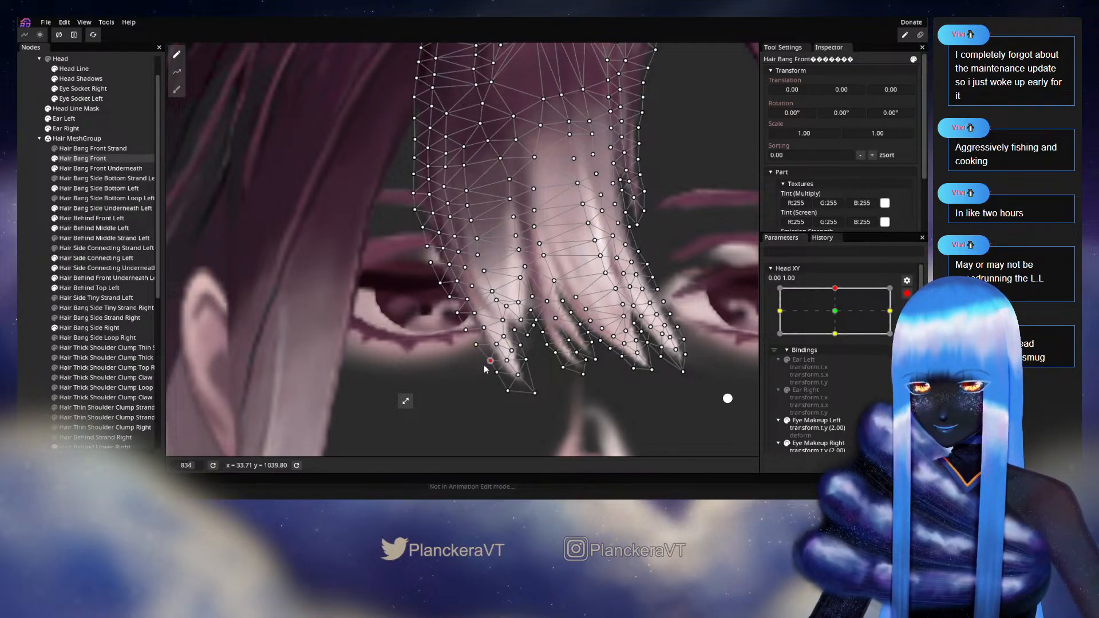
pyautogui.scroll(-5, 485, 370)
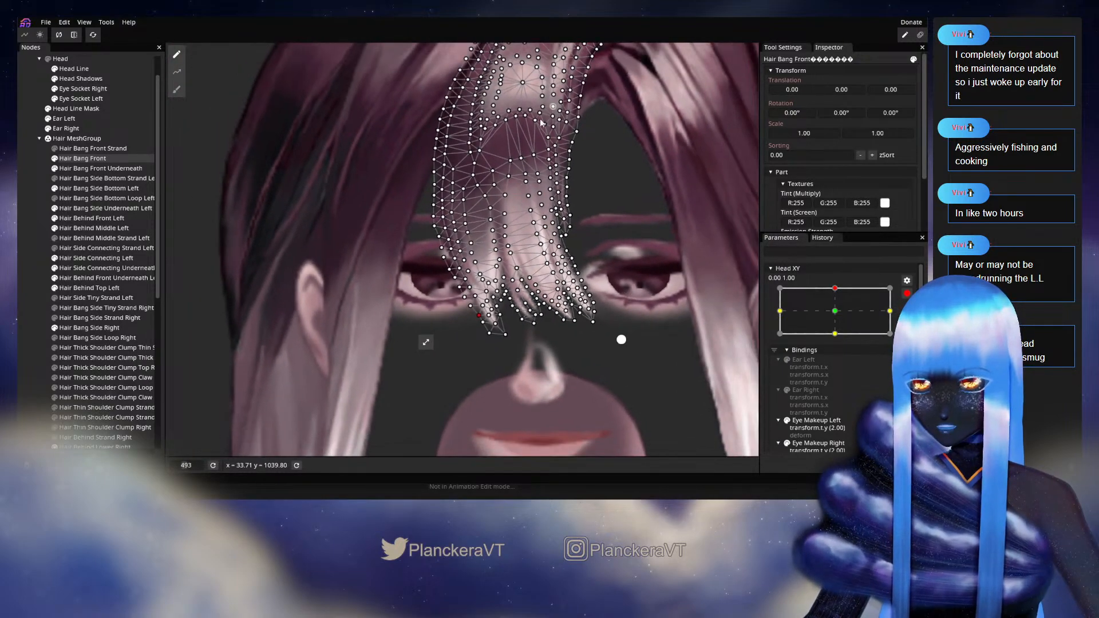
pyautogui.click(42, 314)
# Disarm Head XY and vary it near the head-up position to check how the strand tips move
pyautogui.scroll(-2, 603, 336)
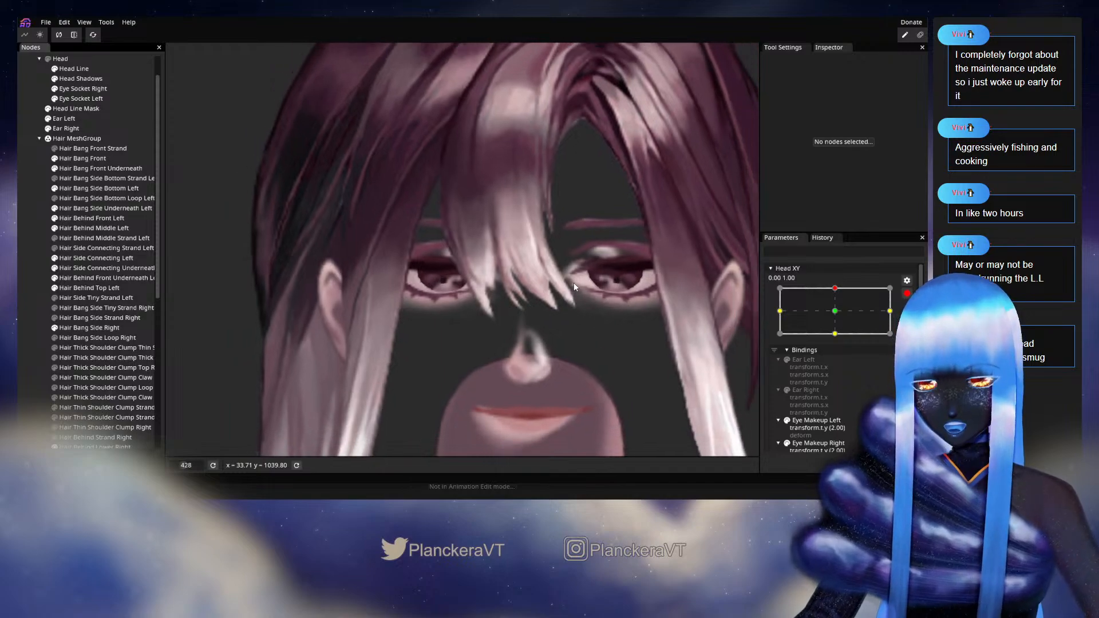
pyautogui.moveTo(573, 282); pyautogui.dragTo(542, 347)
pyautogui.scroll(2, 901, 296)
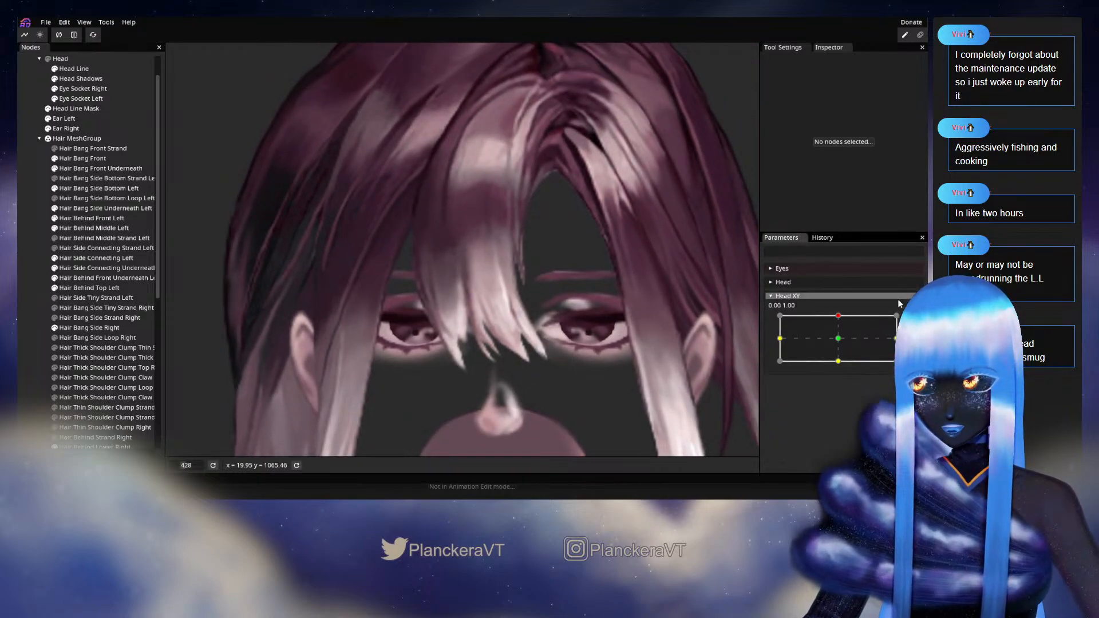
pyautogui.moveTo(838, 315)
pyautogui.mouseDown()
pyautogui.moveTo(839, 335)
pyautogui.moveTo(837, 318)
pyautogui.mouseUp()
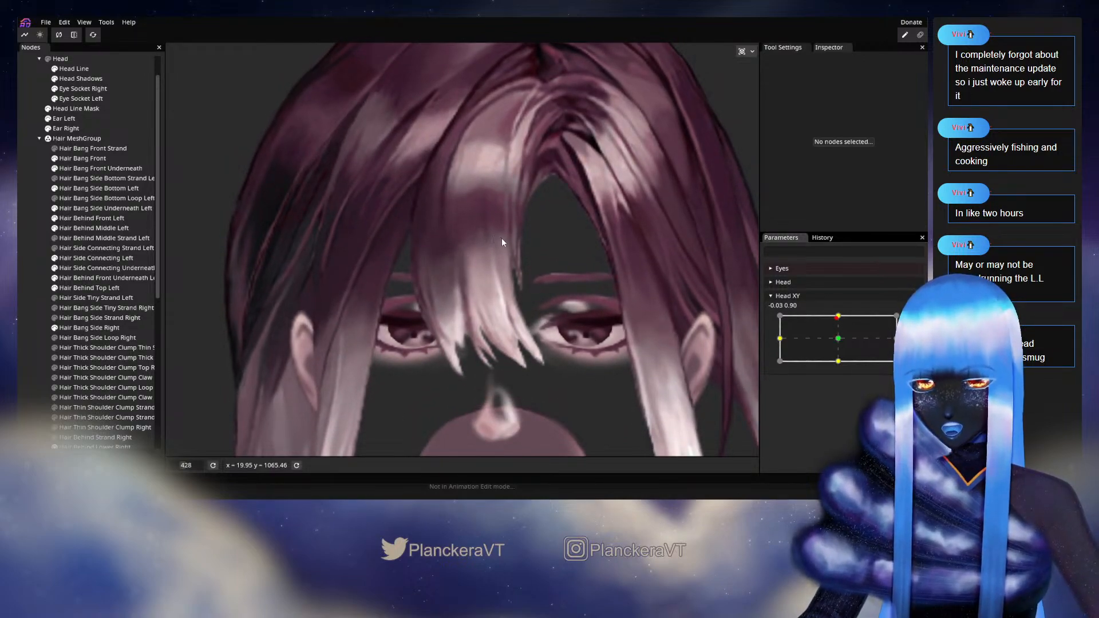
pyautogui.moveTo(837, 324)
pyautogui.mouseDown()
pyautogui.moveTo(849, 338)
pyautogui.moveTo(839, 316)
pyautogui.mouseUp()
# Arm Head XY at 0.00, 1.00 and reposition Hair Bang Front vertices on the longest strand's outer side between eyebrow and eye
pyautogui.scroll(5, 419, 340)
pyautogui.moveTo(421, 341); pyautogui.dragTo(448, 252)
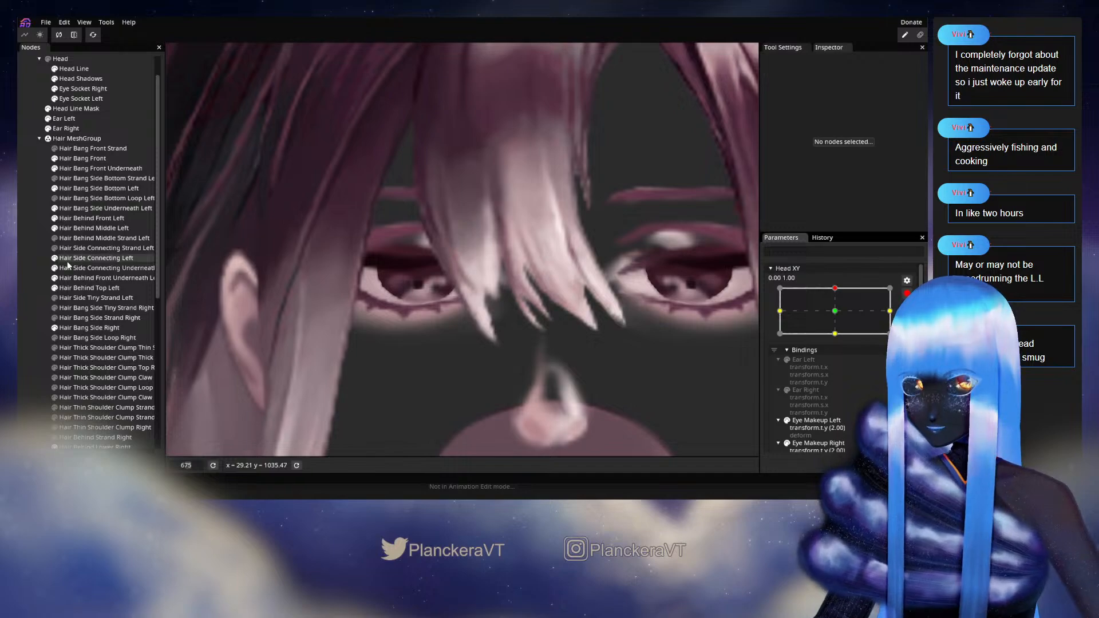
pyautogui.click(75, 159)
pyautogui.click(94, 189)
pyautogui.scroll(-1, 108, 209)
pyautogui.scroll(4, 448, 320)
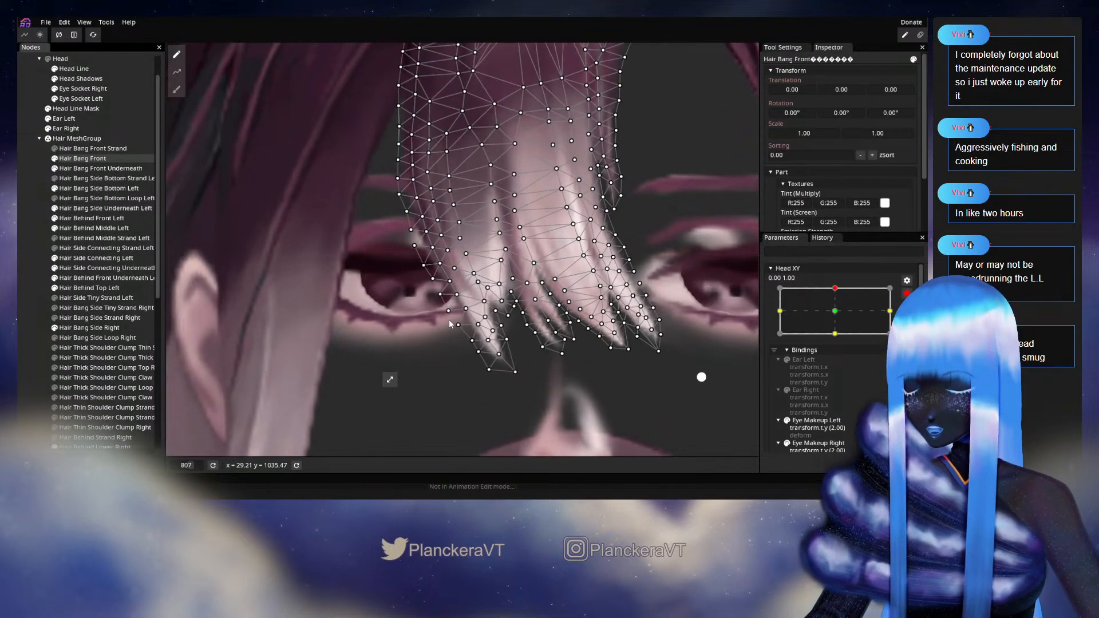
pyautogui.click(454, 272)
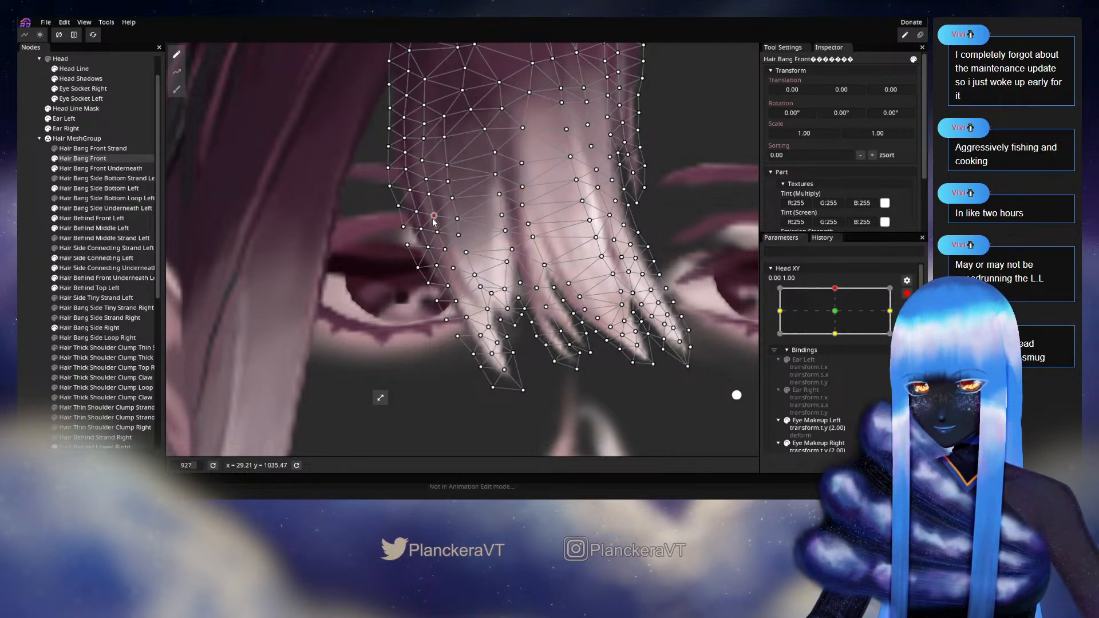
pyautogui.click(37, 259)
# Disarm Head XY and preview the longest strand's motion from the upper keypoint
pyautogui.scroll(-6, 510, 303)
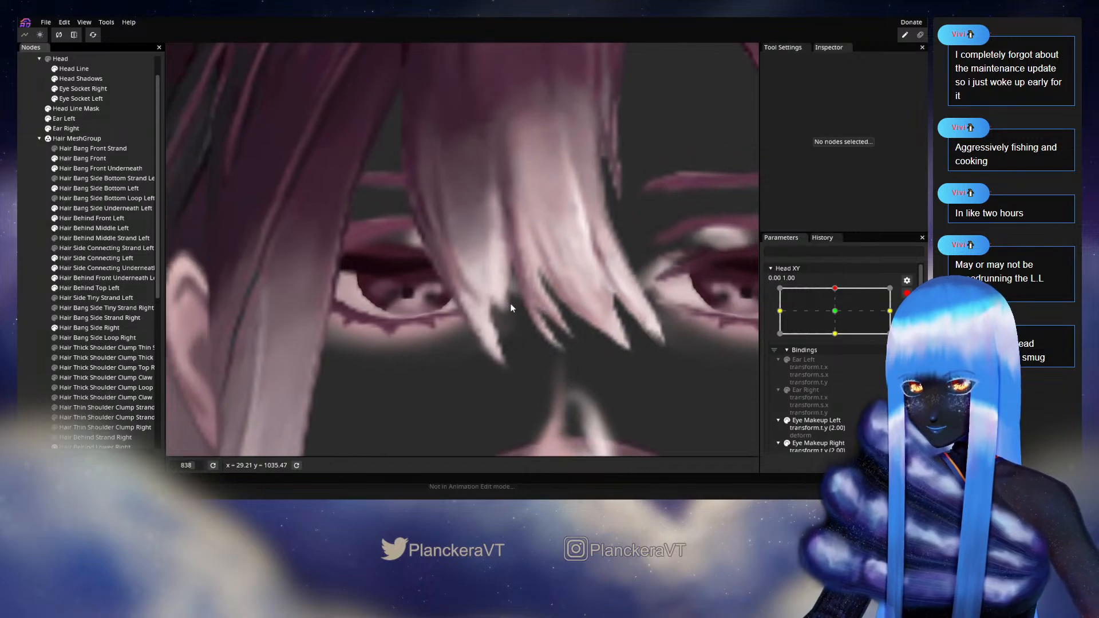
pyautogui.scroll(-6, 545, 324)
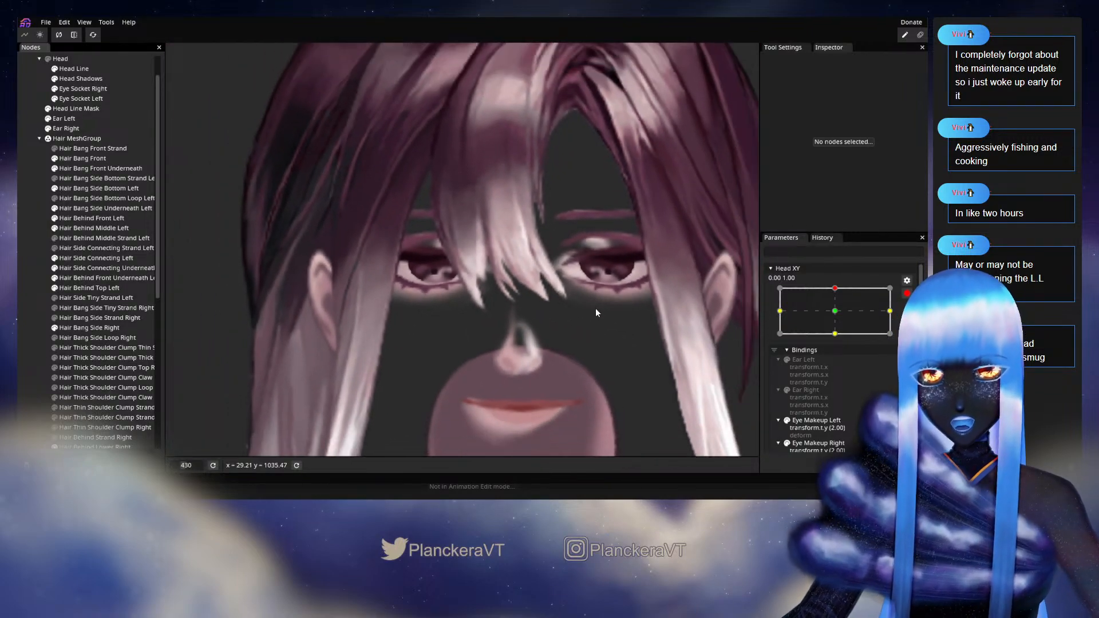
pyautogui.click(907, 293)
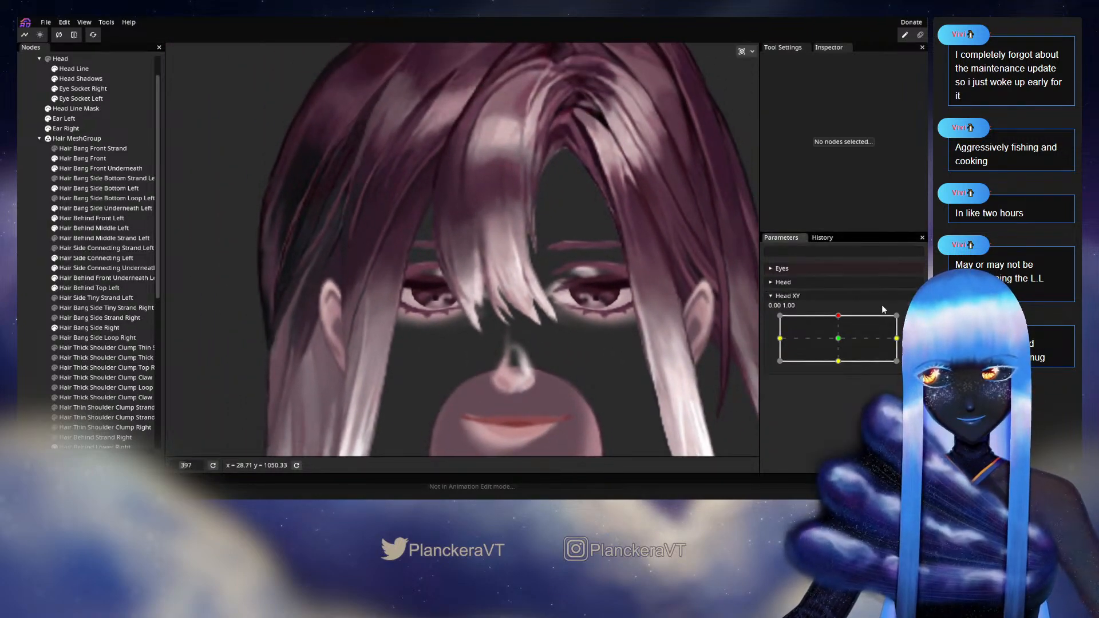
pyautogui.moveTo(836, 317)
pyautogui.mouseDown()
pyautogui.moveTo(841, 343)
pyautogui.moveTo(840, 315)
pyautogui.mouseUp()
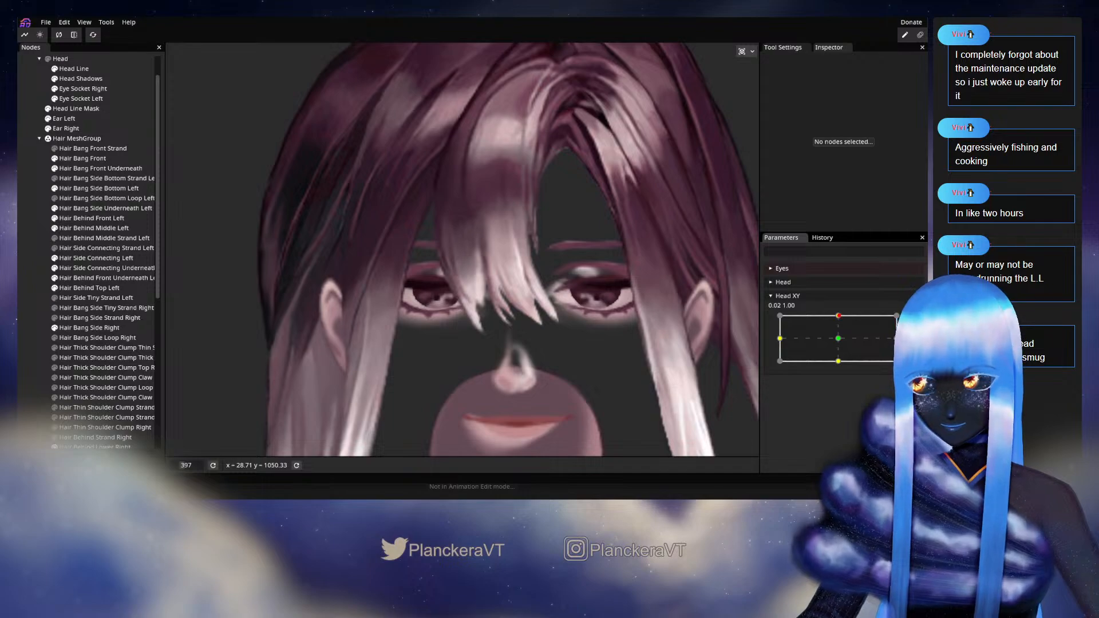
# Arm Head XY at 0.00, 1.00 and refine the Hair Bang Front vertices on the longest strand at eyelid height
pyautogui.click(913, 320)
pyautogui.scroll(3, 442, 308)
pyautogui.scroll(3, 442, 312)
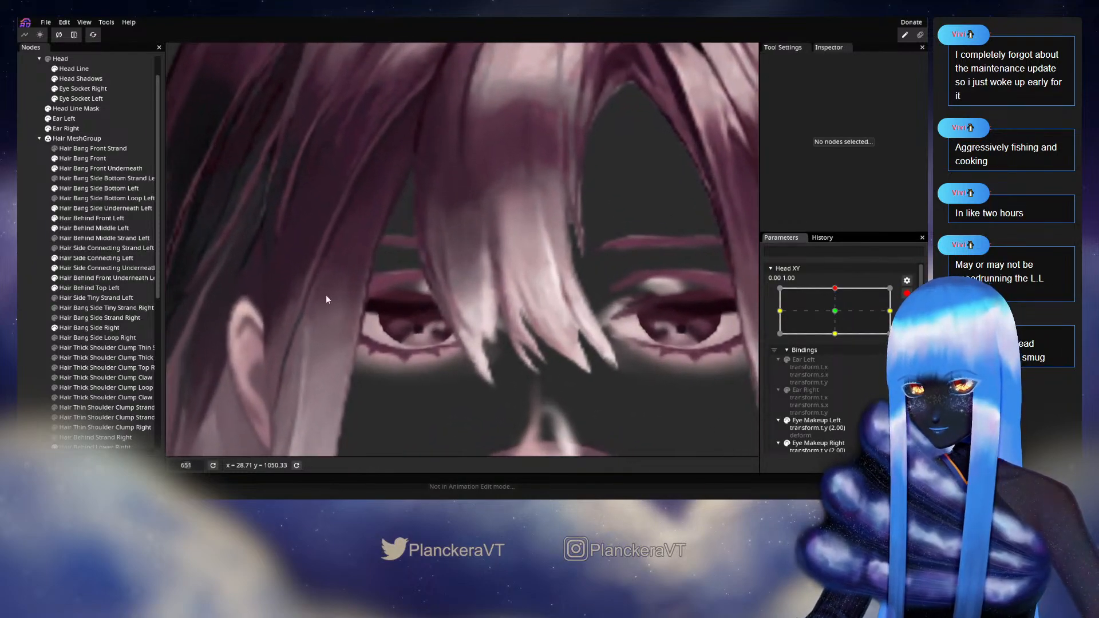
pyautogui.click(72, 160)
pyautogui.scroll(3, 412, 321)
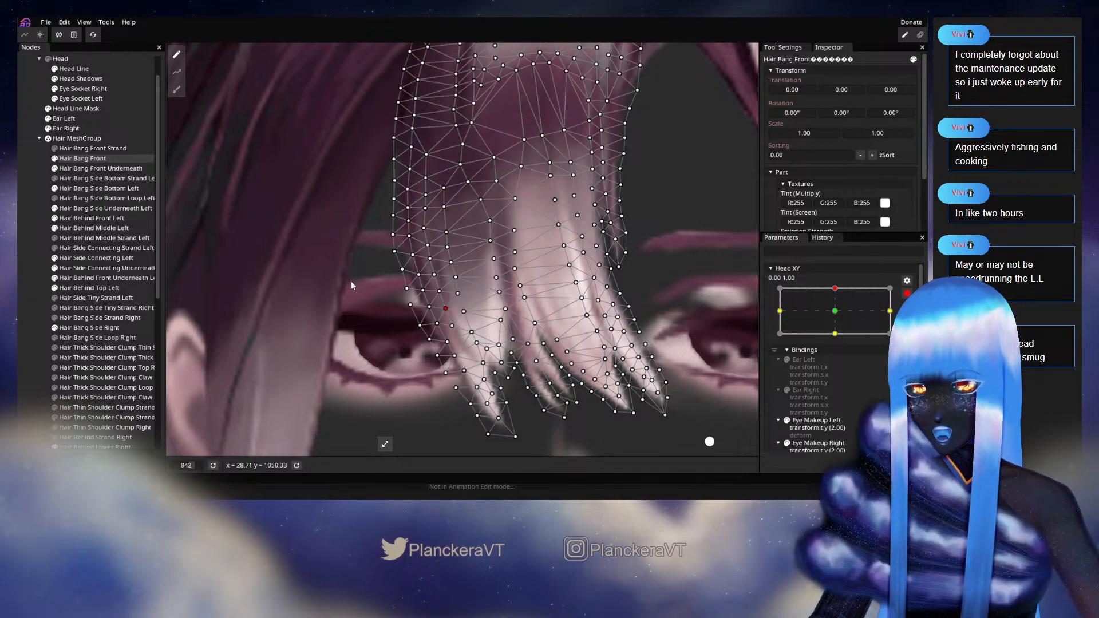
pyautogui.click(31, 272)
# Disarm Head XY and preview the whole bang's movement near the head-up position
pyautogui.scroll(-7, 461, 272)
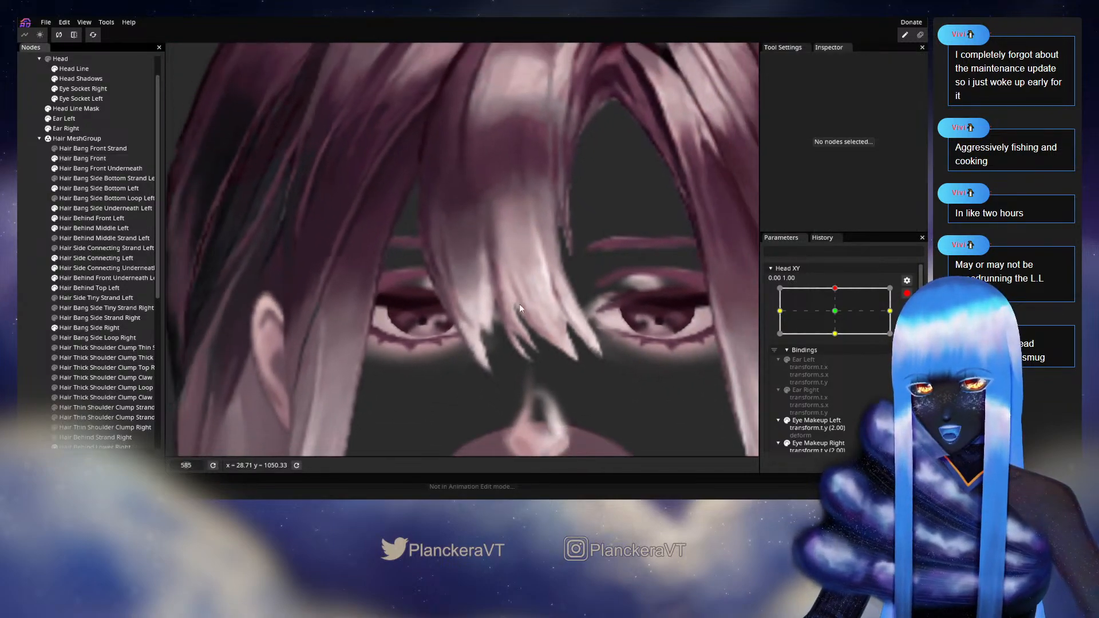
pyautogui.scroll(-8, 522, 302)
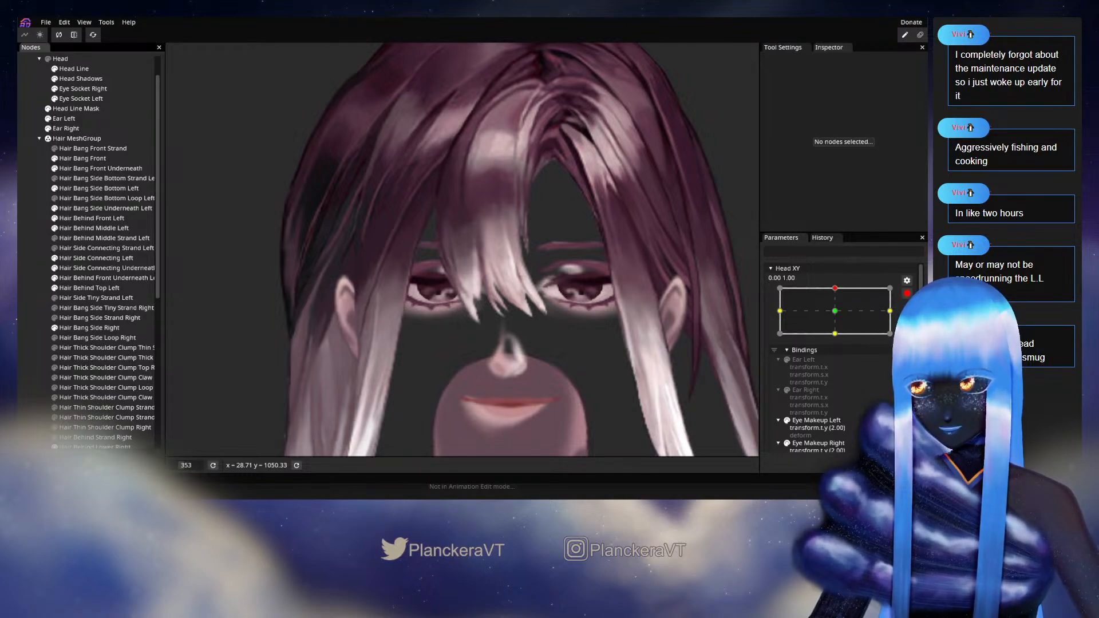
pyautogui.click(909, 294)
pyautogui.moveTo(838, 319)
pyautogui.mouseDown()
pyautogui.moveTo(838, 348)
pyautogui.moveTo(838, 316)
pyautogui.mouseUp()
# Arm Head XY at 0.00, 1.00 and reposition Hair Bang Front vertices in the dark area of the bang above the eyebrow
pyautogui.click(908, 322)
pyautogui.scroll(5, 436, 276)
pyautogui.scroll(2, 437, 275)
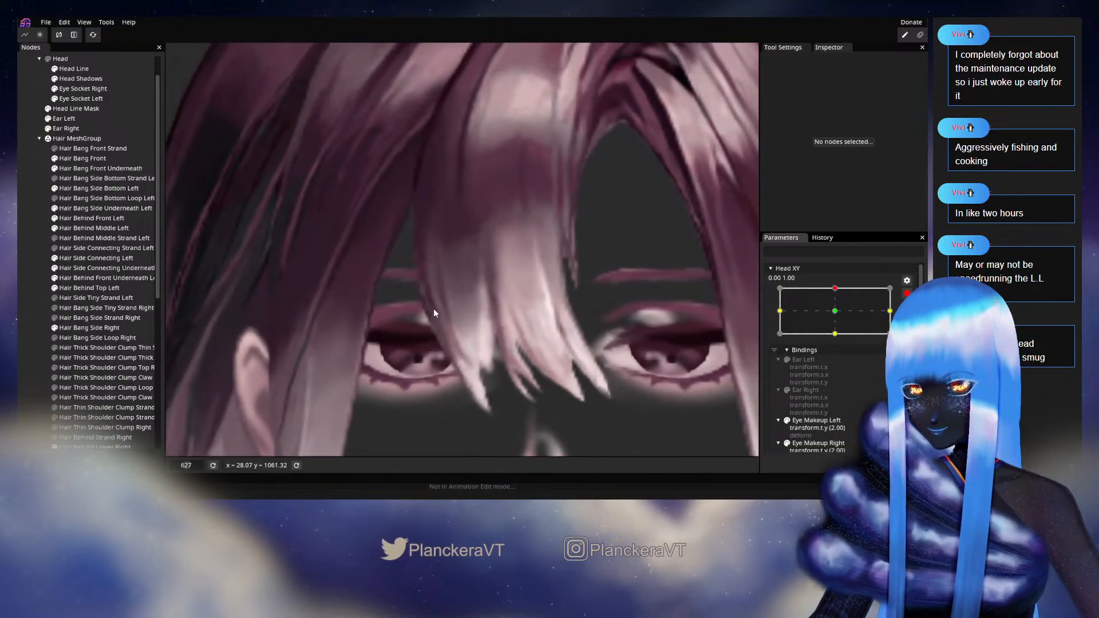
pyautogui.click(83, 158)
pyautogui.scroll(3, 329, 294)
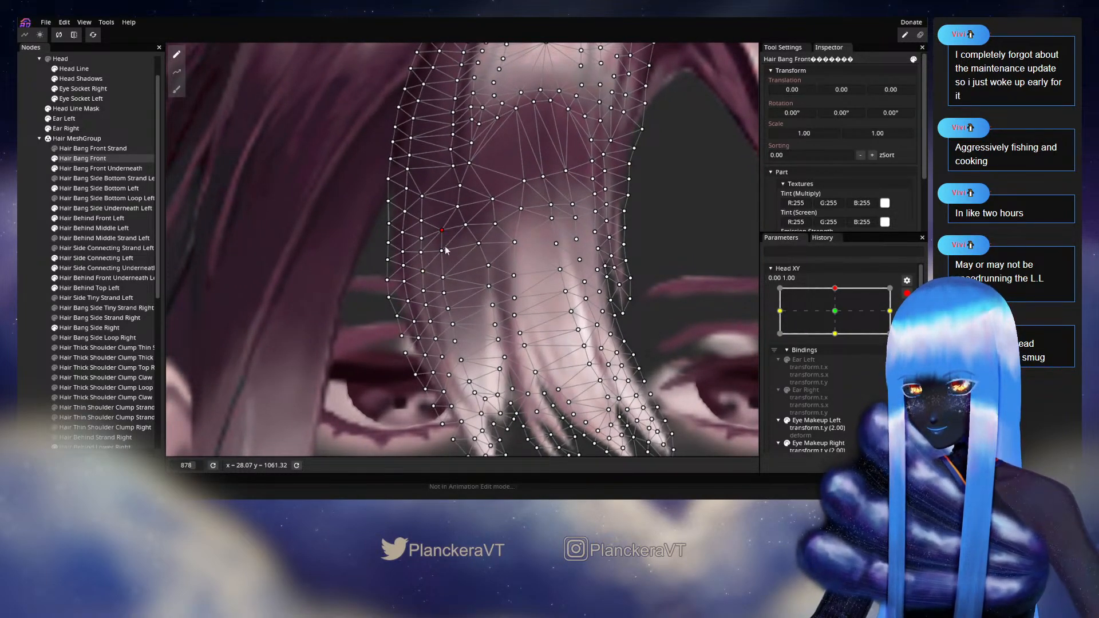
pyautogui.click(479, 240)
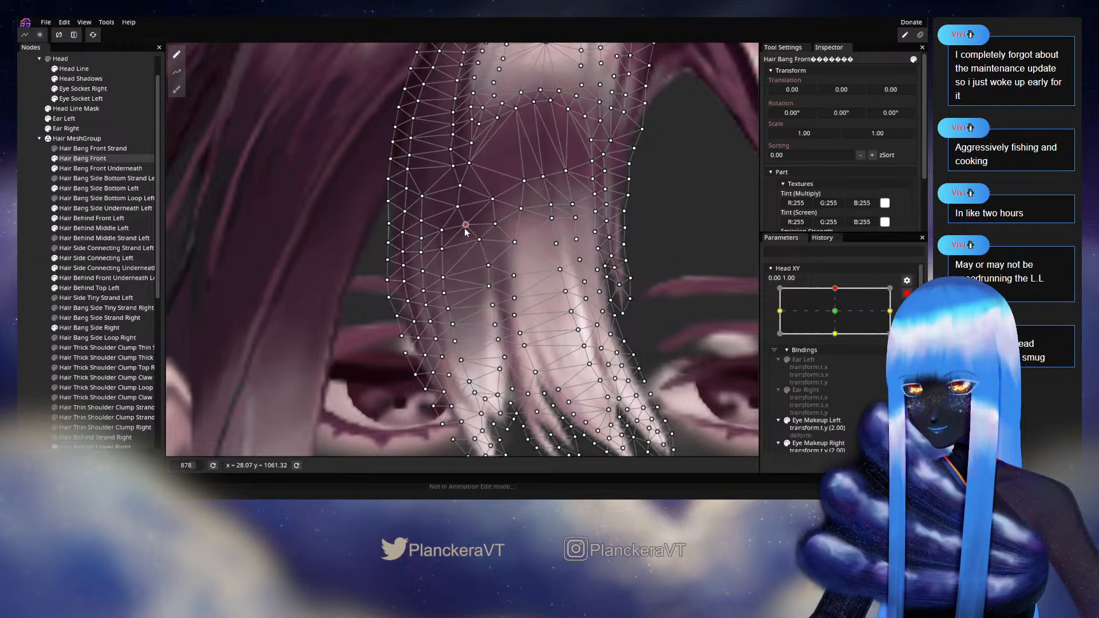
pyautogui.moveTo(442, 233); pyautogui.dragTo(440, 224)
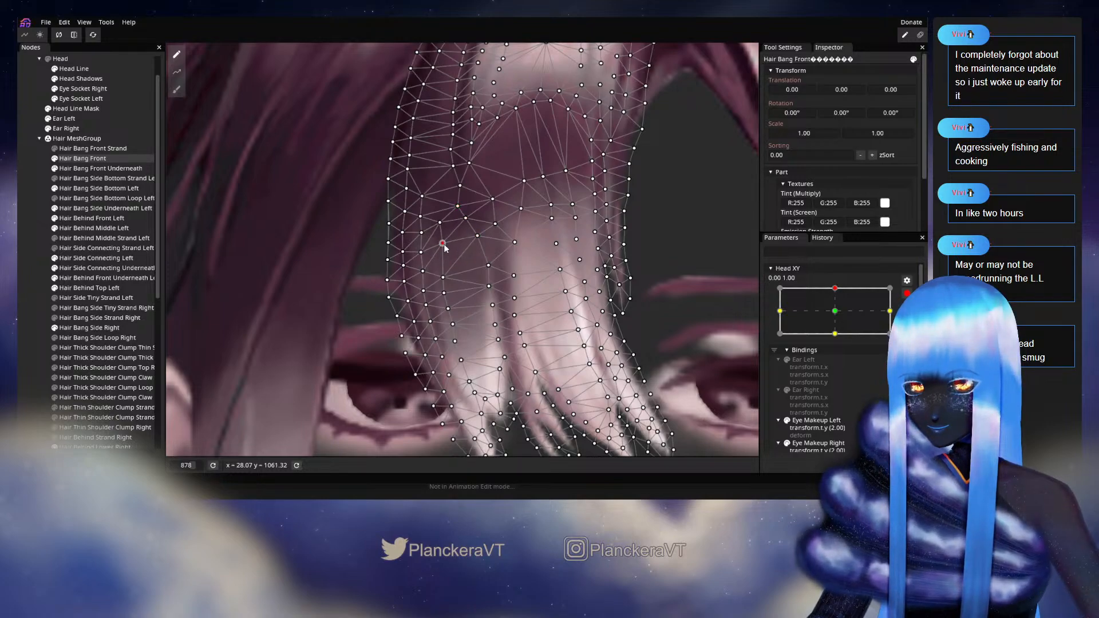
pyautogui.moveTo(443, 277); pyautogui.dragTo(446, 273)
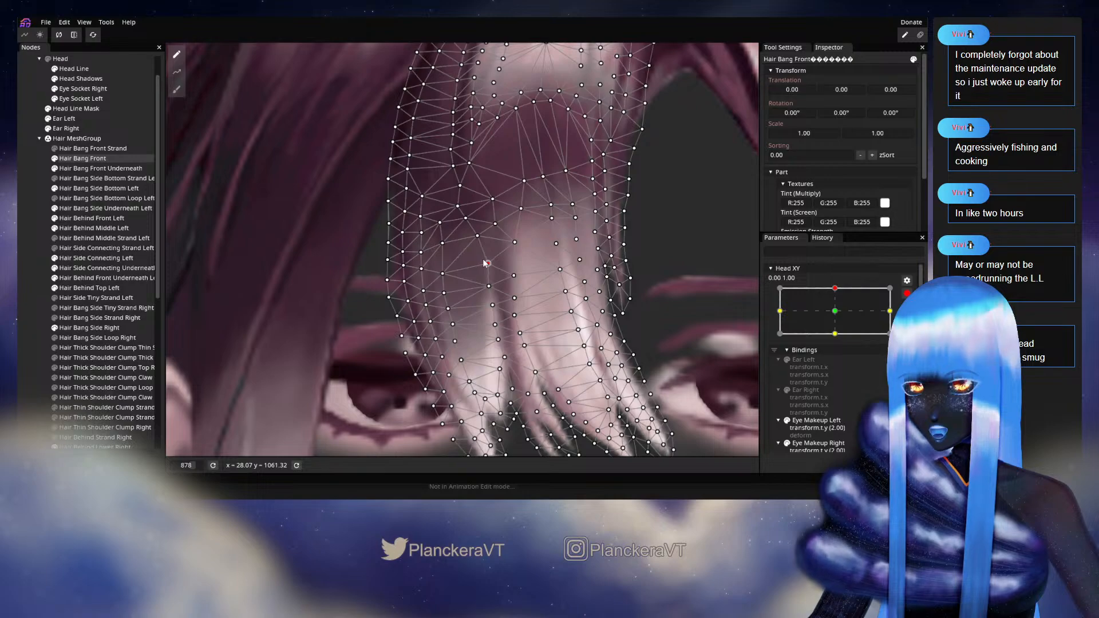
pyautogui.click(47, 288)
pyautogui.scroll(-2, 603, 335)
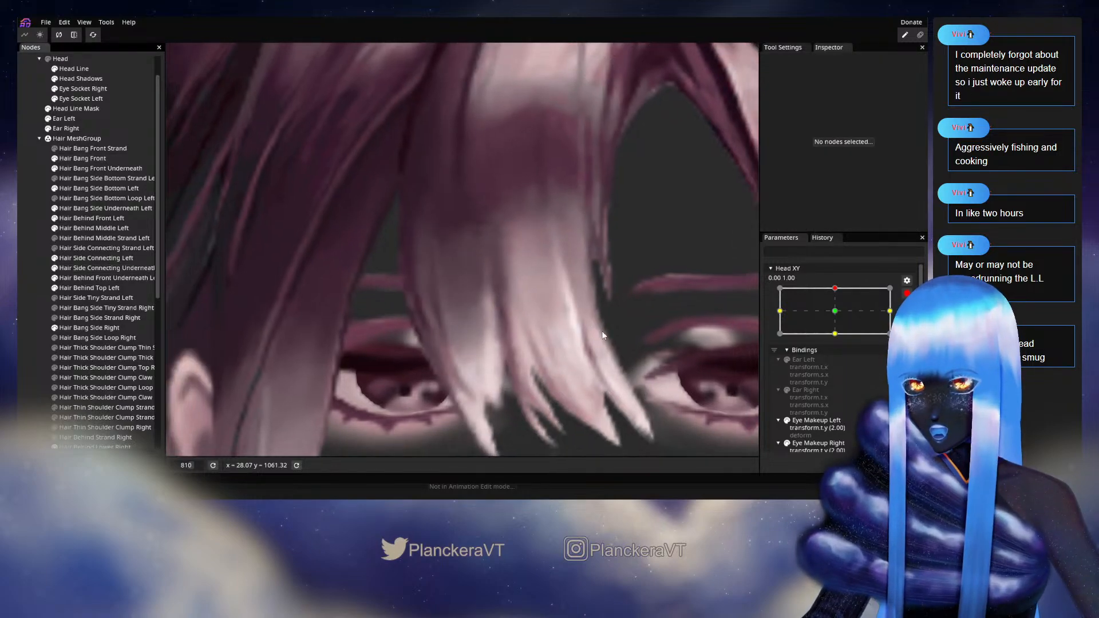
pyautogui.scroll(-4, 594, 231)
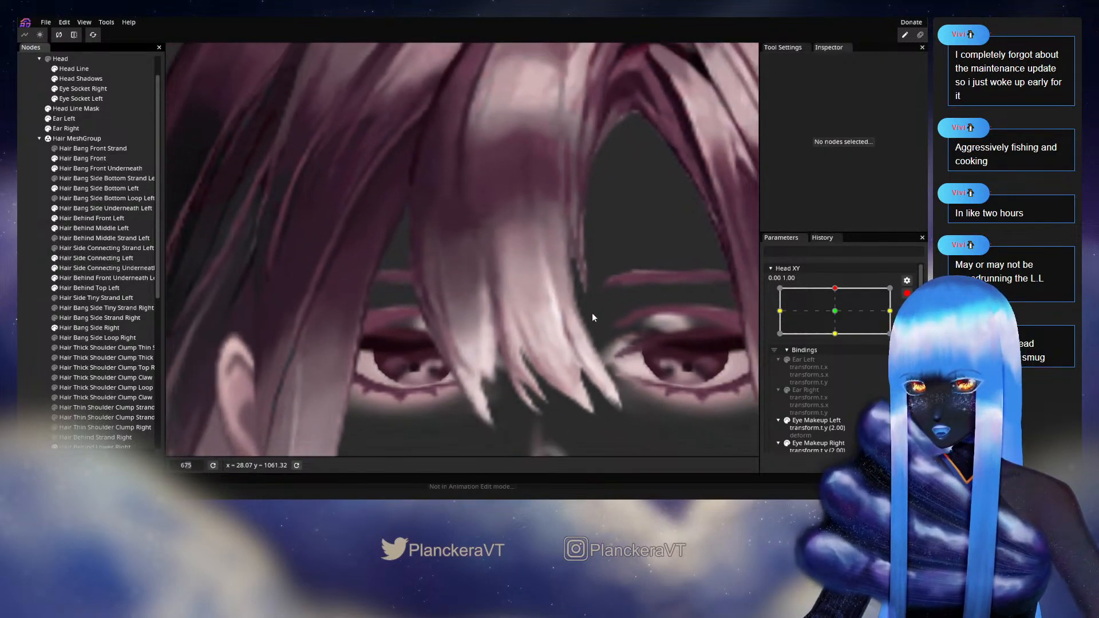
pyautogui.scroll(-2, 577, 280)
pyautogui.moveTo(577, 280); pyautogui.dragTo(585, 295)
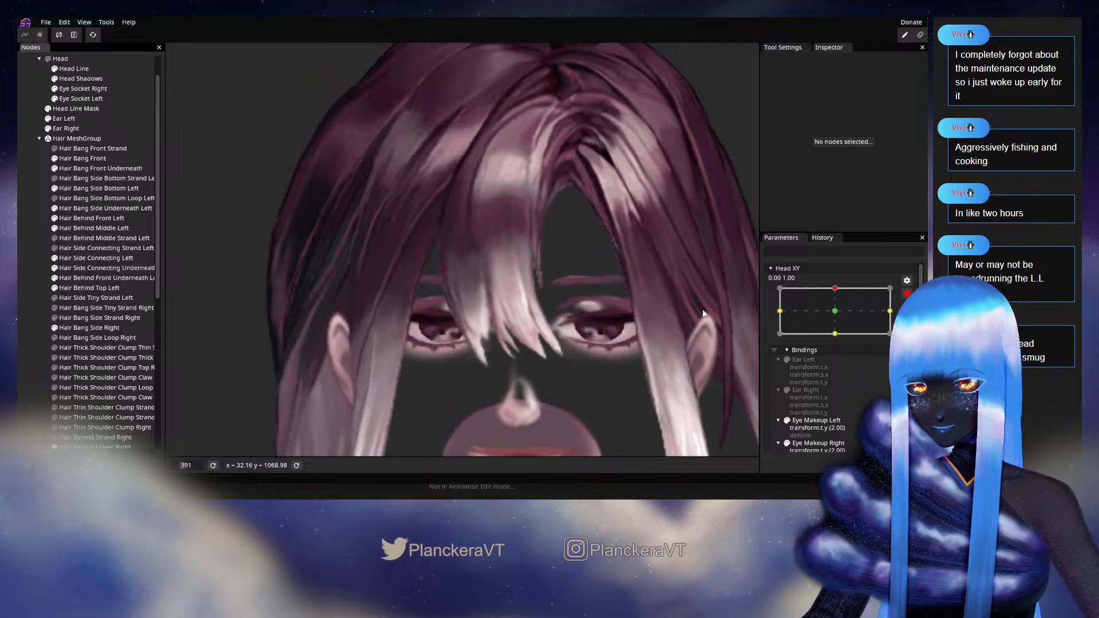
# Preview the bang near head-up, and rearm Head XY at 0.00, 1.00 to reposition Hair Bang Front vertices from the dark area's middle to its outer edge
pyautogui.click(906, 294)
pyautogui.moveTo(839, 316)
pyautogui.mouseDown()
pyautogui.moveTo(840, 335)
pyautogui.moveTo(839, 316)
pyautogui.mouseUp()
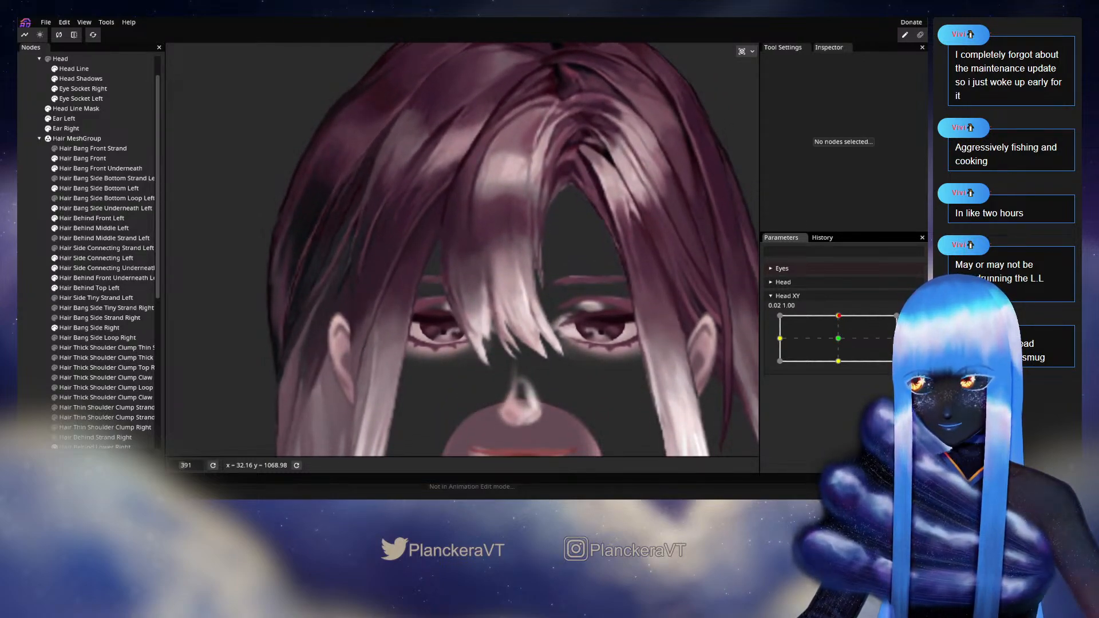
pyautogui.click(914, 320)
pyautogui.scroll(8, 503, 248)
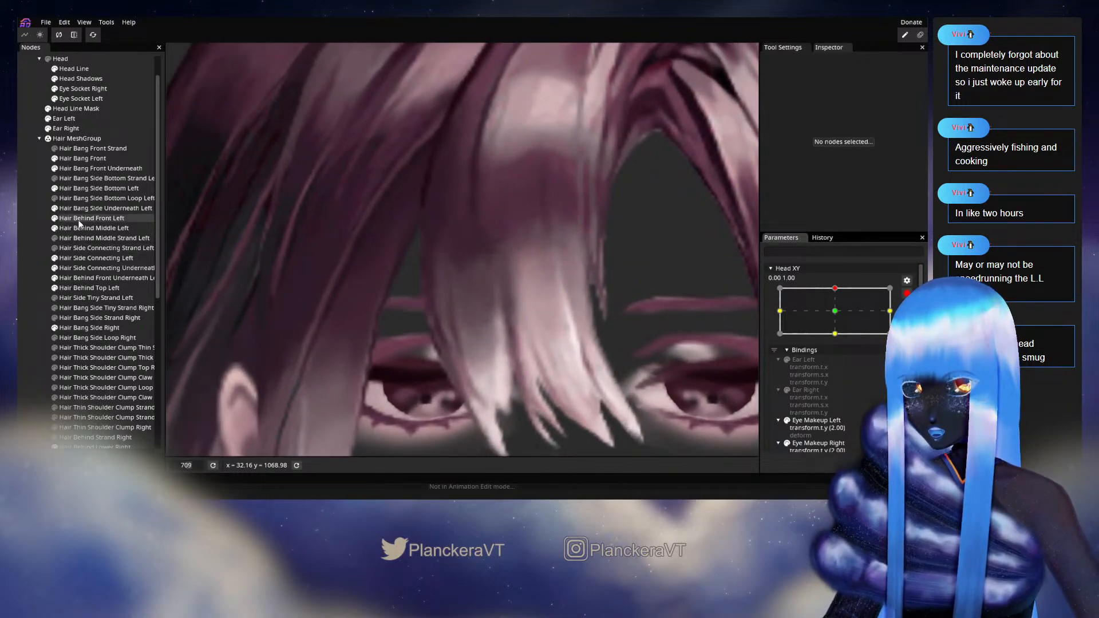
pyautogui.click(74, 159)
pyautogui.scroll(2, 558, 226)
pyautogui.moveTo(554, 211); pyautogui.dragTo(580, 196)
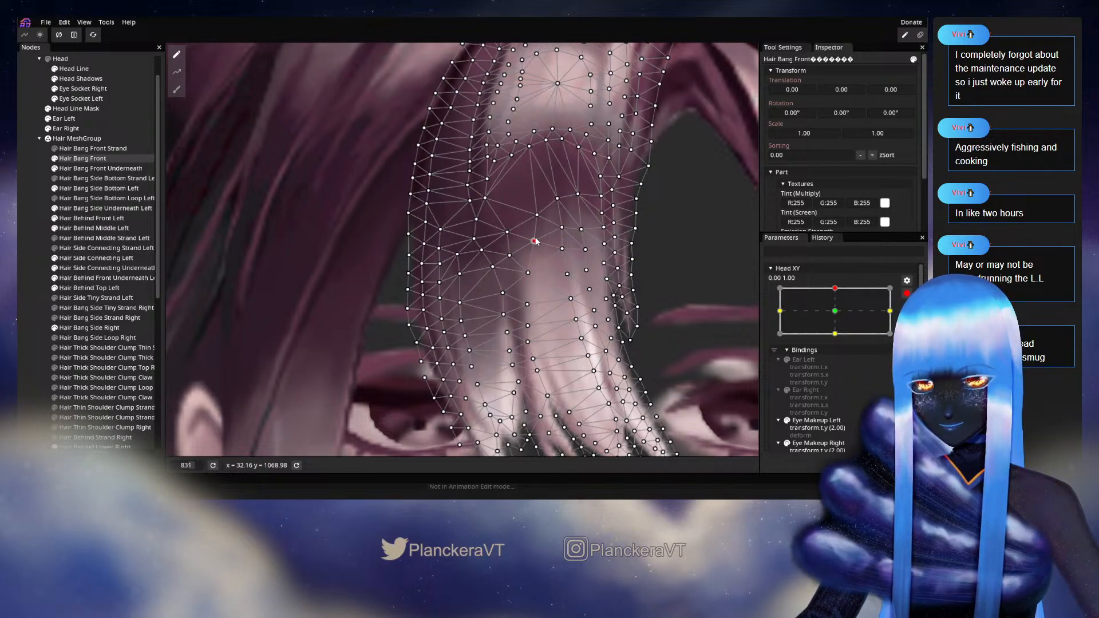
pyautogui.click(507, 232)
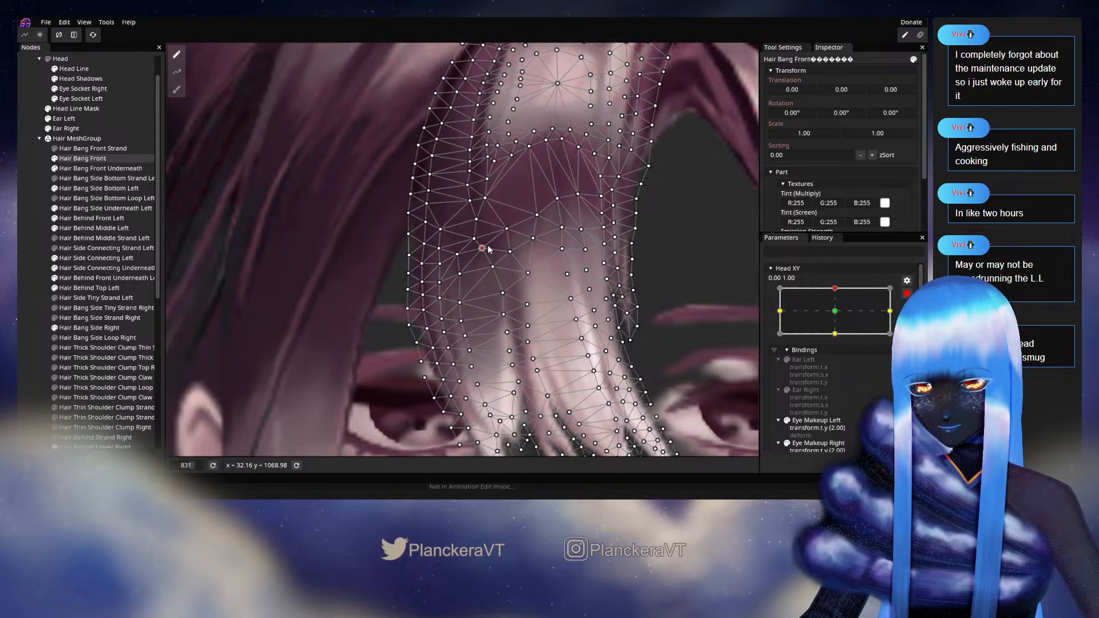
pyautogui.click(473, 232)
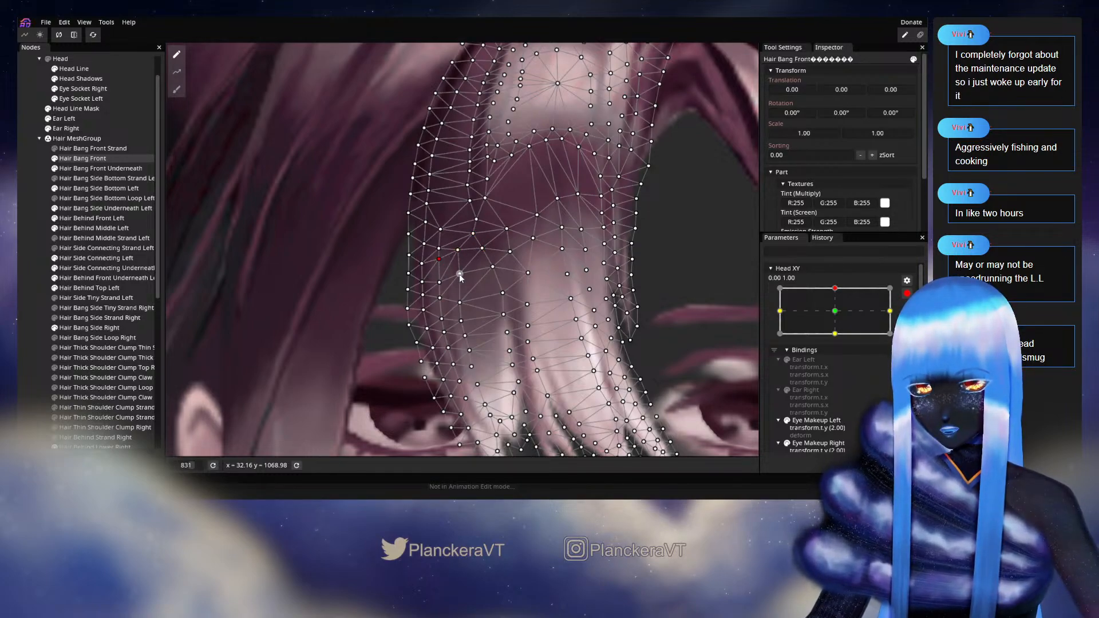
pyautogui.click(437, 282)
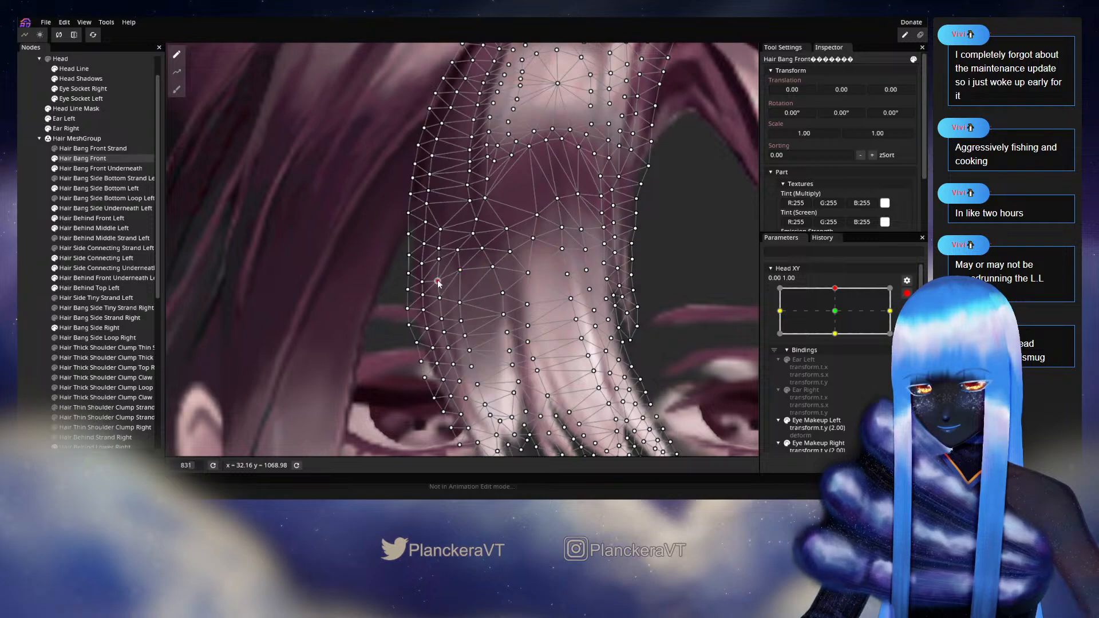
pyautogui.click(18, 275)
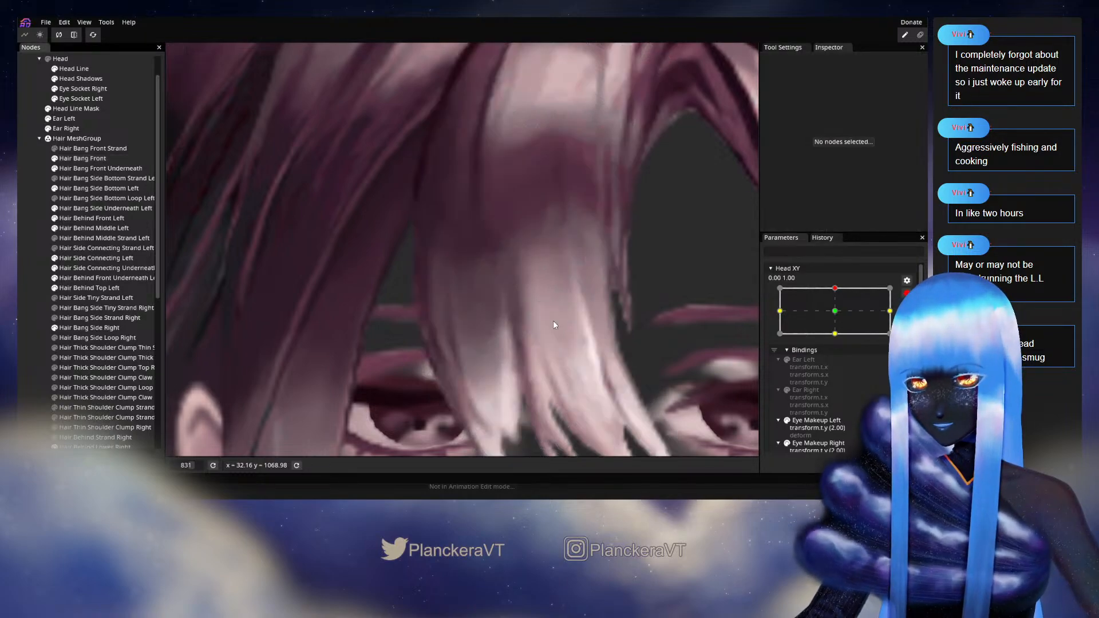
# Preview the reshaped dark area of the bang by moving Head XY around the upper keypoint
pyautogui.scroll(-4, 554, 322)
pyautogui.scroll(-4, 553, 322)
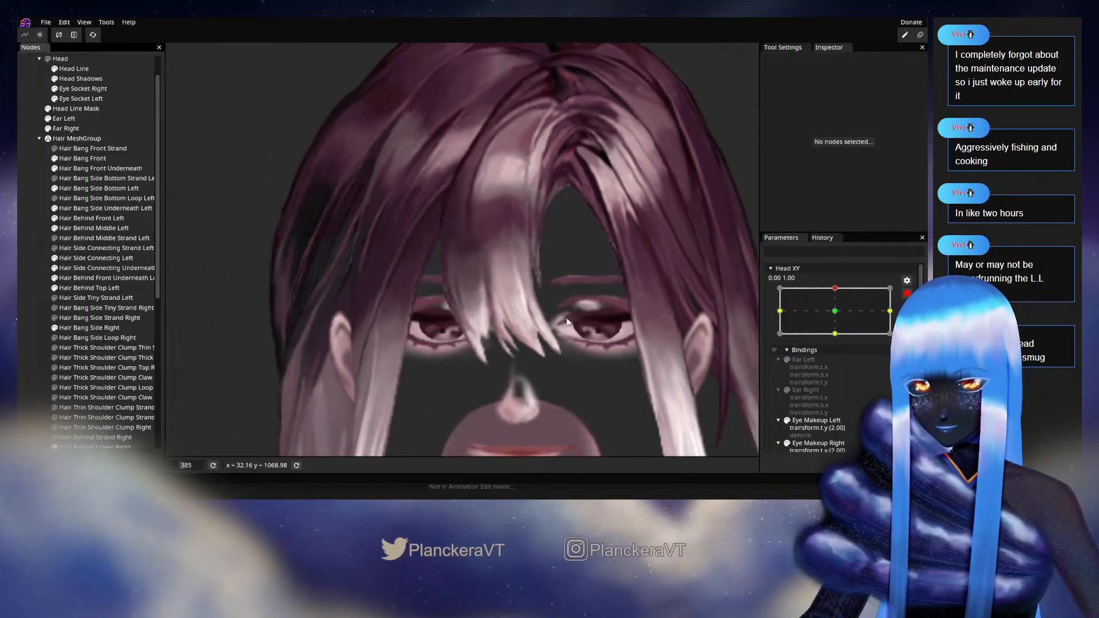
pyautogui.moveTo(838, 315)
pyautogui.mouseDown()
pyautogui.moveTo(840, 342)
pyautogui.moveTo(840, 319)
pyautogui.mouseUp()
# Arm Head XY at 0.00, 1.00 and nudge Hair Bang Front vertices where the dark area meets the longest strand
pyautogui.click(913, 321)
pyautogui.scroll(5, 451, 301)
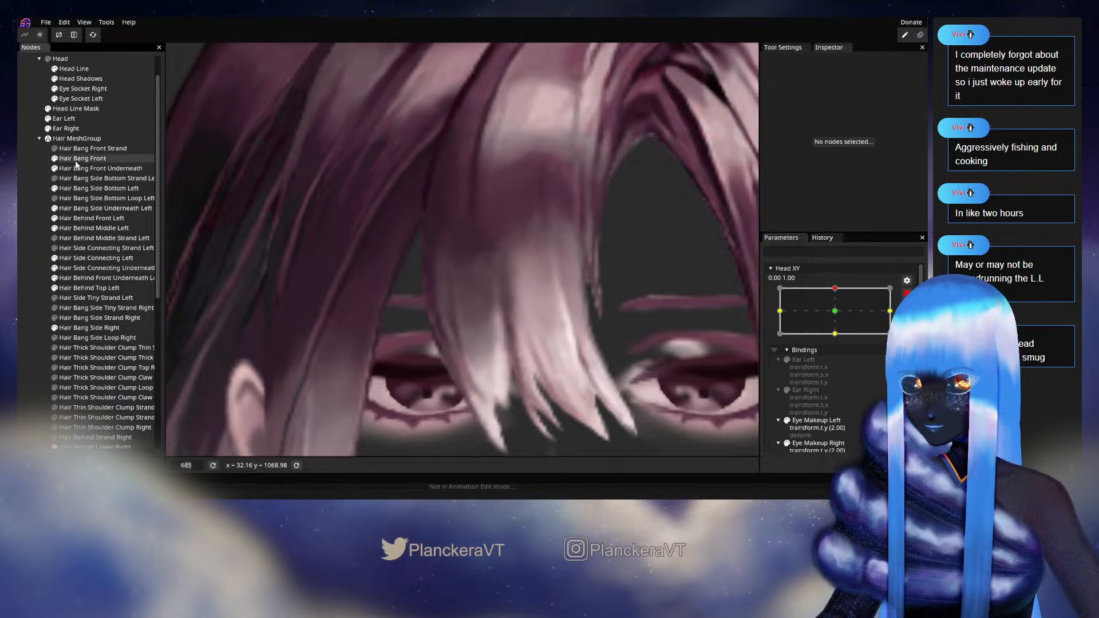
pyautogui.click(75, 158)
pyautogui.scroll(3, 493, 284)
pyautogui.scroll(1, 494, 288)
pyautogui.click(498, 273)
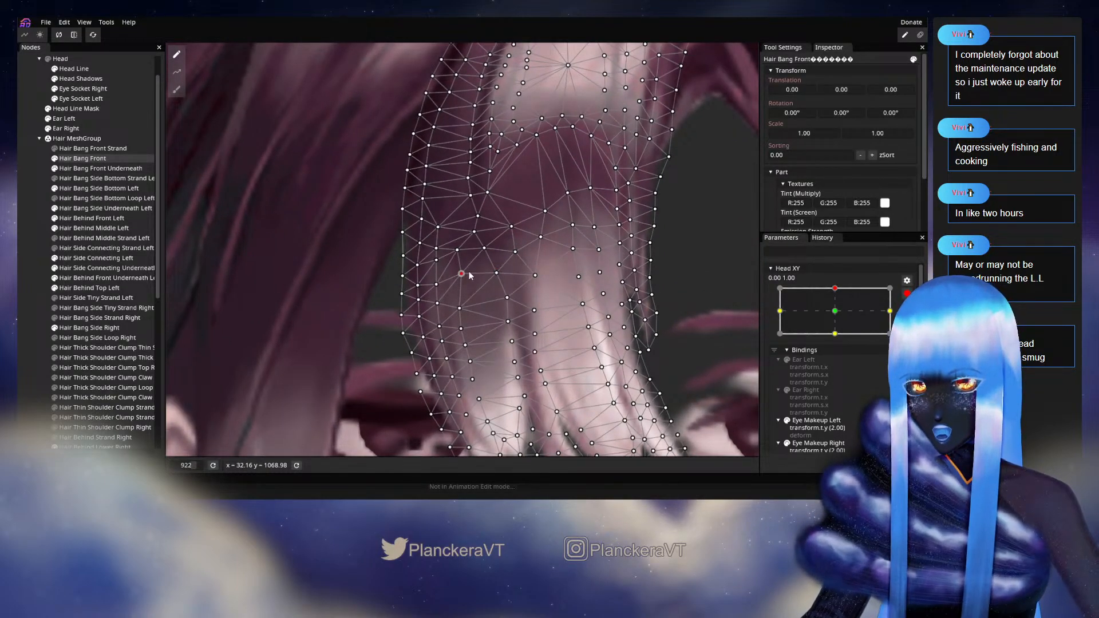
pyautogui.click(486, 250)
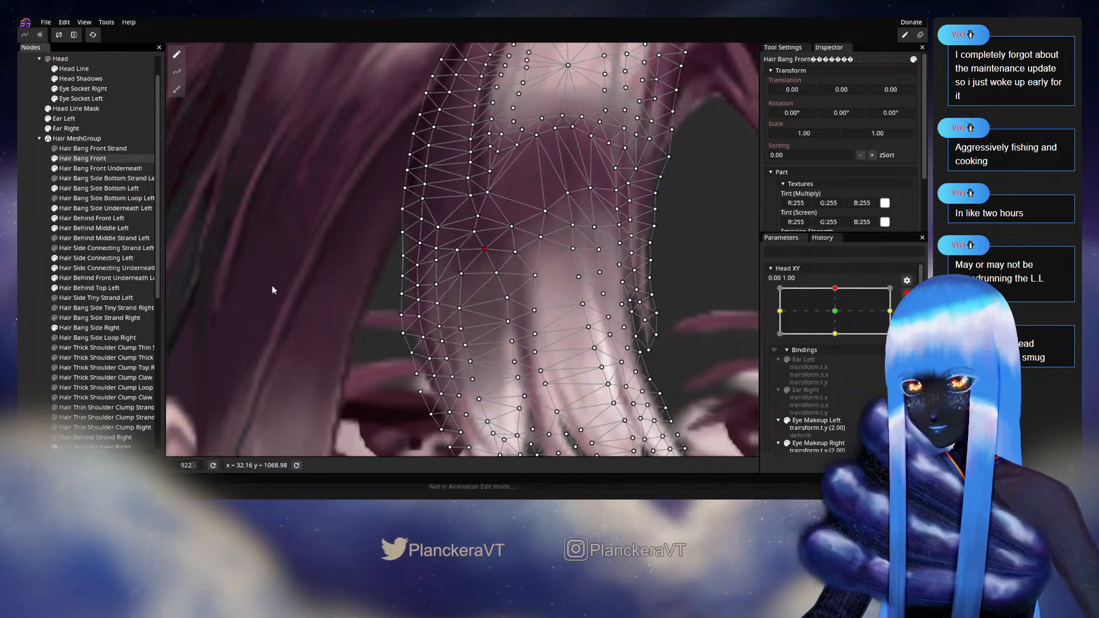
pyautogui.click(27, 263)
# Disarm Head XY and preview the bang's movement between the neutral center and the head-up position
pyautogui.scroll(-2, 577, 338)
pyautogui.scroll(-5, 577, 337)
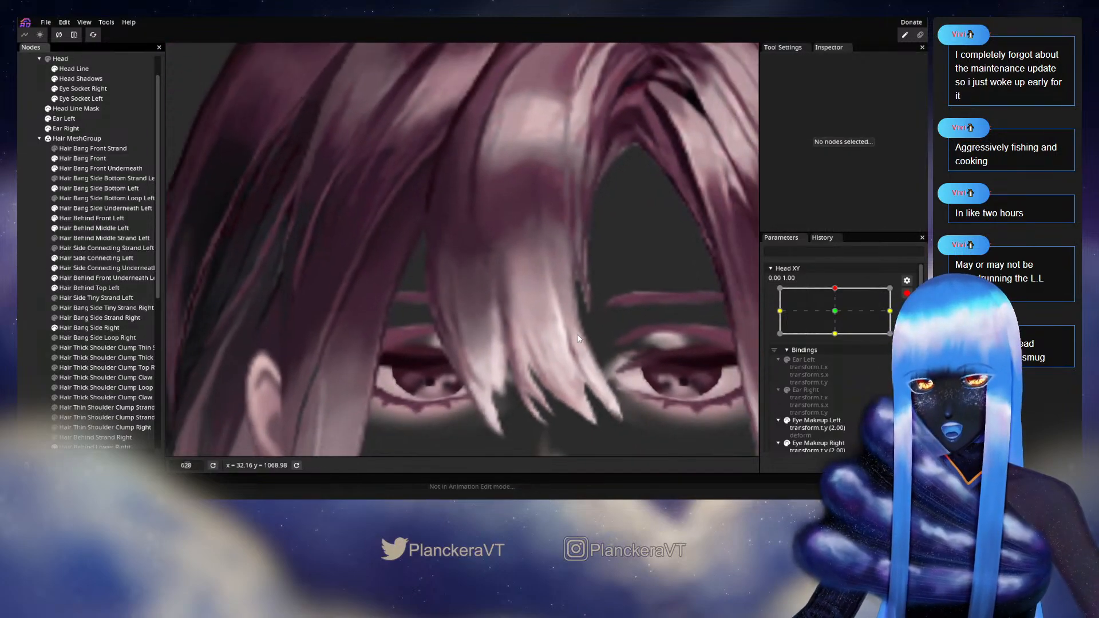
pyautogui.click(907, 294)
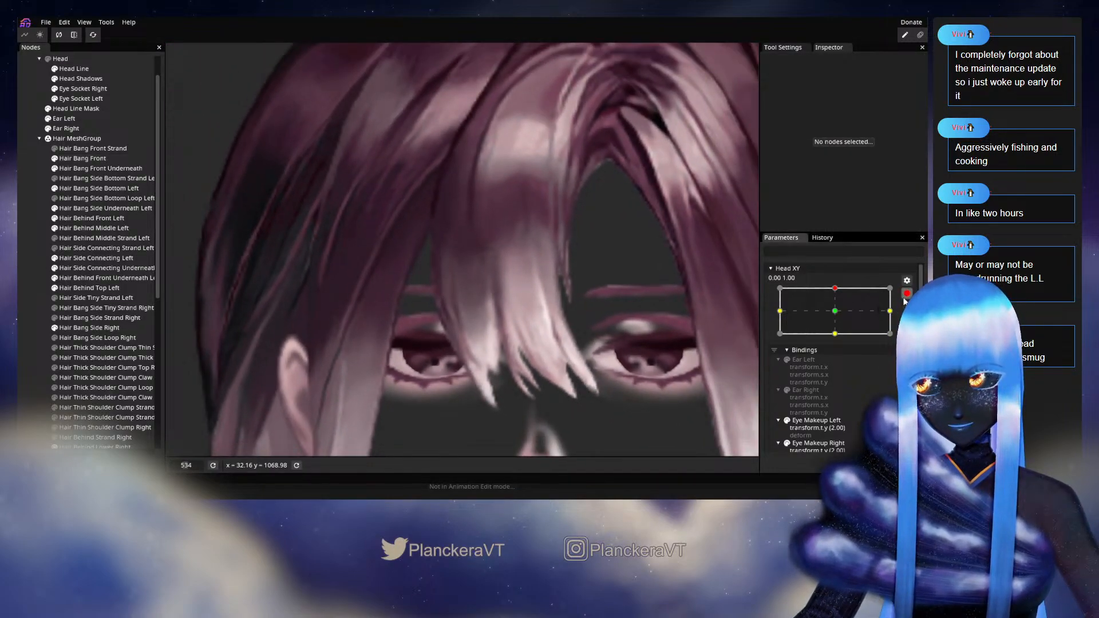
pyautogui.scroll(2, 836, 309)
pyautogui.moveTo(835, 316); pyautogui.dragTo(839, 339)
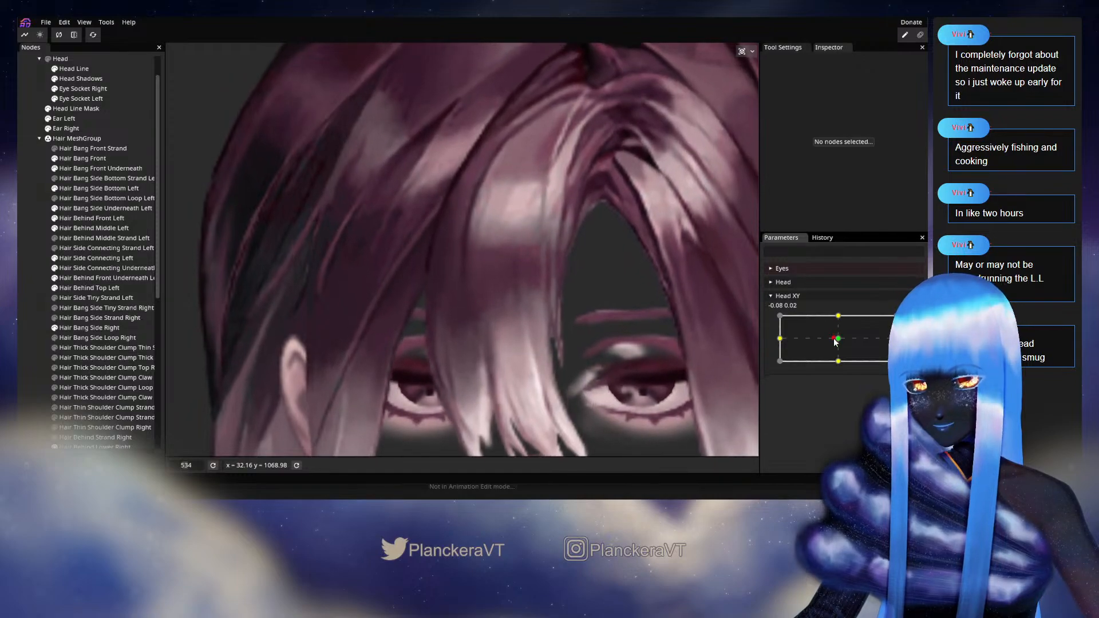
pyautogui.scroll(-2, 618, 347)
pyautogui.moveTo(617, 347); pyautogui.dragTo(643, 308)
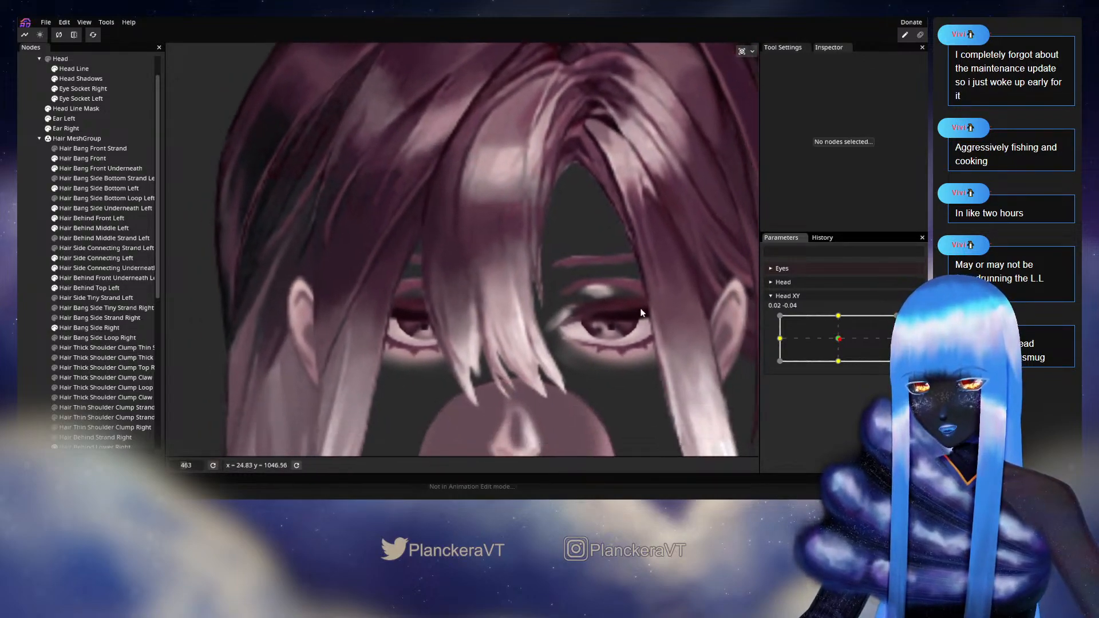
pyautogui.moveTo(839, 338); pyautogui.dragTo(837, 314)
# With Head XY armed at 0.00, 1.00, adjust the Hair Bang Front vertices on the longest strand beside the eye
pyautogui.scroll(5, 401, 302)
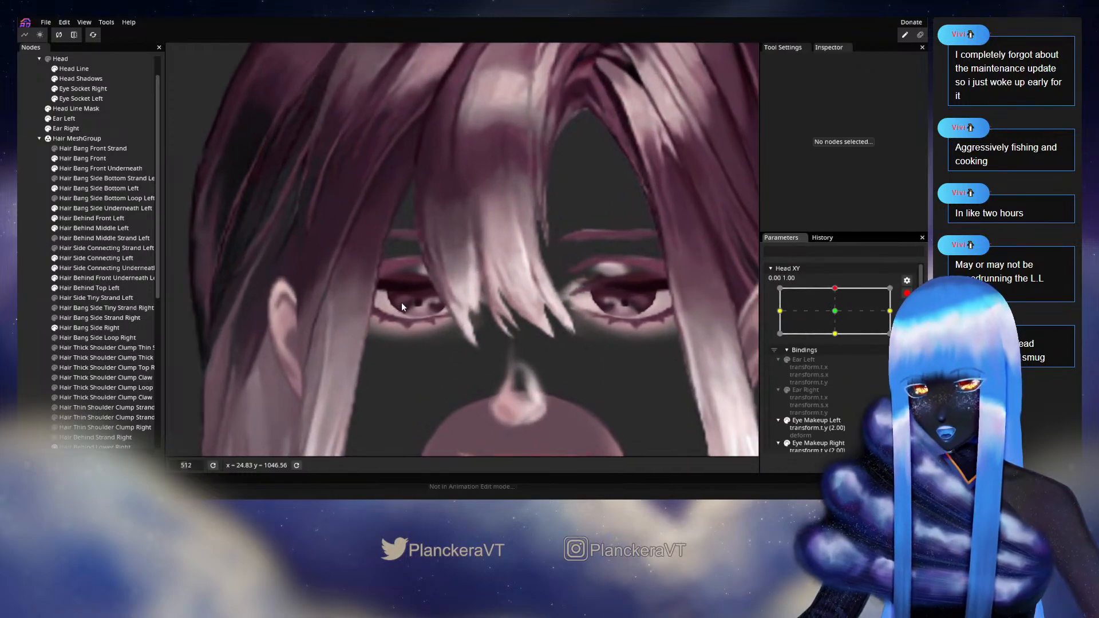
pyautogui.click(80, 158)
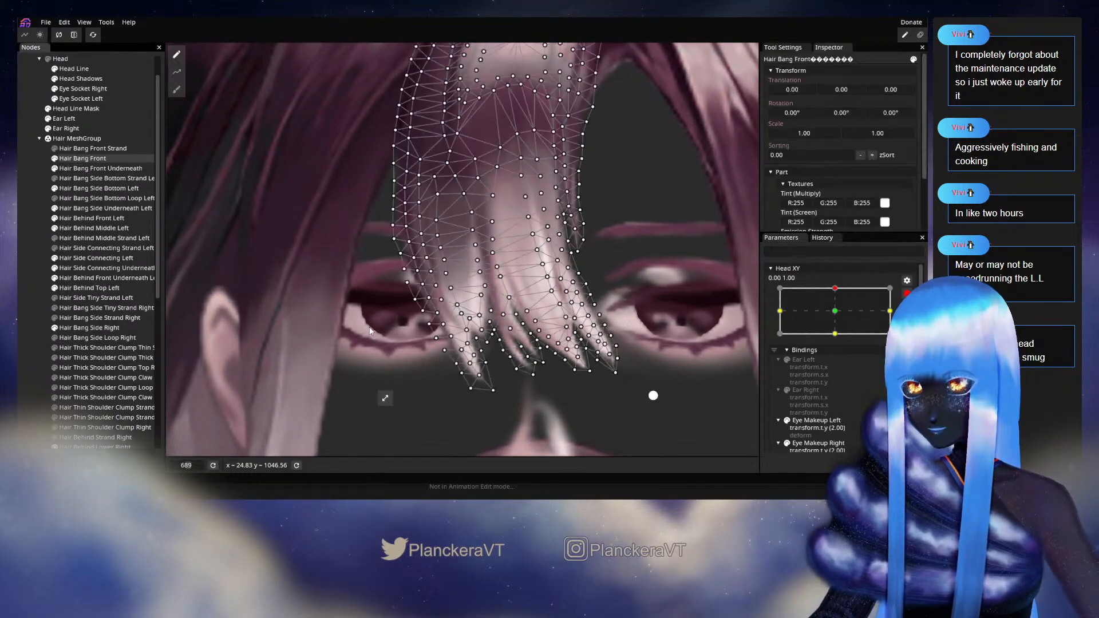
pyautogui.scroll(4, 368, 325)
pyautogui.moveTo(470, 300); pyautogui.dragTo(474, 301)
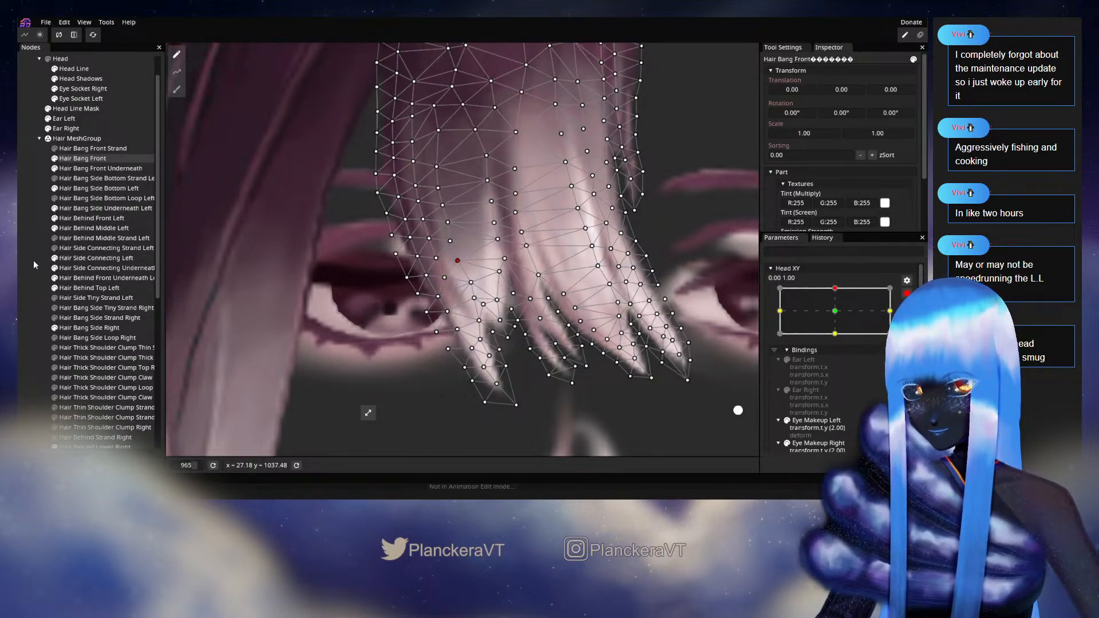
pyautogui.click(559, 321)
# Disarm Head XY and preview the longest strand's movement around the head-up keypoint
pyautogui.scroll(-5, 559, 324)
pyautogui.scroll(-4, 560, 324)
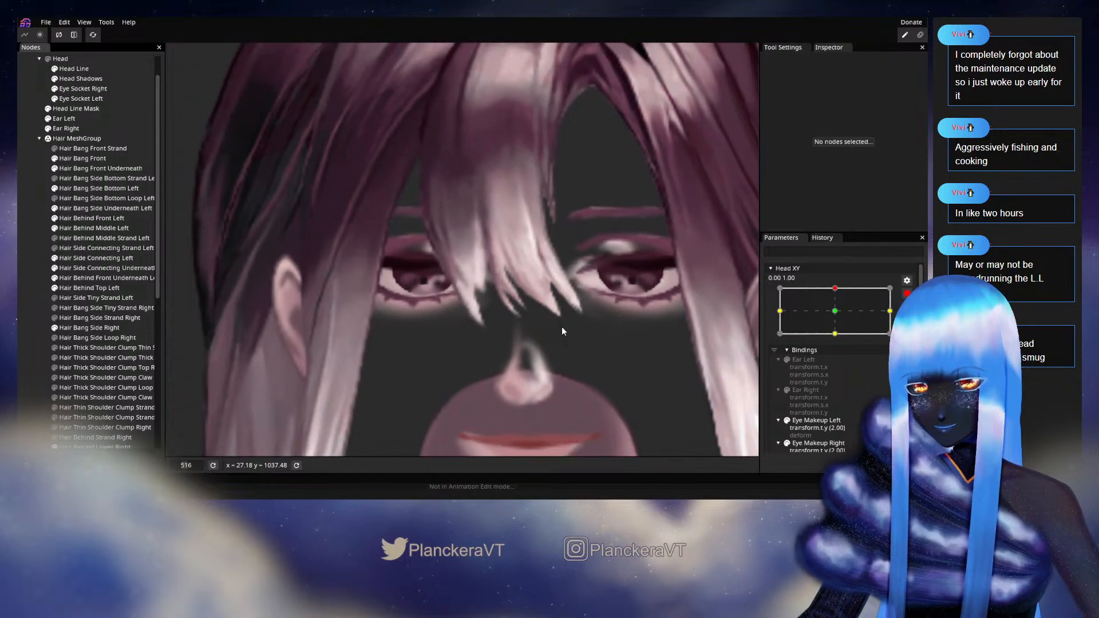
pyautogui.click(835, 288)
pyautogui.moveTo(838, 316)
pyautogui.mouseDown()
pyautogui.moveTo(840, 341)
pyautogui.moveTo(843, 316)
pyautogui.mouseUp()
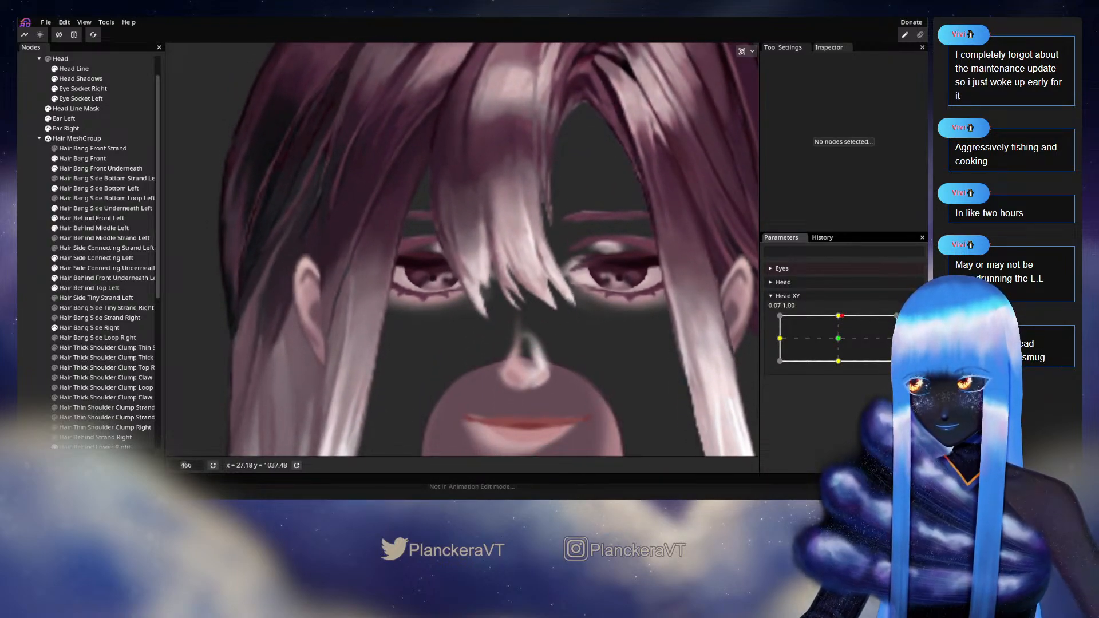
# At Head XY 0.00, 1.00, refine the Hair Bang Front vertices along the longest strand's outer side at eyelid height
pyautogui.scroll(3, 461, 197)
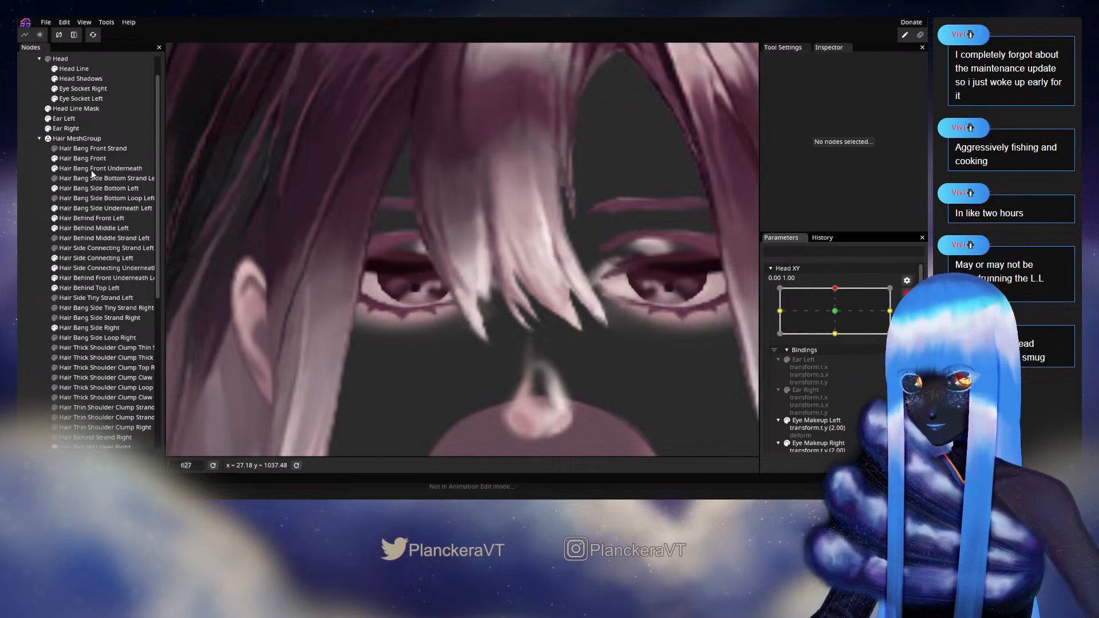
pyautogui.click(77, 159)
pyautogui.scroll(3, 452, 245)
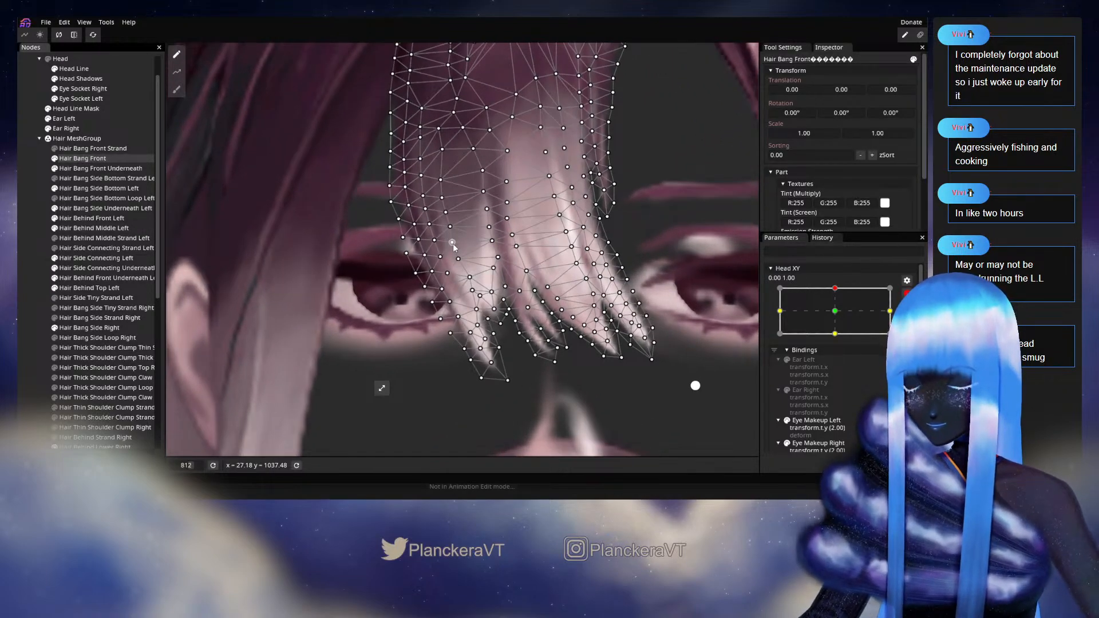
pyautogui.click(452, 242)
pyautogui.click(458, 259)
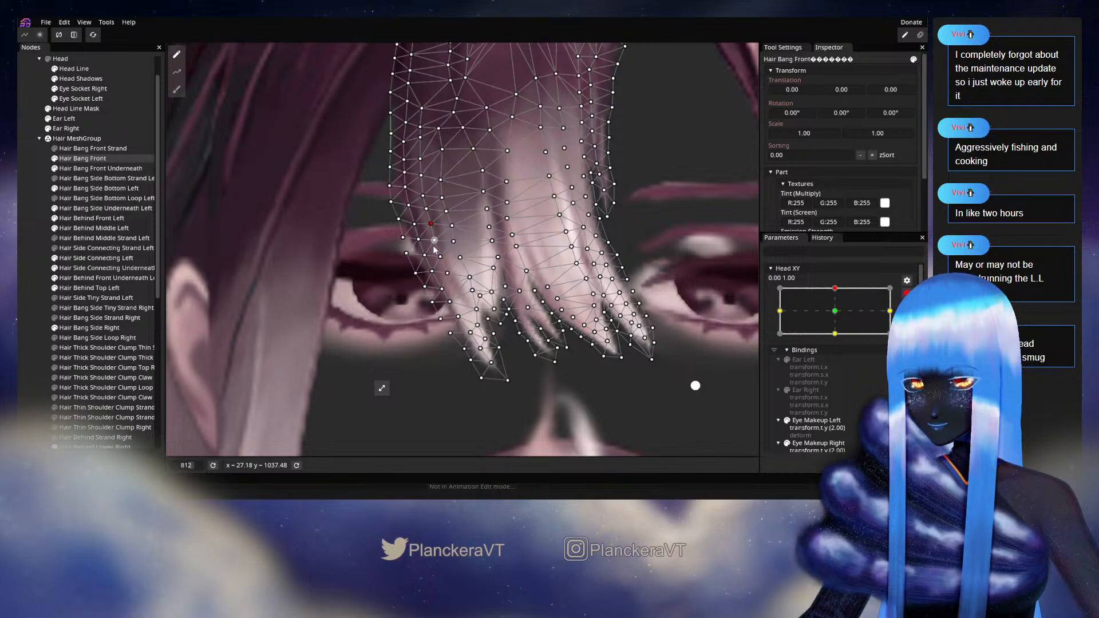
pyautogui.click(23, 250)
# Disarm Head XY and check how the strand's outer side moves near the head-up position
pyautogui.scroll(-5, 560, 307)
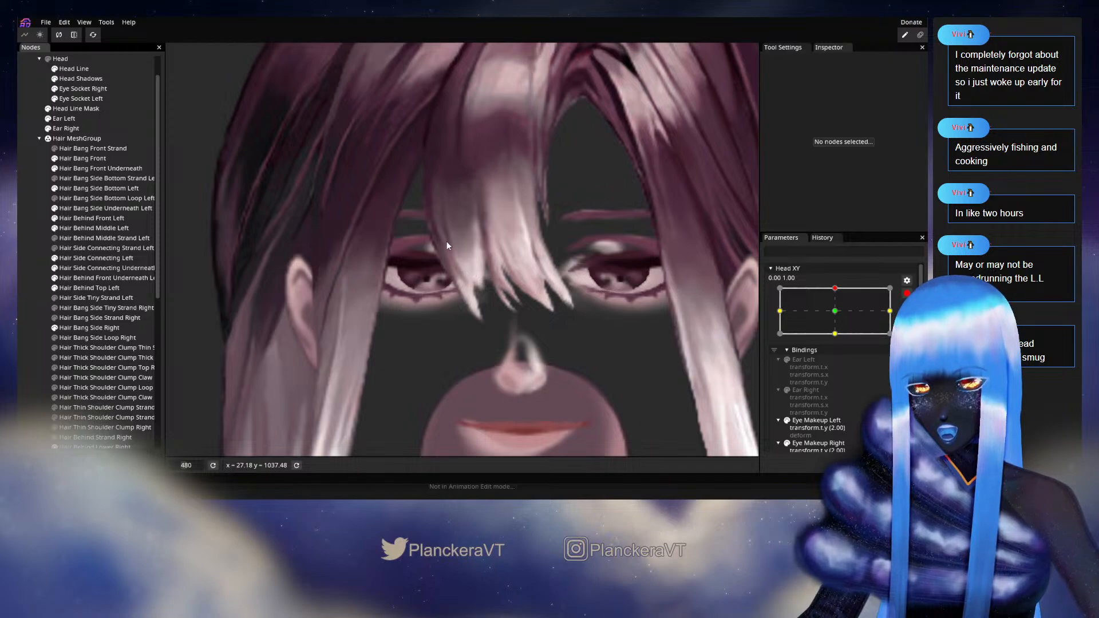
pyautogui.click(906, 294)
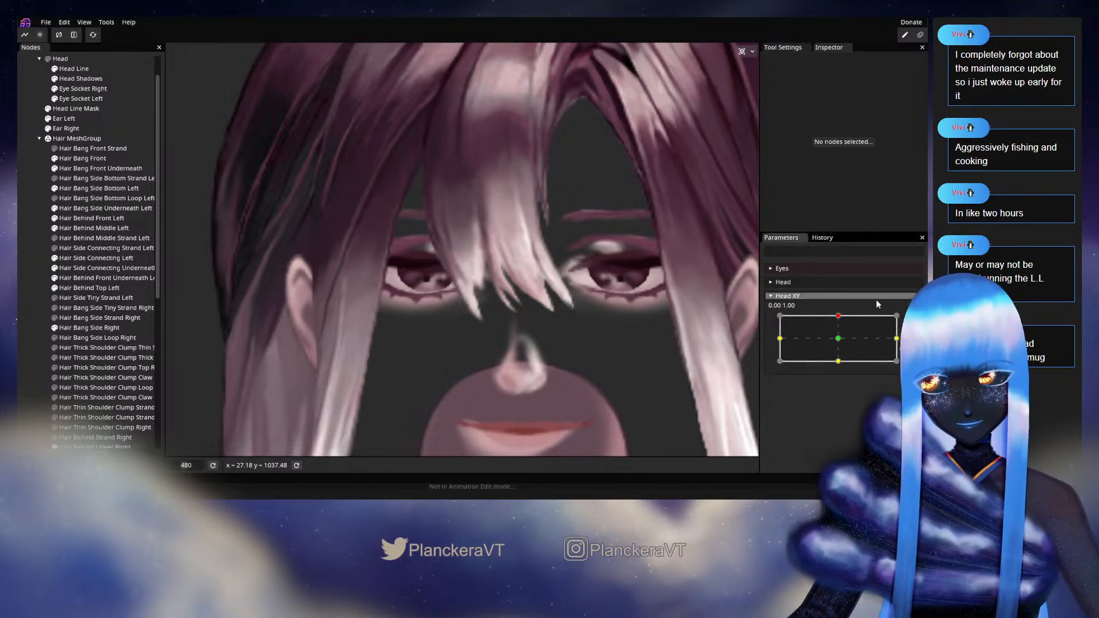
pyautogui.moveTo(840, 319)
pyautogui.mouseDown()
pyautogui.moveTo(843, 339)
pyautogui.moveTo(843, 315)
pyautogui.mouseUp()
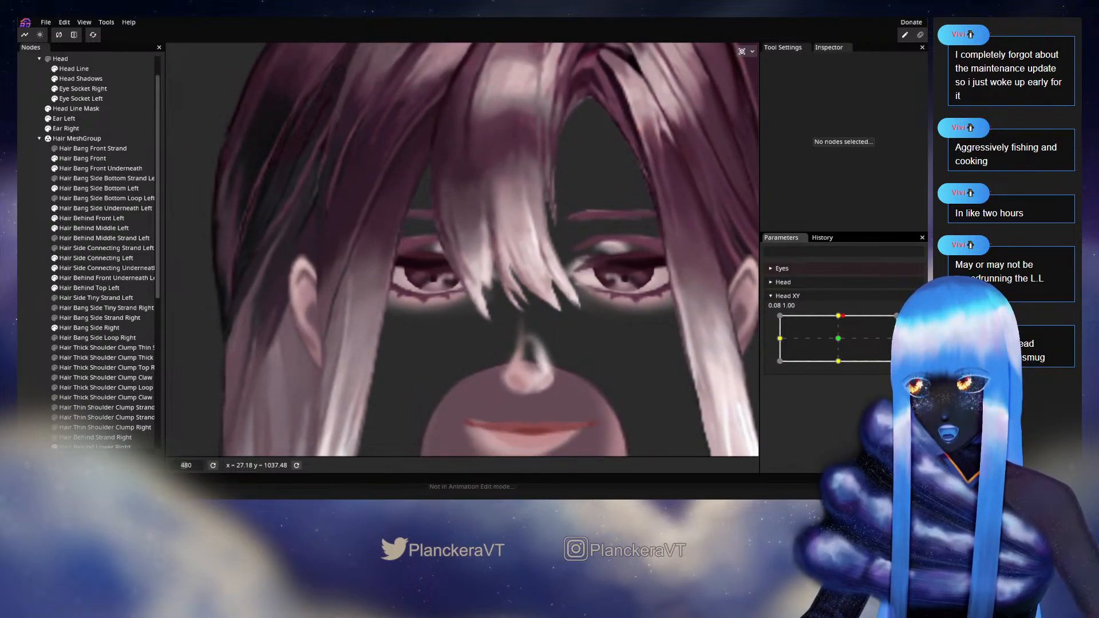
# Arm Head XY at 0.00, 1.00 and reposition Hair Bang Front vertices on the longest strand's outer edge toward its tip
pyautogui.click(913, 320)
pyautogui.scroll(5, 503, 291)
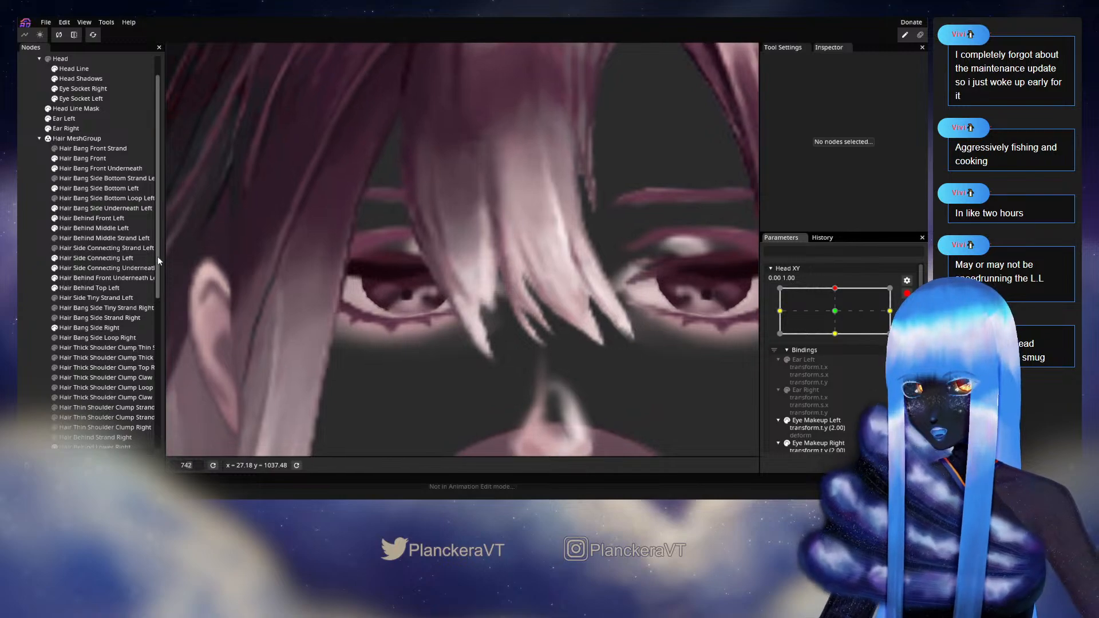
pyautogui.click(64, 162)
pyautogui.scroll(3, 476, 310)
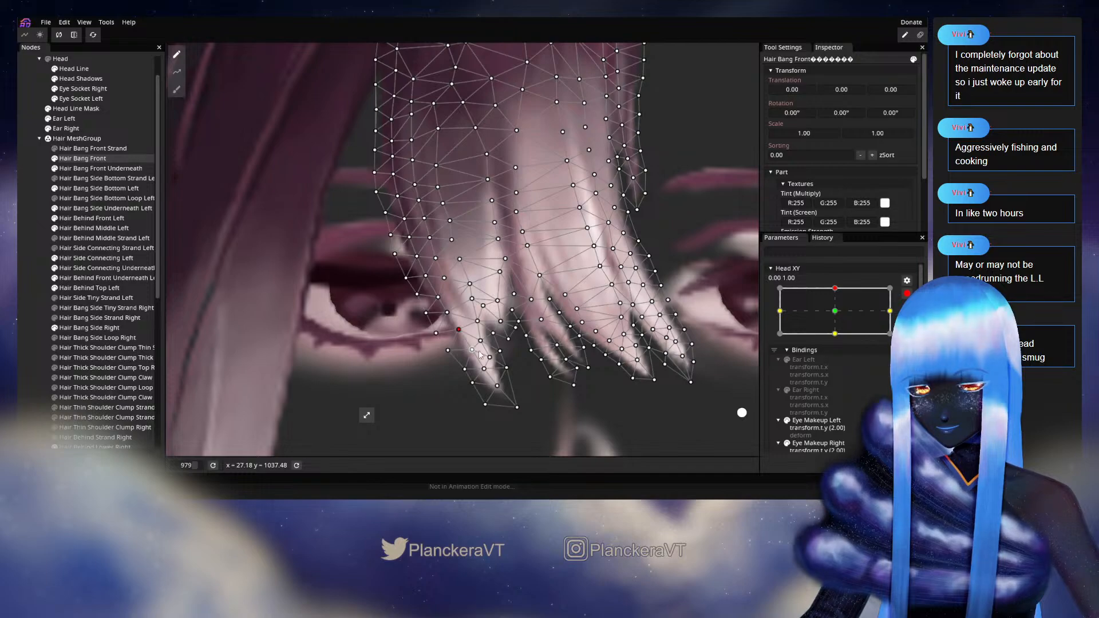
pyautogui.click(18, 283)
# Preview the longest strand's tip by moving Head XY around the upper keypoint
pyautogui.scroll(-5, 586, 322)
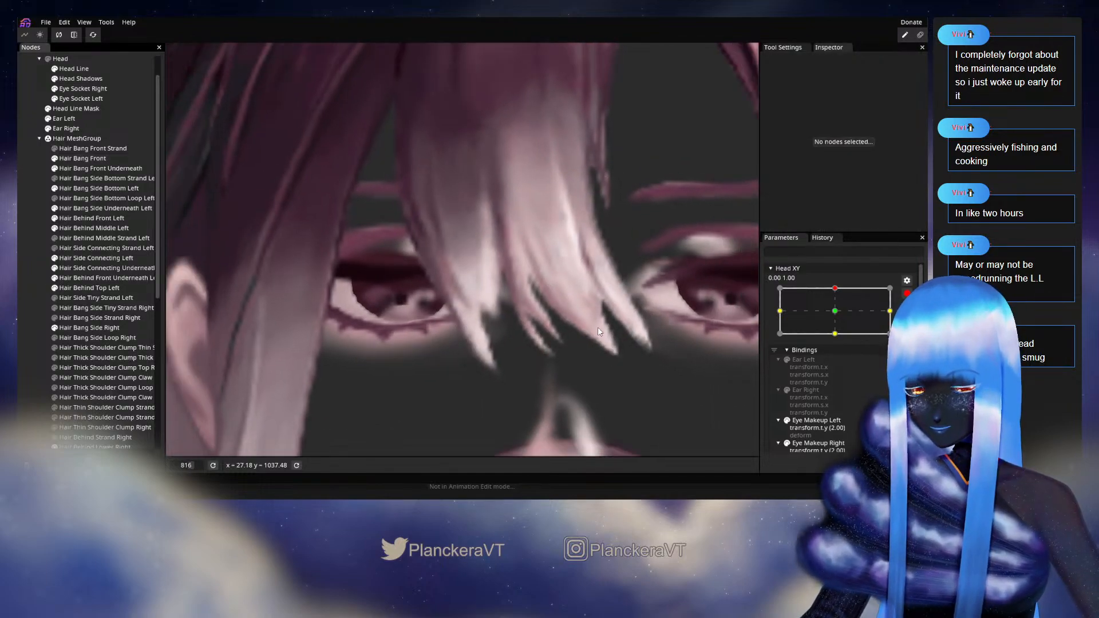
pyautogui.scroll(-3, 589, 313)
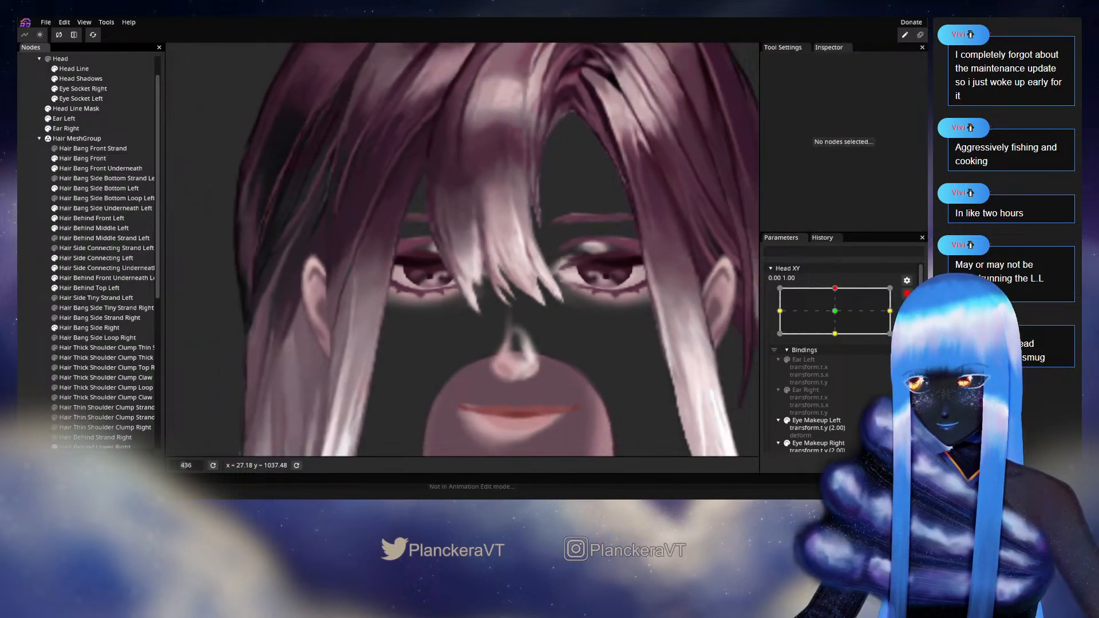
pyautogui.scroll(1, 849, 318)
pyautogui.moveTo(849, 318)
pyautogui.mouseDown()
pyautogui.moveTo(838, 341)
pyautogui.moveTo(839, 315)
pyautogui.mouseUp()
# Arm Head XY at 0.00, 1.00 and adjust Hair Bang Front vertices on the longest strand's inner side near the gap between strands
pyautogui.click(913, 320)
pyautogui.scroll(1, 420, 312)
pyautogui.scroll(3, 420, 307)
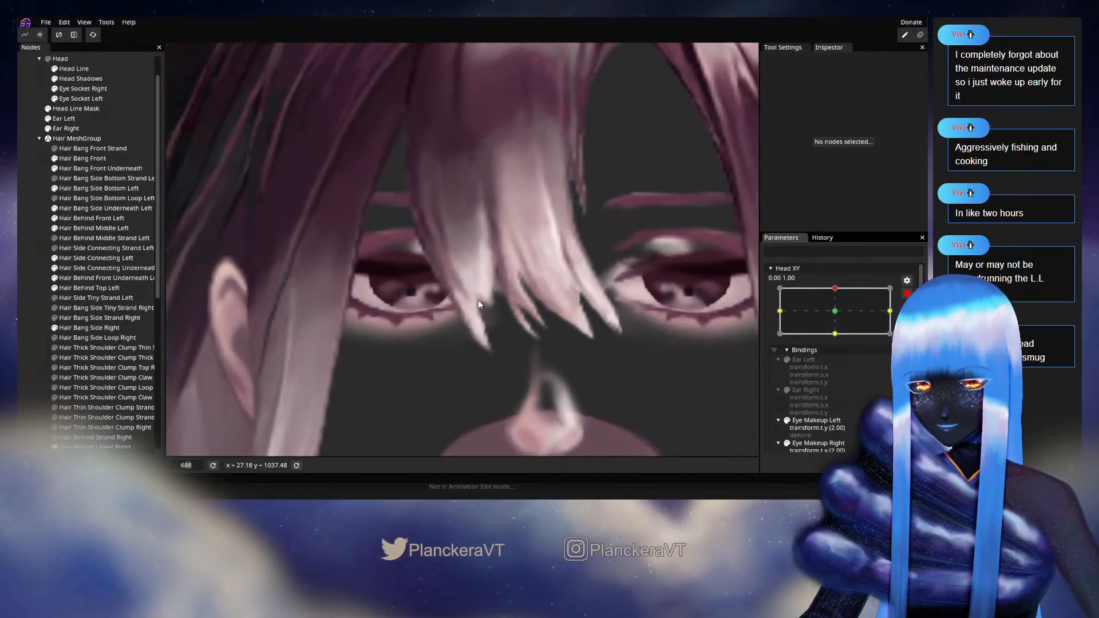
pyautogui.click(82, 160)
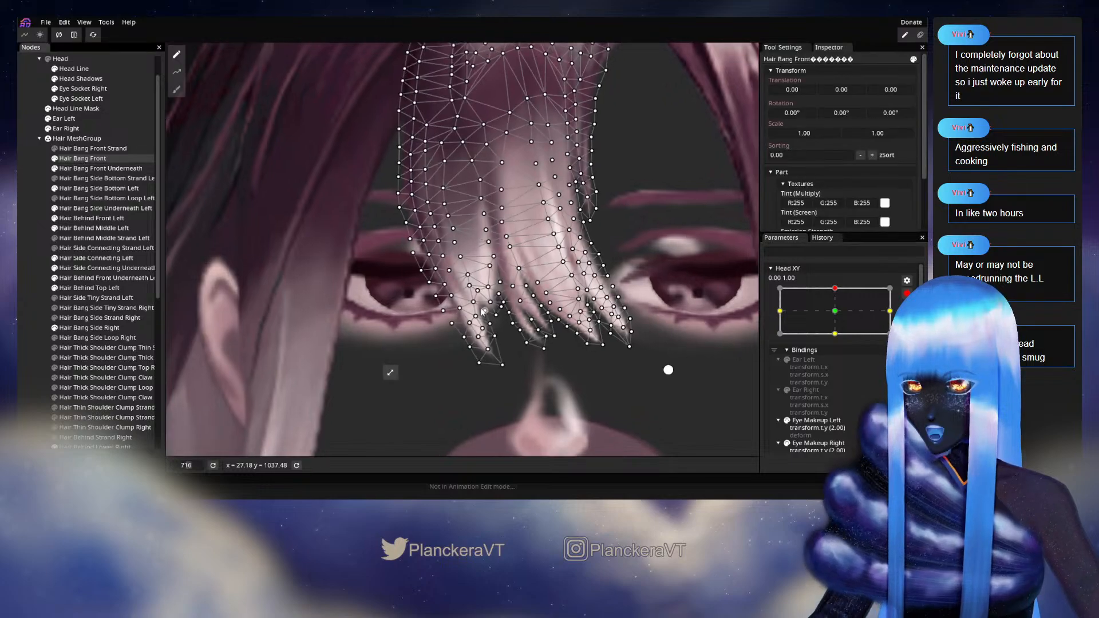
pyautogui.scroll(2, 492, 329)
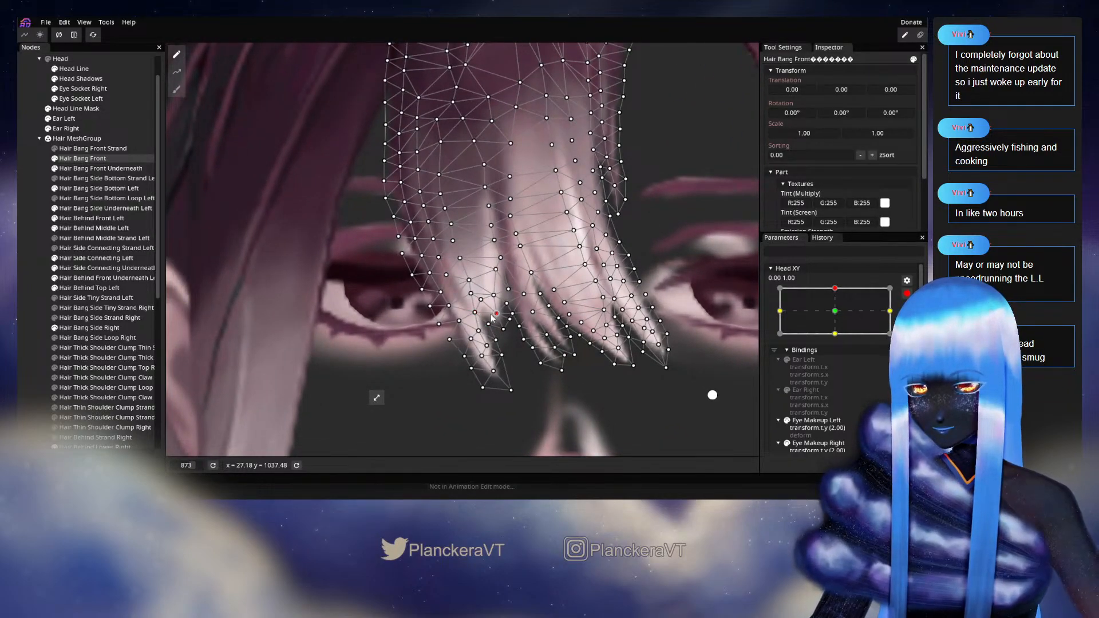
pyautogui.click(480, 300)
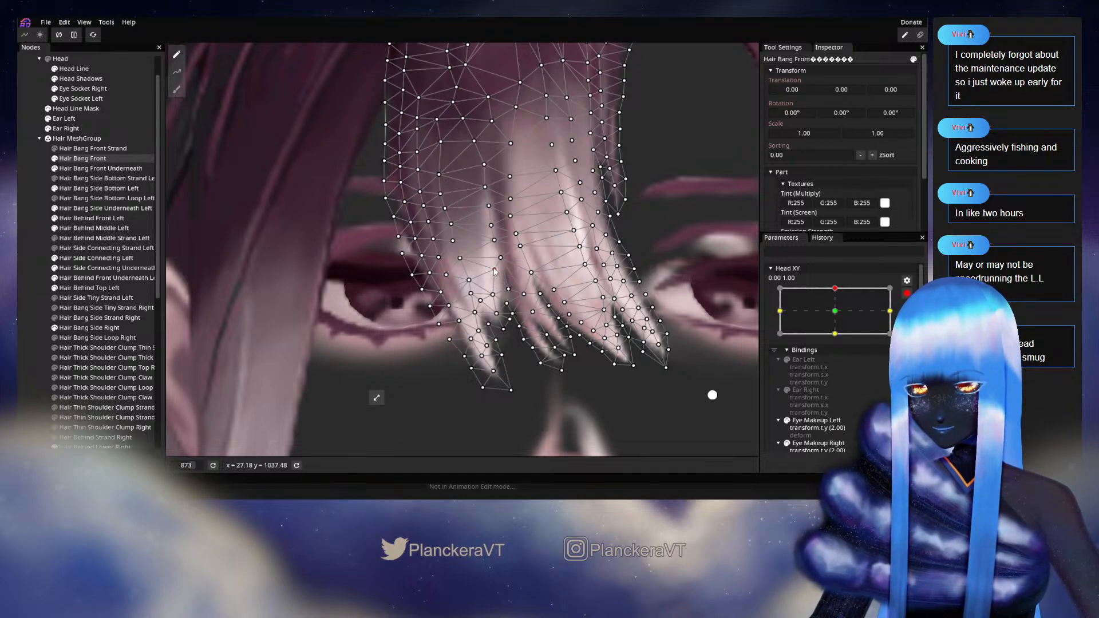
pyautogui.click(468, 283)
pyautogui.scroll(-3, 492, 326)
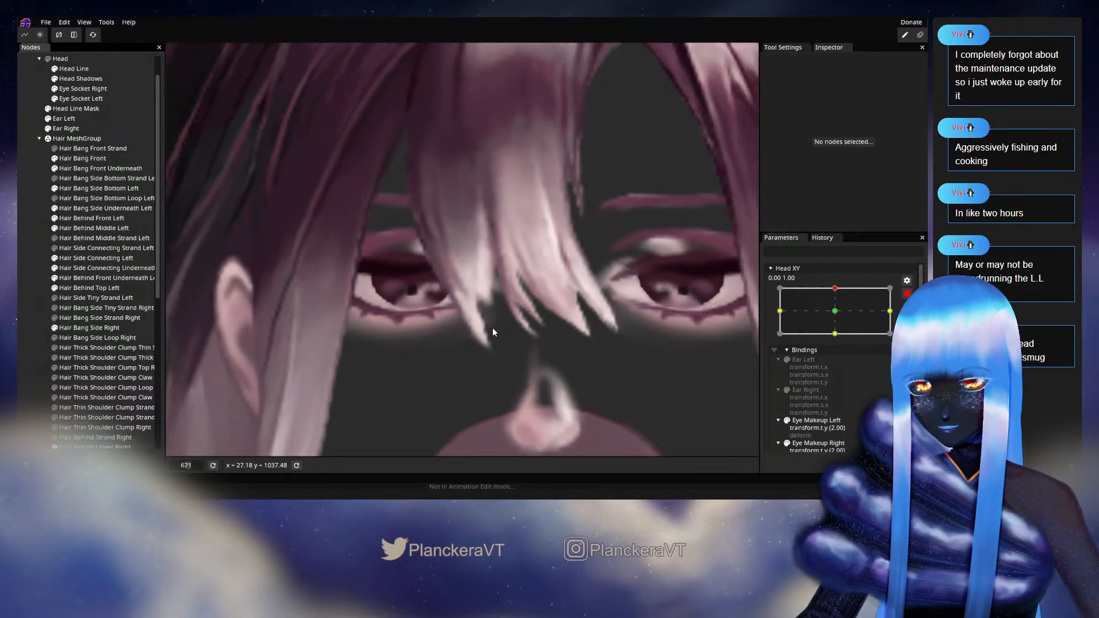
# Disarm Head XY and preview the inner side of the longest strand by moving the parameter near head-up
pyautogui.scroll(-3, 506, 323)
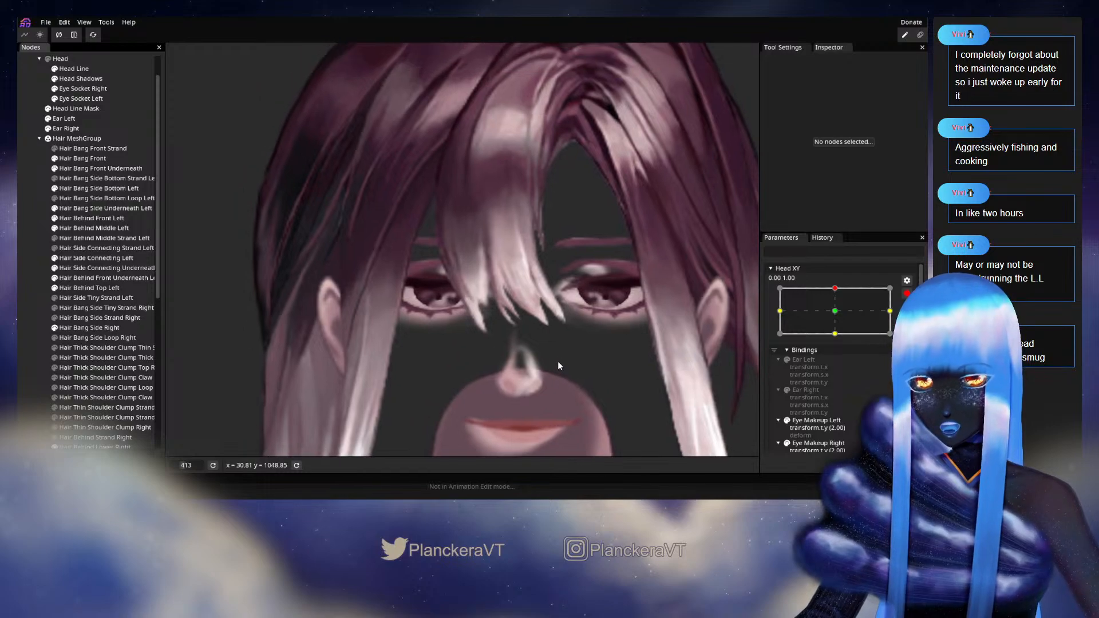
pyautogui.click(907, 280)
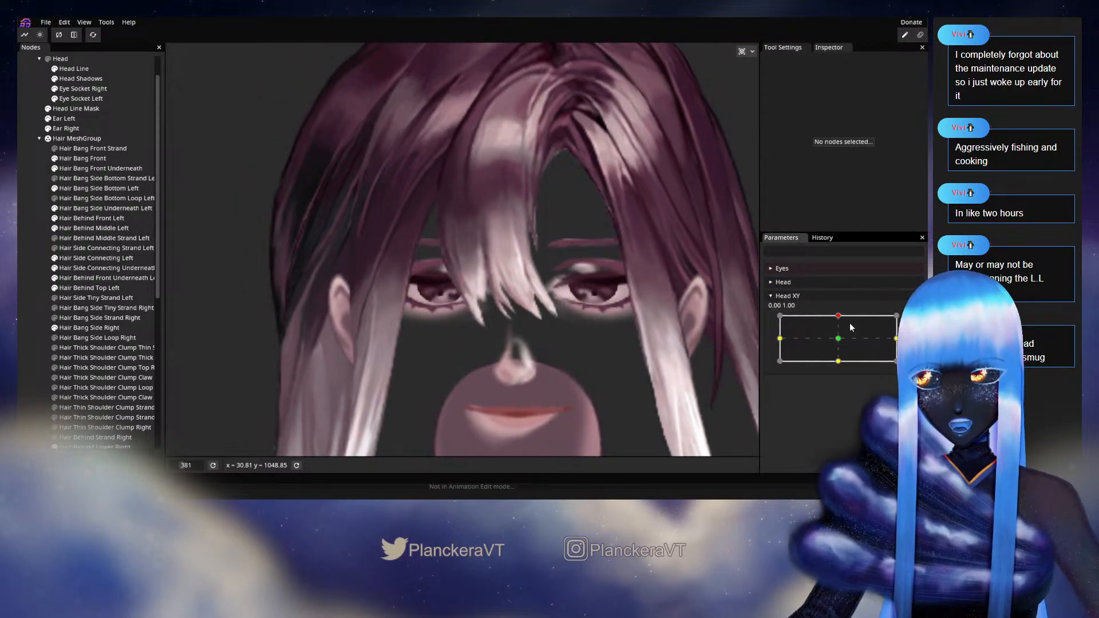
pyautogui.moveTo(840, 320)
pyautogui.mouseDown()
pyautogui.moveTo(837, 344)
pyautogui.moveTo(840, 315)
pyautogui.mouseUp()
# Arm Head XY at 0.00, 1.00 and reposition Hair Bang Front vertices along the longest strand's outer side, above and beside the upper eyelid
pyautogui.click(912, 320)
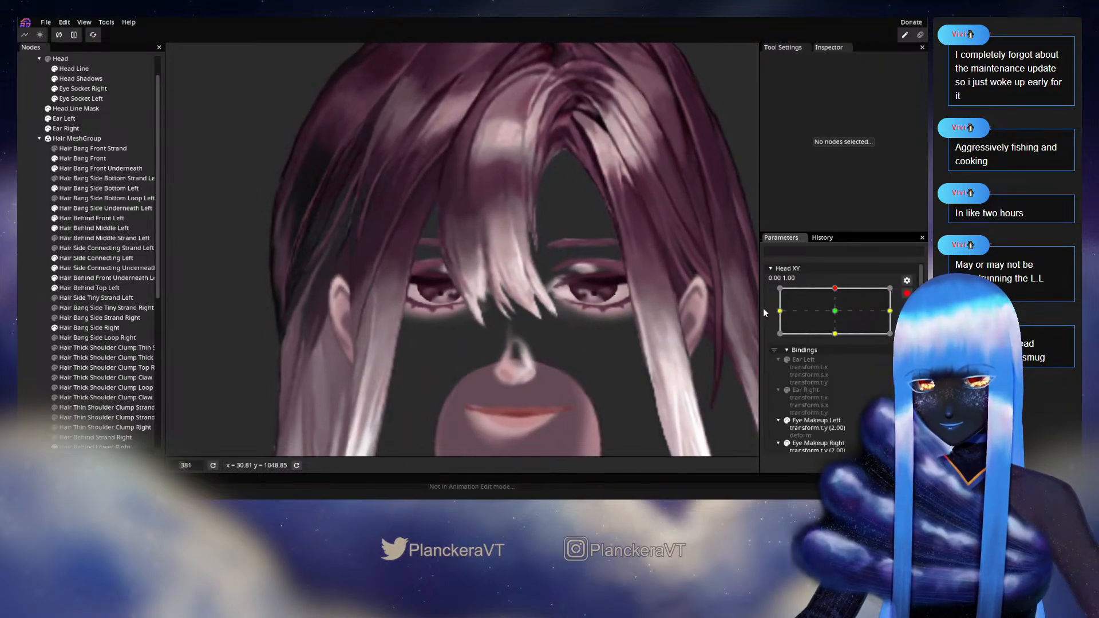
pyautogui.scroll(2, 387, 271)
pyautogui.scroll(3, 387, 268)
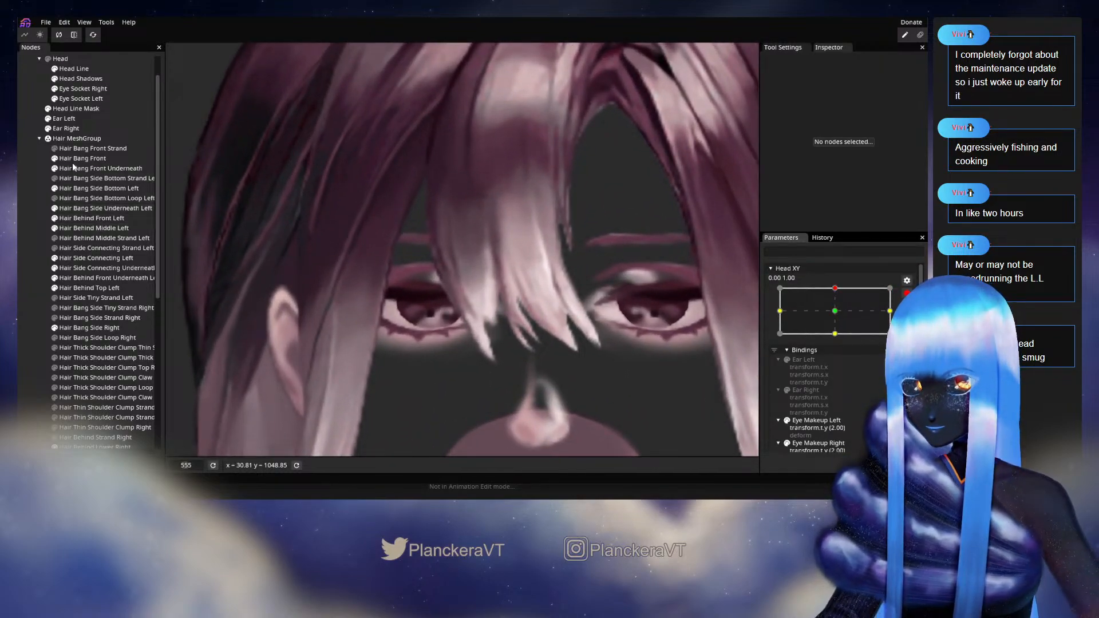
pyautogui.click(72, 159)
pyautogui.scroll(7, 404, 303)
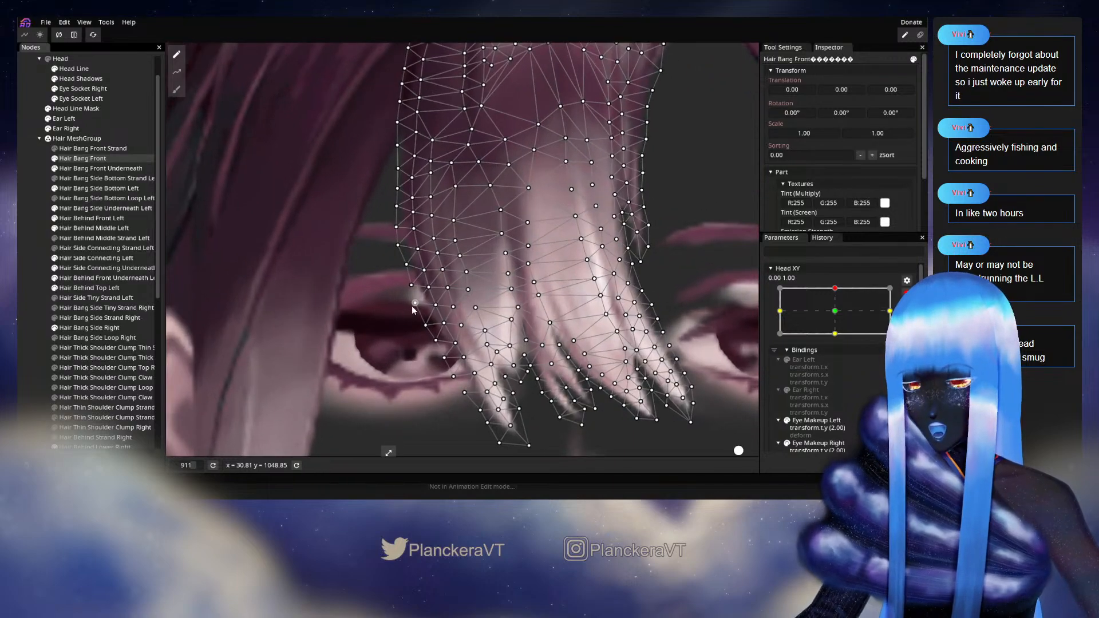
pyautogui.scroll(4, 412, 309)
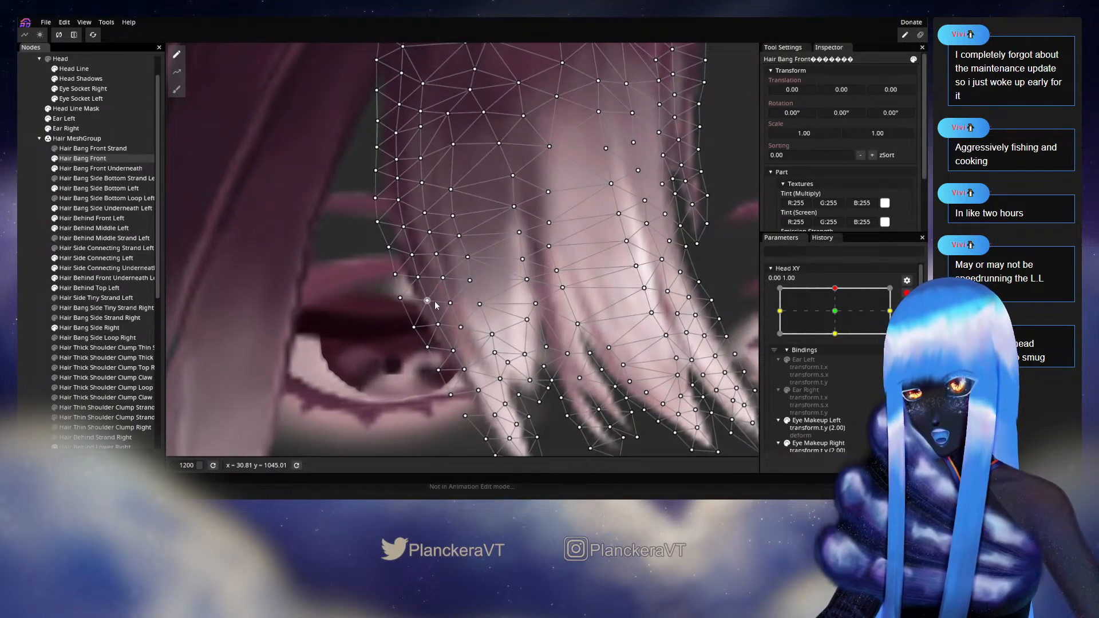
pyautogui.click(414, 278)
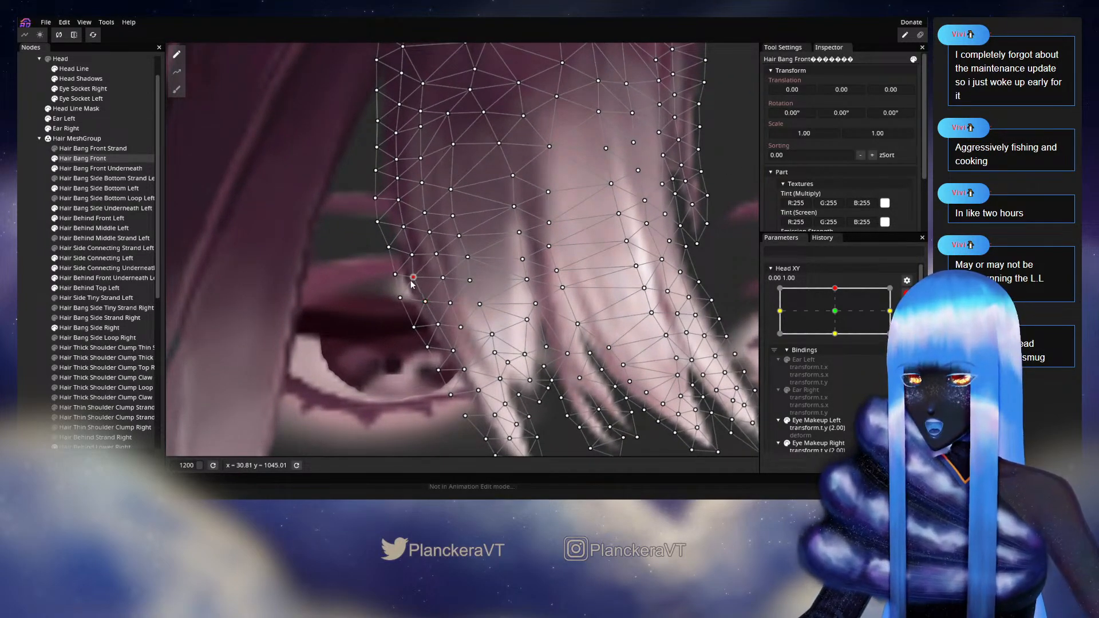
pyautogui.click(410, 254)
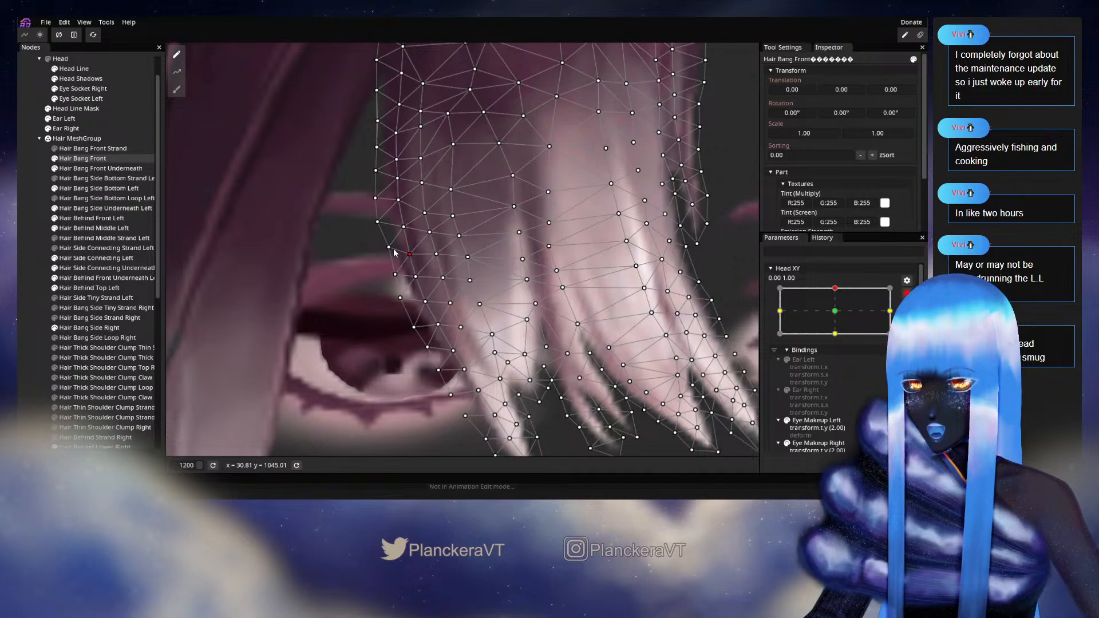
pyautogui.click(403, 227)
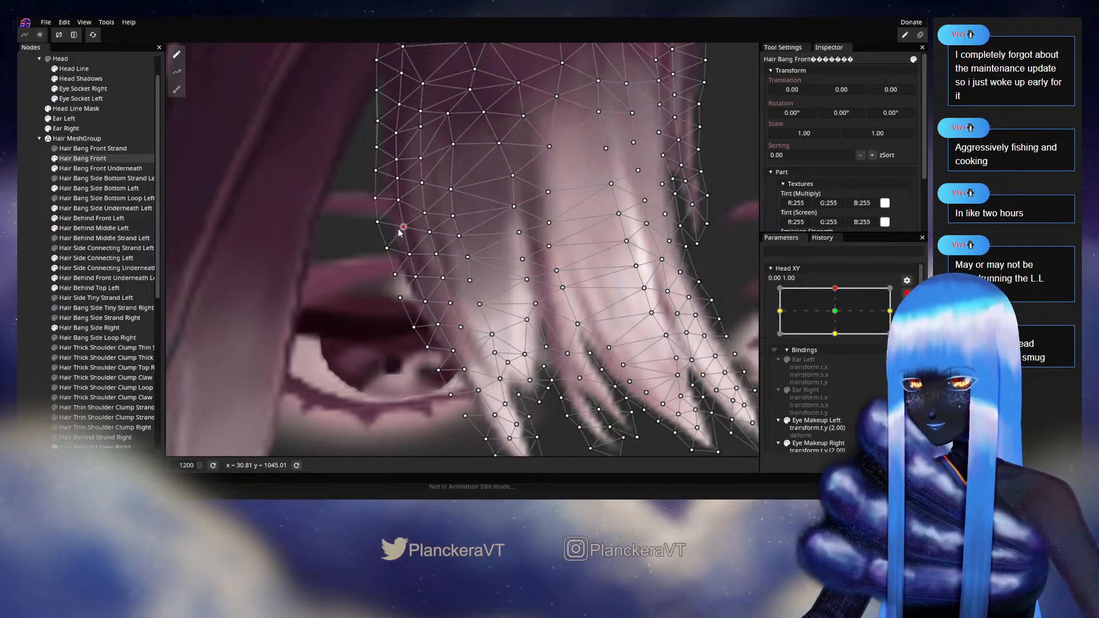
pyautogui.click(429, 232)
pyautogui.click(436, 254)
pyautogui.click(415, 276)
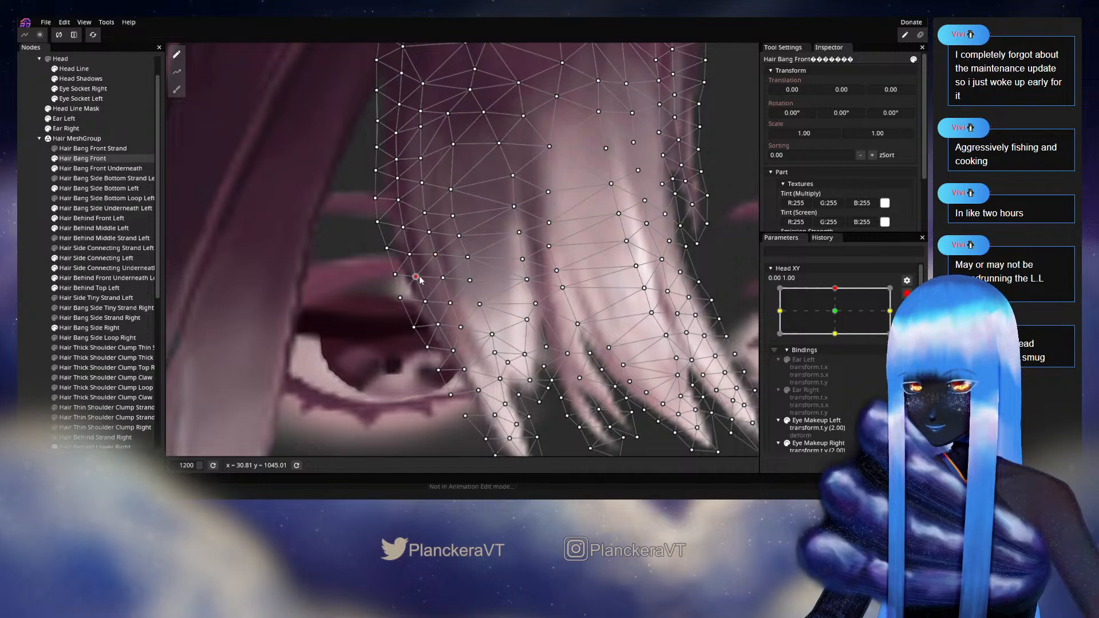
pyautogui.click(35, 273)
# Disarm Head XY and check the reshaped outer side of the bang while moving around the upper keypoint
pyautogui.scroll(-6, 405, 341)
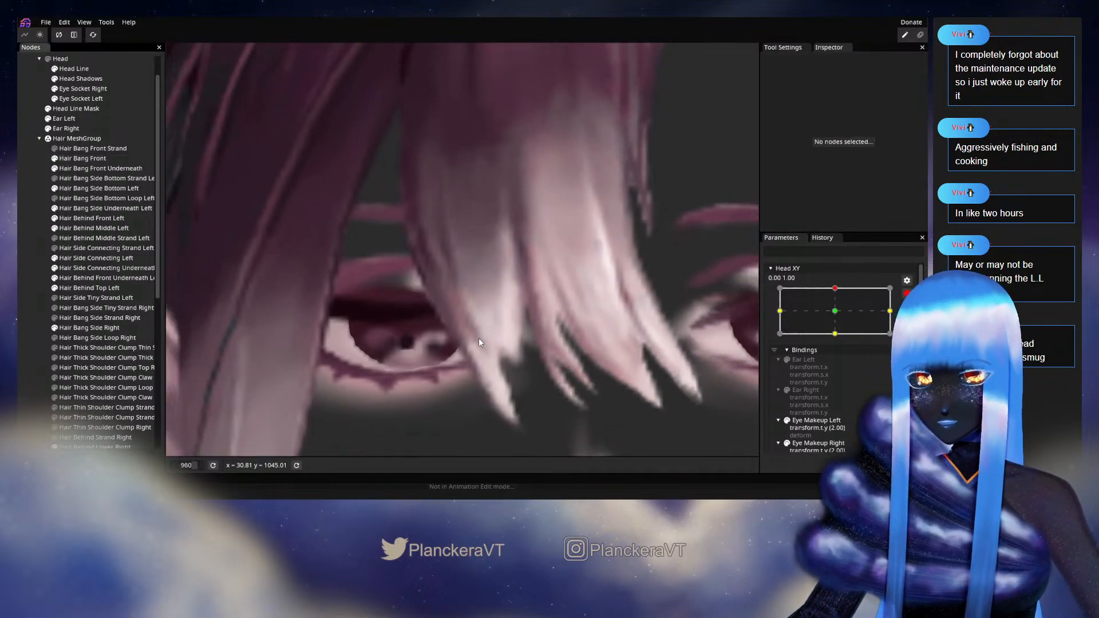
pyautogui.scroll(-3, 510, 316)
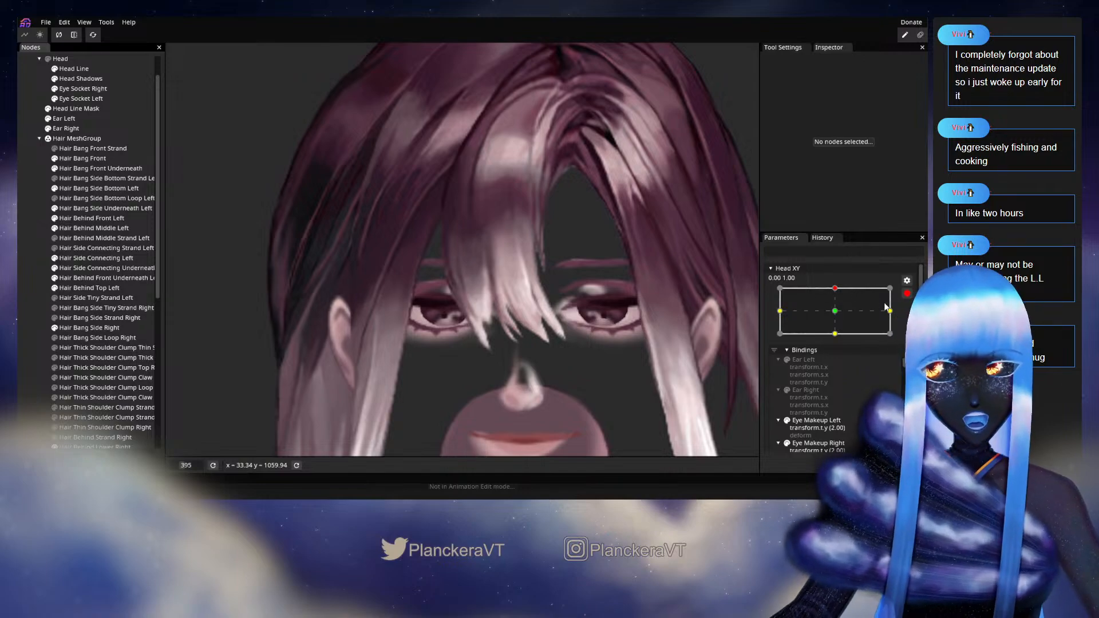
pyautogui.click(907, 293)
pyautogui.moveTo(840, 325)
pyautogui.mouseDown()
pyautogui.moveTo(840, 341)
pyautogui.moveTo(838, 315)
pyautogui.mouseUp()
# Arm Head XY at 0.00, 1.00 and adjust Hair Bang Front vertices on the outer edge between the eyebrow and eyelid
pyautogui.scroll(6, 430, 365)
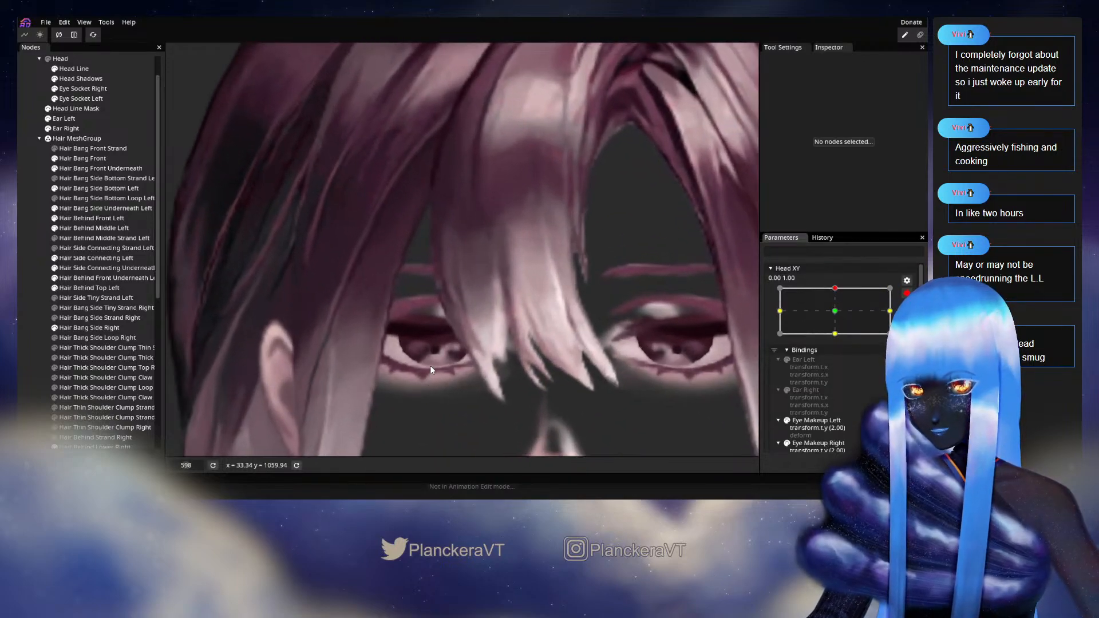
pyautogui.click(35, 160)
pyautogui.scroll(3, 406, 332)
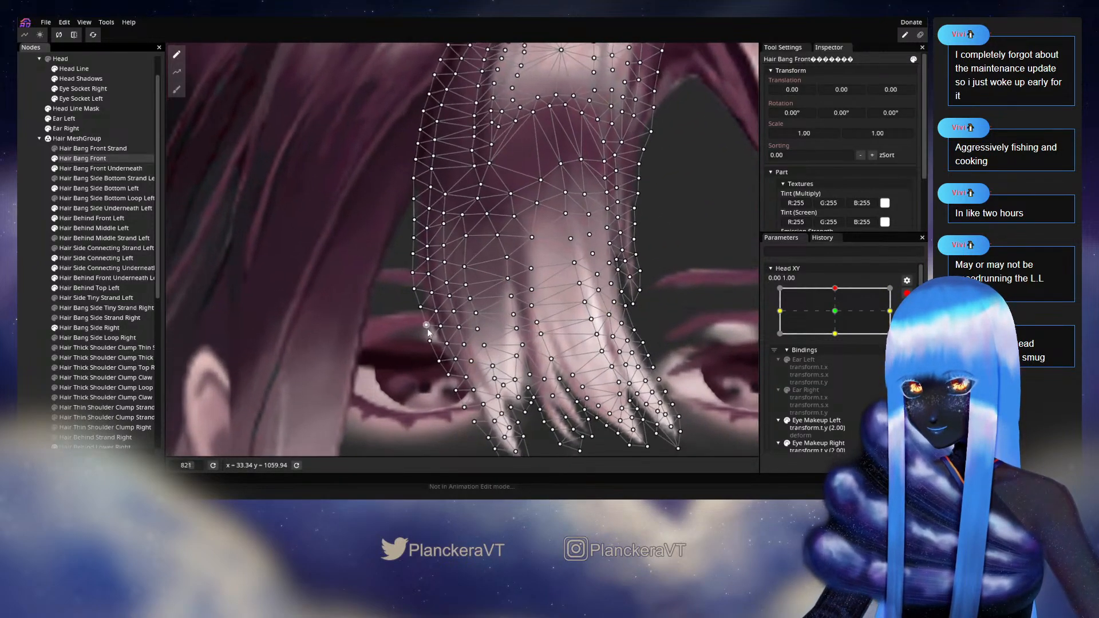
pyautogui.scroll(1, 421, 318)
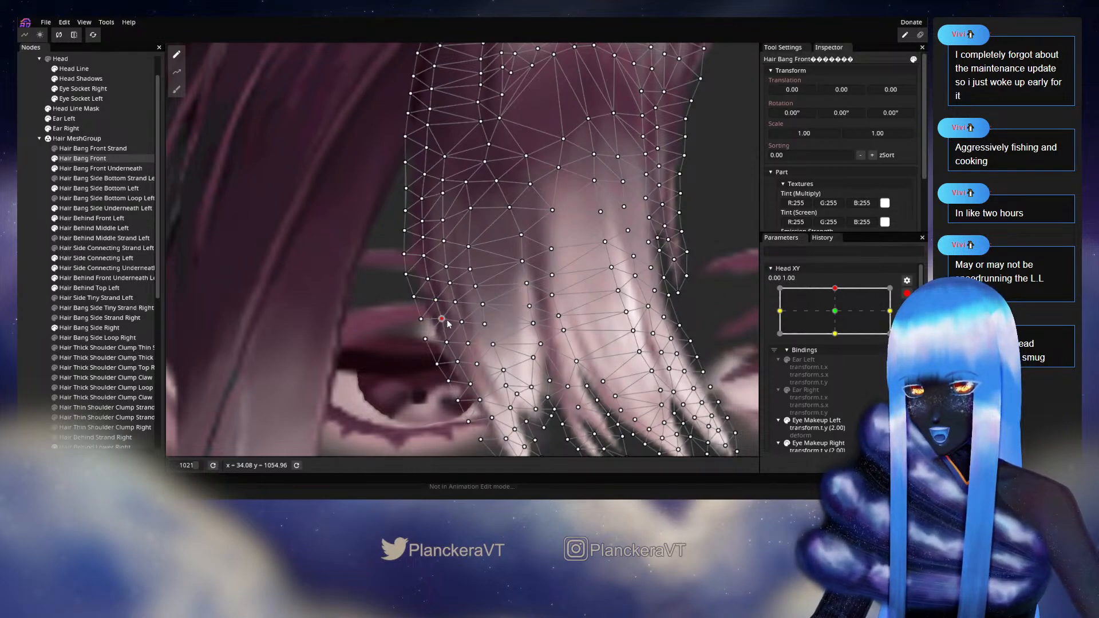
pyautogui.click(450, 346)
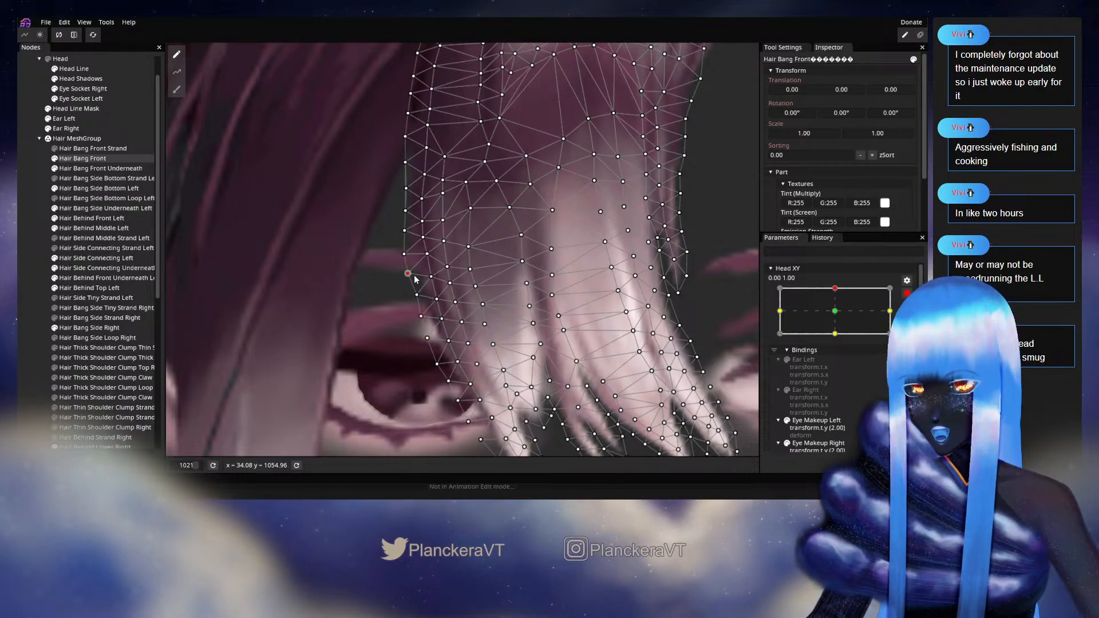
pyautogui.click(253, 289)
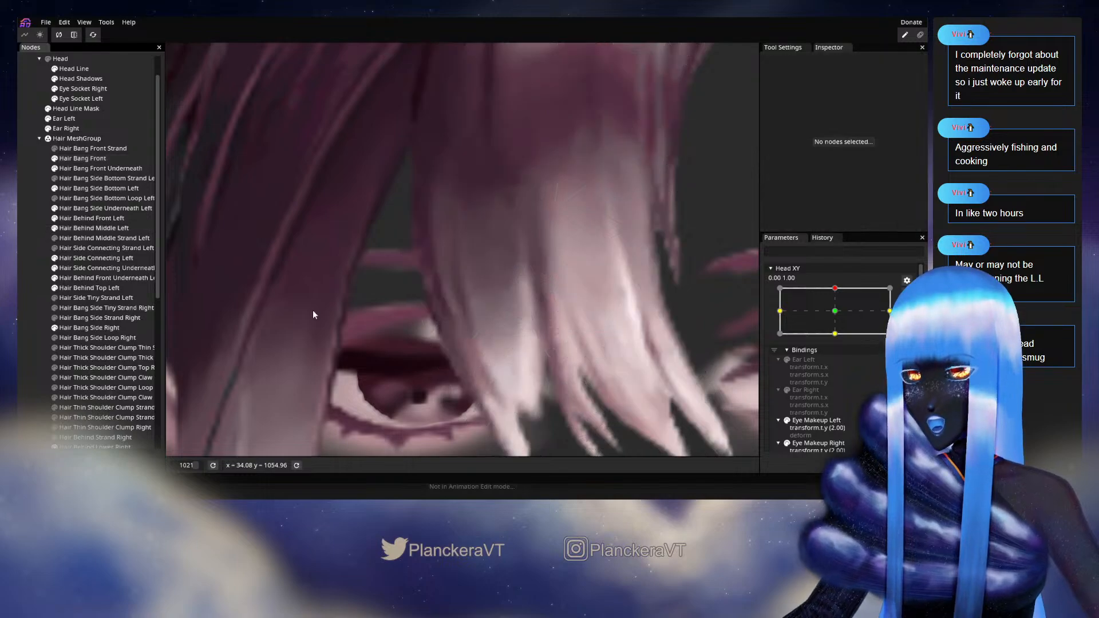
# Disarm Head XY and preview how the whole front bang moves close to the head-up position
pyautogui.scroll(-5, 521, 339)
pyautogui.scroll(-8, 521, 341)
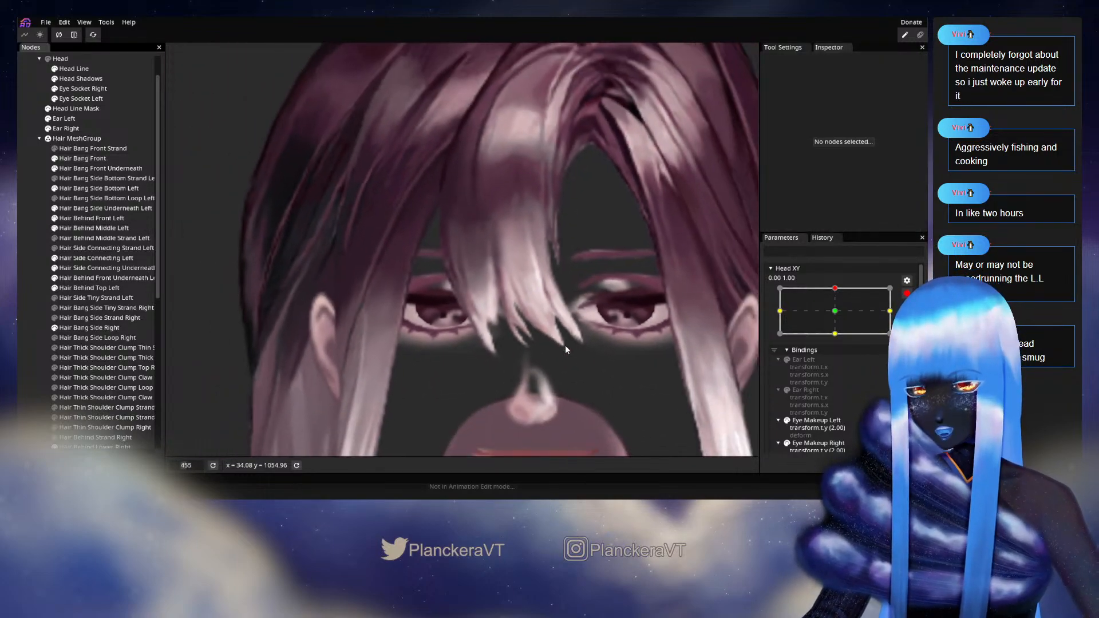
pyautogui.click(906, 294)
pyautogui.moveTo(840, 319)
pyautogui.mouseDown()
pyautogui.moveTo(840, 342)
pyautogui.moveTo(838, 317)
pyautogui.mouseUp()
# Hide the Right Eye Node and move Head XY near head-up to inspect the bang's outer edge unobstructed
pyautogui.scroll(-5, 94, 321)
pyautogui.scroll(-3, 94, 328)
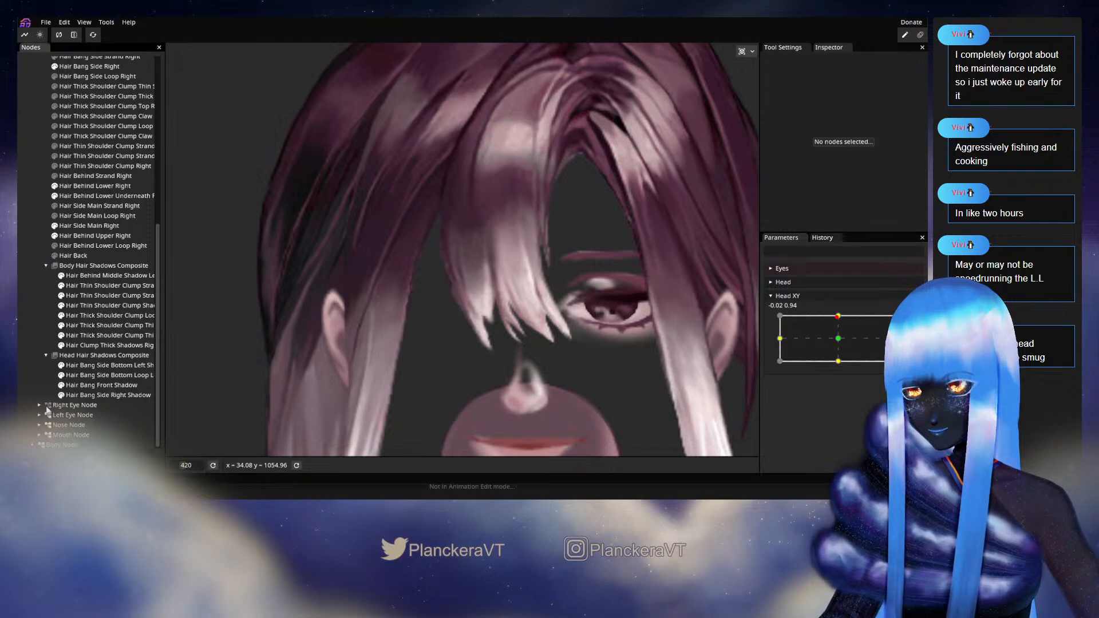
pyautogui.click(839, 322)
pyautogui.moveTo(839, 322)
pyautogui.mouseDown()
pyautogui.moveTo(839, 352)
pyautogui.moveTo(843, 316)
pyautogui.mouseUp()
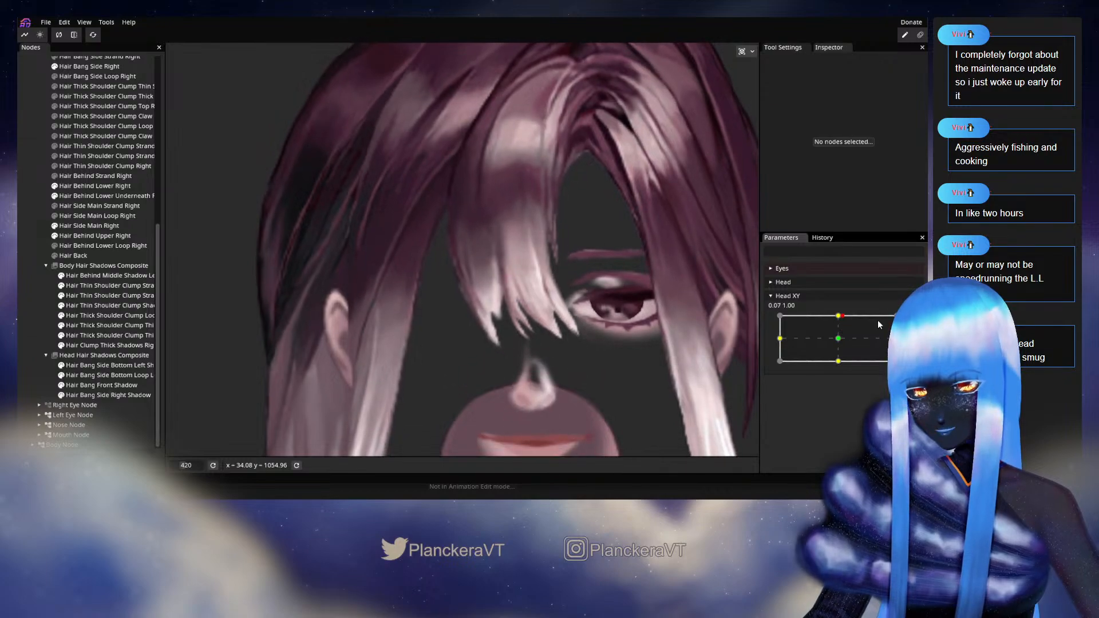
# Arm Head XY at 0.00, 1.00 and refine Hair Bang Front vertices on the lower outer edge of the longest strand
pyautogui.click(912, 321)
pyautogui.scroll(4, 390, 296)
pyautogui.scroll(6, 71, 187)
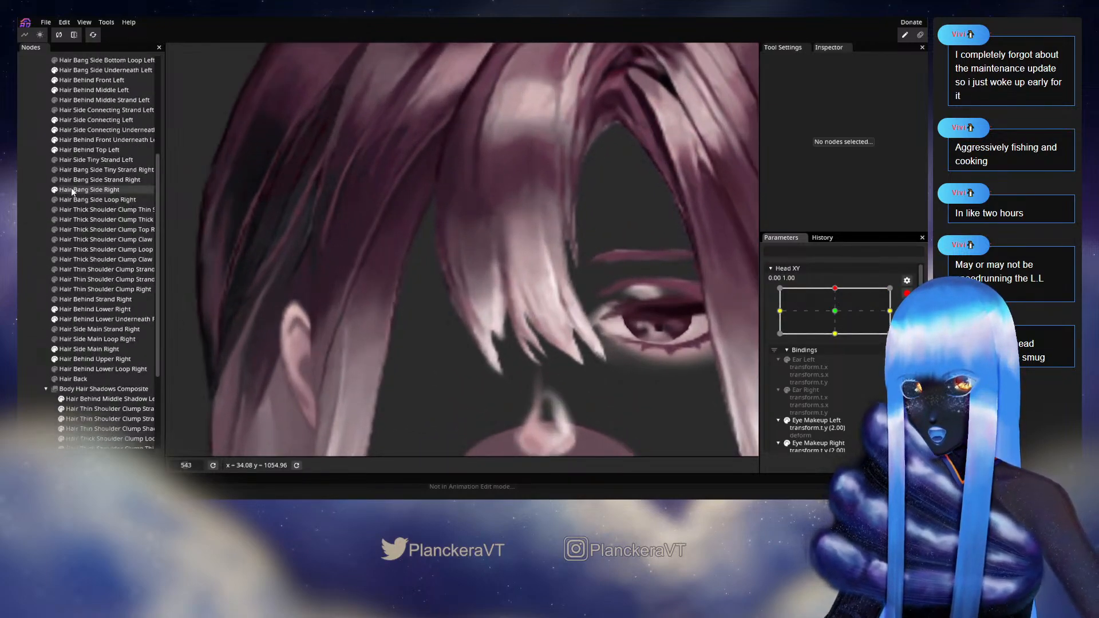
pyautogui.click(82, 174)
pyautogui.scroll(6, 380, 319)
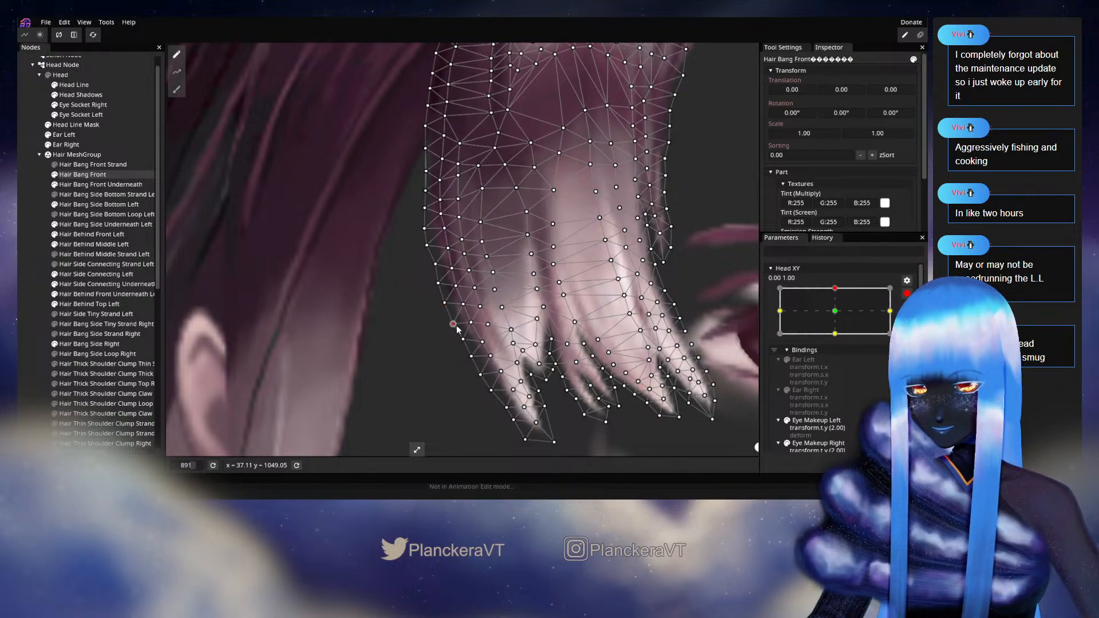
pyautogui.click(28, 256)
# Disarm Head XY and preview the longest strand's lower outer edge around the upper keypoint
pyautogui.scroll(-5, 617, 342)
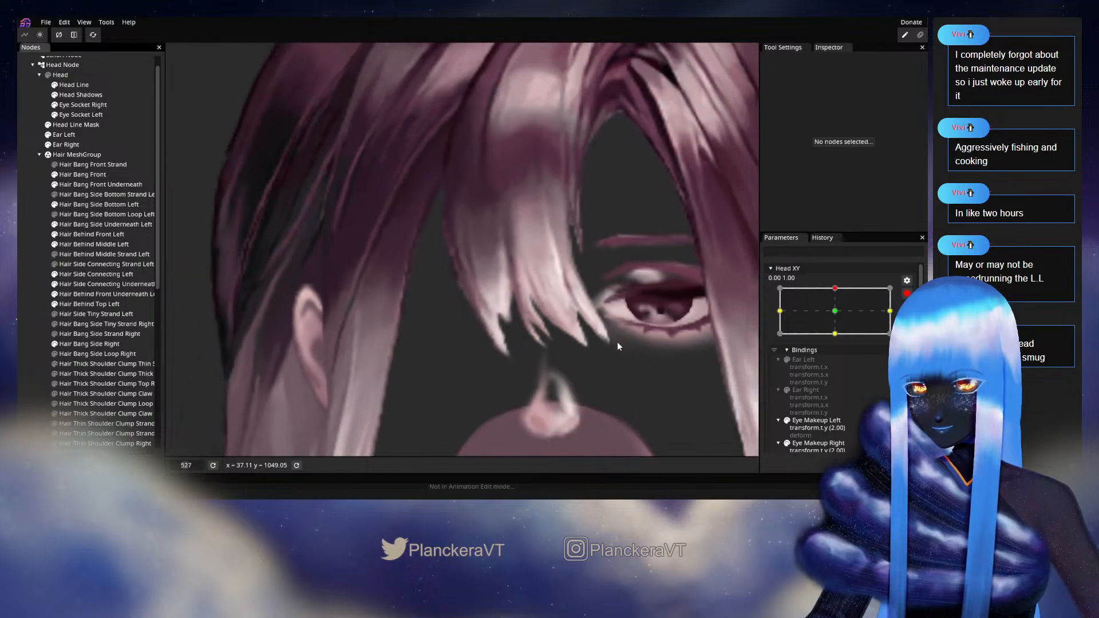
pyautogui.scroll(-3, 618, 342)
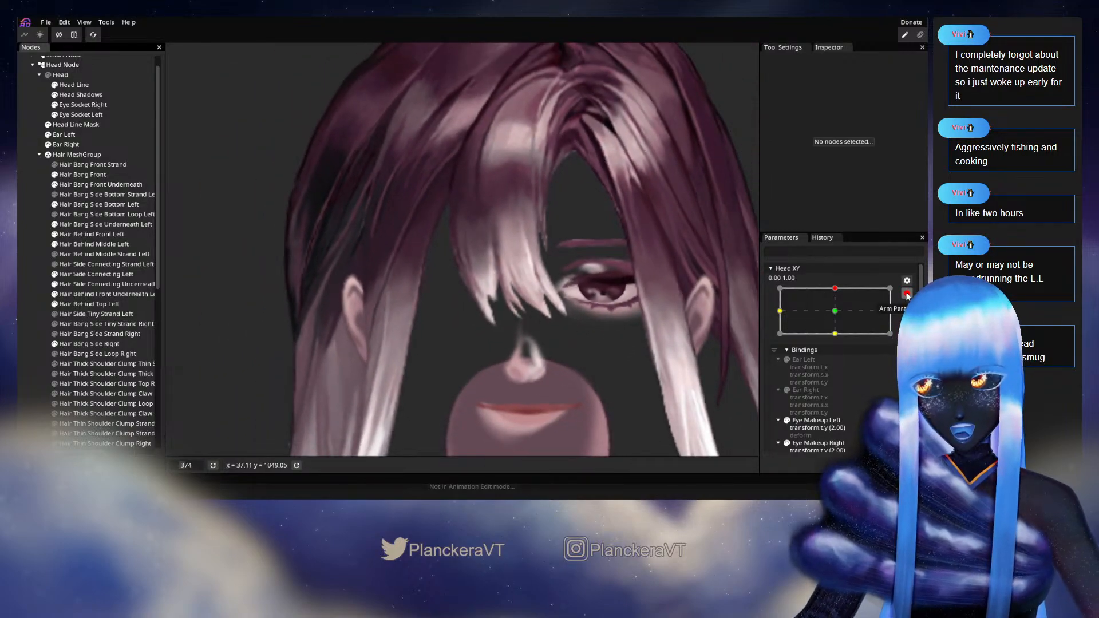
pyautogui.click(907, 296)
pyautogui.moveTo(838, 317)
pyautogui.mouseDown()
pyautogui.moveTo(839, 343)
pyautogui.moveTo(838, 315)
pyautogui.mouseUp()
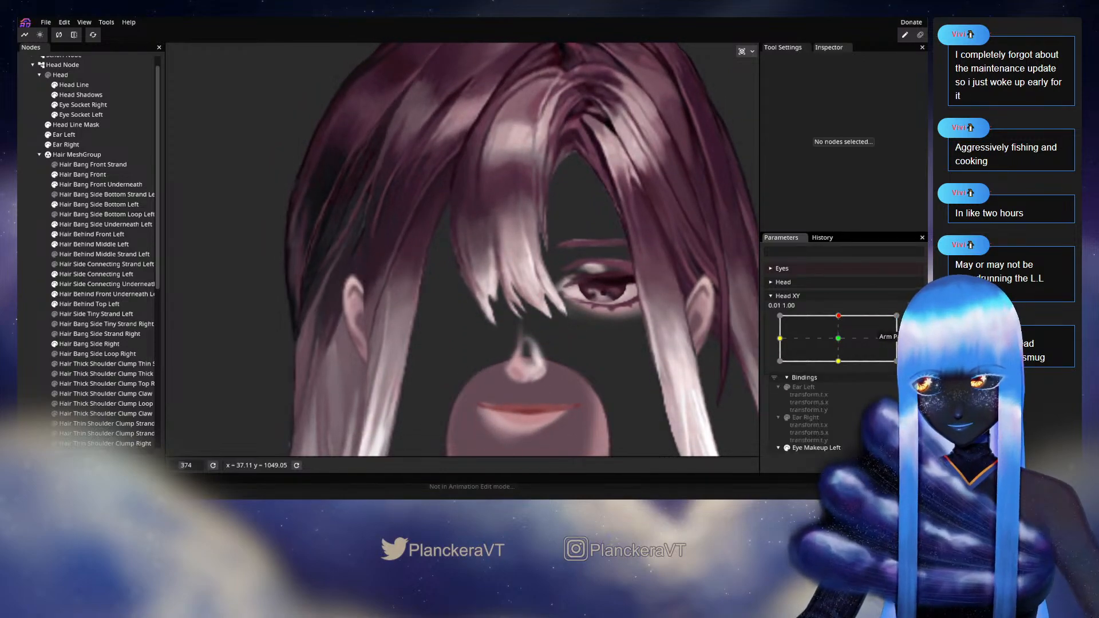
# Arm Head XY at 0.00, 1.00 and smooth Hair Bang Front vertices midway down the longest strand's outer edge
pyautogui.scroll(6, 430, 320)
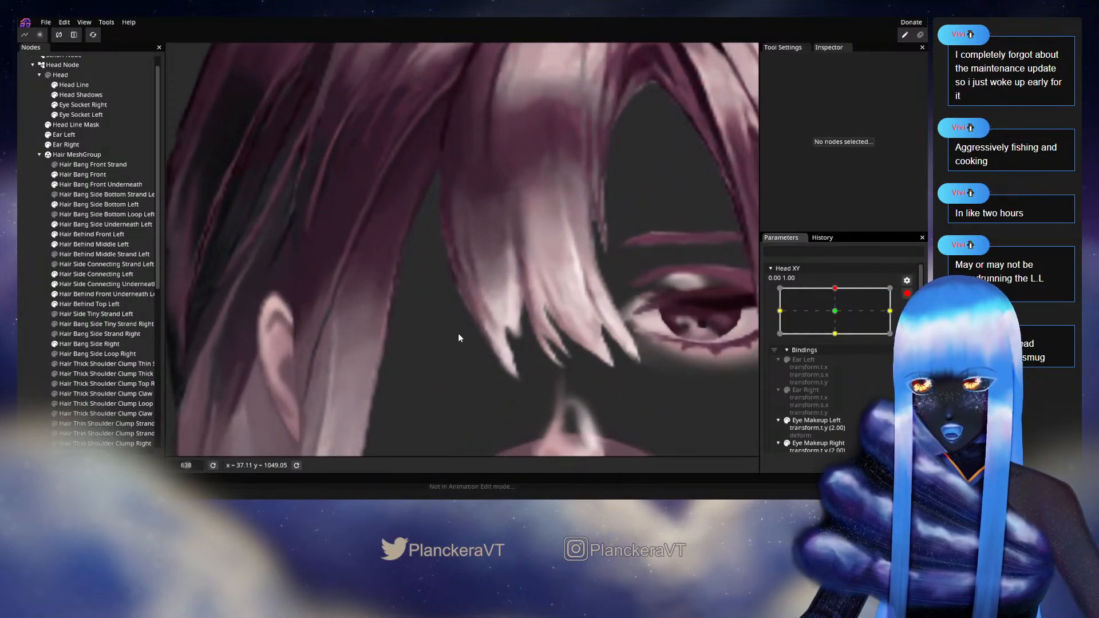
pyautogui.scroll(1, 94, 180)
pyautogui.click(73, 189)
pyautogui.scroll(1, 396, 307)
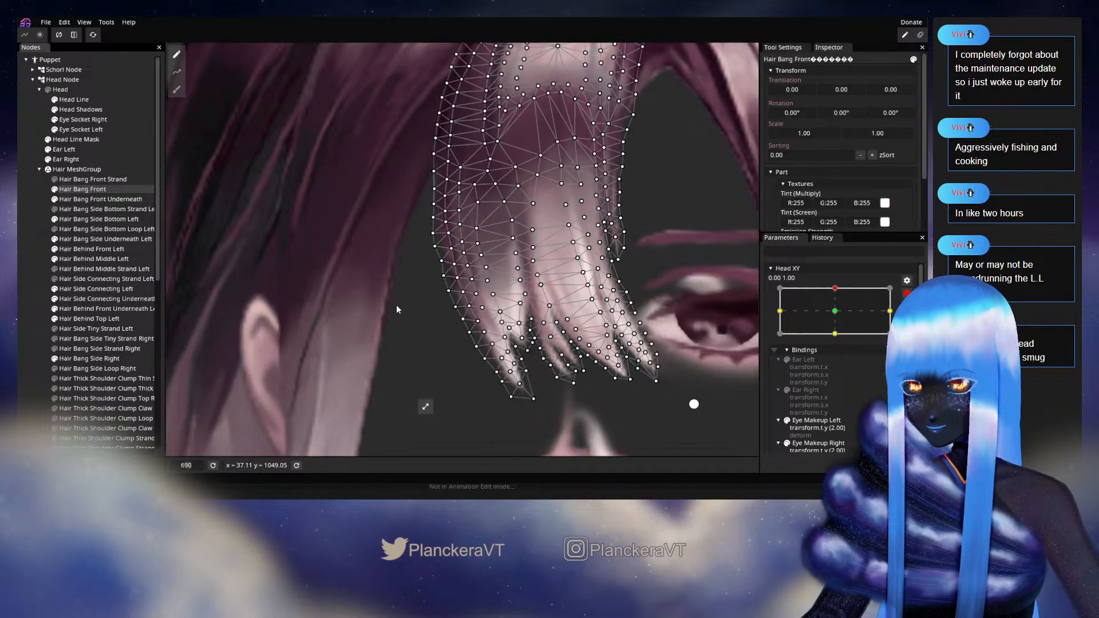
pyautogui.scroll(4, 414, 312)
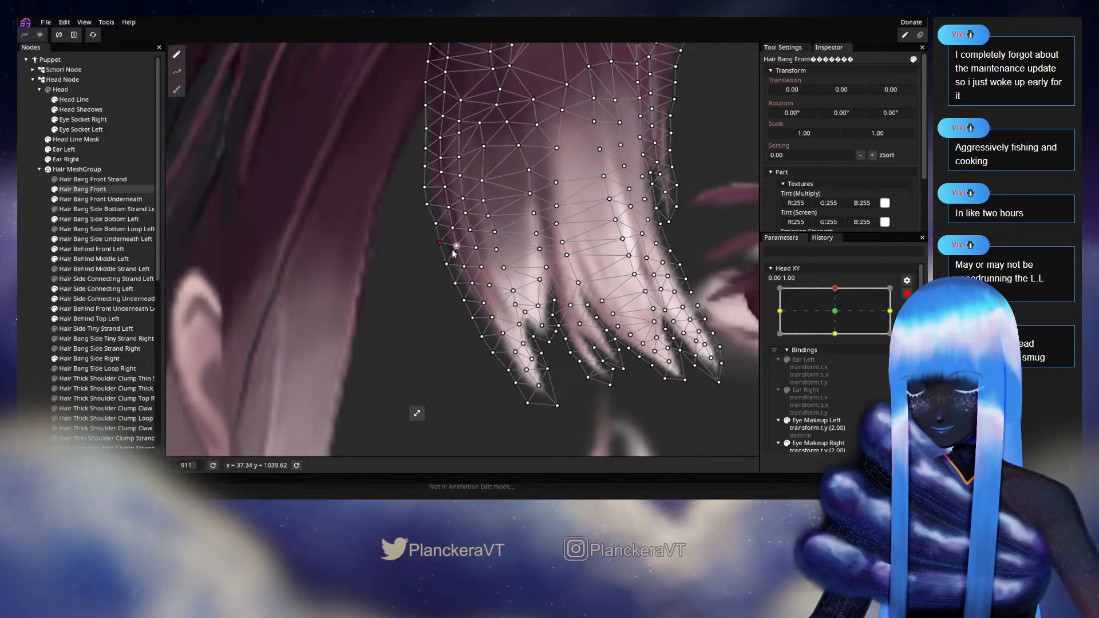
pyautogui.click(259, 301)
# Disarm Head XY and check the smoothed outer contour of the bang by moving the parameter around head-up
pyautogui.scroll(-6, 517, 321)
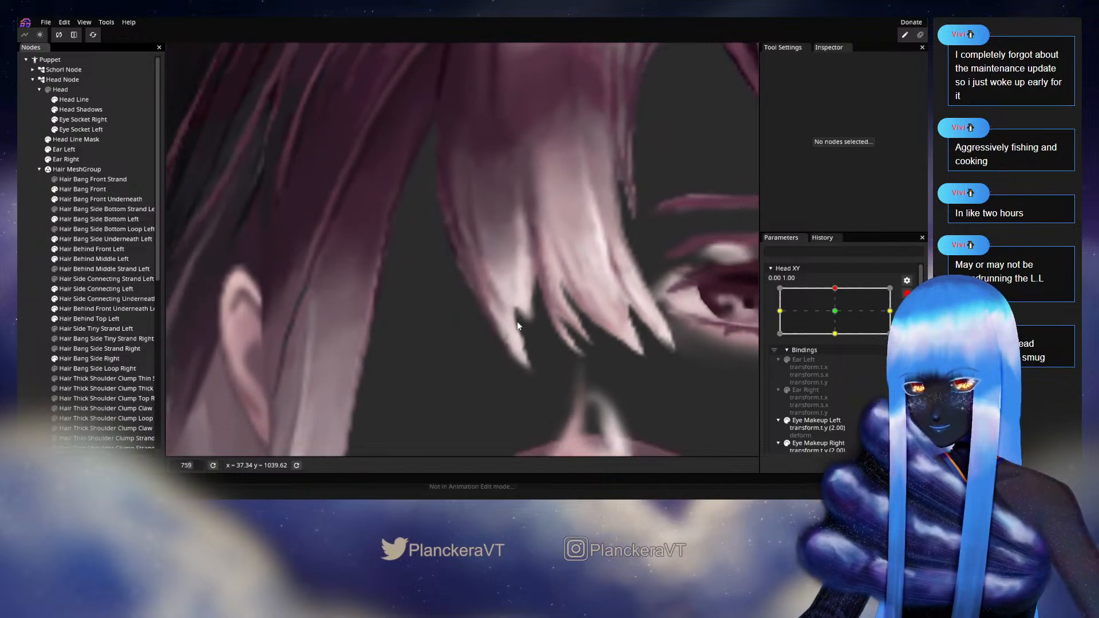
pyautogui.scroll(-3, 518, 321)
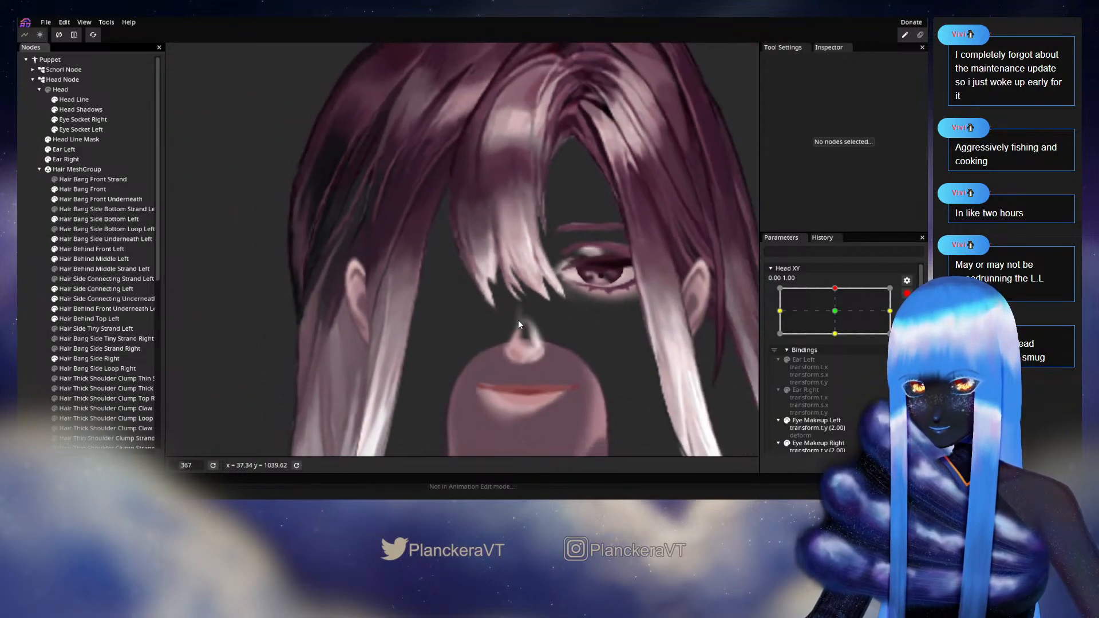
pyautogui.click(907, 294)
pyautogui.moveTo(834, 315)
pyautogui.mouseDown()
pyautogui.moveTo(840, 342)
pyautogui.moveTo(846, 318)
pyautogui.mouseUp()
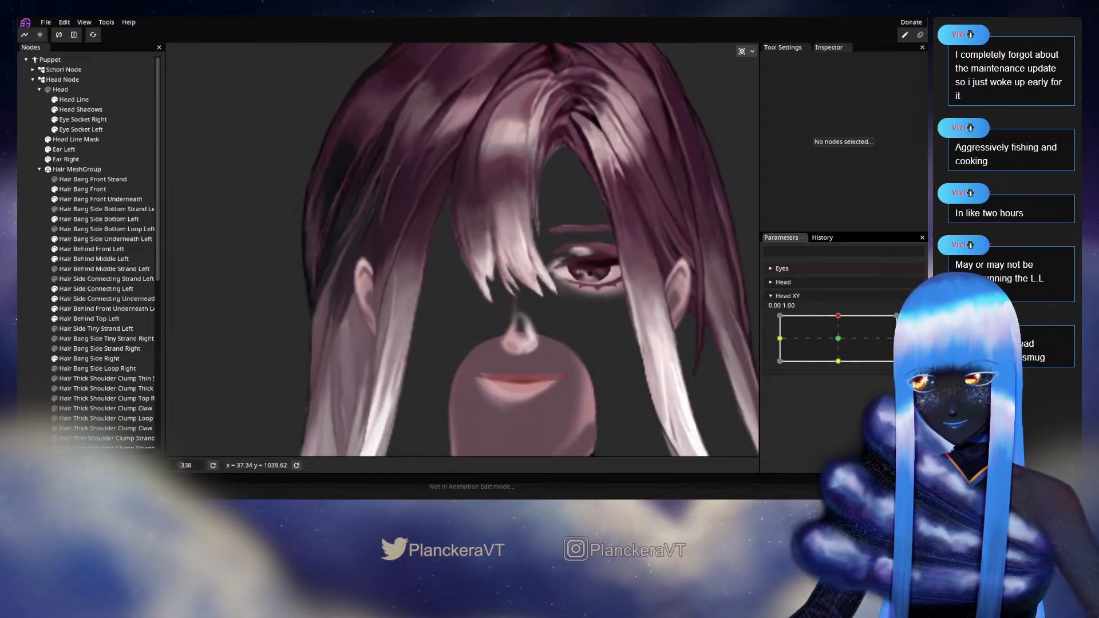
pyautogui.scroll(-1, 839, 338)
# With Head XY armed at 0.00, 1.00, adjust Hair Bang Front vertices just inside the longest strand's lower outer edge, then disarm and preview
pyautogui.scroll(8, 452, 284)
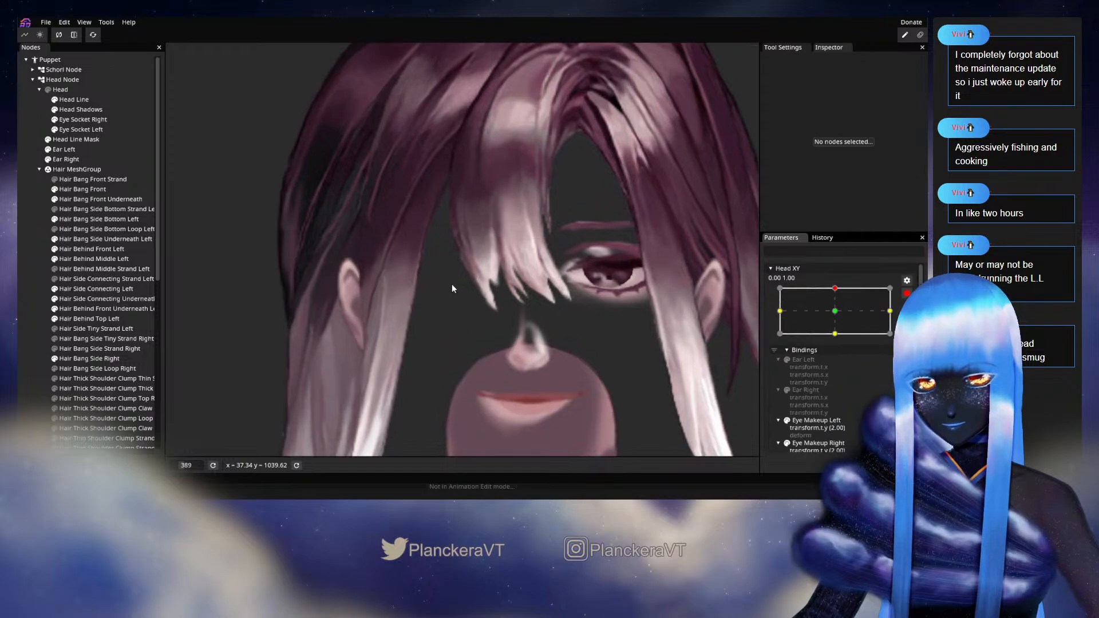
pyautogui.scroll(4, 479, 279)
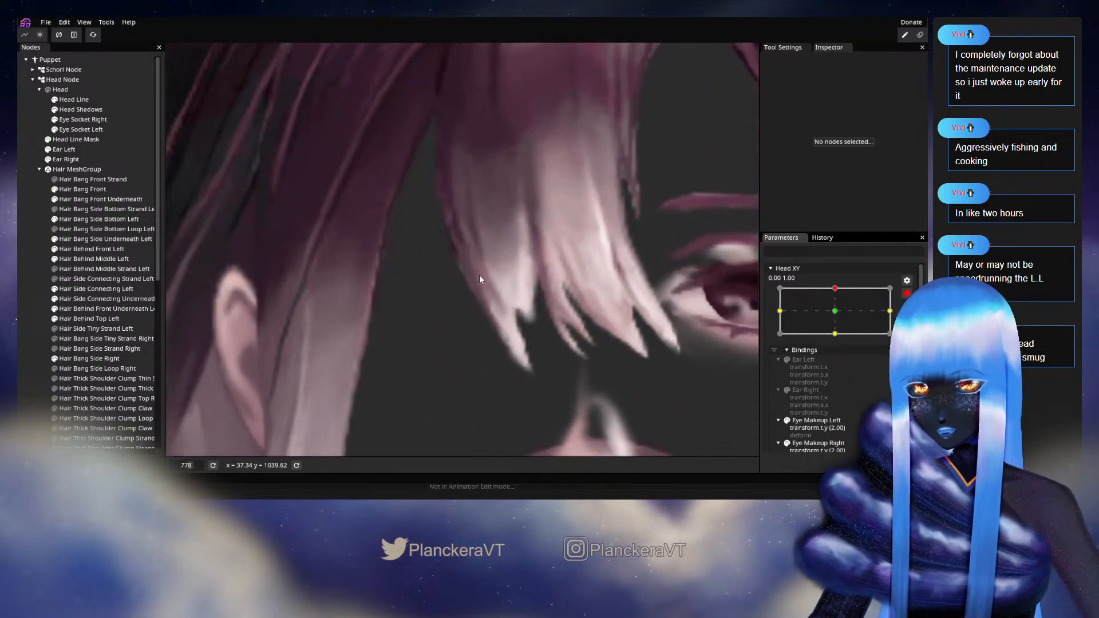
pyautogui.click(479, 279)
pyautogui.scroll(2, 457, 317)
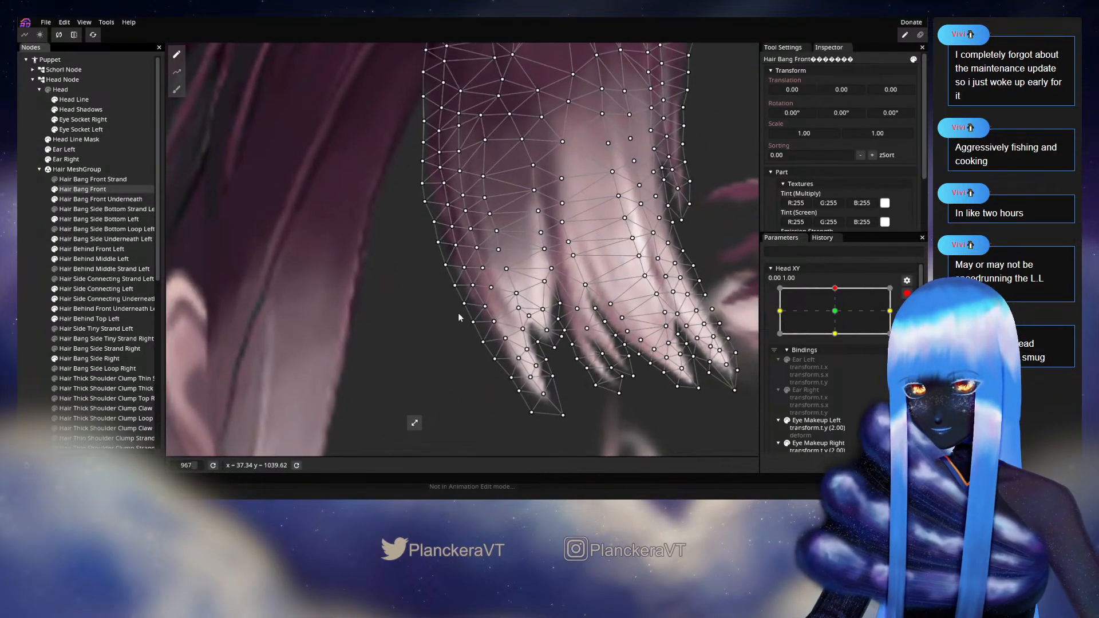
pyautogui.click(485, 290)
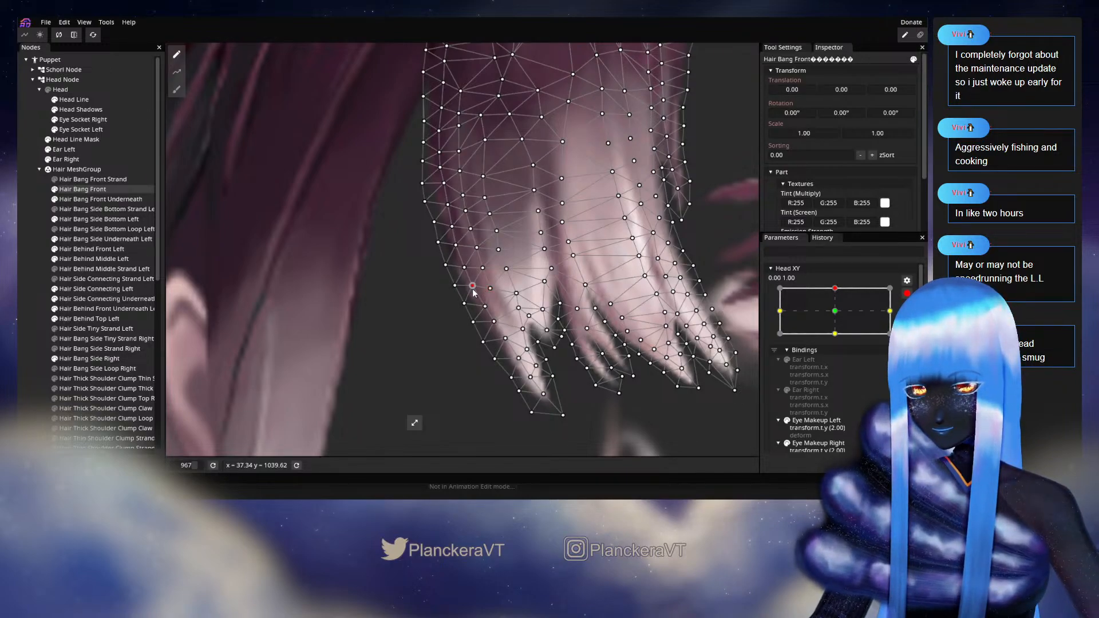
pyautogui.click(17, 280)
pyautogui.scroll(-6, 541, 347)
pyautogui.scroll(-5, 550, 346)
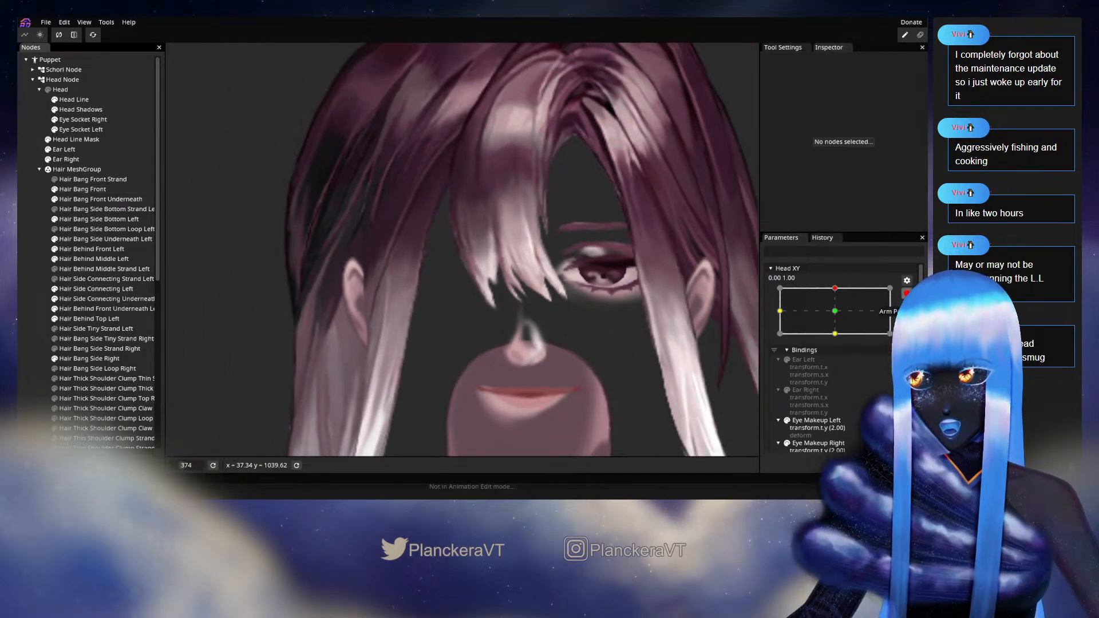
pyautogui.click(907, 293)
pyautogui.moveTo(839, 316)
pyautogui.mouseDown()
pyautogui.moveTo(839, 338)
pyautogui.moveTo(838, 316)
pyautogui.mouseUp()
# Rearm Head XY at 0.00, 1.00, refine Hair Bang Front vertices inside the longest strand above its tip, and preview the disarmed head-up motion
pyautogui.scroll(5, 400, 246)
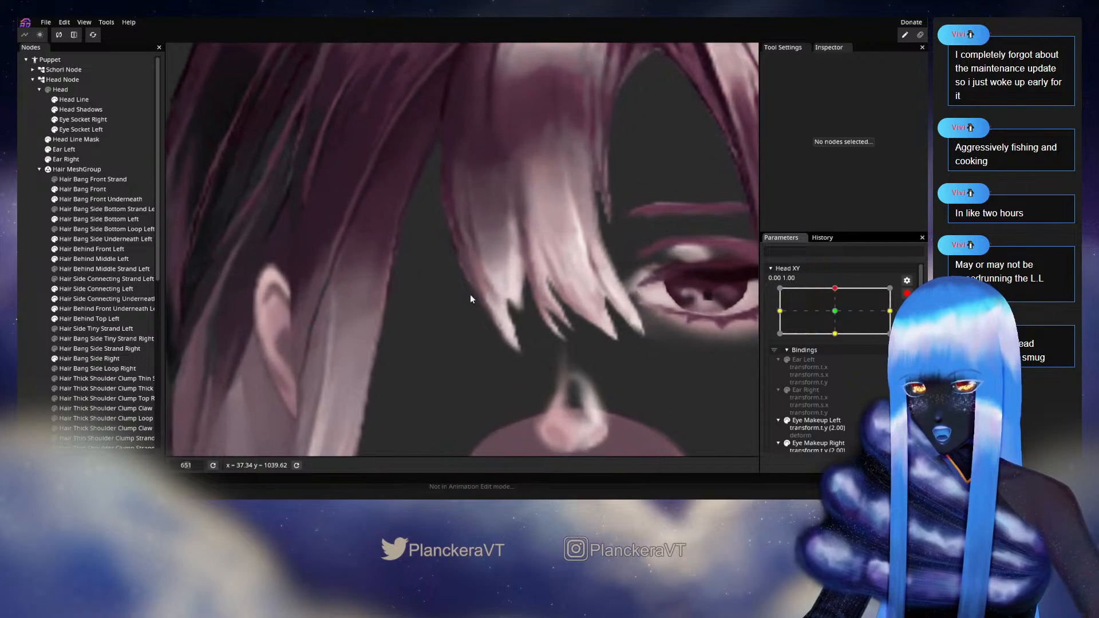
pyautogui.click(82, 189)
pyautogui.scroll(3, 486, 320)
pyautogui.scroll(1, 485, 321)
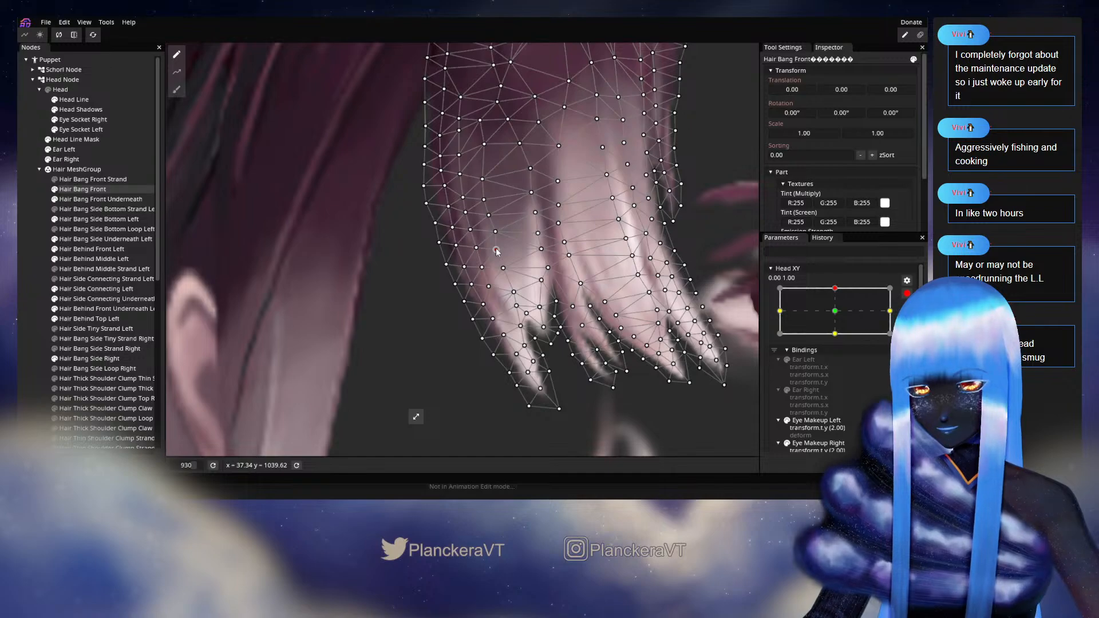
pyautogui.click(28, 271)
pyautogui.scroll(-4, 550, 344)
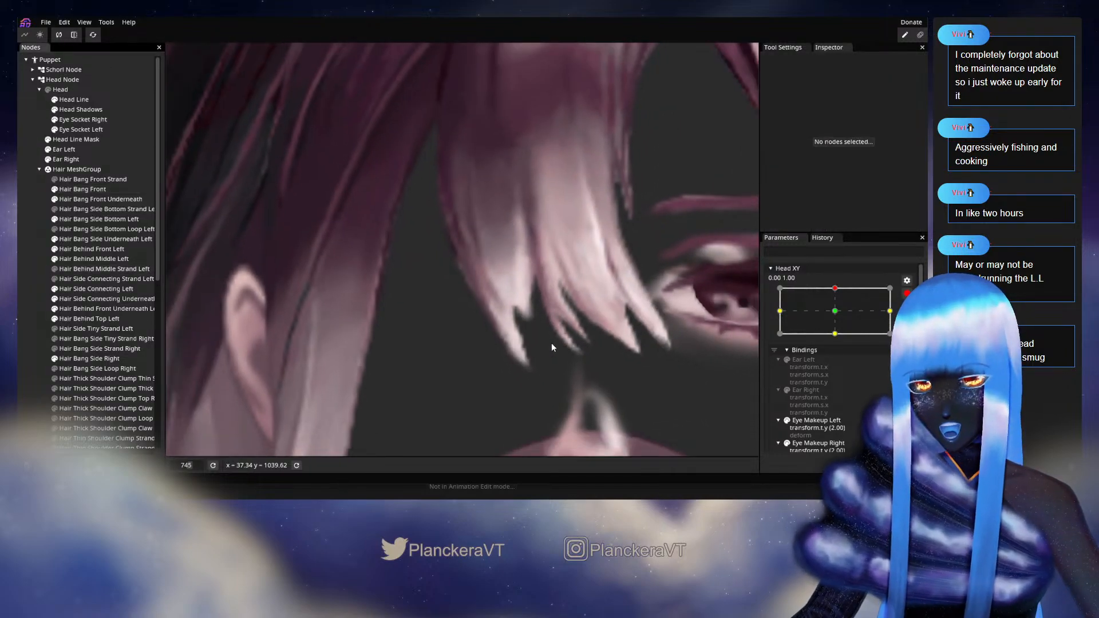
pyautogui.scroll(-3, 551, 343)
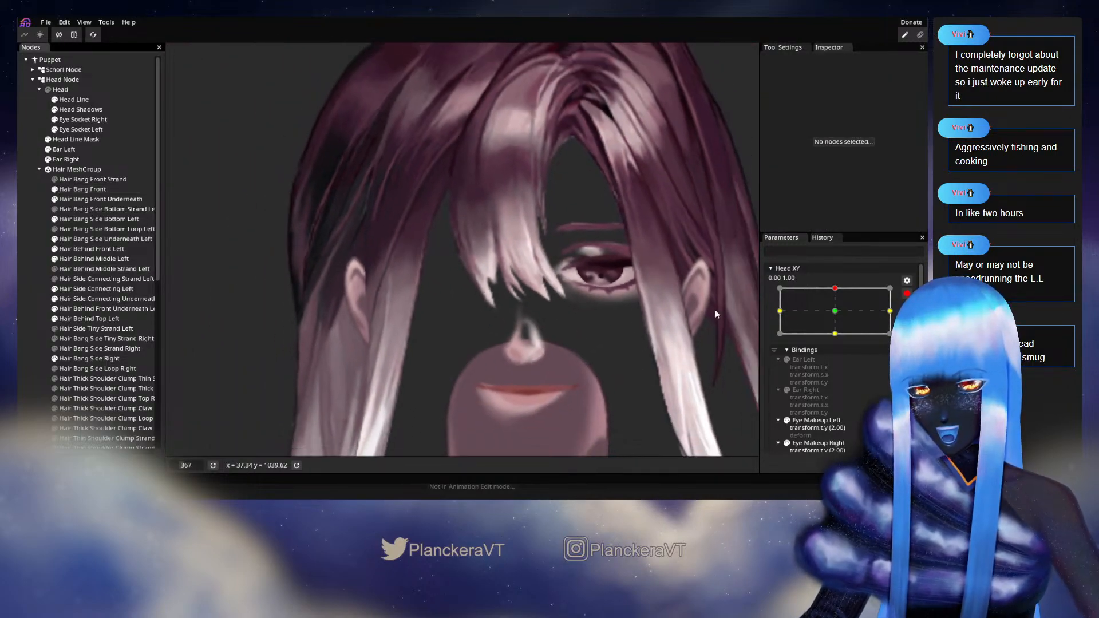
pyautogui.click(904, 296)
pyautogui.moveTo(838, 317)
pyautogui.mouseDown()
pyautogui.moveTo(840, 340)
pyautogui.moveTo(841, 320)
pyautogui.mouseUp()
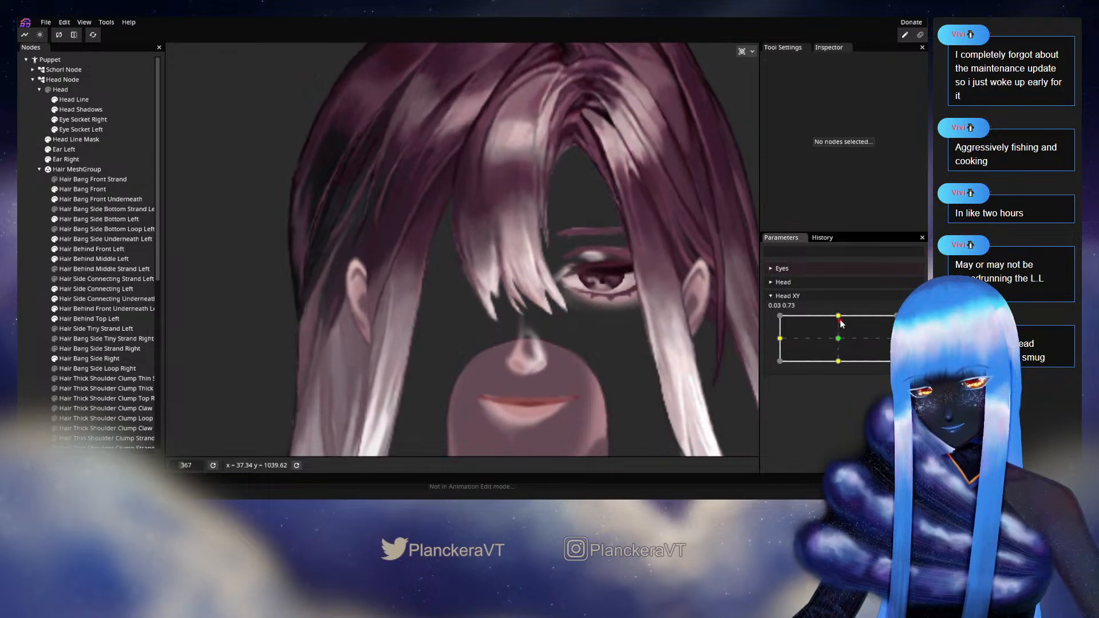
# At Head XY 0.00, 1.00, even out Hair Bang Front vertices across the longest strand's lower middle and check the movement around the upper keypoint
pyautogui.scroll(-2, 842, 309)
pyautogui.scroll(5, 434, 255)
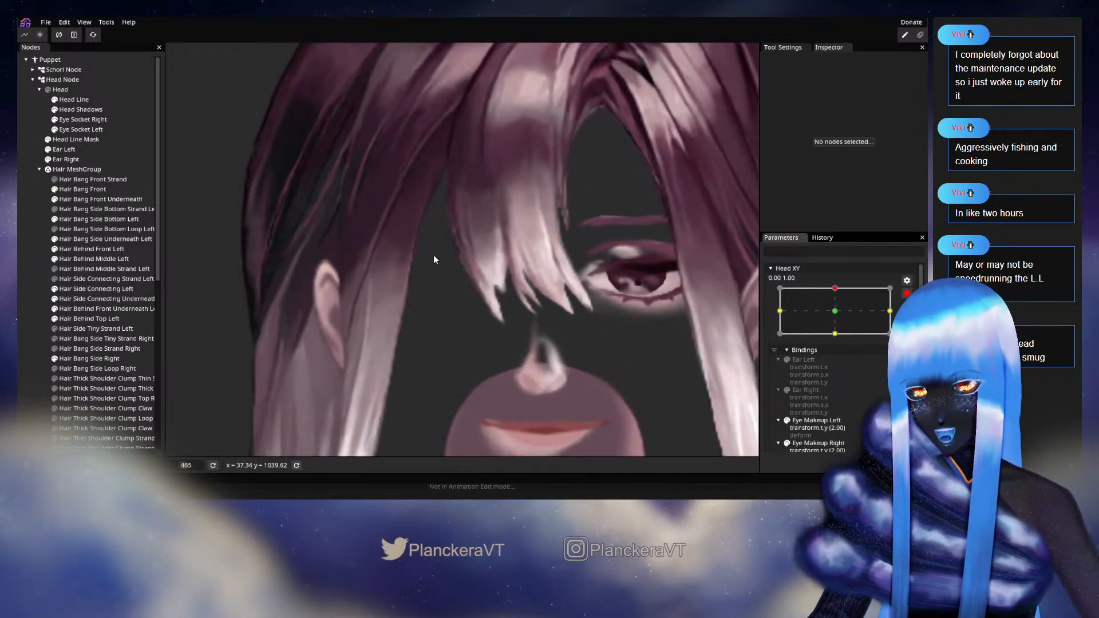
pyautogui.click(86, 189)
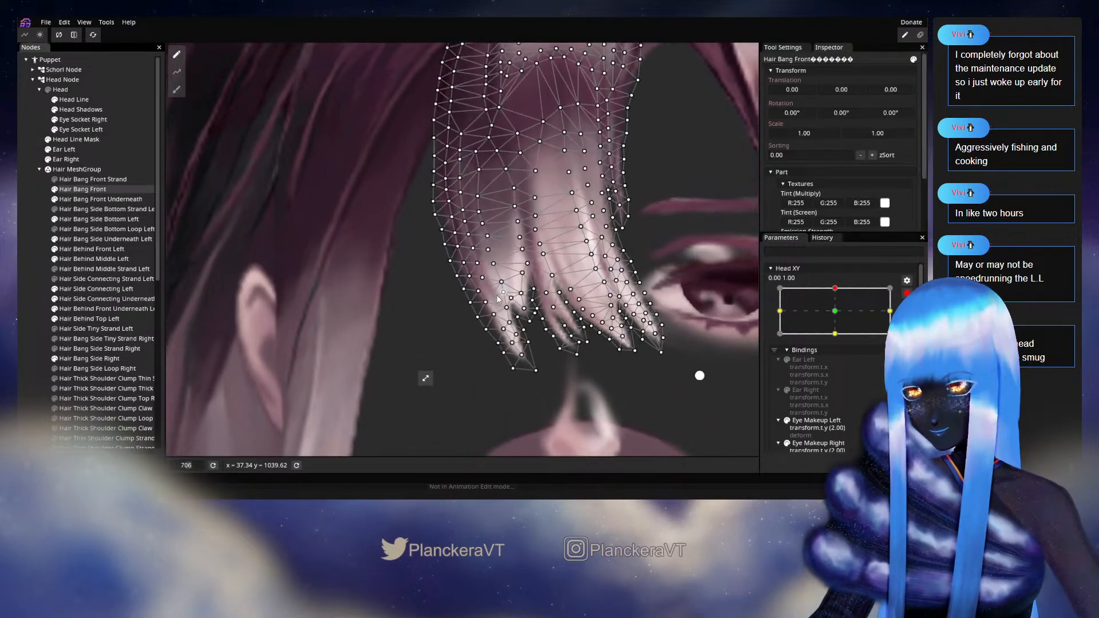
pyautogui.scroll(3, 484, 272)
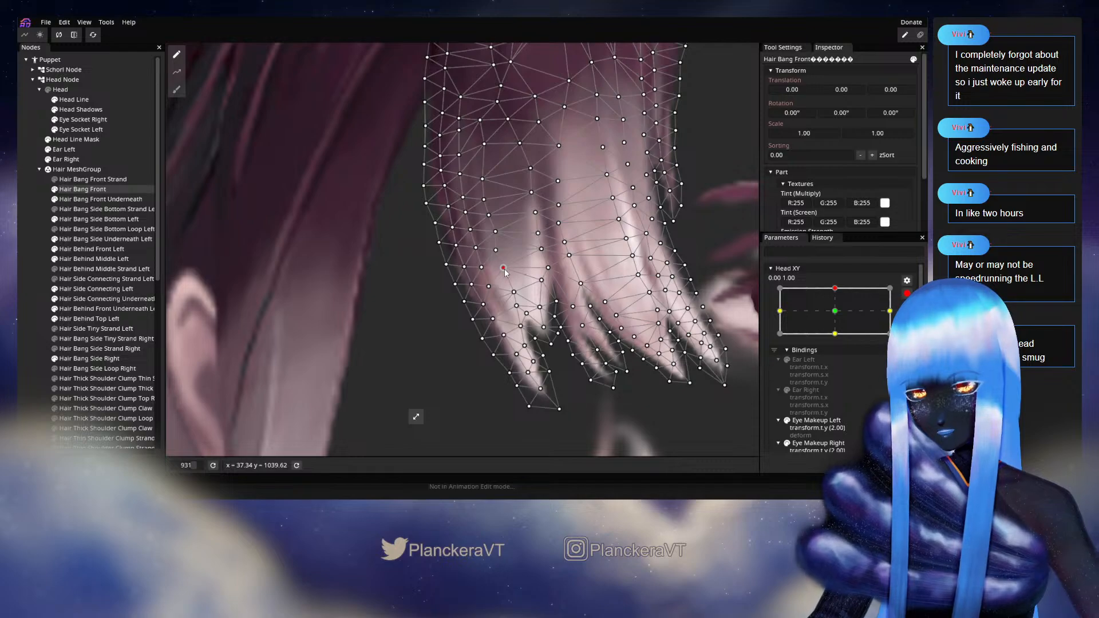
pyautogui.click(474, 276)
pyautogui.scroll(-5, 500, 345)
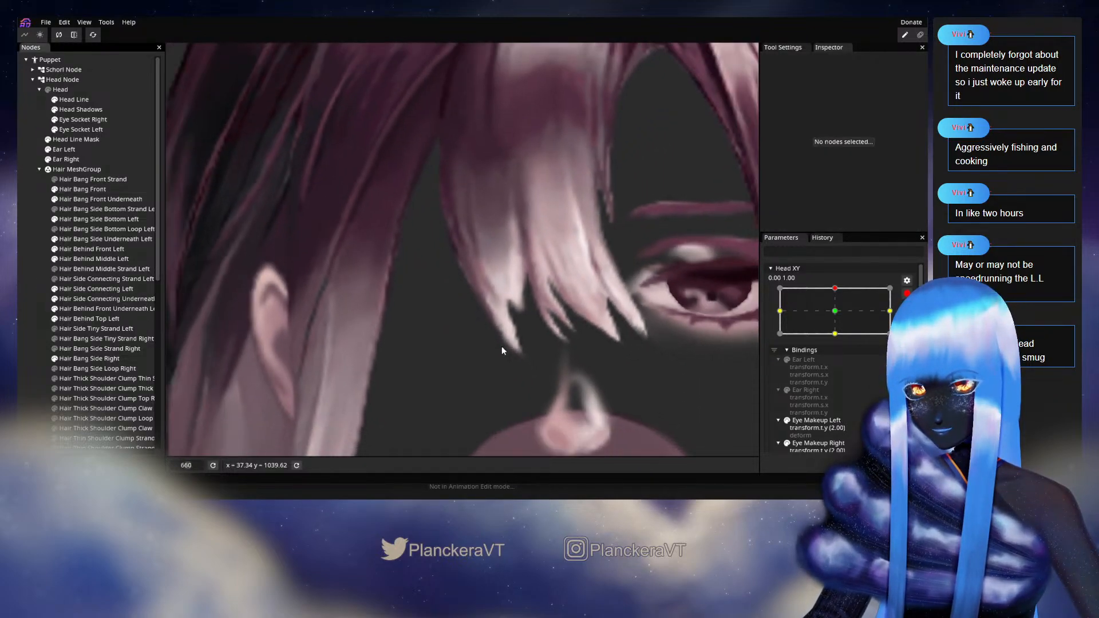
pyautogui.scroll(-3, 505, 346)
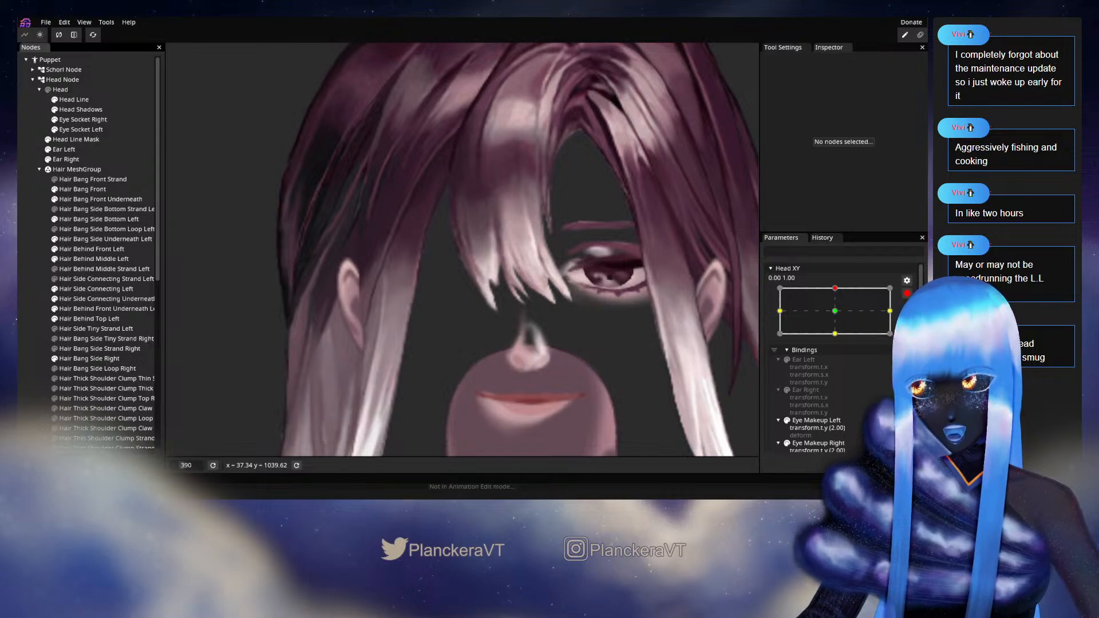
pyautogui.scroll(2, 867, 310)
pyautogui.moveTo(841, 321)
pyautogui.mouseDown()
pyautogui.moveTo(839, 342)
pyautogui.moveTo(838, 316)
pyautogui.mouseUp()
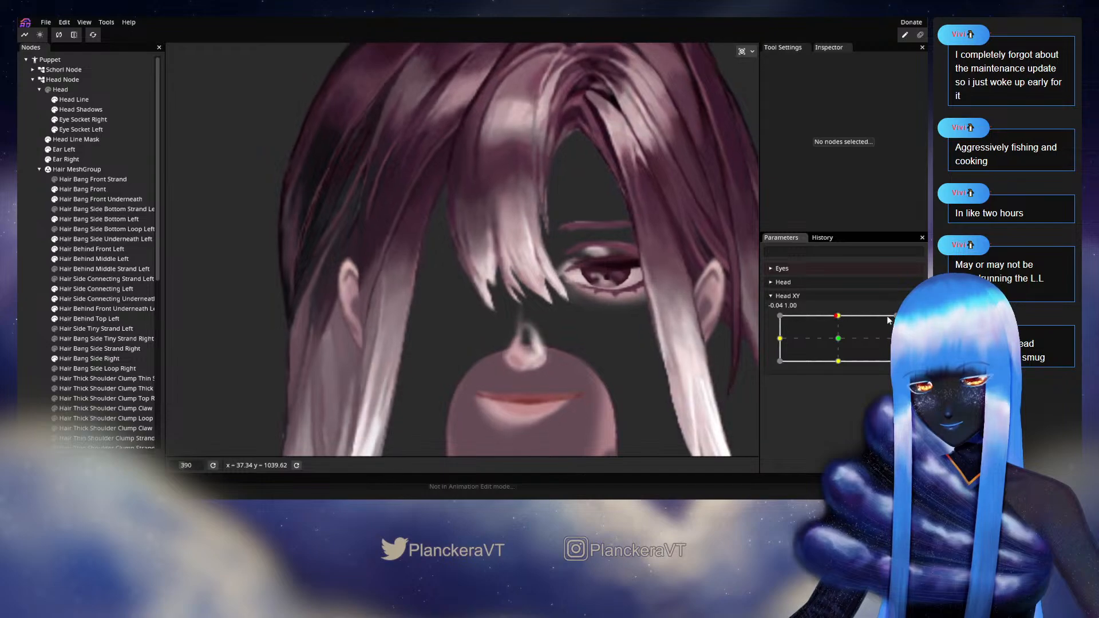
# Adjust Hair Bang Front vertices inside the longest strand near its forked tip at Head XY 0.00, 1.00, and preview the tilt
pyautogui.click(912, 321)
pyautogui.scroll(4, 469, 310)
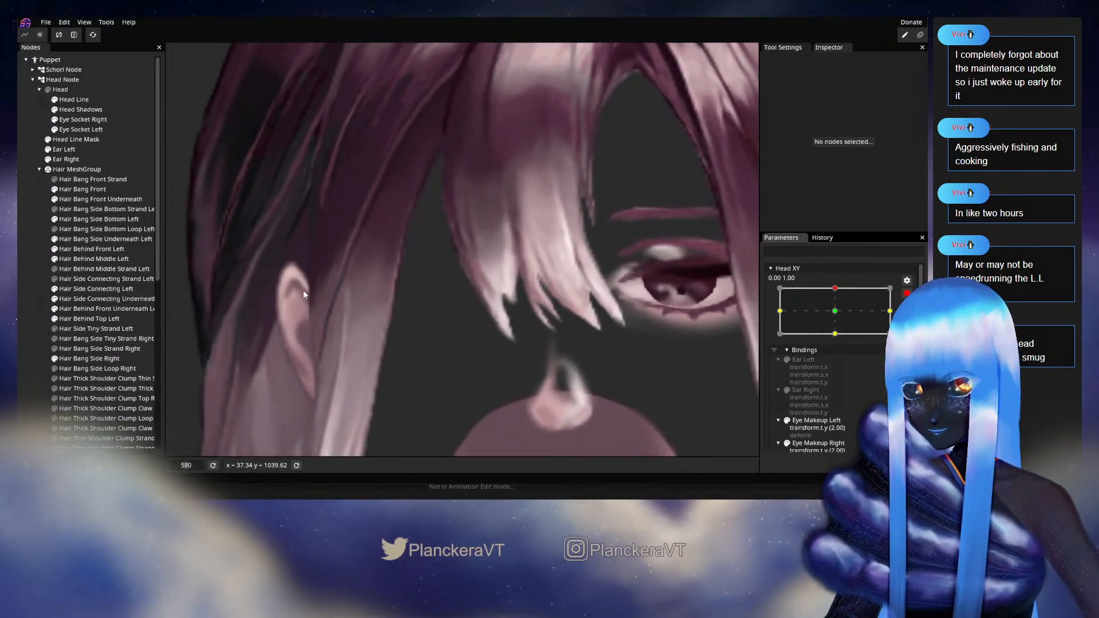
pyautogui.click(71, 188)
pyautogui.scroll(4, 496, 327)
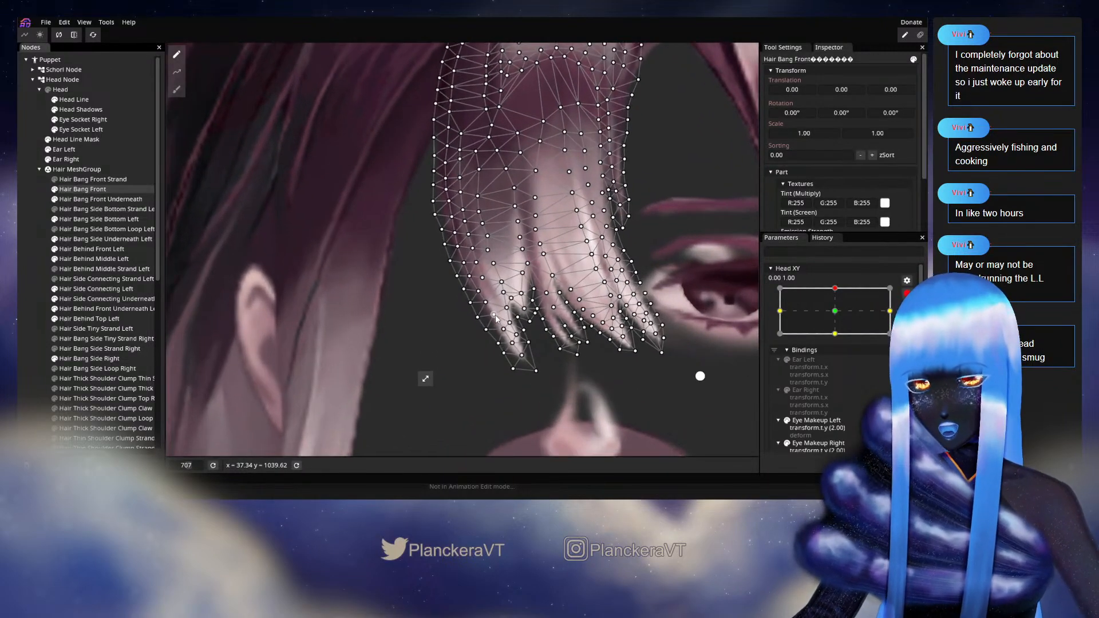
pyautogui.scroll(1, 497, 327)
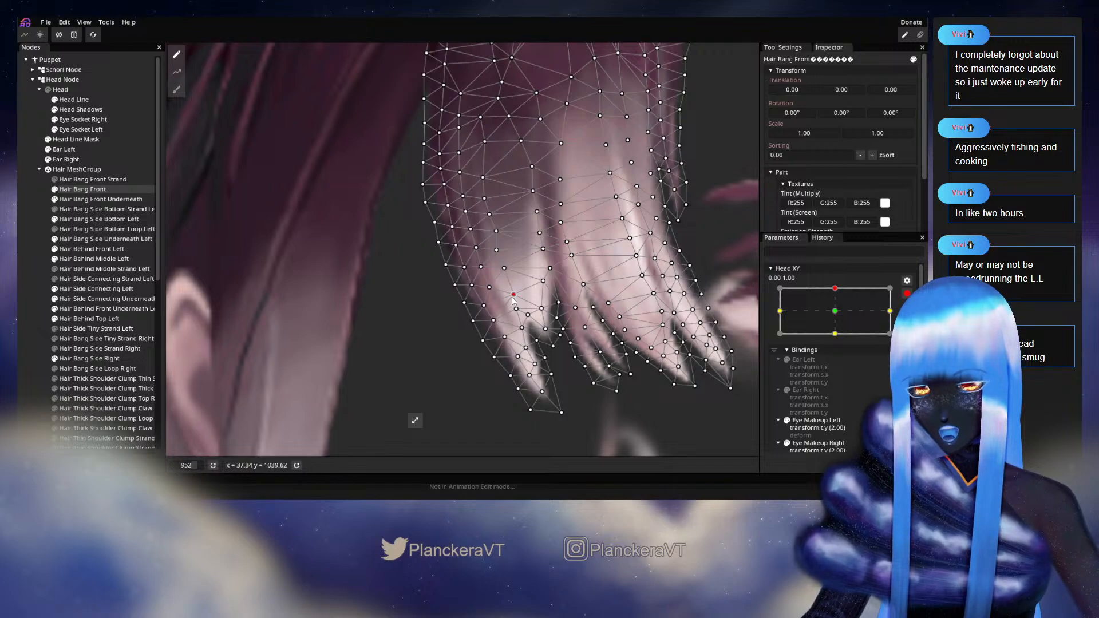
pyautogui.click(538, 358)
pyautogui.scroll(-5, 541, 356)
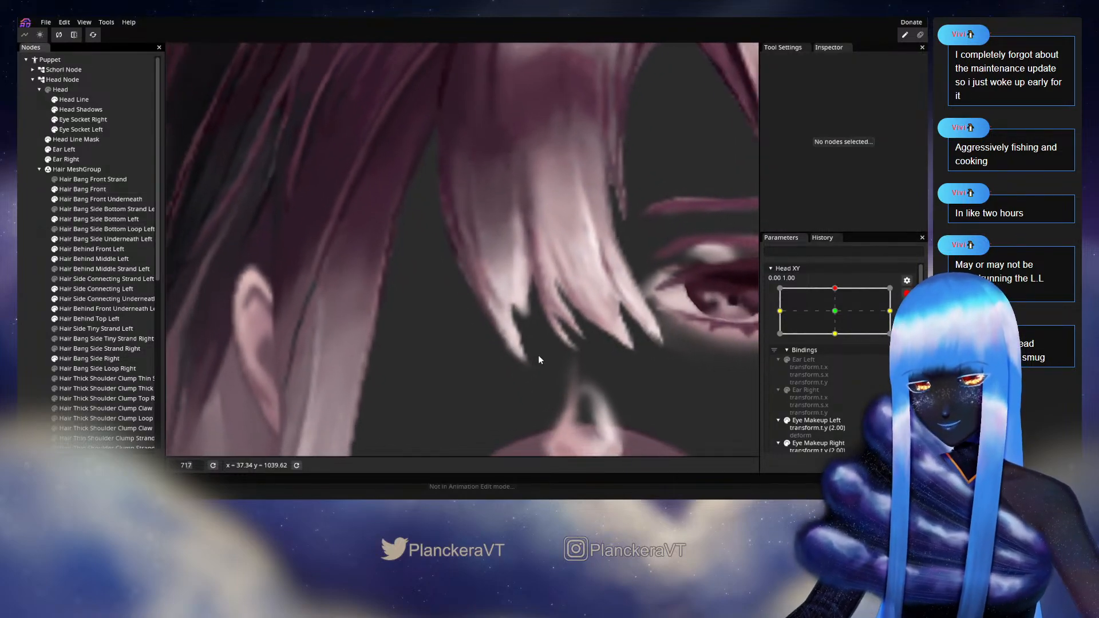
pyautogui.scroll(-3, 543, 356)
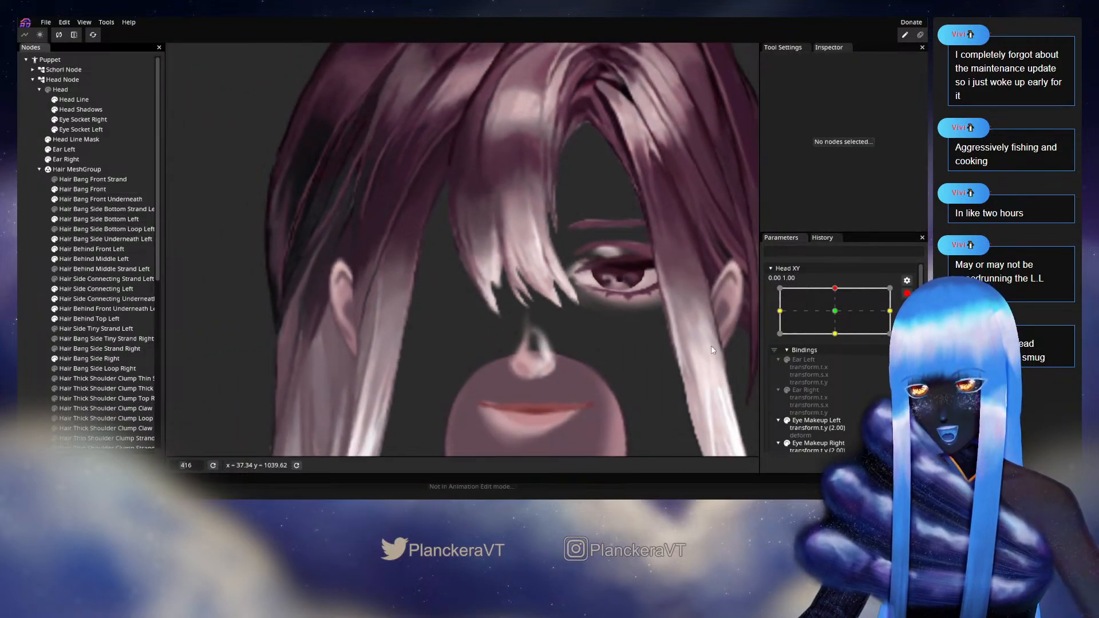
pyautogui.click(907, 293)
pyautogui.moveTo(840, 322)
pyautogui.mouseDown()
pyautogui.moveTo(835, 337)
pyautogui.moveTo(837, 318)
pyautogui.mouseUp()
# Reshape Hair Bang Front vertices beside the gap between the longest strand and its neighbour at Head XY 0.00, 1.00, and preview the result
pyautogui.click(913, 321)
pyautogui.scroll(3, 458, 242)
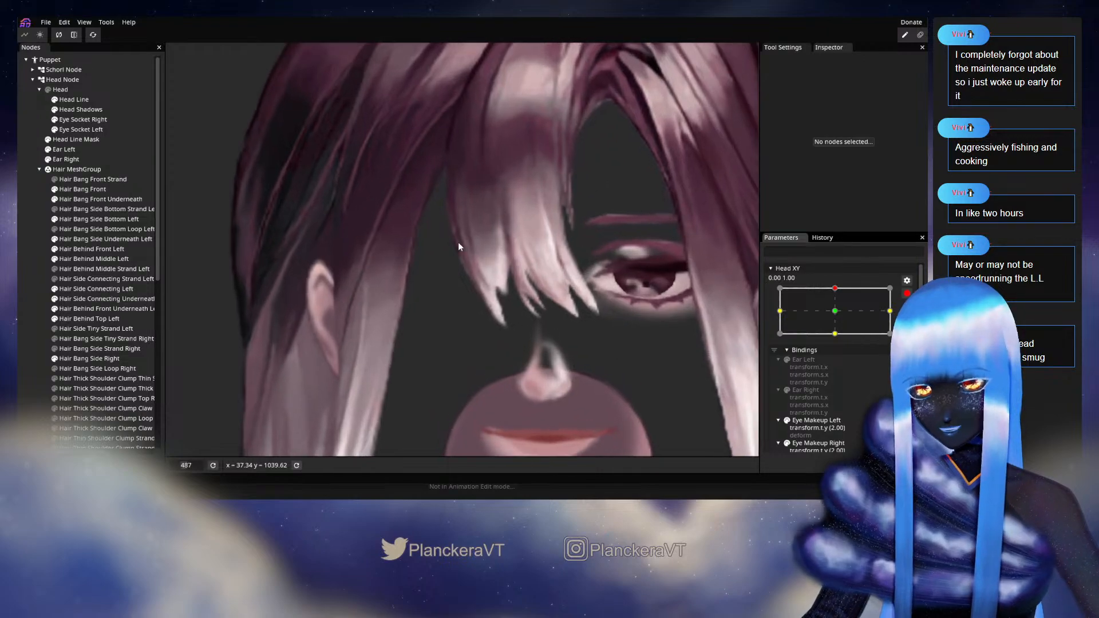
pyautogui.click(82, 189)
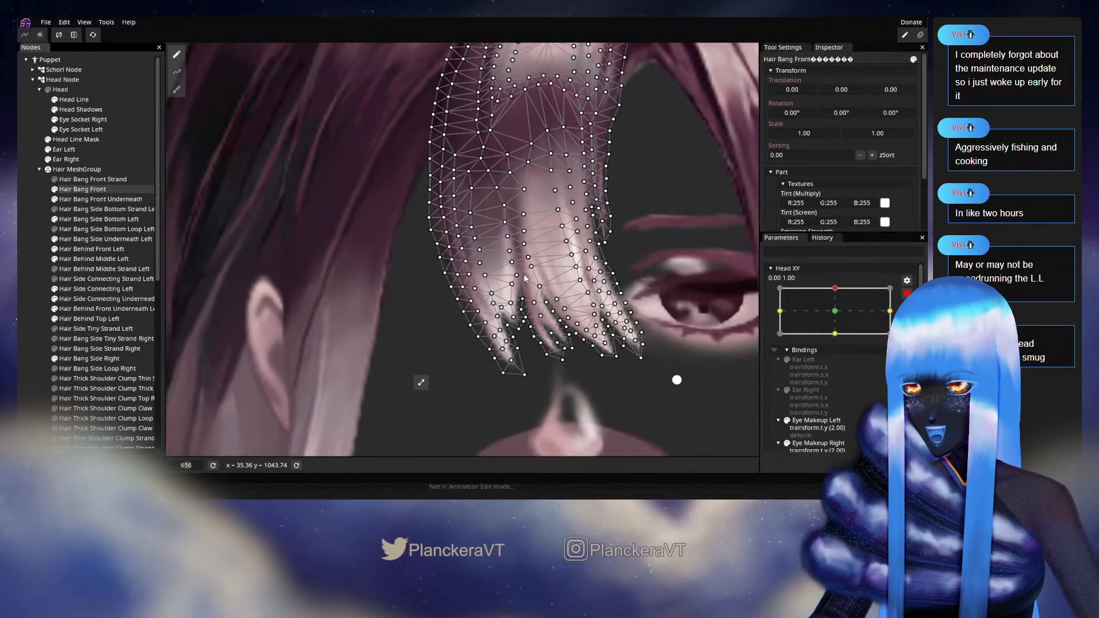
pyautogui.scroll(3, 473, 296)
pyautogui.scroll(1, 473, 296)
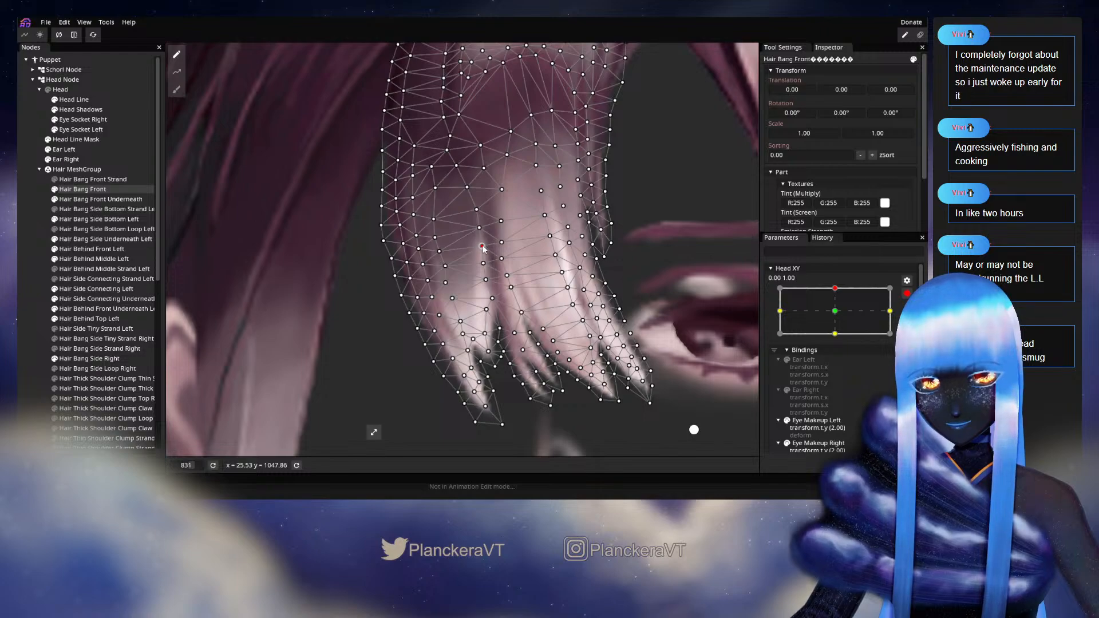
pyautogui.click(400, 304)
pyautogui.scroll(-5, 538, 300)
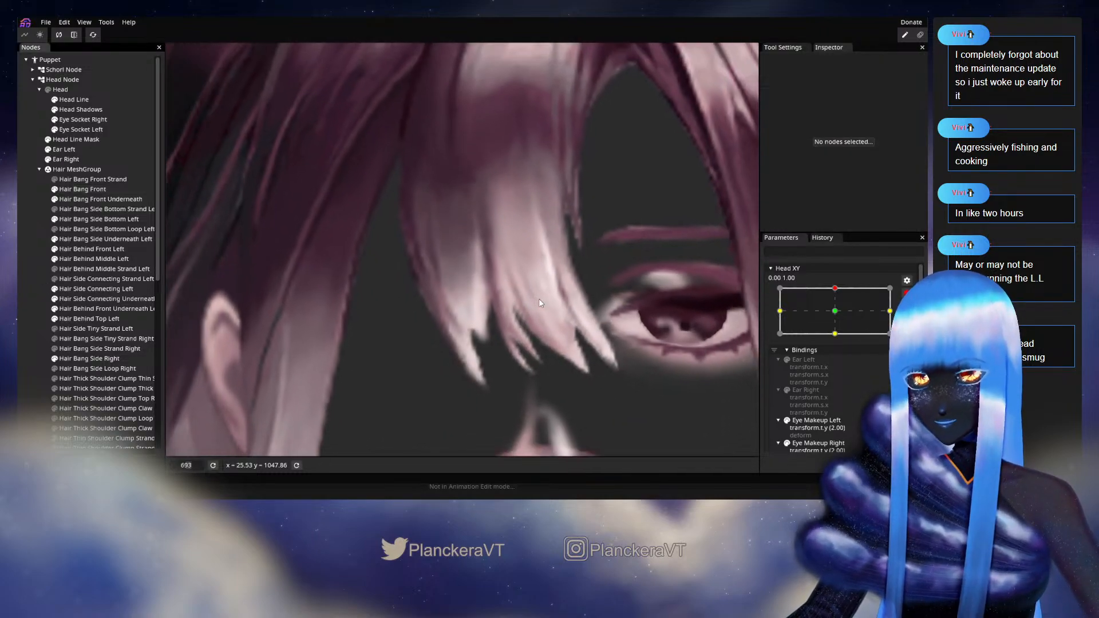
pyautogui.scroll(-2, 540, 303)
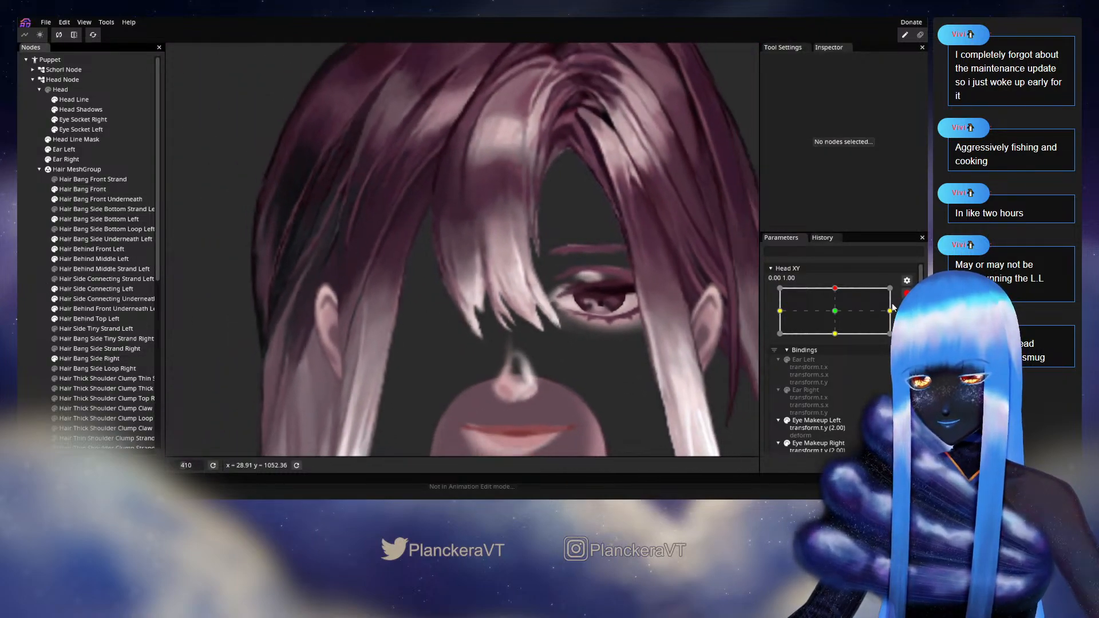
pyautogui.click(907, 293)
pyautogui.moveTo(837, 319); pyautogui.dragTo(839, 316)
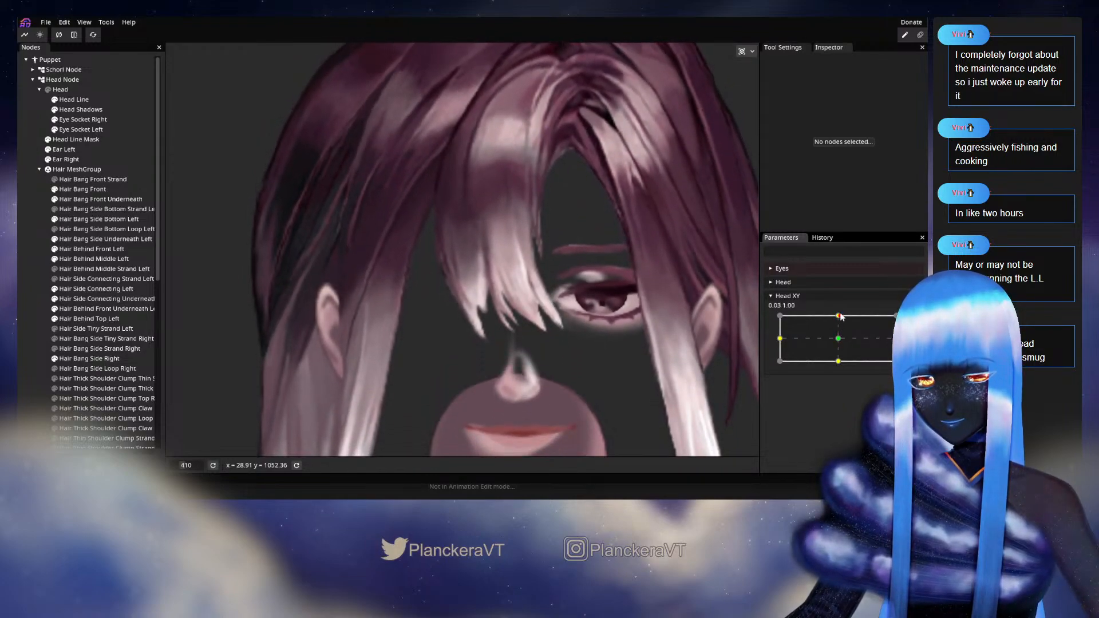
# Refine Hair Bang Front vertices above the split between the strands at Head XY 0.00, 1.00, and recheck the head-up motion
pyautogui.click(906, 295)
pyautogui.scroll(3, 480, 319)
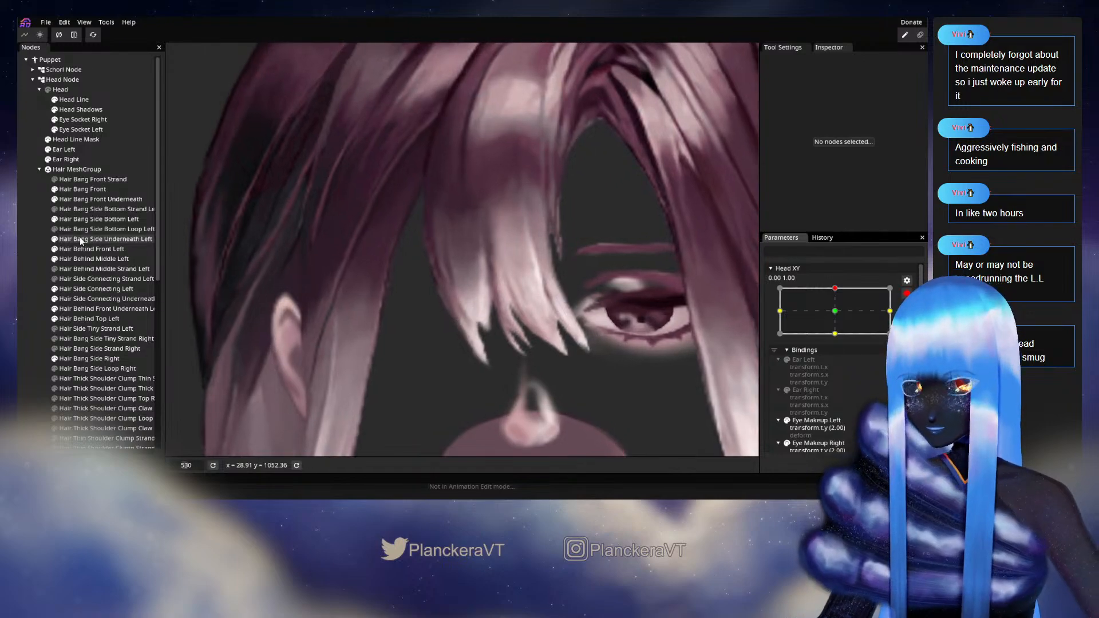
pyautogui.click(65, 191)
pyautogui.scroll(6, 511, 297)
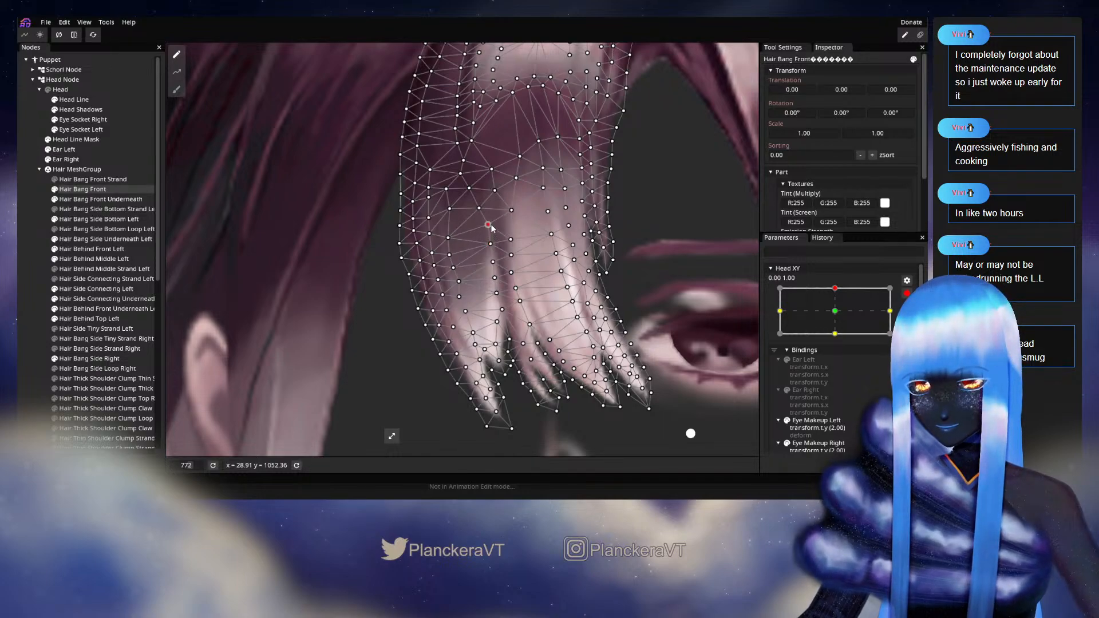
pyautogui.click(228, 269)
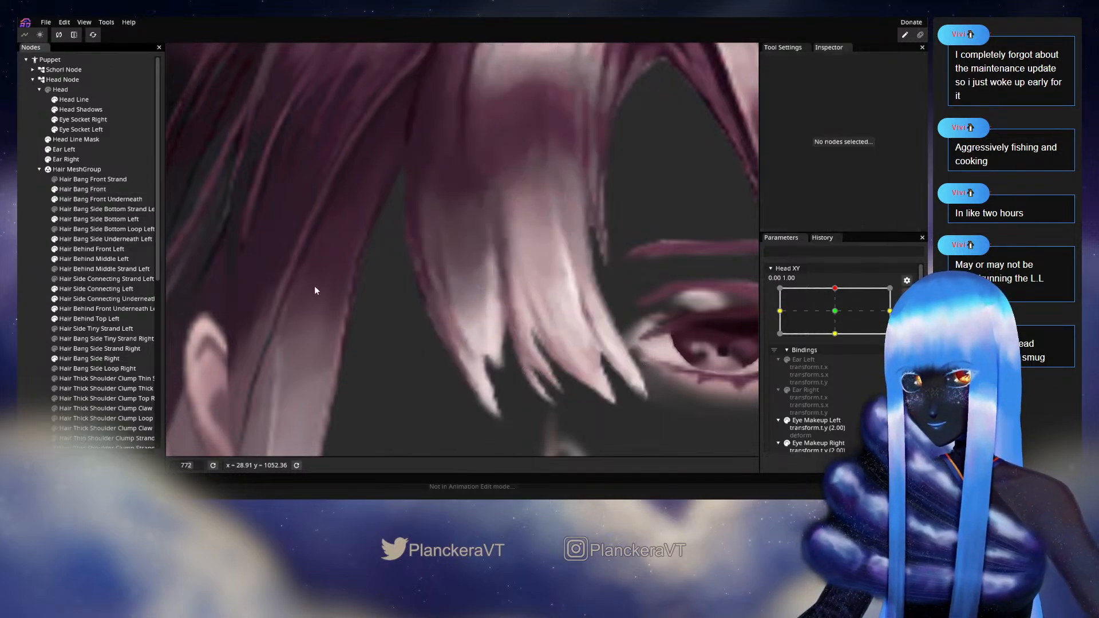
pyautogui.scroll(-6, 536, 301)
pyautogui.scroll(-2, 536, 302)
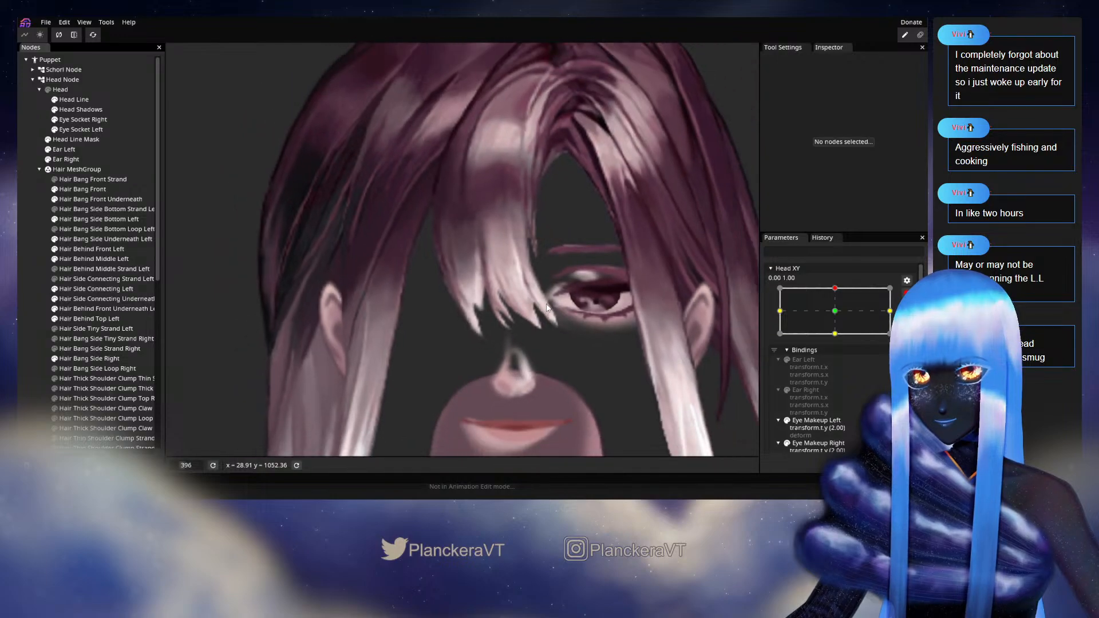
pyautogui.moveTo(837, 319)
pyautogui.mouseDown()
pyautogui.moveTo(840, 335)
pyautogui.moveTo(838, 315)
pyautogui.mouseUp()
# Make the hidden eye behind the bang and the Head part visible again in the puppet
pyautogui.scroll(-10, 77, 316)
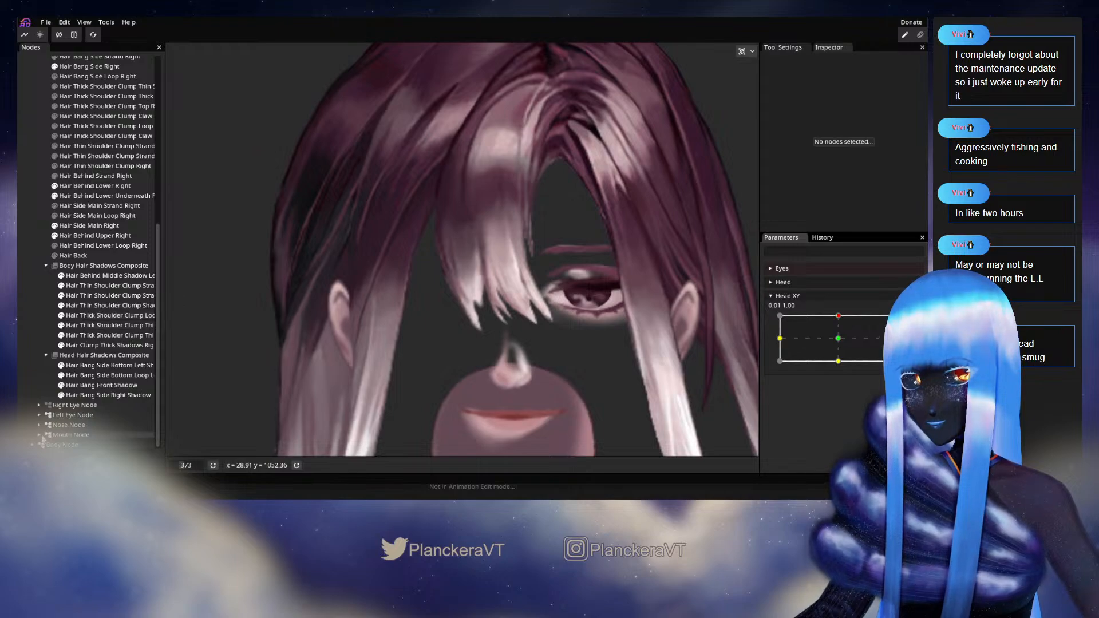
pyautogui.scroll(8, 97, 293)
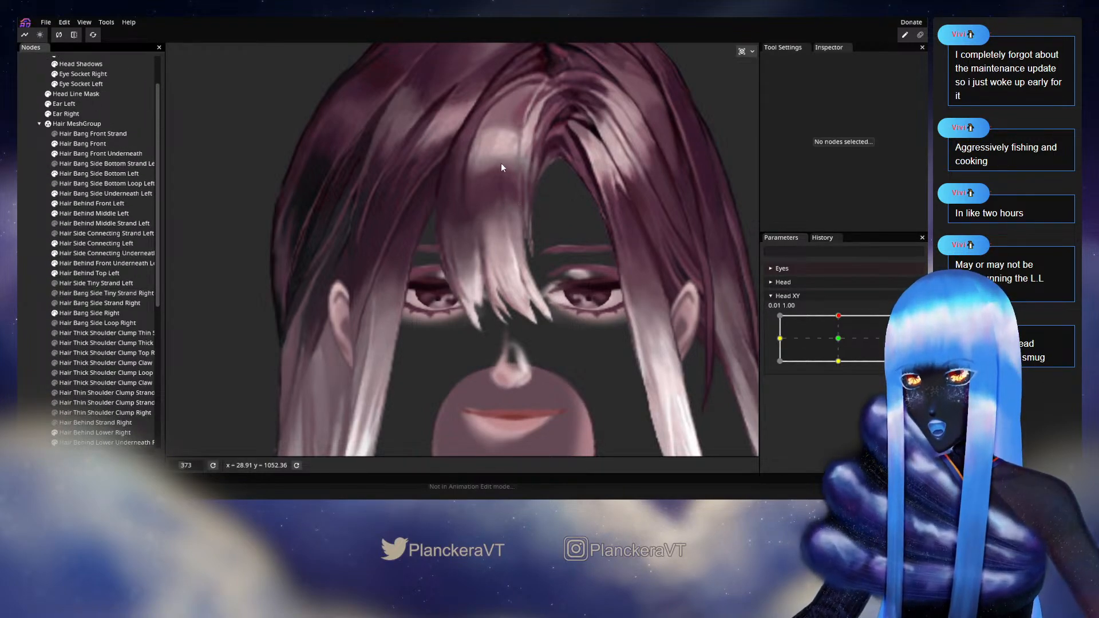
pyautogui.scroll(2, 64, 166)
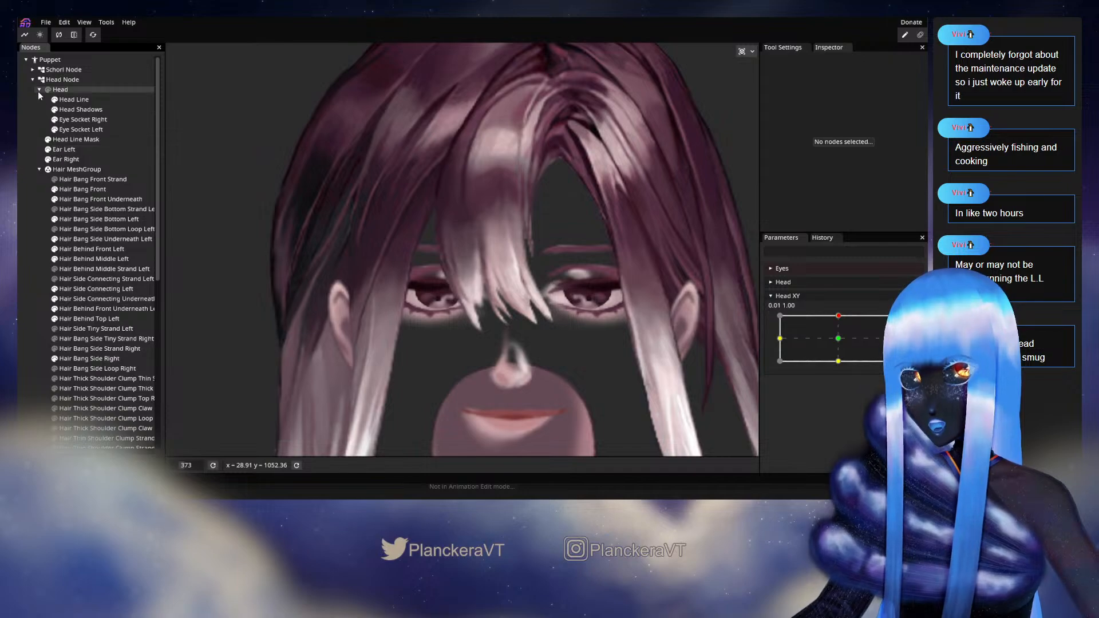
pyautogui.click(59, 90)
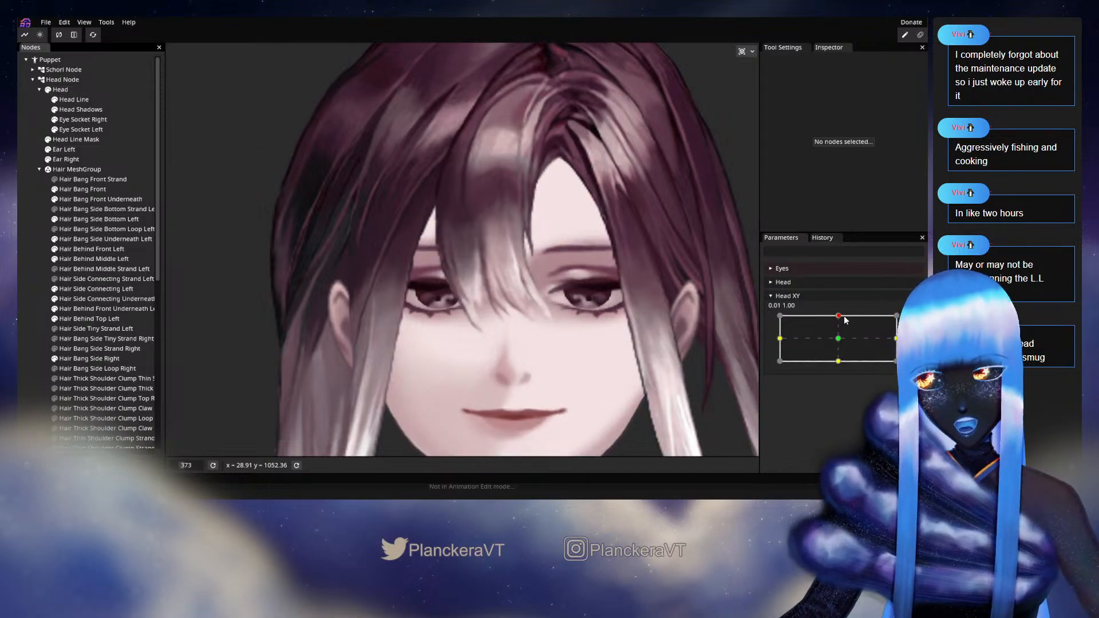
# Examine the front bang against the whole face while moving Head XY slightly around the head-up position
pyautogui.scroll(-1, 636, 331)
pyautogui.scroll(-2, 638, 334)
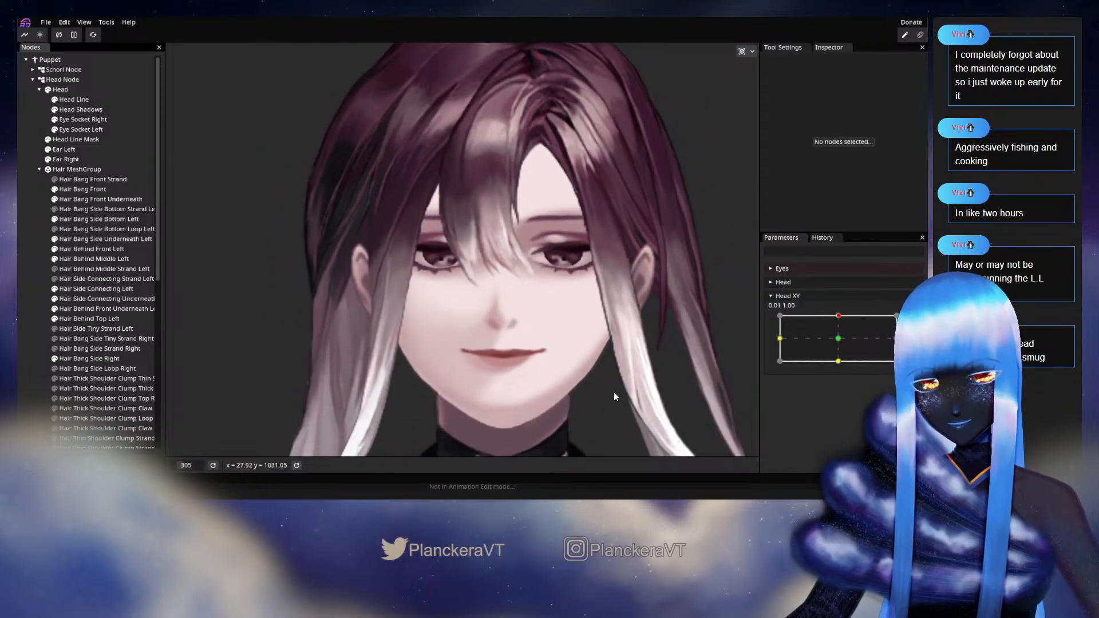
pyautogui.moveTo(822, 325); pyautogui.dragTo(838, 319)
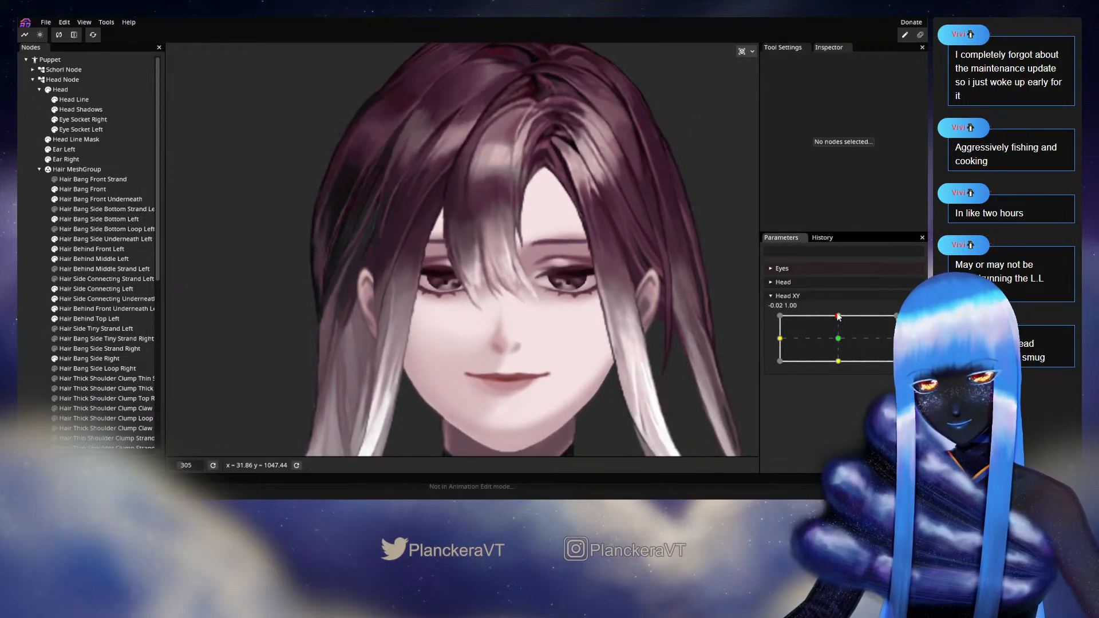
pyautogui.moveTo(838, 316)
pyautogui.mouseDown()
pyautogui.moveTo(840, 341)
pyautogui.moveTo(839, 321)
pyautogui.mouseUp()
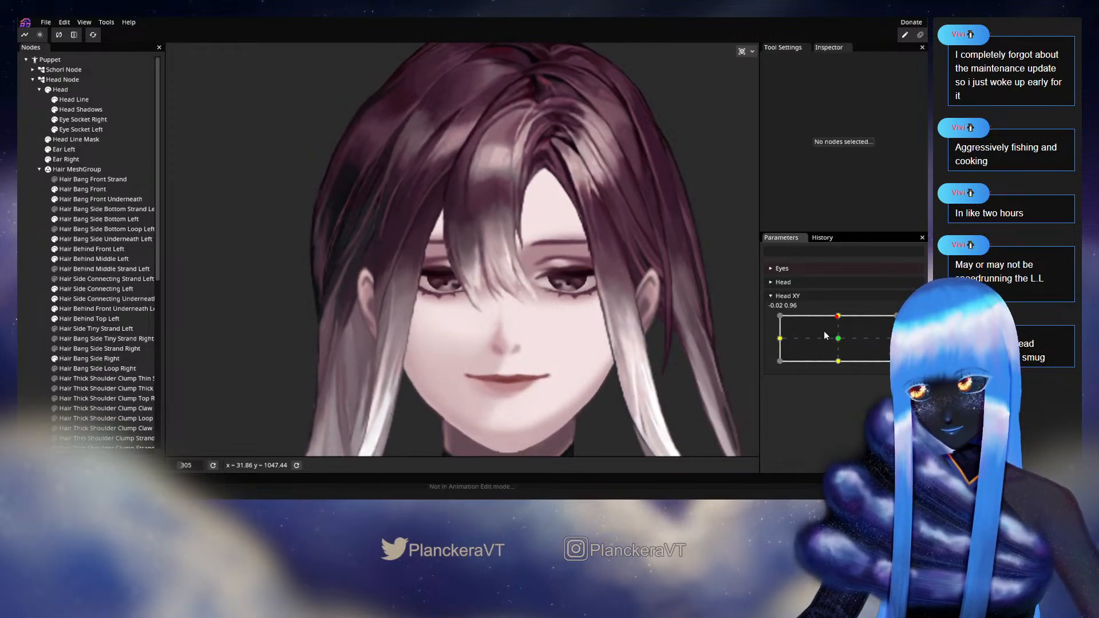
pyautogui.moveTo(840, 319)
pyautogui.mouseDown()
pyautogui.moveTo(842, 348)
pyautogui.moveTo(842, 320)
pyautogui.mouseUp()
# Adjust Hair Bang Front vertices in the middle of the bang at Head XY 0.00, 1.00, and preview the head-up motion
pyautogui.click(913, 320)
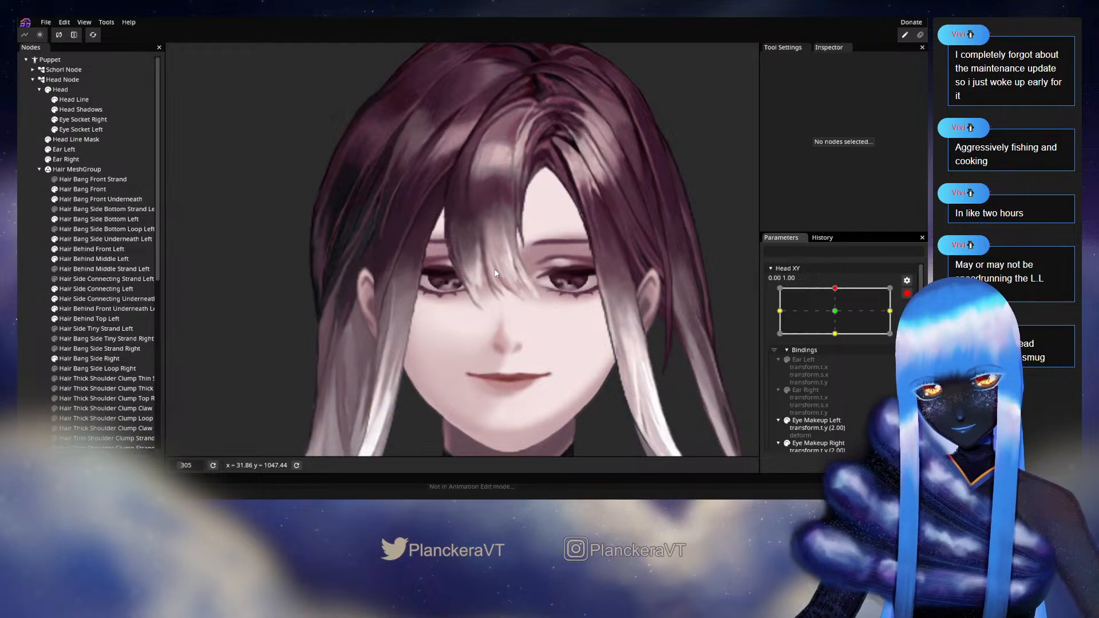
pyautogui.scroll(5, 493, 269)
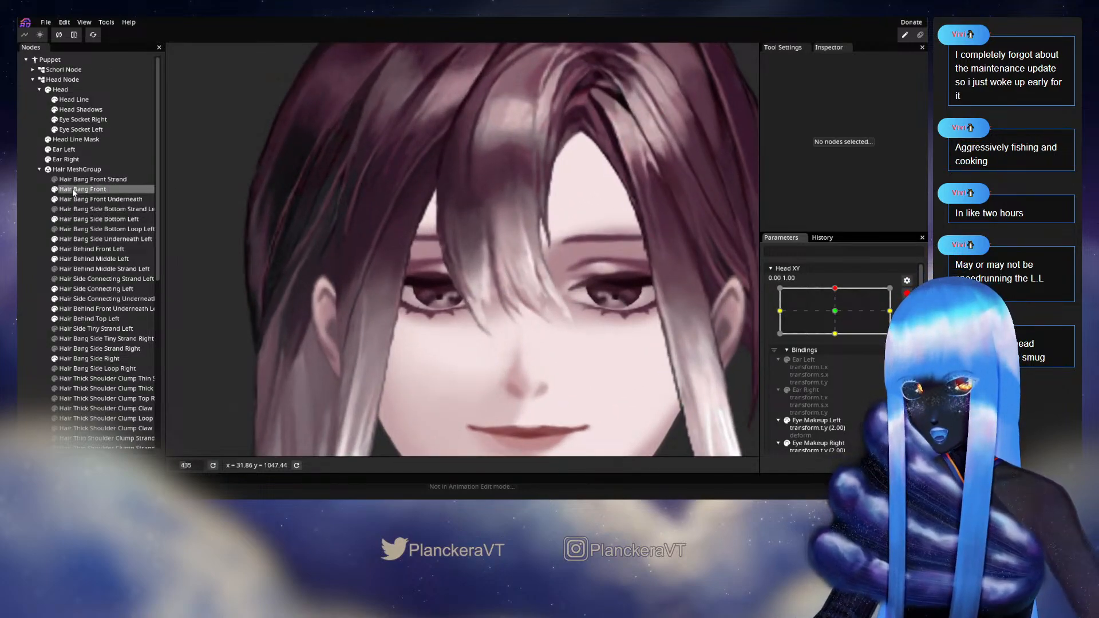
pyautogui.click(73, 189)
pyautogui.scroll(3, 483, 277)
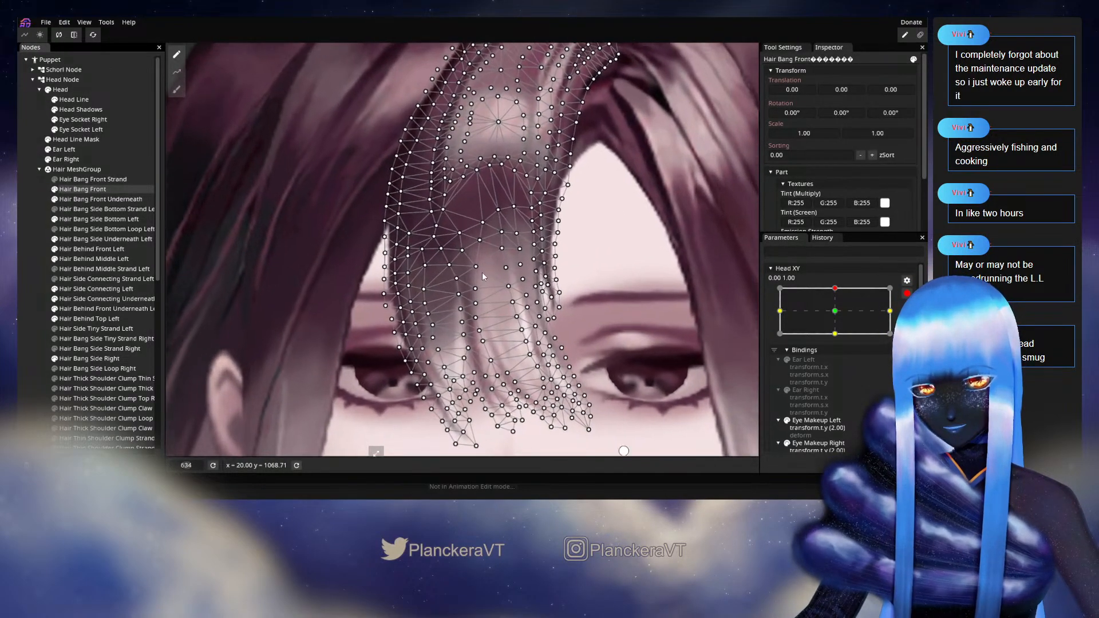
pyautogui.scroll(2, 490, 264)
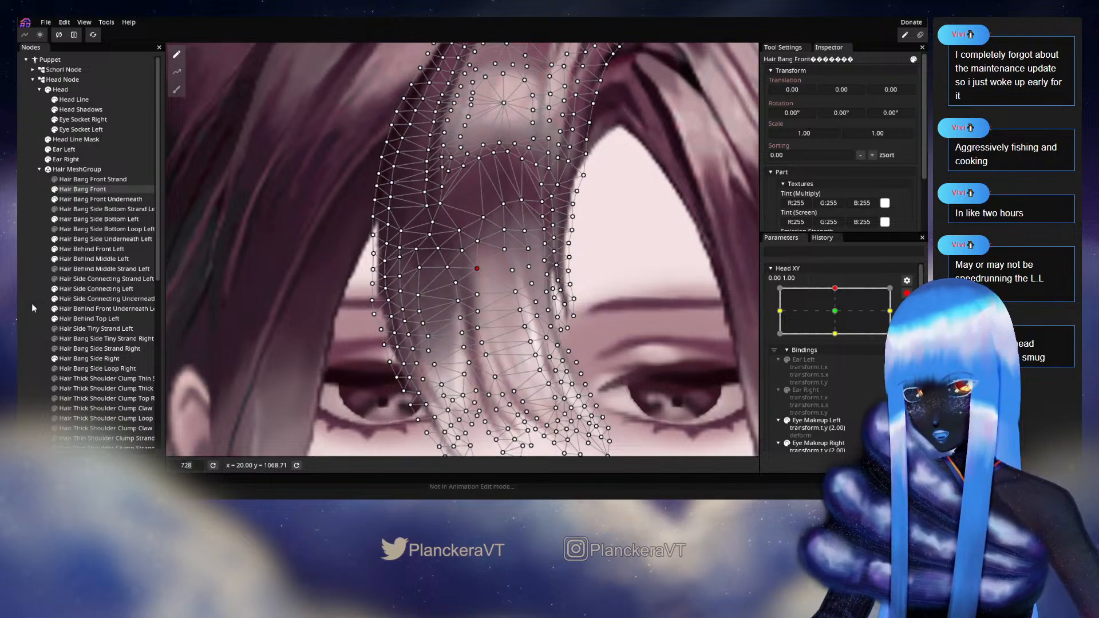
pyautogui.click(574, 334)
pyautogui.scroll(-2, 574, 334)
pyautogui.click(906, 293)
pyautogui.moveTo(838, 316)
pyautogui.mouseDown()
pyautogui.moveTo(837, 342)
pyautogui.moveTo(838, 318)
pyautogui.mouseUp()
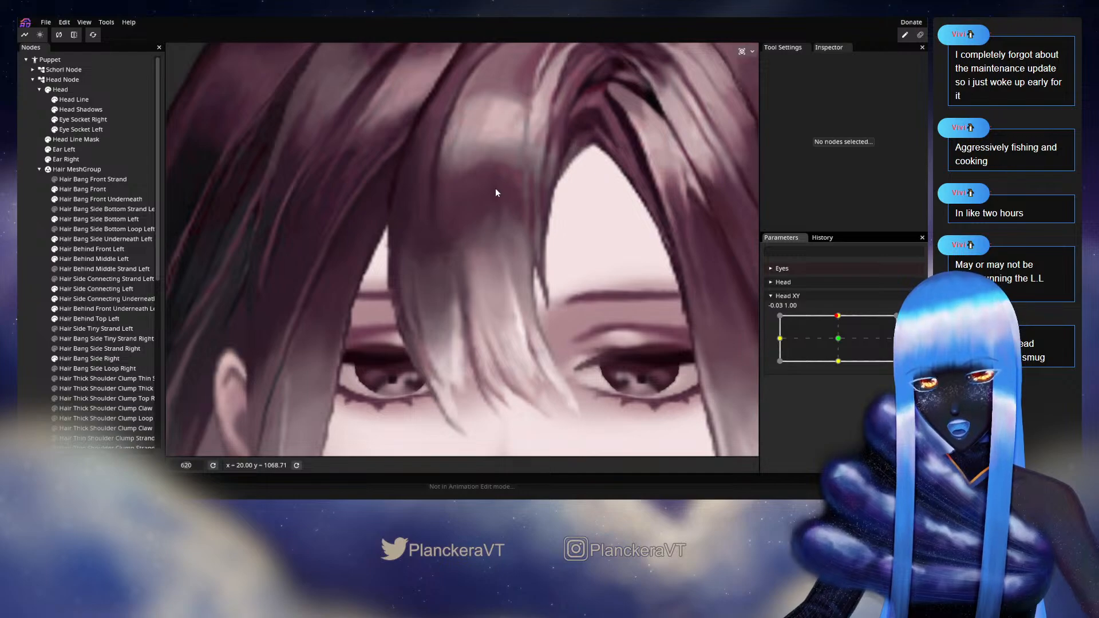
pyautogui.moveTo(838, 316)
pyautogui.mouseDown()
pyautogui.moveTo(841, 341)
pyautogui.moveTo(842, 316)
pyautogui.mouseUp()
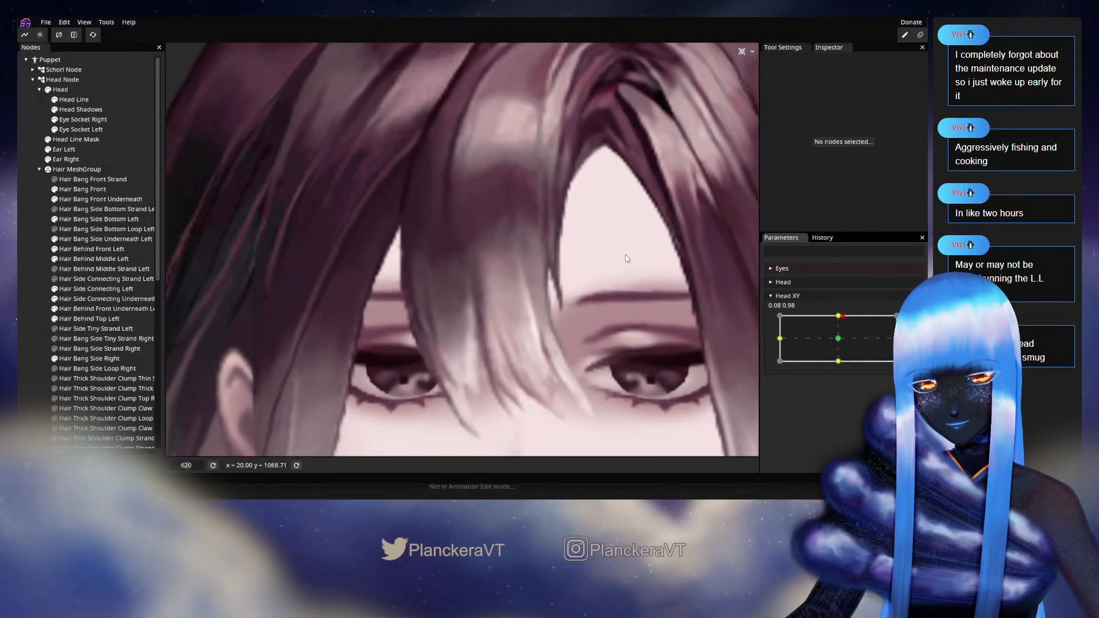
pyautogui.scroll(5, 531, 338)
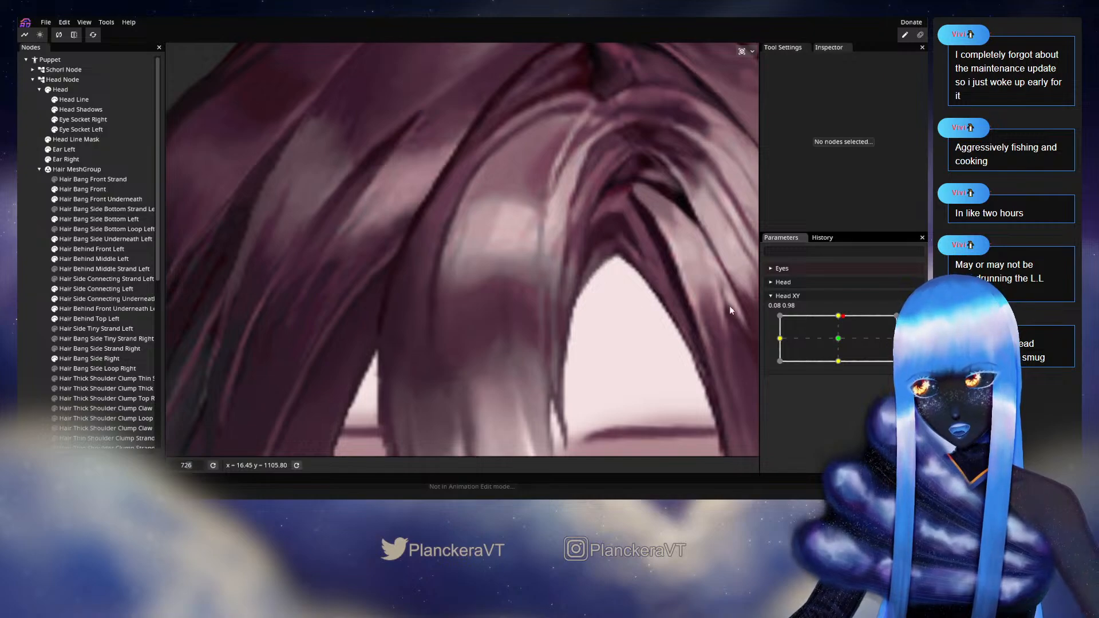
pyautogui.scroll(-10, 542, 310)
pyautogui.moveTo(843, 317)
pyautogui.mouseDown()
pyautogui.moveTo(839, 341)
pyautogui.moveTo(839, 315)
pyautogui.mouseUp()
# Reshape Hair Bang Front vertices along the lower edge of the bang's highlight at Head XY 0.00, 1.00, and preview the tilt
pyautogui.click(913, 321)
pyautogui.scroll(3, 538, 330)
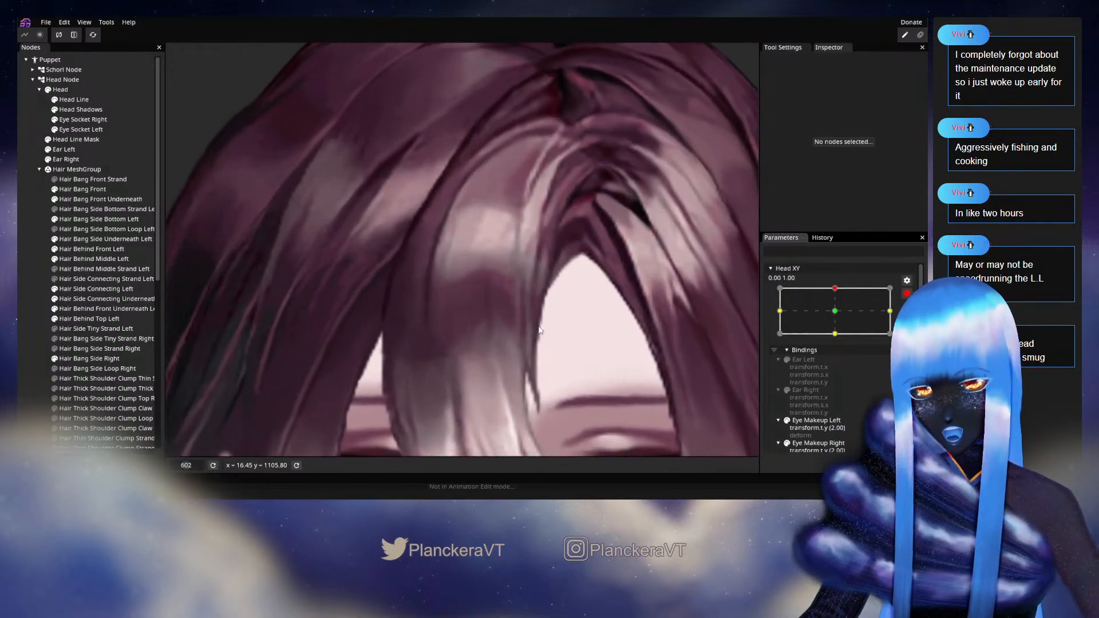
pyautogui.click(123, 190)
pyautogui.scroll(2, 473, 375)
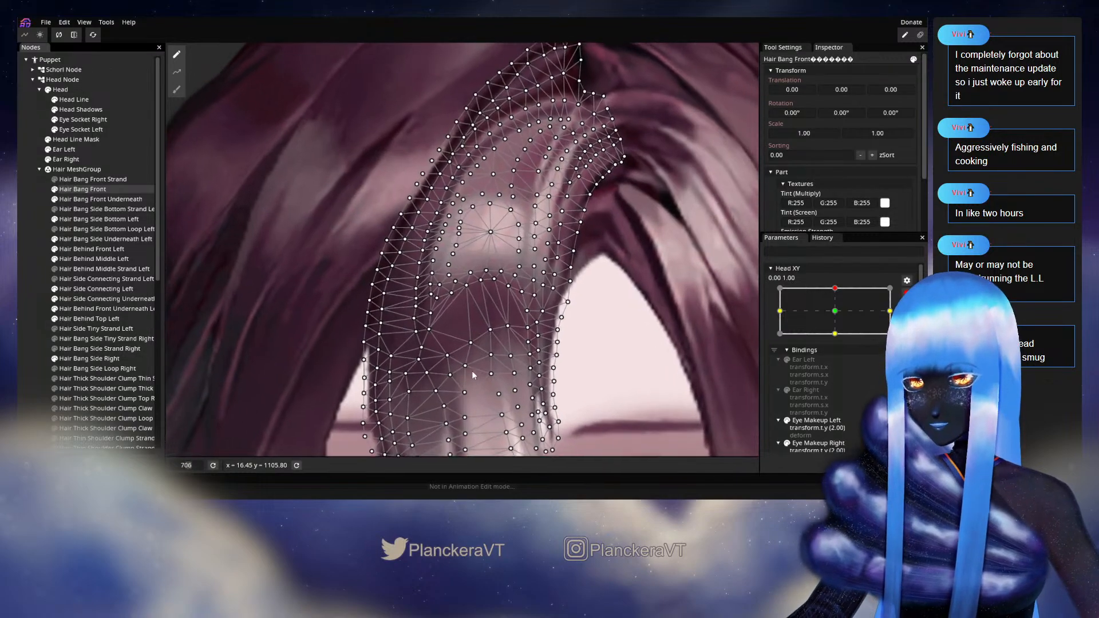
pyautogui.scroll(1, 503, 322)
pyautogui.moveTo(492, 284); pyautogui.dragTo(486, 284)
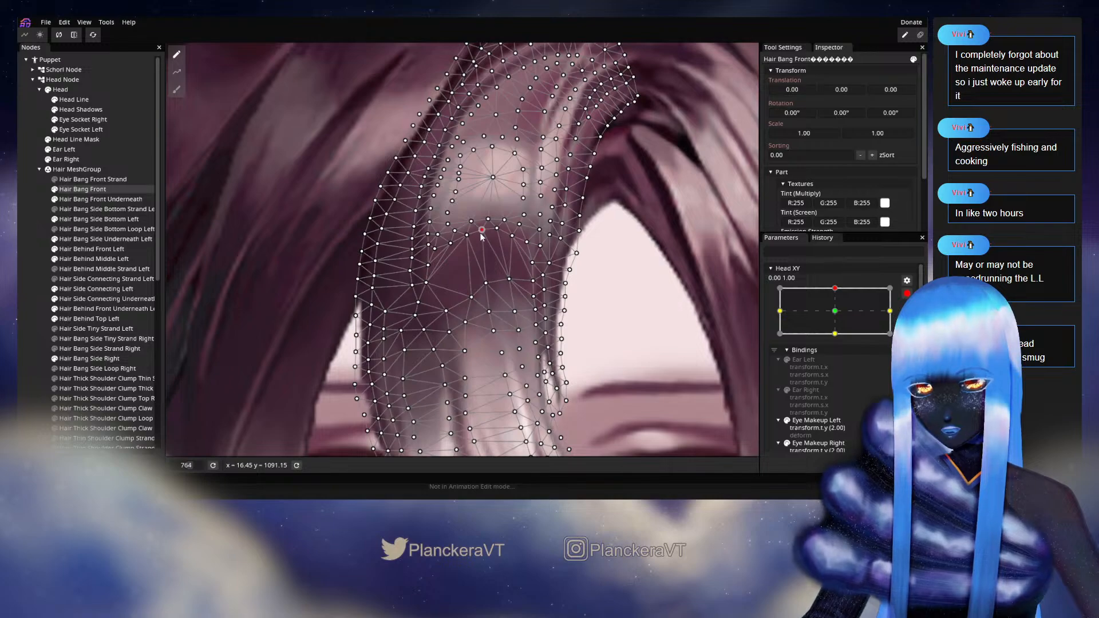
pyautogui.click(450, 260)
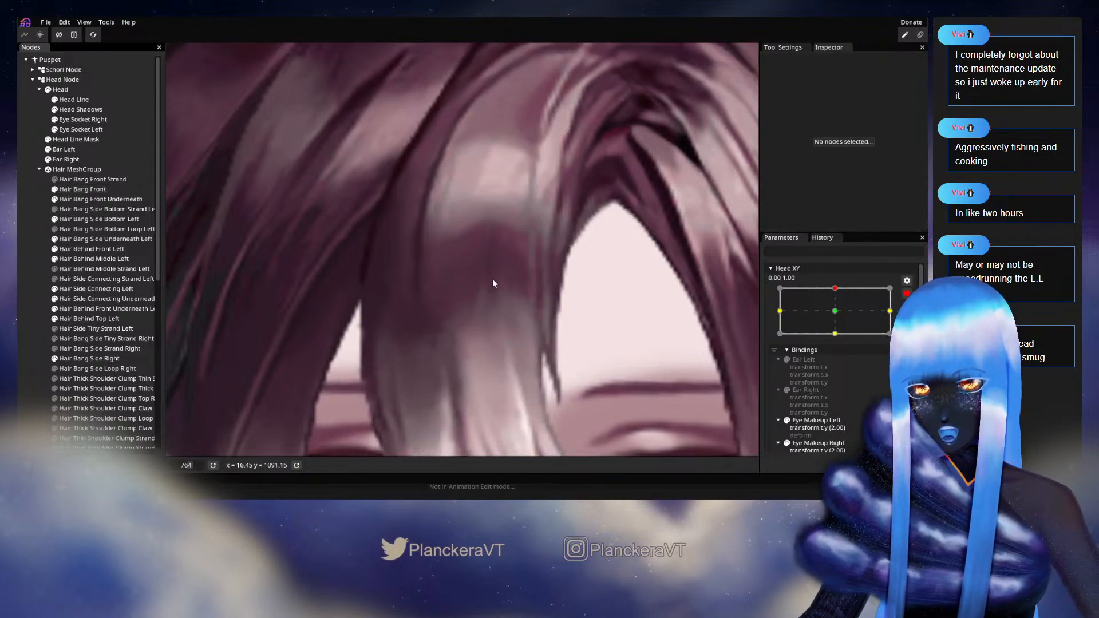
pyautogui.click(906, 294)
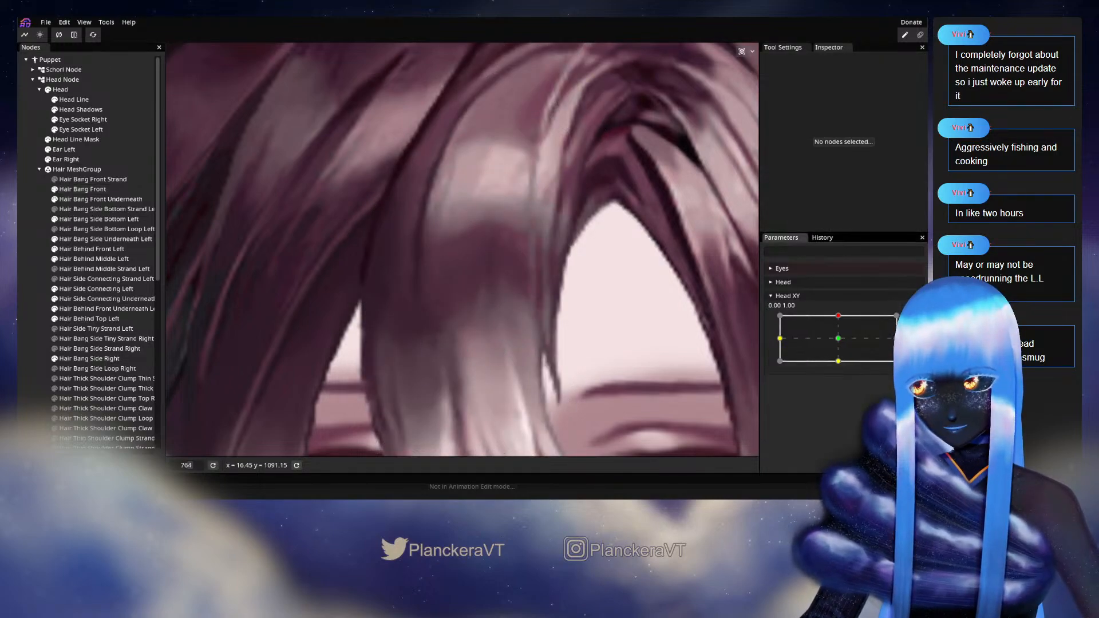
pyautogui.moveTo(839, 318)
pyautogui.mouseDown()
pyautogui.moveTo(835, 334)
pyautogui.moveTo(841, 319)
pyautogui.moveTo(849, 343)
pyautogui.moveTo(851, 315)
pyautogui.mouseUp()
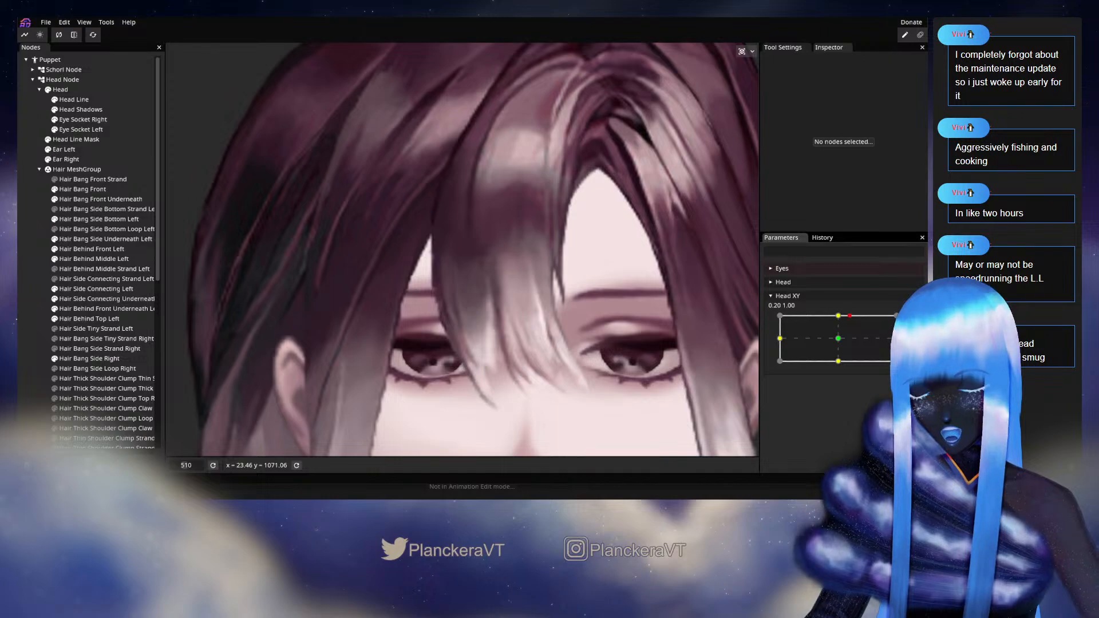
# Open the Hair Bang Front mesh for deformation at Head XY 0.00, 1.00 around the dark band below the highlight
pyautogui.click(914, 320)
pyautogui.scroll(3, 535, 301)
pyautogui.moveTo(531, 301); pyautogui.dragTo(448, 305)
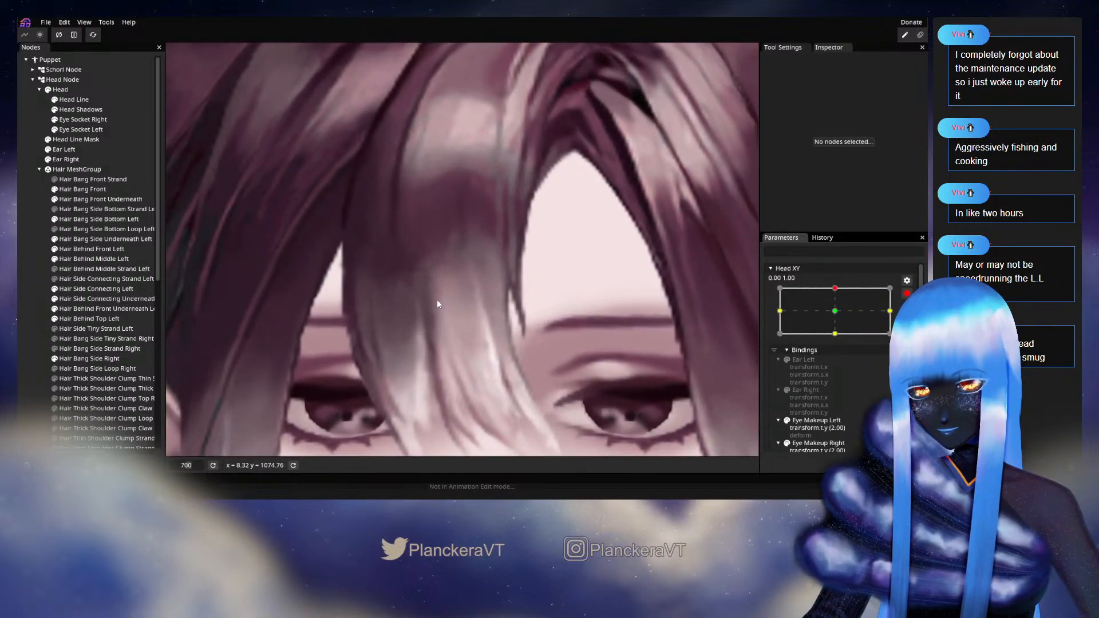
pyautogui.scroll(1, 448, 308)
pyautogui.click(81, 189)
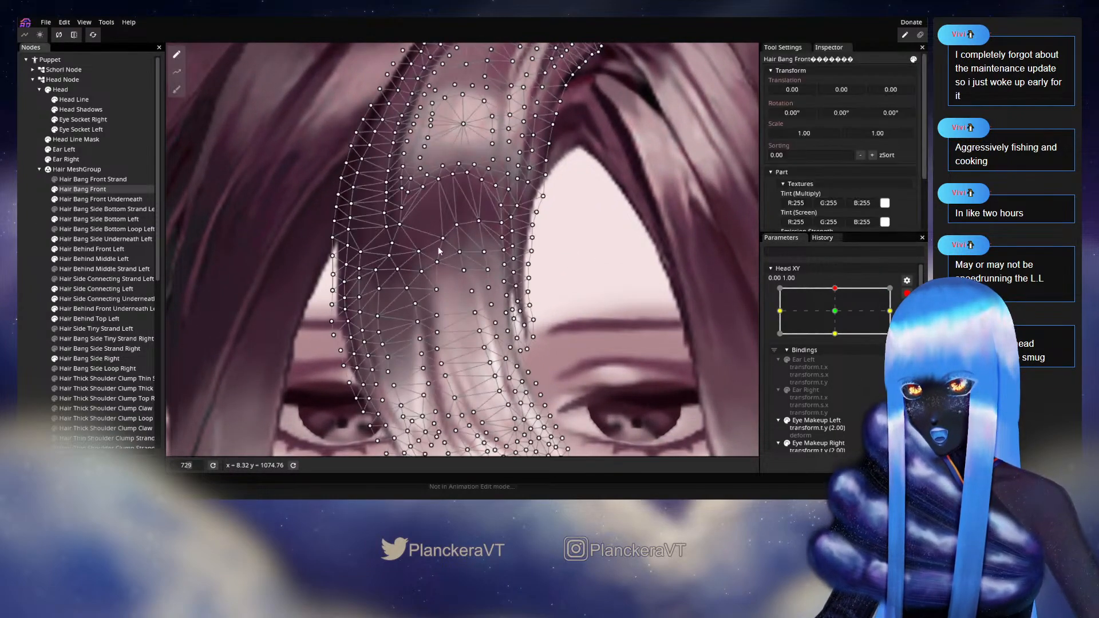
pyautogui.scroll(3, 450, 261)
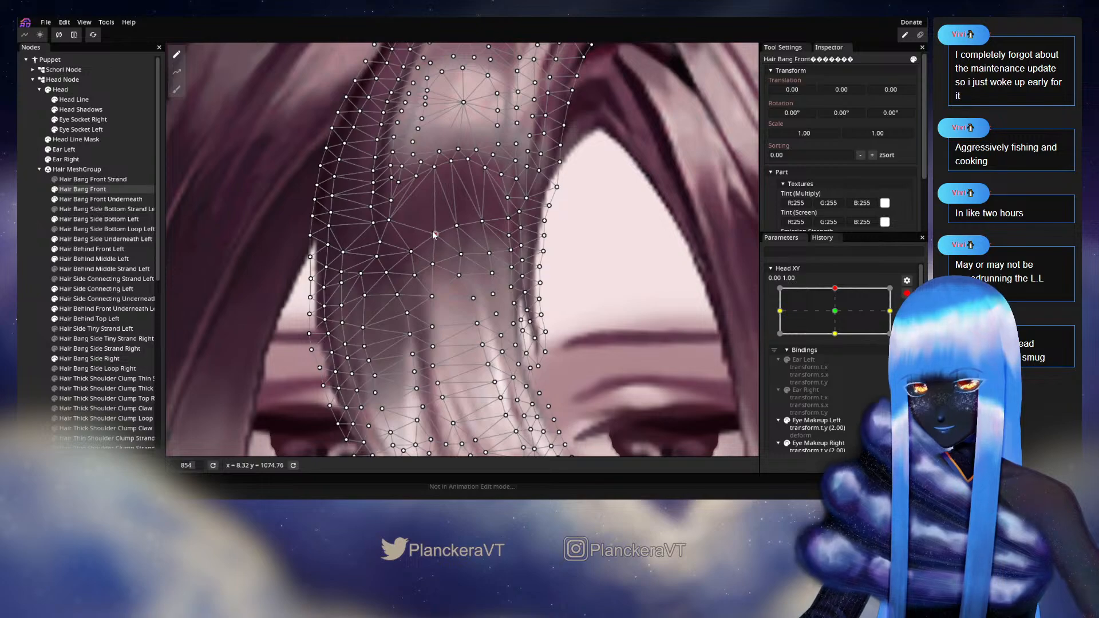
pyautogui.moveTo(437, 252); pyautogui.dragTo(446, 295)
pyautogui.moveTo(471, 234); pyautogui.dragTo(479, 279)
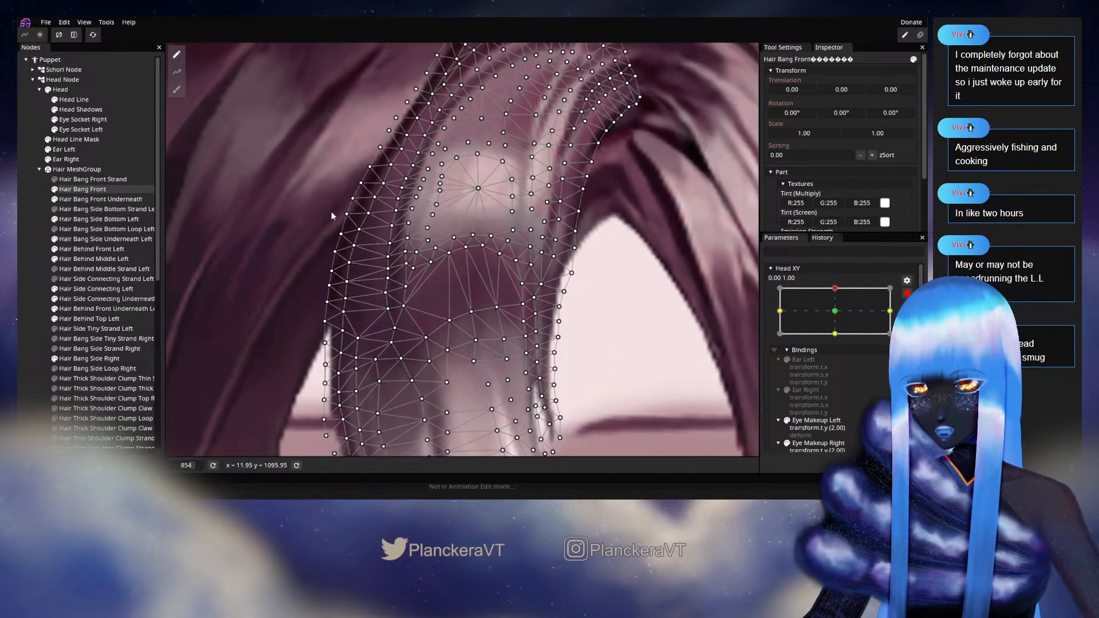
# Switch the Hair Bang Front mesh editing to the Circle Brush and reduce the brush size to 9
pyautogui.click(178, 94)
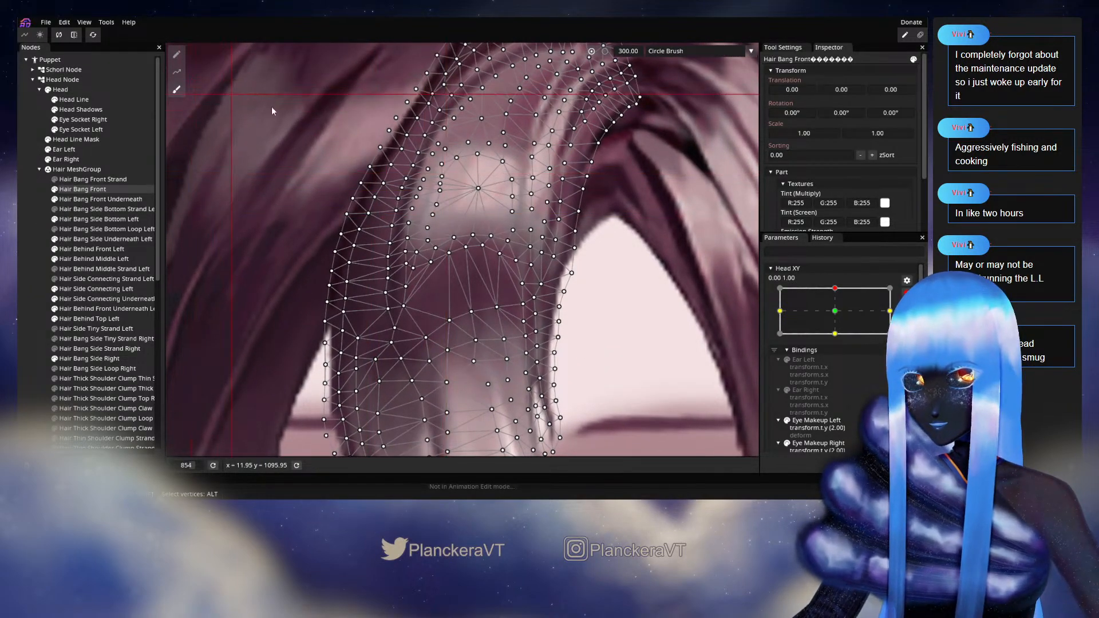
pyautogui.scroll(-5, 531, 171)
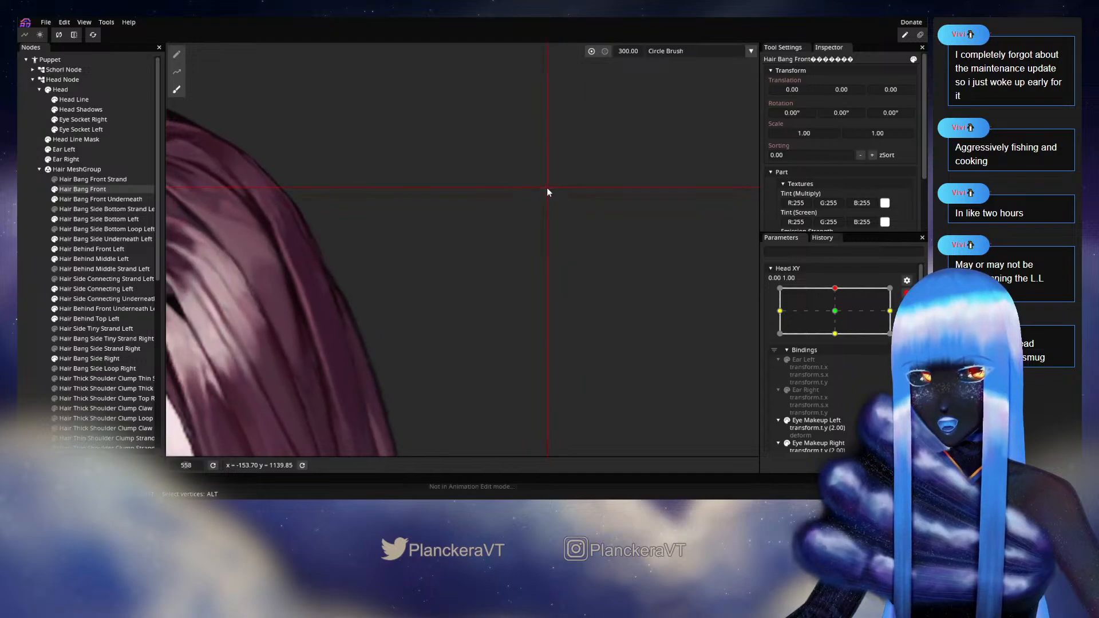
pyautogui.scroll(-4, 548, 188)
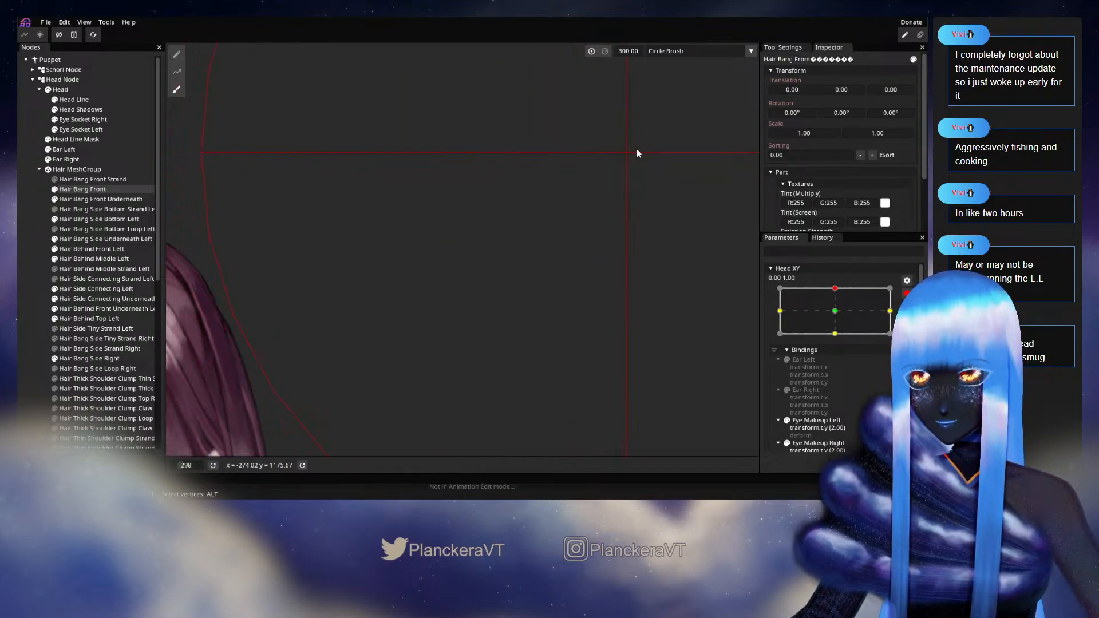
pyautogui.moveTo(634, 51); pyautogui.dragTo(521, 83)
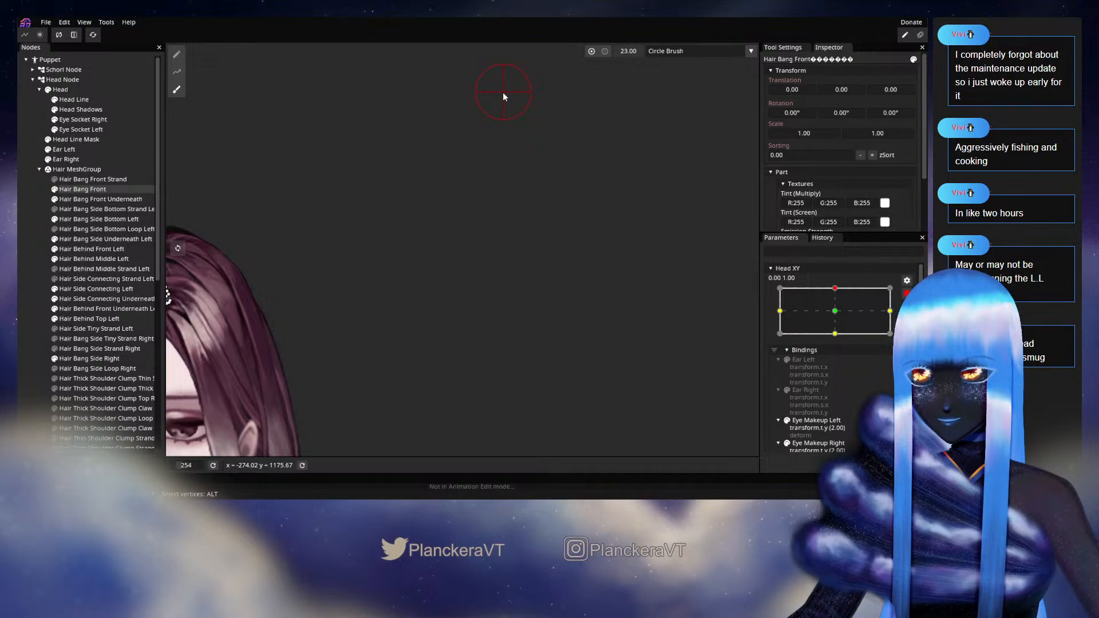
pyautogui.moveTo(435, 271); pyautogui.dragTo(611, 198)
pyautogui.scroll(3, 376, 310)
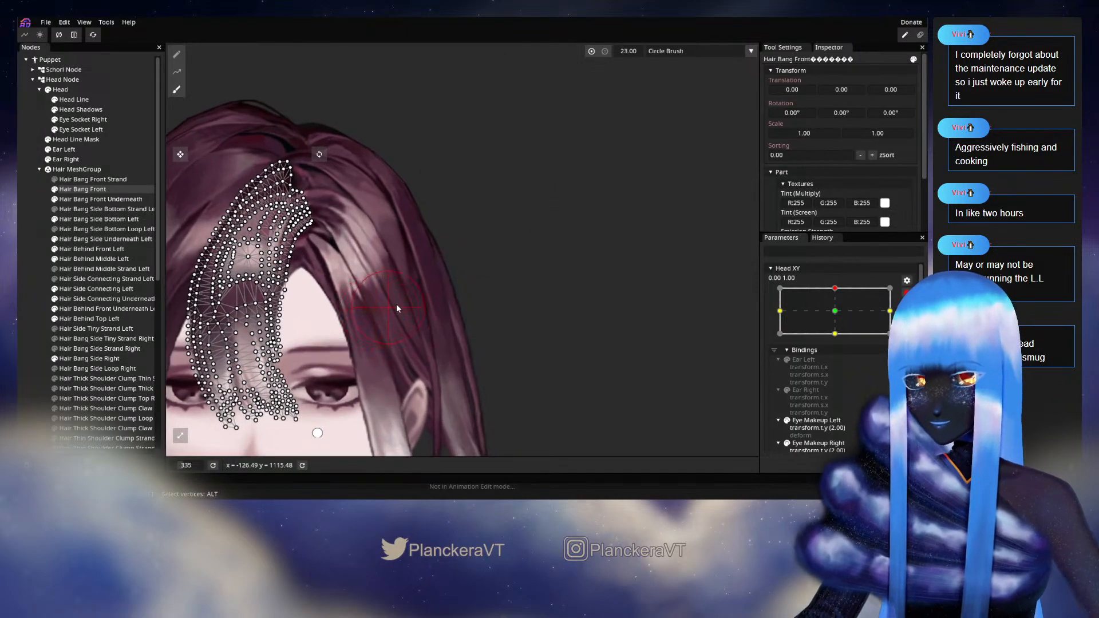
pyautogui.moveTo(389, 310); pyautogui.dragTo(593, 234)
pyautogui.scroll(4, 593, 233)
pyautogui.moveTo(539, 268); pyautogui.dragTo(650, 298)
pyautogui.scroll(2, 657, 190)
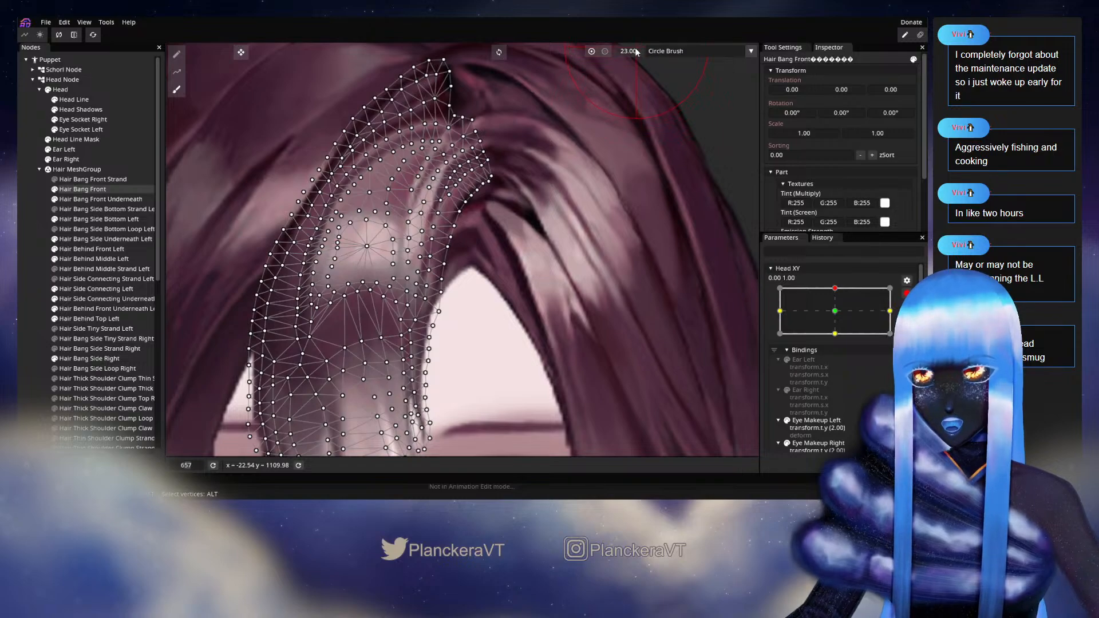
pyautogui.moveTo(637, 52); pyautogui.dragTo(628, 51)
pyautogui.moveTo(367, 338); pyautogui.dragTo(503, 275)
pyautogui.scroll(1, 508, 246)
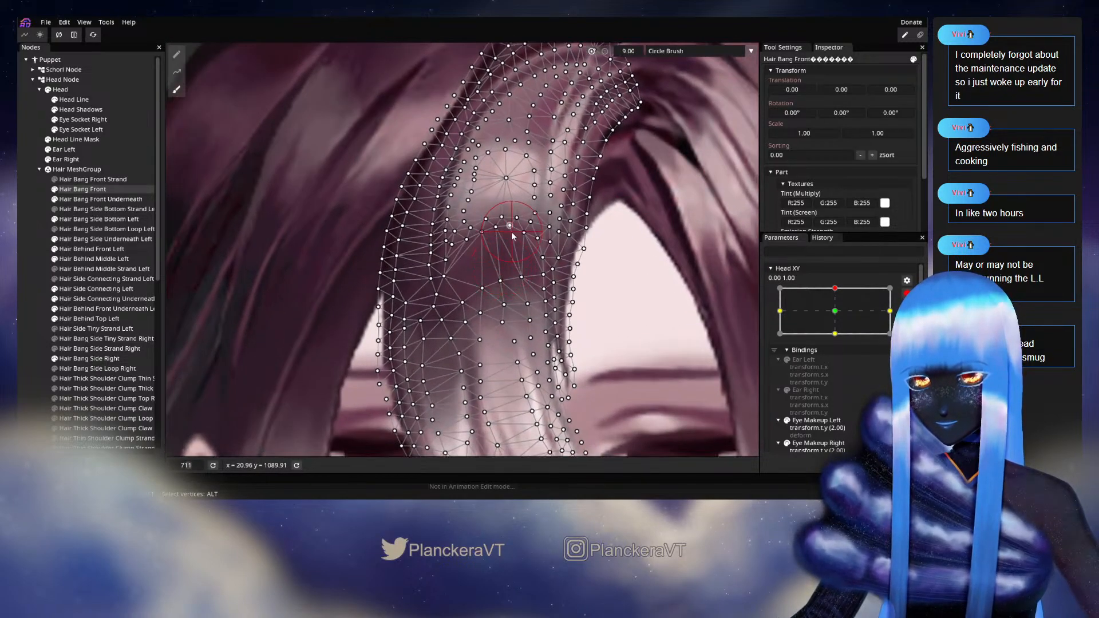
# Brush the Hair Bang Front vertices below the highlight in flow mode with a size of 12, and preview the tilt
pyautogui.moveTo(658, 139); pyautogui.dragTo(523, 205)
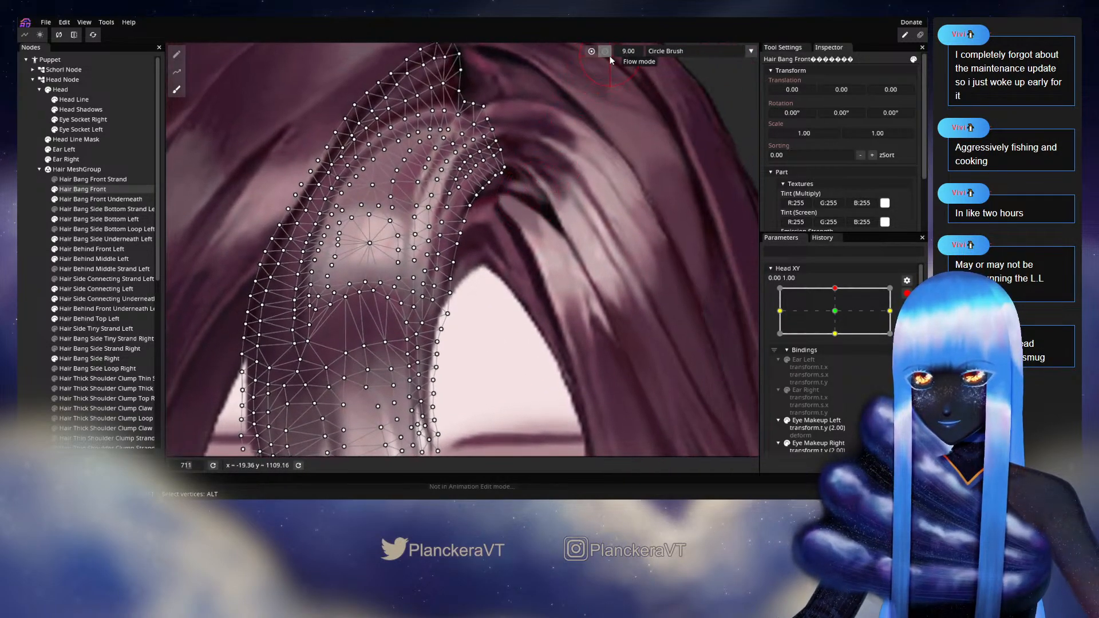
pyautogui.moveTo(620, 53); pyautogui.dragTo(628, 53)
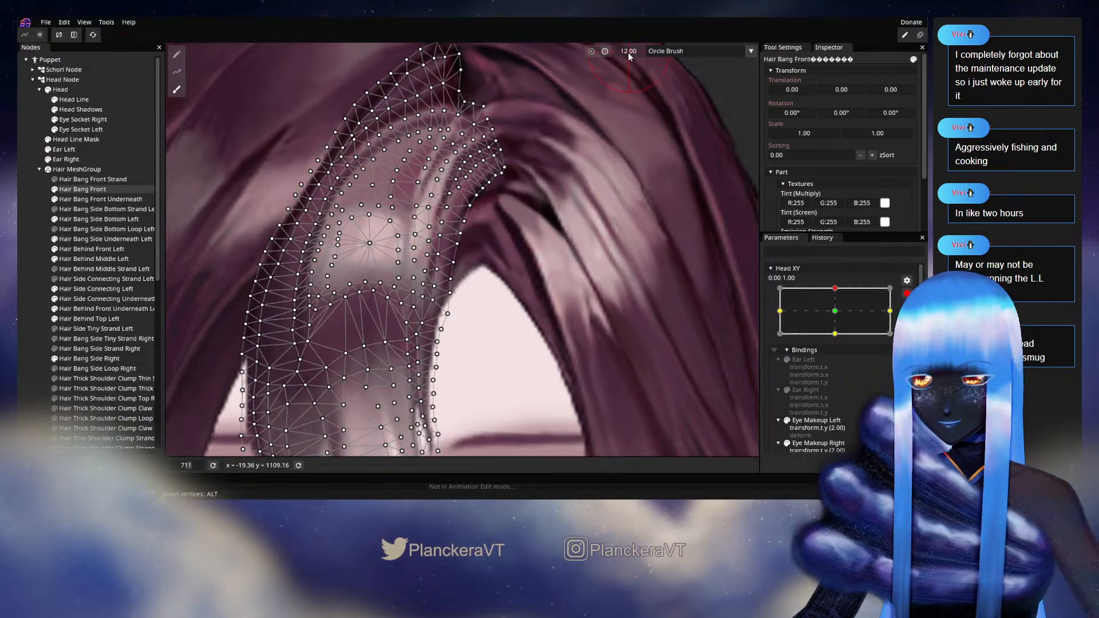
pyautogui.moveTo(527, 254); pyautogui.dragTo(657, 193)
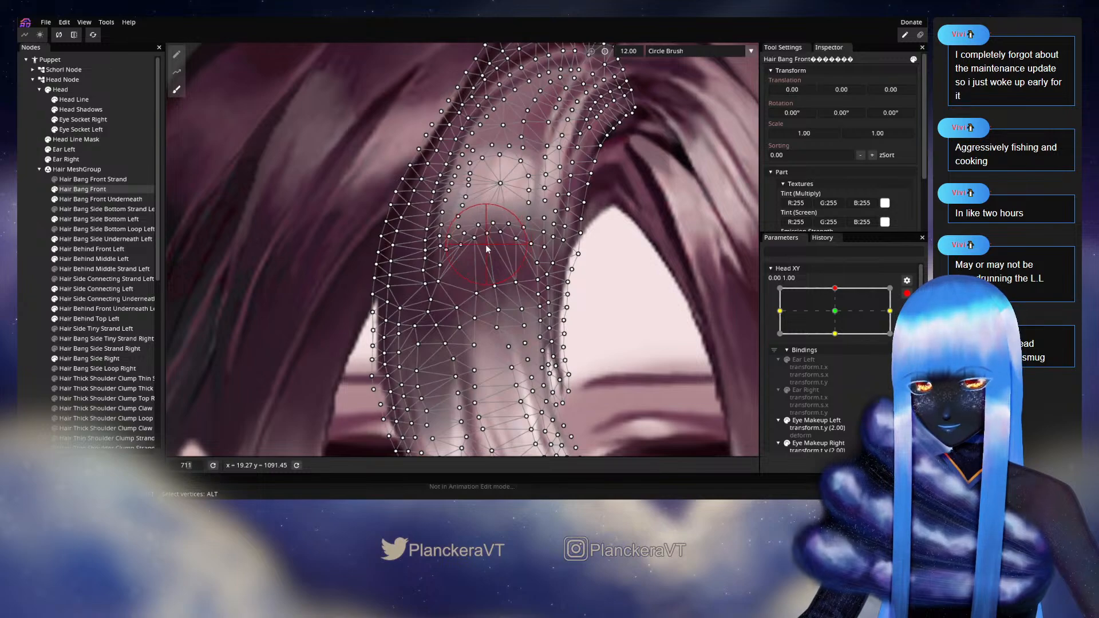
pyautogui.click(19, 277)
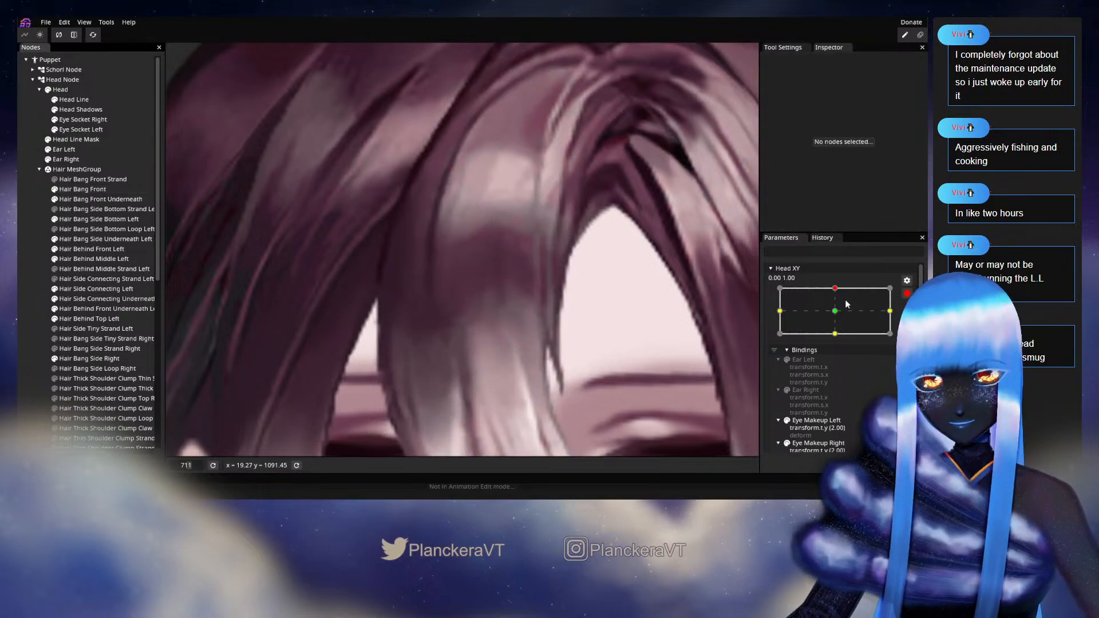
pyautogui.click(907, 293)
pyautogui.moveTo(838, 316); pyautogui.dragTo(847, 340)
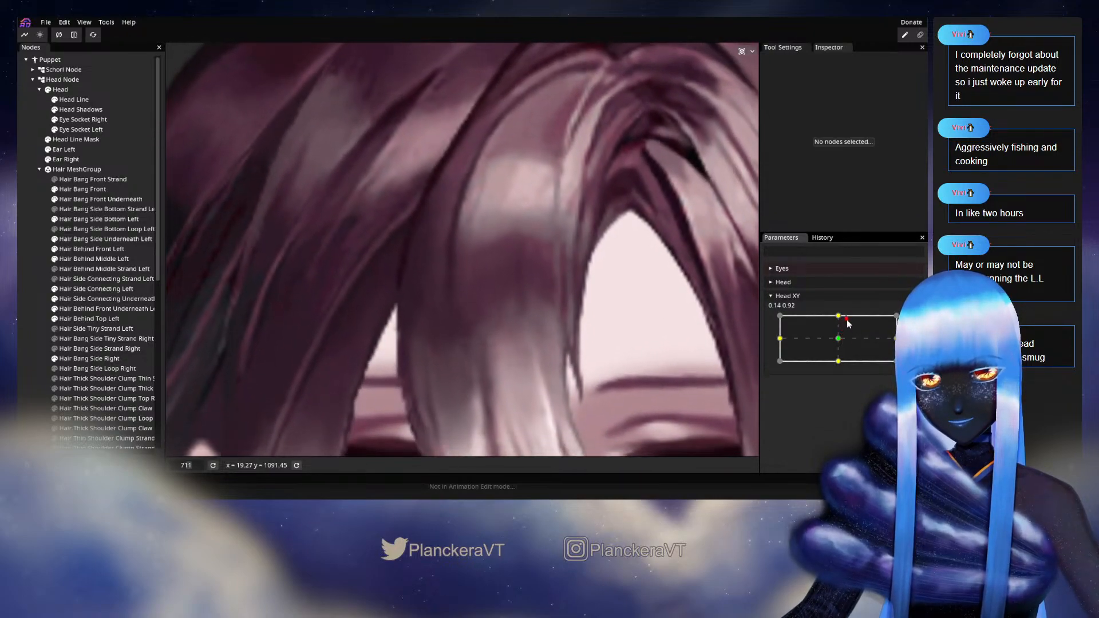
# Check the reshaped bang against the eyes and face while moving Head XY between neutral and head-up
pyautogui.scroll(-3, 631, 371)
pyautogui.scroll(-1, 625, 372)
pyautogui.moveTo(625, 372); pyautogui.dragTo(606, 276)
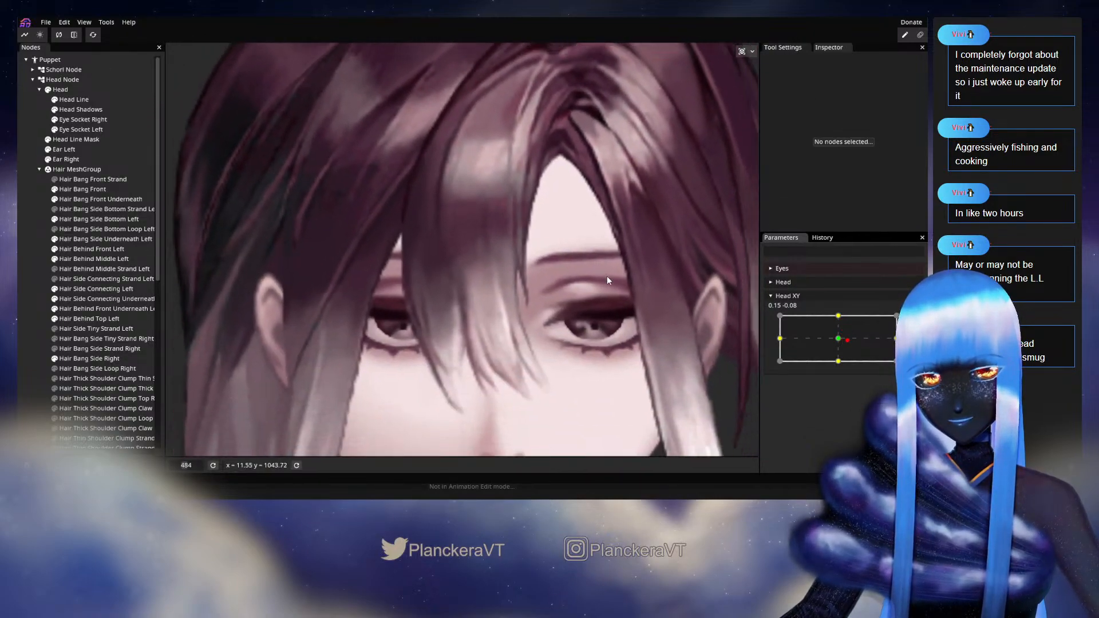
pyautogui.moveTo(832, 330)
pyautogui.mouseDown()
pyautogui.moveTo(844, 322)
pyautogui.moveTo(845, 339)
pyautogui.mouseUp()
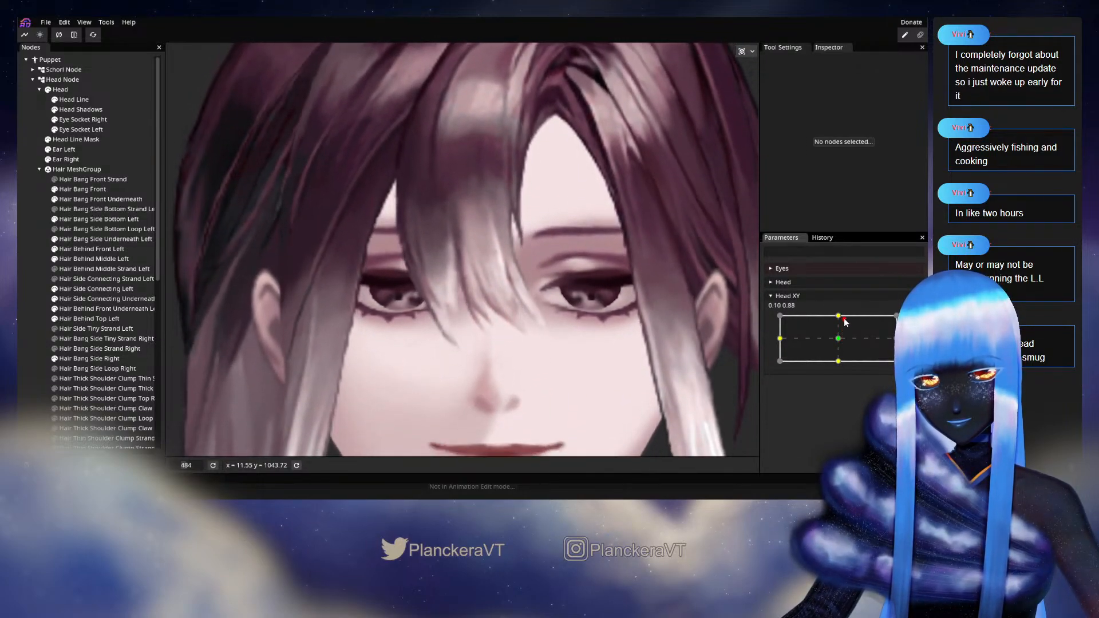
# Nudge individual Hair Bang Front vertices along the dark band's lower edge and left side at Head XY 0.00, 1.00
pyautogui.scroll(5, 424, 263)
pyautogui.scroll(6, 424, 264)
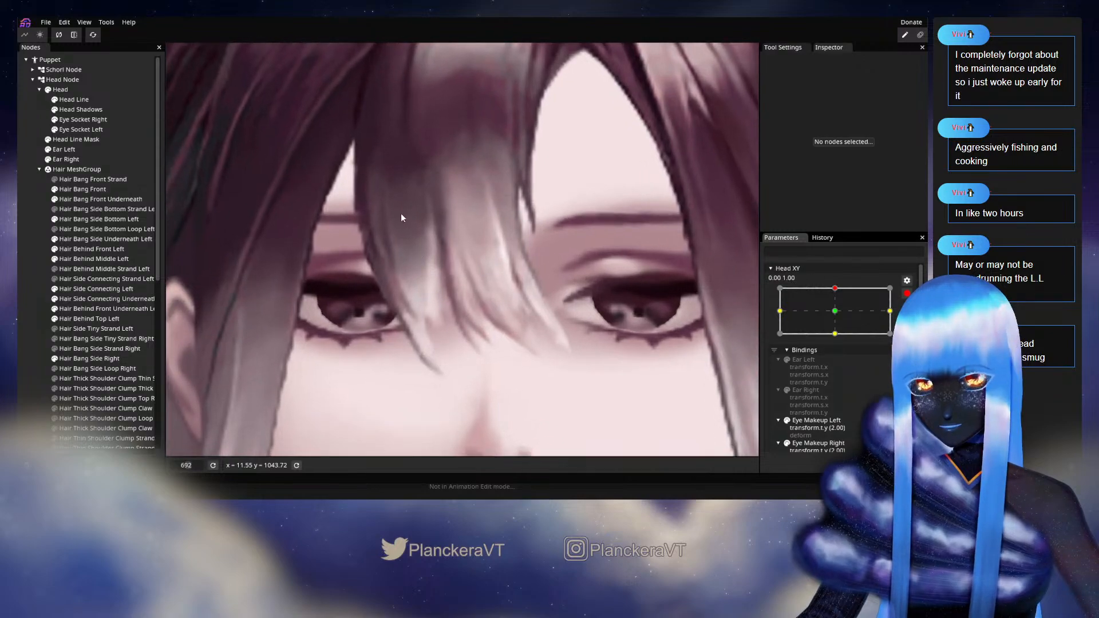
pyautogui.click(80, 190)
pyautogui.scroll(4, 482, 269)
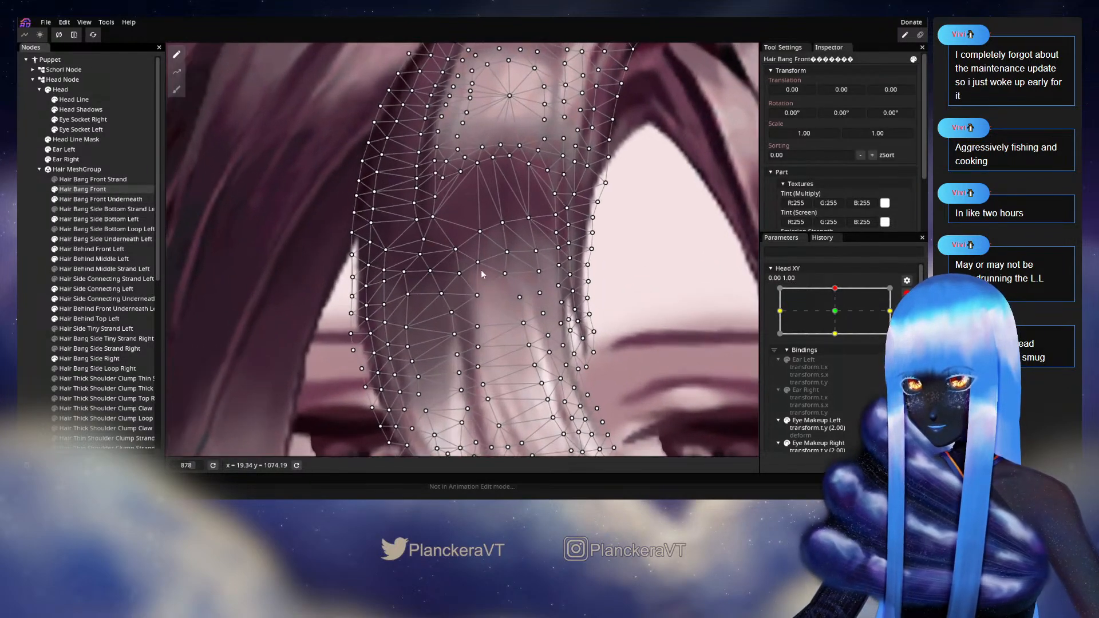
pyautogui.click(506, 253)
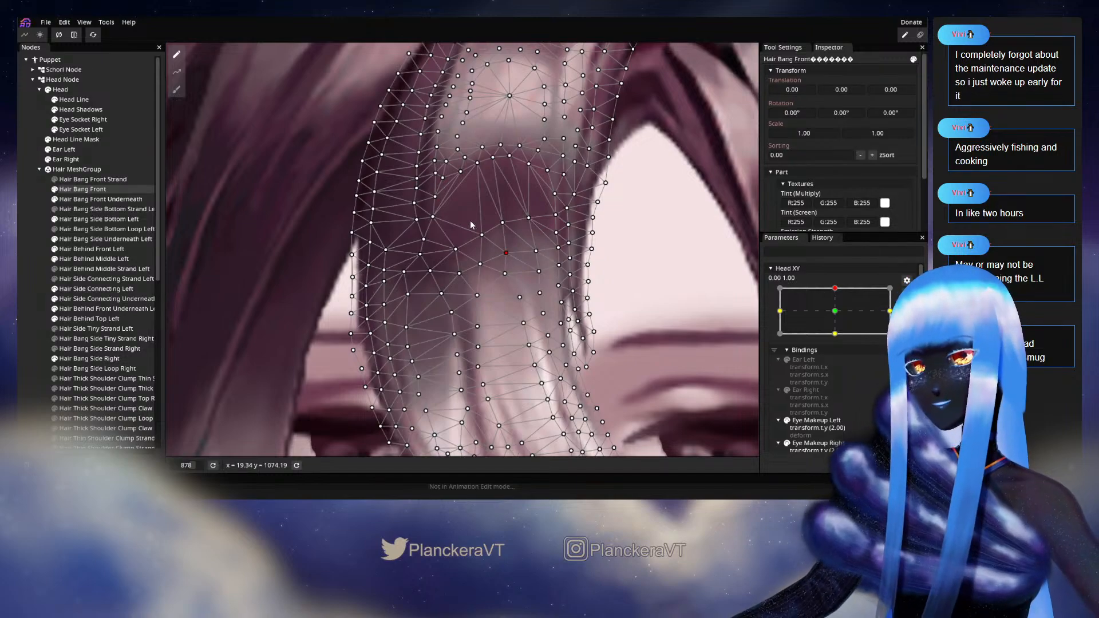
pyautogui.click(430, 270)
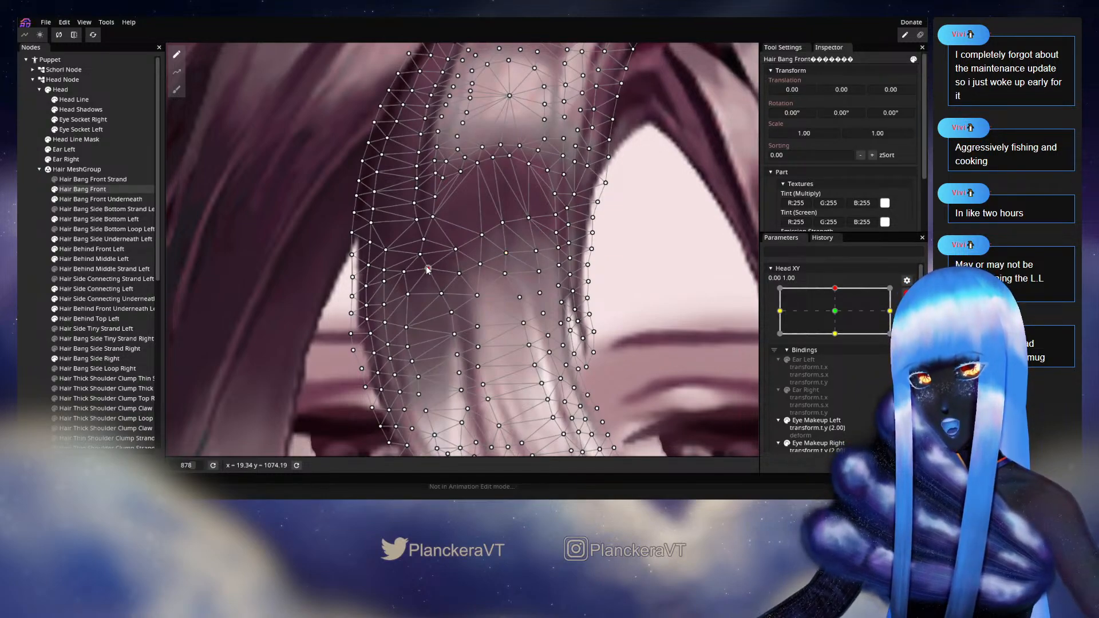
pyautogui.click(441, 294)
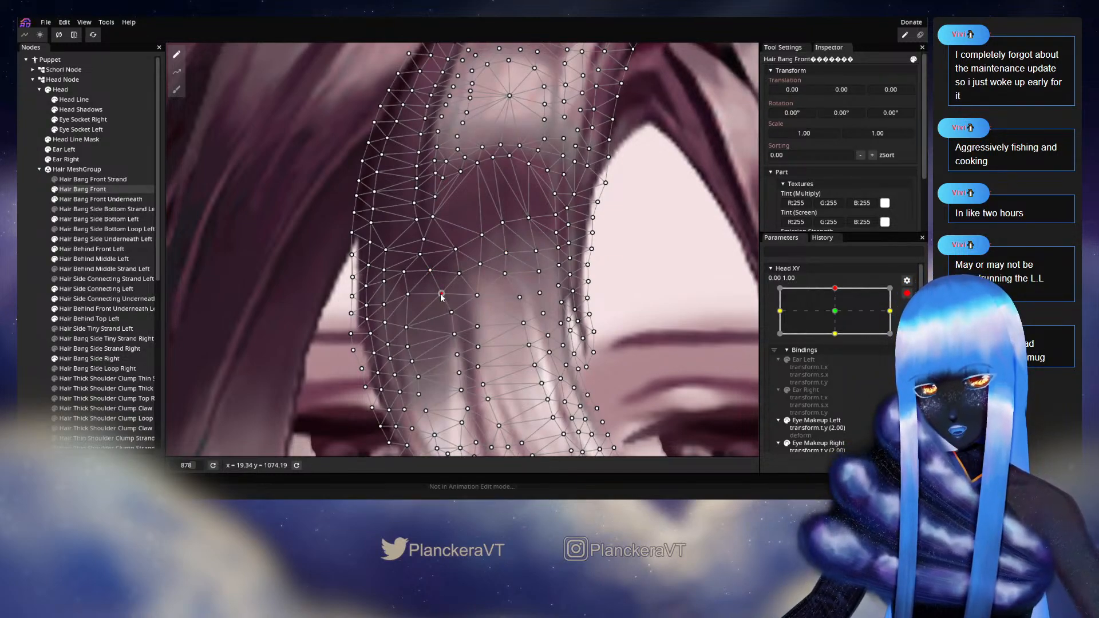
pyautogui.click(408, 294)
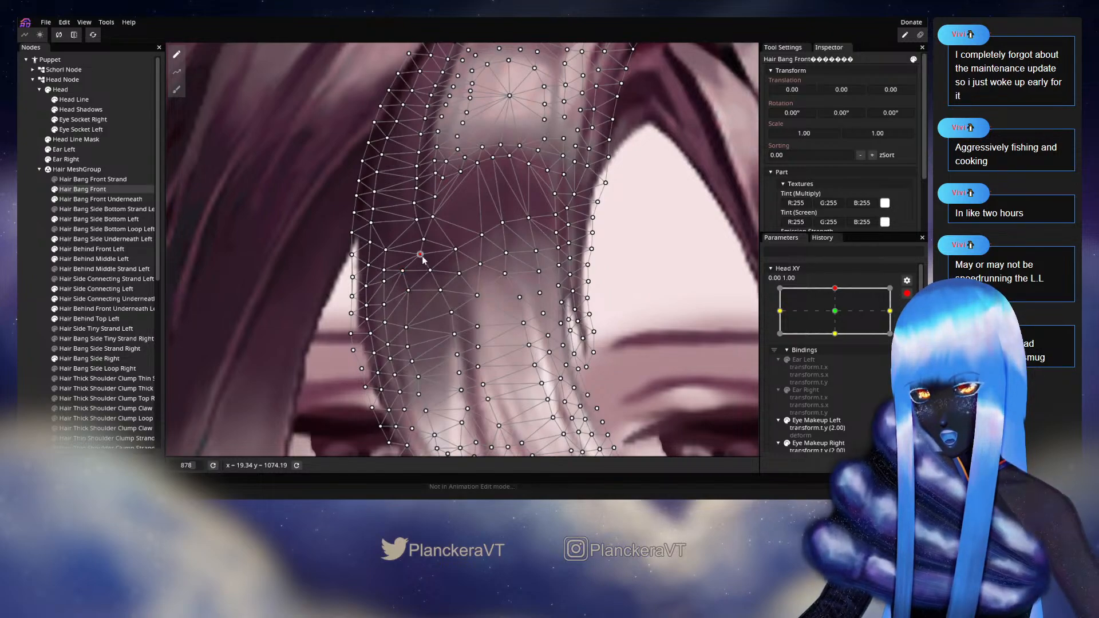
pyautogui.click(53, 281)
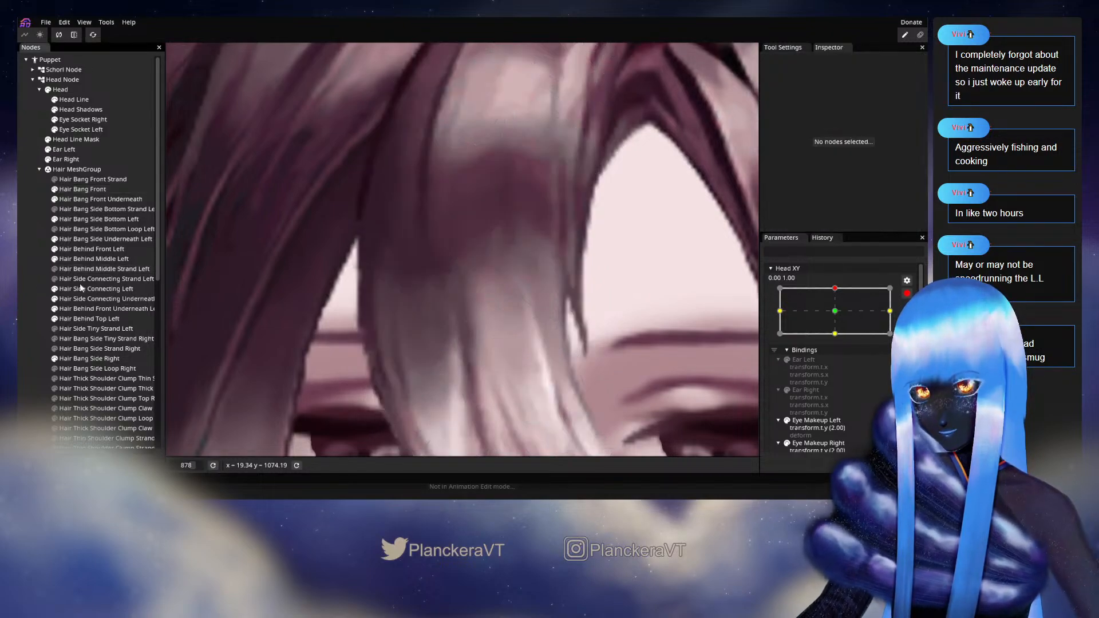
# Preview the reshaped front bang against the eyes while moving Head XY around the head-up pose
pyautogui.scroll(-3, 510, 291)
pyautogui.scroll(-1, 513, 294)
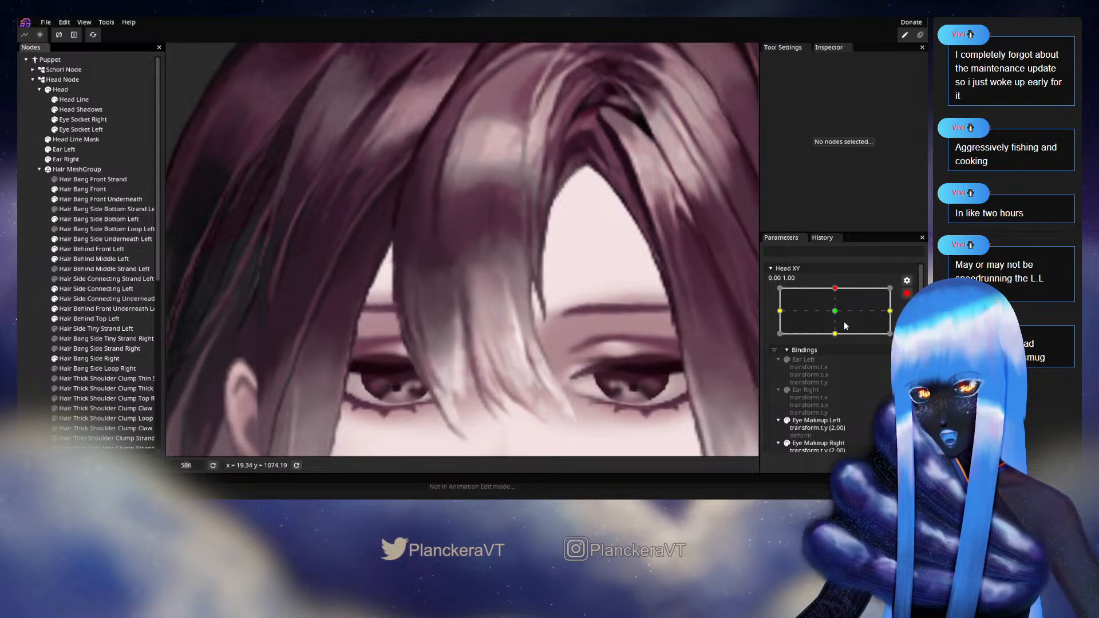
pyautogui.scroll(1, 896, 307)
pyautogui.scroll(-3, 541, 294)
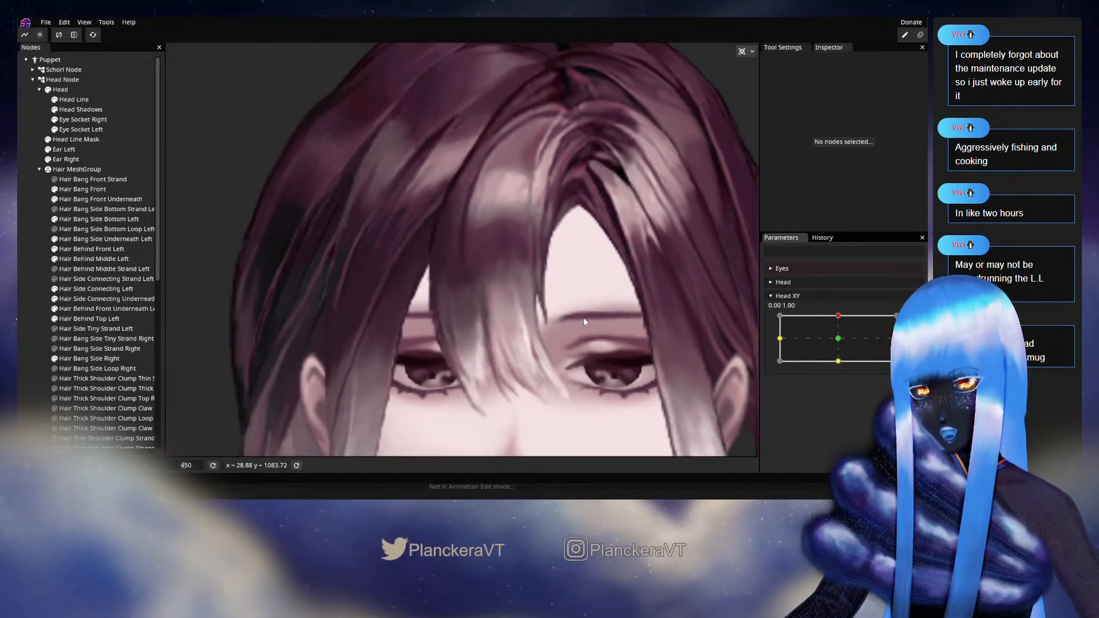
pyautogui.moveTo(836, 331); pyautogui.dragTo(858, 316)
# Reposition the Hair Bang Front vertices where the dark band meets the light centre strand, at Head XY 0.00, 1.00
pyautogui.click(913, 321)
pyautogui.scroll(4, 462, 313)
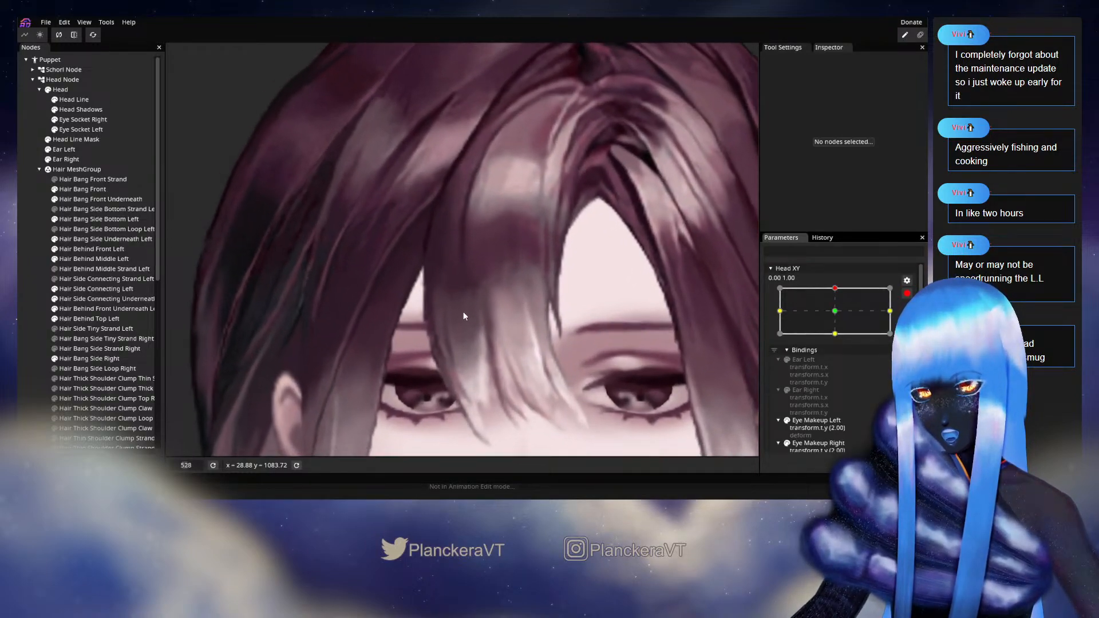
pyautogui.click(81, 189)
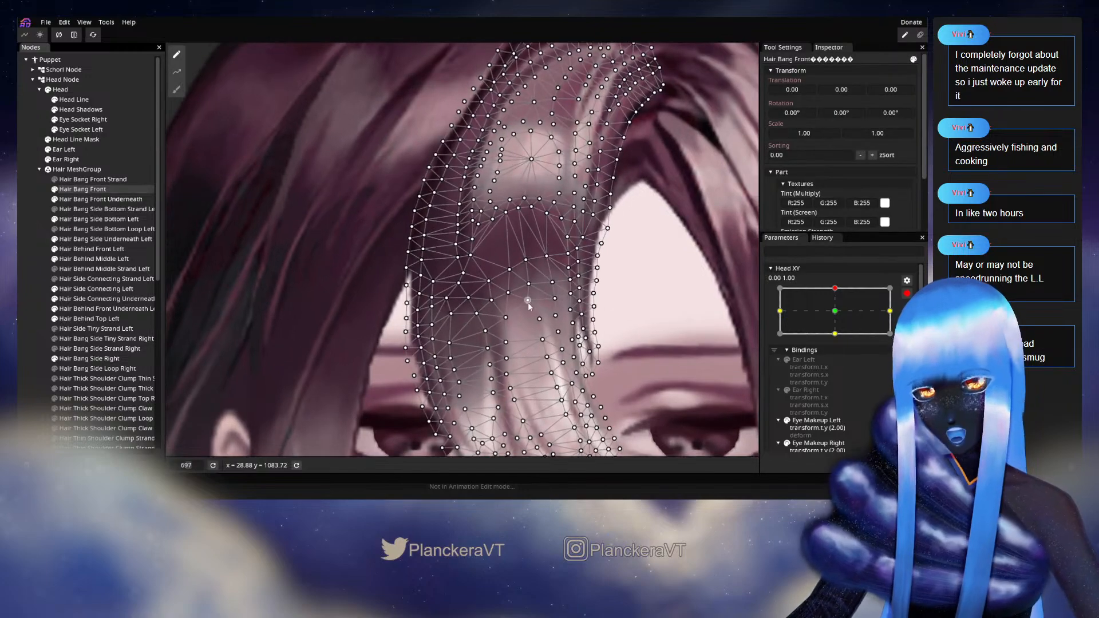
pyautogui.scroll(2, 553, 288)
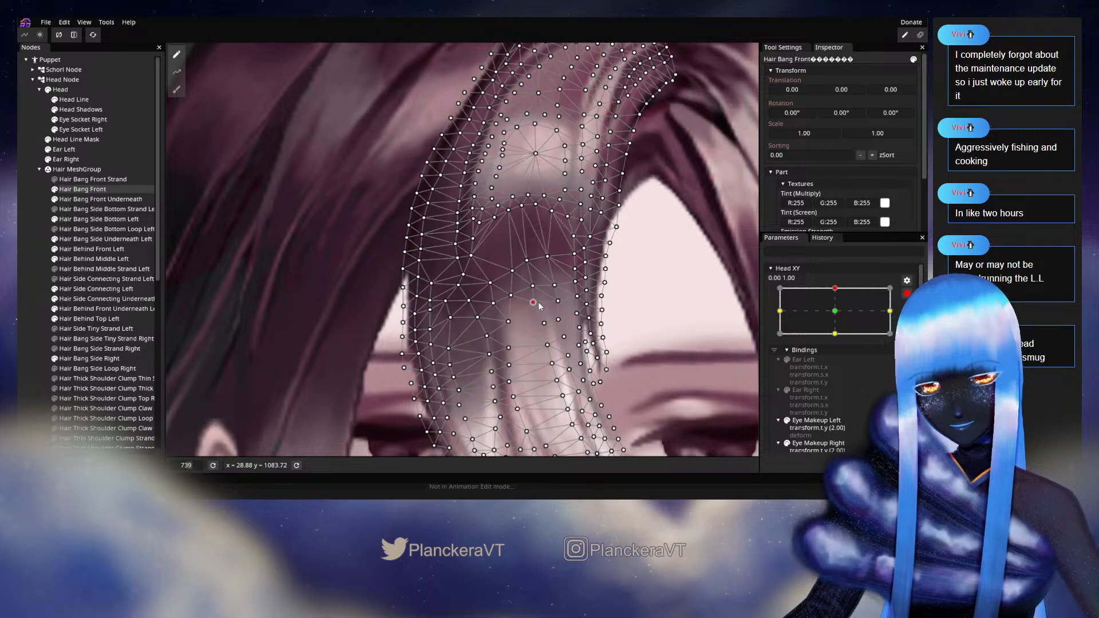
pyautogui.click(554, 285)
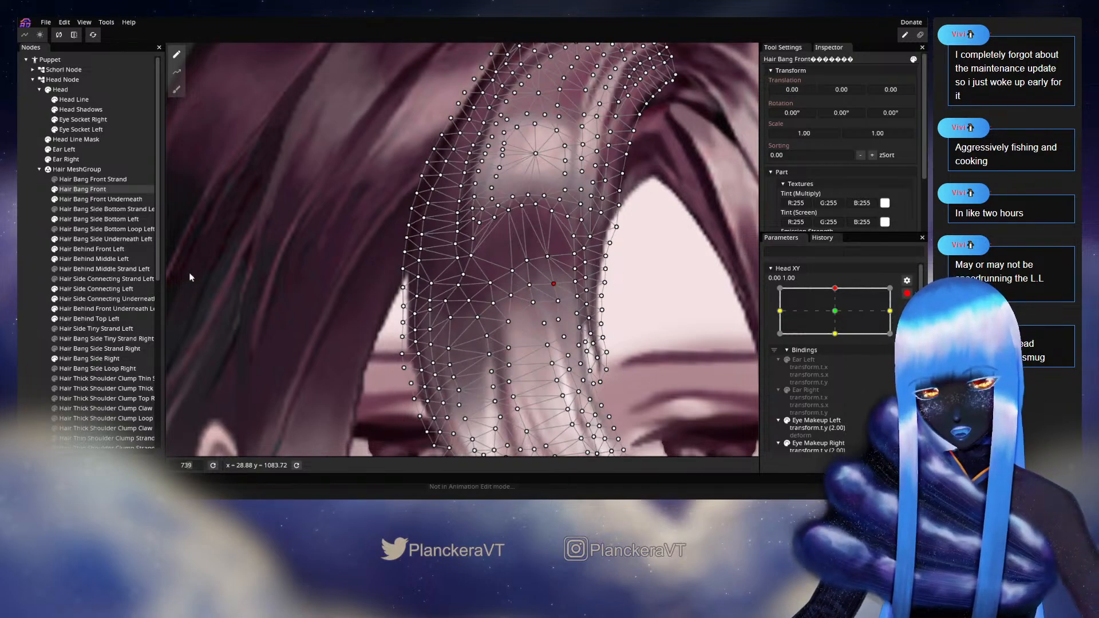
pyautogui.click(527, 315)
pyautogui.scroll(-2, 554, 314)
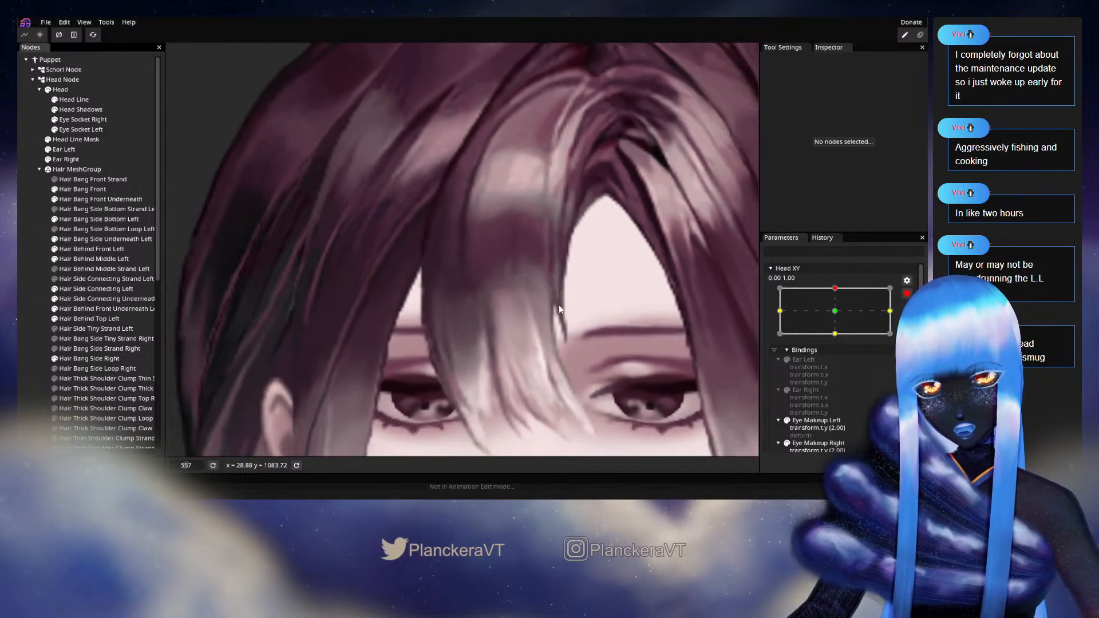
# Save the project and preview the front bang as Head XY moves between near-neutral and head-up
pyautogui.hotkey('ctrl', 's')
pyautogui.moveTo(841, 321); pyautogui.dragTo(838, 340)
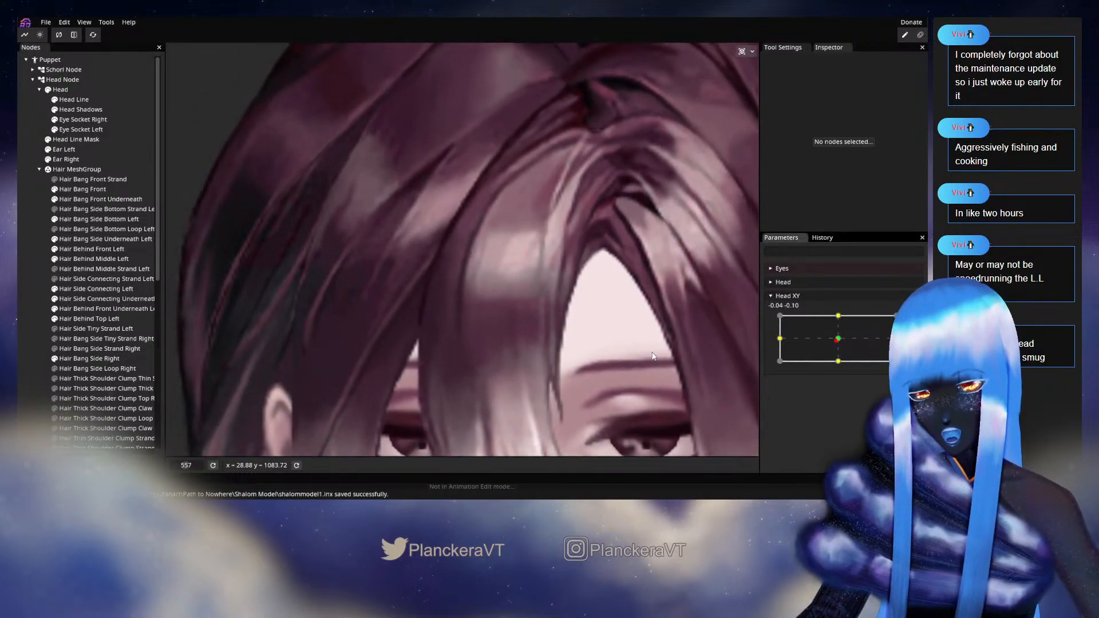
pyautogui.scroll(-2, 654, 356)
pyautogui.moveTo(838, 338); pyautogui.dragTo(837, 312)
# Adjust the Hair Bang Front vertices in the middle of the bang below the dark band, and preview the head-up tilt
pyautogui.scroll(4, 507, 298)
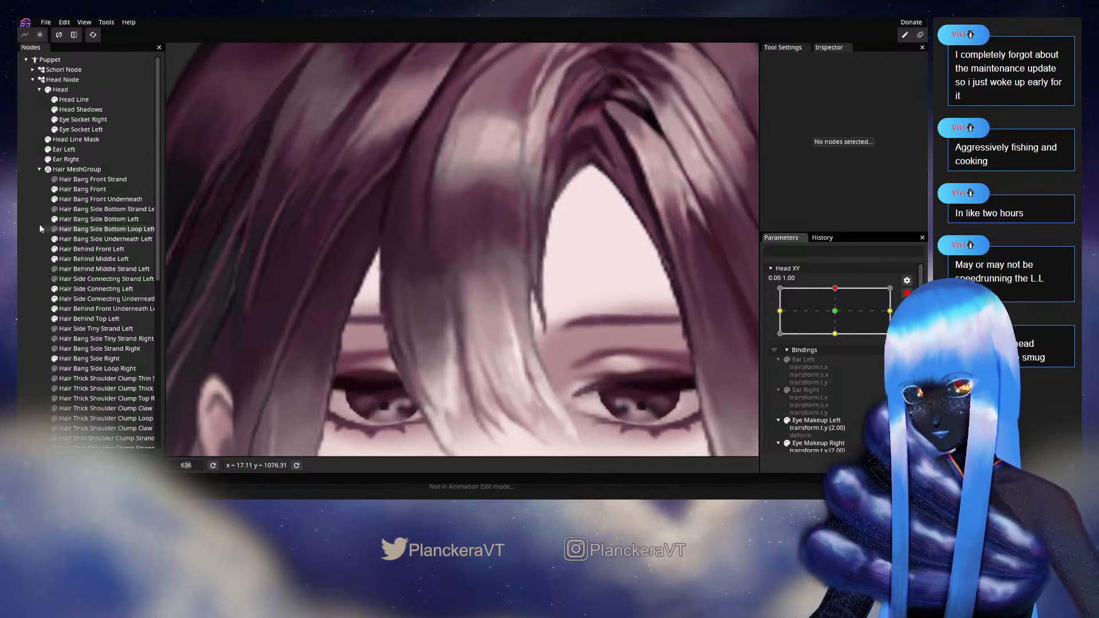
pyautogui.scroll(1, 513, 294)
pyautogui.click(73, 189)
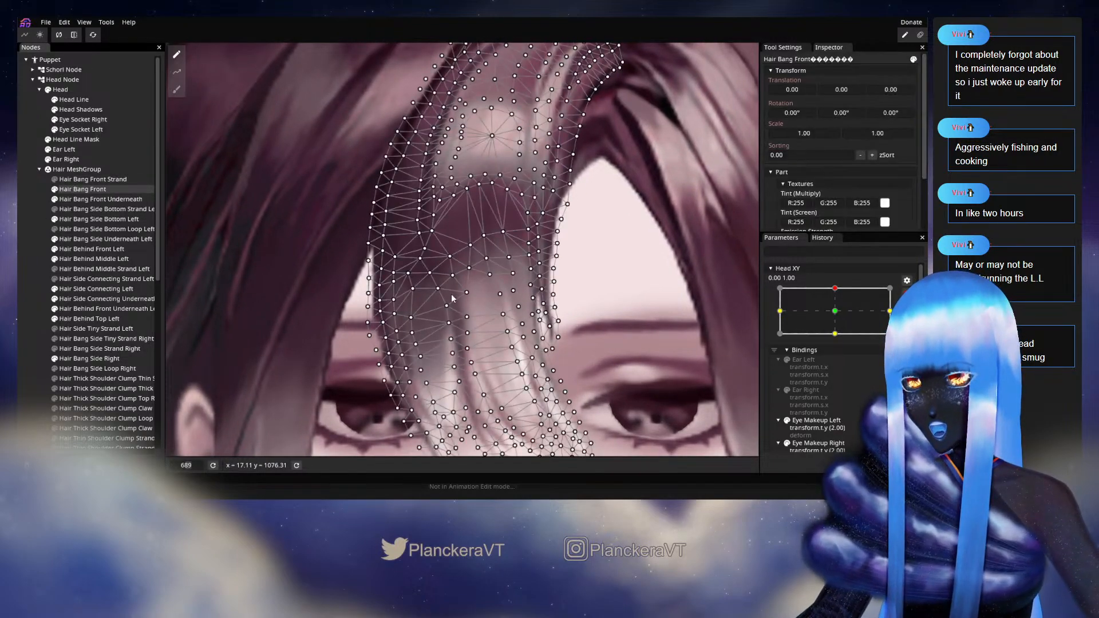
pyautogui.scroll(3, 483, 293)
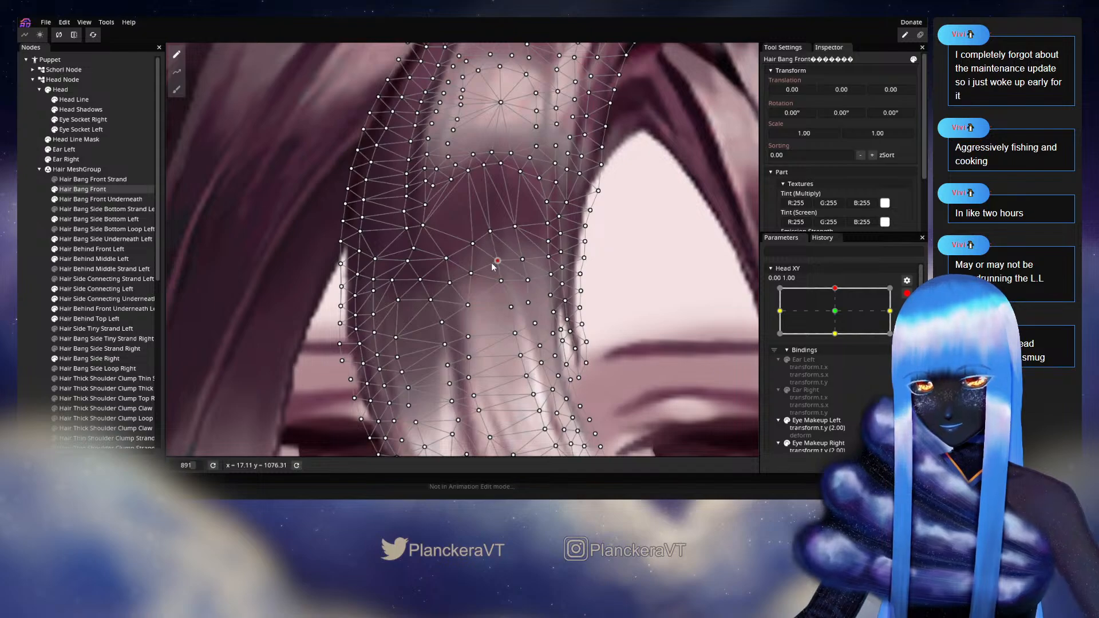
pyautogui.click(491, 231)
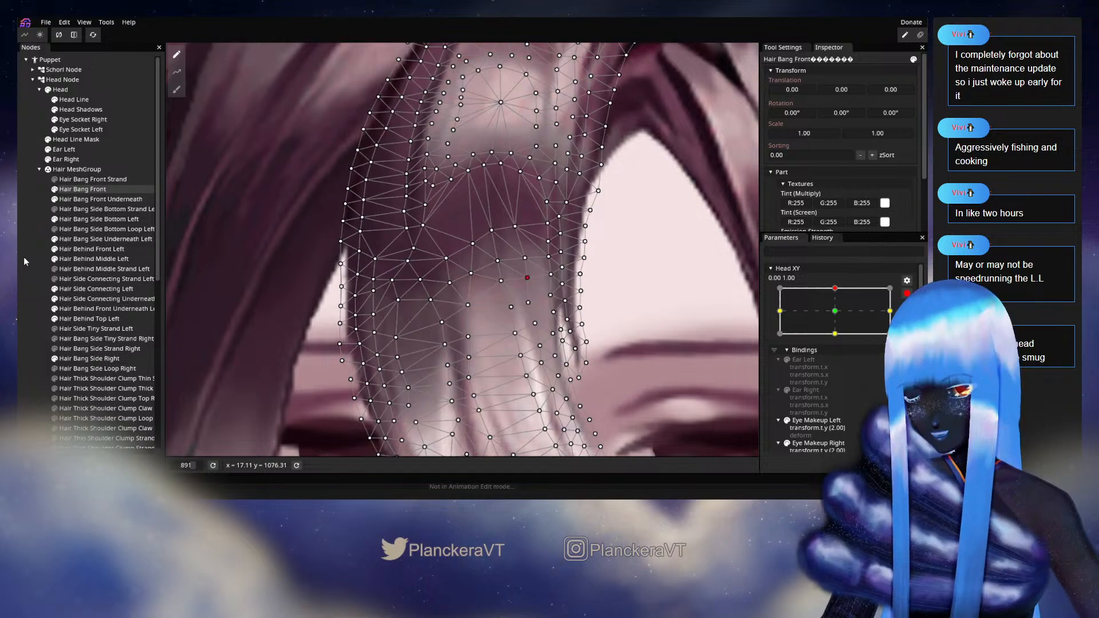
pyautogui.click(527, 321)
pyautogui.scroll(-4, 526, 321)
pyautogui.scroll(-3, 573, 320)
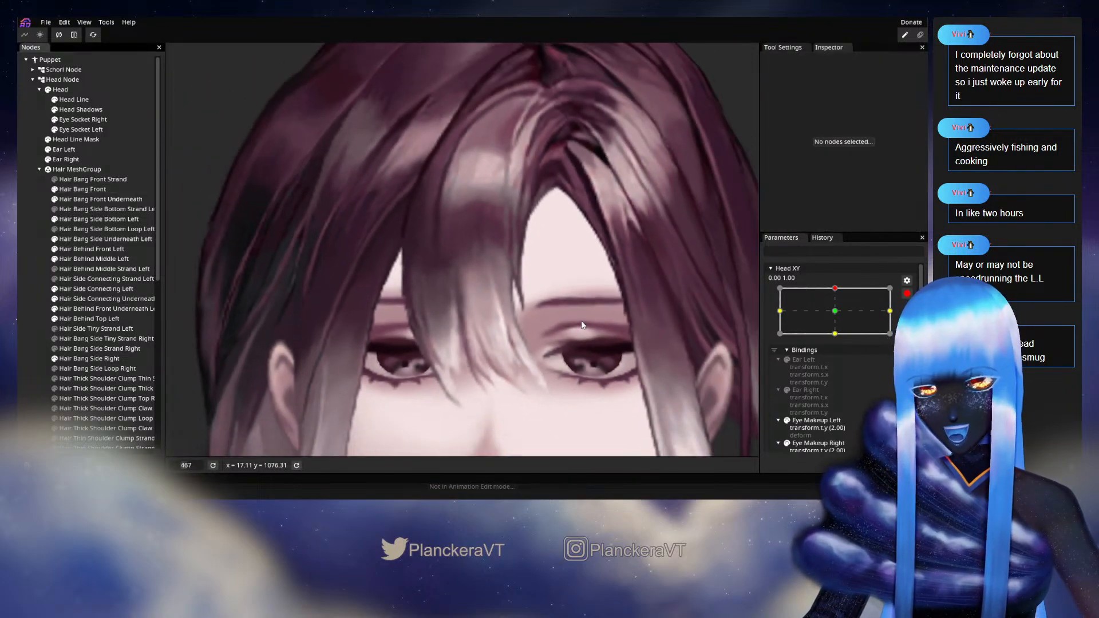
pyautogui.click(908, 293)
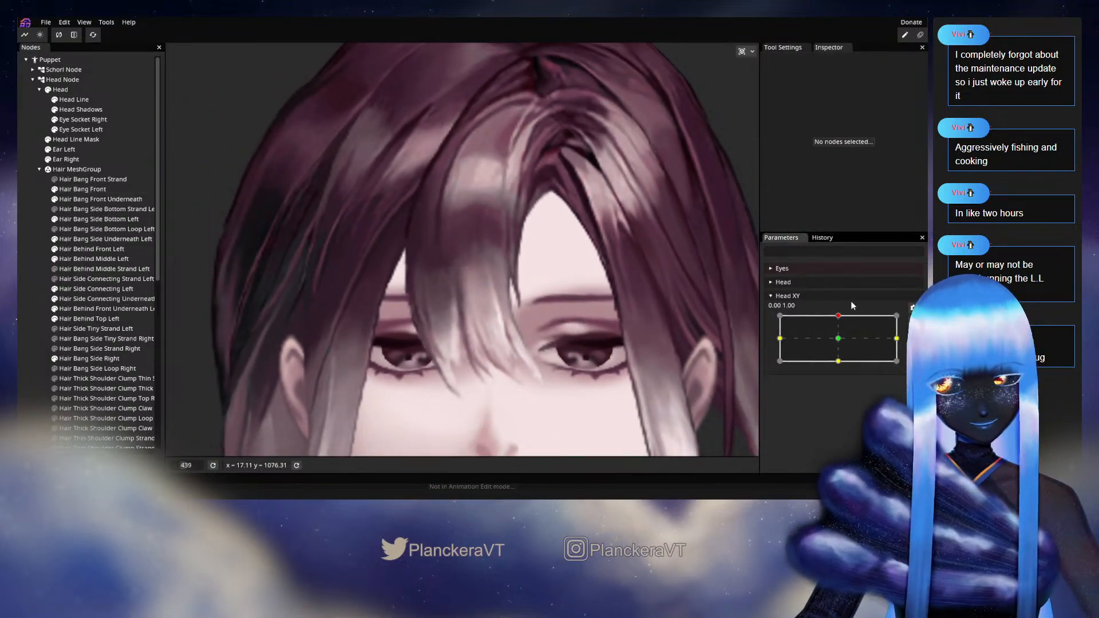
pyautogui.moveTo(838, 316)
pyautogui.mouseDown()
pyautogui.moveTo(838, 339)
pyautogui.moveTo(838, 315)
pyautogui.mouseUp()
# Fine-tune the Hair Bang Front vertices inside the lower dark band for Head XY 0.00, 1.00
pyautogui.click(907, 320)
pyautogui.scroll(5, 466, 267)
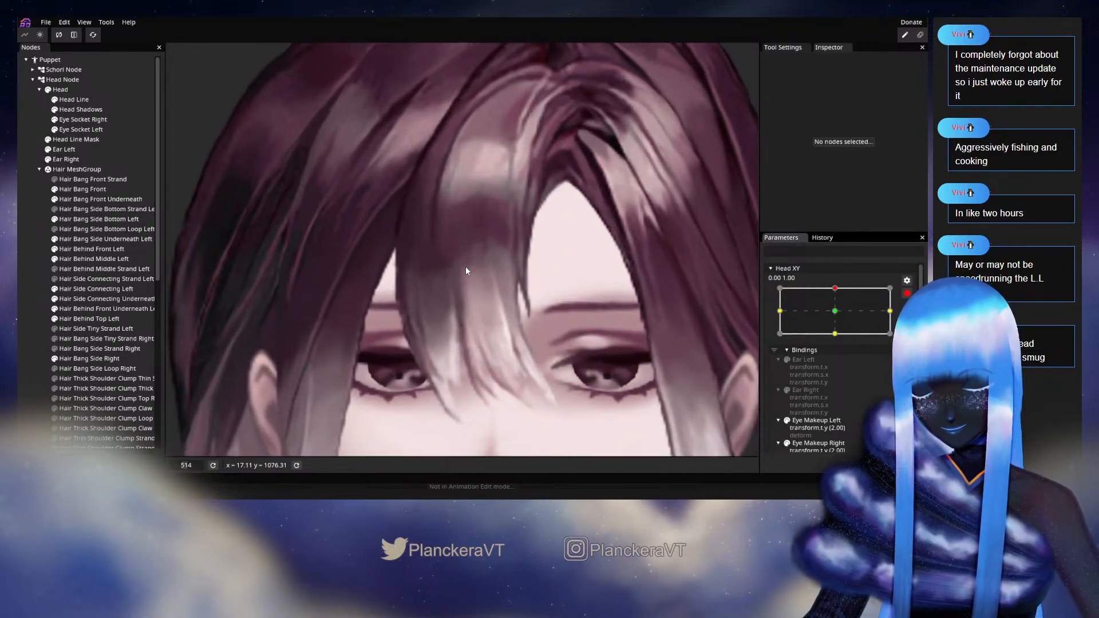
pyautogui.click(105, 189)
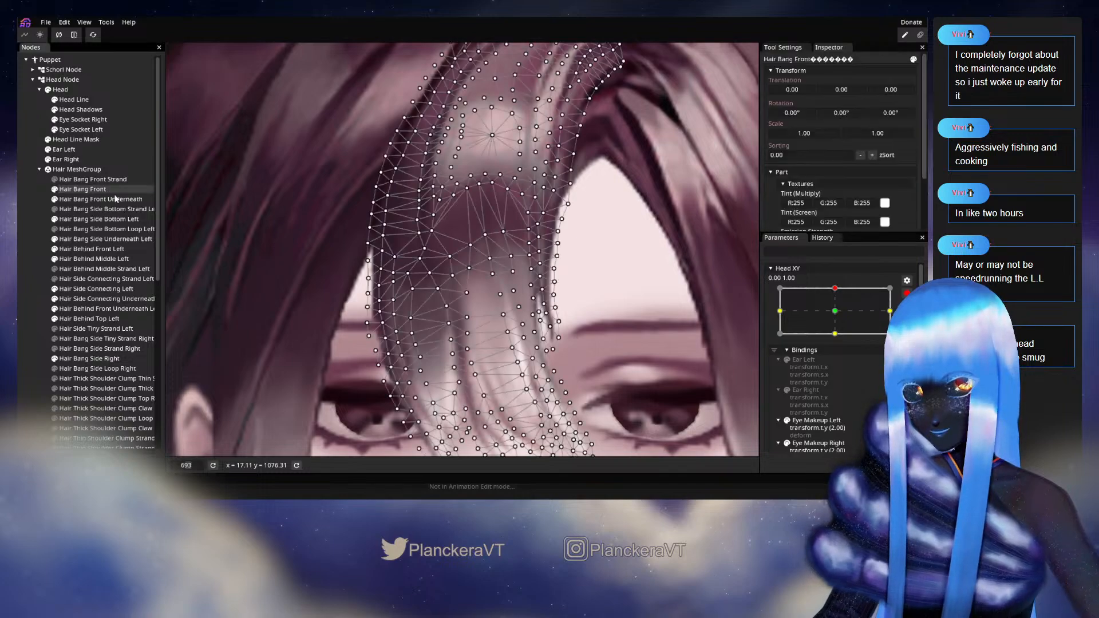
pyautogui.scroll(3, 475, 306)
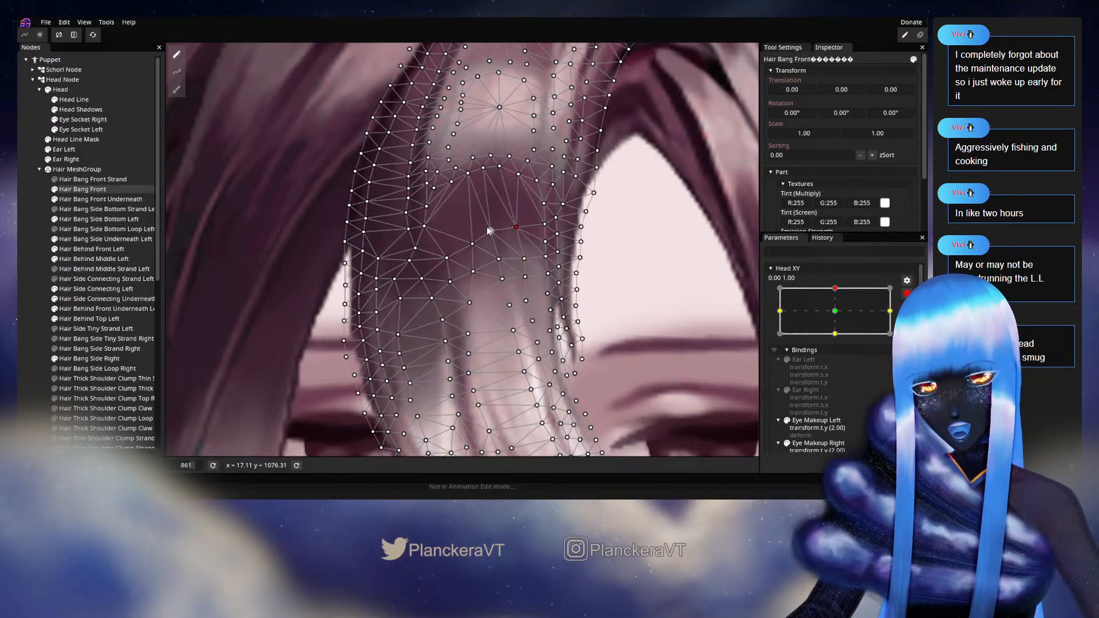
pyautogui.click(311, 218)
pyautogui.scroll(-6, 473, 343)
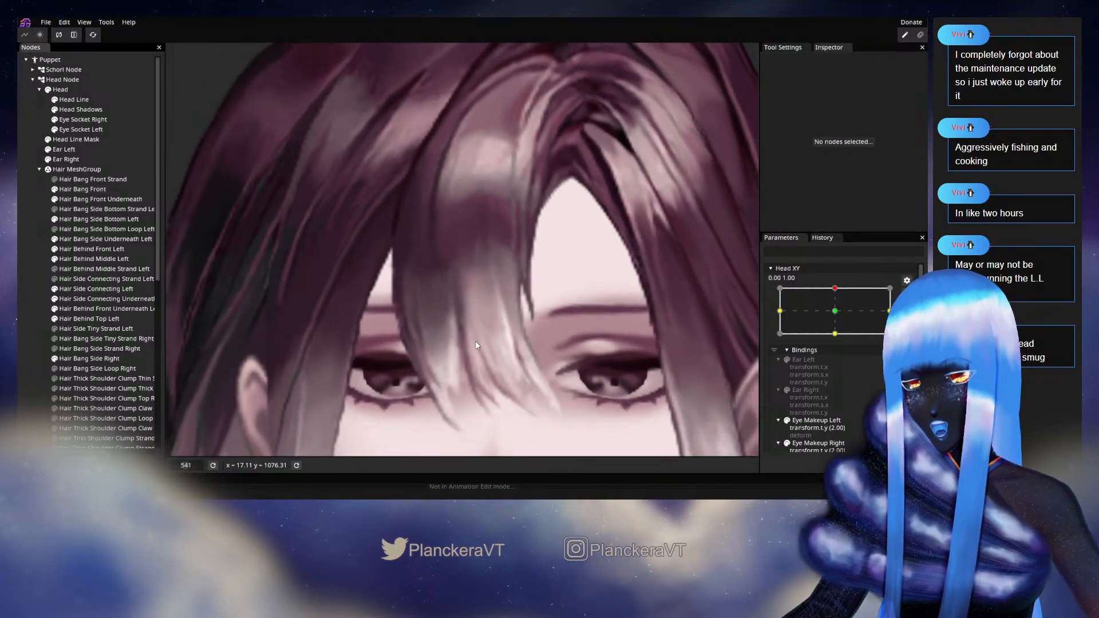
# Compare the whole head and front bang at Head XY 0.00, 0.00 and 0.00, 1.00
pyautogui.scroll(-8, 476, 340)
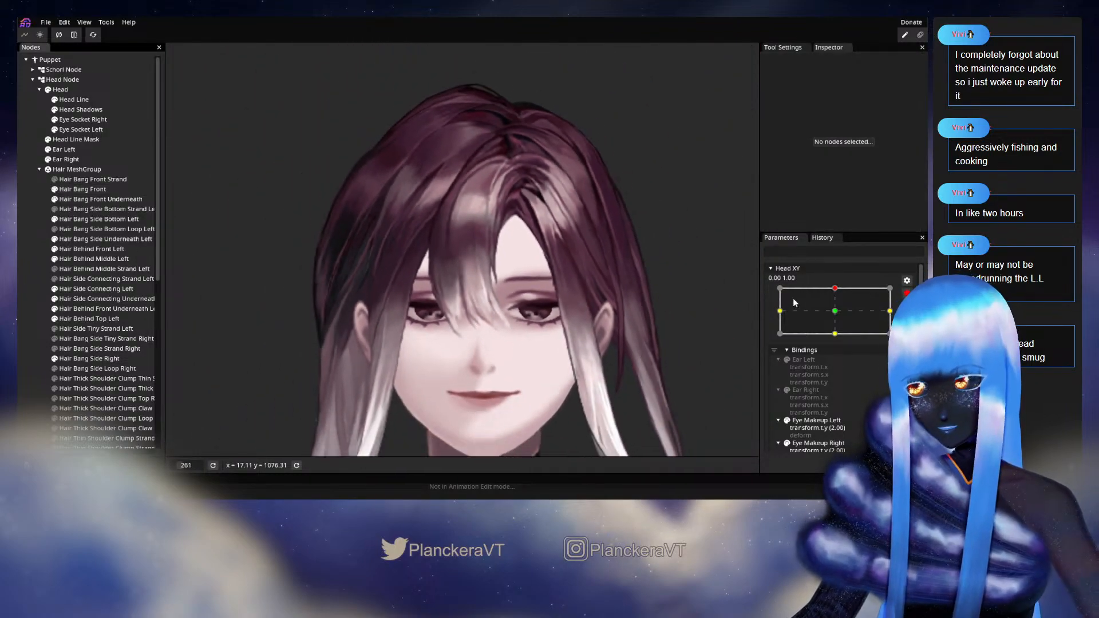
pyautogui.click(835, 311)
pyautogui.scroll(-2, 457, 347)
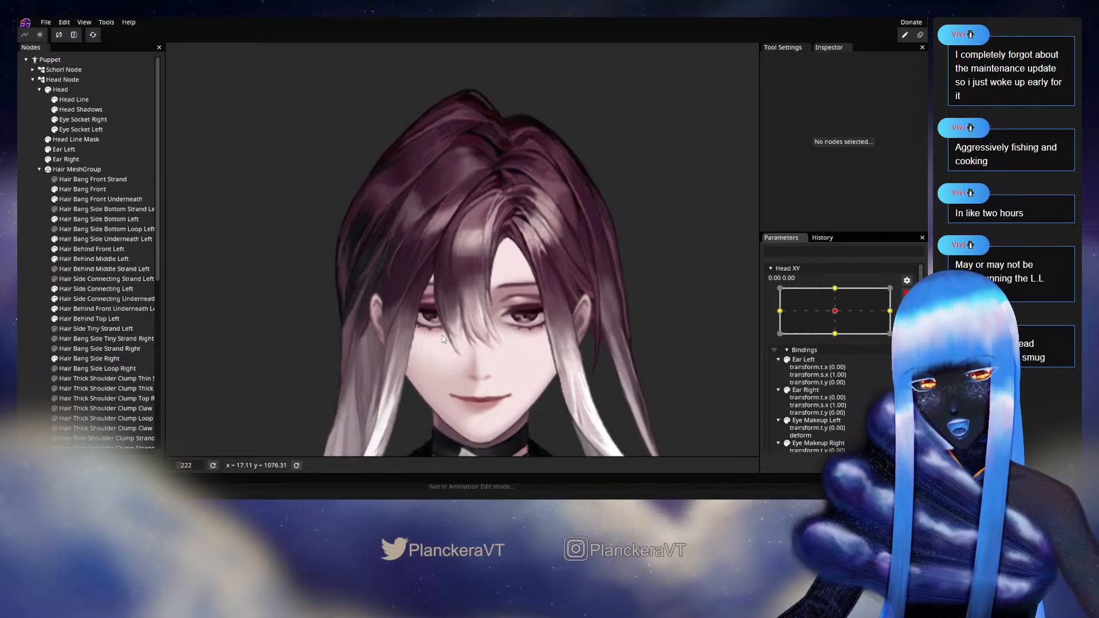
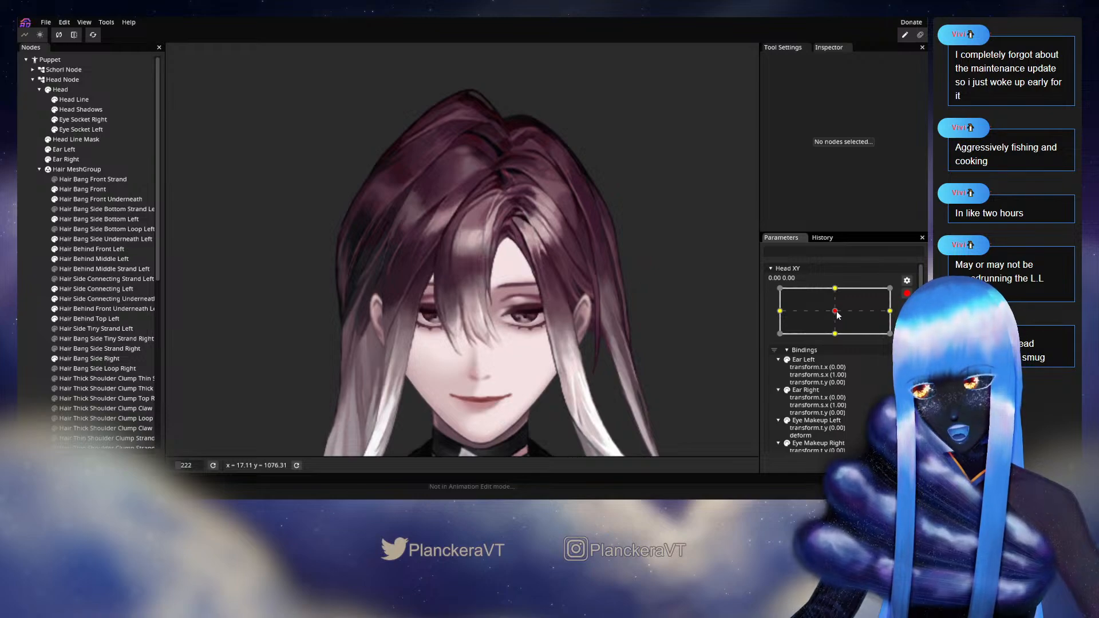
pyautogui.click(835, 288)
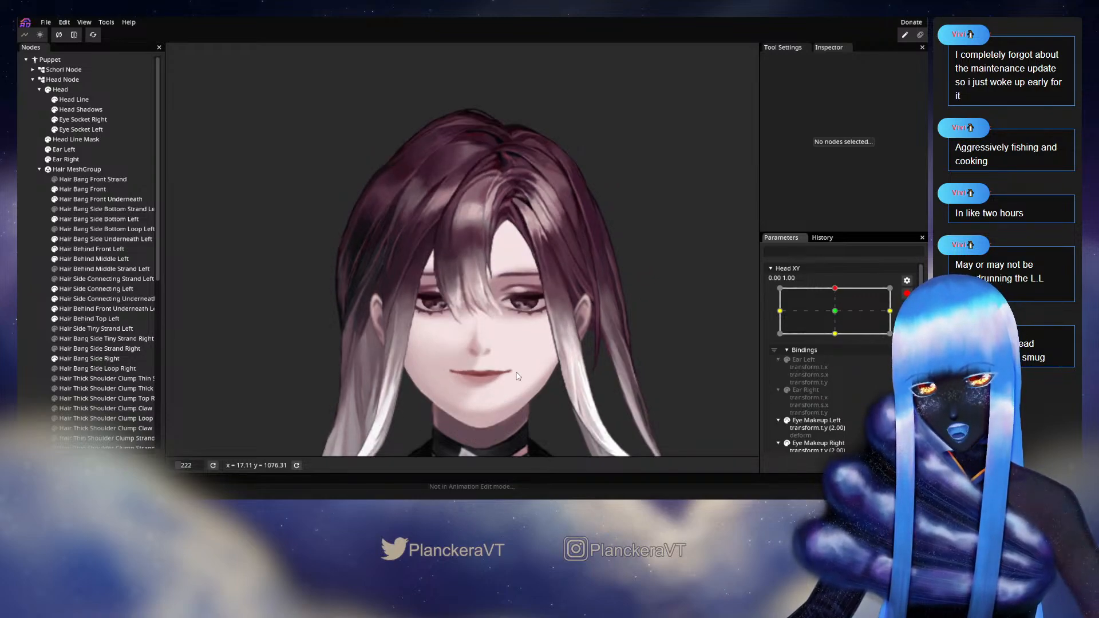
pyautogui.moveTo(517, 375); pyautogui.dragTo(522, 328)
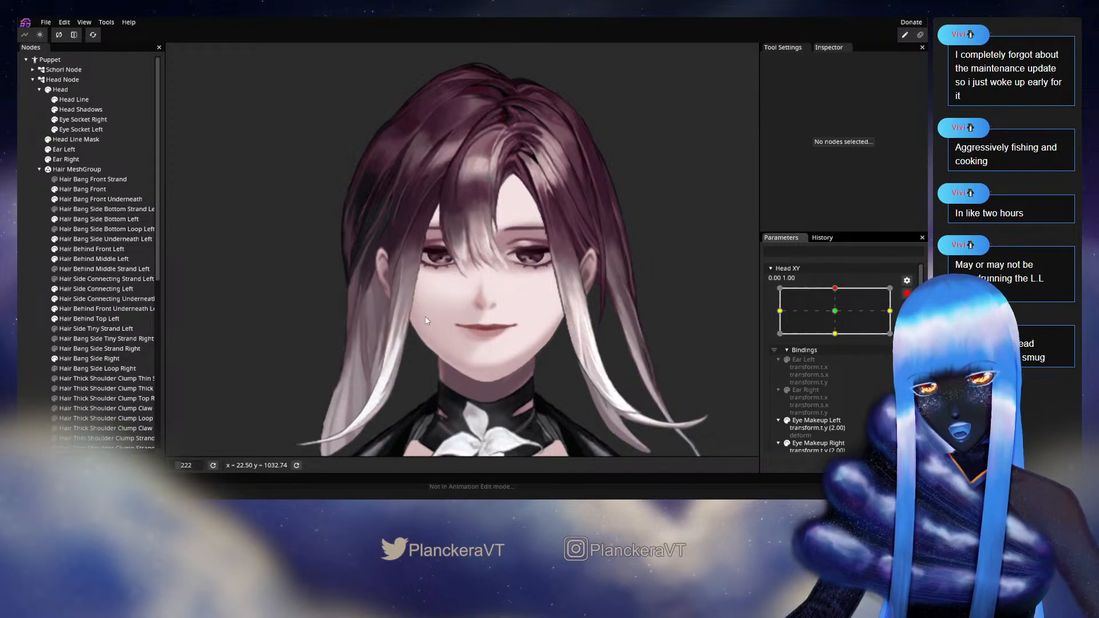
pyautogui.moveTo(526, 284); pyautogui.dragTo(521, 327)
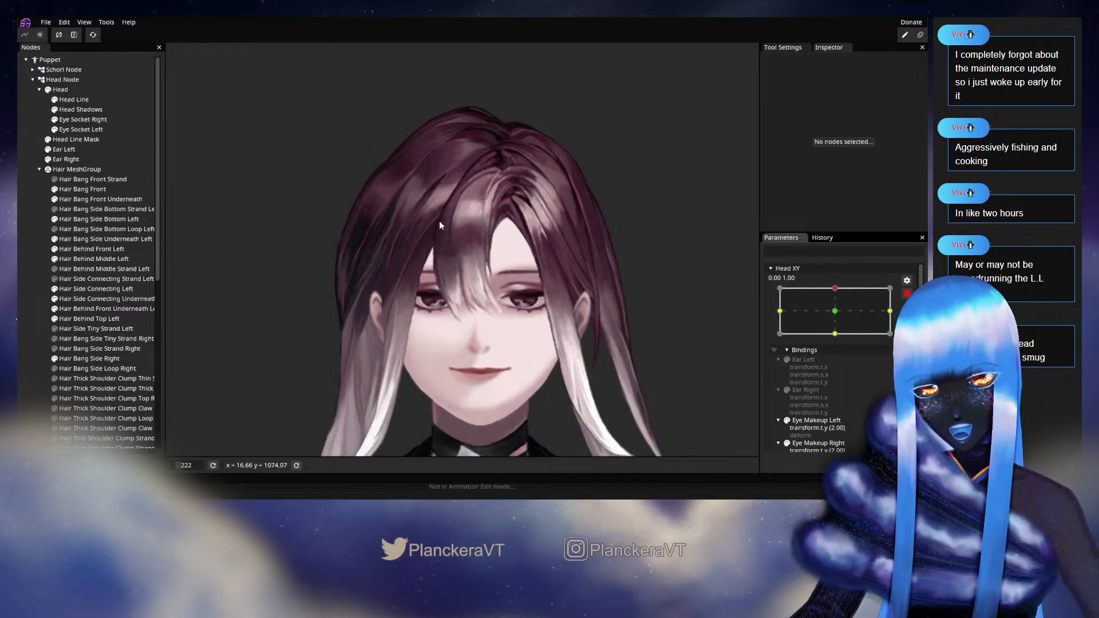
# Check the hair at Head XY 0.00, -1.00 against 0.00, 1.00, and preview the head-up pose with the parameter disarmed
pyautogui.moveTo(837, 302); pyautogui.dragTo(832, 339)
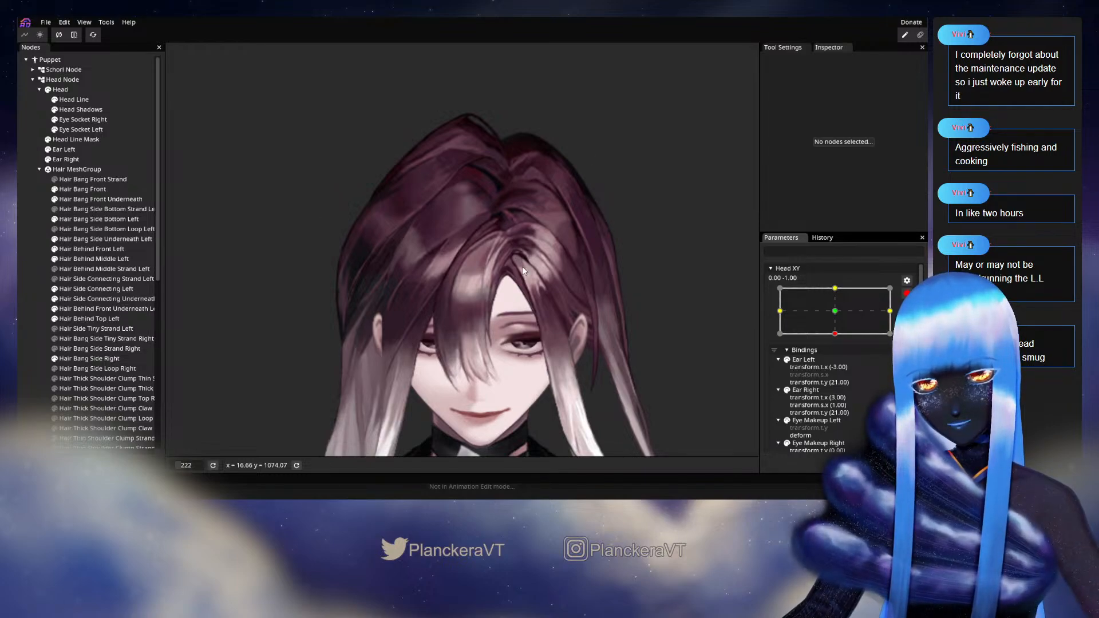
pyautogui.moveTo(809, 297); pyautogui.dragTo(839, 282)
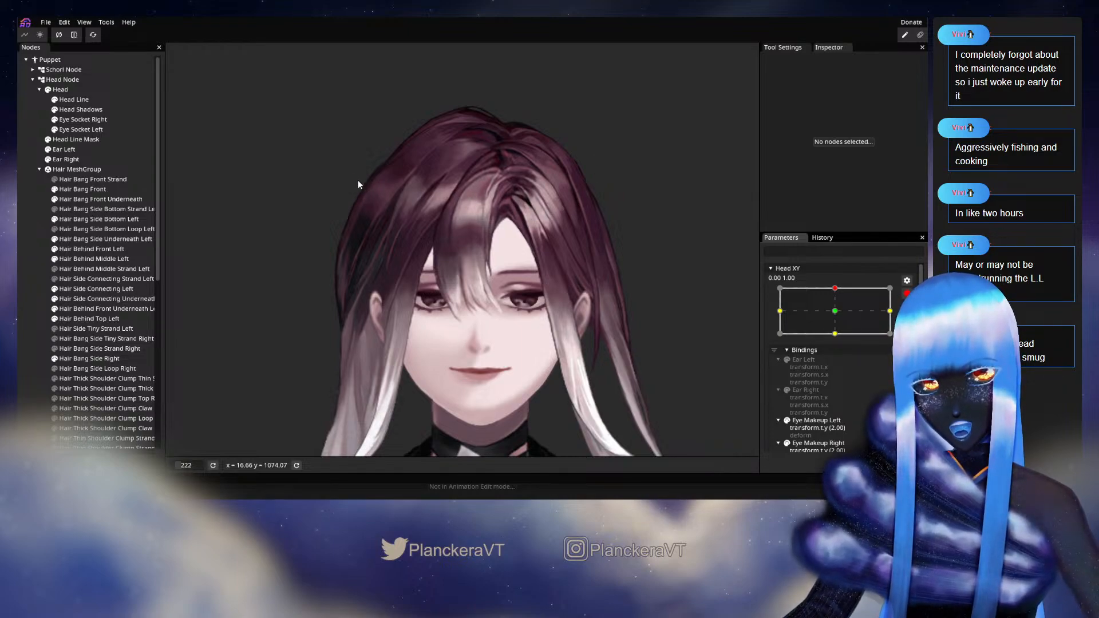
pyautogui.moveTo(722, 265); pyautogui.dragTo(729, 285)
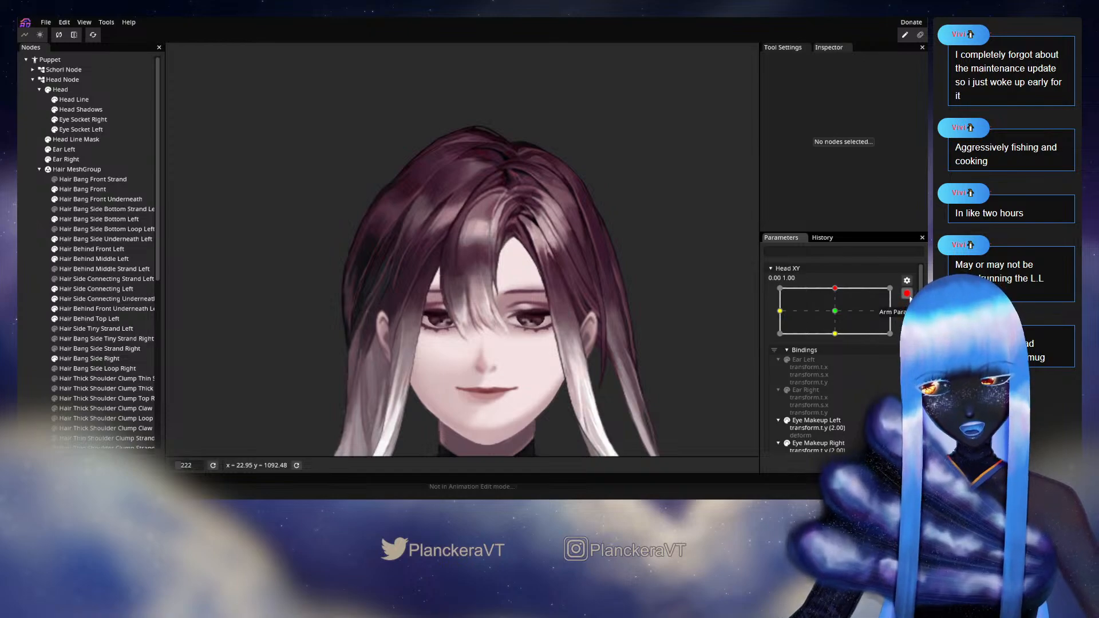
pyautogui.scroll(2, 846, 317)
pyautogui.click(842, 318)
pyautogui.moveTo(842, 318); pyautogui.dragTo(837, 315)
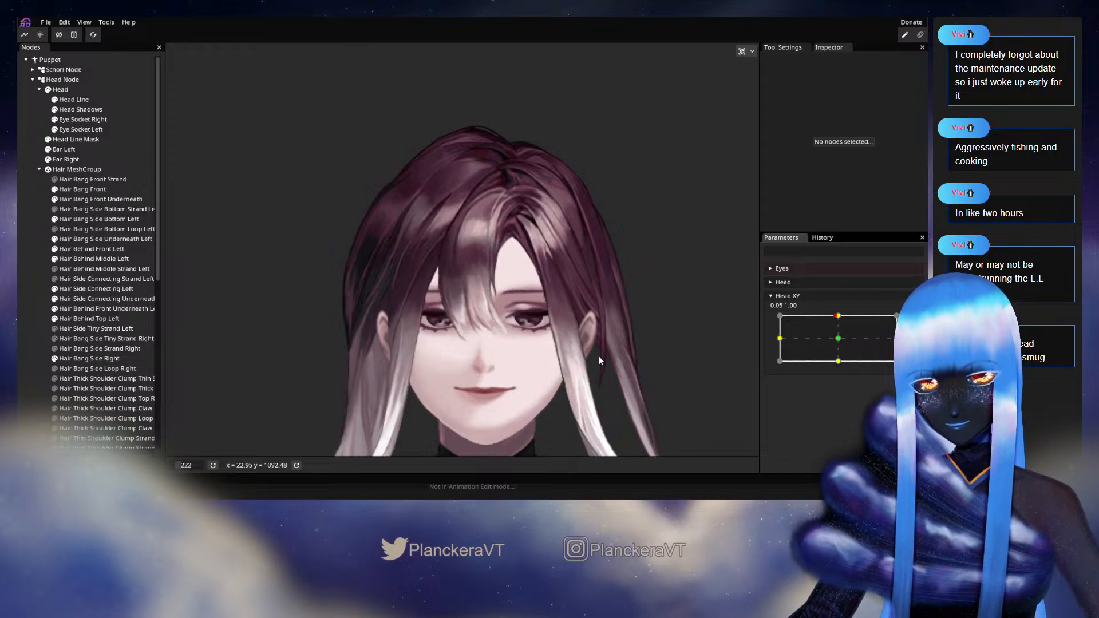
# Arm Head XY at 0.00, 1.00 and nudge the Hair Bang Front vertices left of the dark band upward with the size 12 Circle Brush
pyautogui.scroll(3, 576, 337)
pyautogui.moveTo(837, 316)
pyautogui.mouseDown()
pyautogui.moveTo(839, 343)
pyautogui.moveTo(839, 315)
pyautogui.mouseUp()
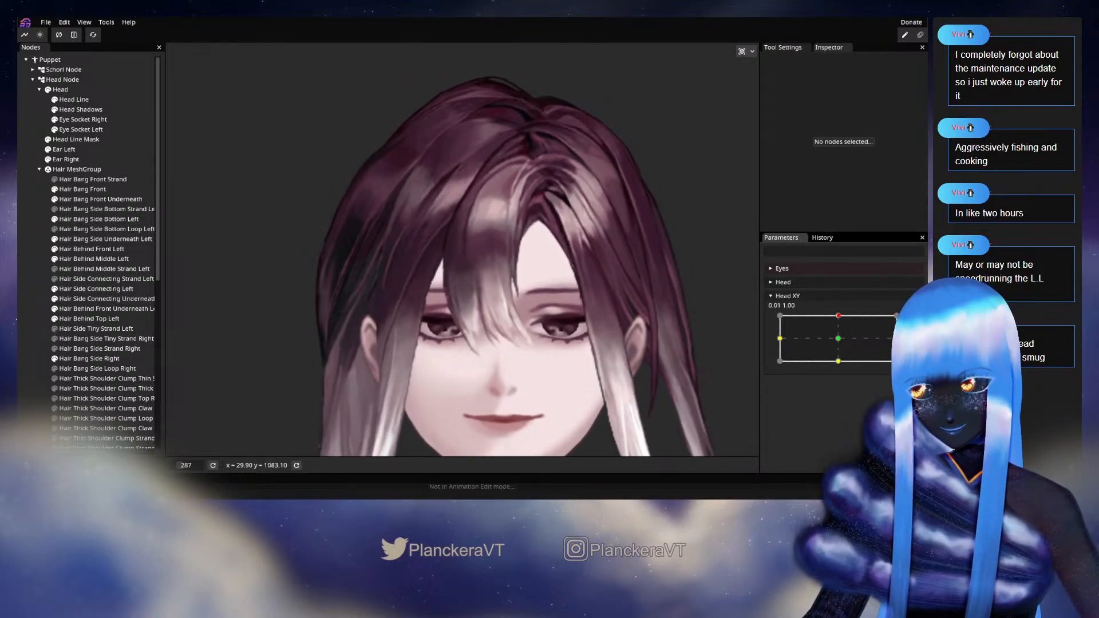
pyautogui.click(914, 320)
pyautogui.scroll(4, 607, 308)
pyautogui.click(122, 189)
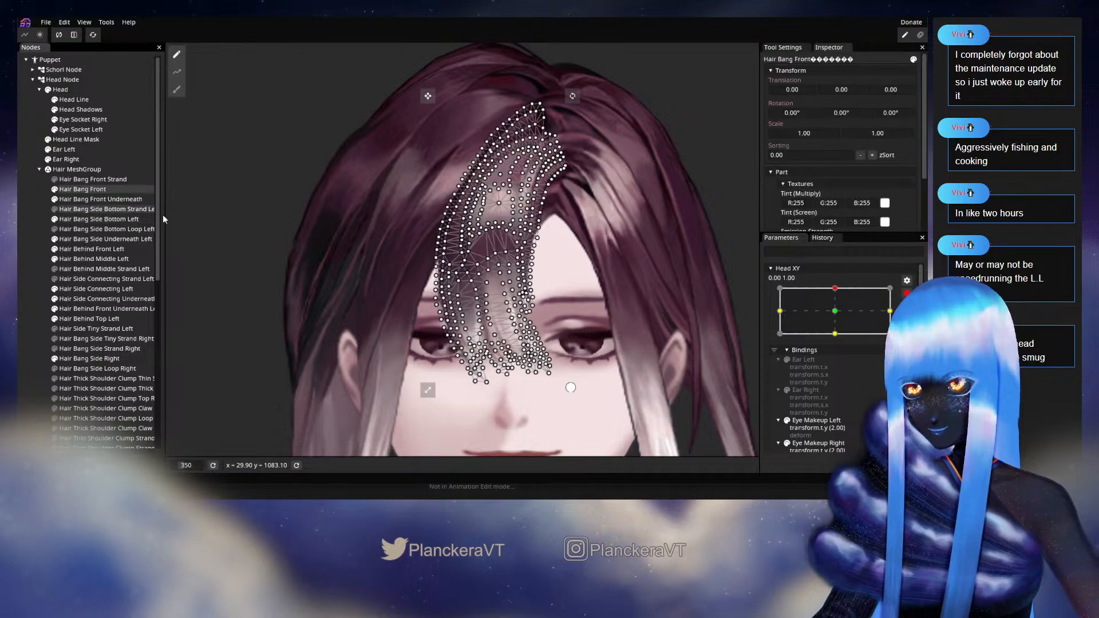
pyautogui.scroll(8, 417, 312)
pyautogui.scroll(5, 423, 314)
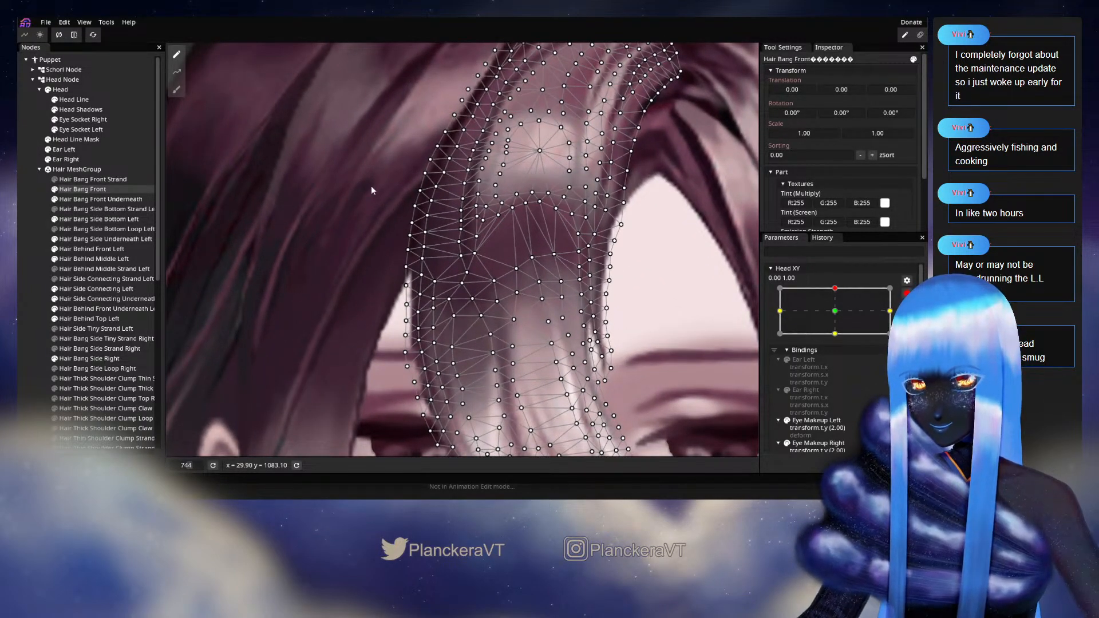
pyautogui.click(175, 89)
pyautogui.moveTo(474, 261); pyautogui.dragTo(473, 255)
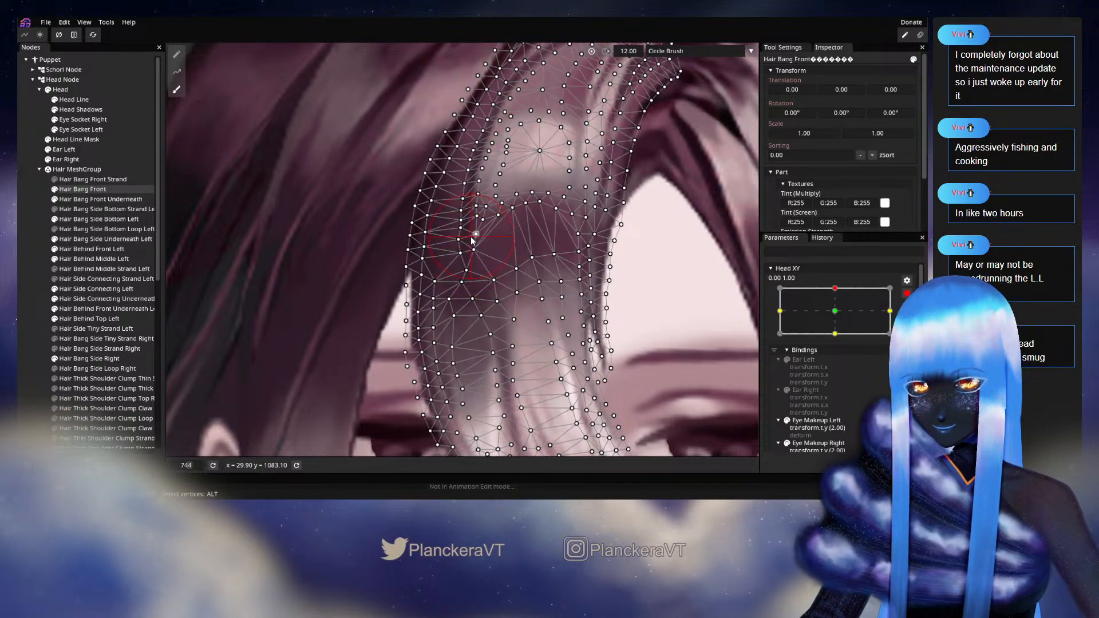
pyautogui.moveTo(467, 244); pyautogui.dragTo(467, 233)
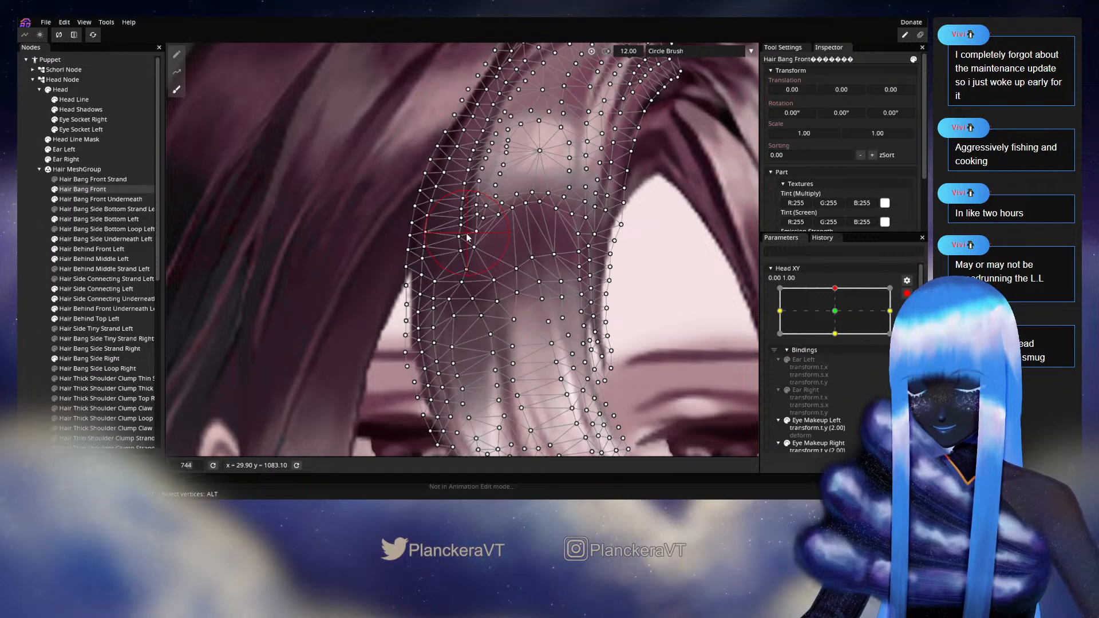
# Fine-tune individual Hair Bang Front vertices along the left inner strand line beside the dark band
pyautogui.click(177, 55)
pyautogui.scroll(5, 444, 238)
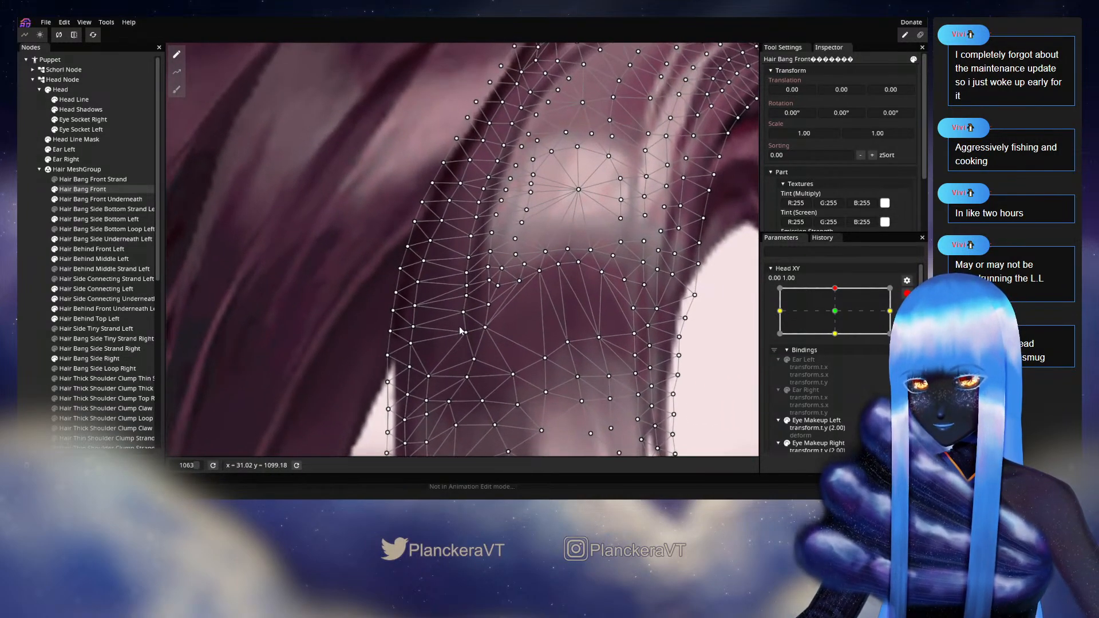
pyautogui.scroll(2, 461, 331)
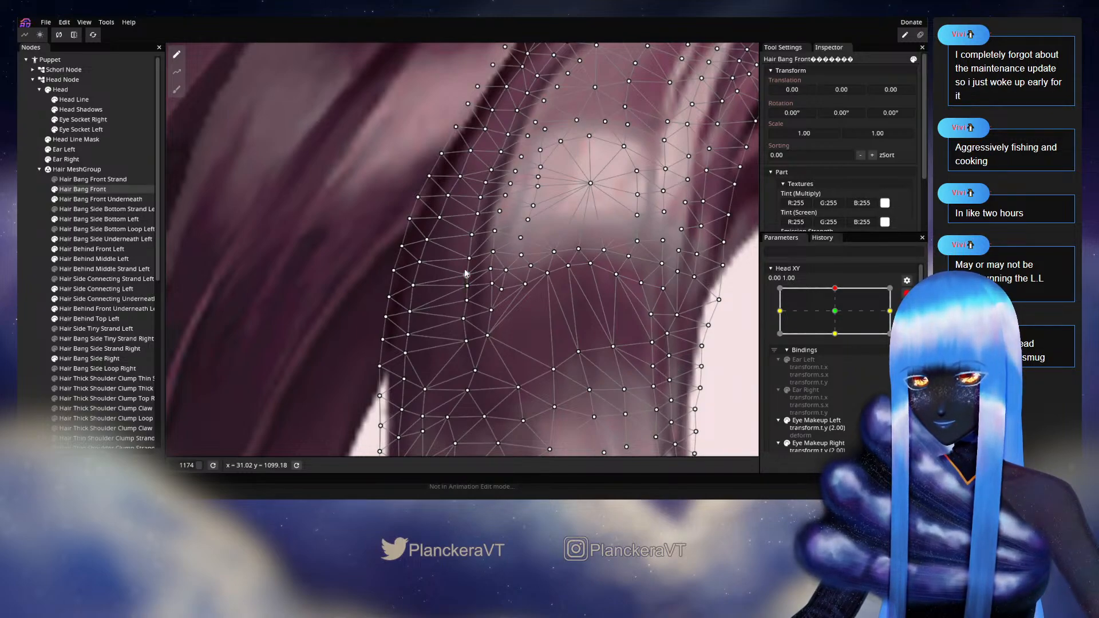
pyautogui.moveTo(467, 276)
pyautogui.mouseDown()
pyautogui.moveTo(468, 252)
pyautogui.moveTo(472, 287)
pyautogui.mouseUp()
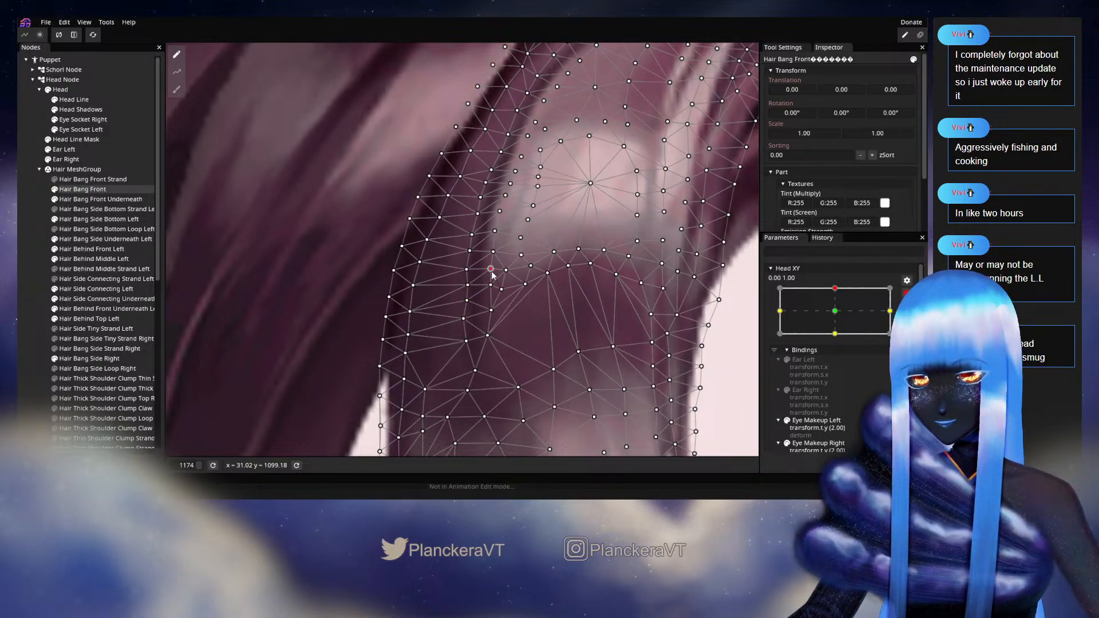
pyautogui.moveTo(472, 290); pyautogui.dragTo(469, 289)
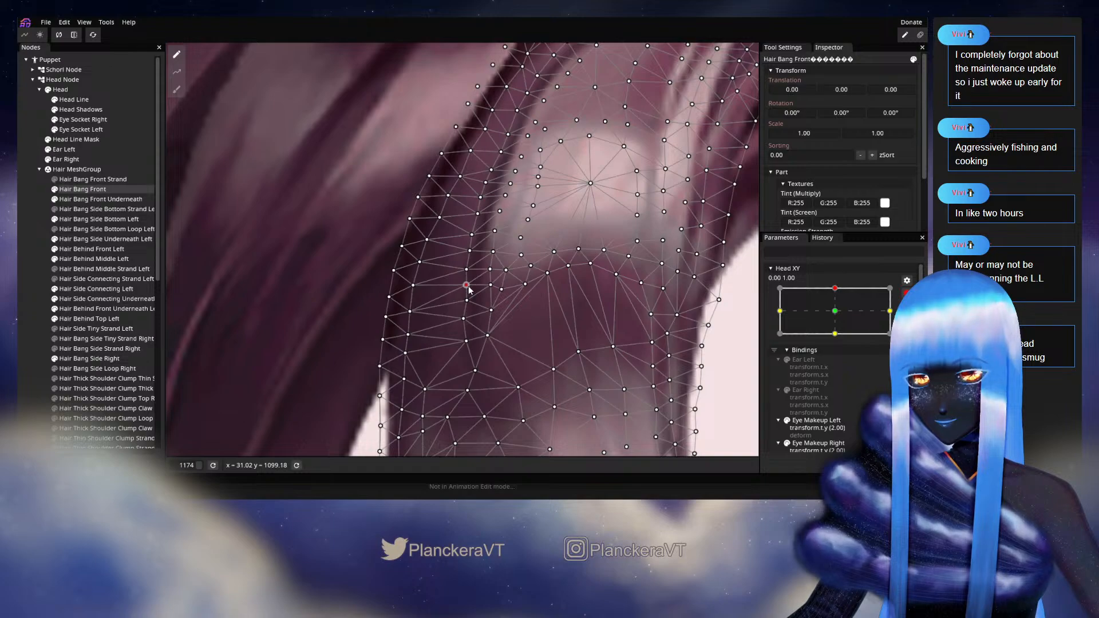
# Preview the front bang between Head XY 0.00, 0.00 and 0.00, 1.00 with no node selected
pyautogui.click(44, 304)
pyautogui.scroll(-10, 504, 341)
pyautogui.scroll(-8, 510, 336)
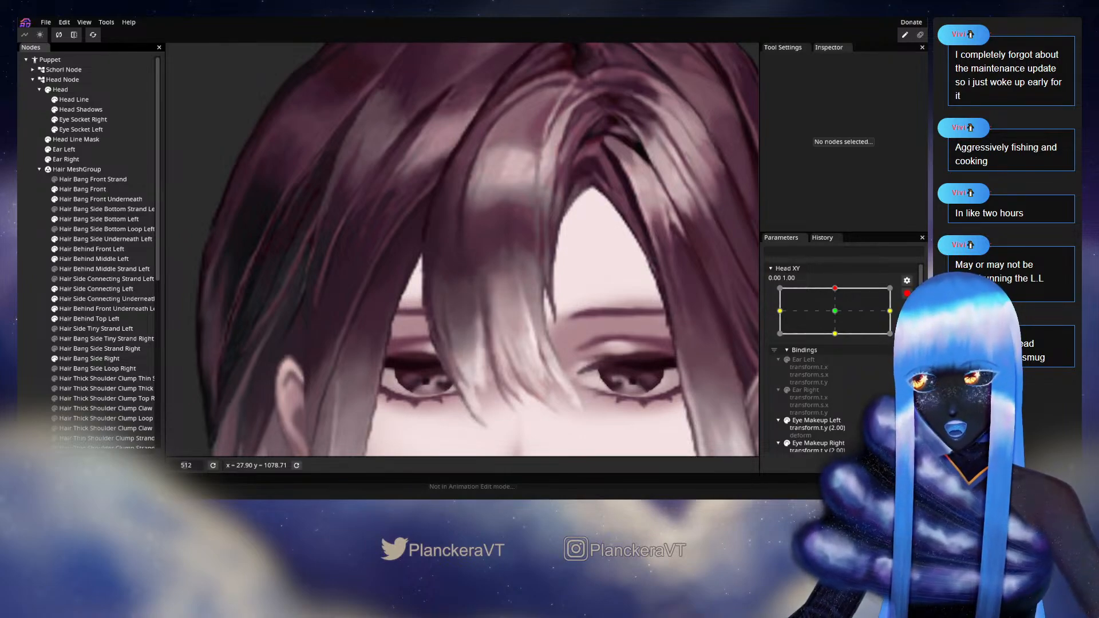
pyautogui.moveTo(838, 316); pyautogui.dragTo(839, 340)
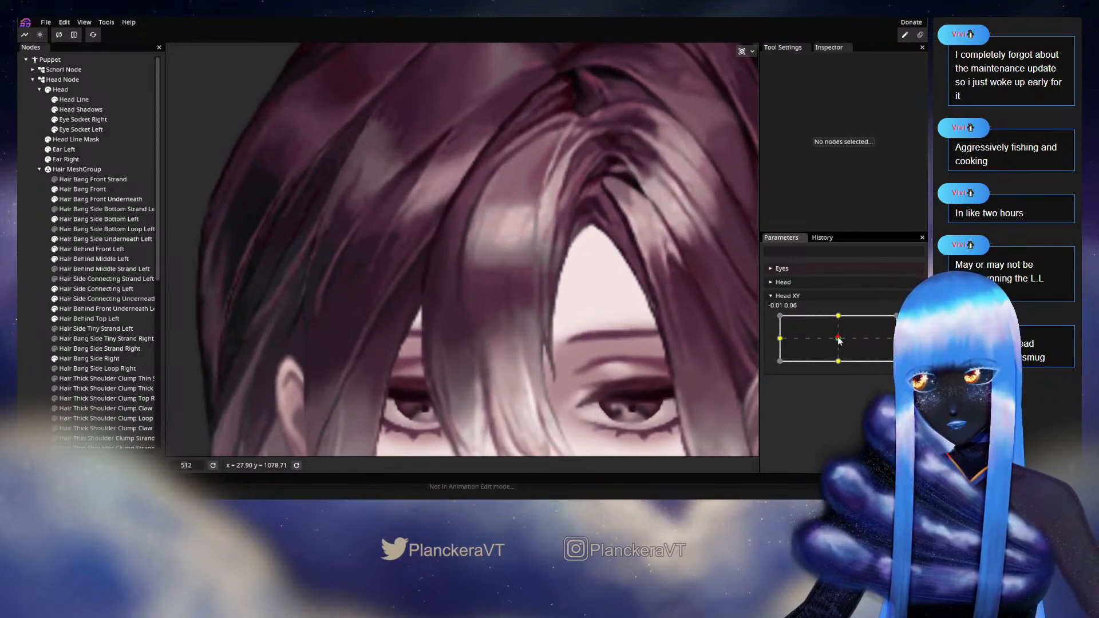
pyautogui.scroll(-1, 575, 341)
pyautogui.scroll(-2, 604, 343)
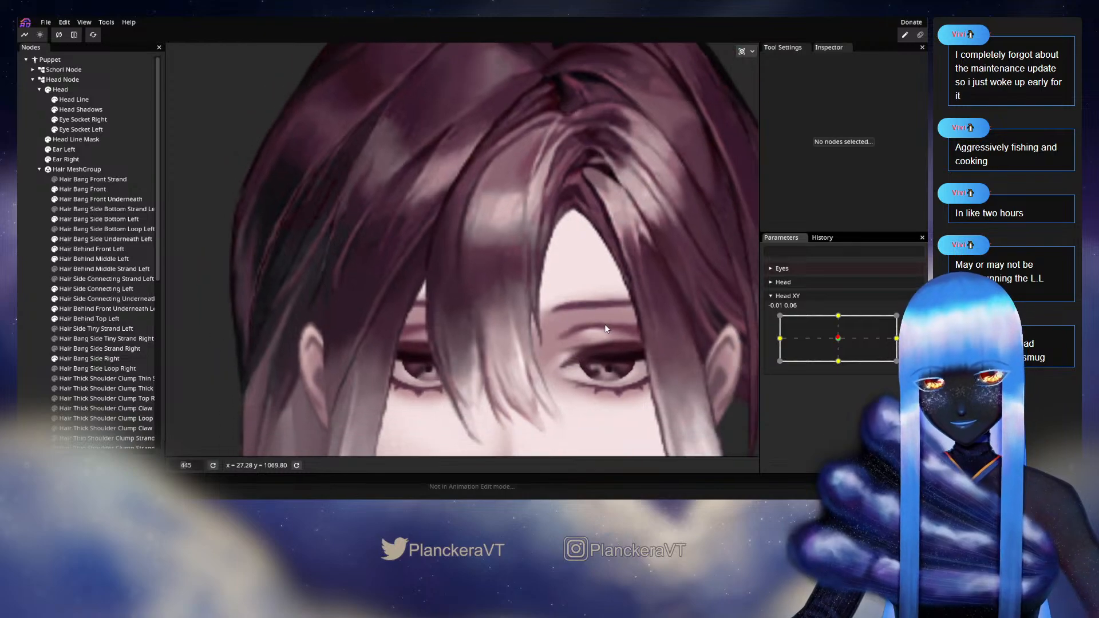
pyautogui.click(838, 338)
pyautogui.moveTo(838, 341); pyautogui.dragTo(838, 315)
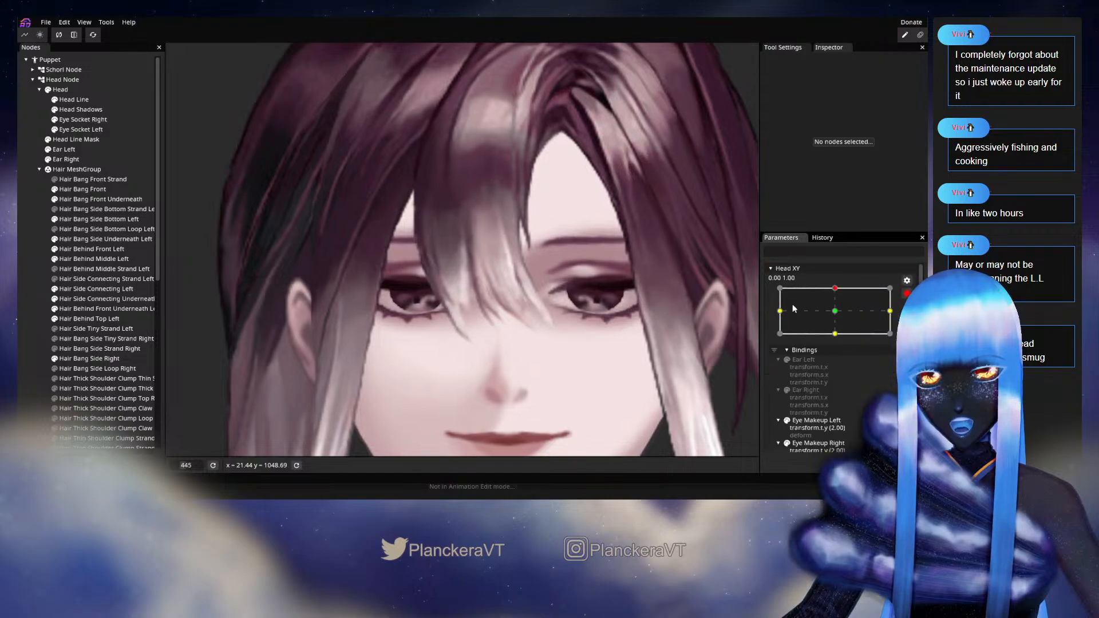
# Push the Hair Bang Front vertices at the left end of the dark band upward with the Circle Brush at size 11
pyautogui.scroll(4, 394, 284)
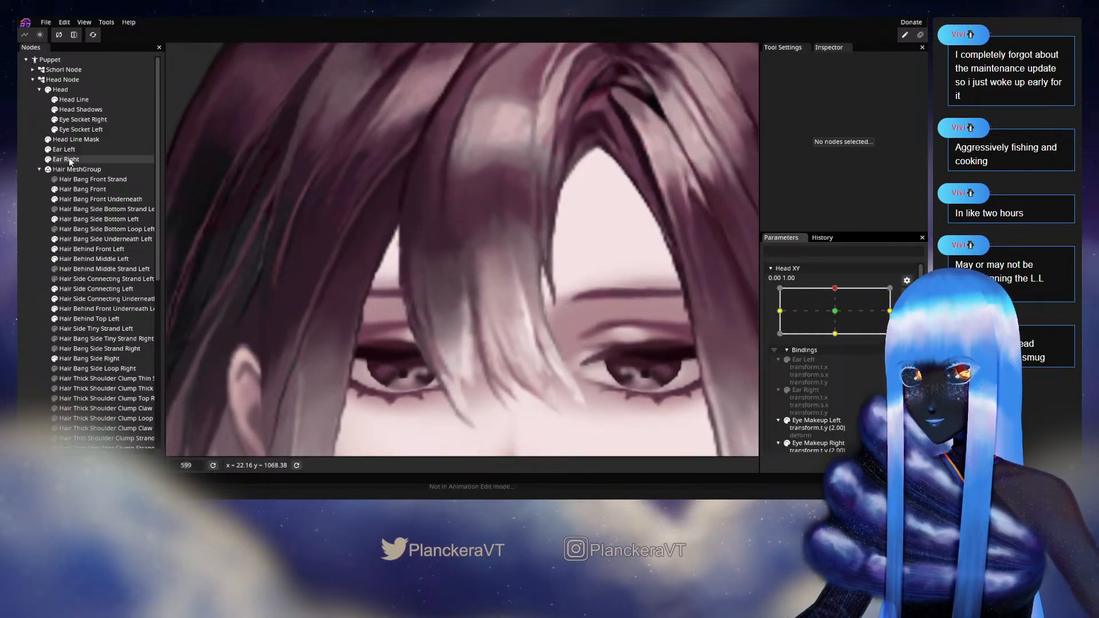
pyautogui.click(73, 190)
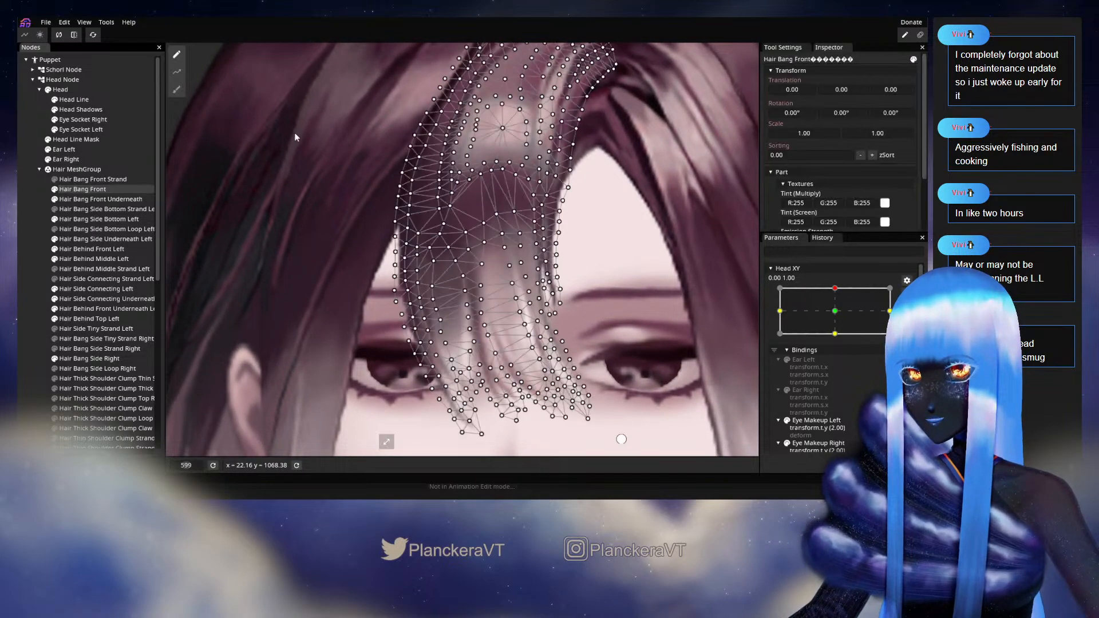
pyautogui.click(176, 90)
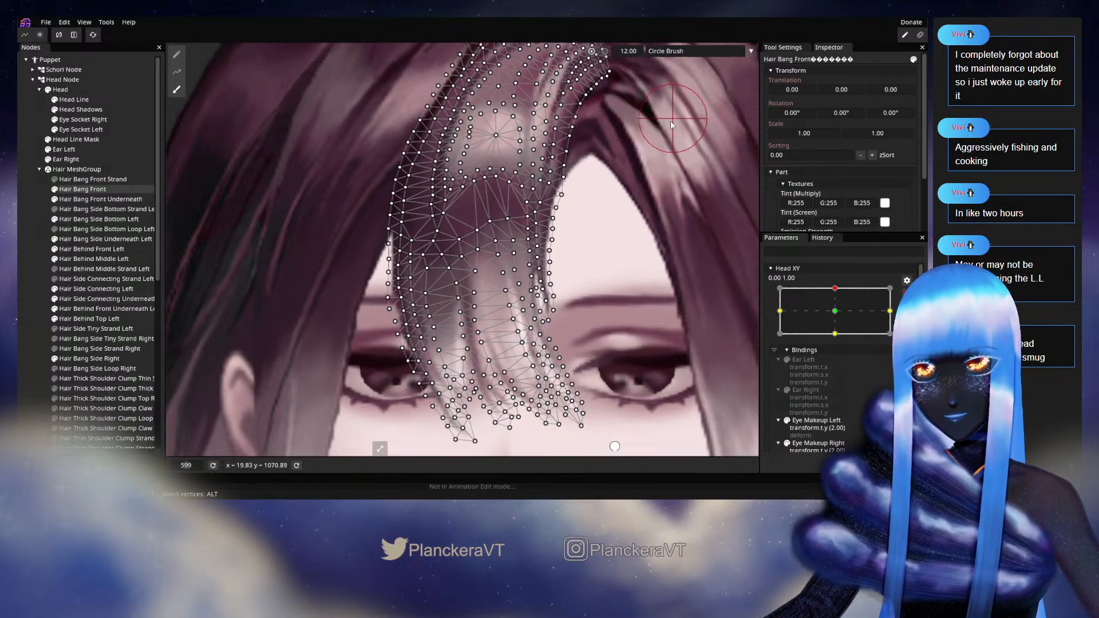
pyautogui.moveTo(676, 115); pyautogui.dragTo(617, 159)
pyautogui.moveTo(632, 52); pyautogui.dragTo(625, 52)
pyautogui.moveTo(603, 152); pyautogui.dragTo(645, 140)
pyautogui.scroll(3, 429, 290)
pyautogui.moveTo(424, 235)
pyautogui.mouseDown()
pyautogui.moveTo(425, 167)
pyautogui.moveTo(421, 209)
pyautogui.mouseUp()
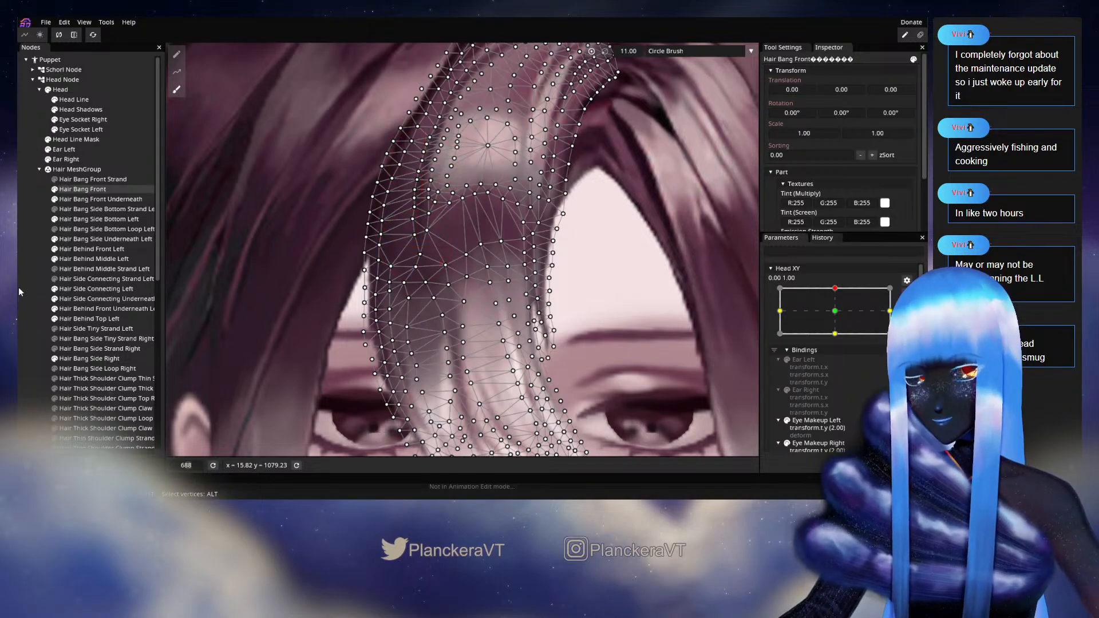
pyautogui.click(177, 57)
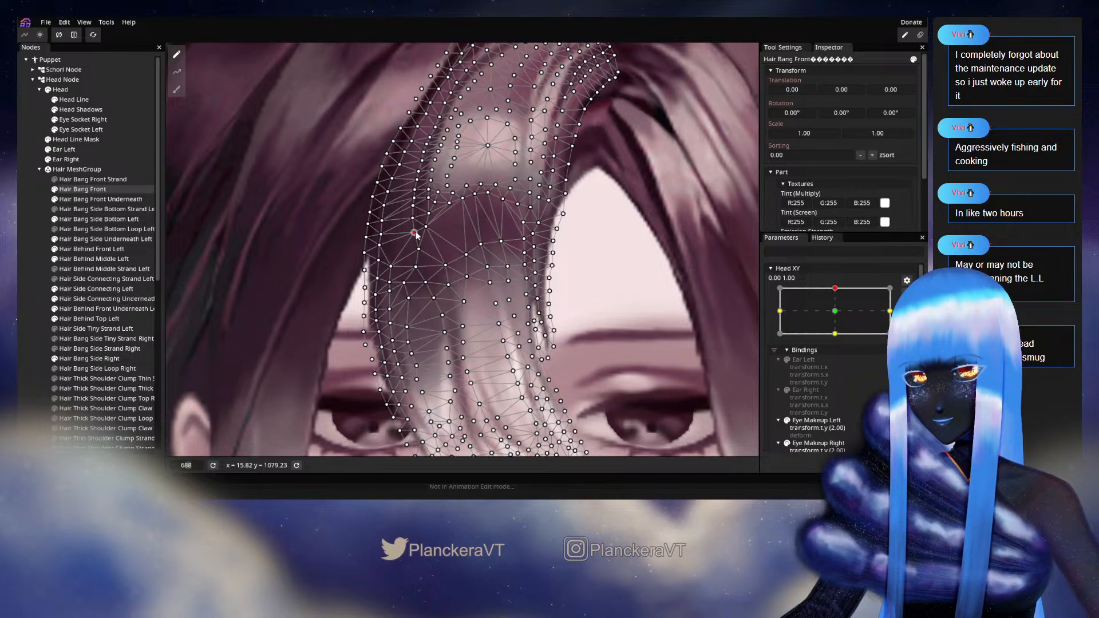
# Disarm Head XY to preview the bang's head-up motion, and rearm the parameter at 0.00, 1.00
pyautogui.click(23, 255)
pyautogui.scroll(-3, 648, 338)
pyautogui.scroll(-1, 639, 340)
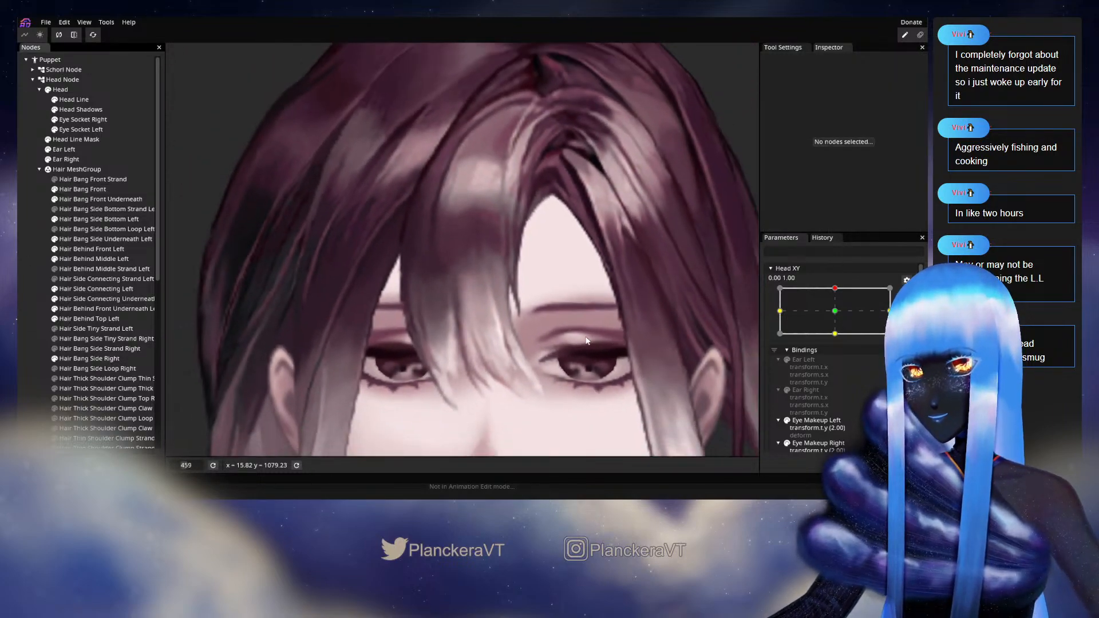
pyautogui.scroll(-1, 593, 329)
pyautogui.click(907, 293)
pyautogui.moveTo(838, 338); pyautogui.dragTo(838, 315)
pyautogui.click(912, 321)
pyautogui.scroll(1, 430, 276)
pyautogui.scroll(4, 430, 277)
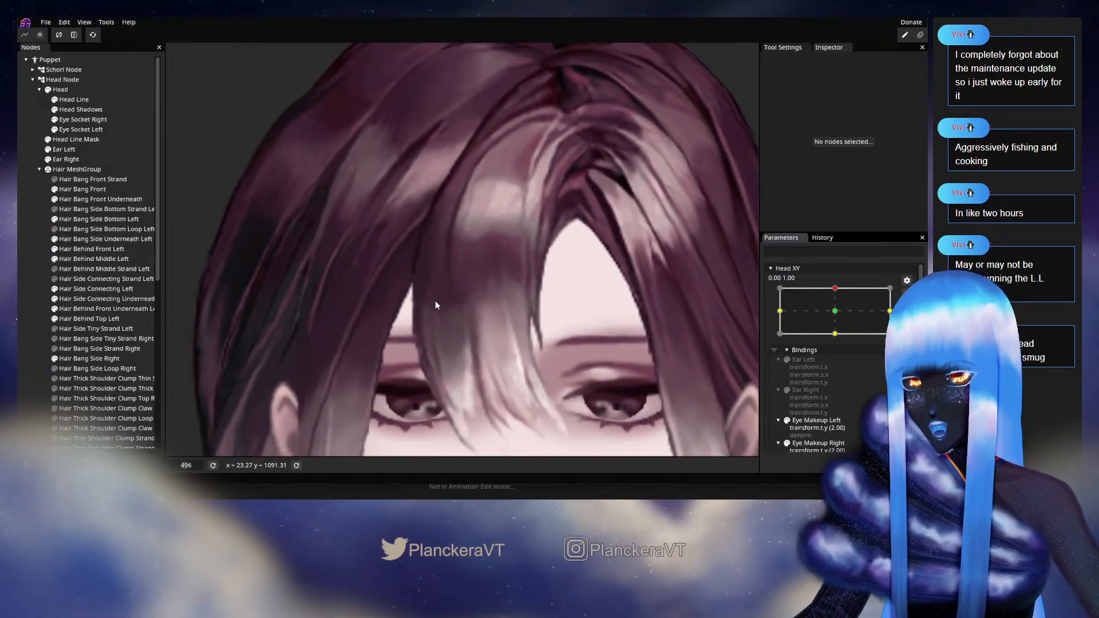
# Set the Circle Brush to size 10 and reshape the Hair Bang Front vertices around the left side of the dark band
pyautogui.click(86, 189)
pyautogui.click(176, 90)
pyautogui.moveTo(696, 73); pyautogui.dragTo(603, 142)
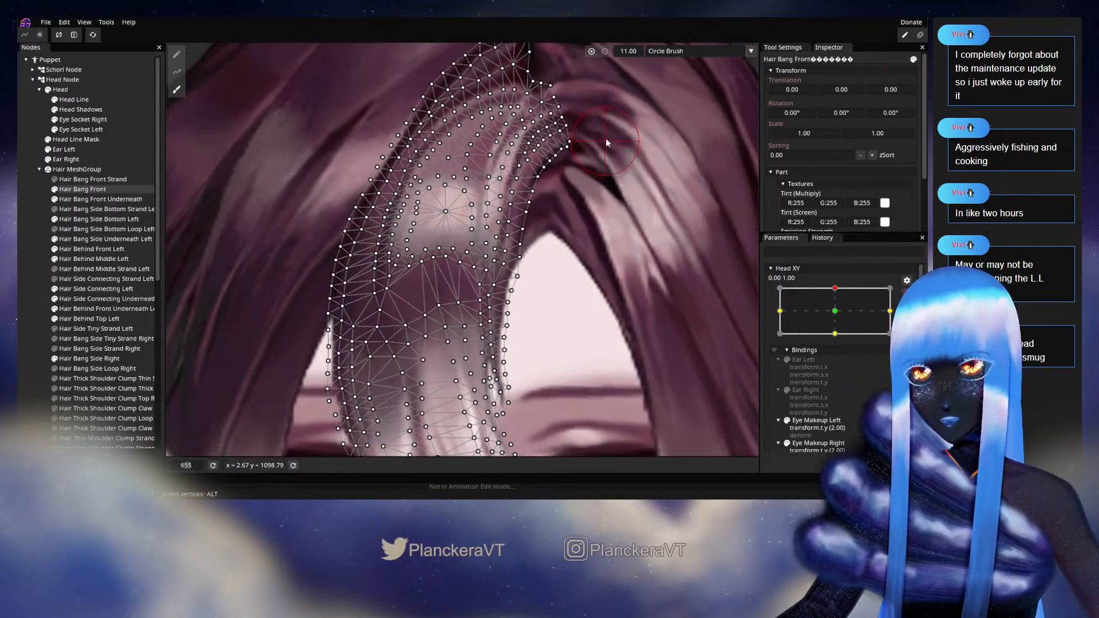
pyautogui.scroll(1, 635, 50)
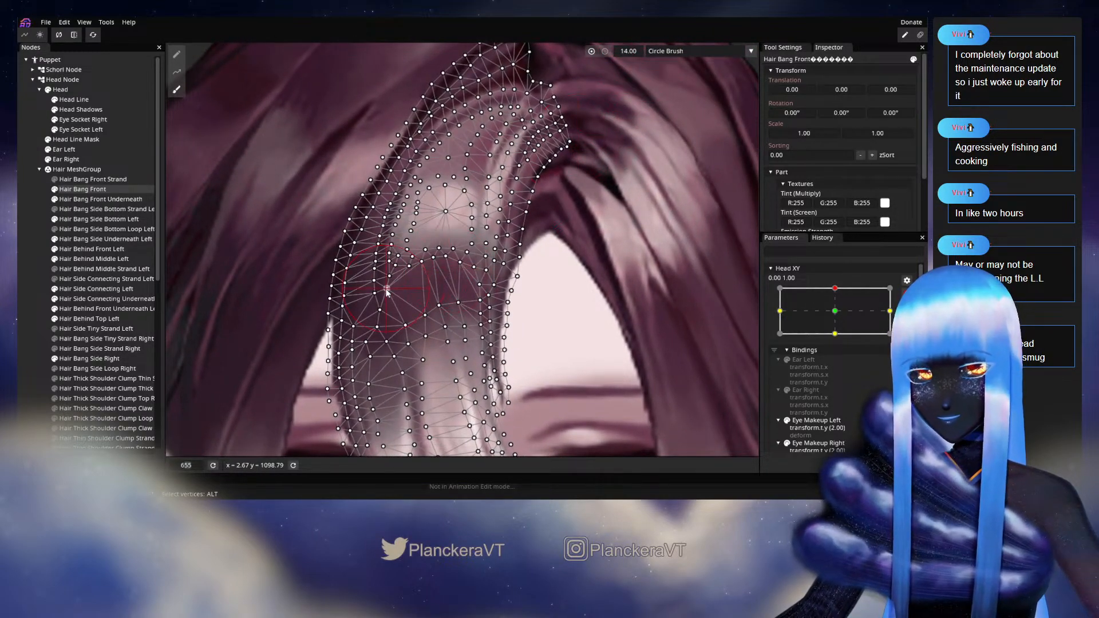
pyautogui.scroll(1, 629, 63)
pyautogui.scroll(-8, 635, 50)
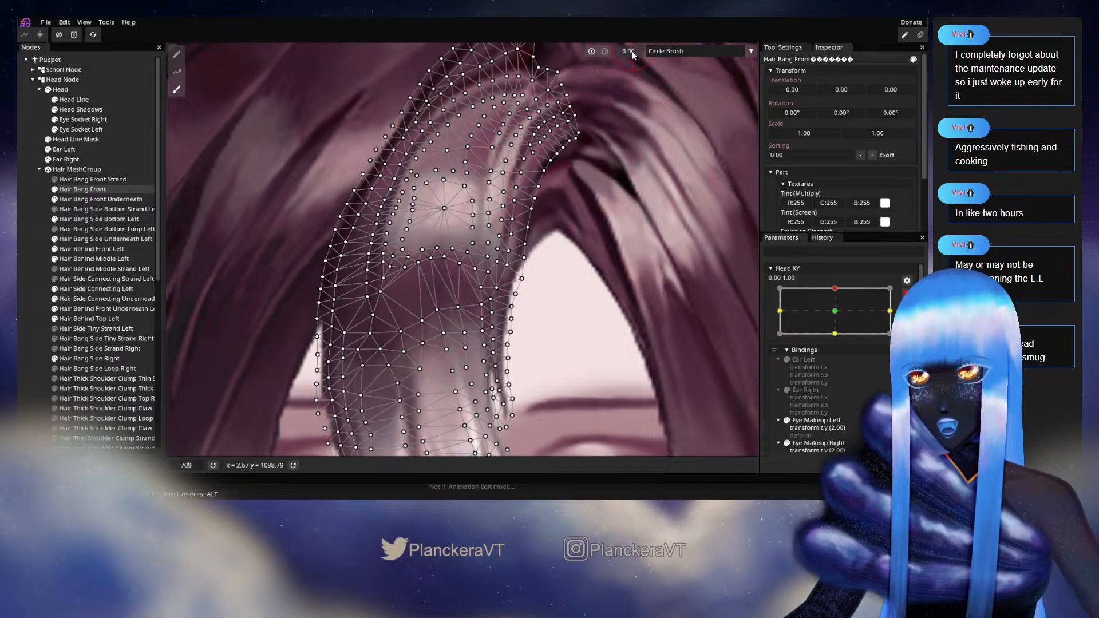
pyautogui.scroll(4, 634, 51)
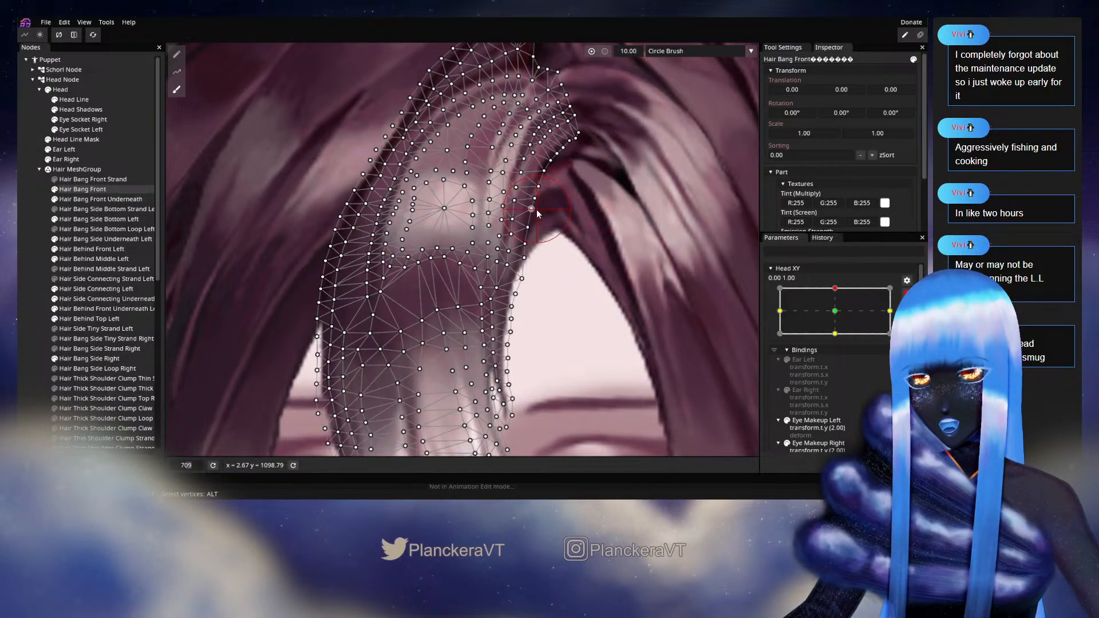
pyautogui.scroll(2, 584, 259)
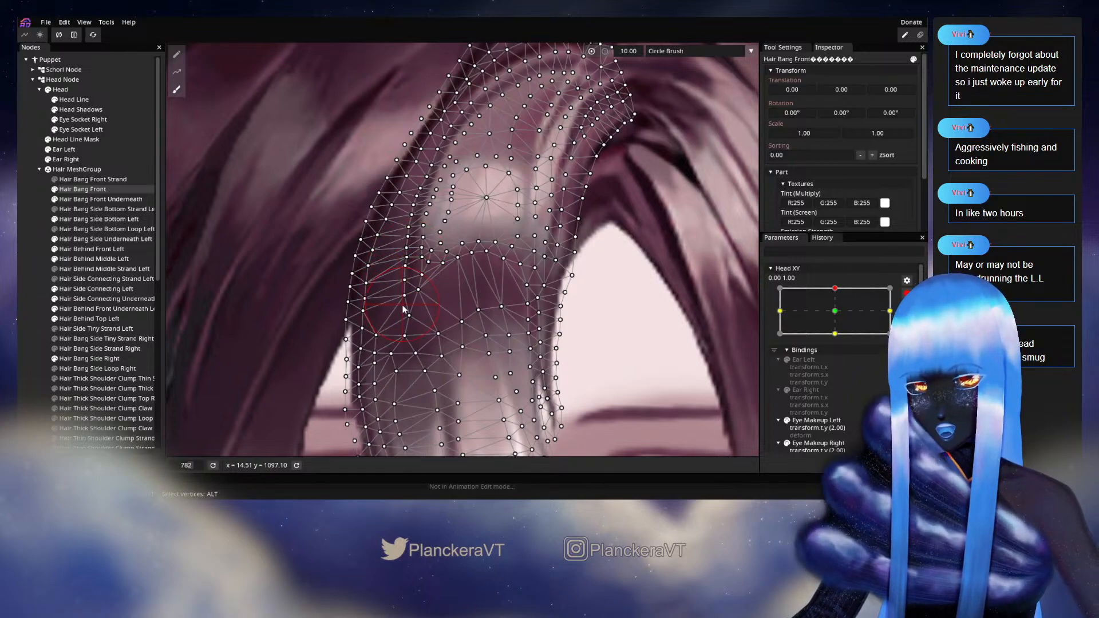
# Check the reshaped bang in the head-up tilt with Head XY disarmed, and return to editing at 0.00, 1.00
pyautogui.click(23, 299)
pyautogui.scroll(-3, 496, 315)
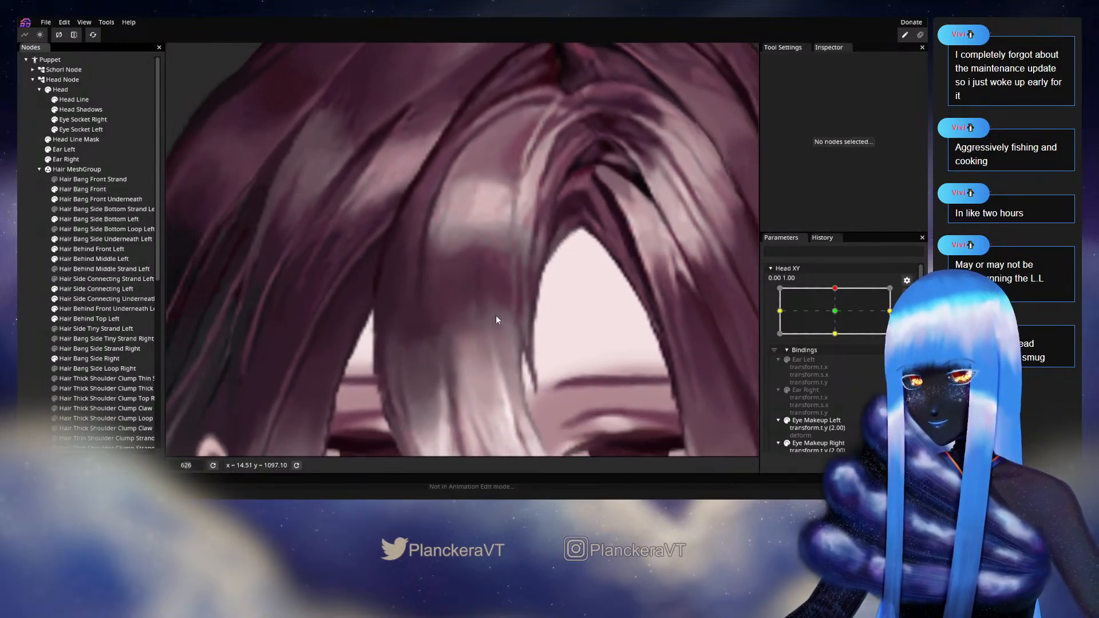
pyautogui.scroll(-3, 496, 315)
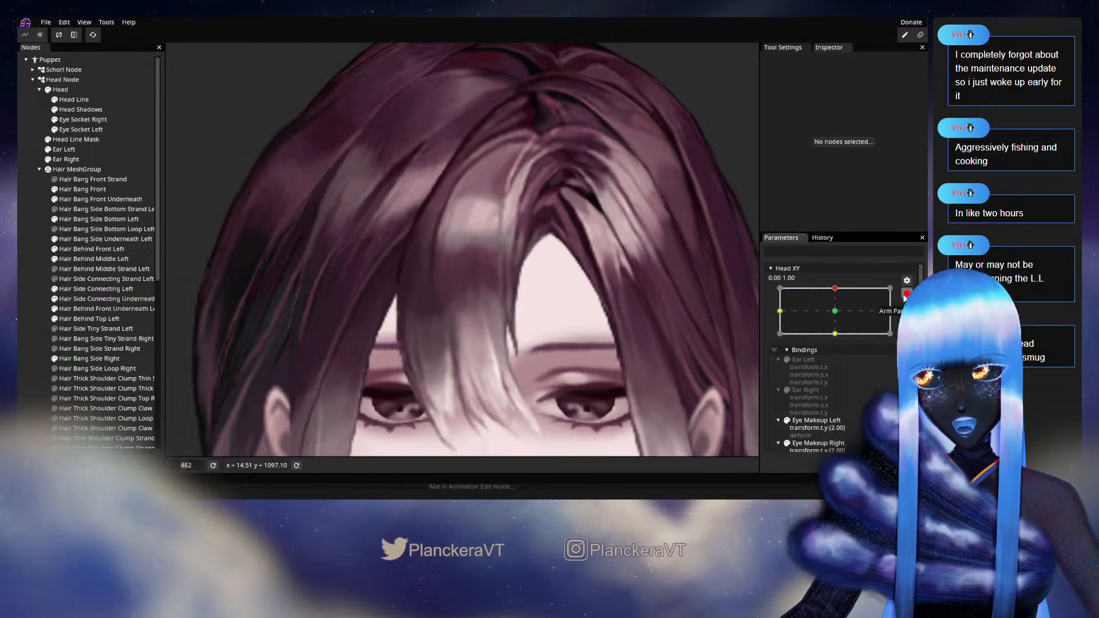
pyautogui.click(907, 293)
pyautogui.moveTo(837, 316)
pyautogui.mouseDown()
pyautogui.moveTo(837, 344)
pyautogui.moveTo(837, 315)
pyautogui.mouseUp()
pyautogui.scroll(3, 358, 327)
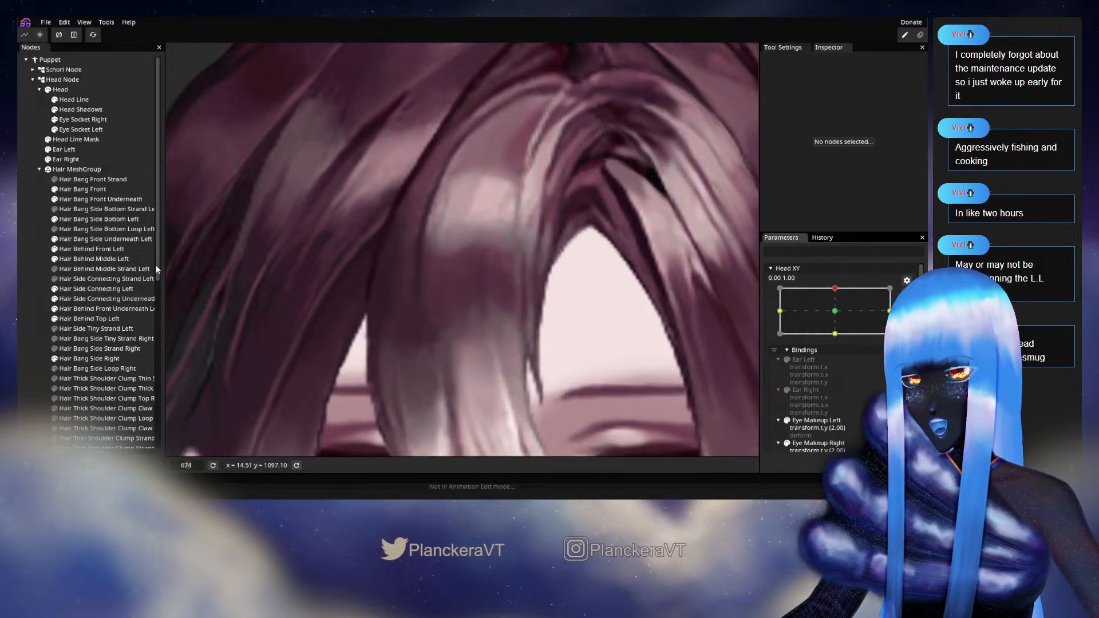
# Move the Hair Bang Front vertices along the bang's left inner line, from the dark band's left end up beside the highlight
pyautogui.click(92, 189)
pyautogui.scroll(3, 326, 318)
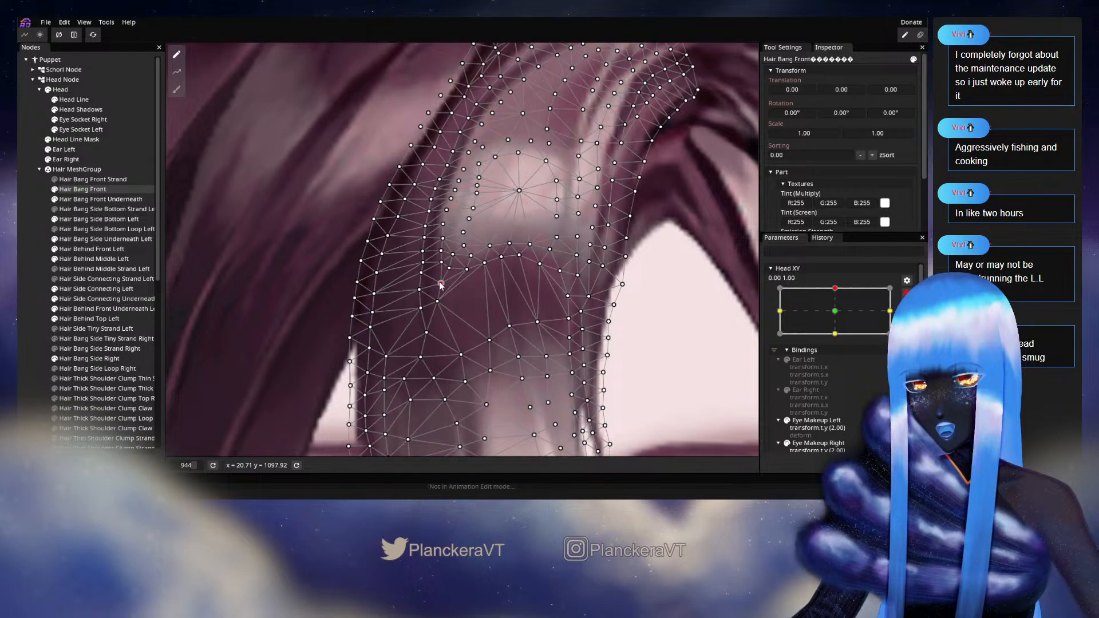
pyautogui.moveTo(424, 267); pyautogui.dragTo(423, 248)
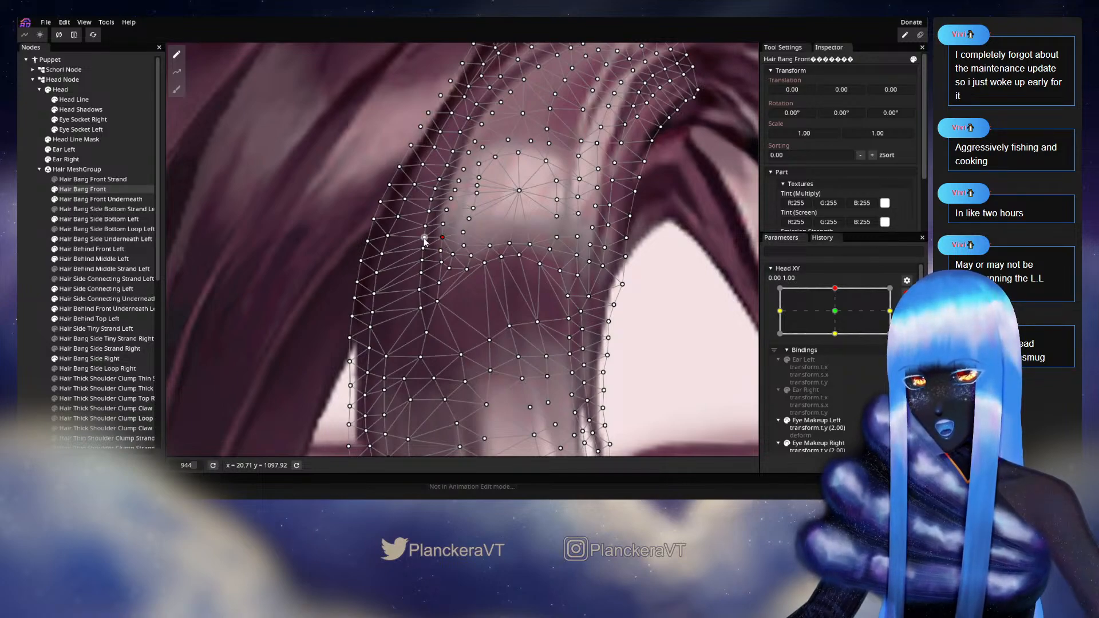
pyautogui.moveTo(426, 225); pyautogui.dragTo(428, 219)
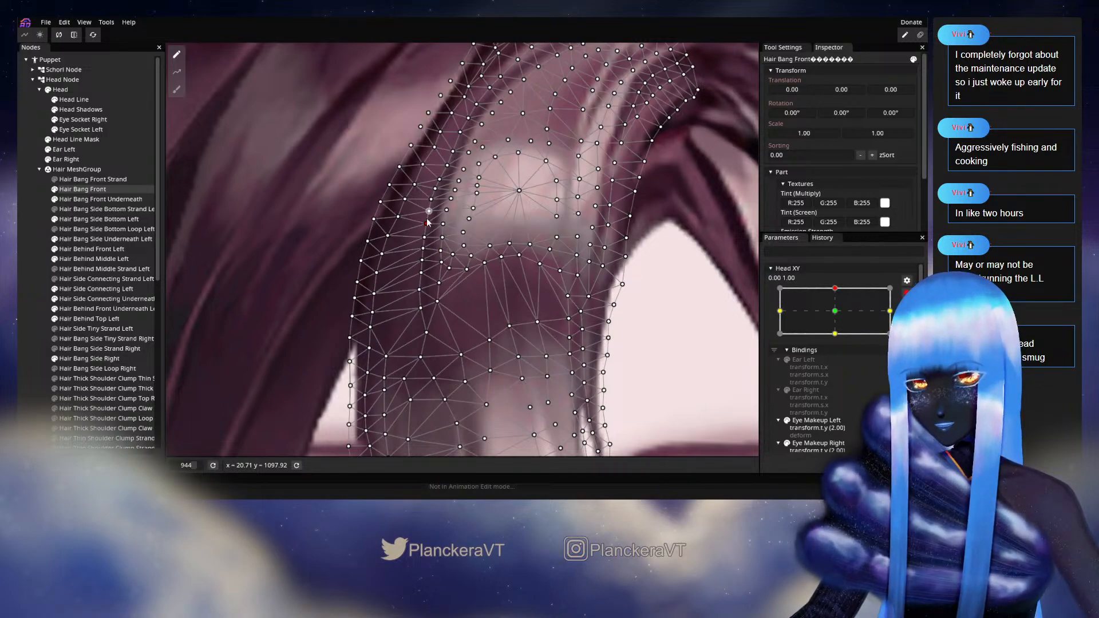
pyautogui.moveTo(430, 215); pyautogui.dragTo(430, 204)
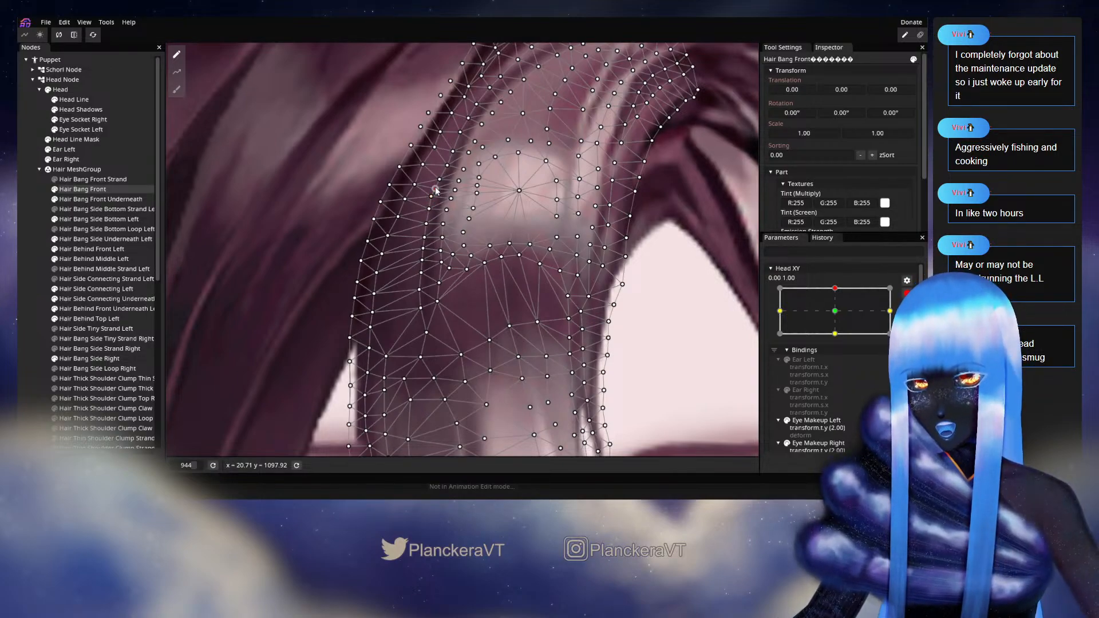
pyautogui.moveTo(439, 180); pyautogui.dragTo(442, 175)
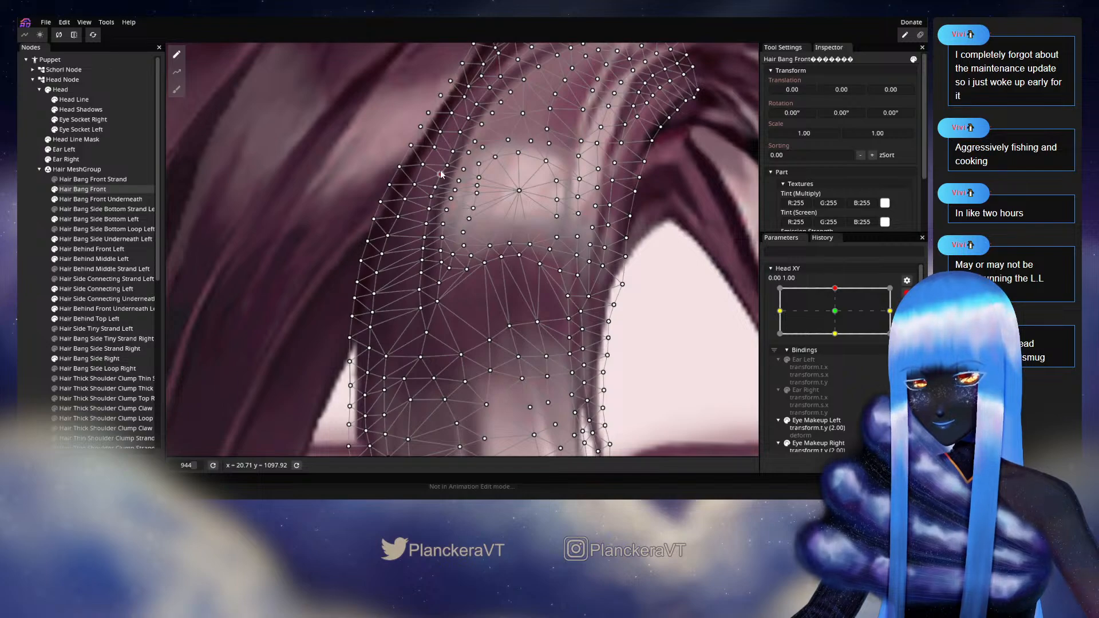
pyautogui.moveTo(444, 170); pyautogui.dragTo(446, 166)
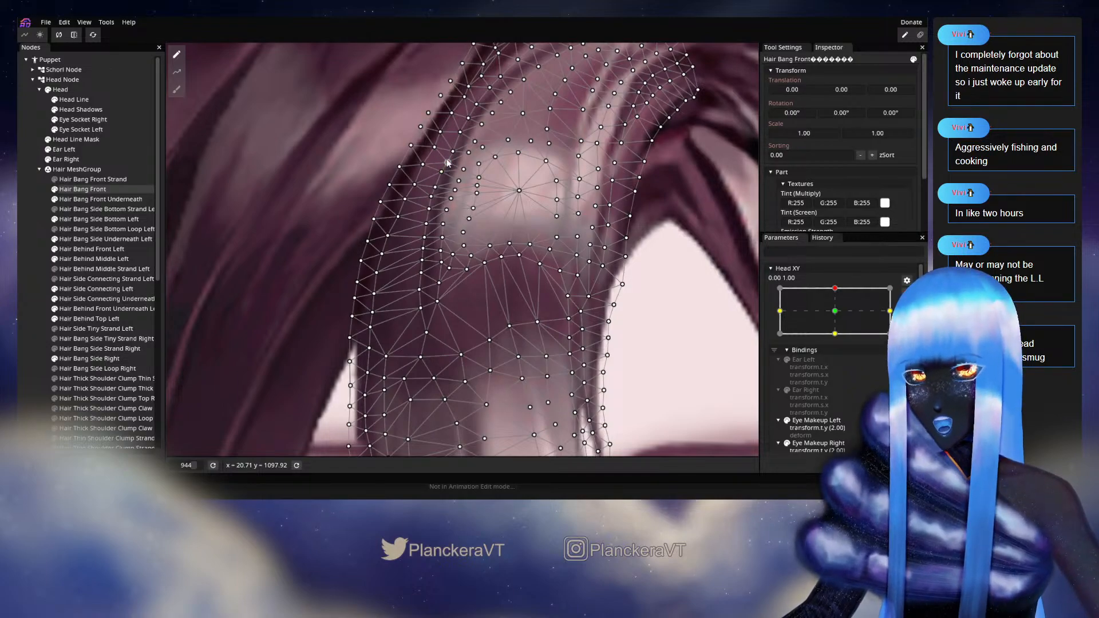
pyautogui.click(454, 147)
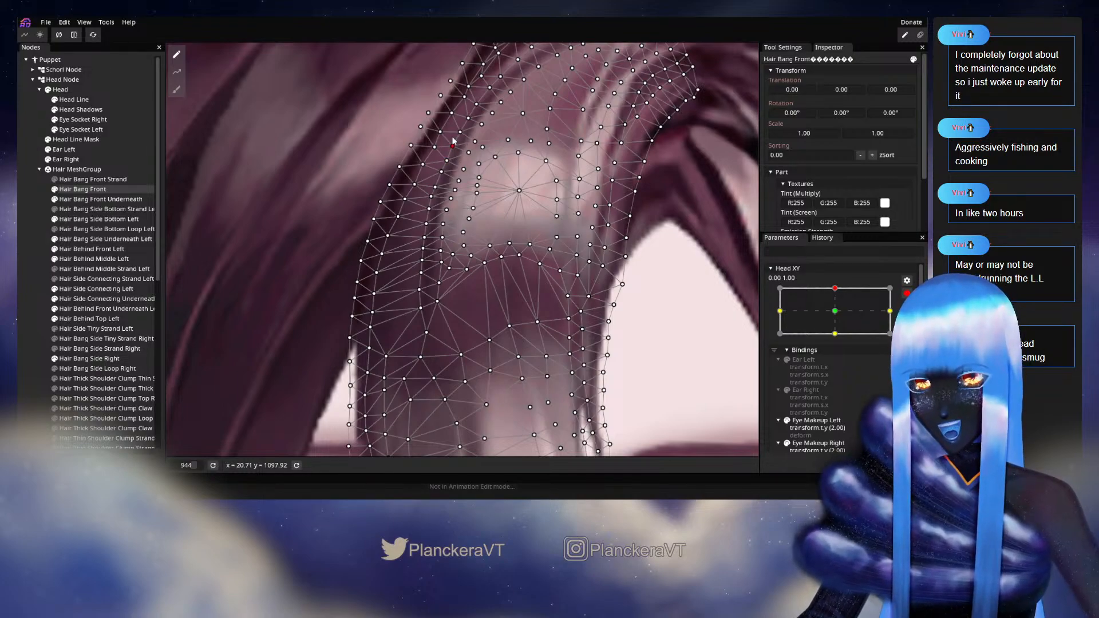
# Readjust that left inner line of Hair Bang Front vertices from the highlight's left side down past the dark band's left end
pyautogui.moveTo(441, 187); pyautogui.dragTo(442, 184)
pyautogui.click(432, 192)
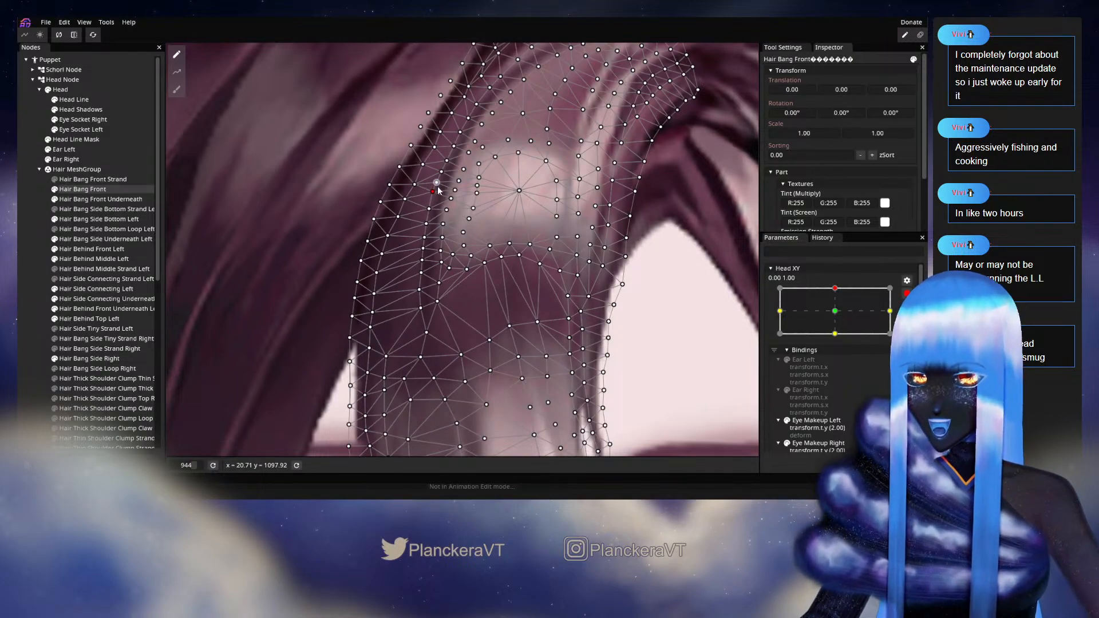
pyautogui.click(430, 208)
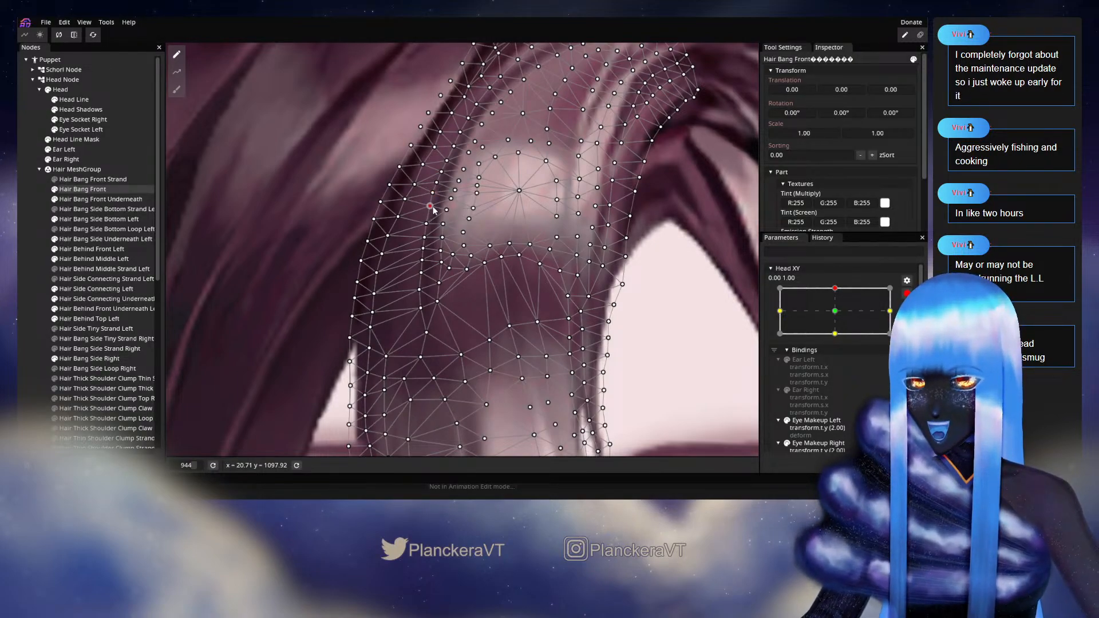
pyautogui.click(426, 219)
pyautogui.click(444, 225)
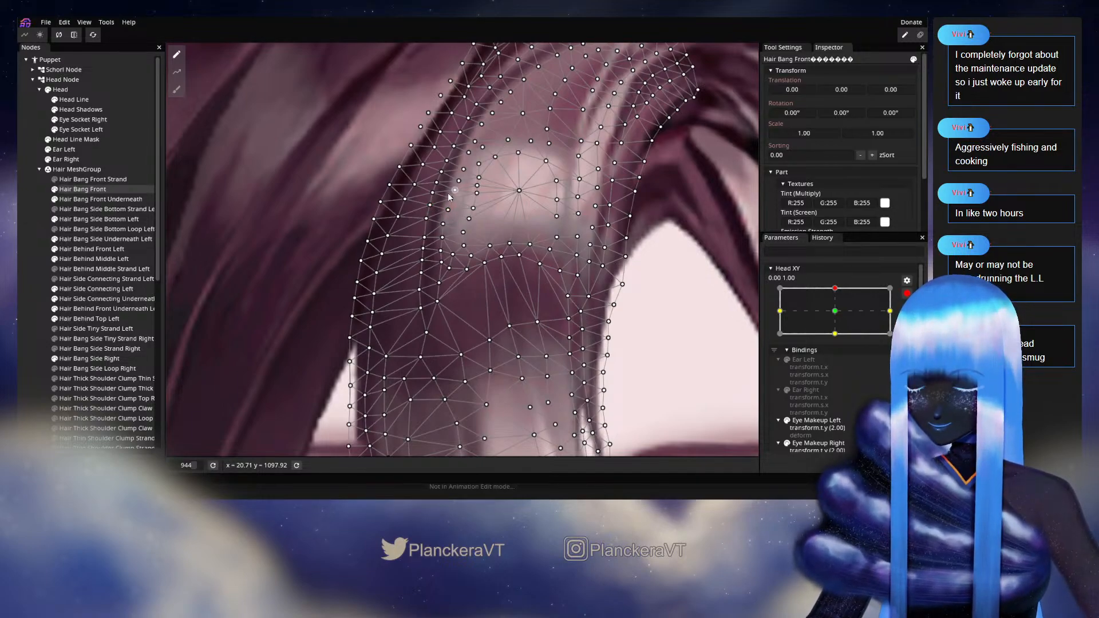
pyautogui.moveTo(426, 239); pyautogui.dragTo(423, 274)
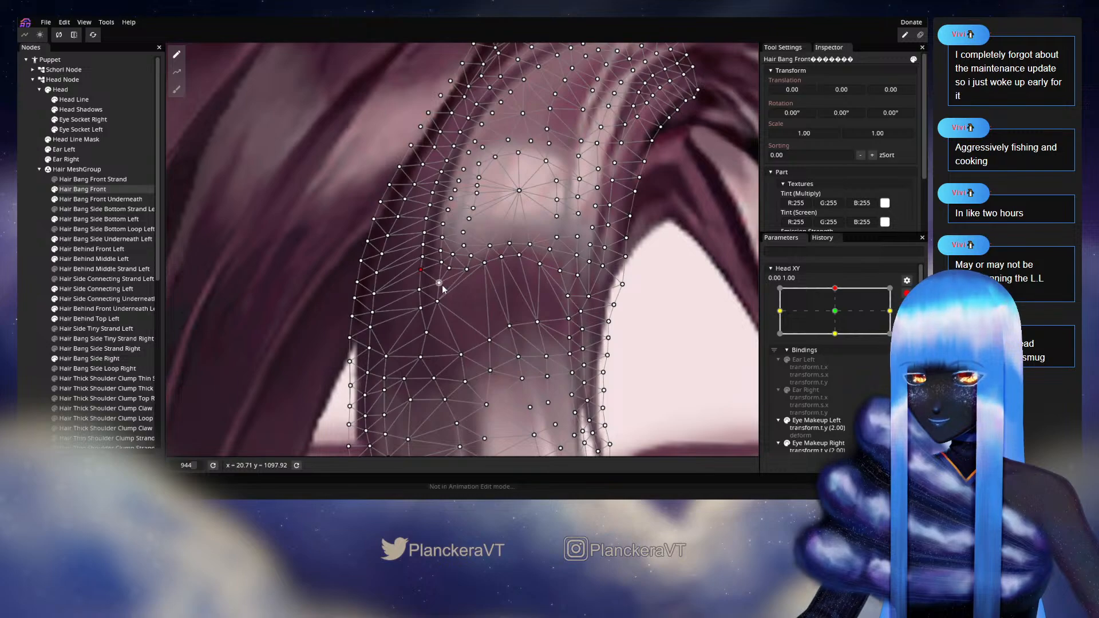
pyautogui.moveTo(422, 288)
pyautogui.mouseDown()
pyautogui.moveTo(438, 300)
pyautogui.moveTo(420, 305)
pyautogui.mouseUp()
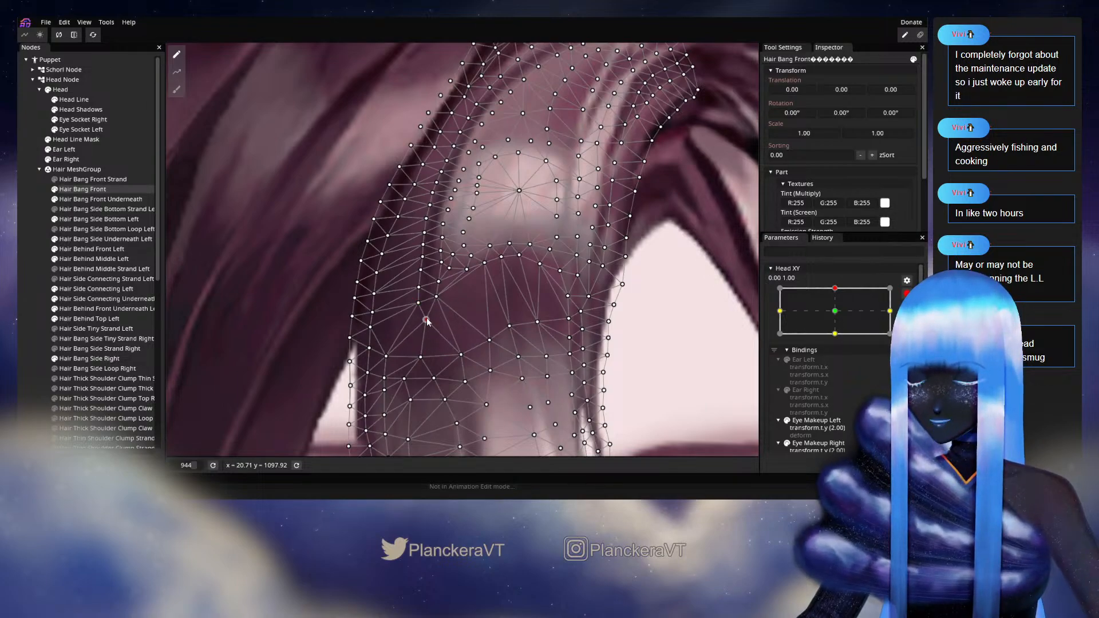
# Deselect the bang, preview its head-up motion with Head XY disarmed, and rearm the parameter at 0.00, 1.00
pyautogui.click(50, 284)
pyautogui.scroll(-5, 572, 306)
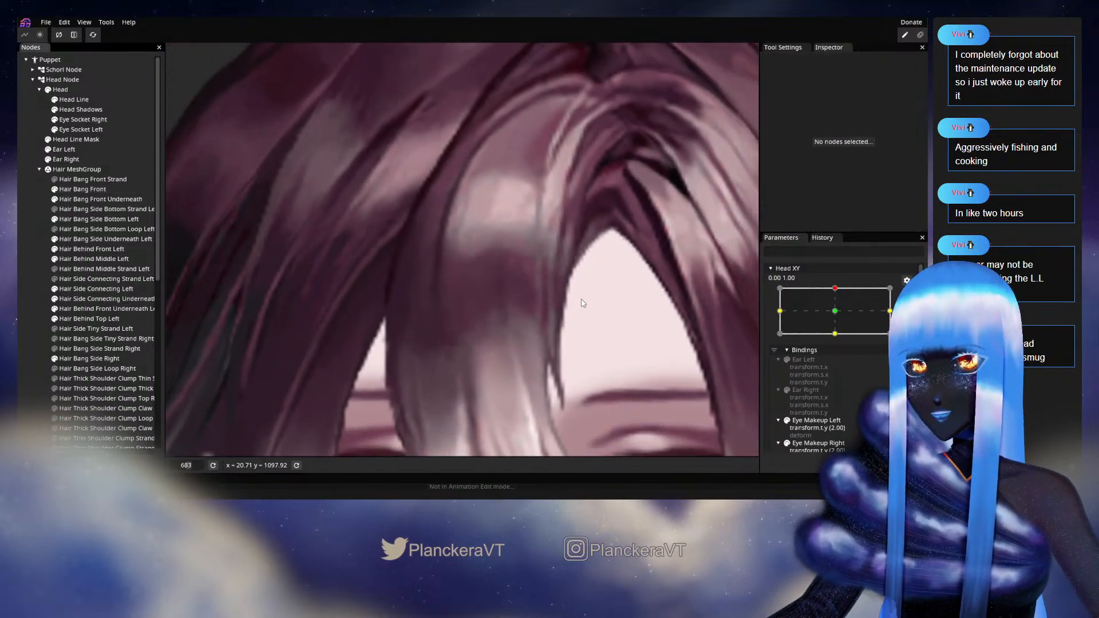
pyautogui.scroll(-4, 583, 303)
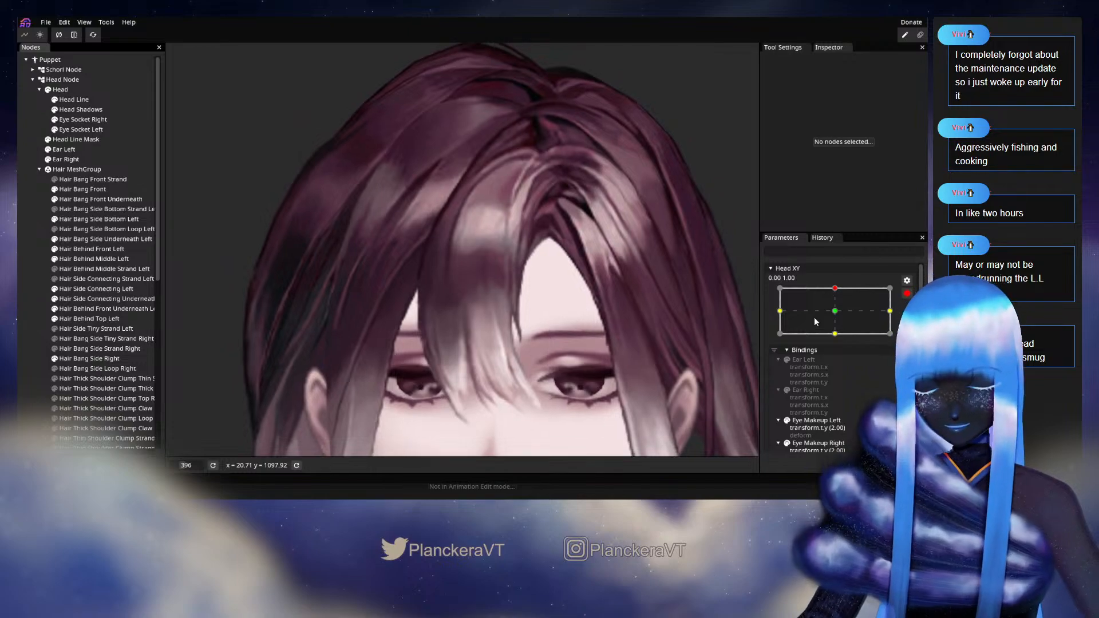
pyautogui.click(907, 294)
pyautogui.moveTo(838, 338); pyautogui.dragTo(837, 316)
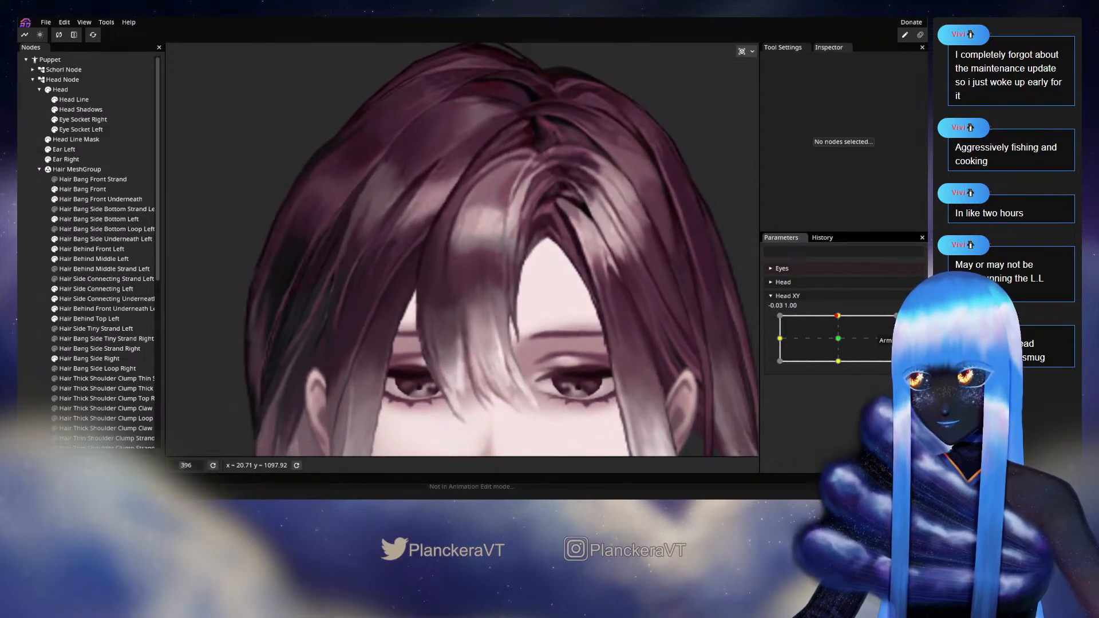
pyautogui.scroll(5, 337, 338)
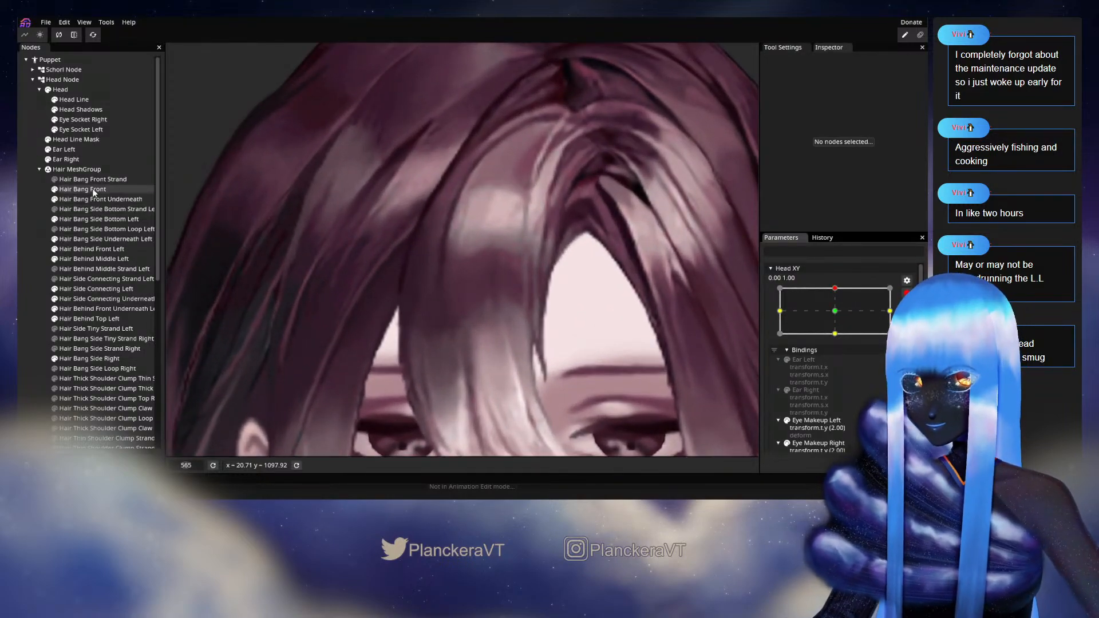
# Fine-tune the individual Hair Bang Front vertices at the left end of the dark band, just below the highlight
pyautogui.click(93, 192)
pyautogui.scroll(6, 458, 317)
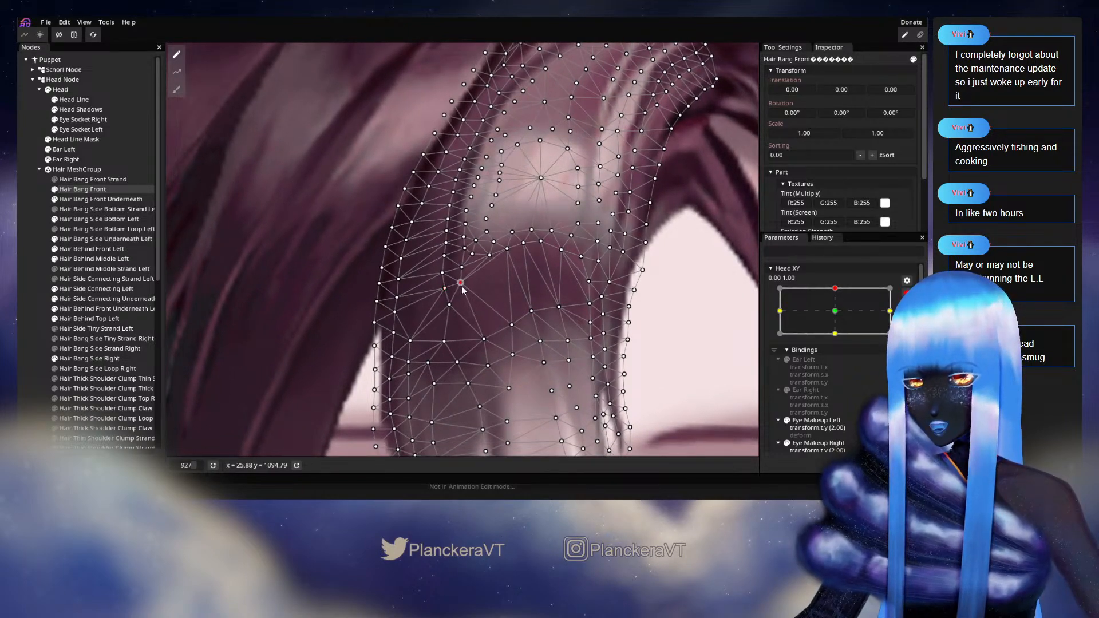
pyautogui.moveTo(462, 286); pyautogui.dragTo(463, 287)
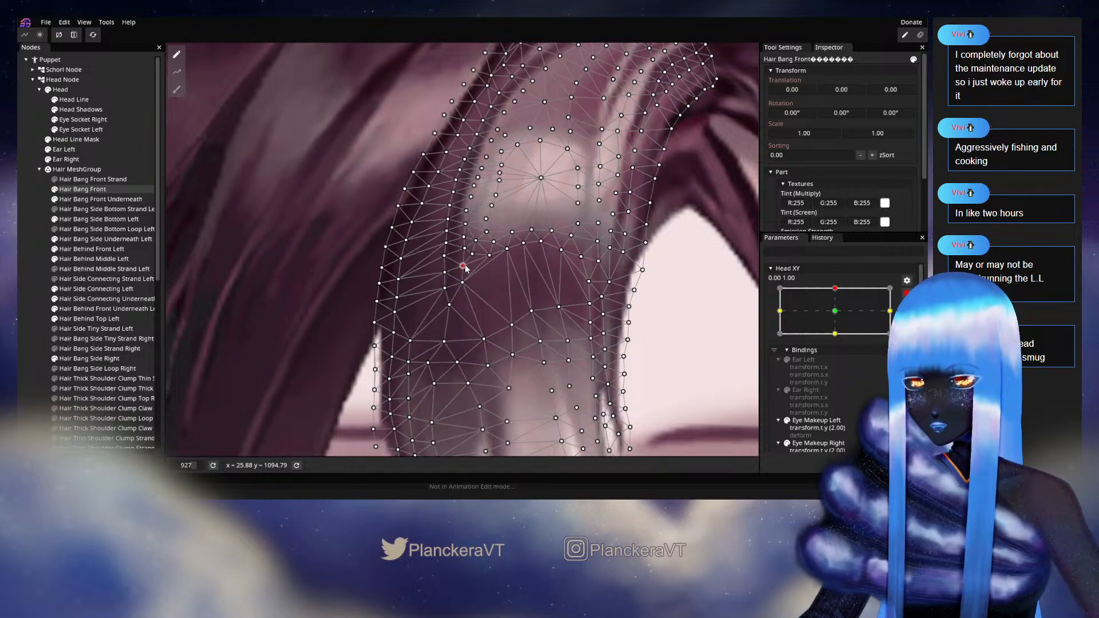
pyautogui.click(445, 257)
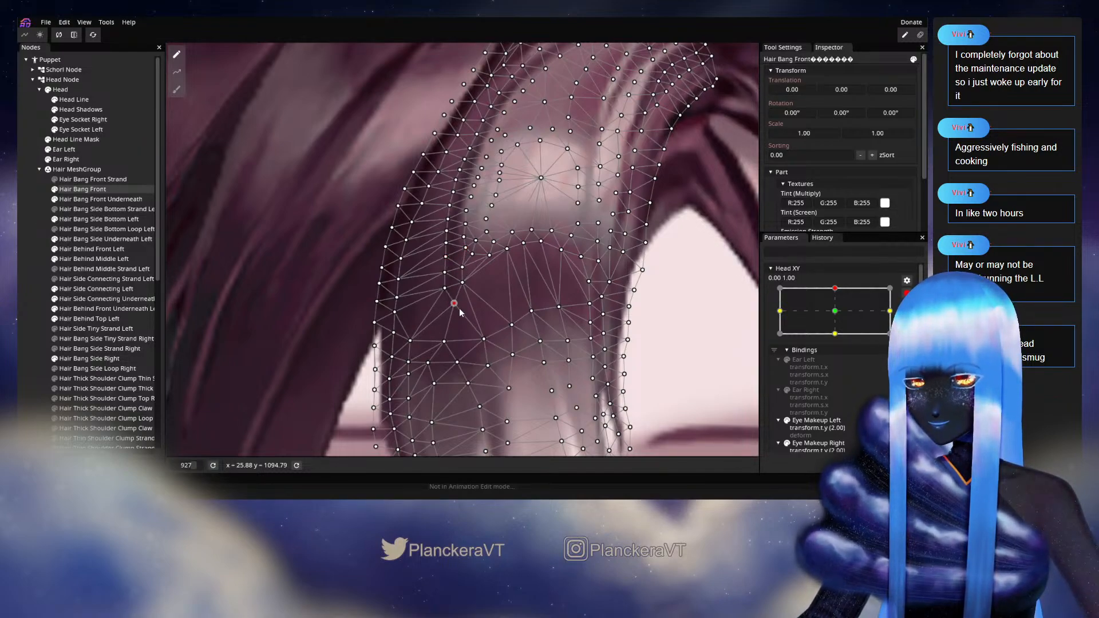
pyautogui.click(446, 289)
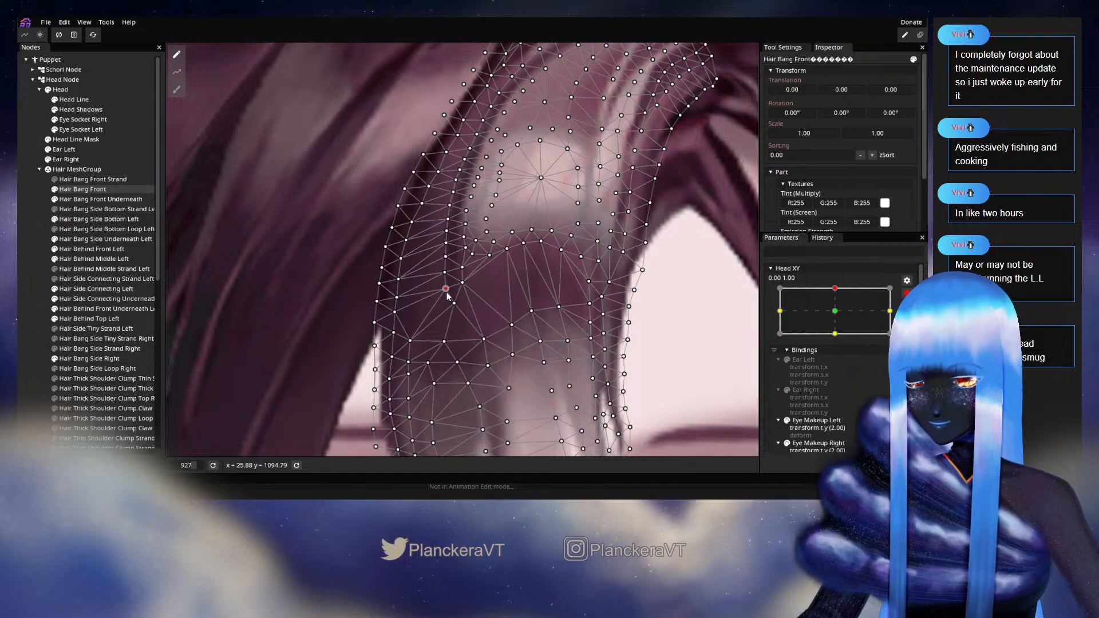
# Check the dark band in the head-up tilt with Head XY disarmed, and return to editing at 0.00, 1.00
pyautogui.click(44, 255)
pyautogui.scroll(-3, 543, 304)
pyautogui.scroll(-4, 543, 303)
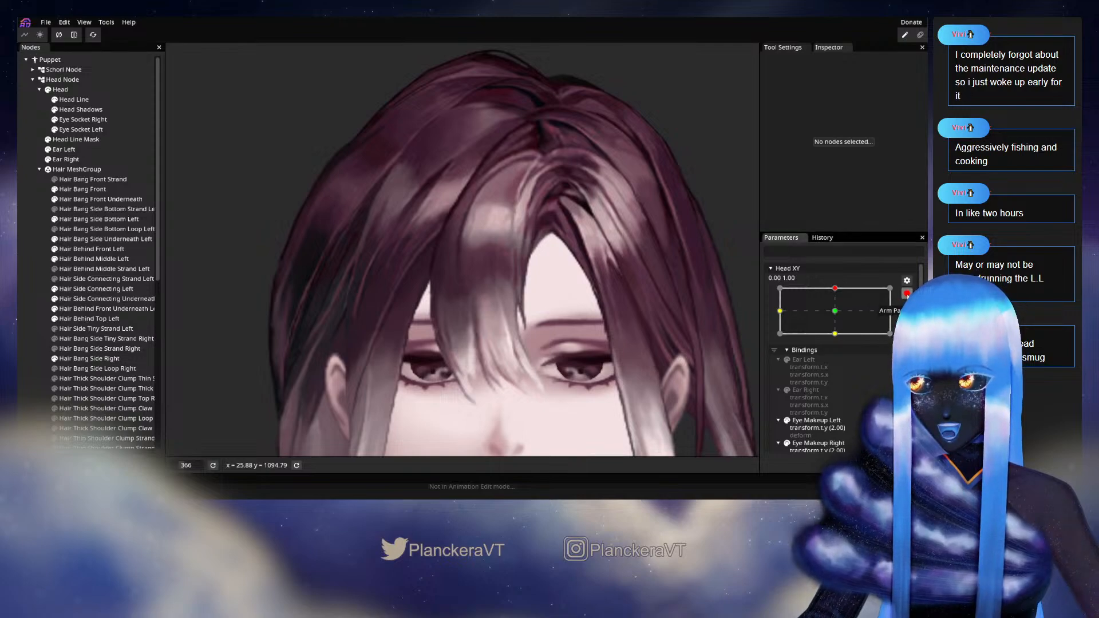
pyautogui.click(906, 293)
pyautogui.click(837, 315)
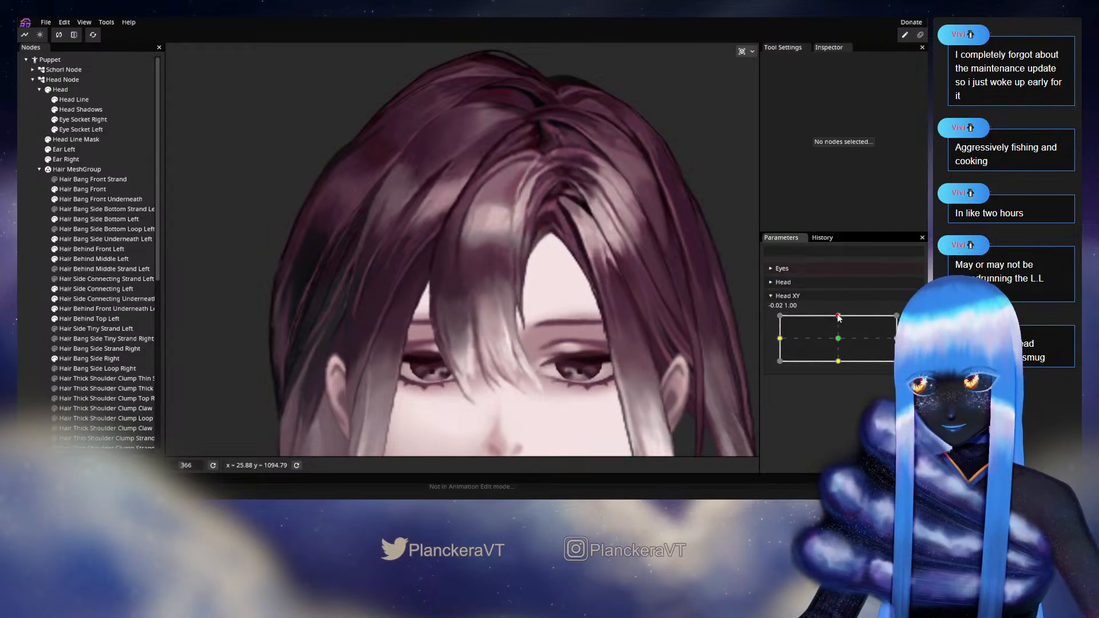
pyautogui.moveTo(839, 317)
pyautogui.mouseDown()
pyautogui.moveTo(840, 341)
pyautogui.moveTo(840, 316)
pyautogui.moveTo(843, 342)
pyautogui.moveTo(843, 322)
pyautogui.moveTo(857, 318)
pyautogui.mouseUp()
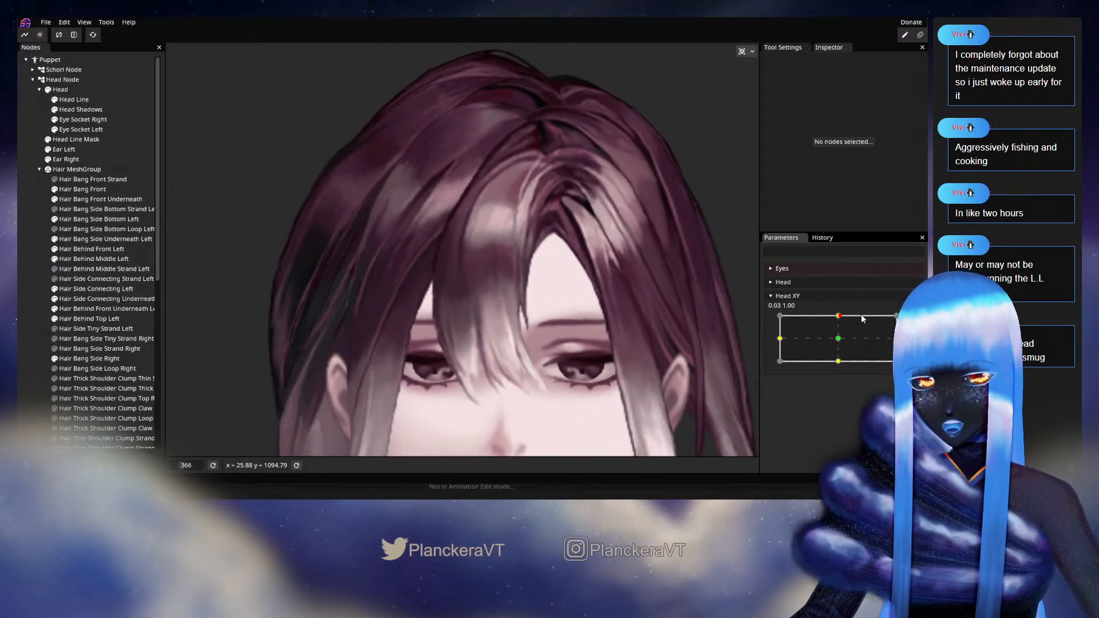
pyautogui.scroll(3, 462, 290)
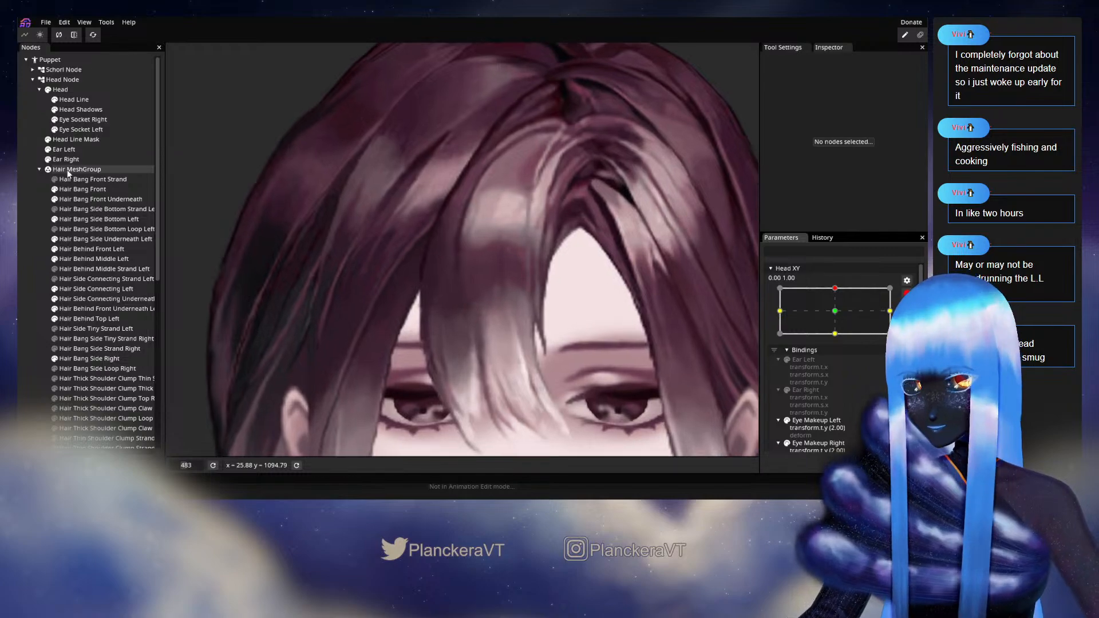
# Adjust the Hair Bang Front vertices at the lower left edge of the dark band
pyautogui.click(77, 190)
pyautogui.scroll(4, 453, 275)
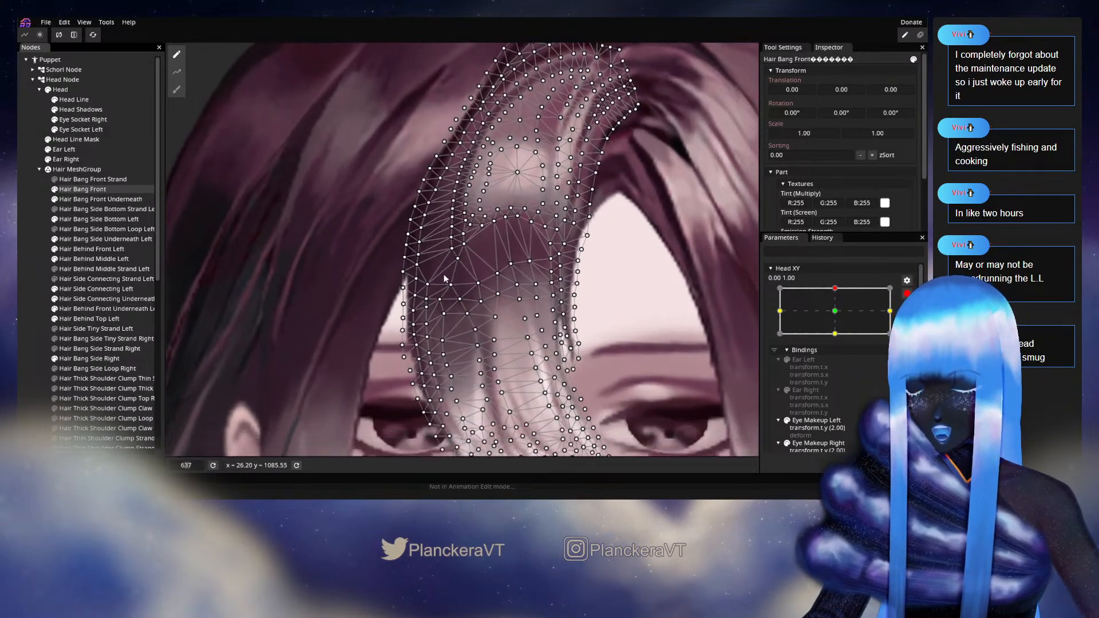
pyautogui.scroll(1, 457, 268)
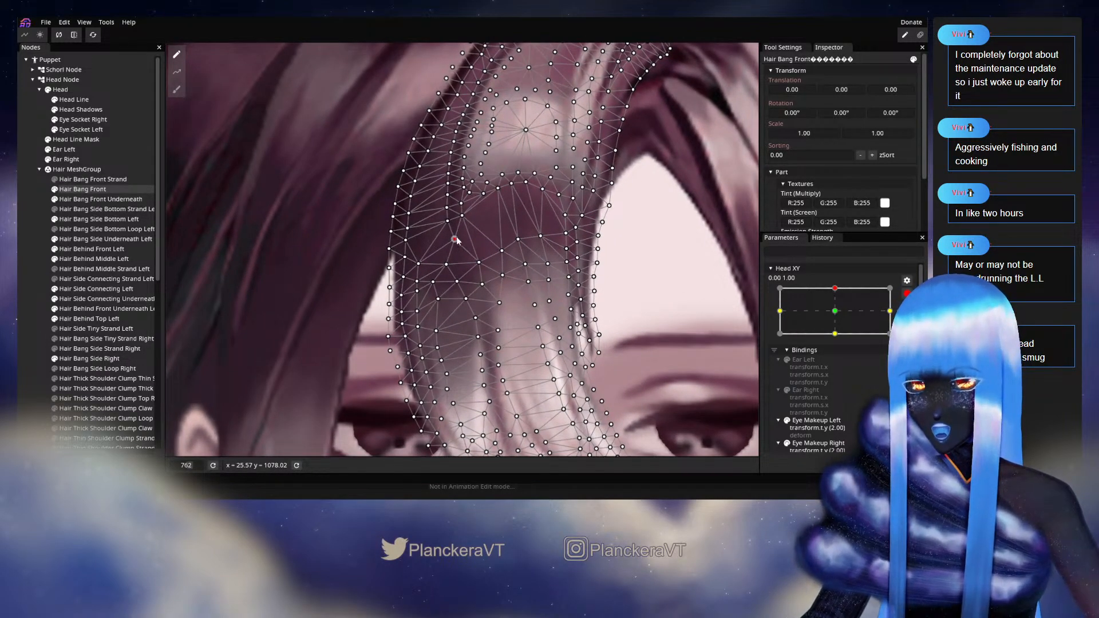
pyautogui.click(448, 226)
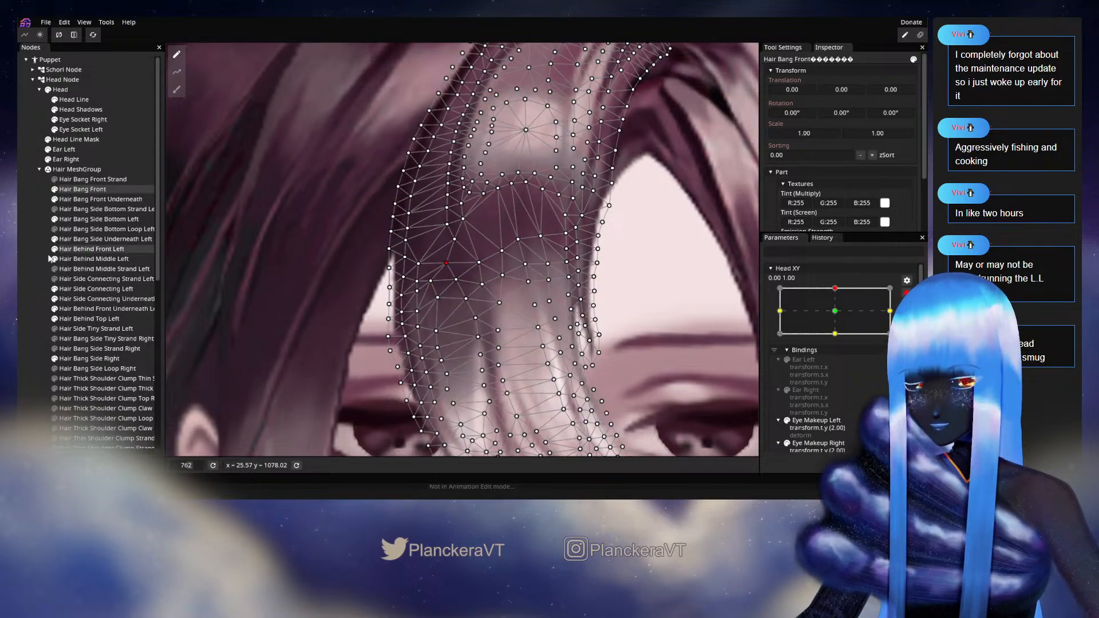
# Preview the adjusted bang against the whole face in the head-up tilt with Head XY disarmed, and rearm it at 0.00, 1.00
pyautogui.click(591, 335)
pyautogui.scroll(-5, 592, 334)
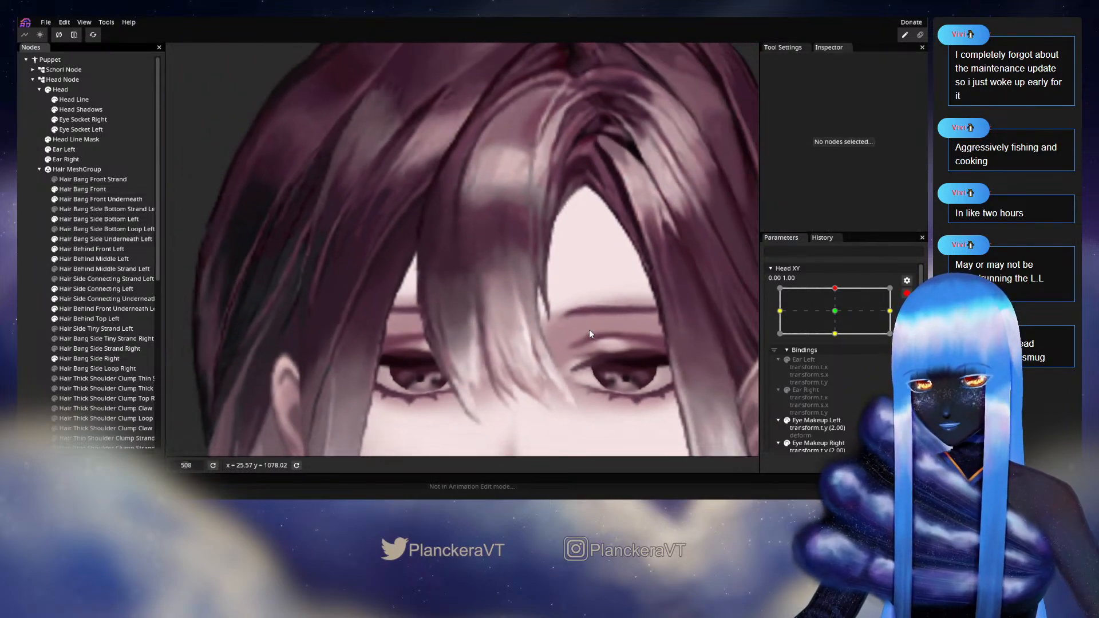
pyautogui.click(907, 293)
pyautogui.moveTo(838, 315)
pyautogui.mouseDown()
pyautogui.moveTo(840, 341)
pyautogui.moveTo(835, 316)
pyautogui.mouseUp()
pyautogui.scroll(-4, 601, 338)
pyautogui.click(913, 321)
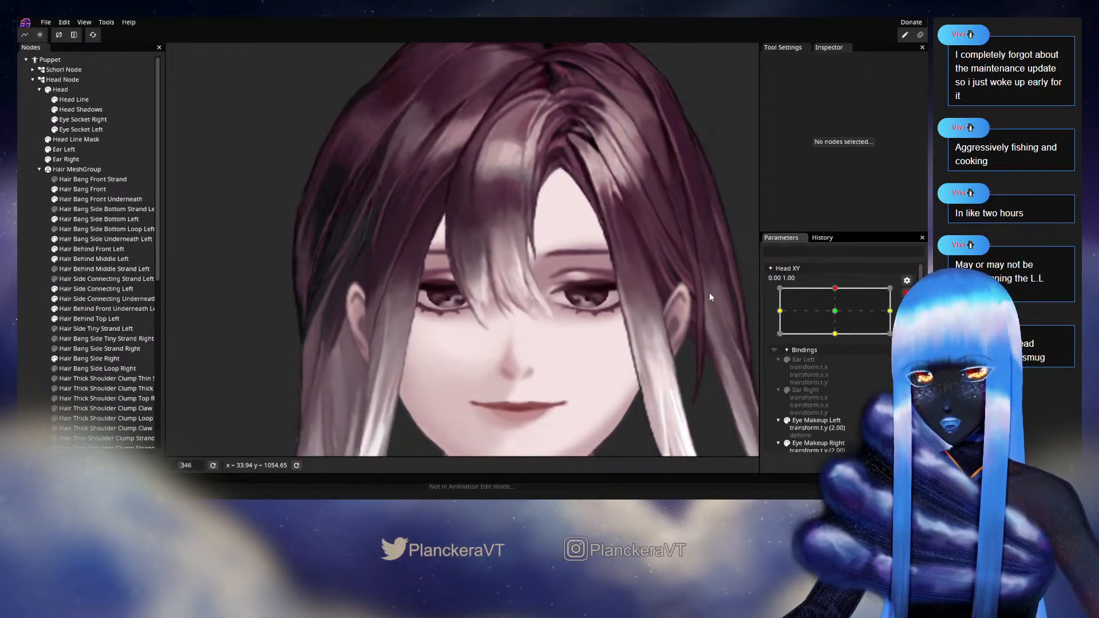
pyautogui.scroll(3, 376, 294)
pyautogui.scroll(4, 483, 273)
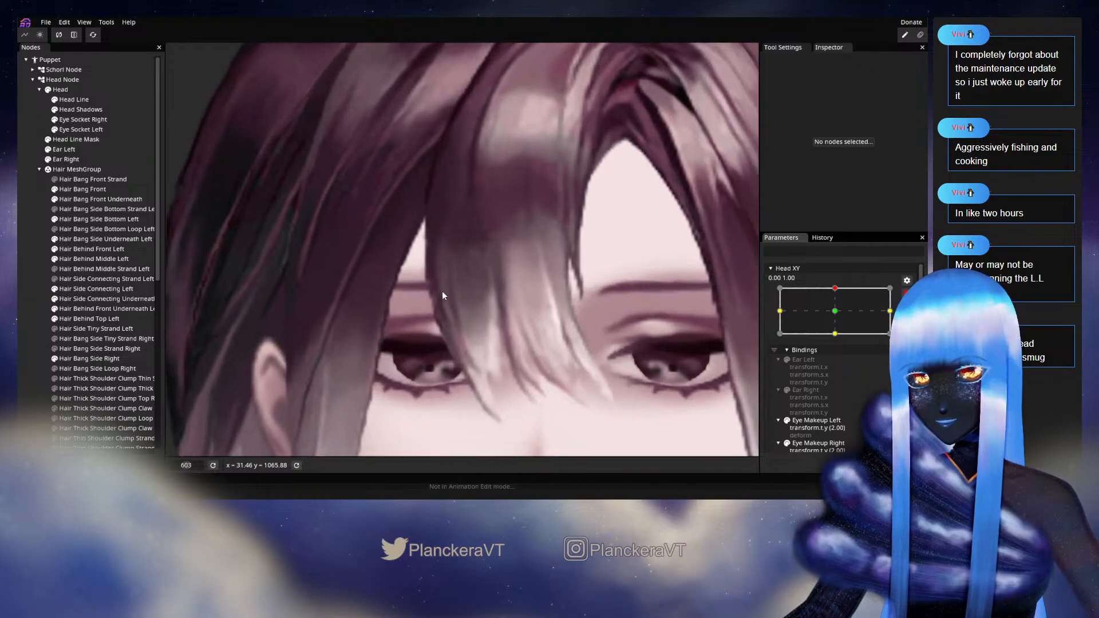
# Reposition the Hair Bang Front vertices below the dark band on the bang's left side, and deselect the bang
pyautogui.click(71, 190)
pyautogui.scroll(3, 484, 266)
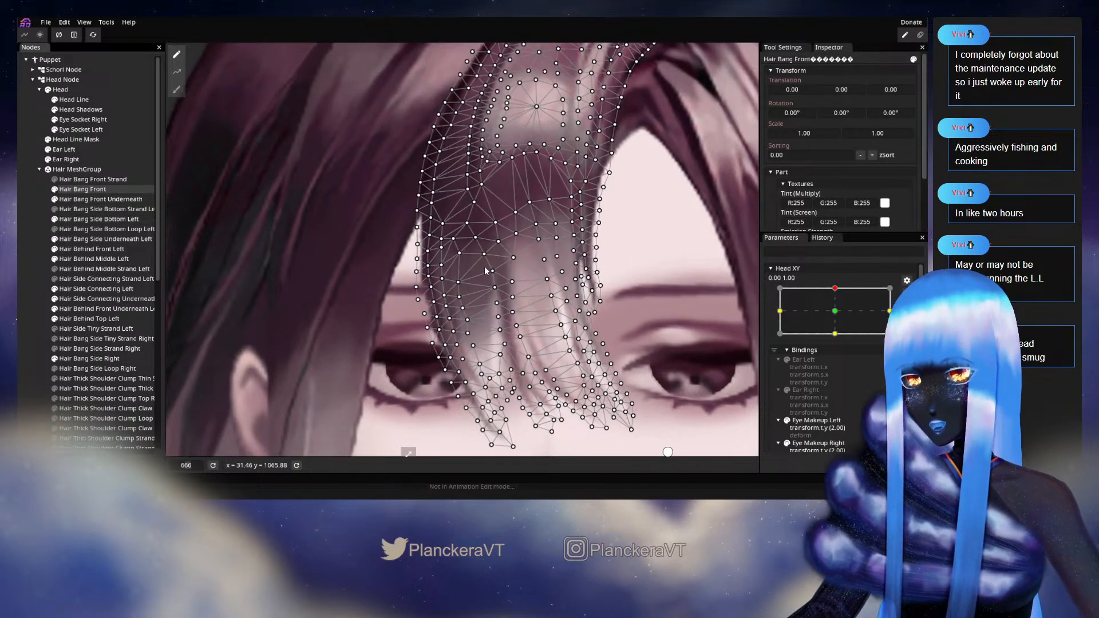
pyautogui.click(461, 255)
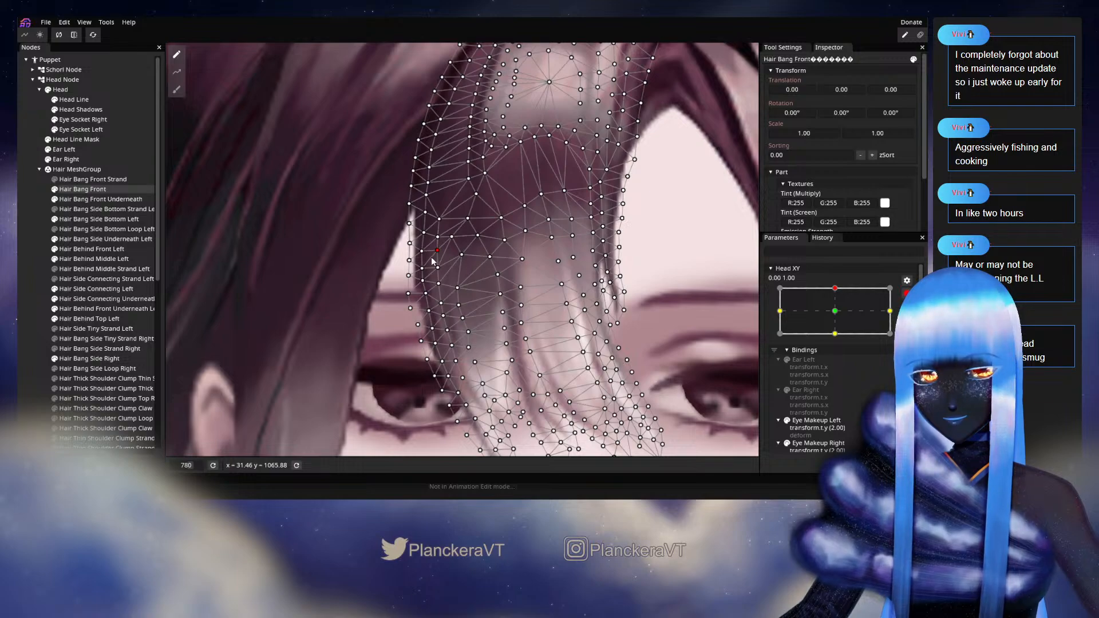
pyautogui.click(450, 239)
pyautogui.click(438, 269)
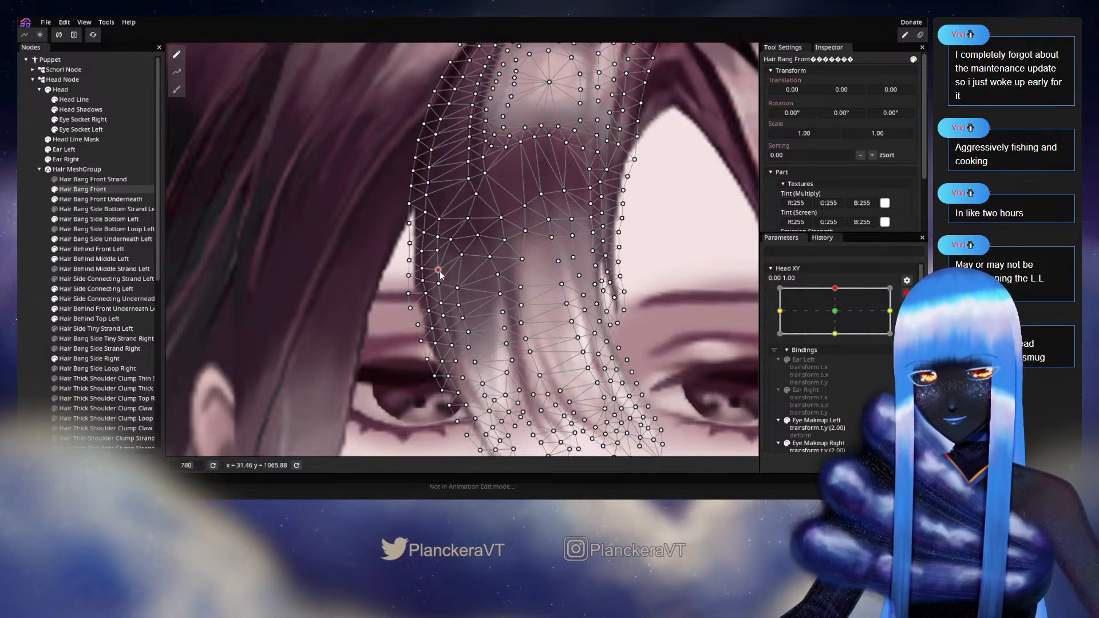
pyautogui.click(436, 252)
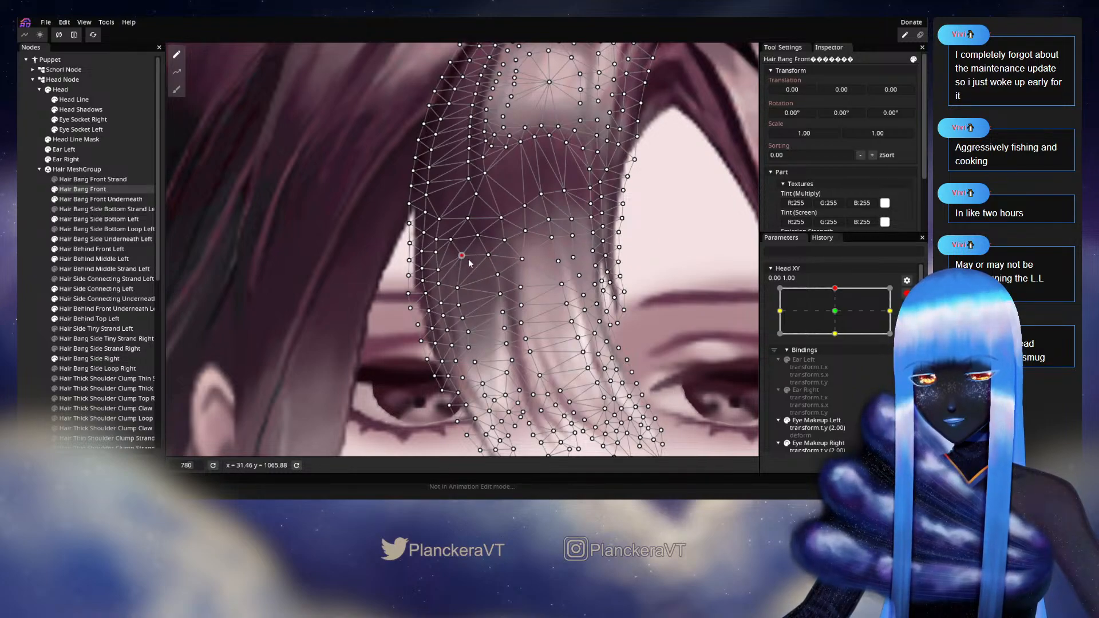
pyautogui.click(27, 305)
pyautogui.scroll(-4, 575, 302)
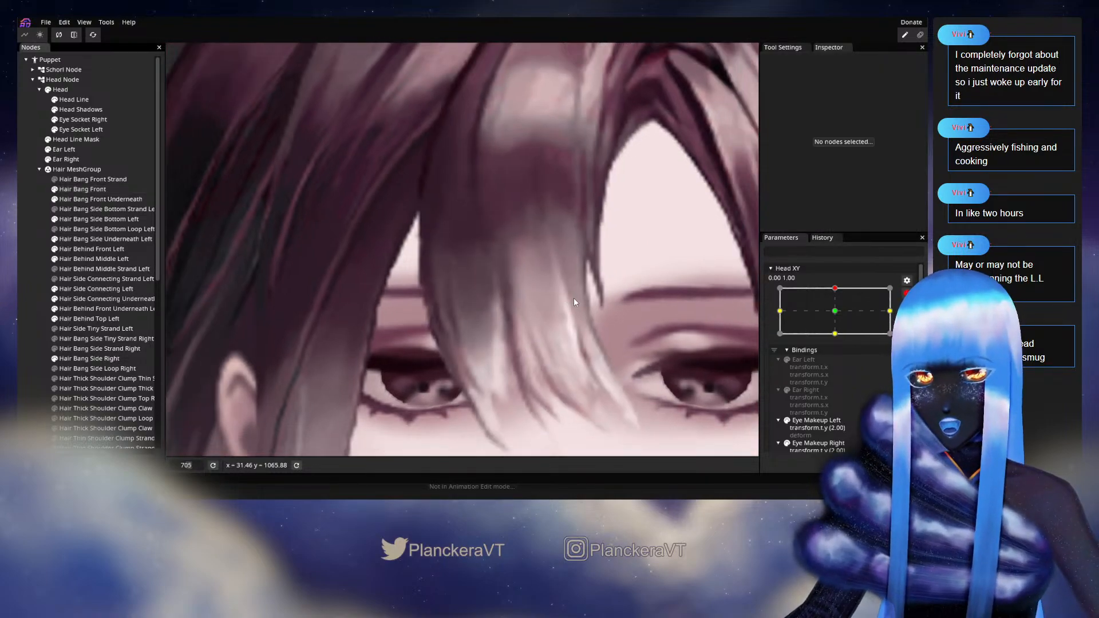
# Preview the Hair Bang Front deformation near the head-up tilt with Head XY disarmed, and rearm it at 0.00, 1.00
pyautogui.scroll(-2, 573, 297)
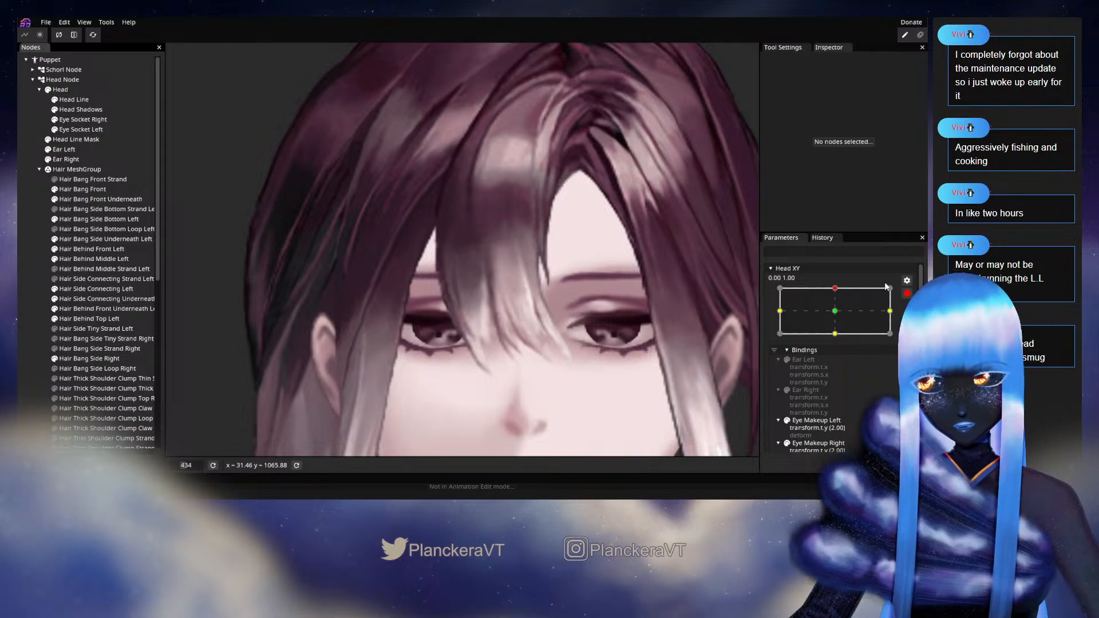
pyautogui.click(907, 293)
pyautogui.moveTo(838, 316)
pyautogui.mouseDown()
pyautogui.moveTo(838, 342)
pyautogui.moveTo(842, 316)
pyautogui.mouseUp()
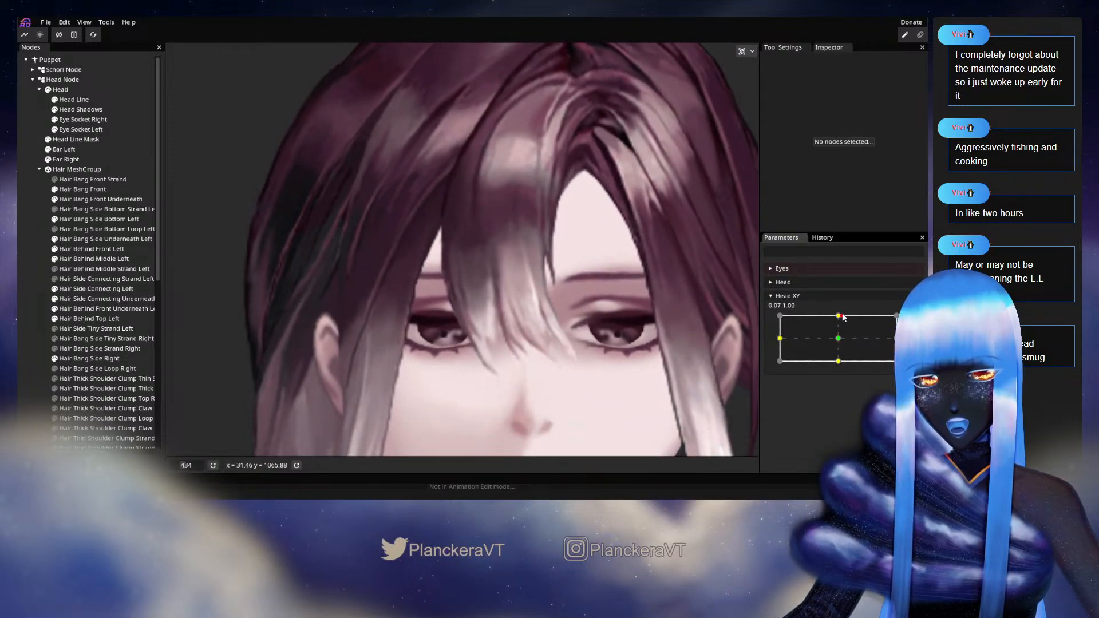
pyautogui.click(913, 321)
# Adjust the Hair Bang Front vertices around the lower edge of the dark band, and deselect the bang
pyautogui.scroll(1, 449, 279)
pyautogui.scroll(5, 449, 280)
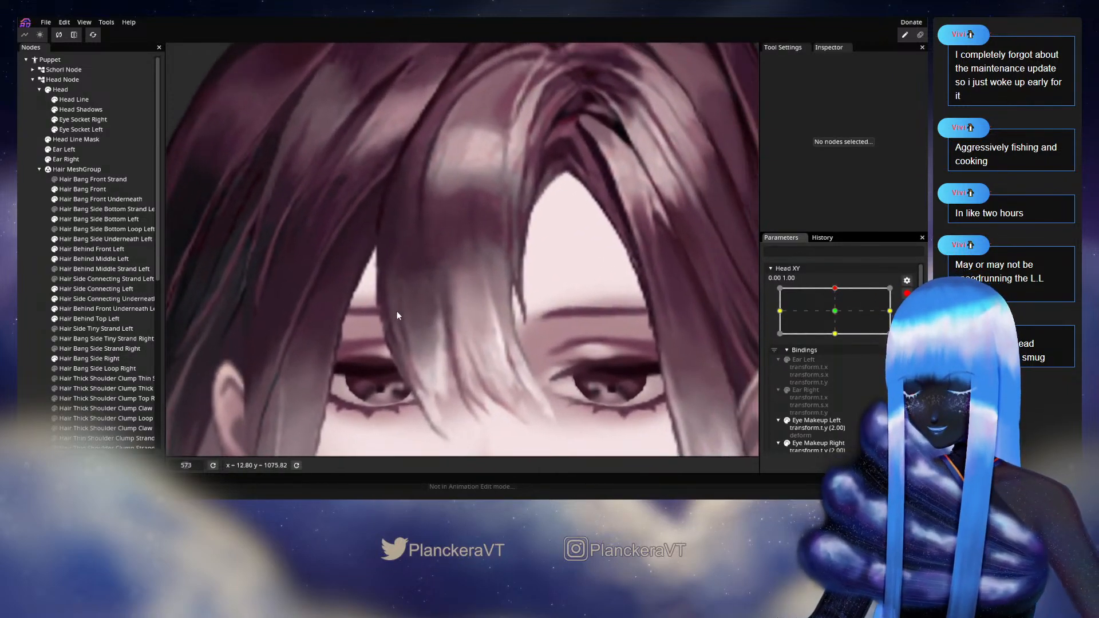
pyautogui.click(58, 190)
pyautogui.scroll(4, 433, 259)
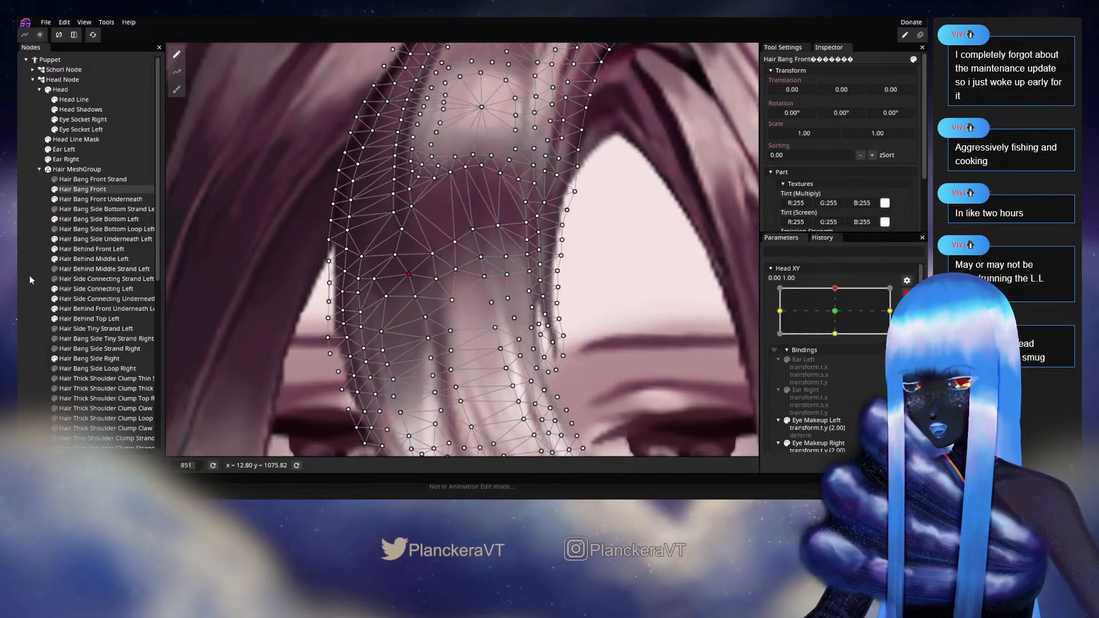
pyautogui.click(520, 325)
pyautogui.scroll(-4, 520, 324)
pyautogui.scroll(-3, 521, 324)
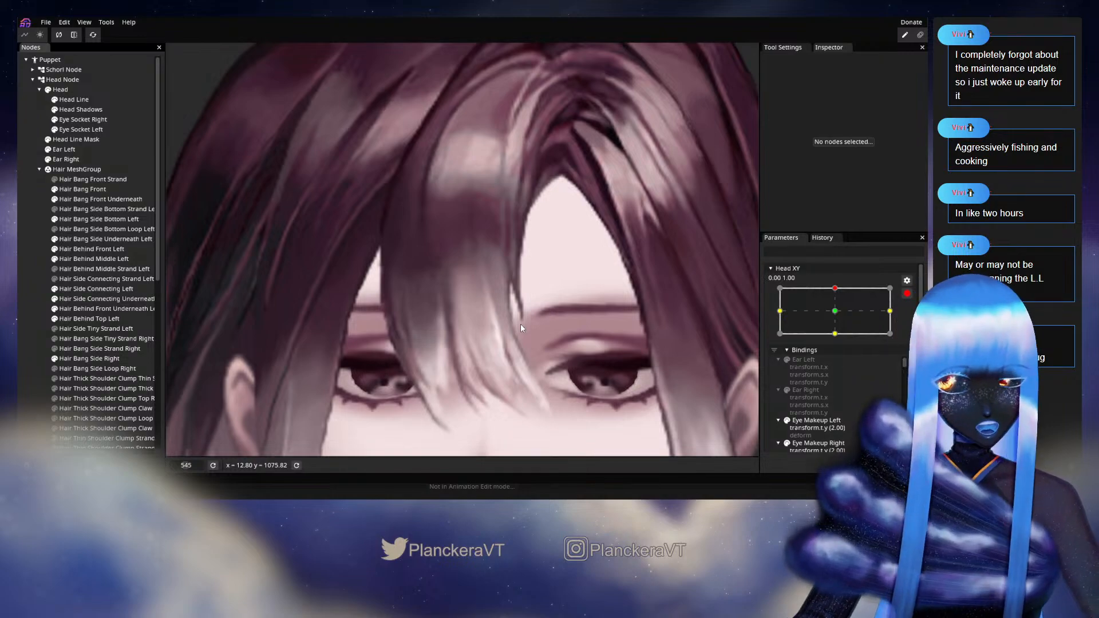
pyautogui.scroll(-1, 521, 323)
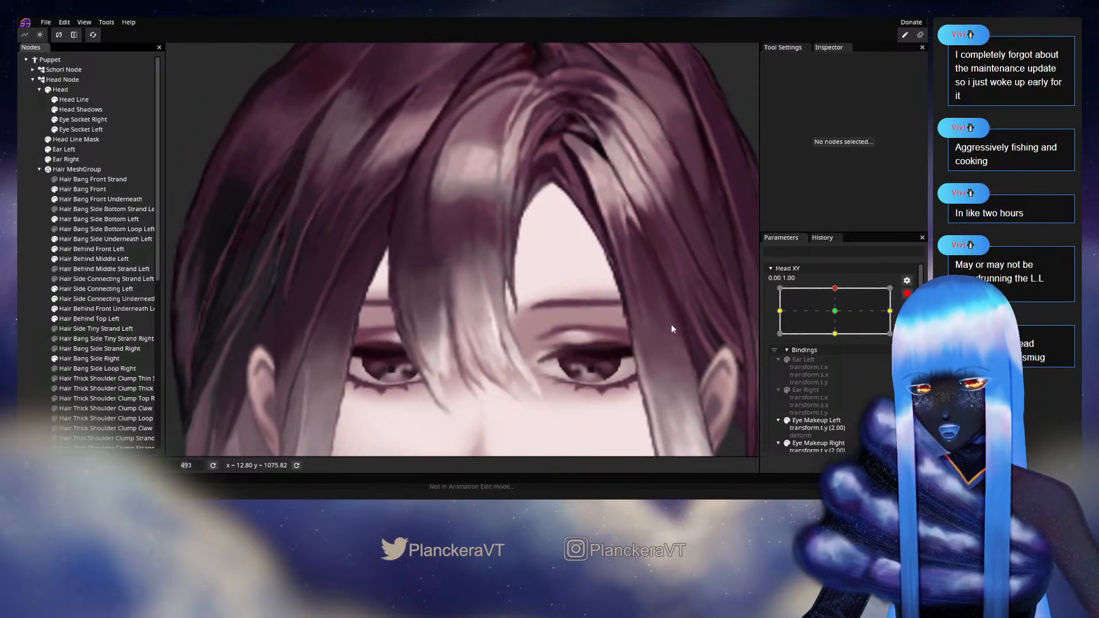
# Sweep Head XY between neutral and head-up while disarmed, and examine how the bang and hair parting move
pyautogui.click(907, 293)
pyautogui.moveTo(838, 316); pyautogui.dragTo(839, 343)
pyautogui.scroll(-2, 619, 369)
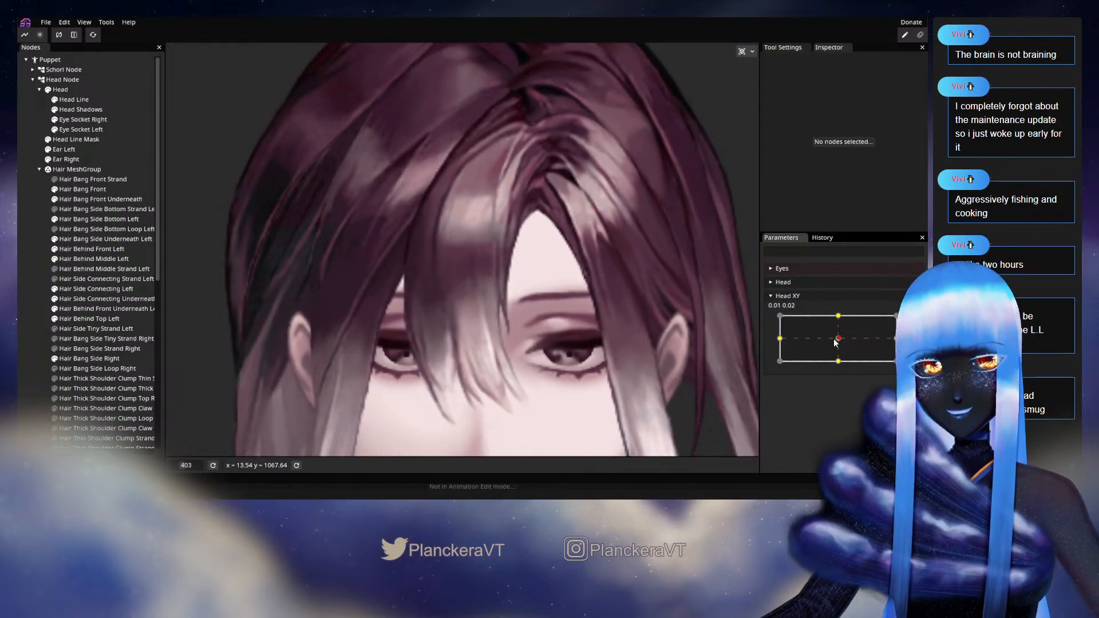
pyautogui.moveTo(837, 344); pyautogui.dragTo(829, 313)
pyautogui.moveTo(550, 249); pyautogui.dragTo(502, 295)
pyautogui.scroll(2, 503, 295)
pyautogui.scroll(5, 502, 298)
pyautogui.moveTo(829, 317)
pyautogui.mouseDown()
pyautogui.moveTo(839, 338)
pyautogui.moveTo(838, 316)
pyautogui.mouseUp()
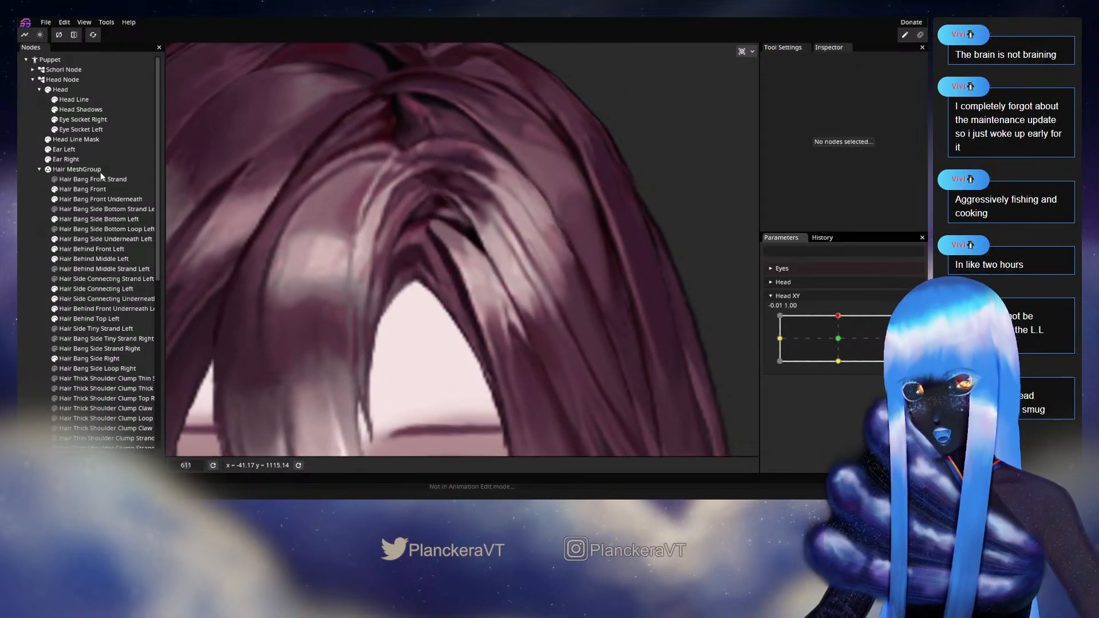
# Rearm Head XY at 0.00, 1.00 and reposition the Hair Bang Front Underneath vertices above the forehead opening
pyautogui.click(83, 200)
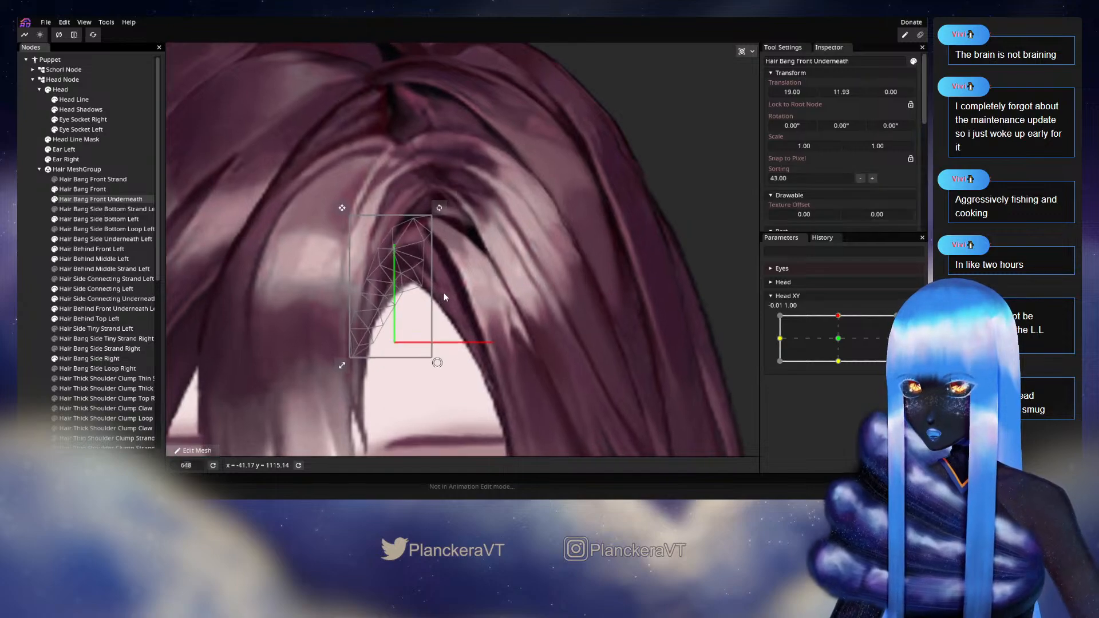
pyautogui.click(914, 320)
pyautogui.scroll(2, 515, 292)
pyautogui.click(410, 275)
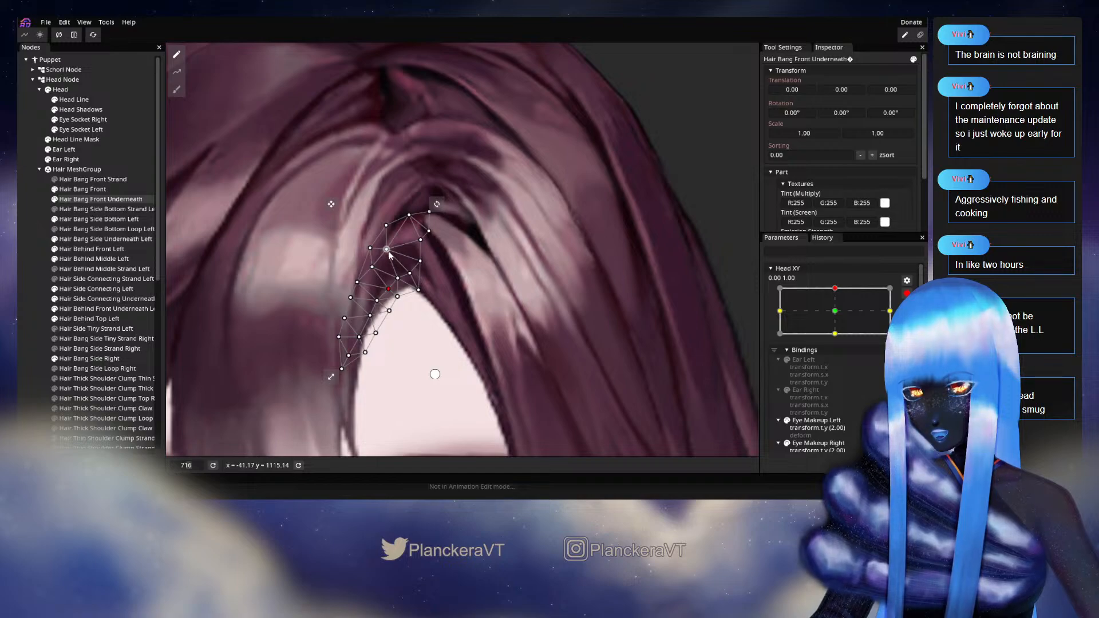
pyautogui.click(420, 240)
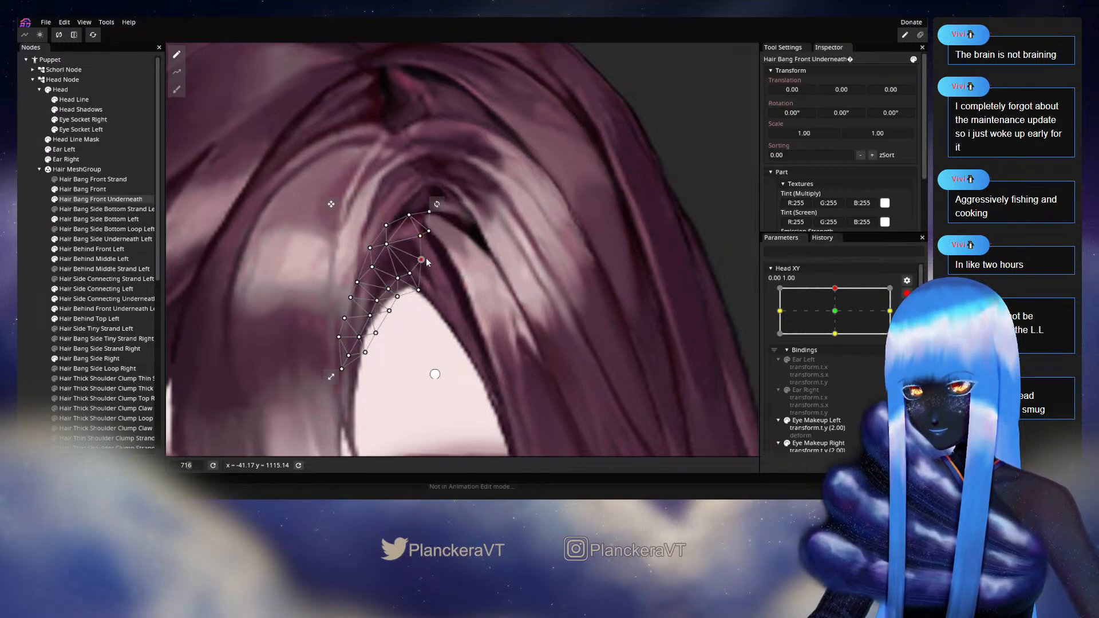
# Reposition the upper vertices of Hair Bang Side Underneath Left where it meets the front bang, and deselect it
pyautogui.click(93, 222)
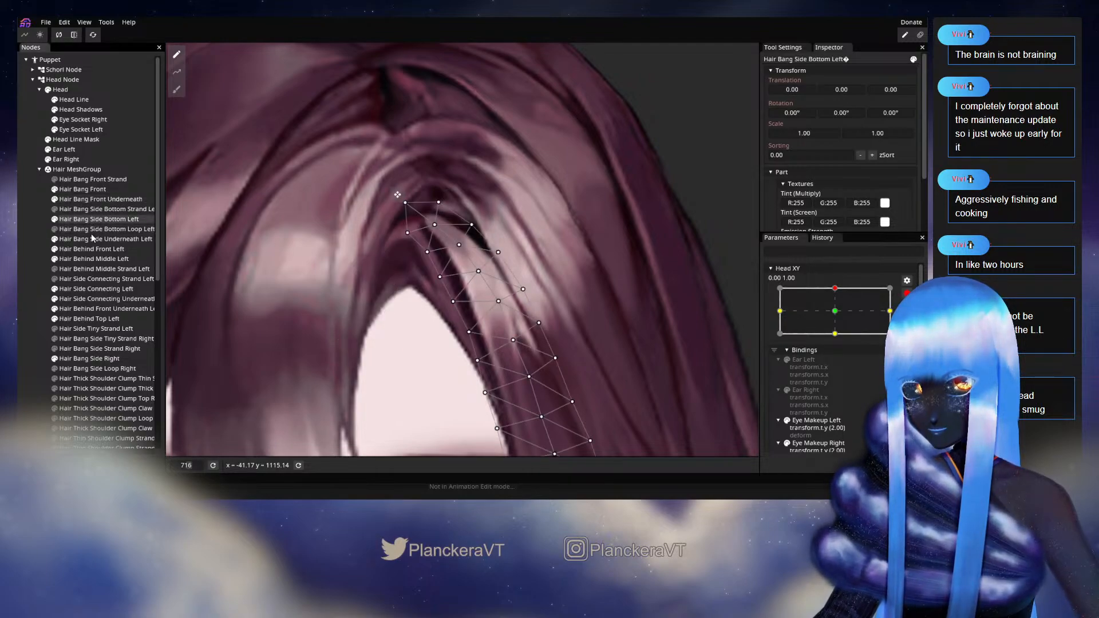
pyautogui.click(93, 239)
pyautogui.scroll(3, 414, 289)
pyautogui.click(403, 261)
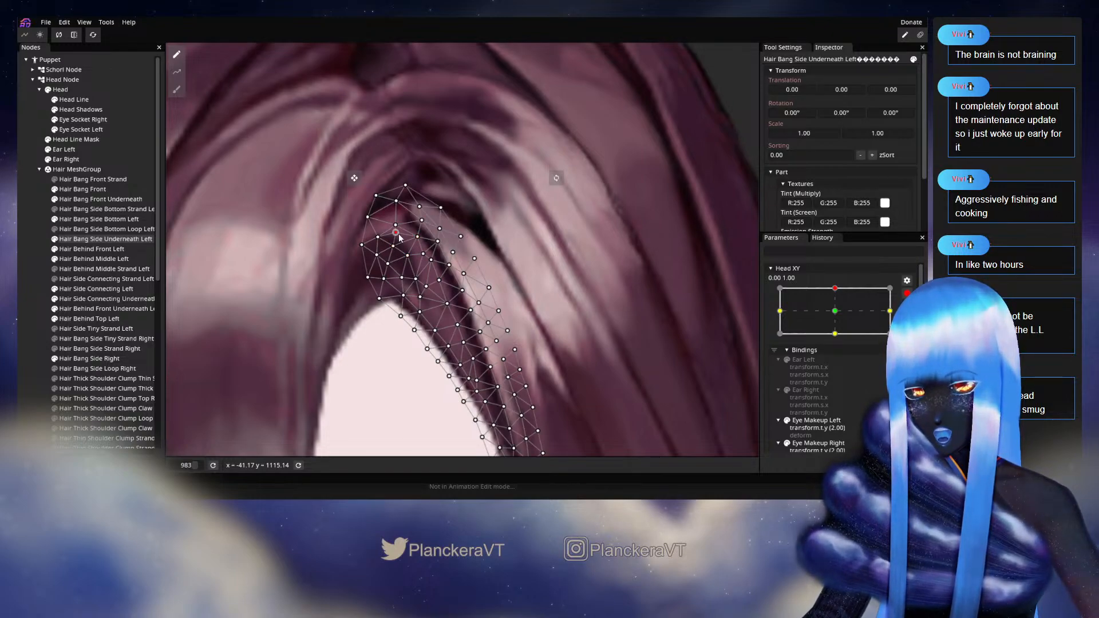
pyautogui.click(94, 275)
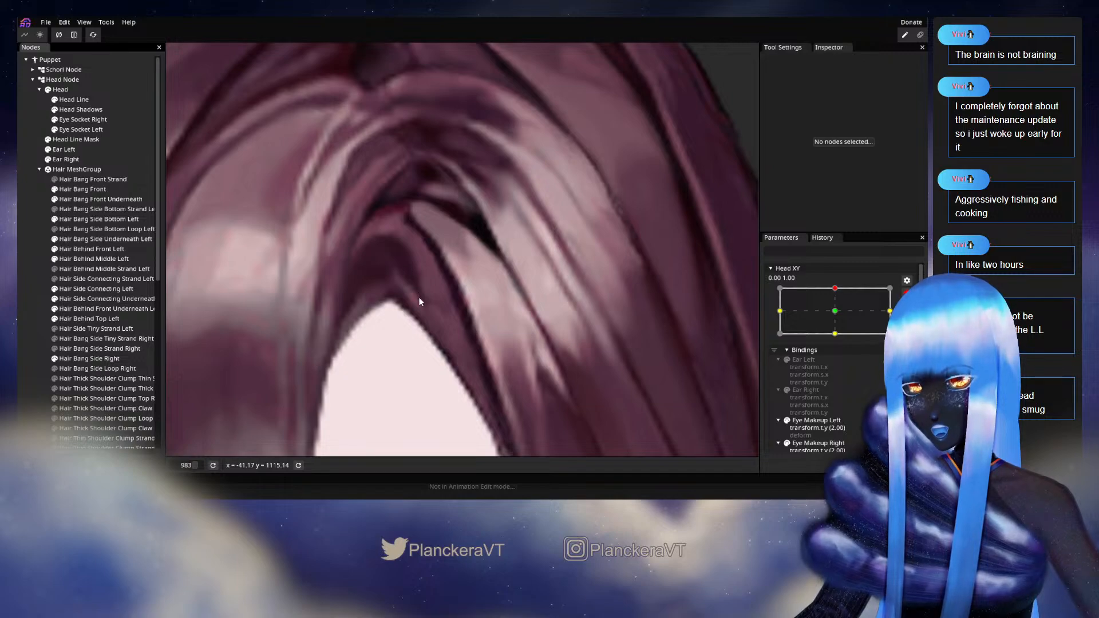
pyautogui.scroll(-2, 430, 306)
pyautogui.scroll(-4, 431, 310)
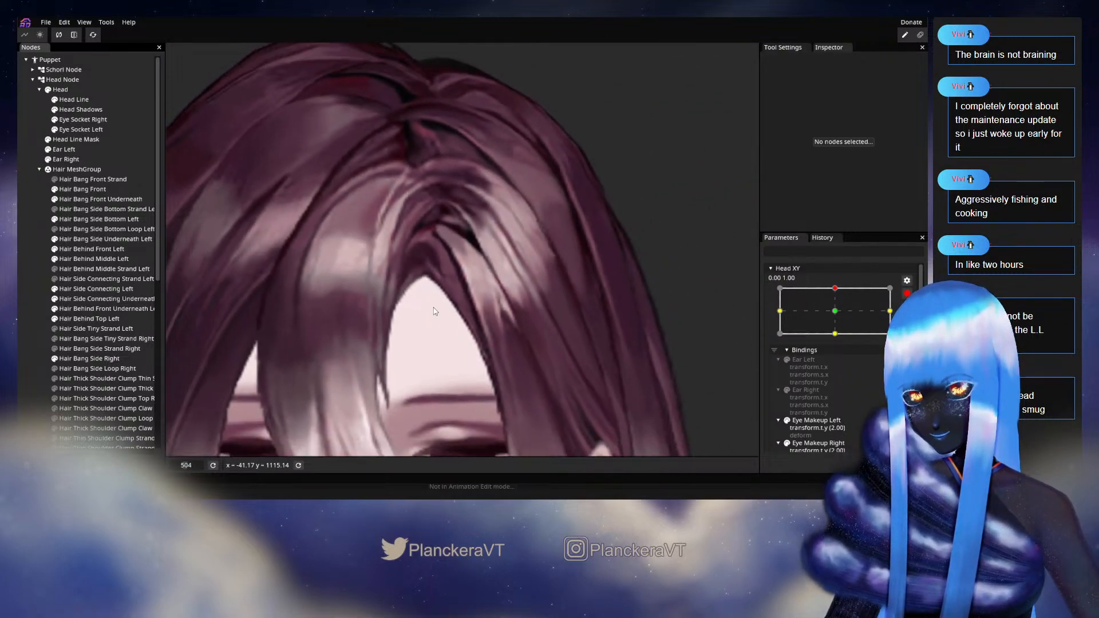
pyautogui.scroll(-1, 611, 314)
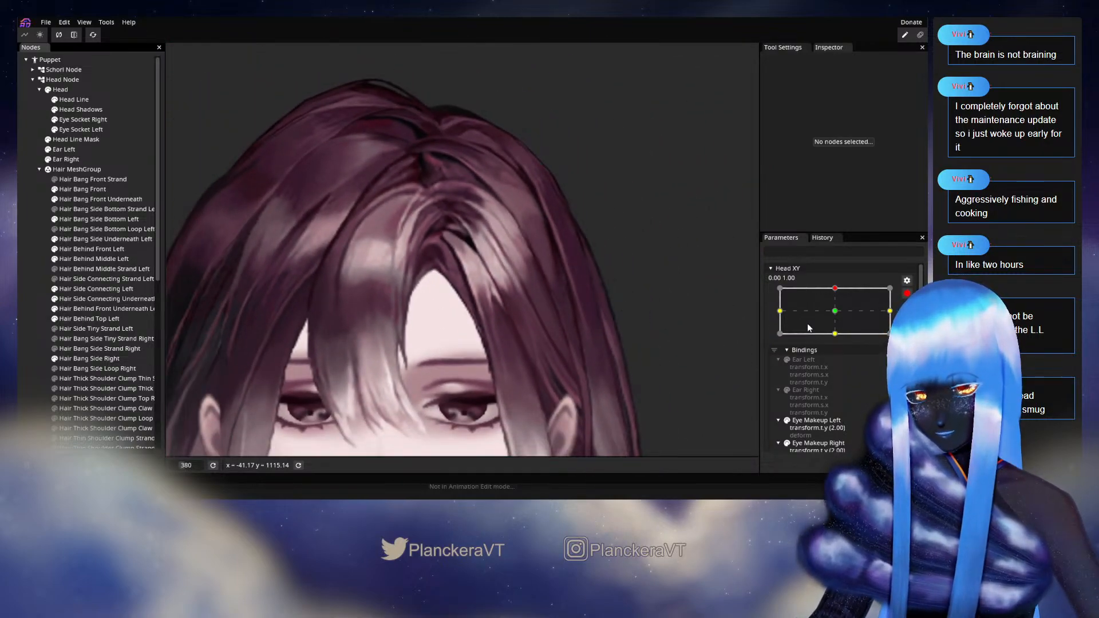
# Preview the adjusted underneath strands in the head-up tilt with Head XY disarmed, and return to editing at 0.00, 1.00
pyautogui.click(907, 293)
pyautogui.moveTo(838, 316)
pyautogui.mouseDown()
pyautogui.moveTo(838, 339)
pyautogui.moveTo(837, 317)
pyautogui.mouseUp()
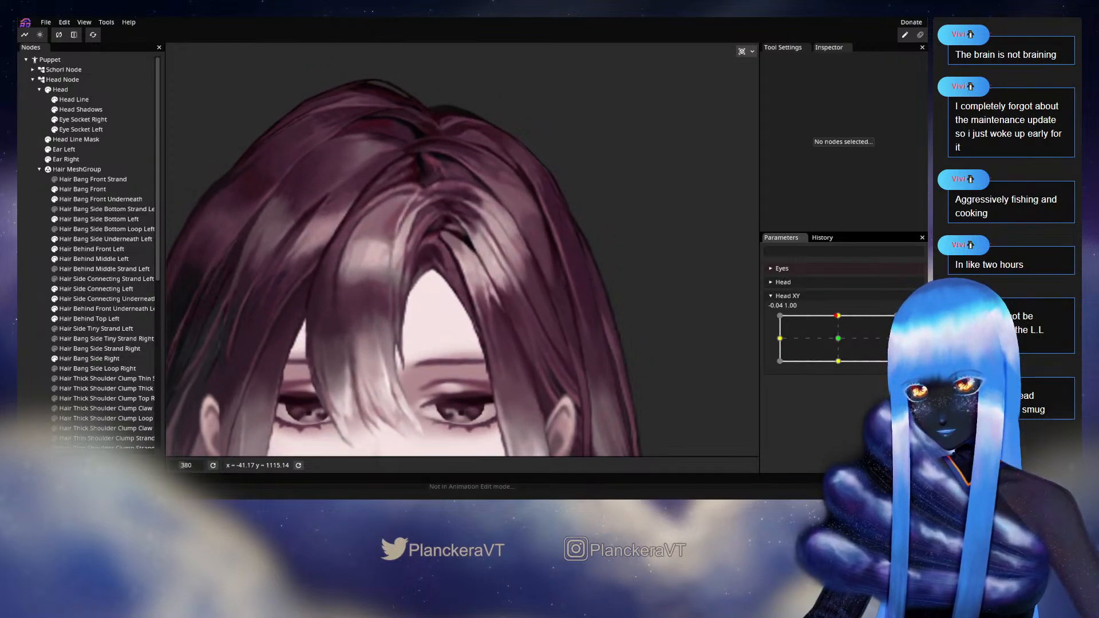
pyautogui.scroll(5, 399, 300)
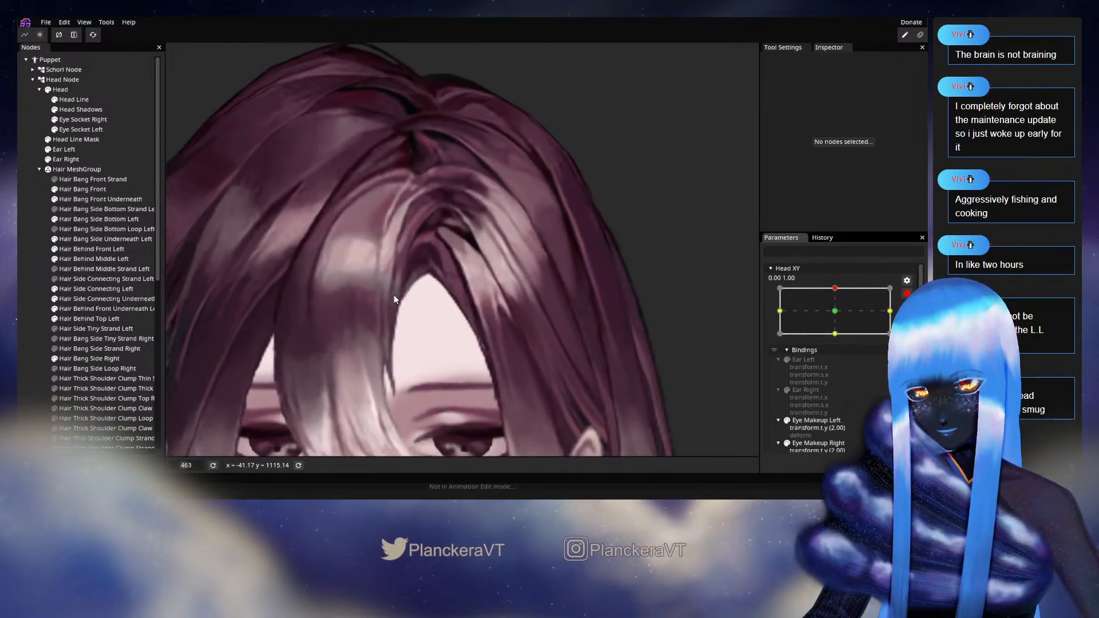
# Reshape the inner edge of Hair Bang Front beside the parting using the size 10 Circle Brush in its other mode
pyautogui.click(73, 190)
pyautogui.scroll(3, 499, 192)
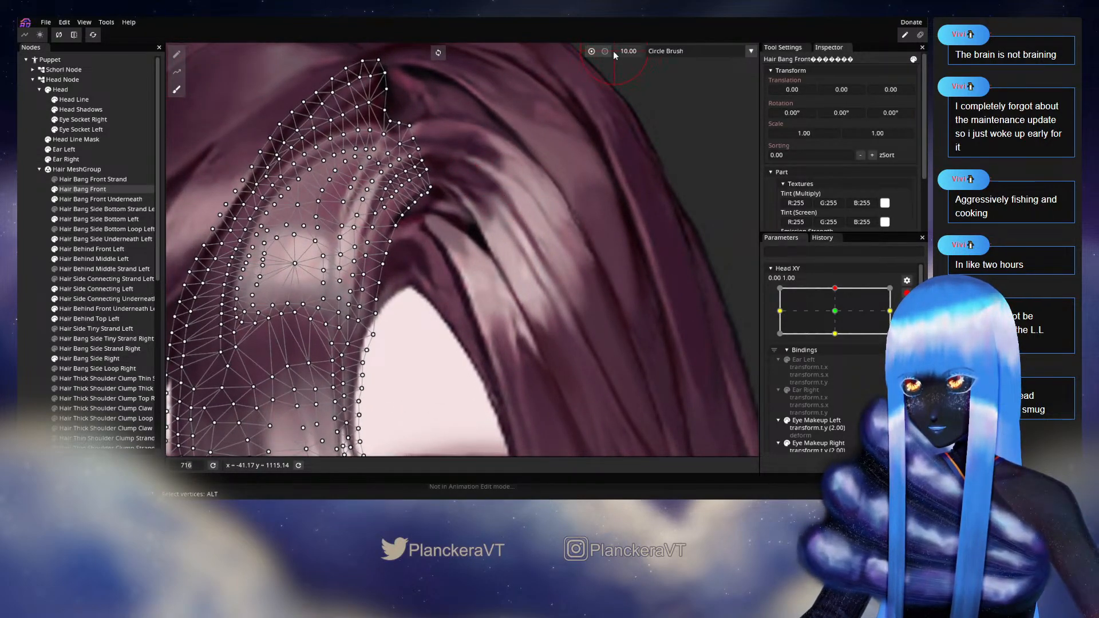
pyautogui.click(604, 51)
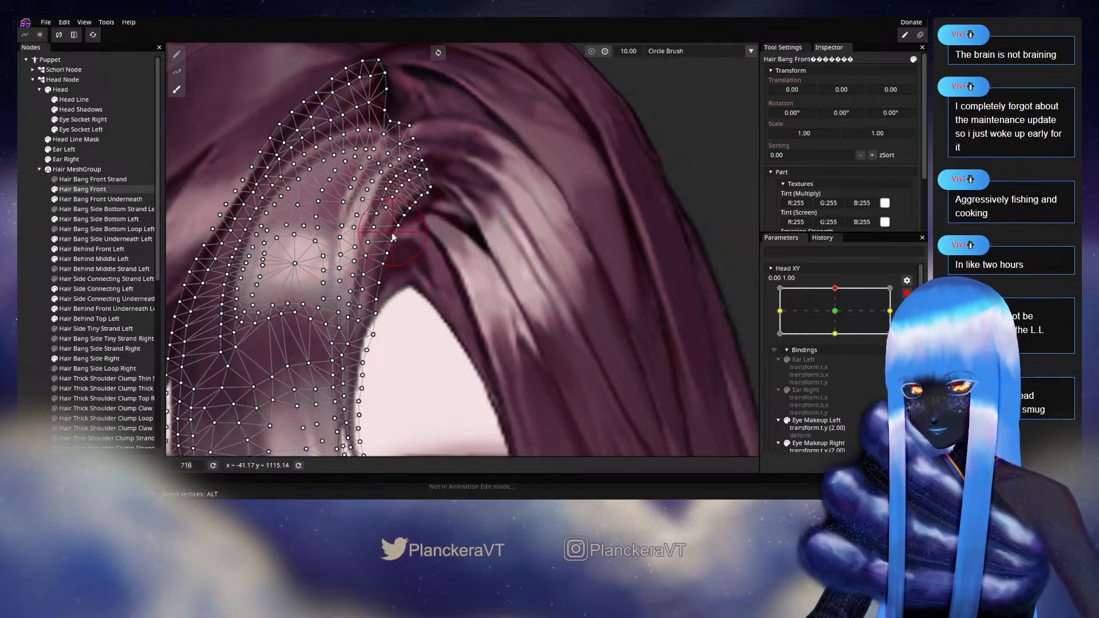
# Deselect the bang, preview its brushed inner edge with Head XY disarmed, and rearm the parameter at 0.00, 1.00
pyautogui.click(29, 283)
pyautogui.scroll(-3, 450, 303)
pyautogui.scroll(-3, 450, 301)
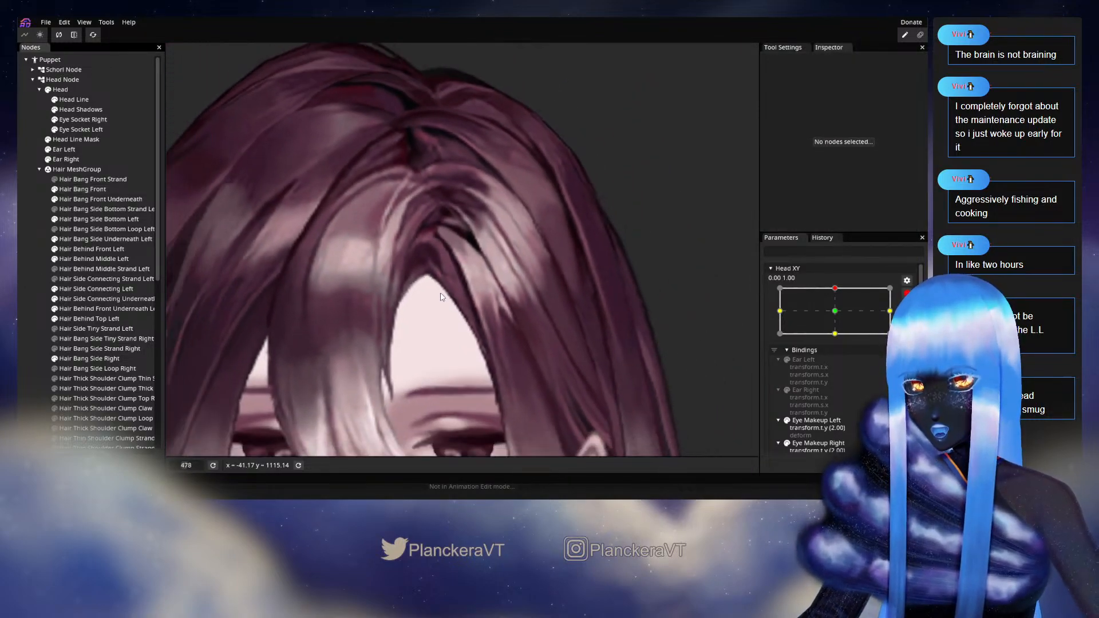
pyautogui.click(907, 293)
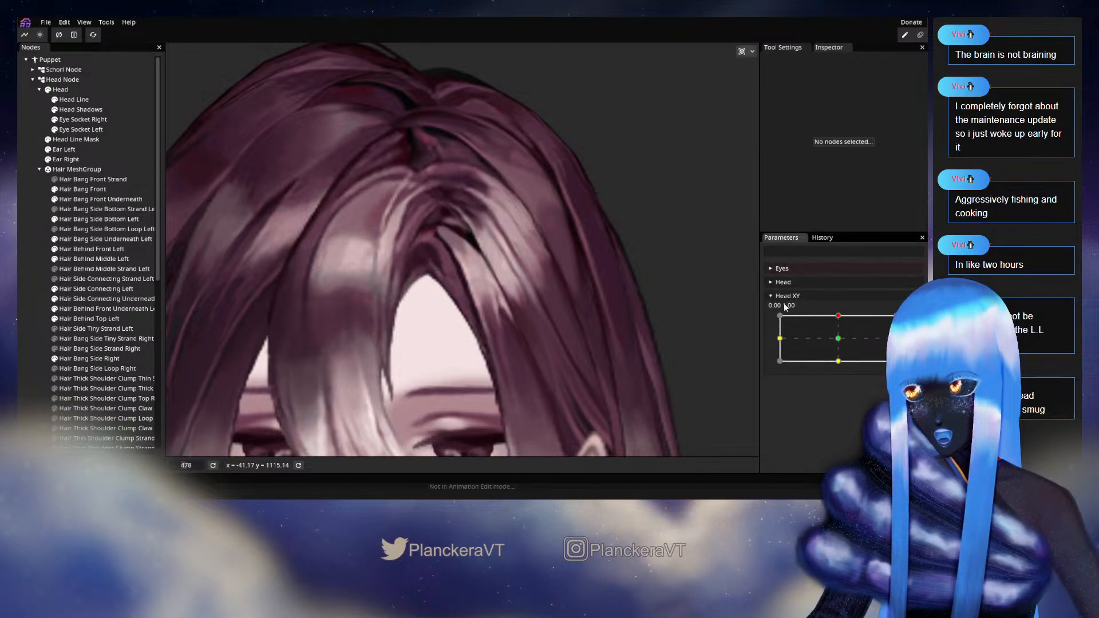
pyautogui.moveTo(838, 316)
pyautogui.mouseDown()
pyautogui.moveTo(841, 340)
pyautogui.moveTo(838, 315)
pyautogui.mouseUp()
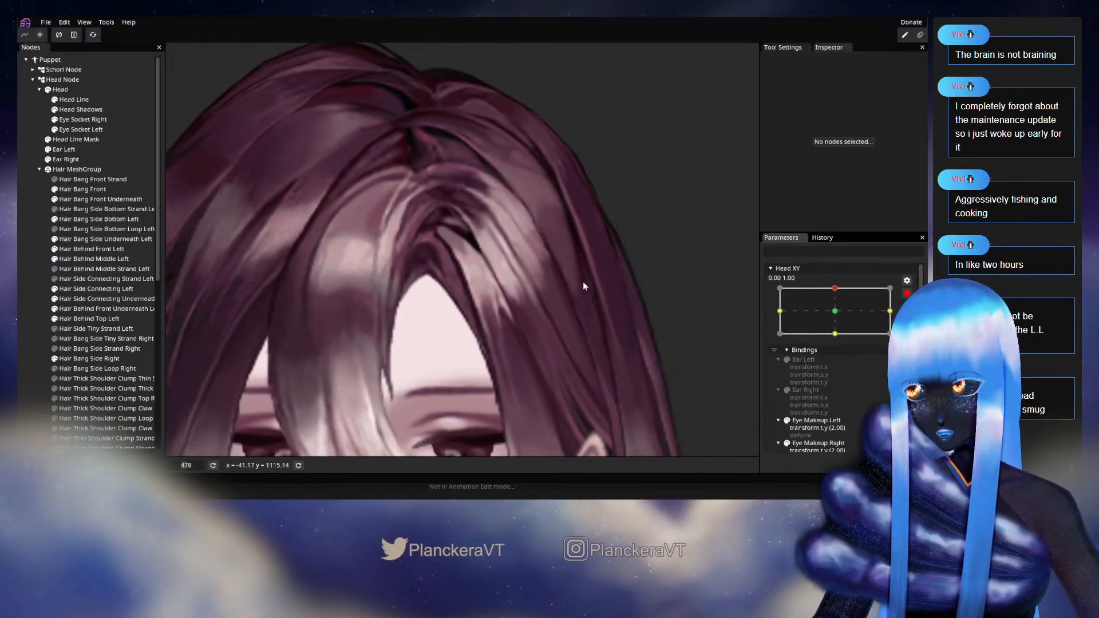
# Set the Circle Brush size to 21 and brush the Hair Bang Front mesh along its inner edge
pyautogui.click(82, 189)
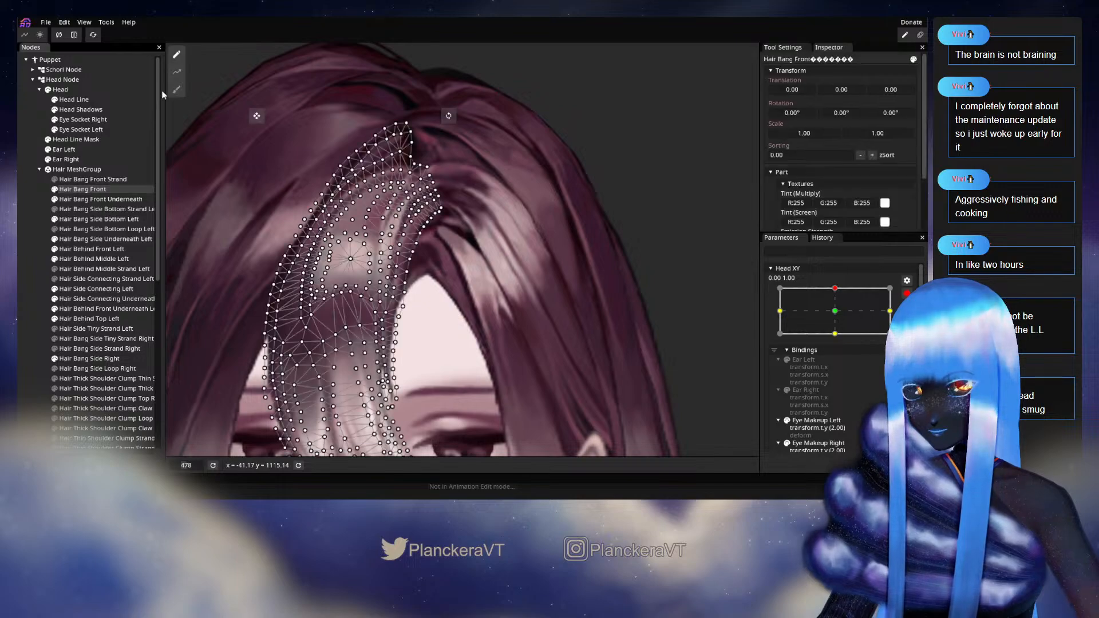
pyautogui.doubleClick(629, 51)
pyautogui.write('21')
pyautogui.press('Return')
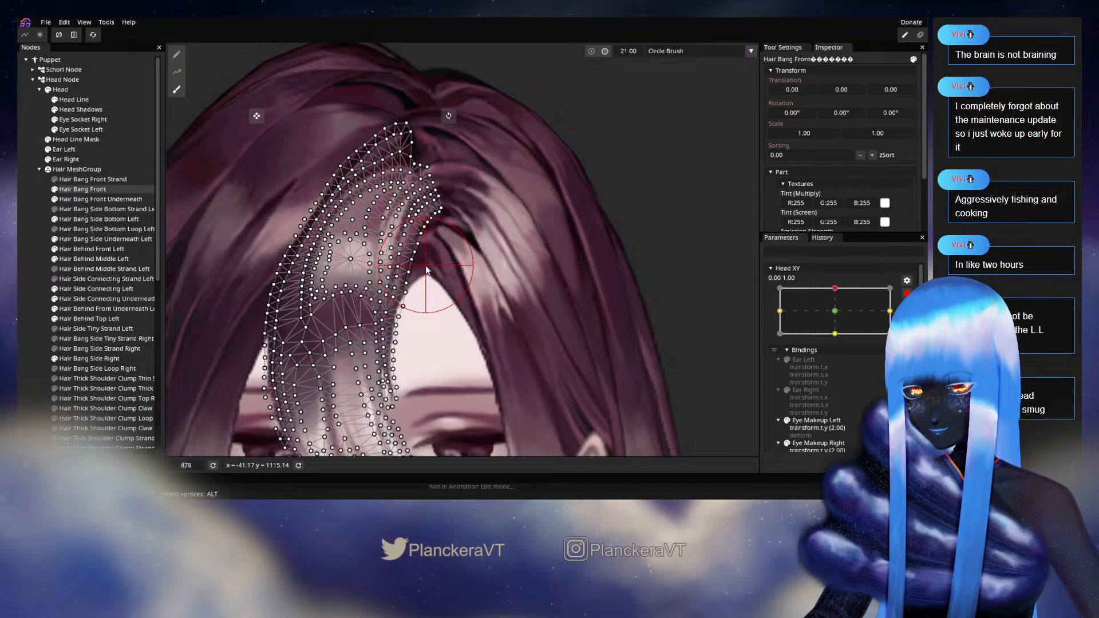
# Deselect the bang, check the wider brush's effect with Head XY disarmed, and rearm the parameter at 0.00, 1.00
pyautogui.click(31, 295)
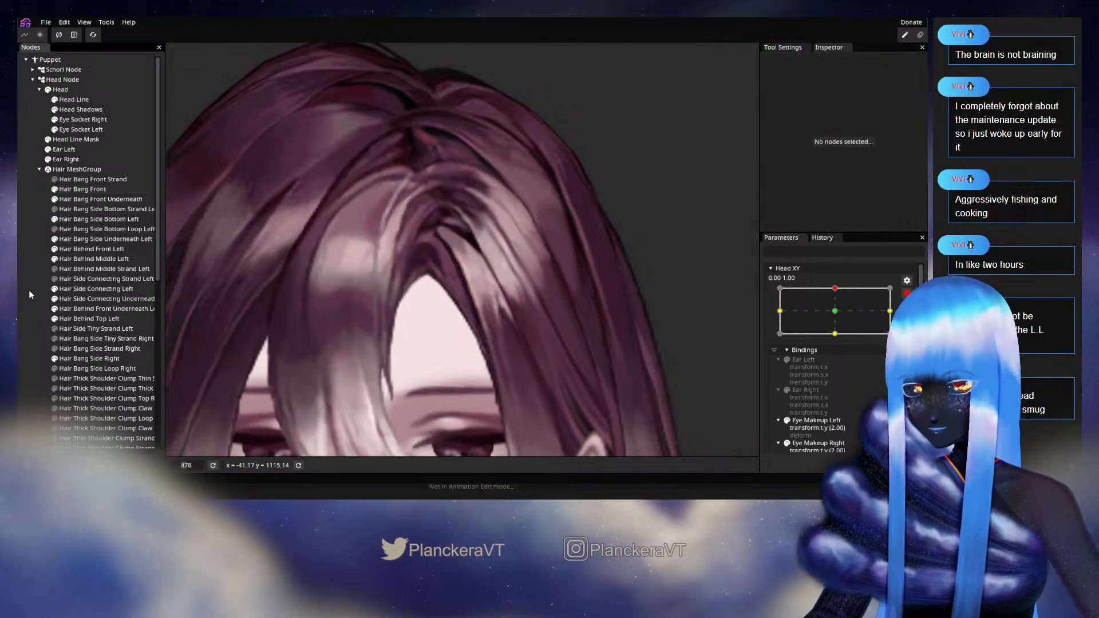
pyautogui.click(906, 293)
pyautogui.moveTo(839, 316)
pyautogui.mouseDown()
pyautogui.moveTo(838, 339)
pyautogui.moveTo(838, 316)
pyautogui.mouseUp()
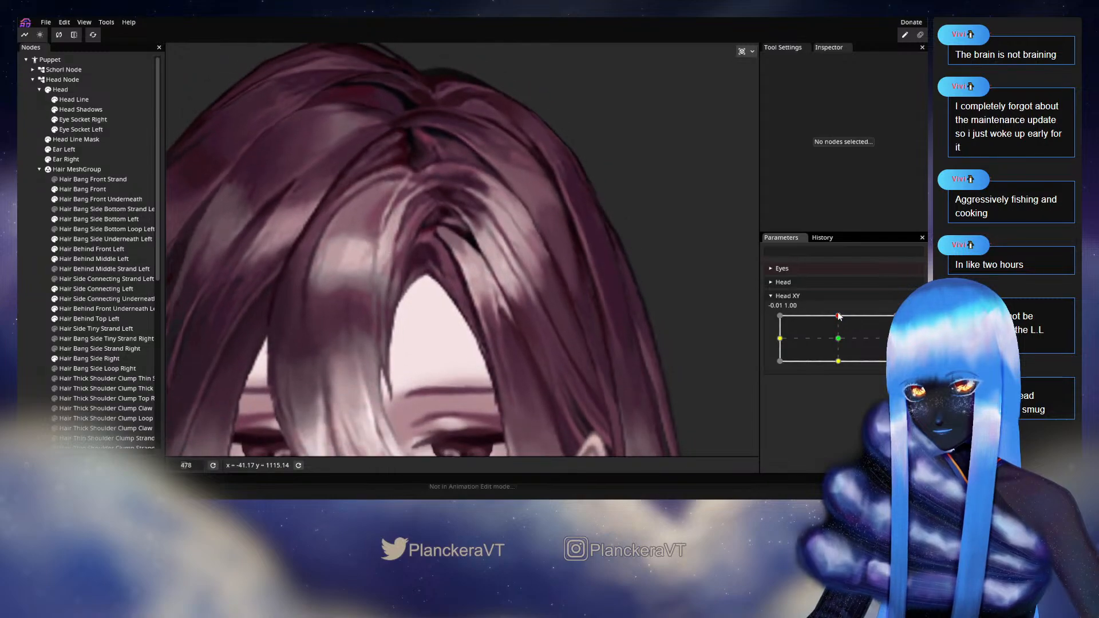
pyautogui.click(914, 320)
# Nudge the Hair Bang Front Underneath vertex on its inner edge slightly downward near the top of the forehead opening
pyautogui.scroll(3, 362, 302)
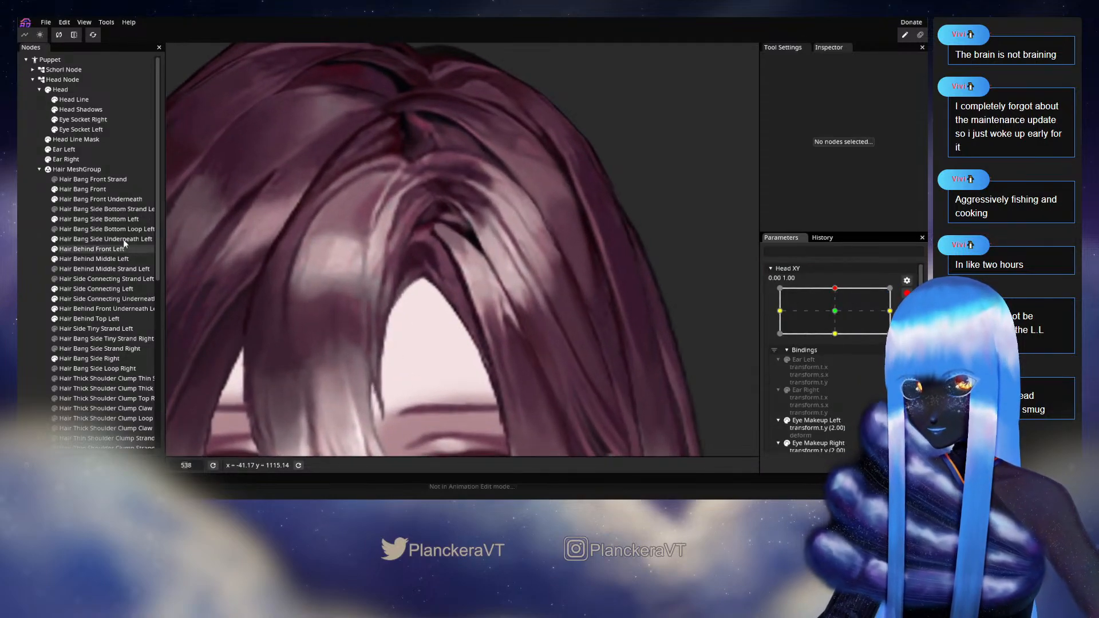
pyautogui.click(80, 199)
pyautogui.scroll(3, 477, 276)
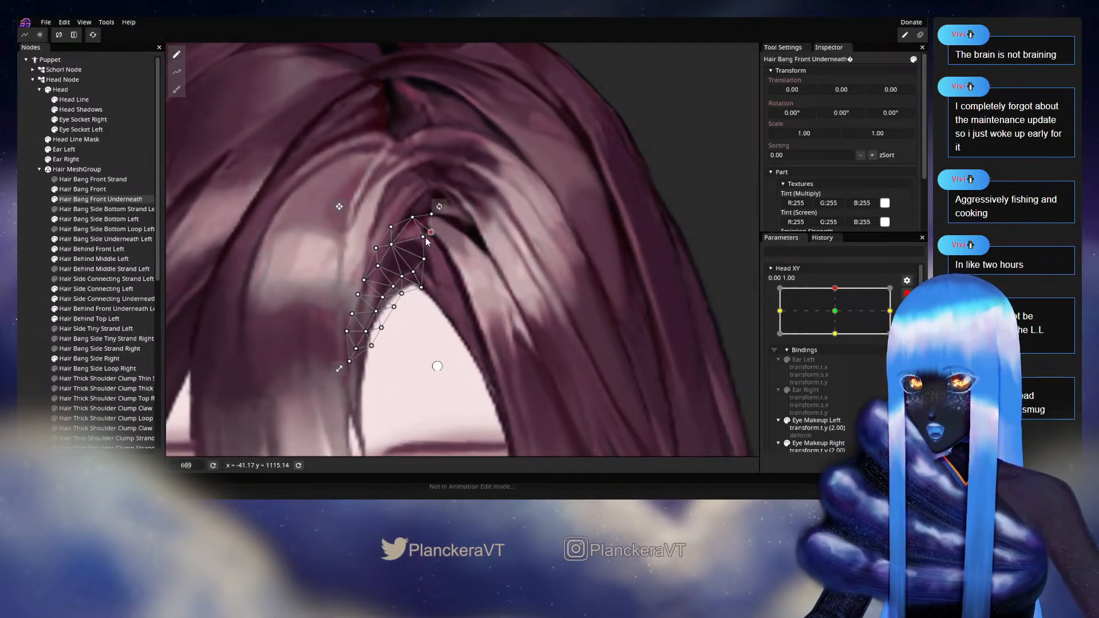
pyautogui.moveTo(427, 250); pyautogui.dragTo(426, 256)
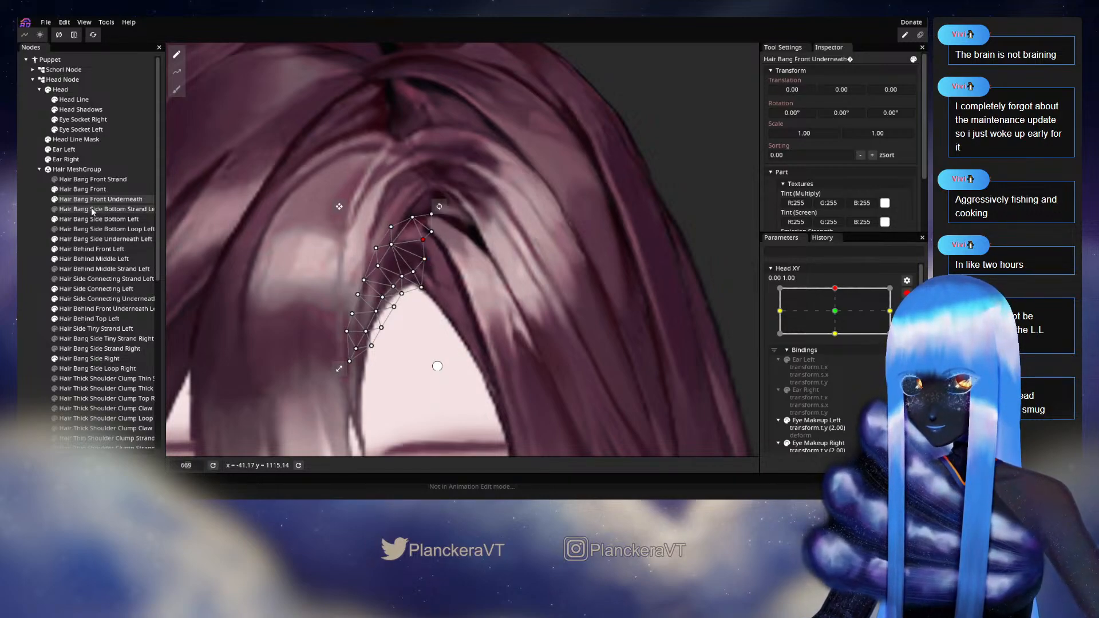
# Fine-tune the Hair Bang Side Underneath Left vertices near the top of the forehead opening, and deselect the strand
pyautogui.click(85, 238)
pyautogui.scroll(2, 445, 291)
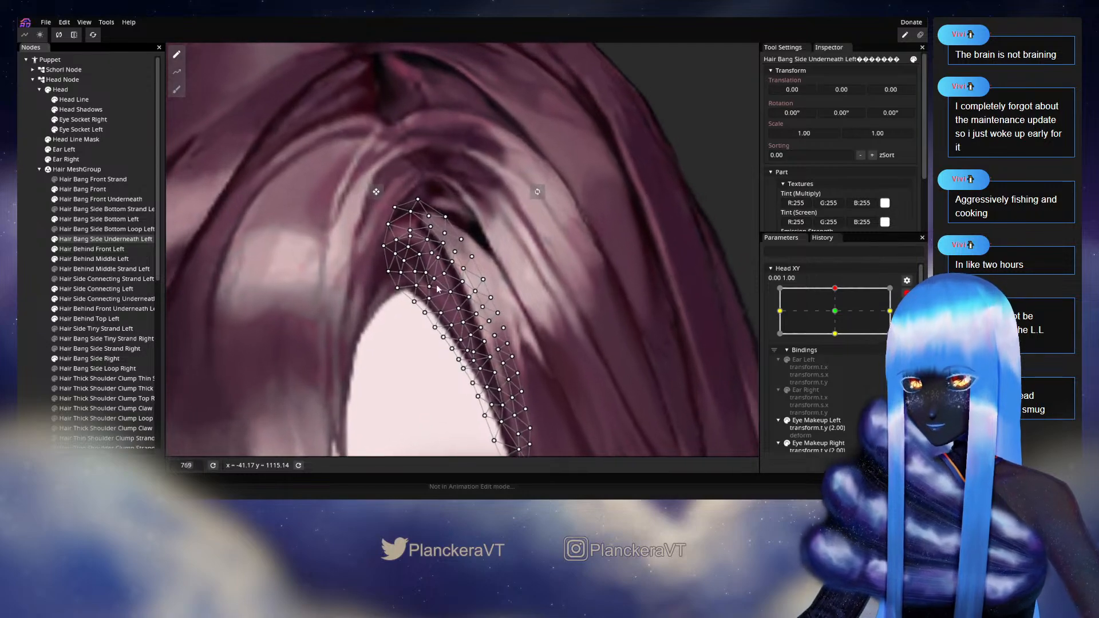
pyautogui.scroll(2, 422, 273)
pyautogui.click(402, 248)
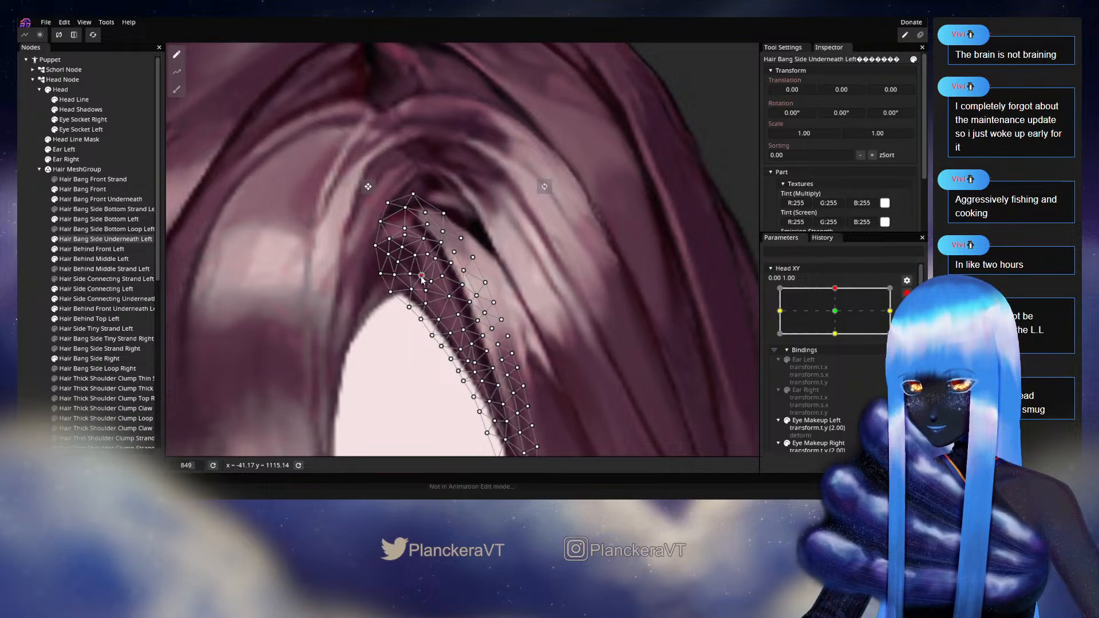
pyautogui.press('Escape')
pyautogui.scroll(-9, 472, 325)
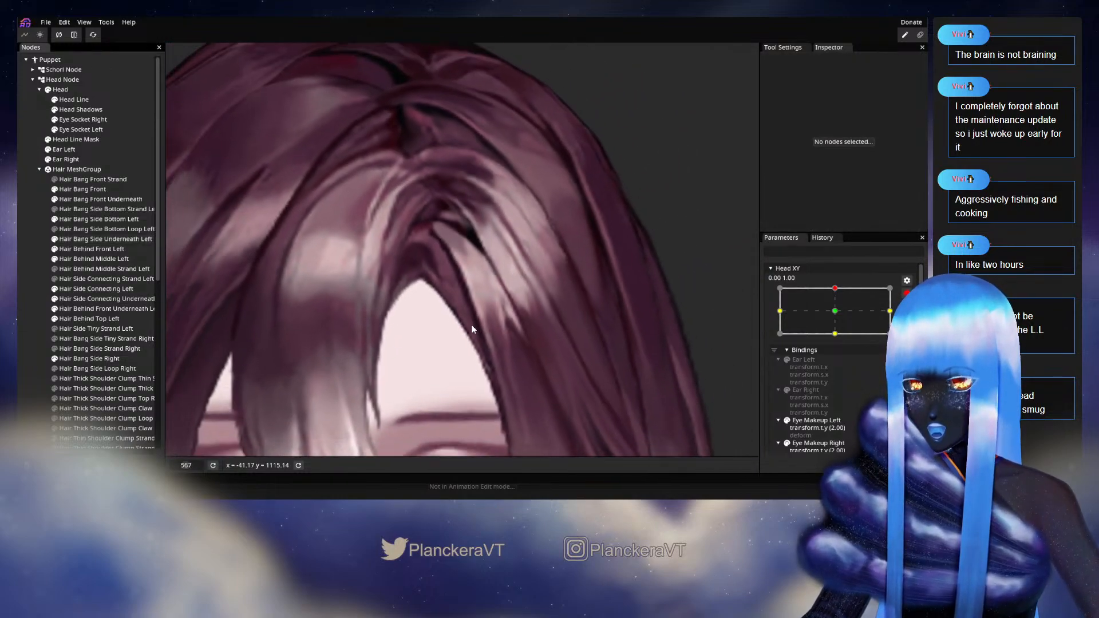
# Preview the refined hair parting in the head-up tilt with Head XY disarmed, and resume editing at 0.00, 1.00
pyautogui.scroll(-4, 476, 324)
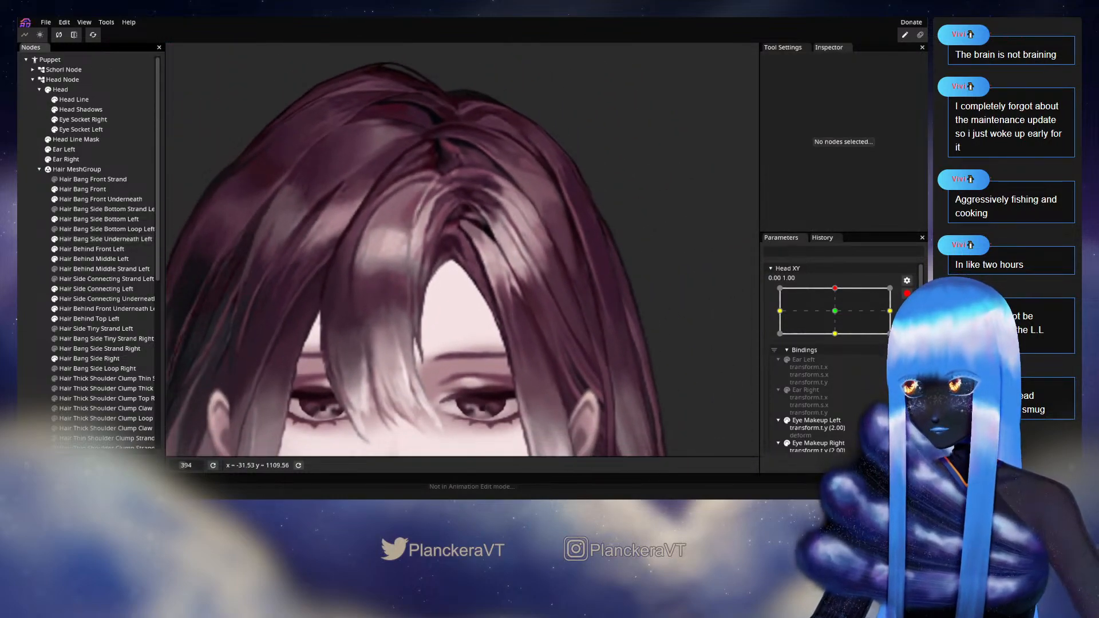
pyautogui.scroll(1, 906, 298)
pyautogui.moveTo(838, 321)
pyautogui.mouseDown()
pyautogui.moveTo(842, 345)
pyautogui.moveTo(838, 316)
pyautogui.mouseUp()
pyautogui.scroll(5, 474, 259)
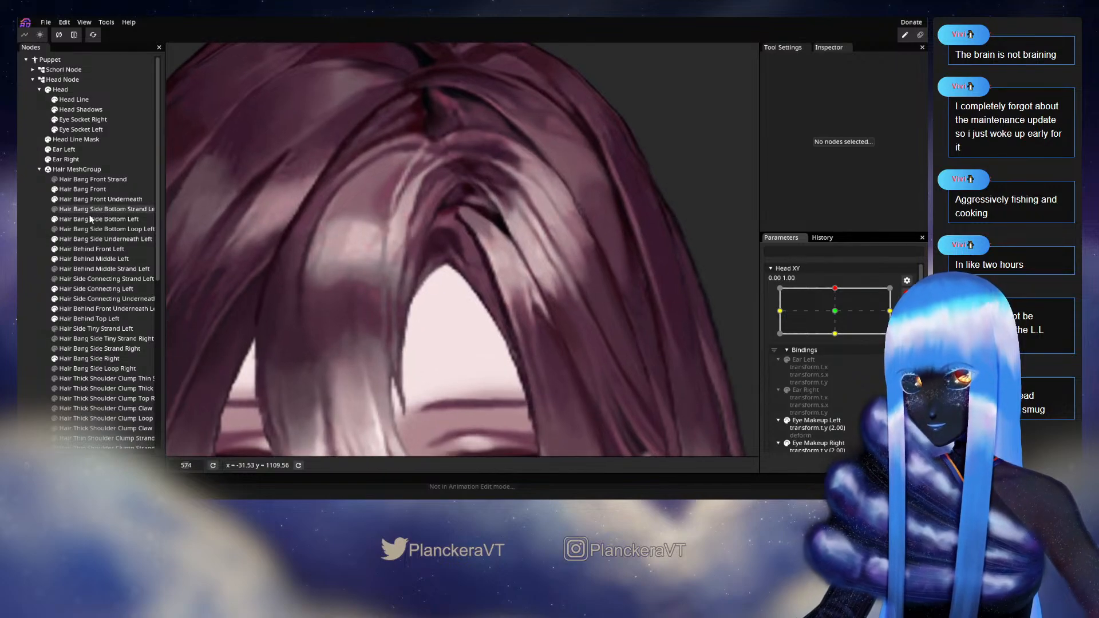
# Make small vertex adjustments to Hair Bang Side Underneath Left near the top of the forehead opening, checking the artwork with the strand deselected
pyautogui.click(103, 239)
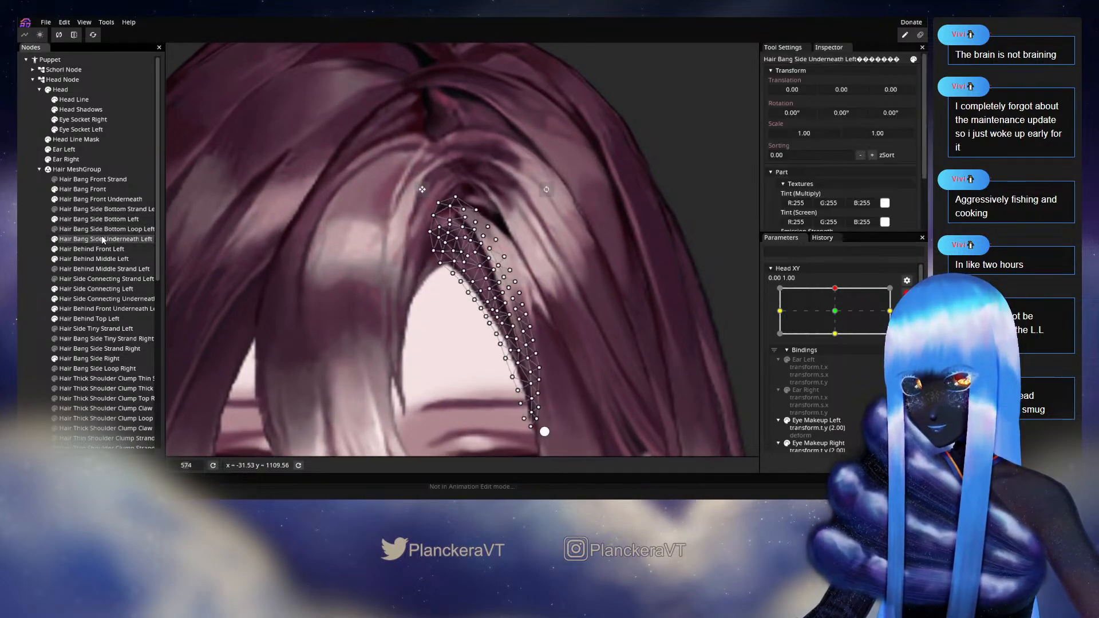
pyautogui.scroll(3, 452, 241)
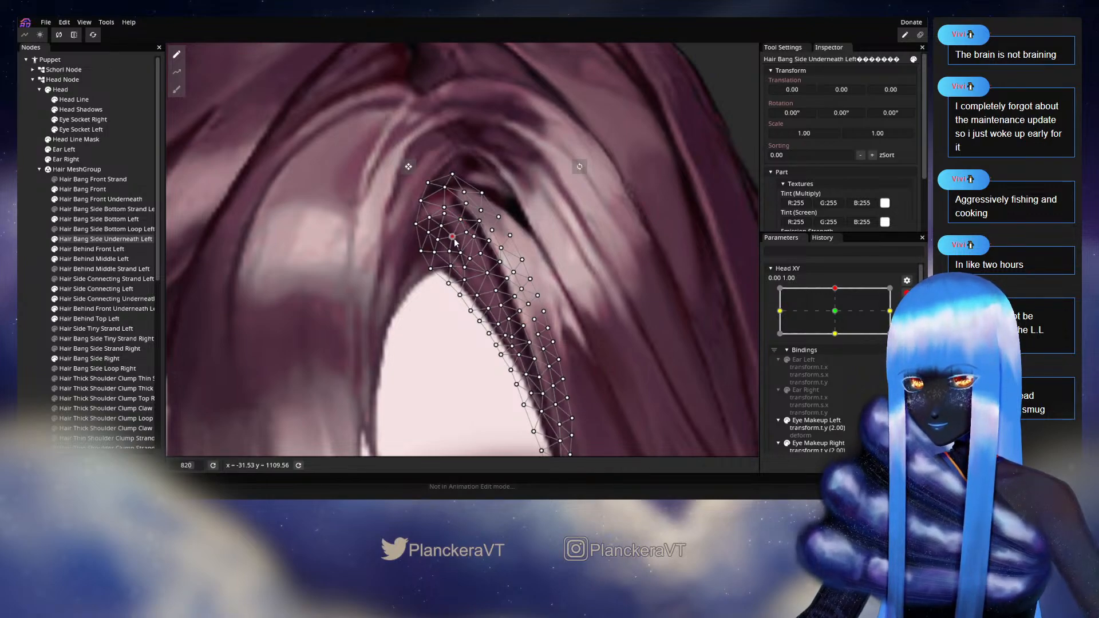
pyautogui.click(502, 311)
pyautogui.scroll(-5, 502, 312)
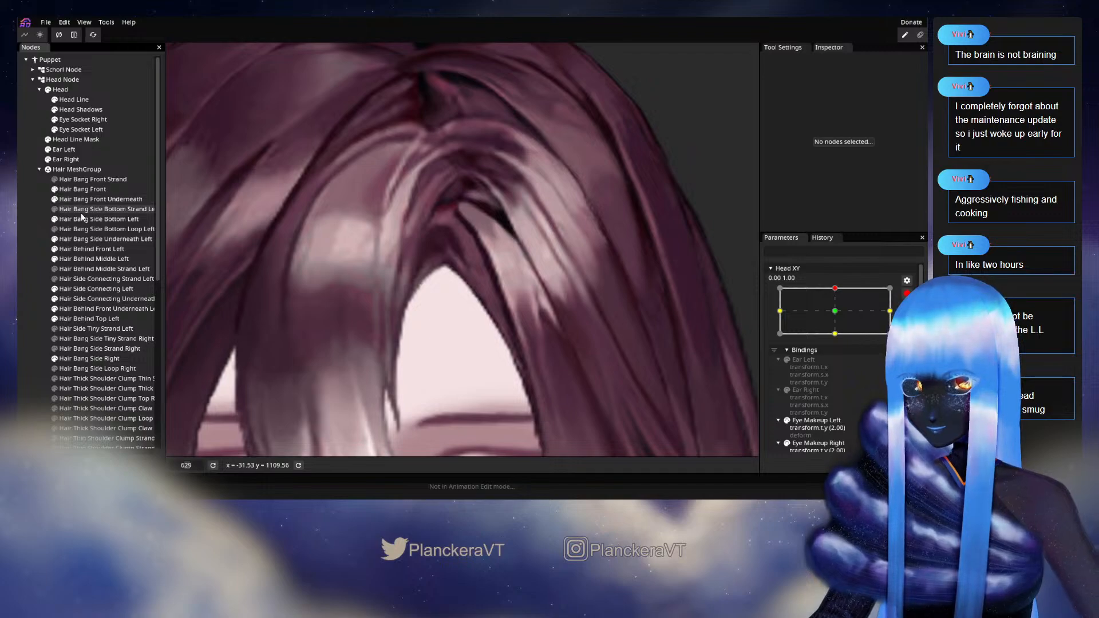
pyautogui.click(86, 239)
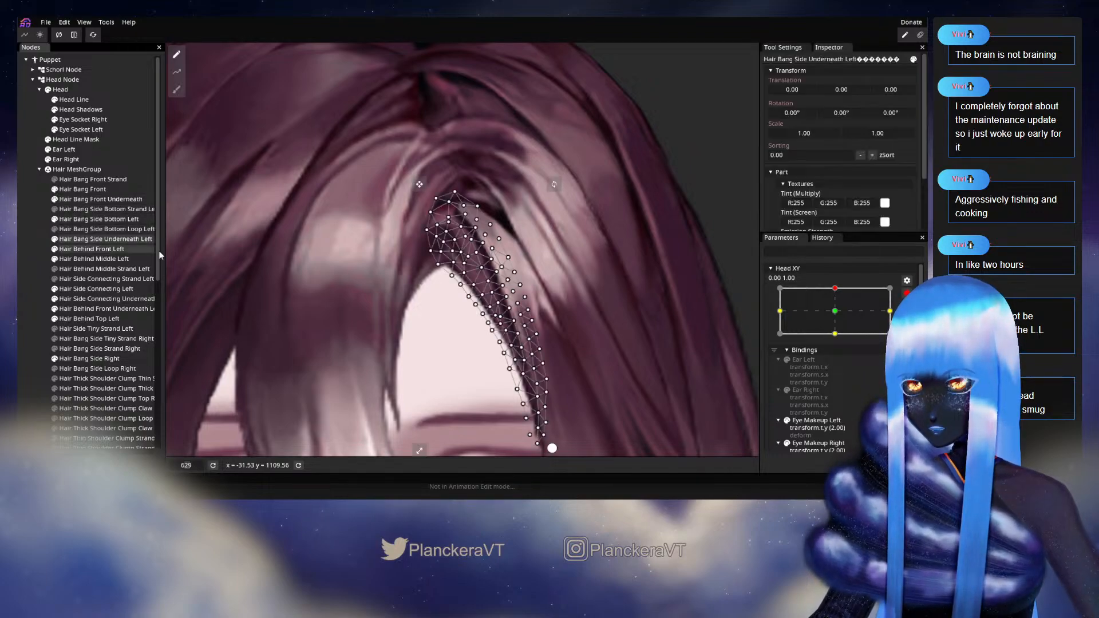
pyautogui.scroll(4, 465, 250)
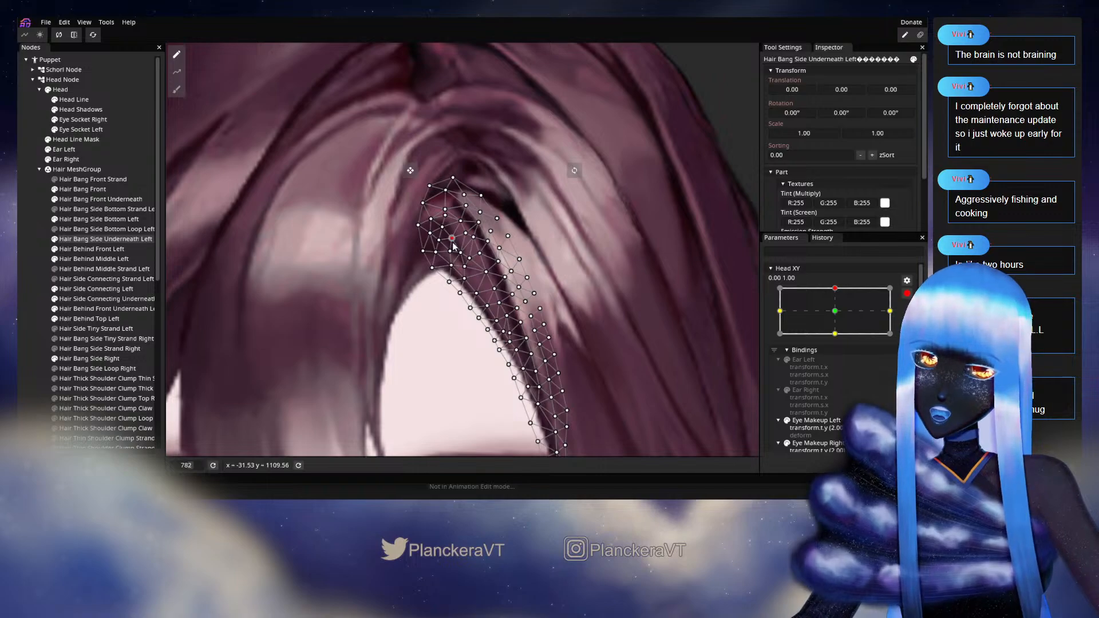
pyautogui.click(85, 304)
pyautogui.scroll(-5, 527, 280)
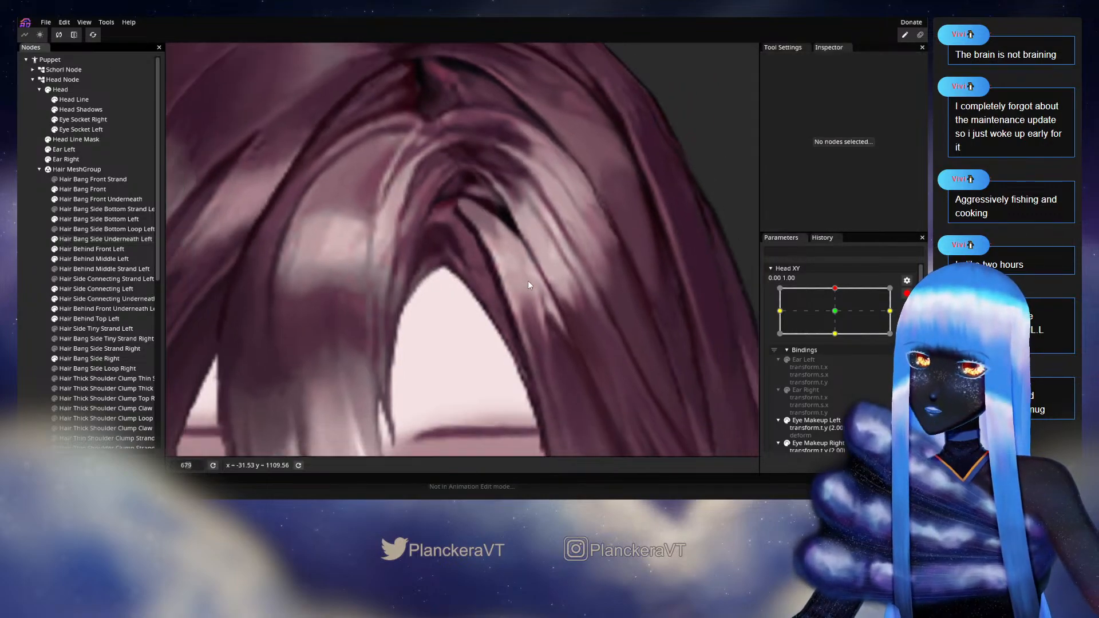
# Compare the hair parting at the neutral Head XY keypoint 0.00, 0.00 with the head-up keypoint 0.00, 1.00
pyautogui.click(836, 312)
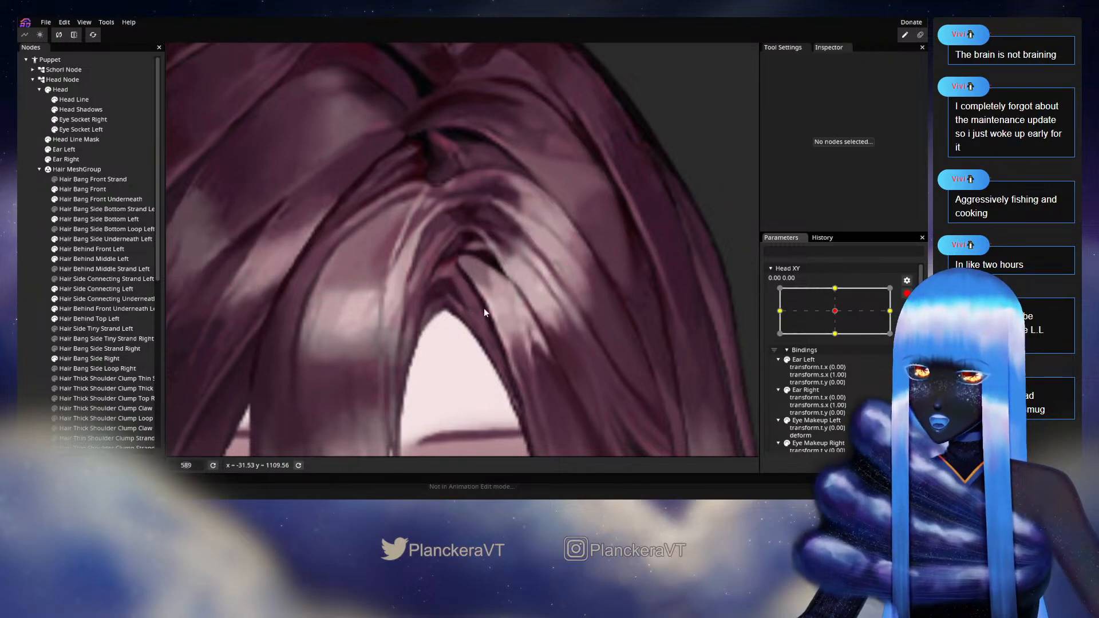
pyautogui.click(835, 288)
pyautogui.scroll(5, 445, 286)
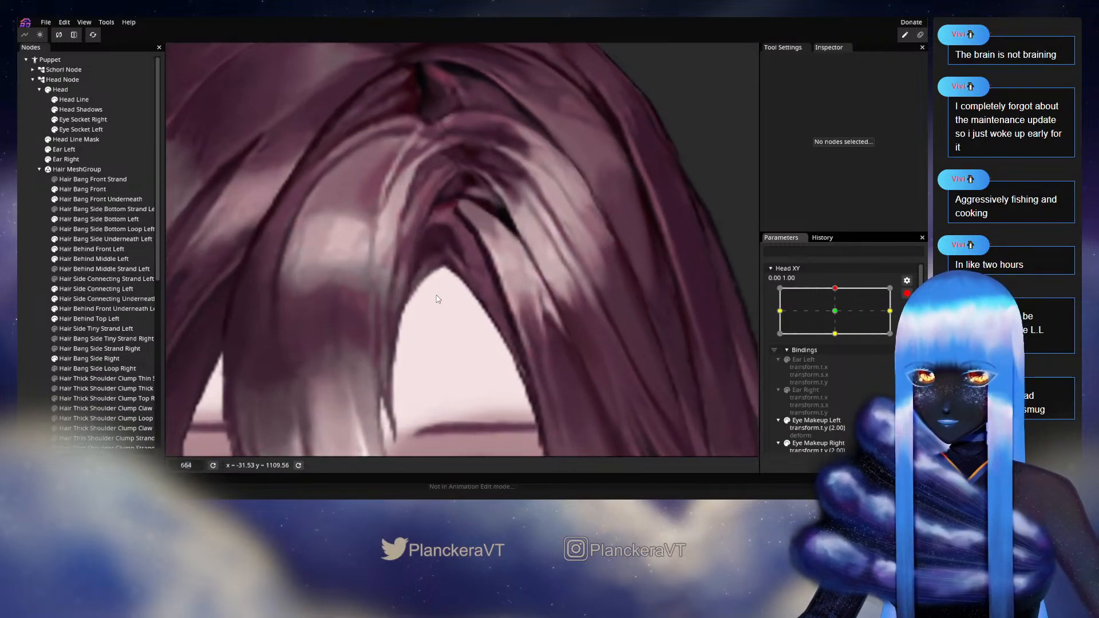
# Nudge the interior vertices of Hair Bang Side Underneath Left just above the tip of the forehead opening, and deselect the strand
pyautogui.scroll(1, 444, 285)
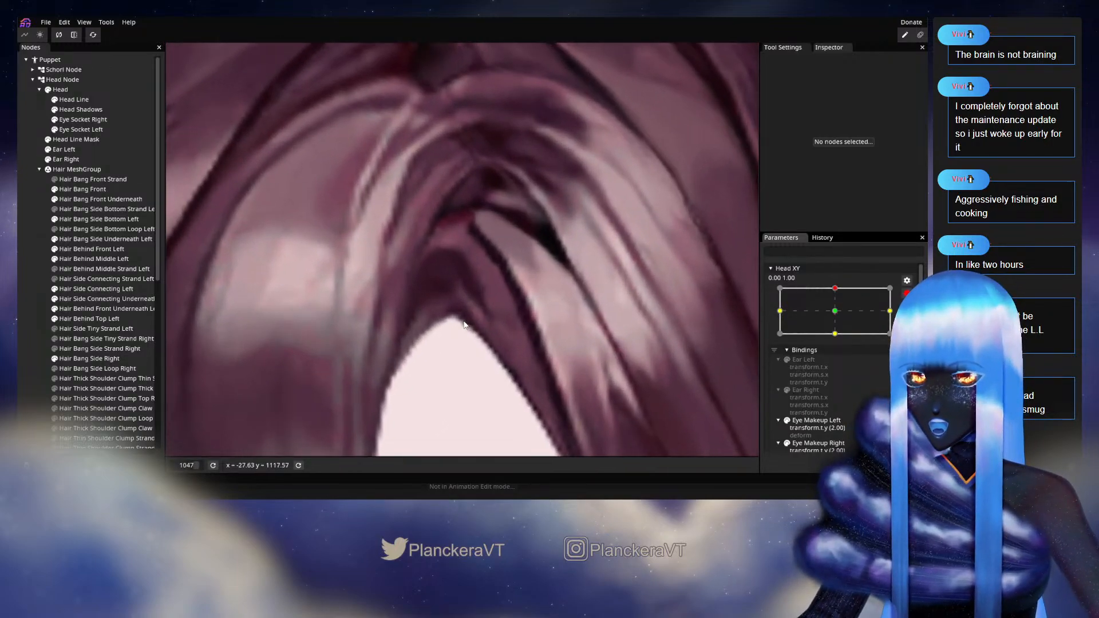
pyautogui.click(88, 239)
pyautogui.scroll(1, 475, 279)
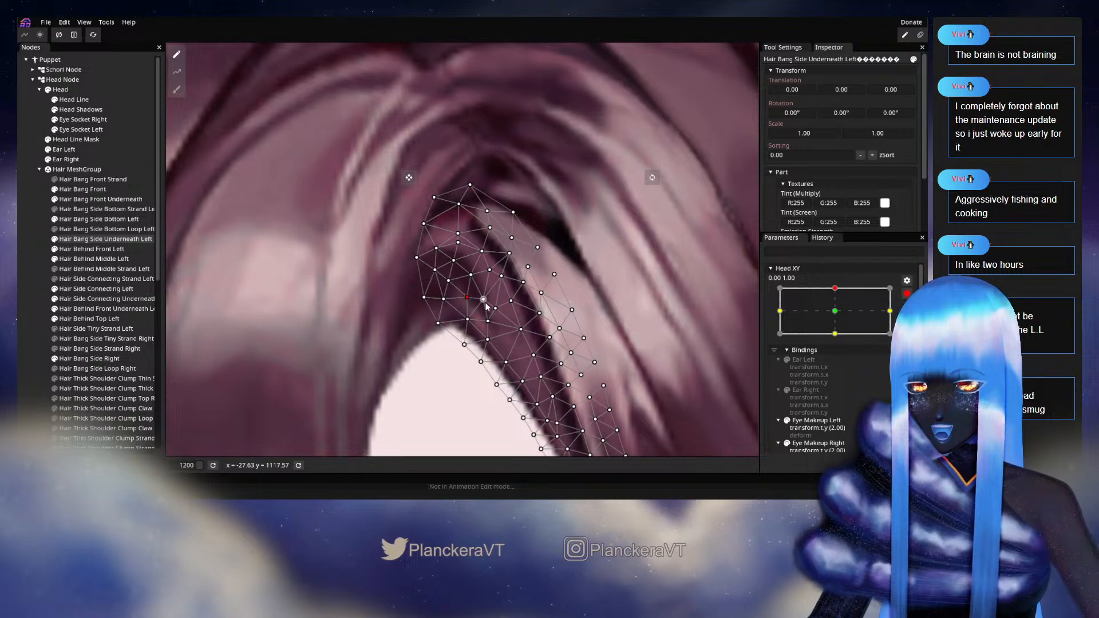
pyautogui.moveTo(496, 308); pyautogui.dragTo(500, 310)
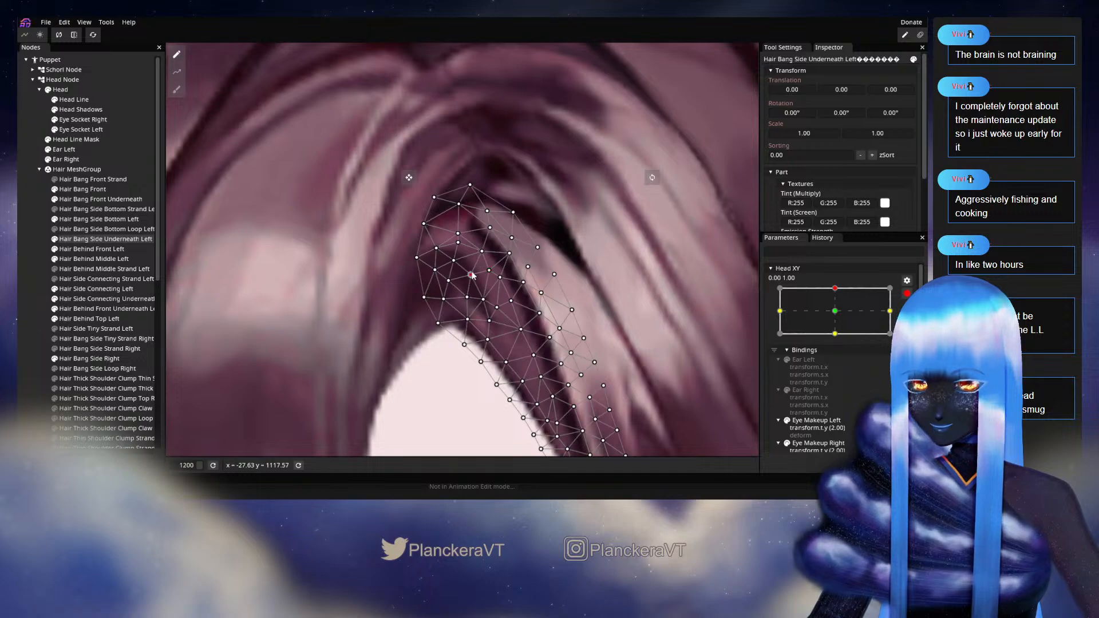
pyautogui.moveTo(480, 257); pyautogui.dragTo(477, 259)
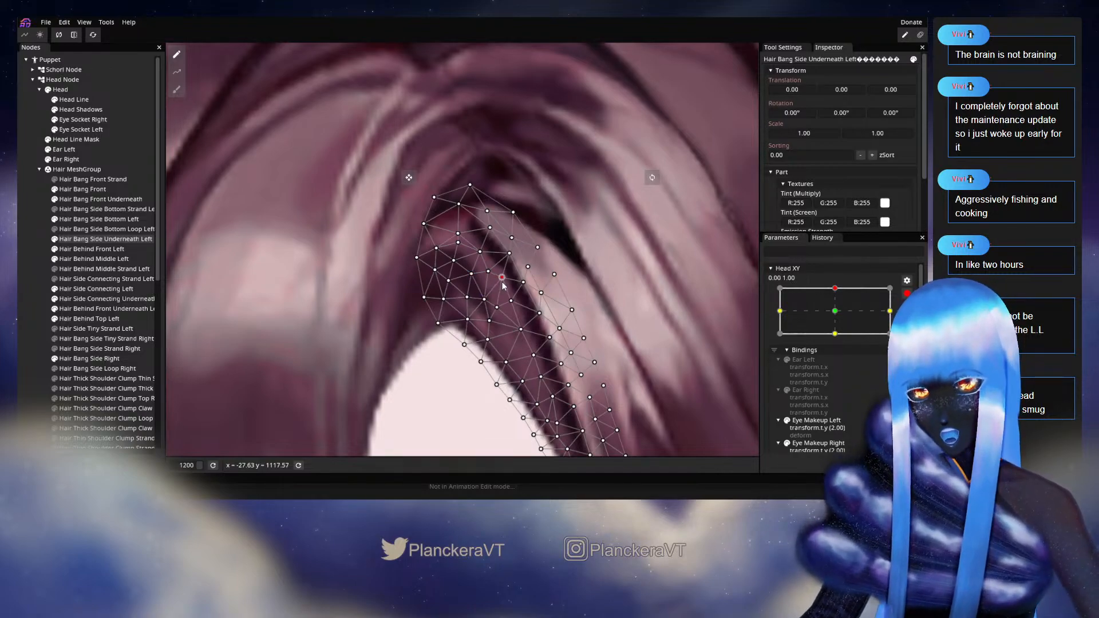
pyautogui.moveTo(488, 277); pyautogui.dragTo(484, 250)
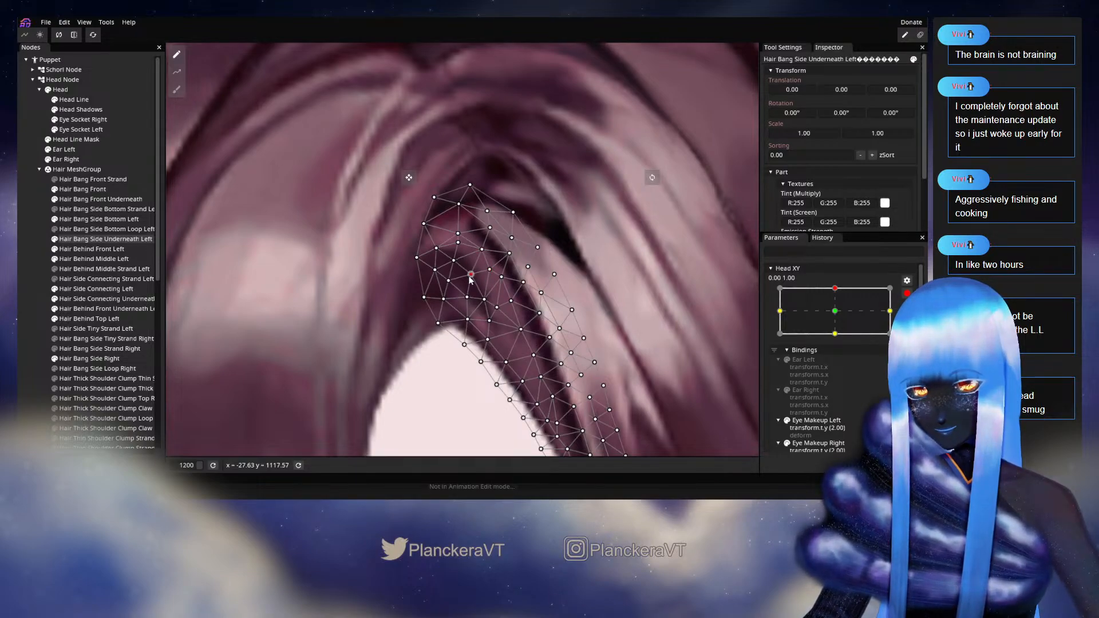
pyautogui.click(433, 318)
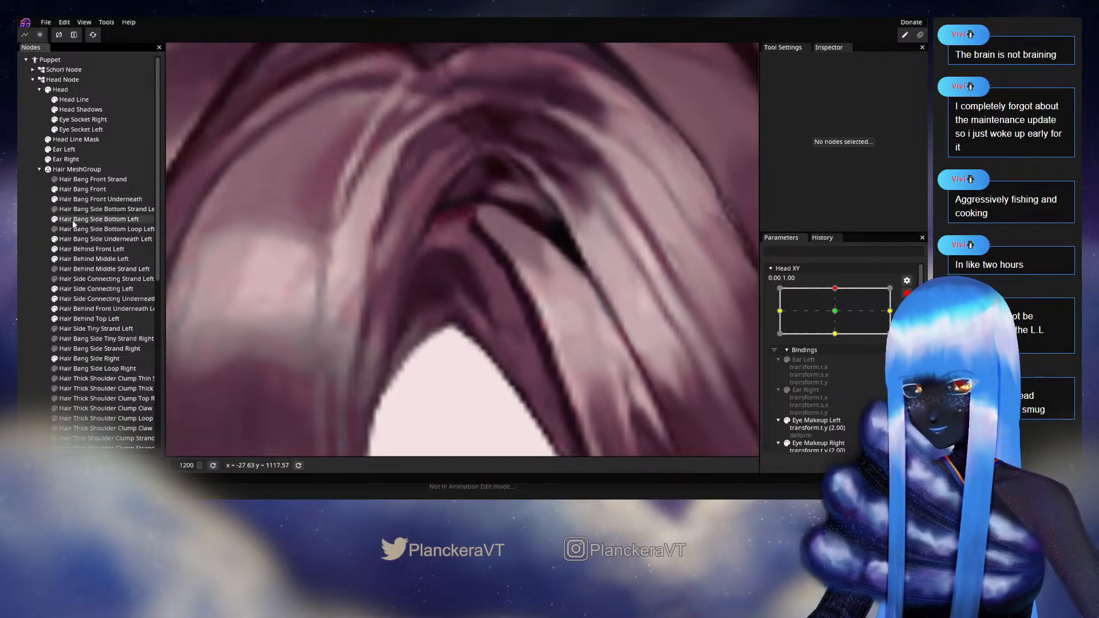
# Reshape the upper part of Hair Bang Side Underneath Left by slightly shifting vertices along its dark outline, and deselect the strand
pyautogui.click(92, 241)
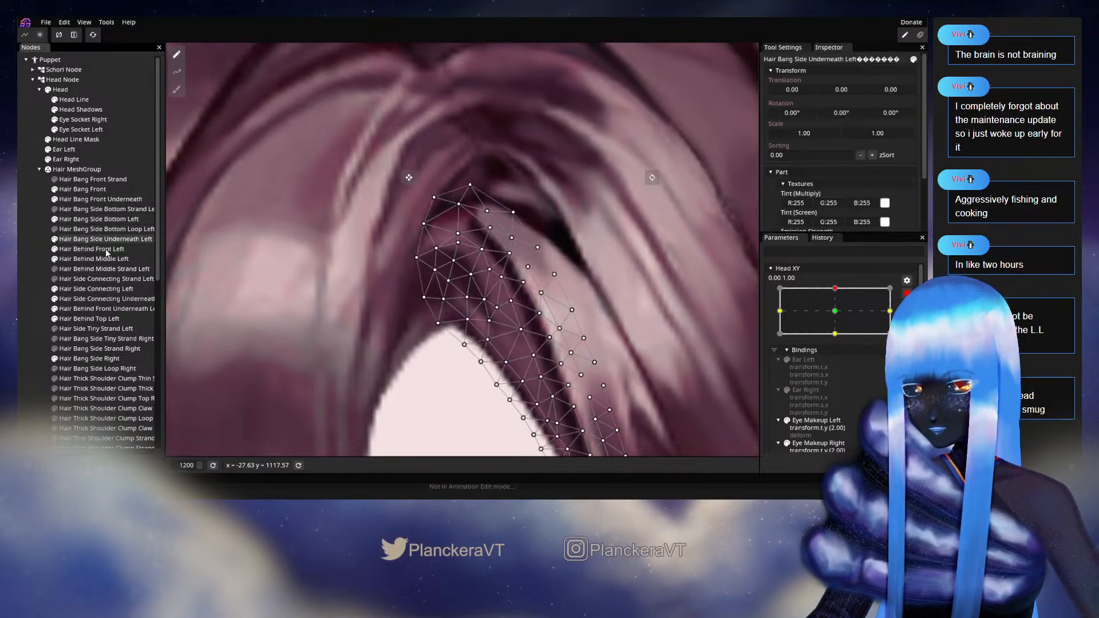
pyautogui.click(484, 302)
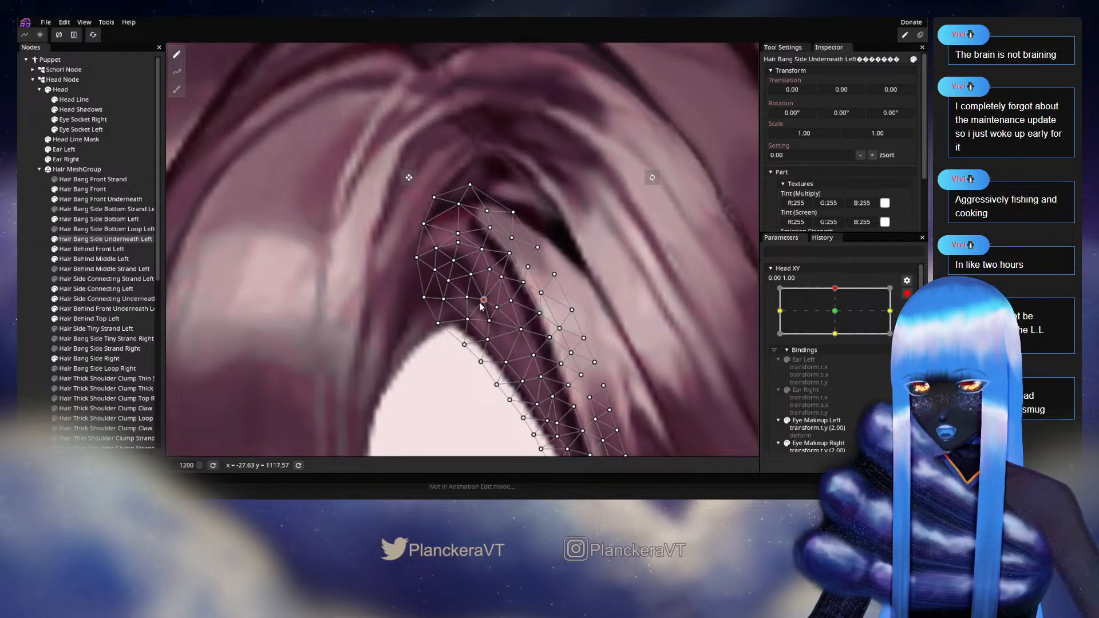
pyautogui.click(489, 271)
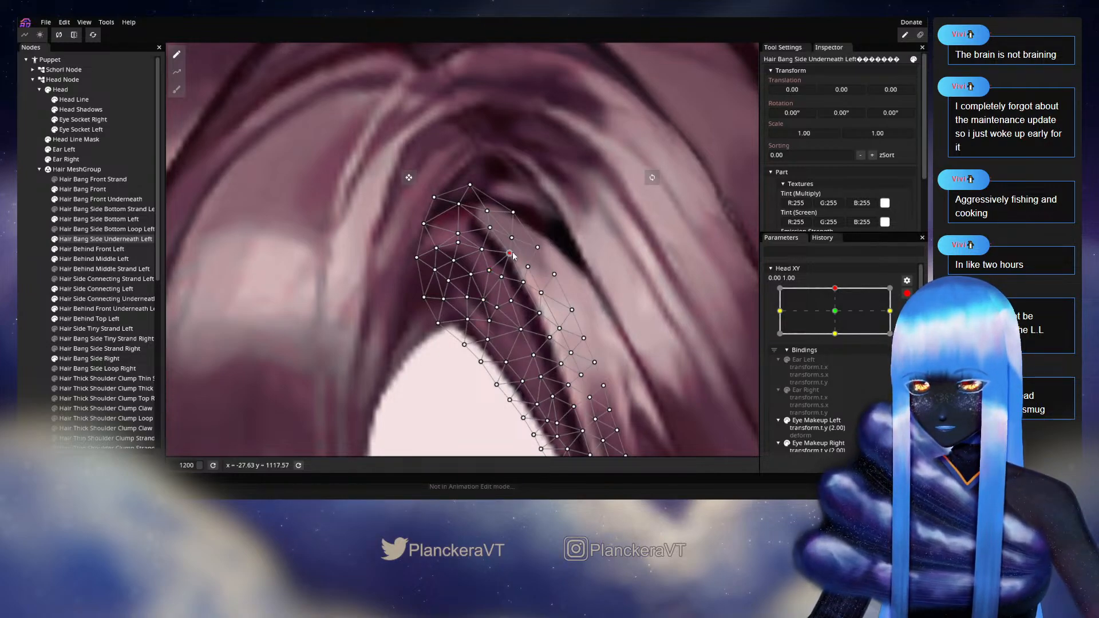
pyautogui.moveTo(518, 252); pyautogui.dragTo(522, 250)
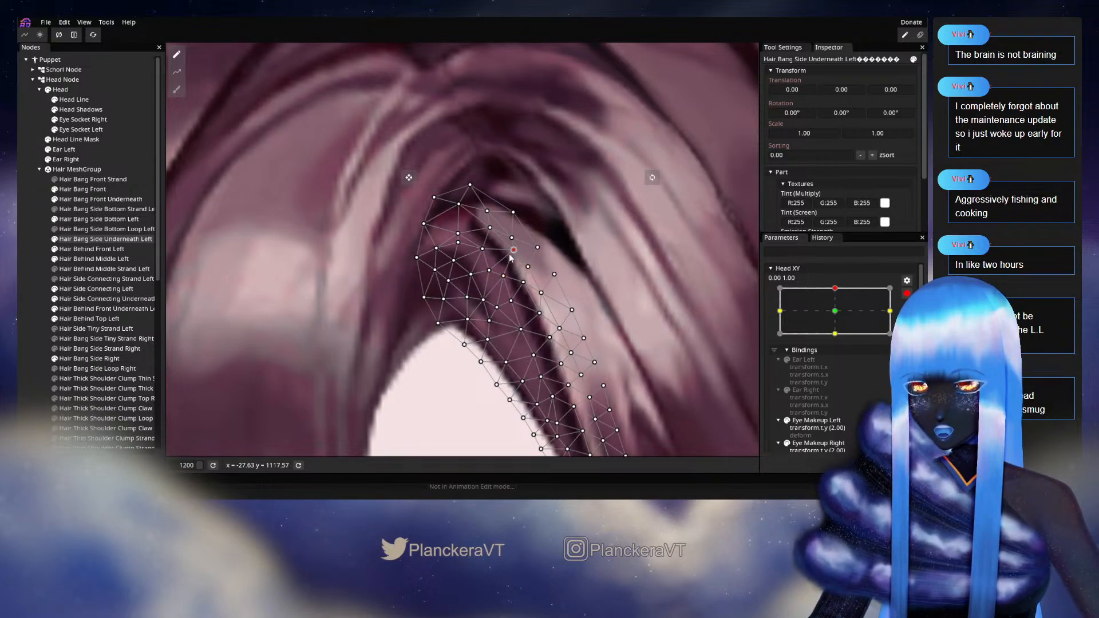
pyautogui.moveTo(498, 271); pyautogui.dragTo(494, 274)
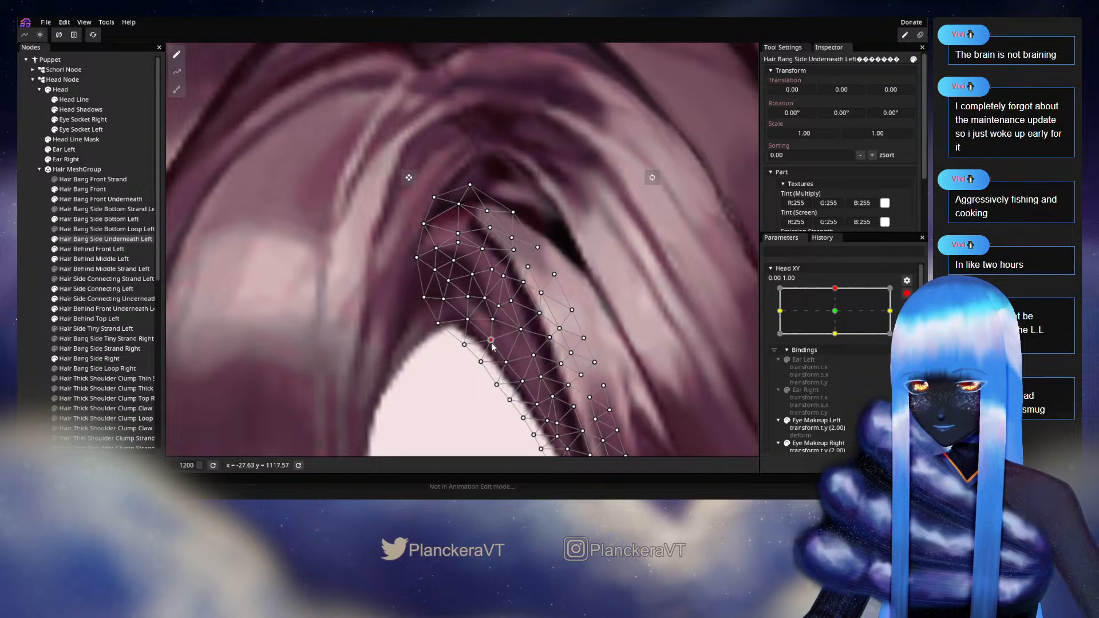
pyautogui.click(27, 309)
# Preview the adjusted underneath strand across the head tilt with Head XY disarmed, and resume editing at 0.00, 1.00
pyautogui.scroll(-5, 530, 350)
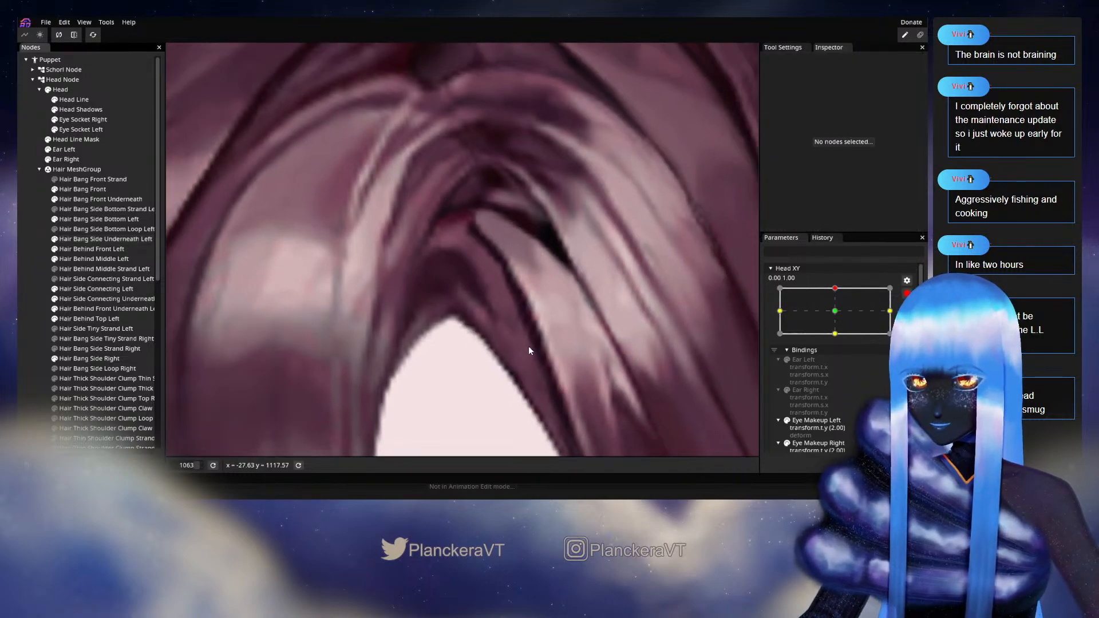
pyautogui.scroll(-8, 526, 343)
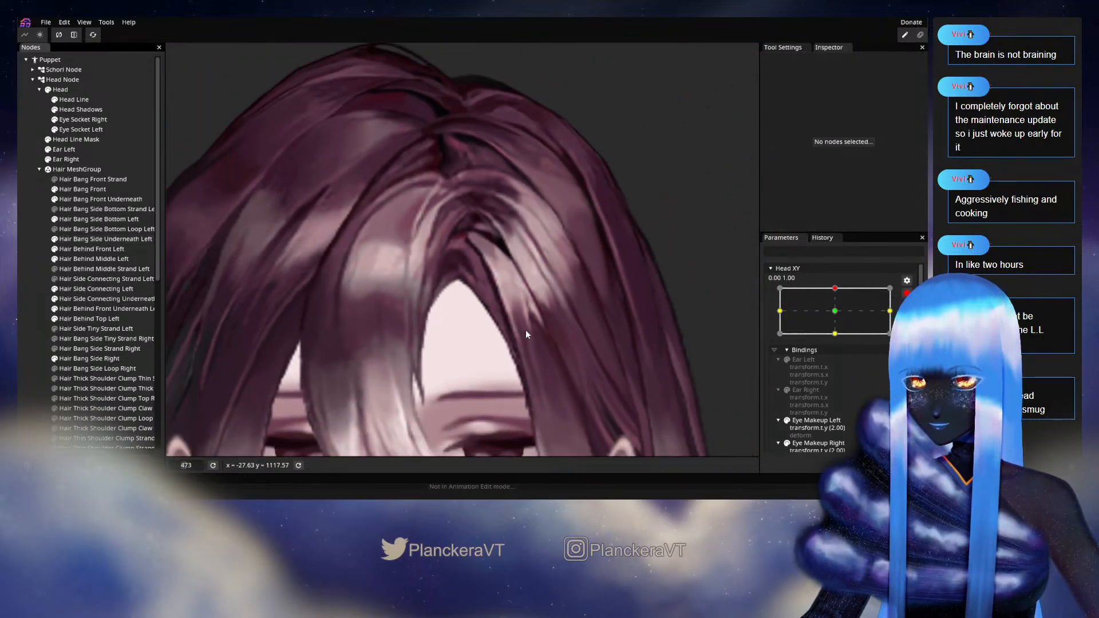
pyautogui.scroll(-2, 521, 334)
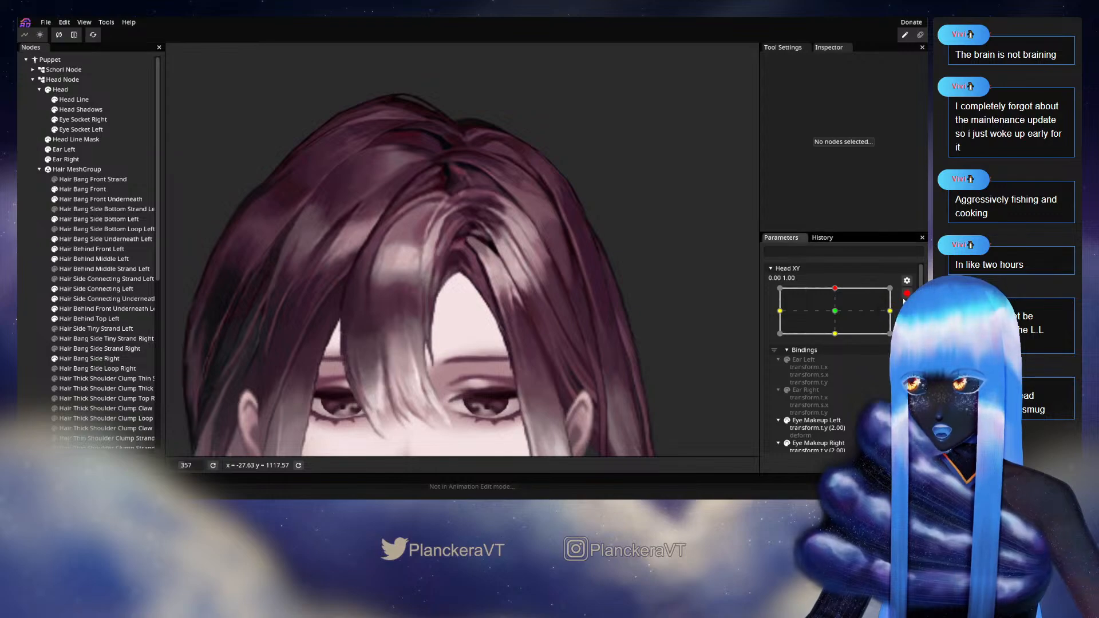
pyautogui.scroll(1, 827, 324)
pyautogui.moveTo(827, 323)
pyautogui.mouseDown()
pyautogui.moveTo(838, 339)
pyautogui.moveTo(838, 316)
pyautogui.mouseUp()
pyautogui.scroll(-1, 853, 314)
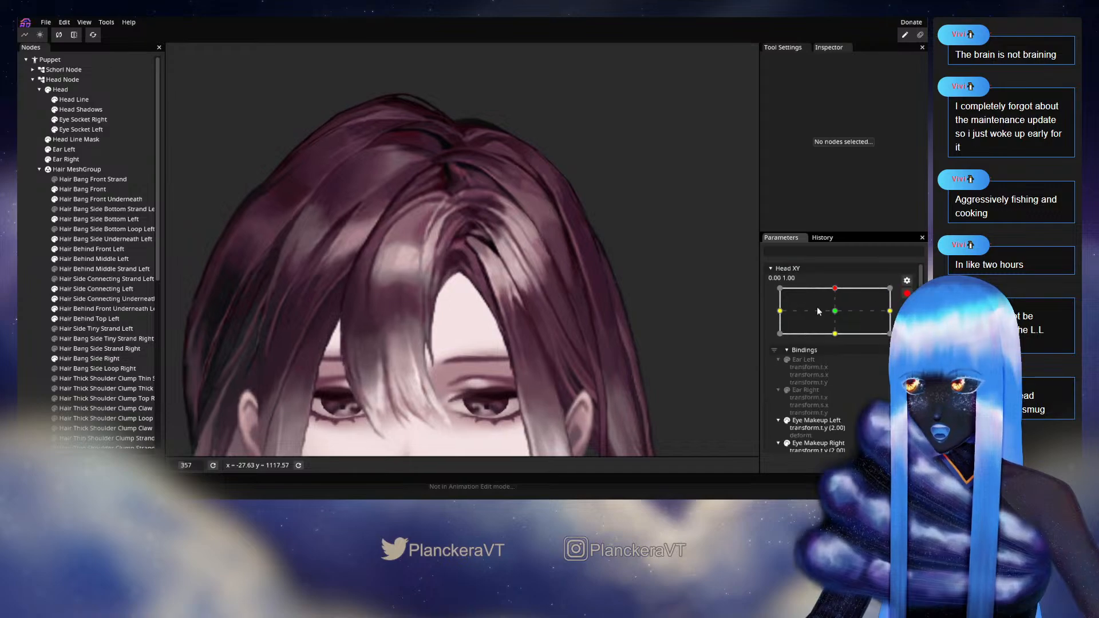
# Refine the central vertices in the upper part of Hair Bang Side Underneath Left with small shifts, and deselect the strand
pyautogui.scroll(2, 438, 269)
pyautogui.scroll(8, 438, 269)
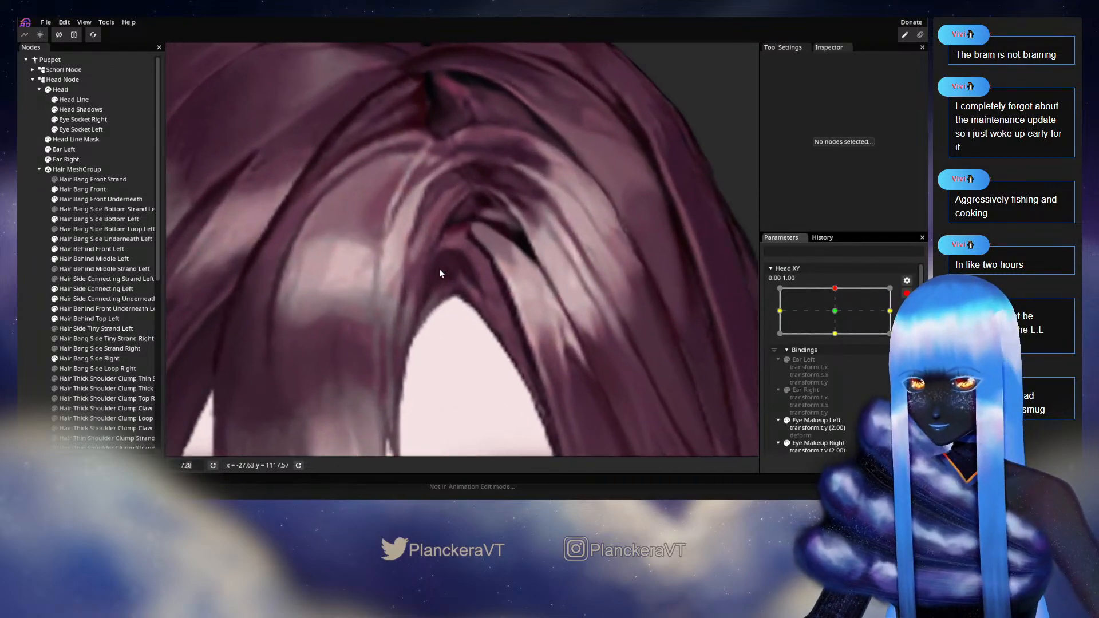
pyautogui.click(103, 239)
pyautogui.scroll(3, 472, 278)
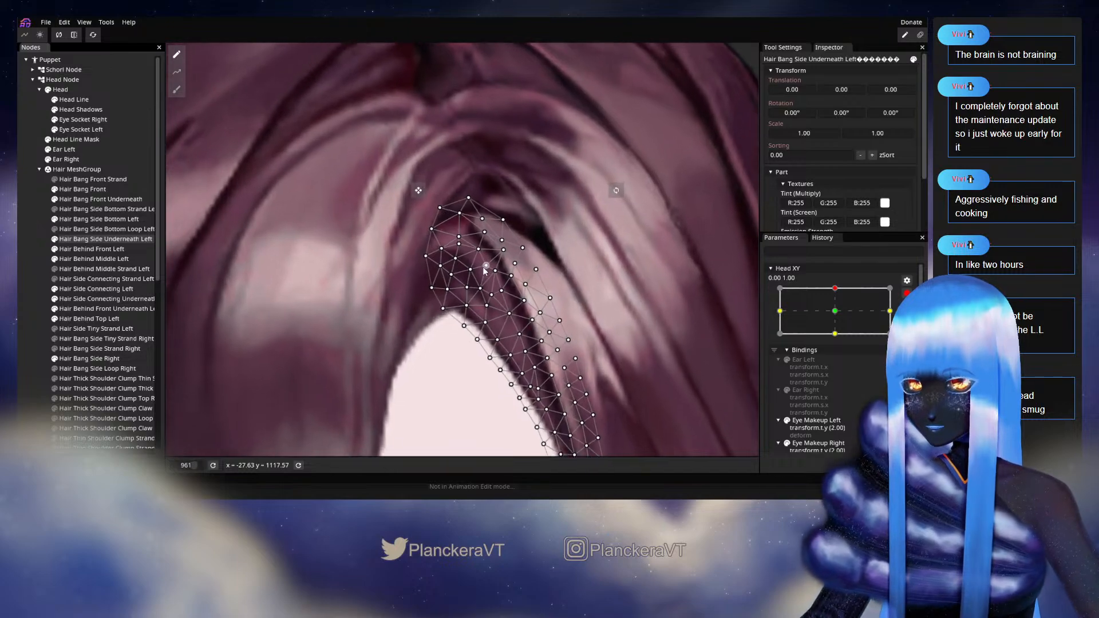
pyautogui.click(477, 251)
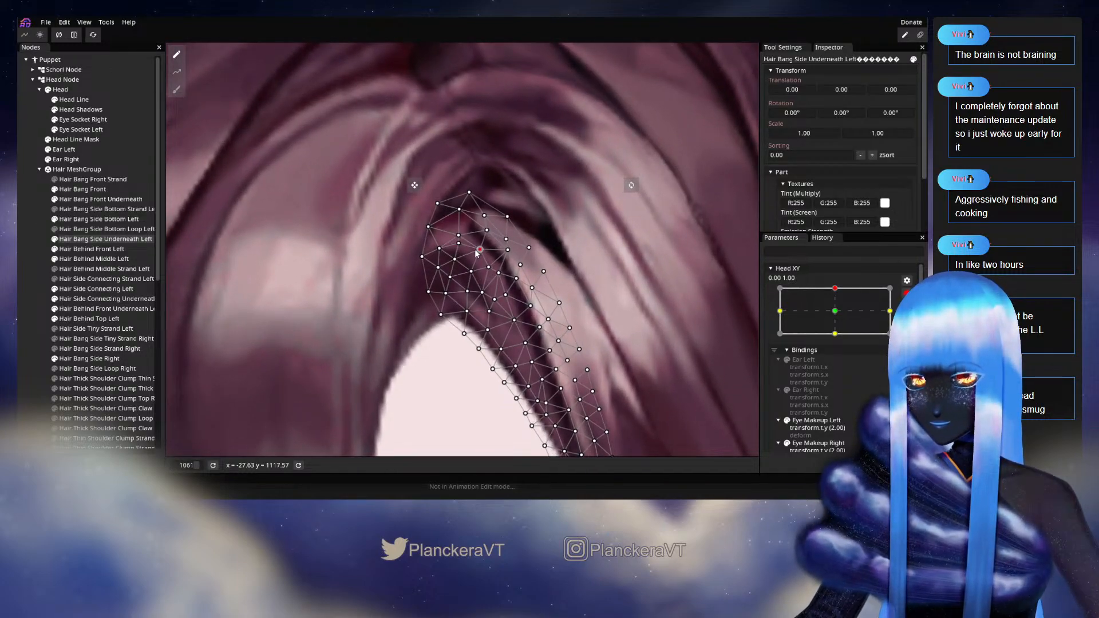
pyautogui.click(470, 272)
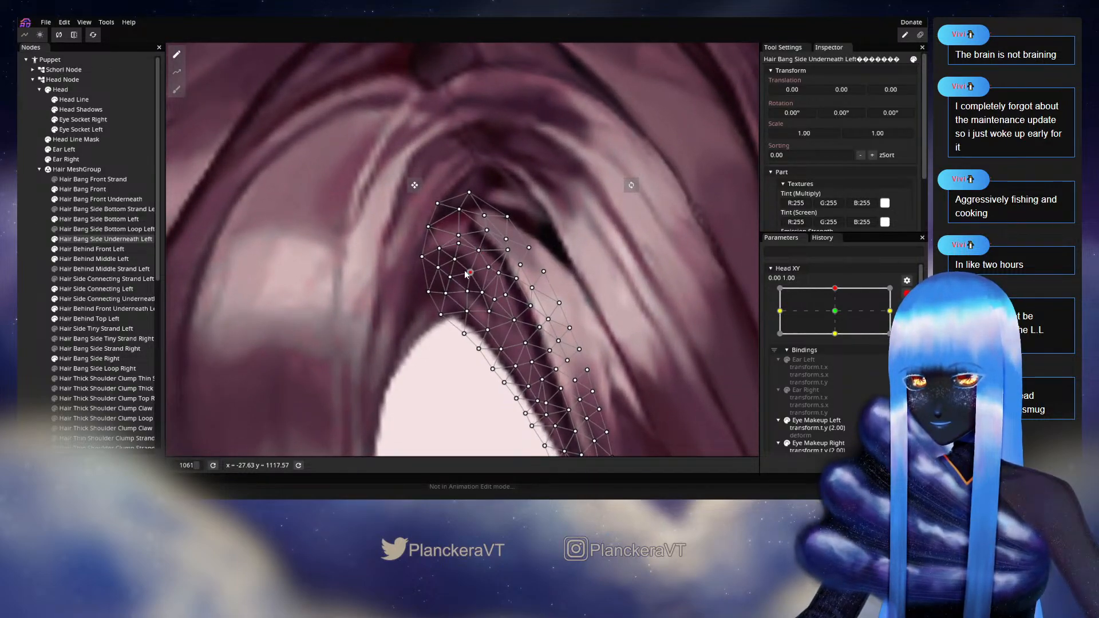
pyautogui.moveTo(452, 263); pyautogui.dragTo(456, 261)
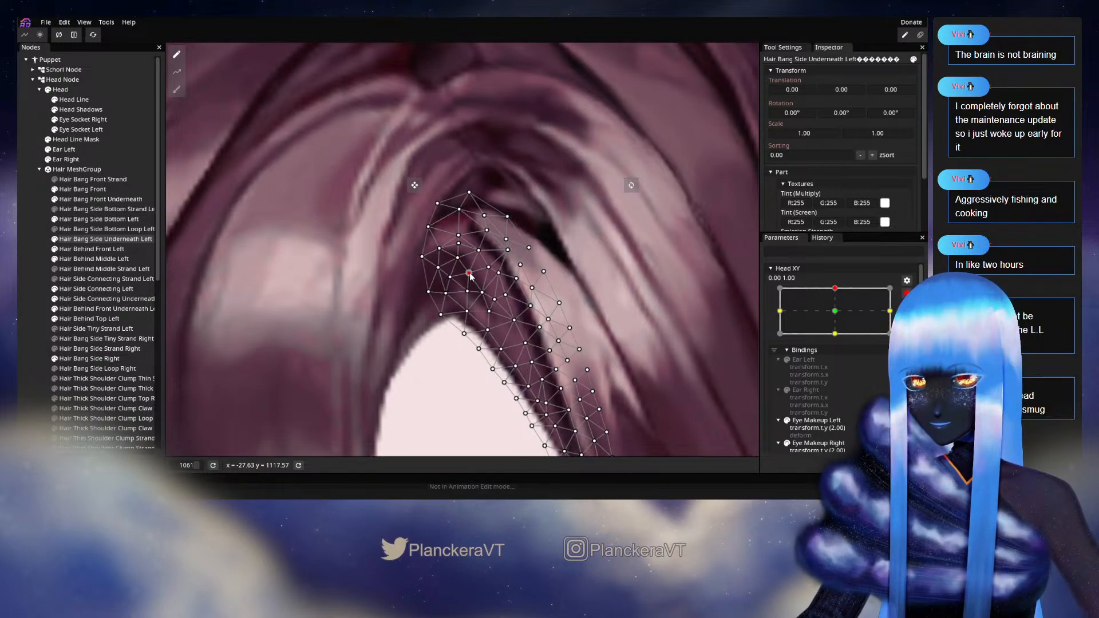
pyautogui.click(204, 314)
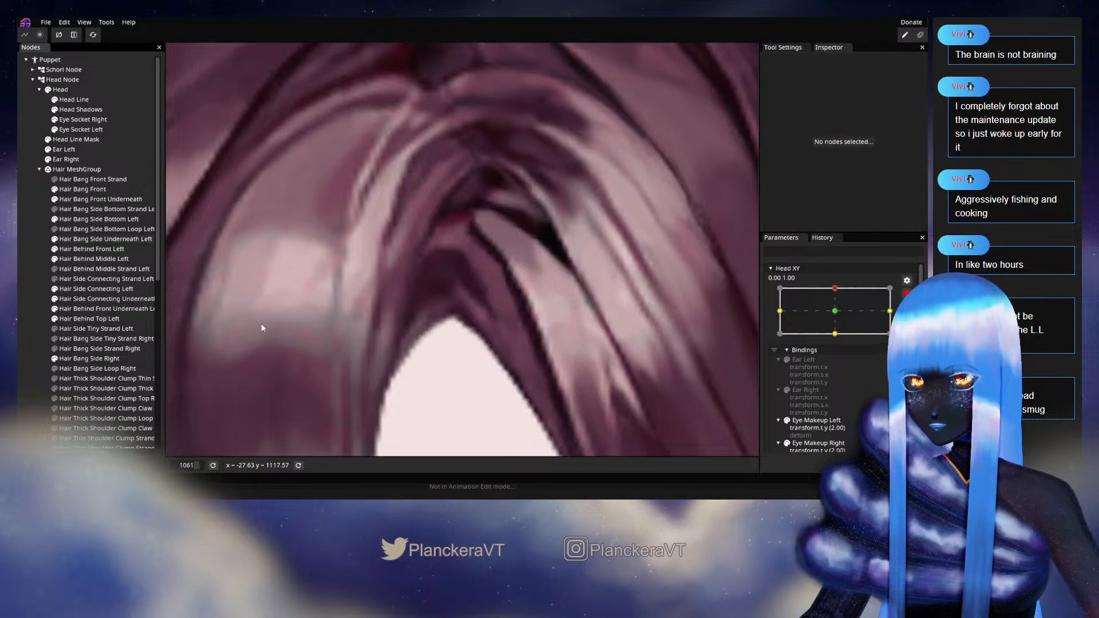
# Disarm Head XY to check how the bangs and parting move in the head-up tilt, and rearm it at 0.00, 1.00
pyautogui.scroll(-5, 587, 338)
pyautogui.scroll(-4, 586, 337)
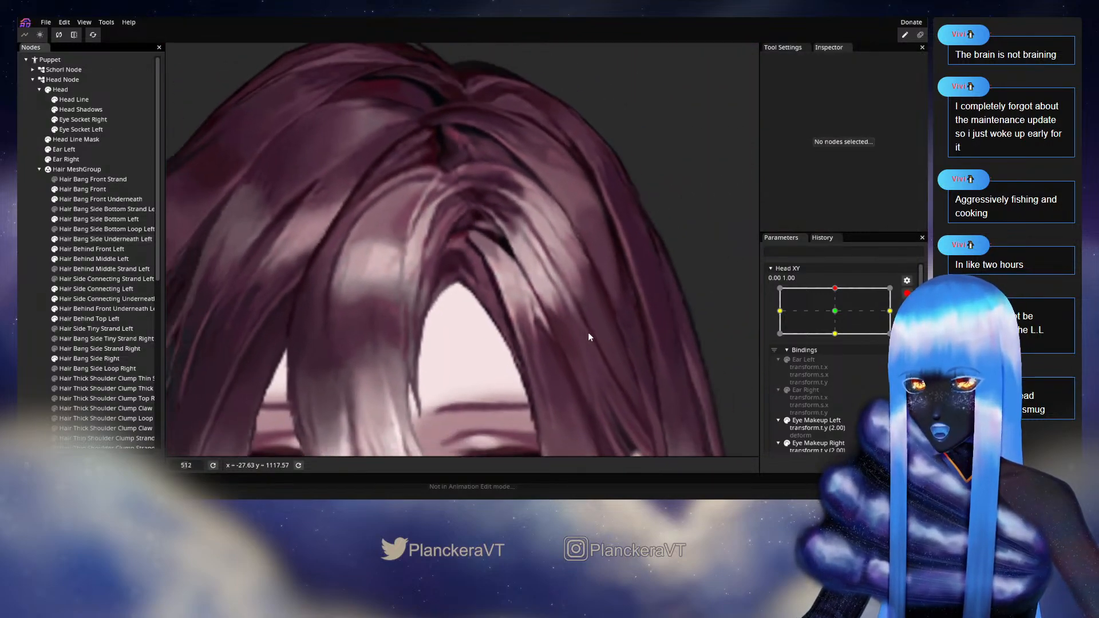
pyautogui.moveTo(838, 317)
pyautogui.mouseDown()
pyautogui.moveTo(834, 341)
pyautogui.moveTo(833, 312)
pyautogui.mouseUp()
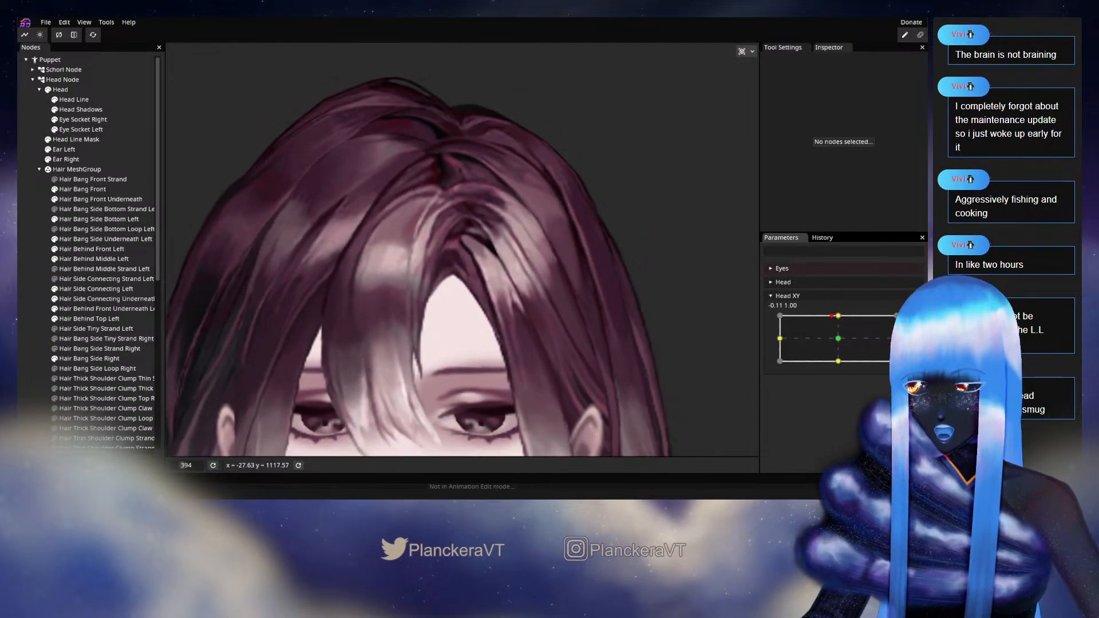
pyautogui.click(913, 321)
pyautogui.scroll(6, 462, 249)
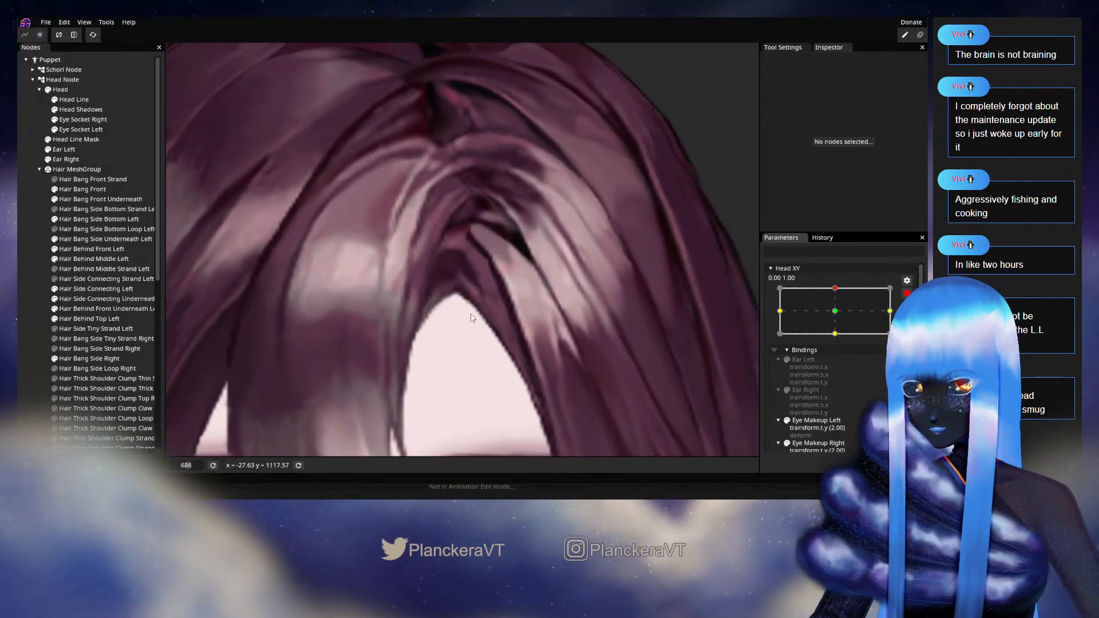
# Examine the Hair Bang Side Underneath Left mesh around the hair parting, leaving the part deselected
pyautogui.click(134, 238)
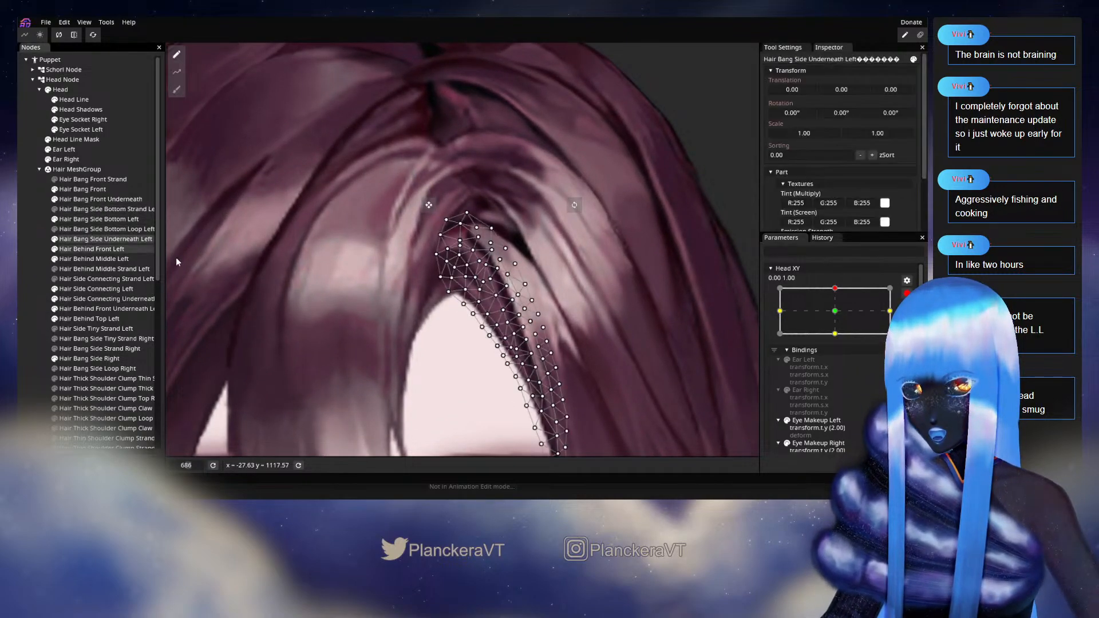
pyautogui.scroll(2, 452, 276)
pyautogui.scroll(3, 453, 276)
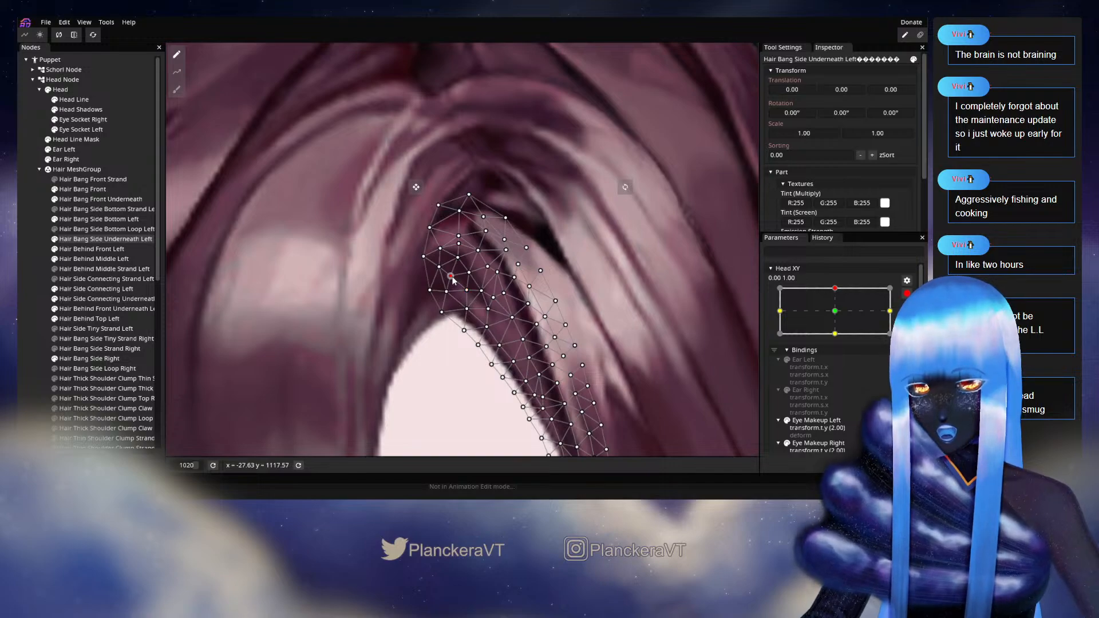
pyautogui.click(383, 280)
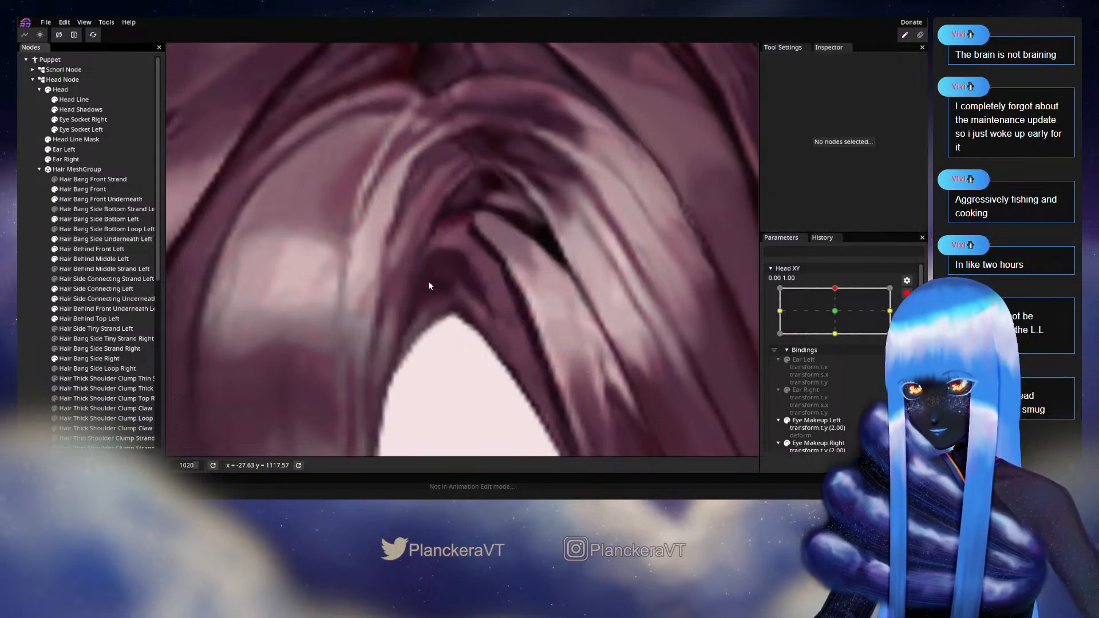
pyautogui.scroll(-3, 501, 297)
pyautogui.scroll(-8, 469, 293)
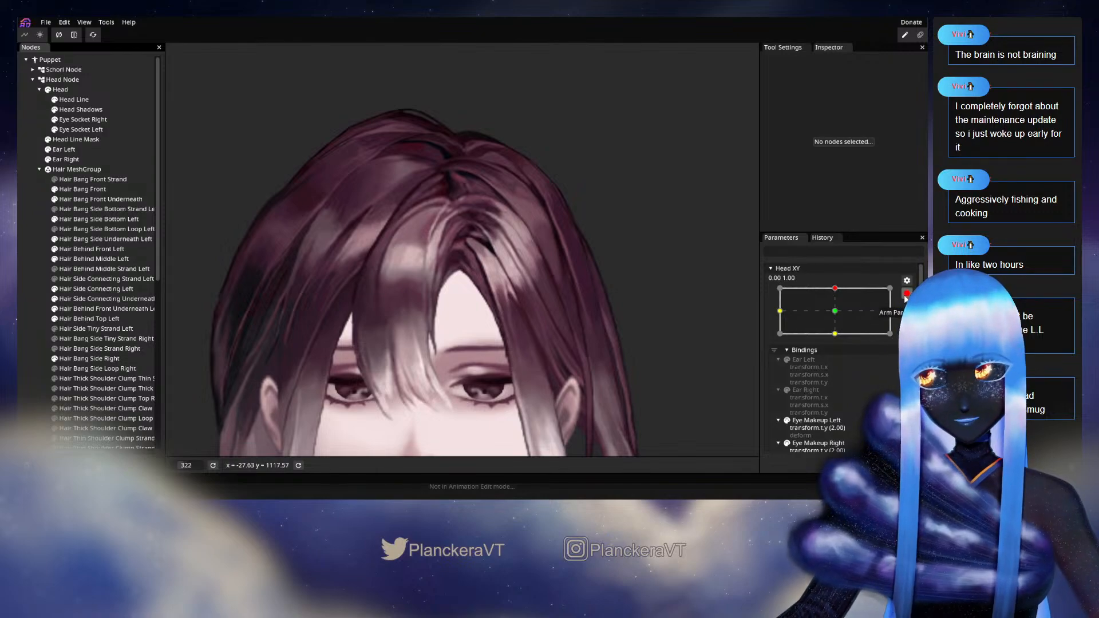
# Disarm Head XY, preview the hair motion around its up position, and re-arm the parameter at 0.00, 1.00
pyautogui.click(840, 319)
pyautogui.moveTo(840, 319)
pyautogui.mouseDown()
pyautogui.moveTo(839, 352)
pyautogui.moveTo(838, 316)
pyautogui.mouseUp()
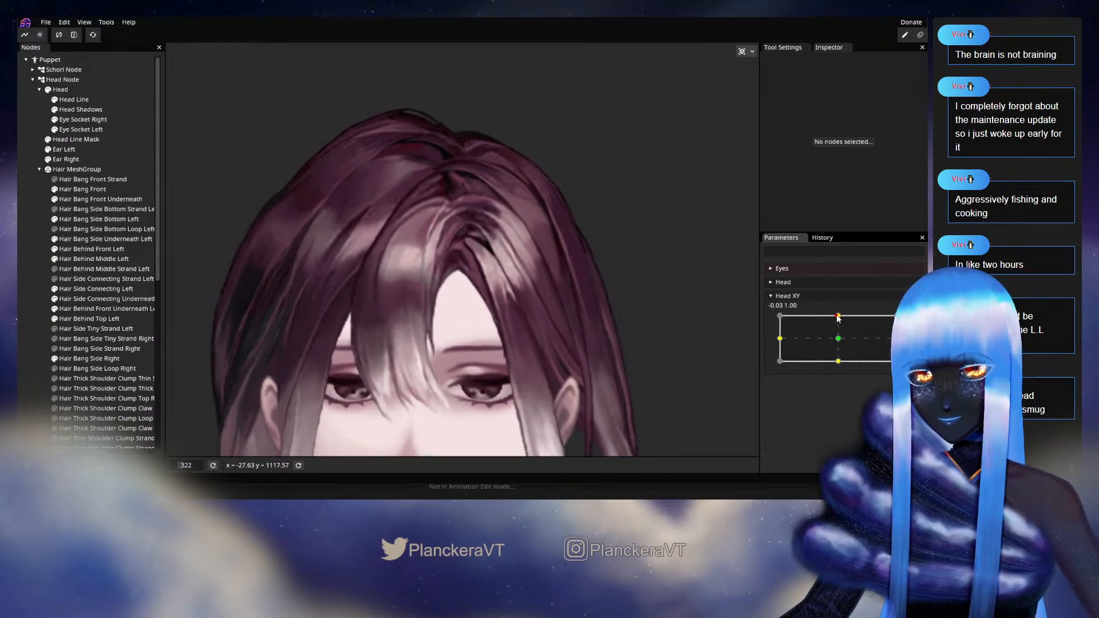
pyautogui.click(914, 321)
# Nudge the root and outer-edge vertices of Hair Bang Side Bottom Left near the parting for the up-facing Head XY pose
pyautogui.scroll(5, 535, 280)
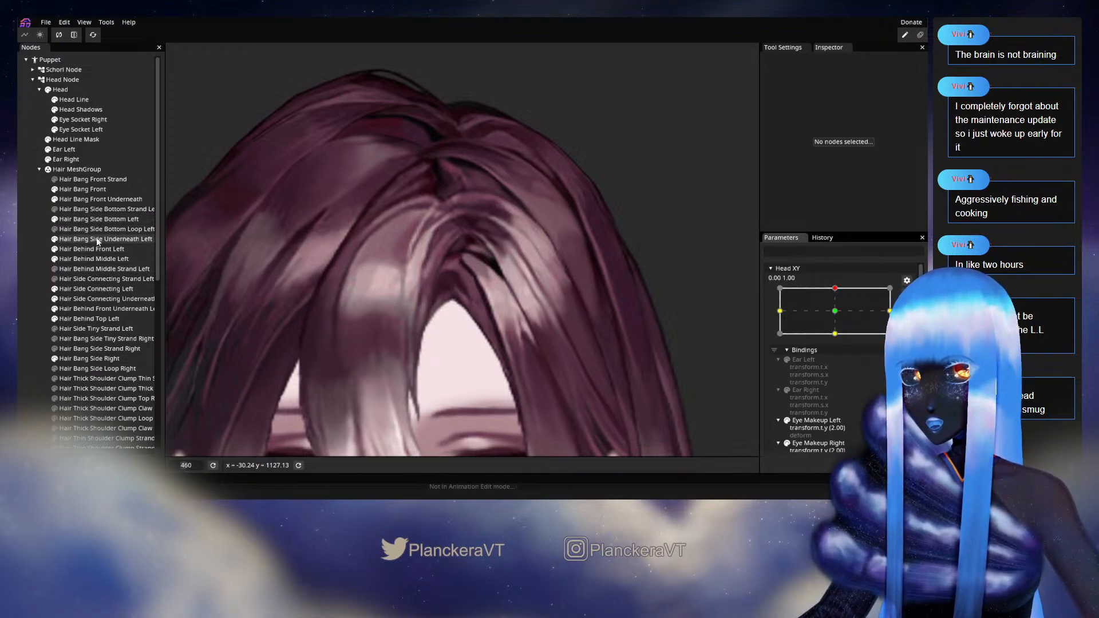
pyautogui.click(98, 220)
pyautogui.scroll(2, 442, 291)
pyautogui.scroll(1, 442, 291)
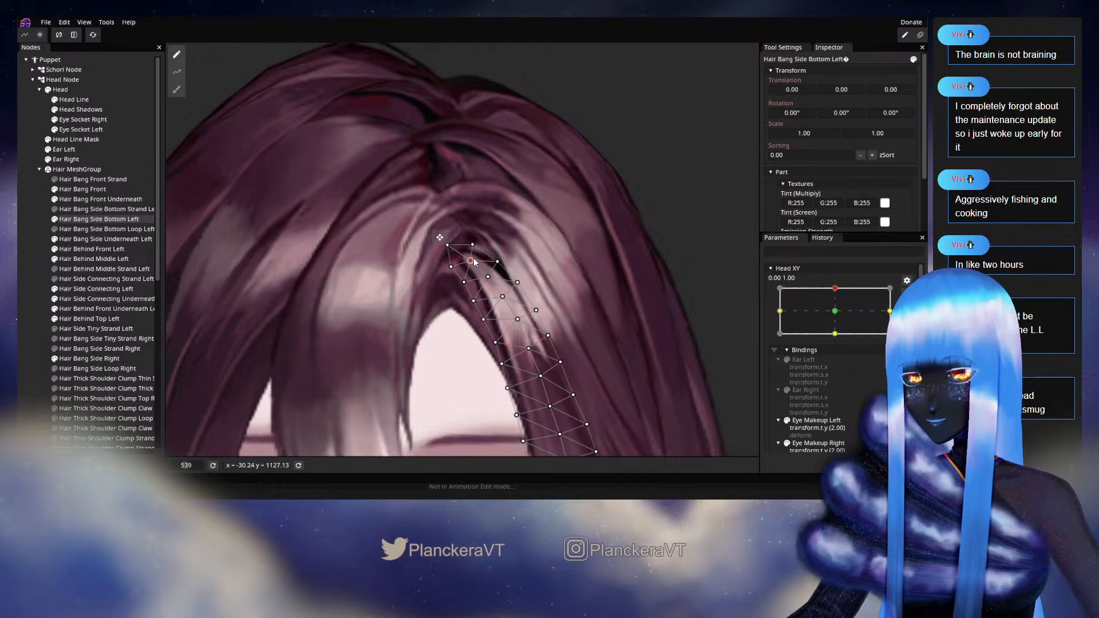
pyautogui.moveTo(474, 259); pyautogui.dragTo(475, 261)
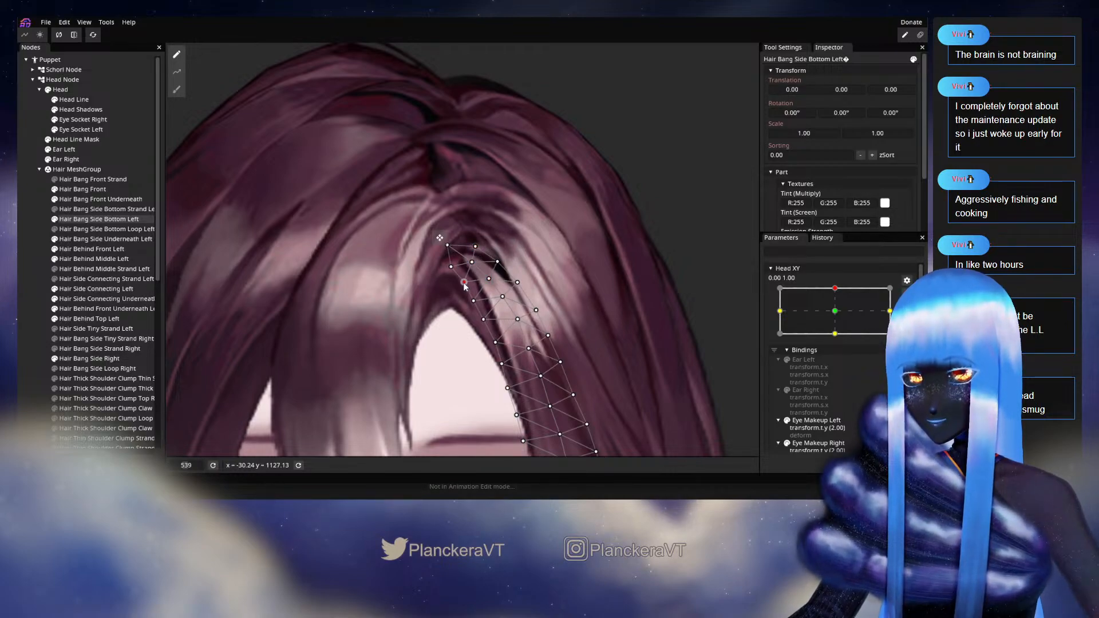
pyautogui.click(488, 278)
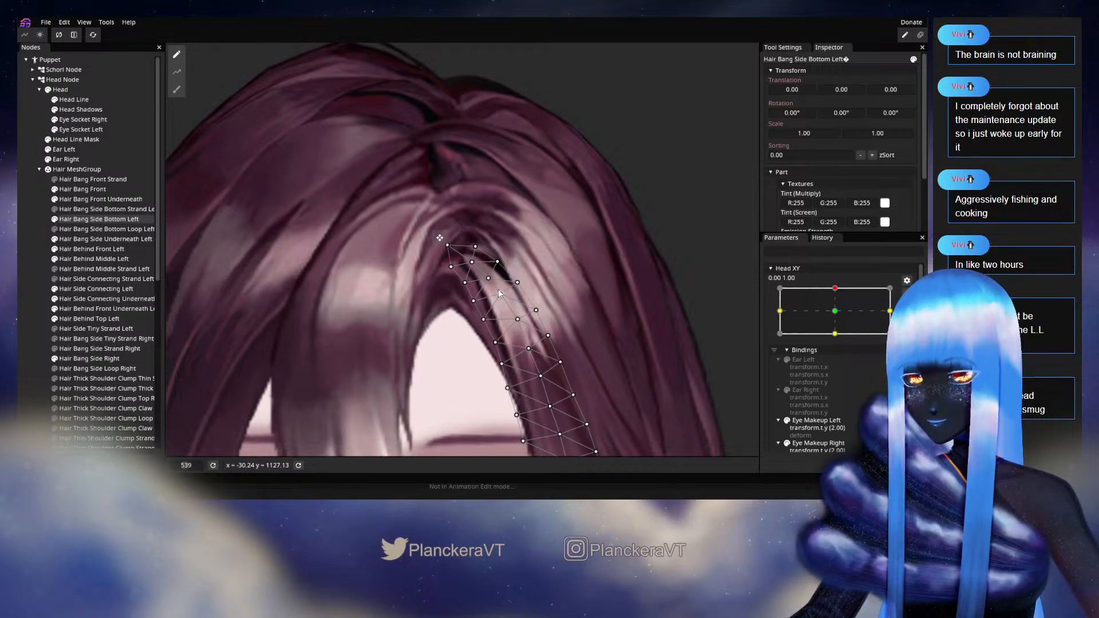
pyautogui.moveTo(498, 263); pyautogui.dragTo(500, 265)
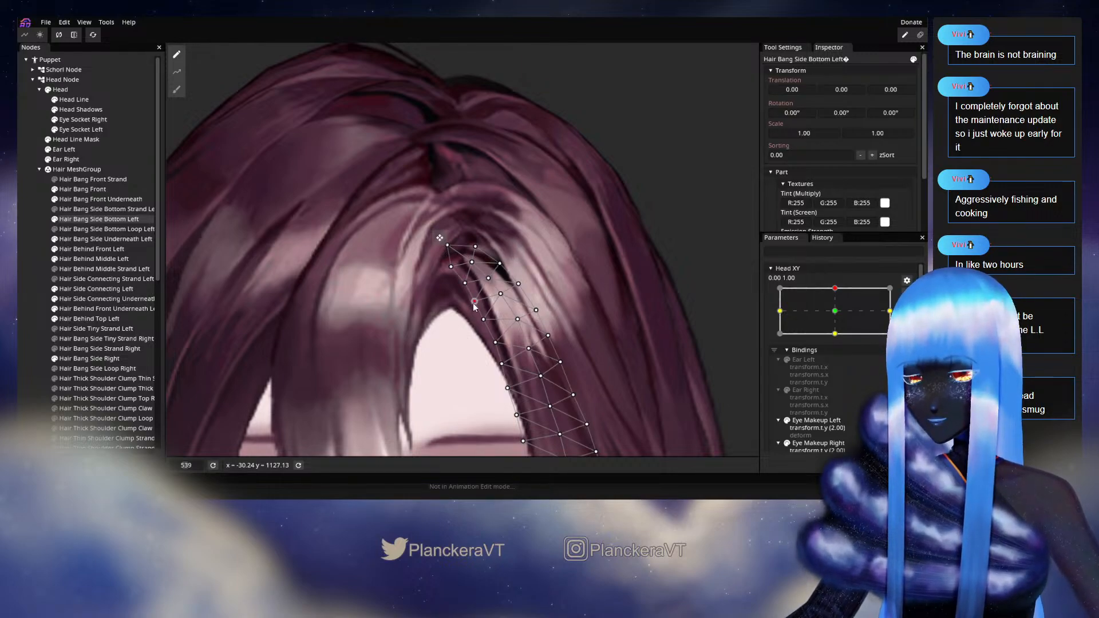
# Shift the topmost and inner-edge root vertices of Hair Bang Side Bottom Left slightly inward, leaving the part deselected
pyautogui.click(452, 267)
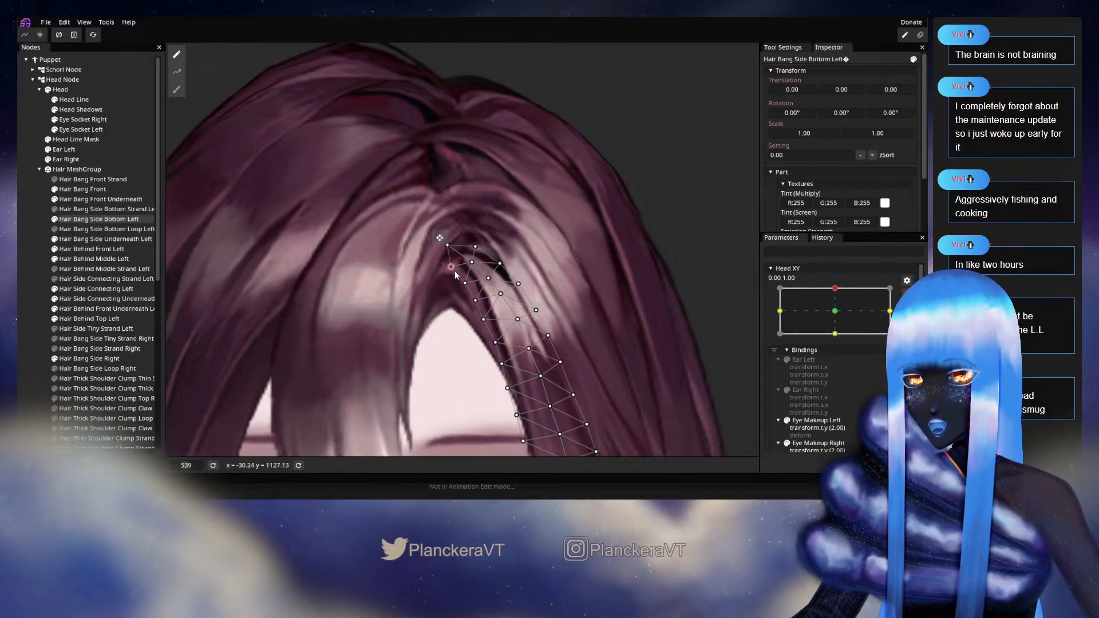
pyautogui.click(450, 247)
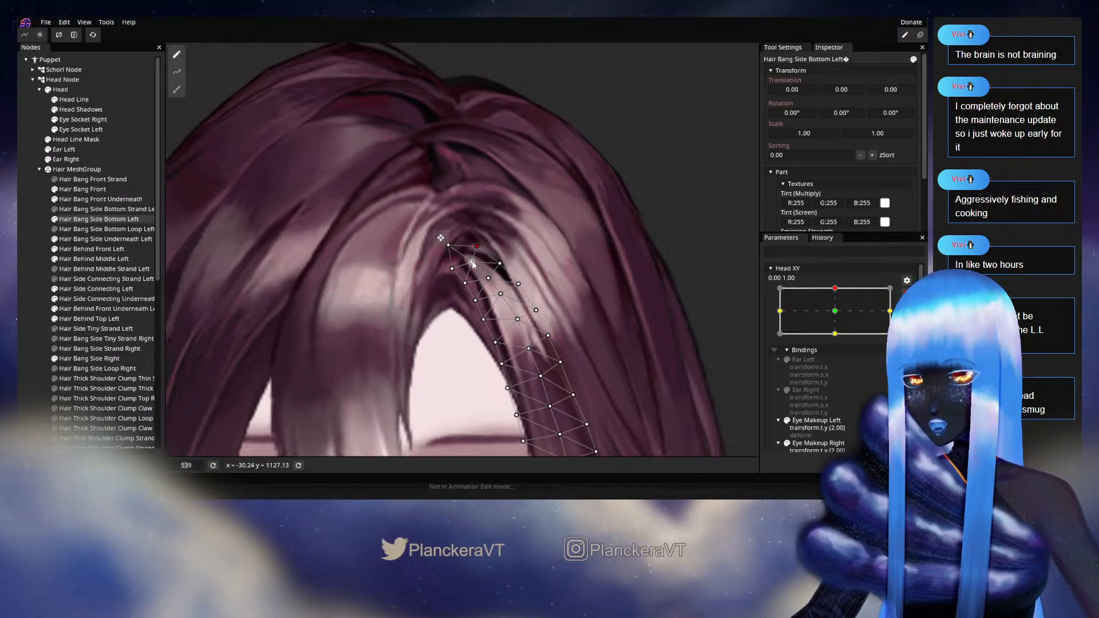
pyautogui.click(472, 263)
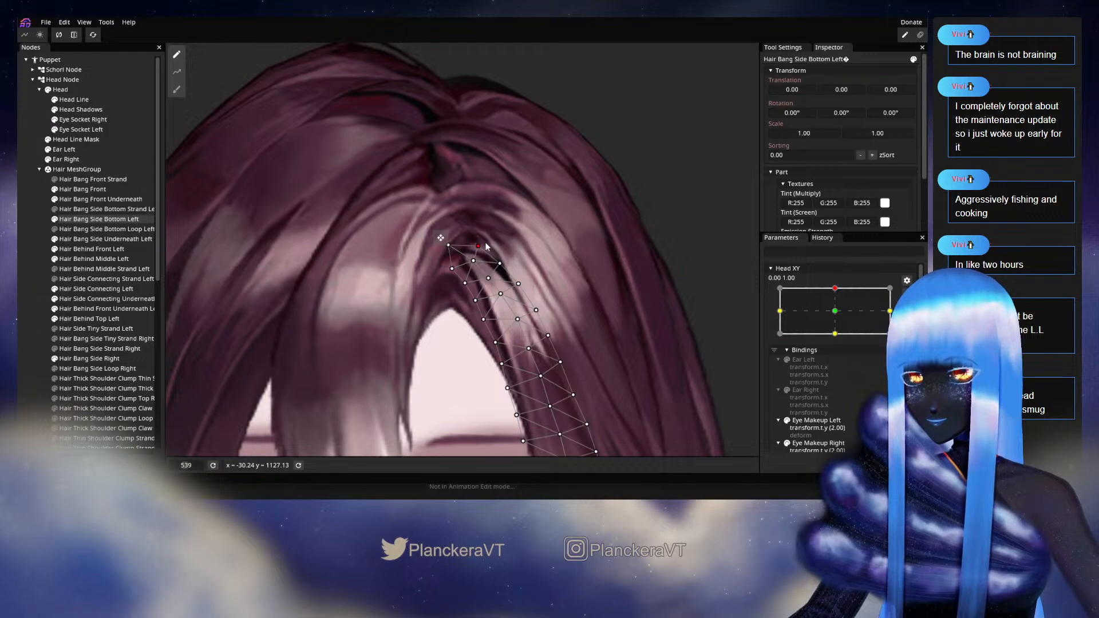
pyautogui.moveTo(453, 248); pyautogui.dragTo(453, 250)
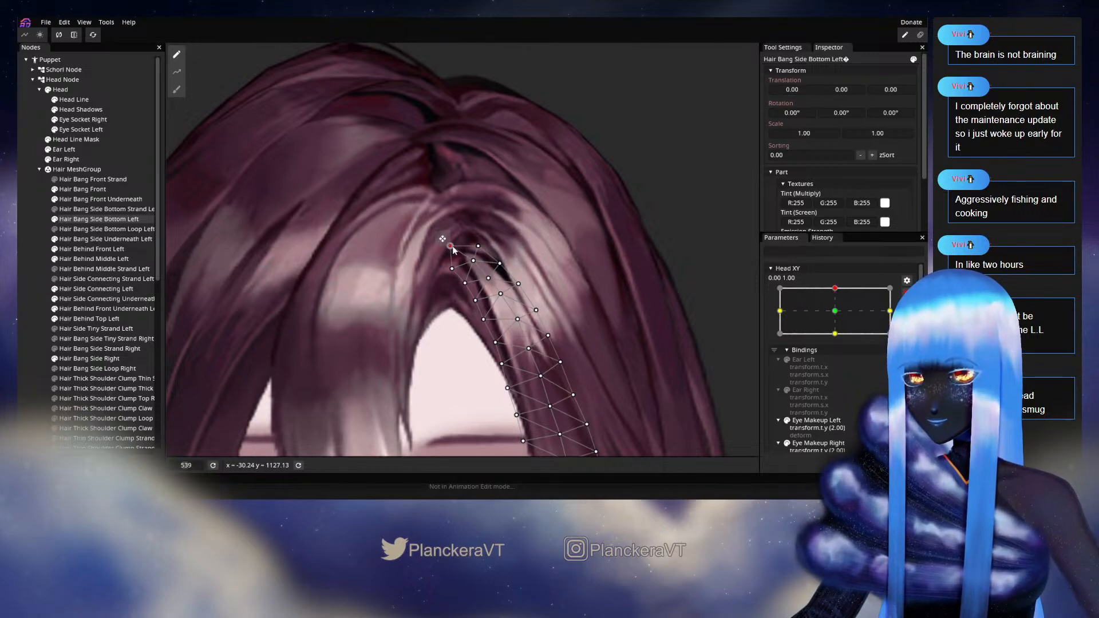
pyautogui.click(523, 324)
pyautogui.scroll(-4, 524, 323)
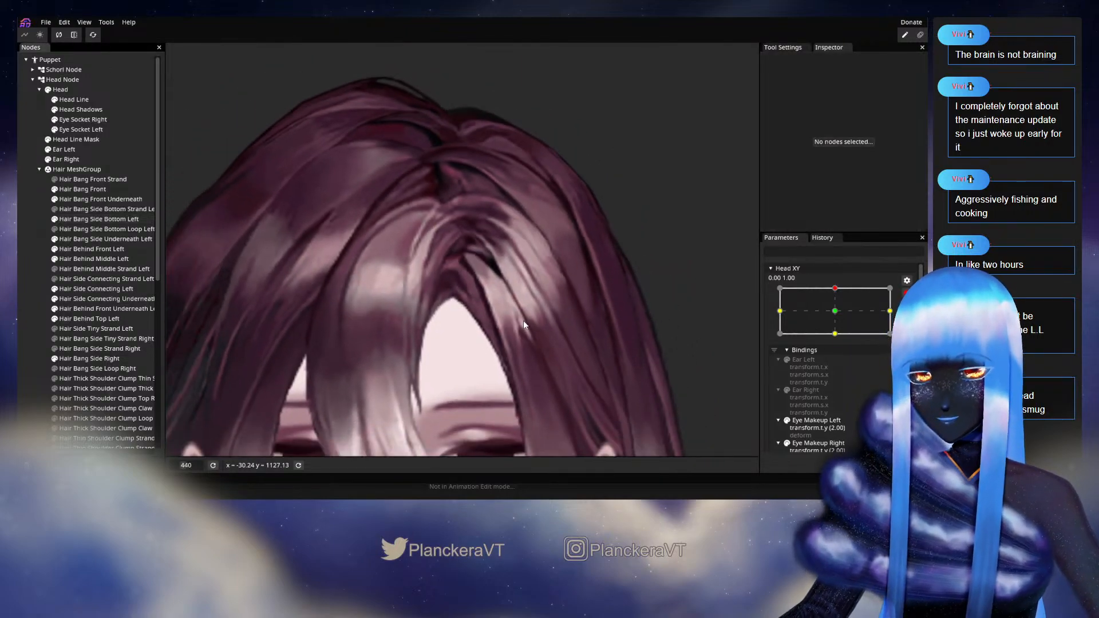
# Preview Head XY around its up keypoint to check how the left bang root moves
pyautogui.moveTo(838, 316)
pyautogui.mouseDown()
pyautogui.moveTo(841, 328)
pyautogui.moveTo(837, 319)
pyautogui.mouseUp()
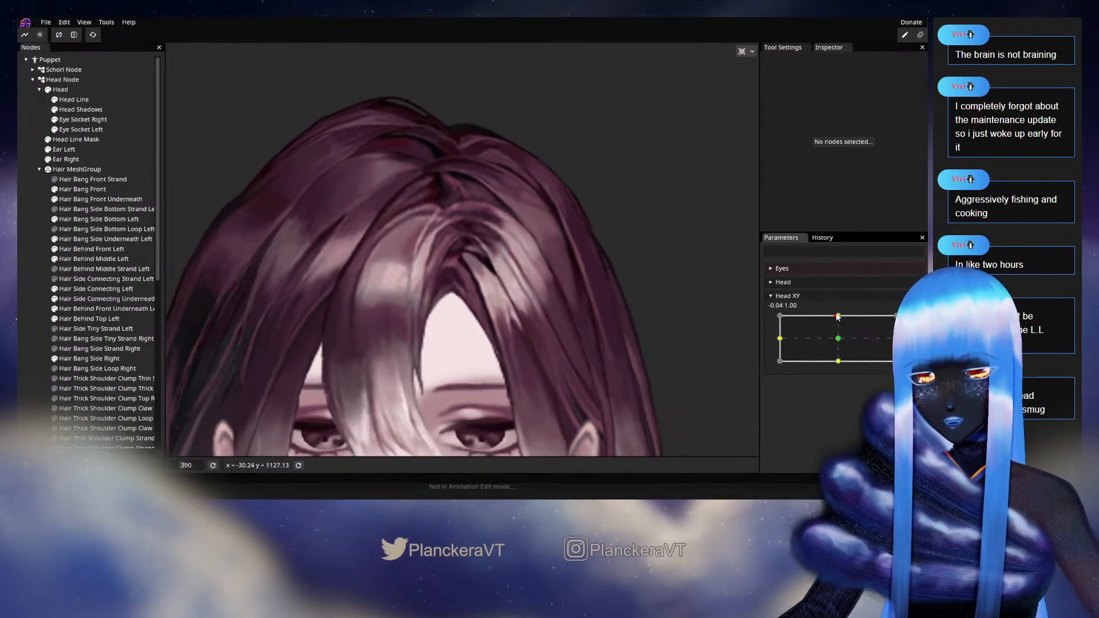
pyautogui.scroll(5, 452, 238)
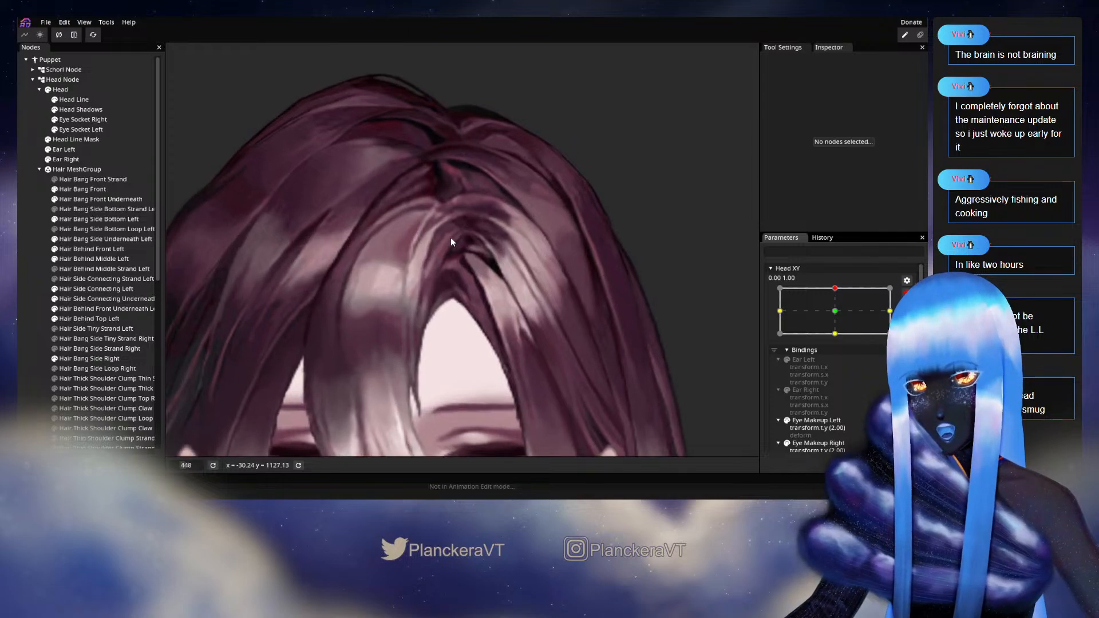
pyautogui.scroll(1, 457, 239)
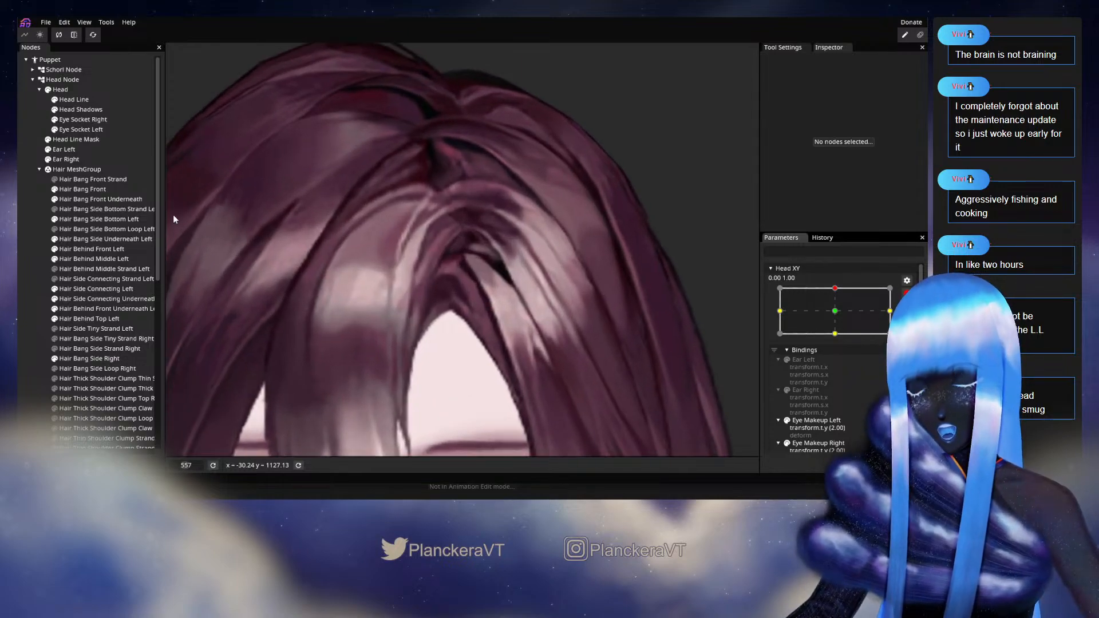
# Refine the inner-edge vertex near the root of Hair Bang Side Bottom Left, leaving the part deselected
pyautogui.click(95, 218)
pyautogui.click(469, 269)
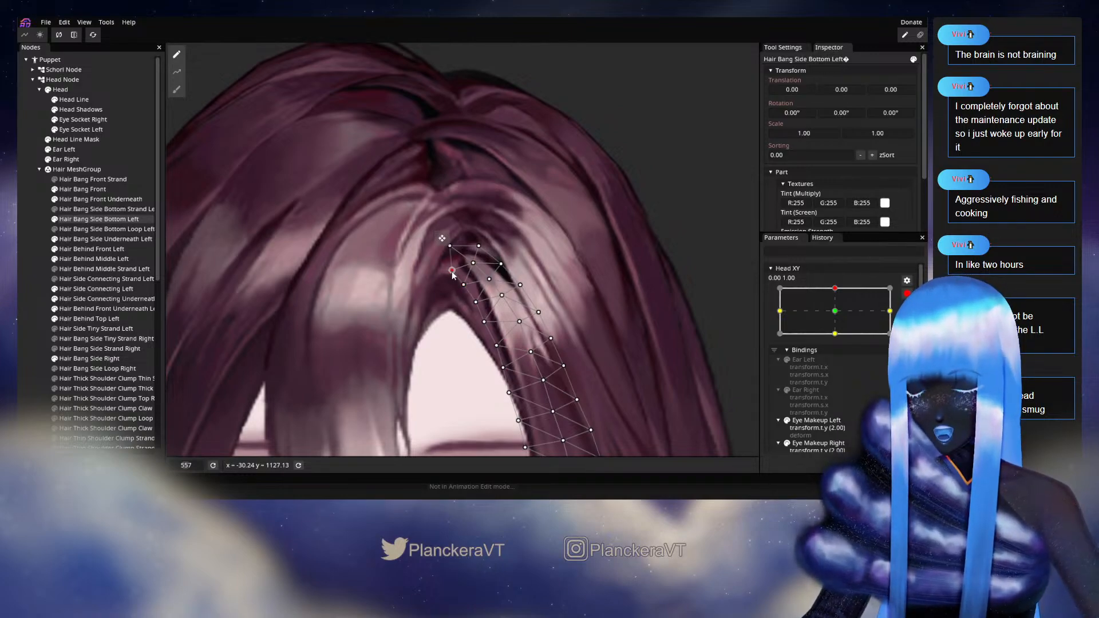
pyautogui.click(458, 330)
pyautogui.scroll(-5, 458, 330)
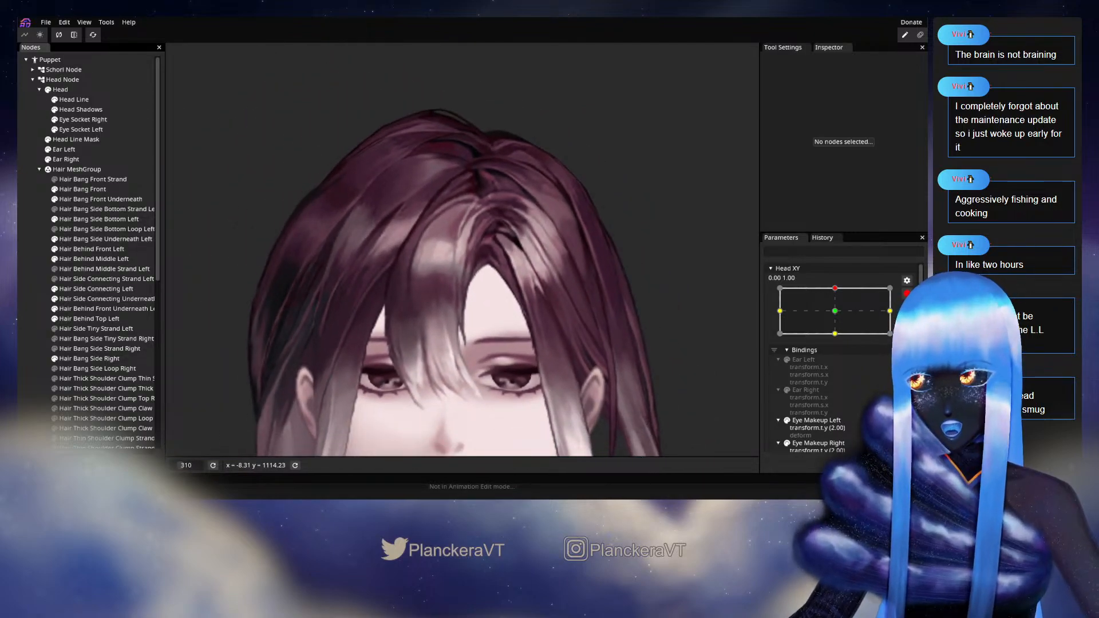
# Sweep Head XY between neutral and its up keypoint to check the left bang's deformation
pyautogui.scroll(2, 836, 309)
pyautogui.moveTo(838, 315)
pyautogui.mouseDown()
pyautogui.moveTo(843, 343)
pyautogui.moveTo(840, 316)
pyautogui.mouseUp()
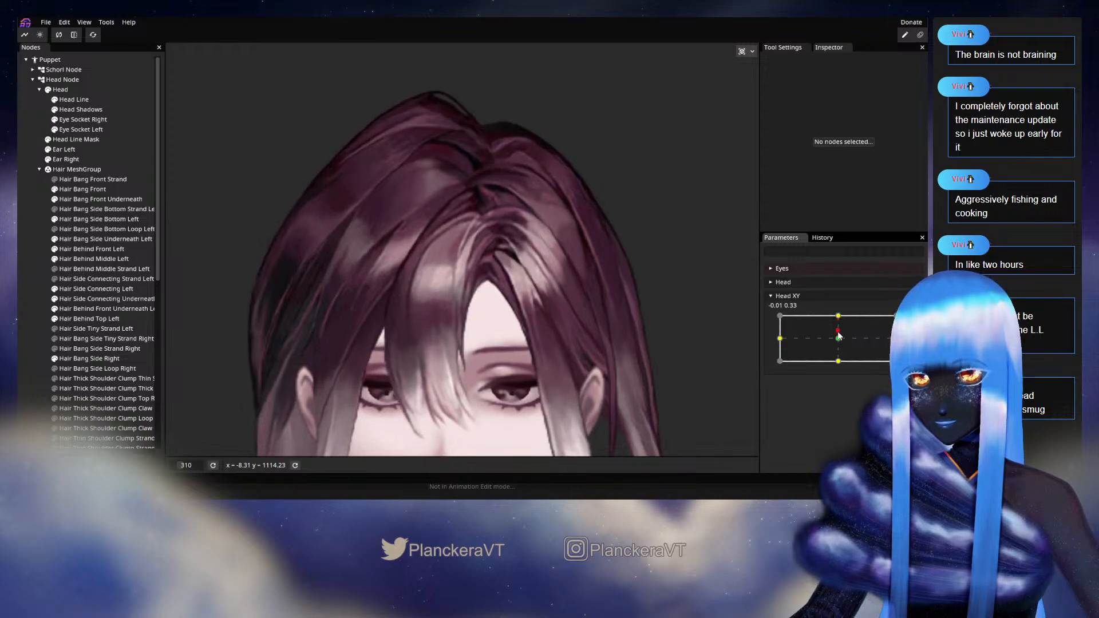
pyautogui.moveTo(839, 317)
pyautogui.mouseDown()
pyautogui.moveTo(840, 341)
pyautogui.moveTo(840, 316)
pyautogui.mouseUp()
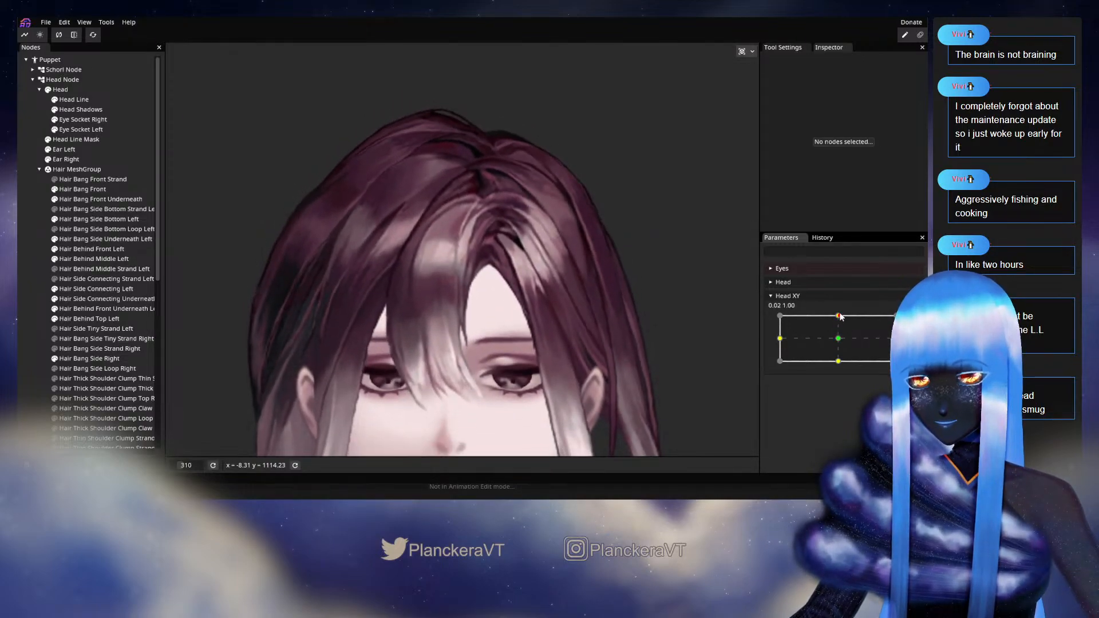
# Touch up the root vertices of Hair Bang Side Bottom Left under the parting, leaving the part deselected
pyautogui.scroll(5, 451, 311)
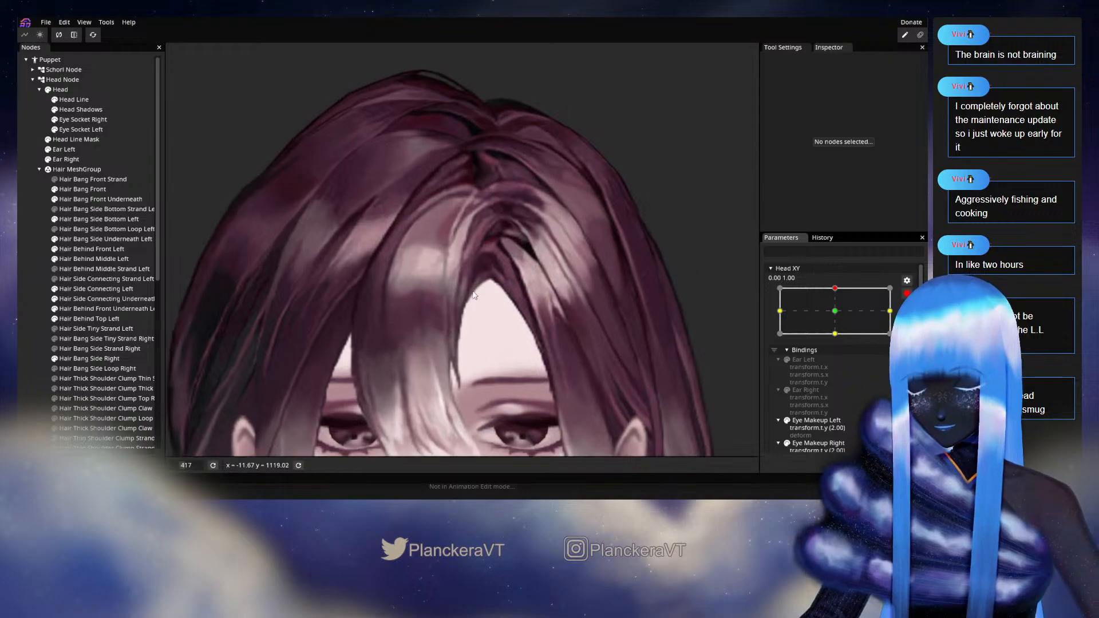
pyautogui.click(94, 246)
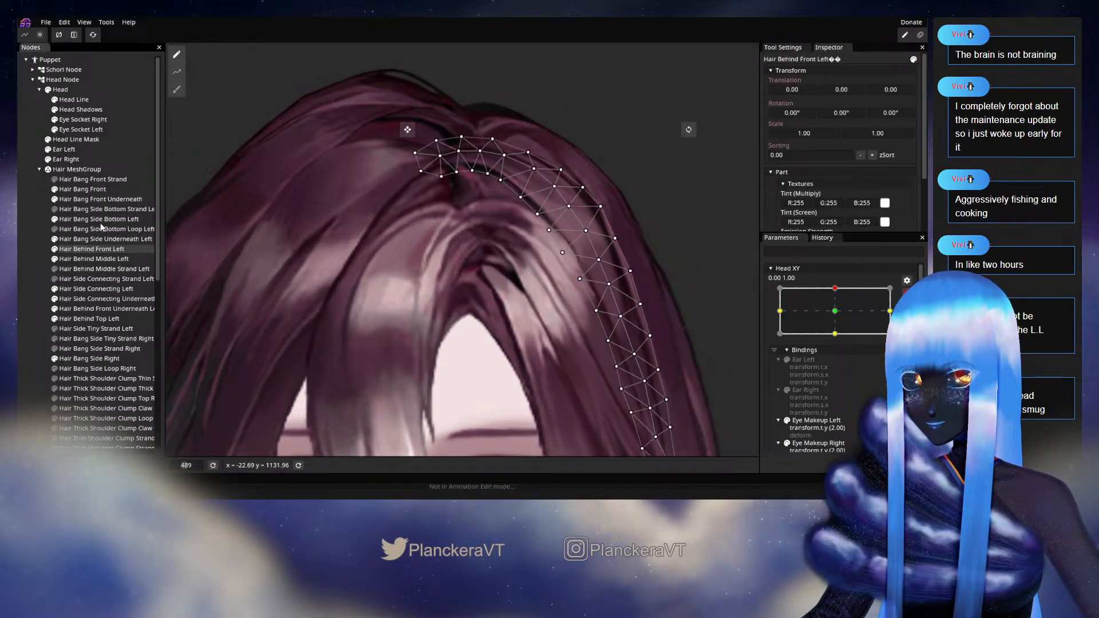
pyautogui.click(100, 223)
pyautogui.scroll(2, 549, 303)
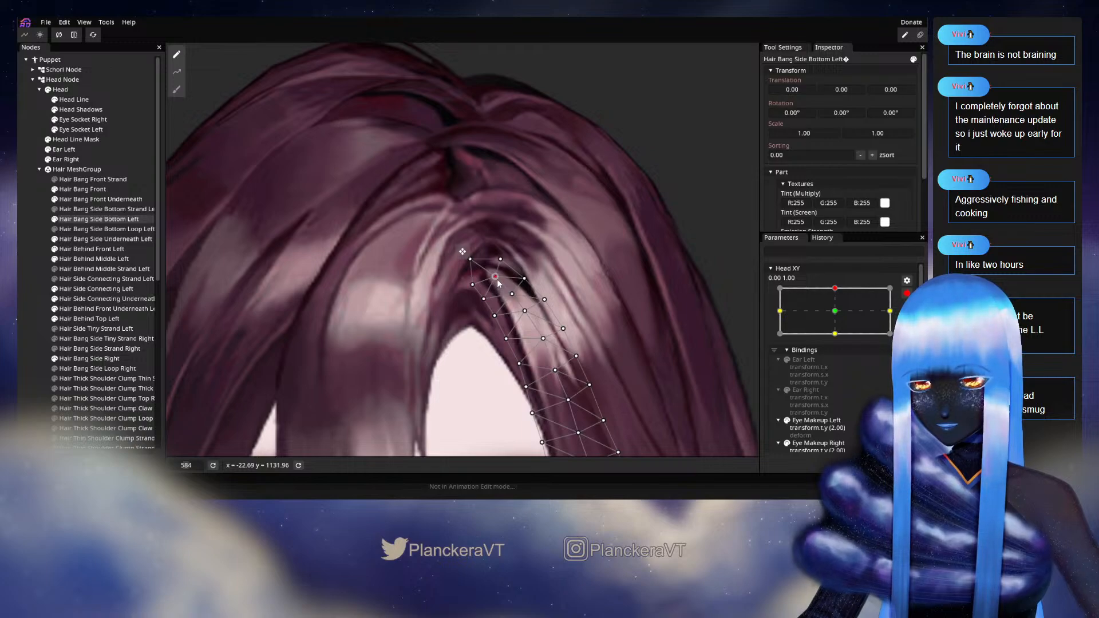
pyautogui.click(20, 247)
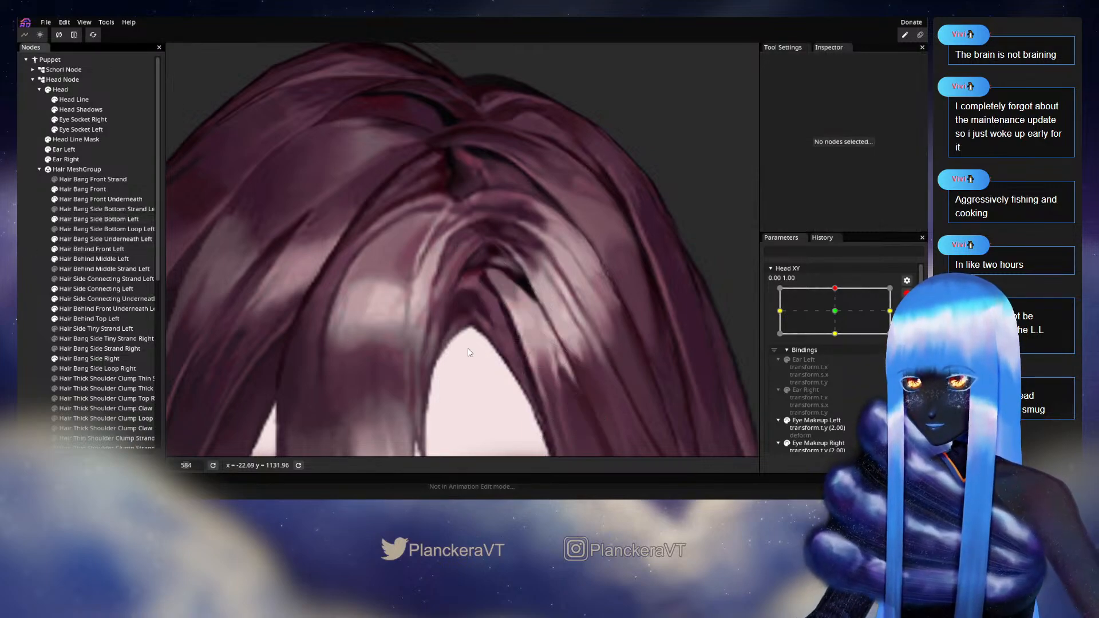
pyautogui.scroll(-5, 541, 347)
pyautogui.scroll(-2, 544, 345)
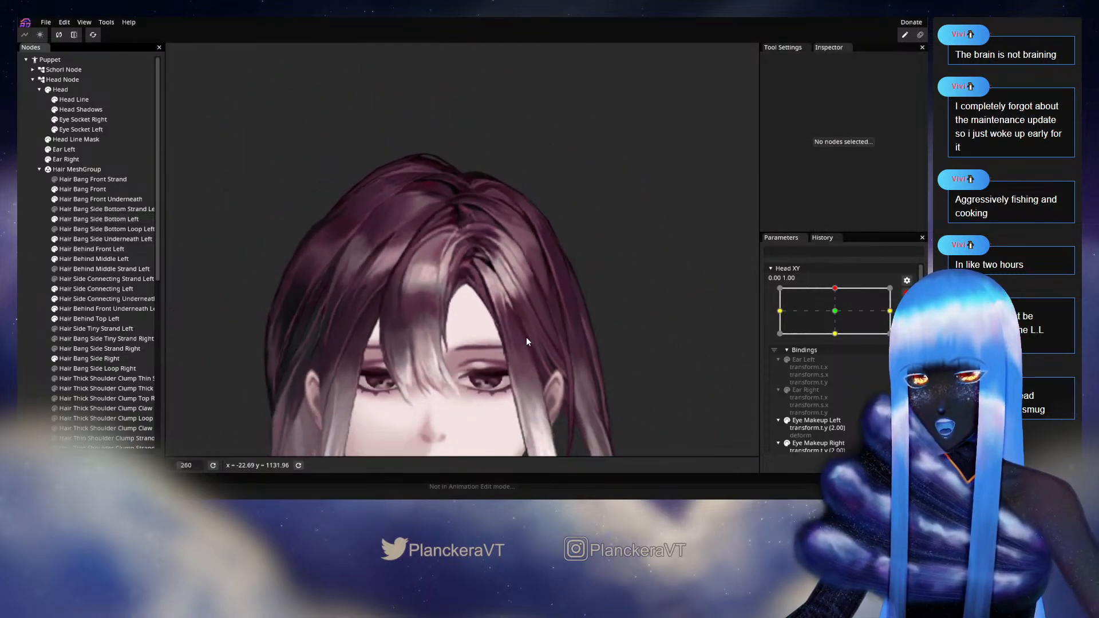
# Disarm Head XY and preview the hair motion around its up keypoint again
pyautogui.click(905, 294)
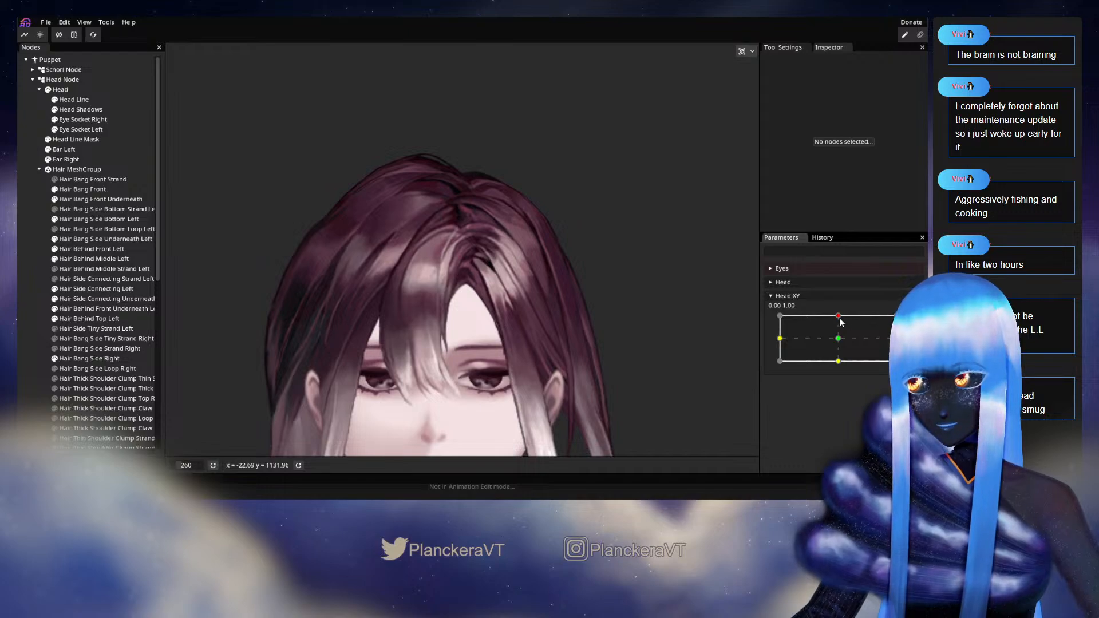
pyautogui.moveTo(839, 318)
pyautogui.mouseDown()
pyautogui.moveTo(834, 341)
pyautogui.moveTo(840, 315)
pyautogui.mouseUp()
pyautogui.scroll(3, 496, 261)
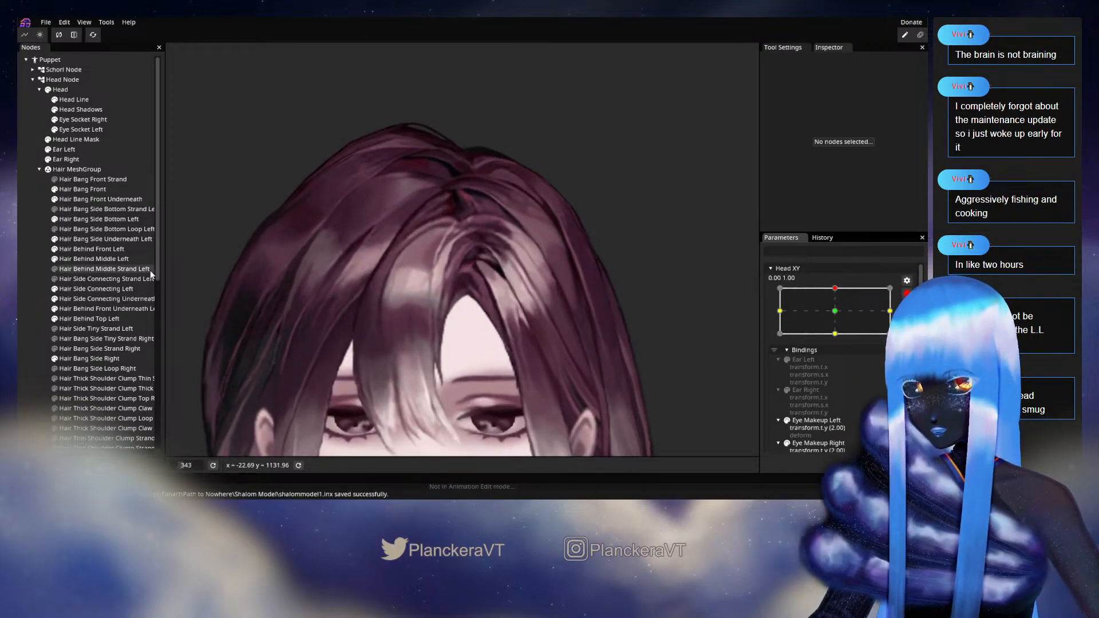
# Lower the topmost root vertex of Hair Bang Side Bottom Left slightly and adjust the neighbouring vertices, leaving the part deselected
pyautogui.click(80, 218)
pyautogui.scroll(3, 449, 268)
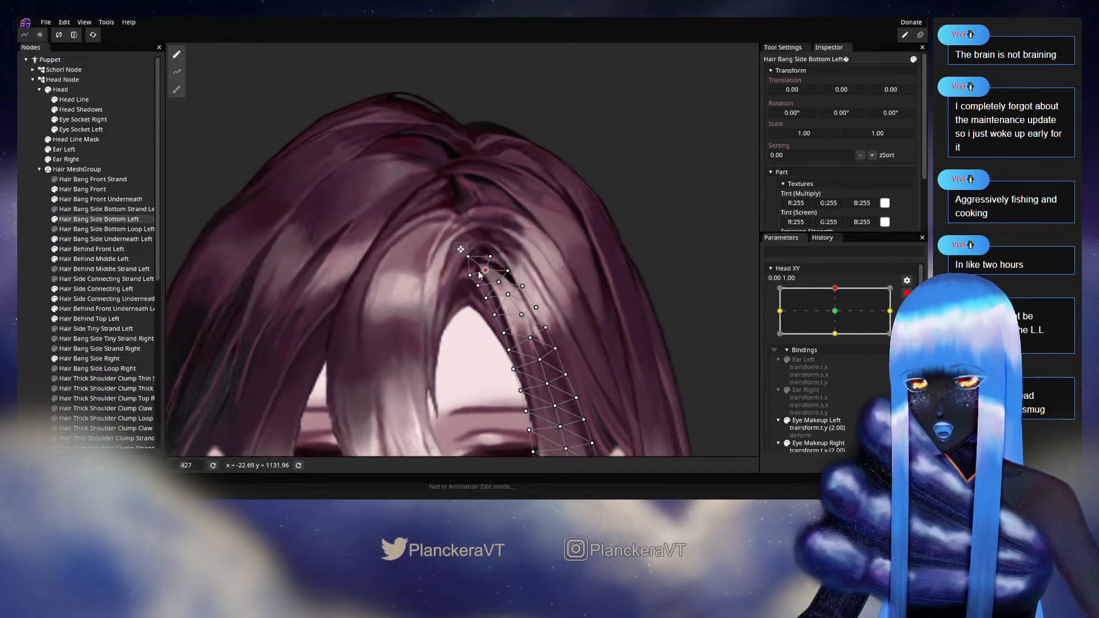
pyautogui.click(468, 257)
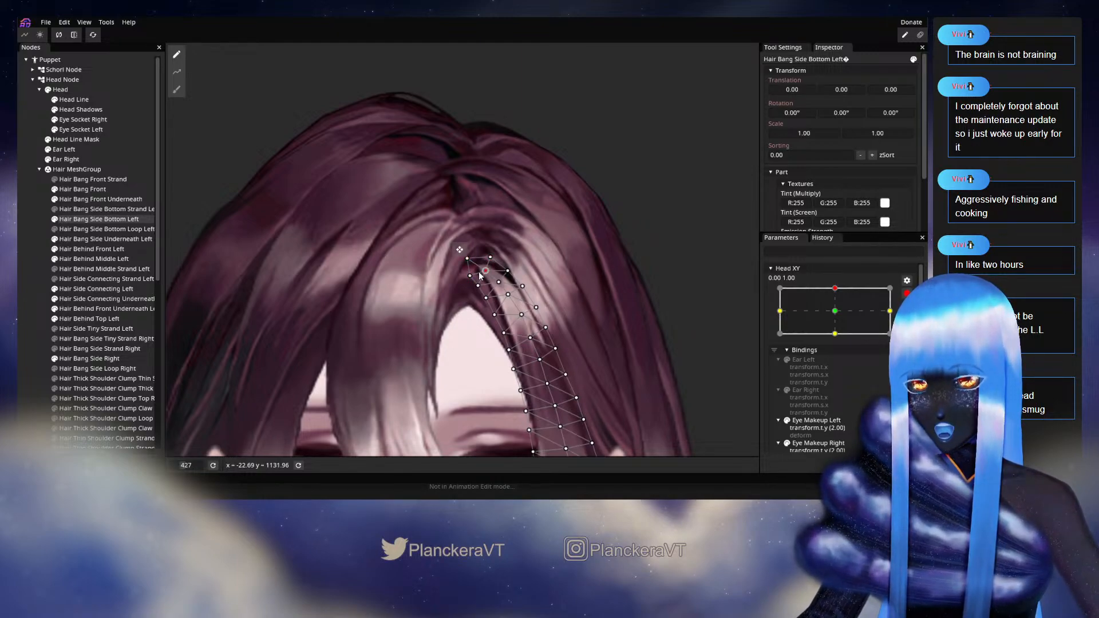
pyautogui.click(466, 261)
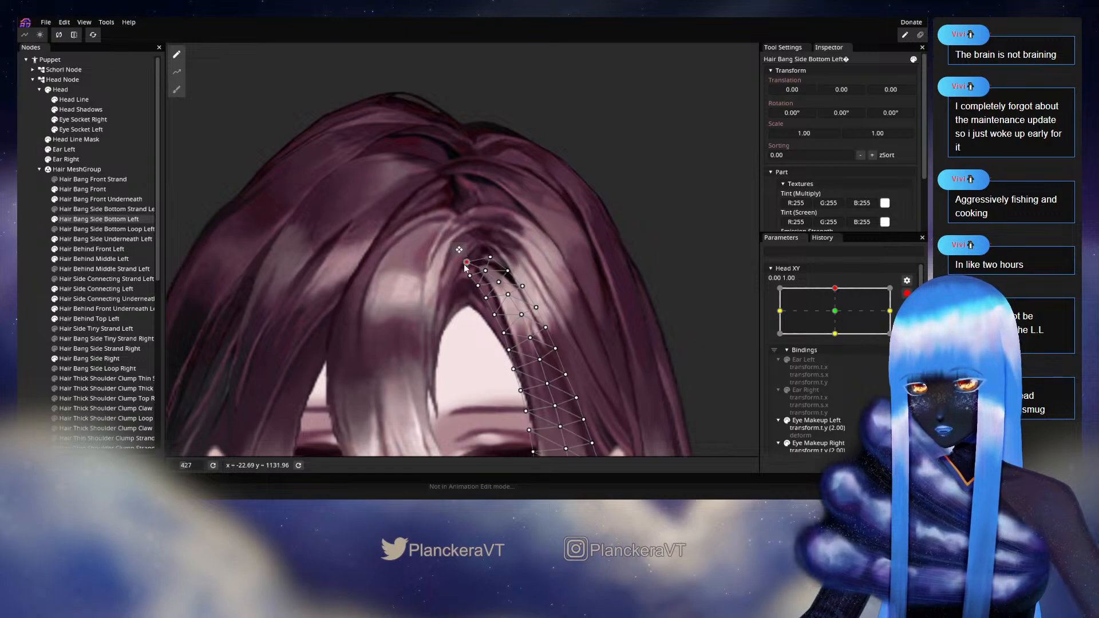
pyautogui.moveTo(465, 265); pyautogui.dragTo(466, 264)
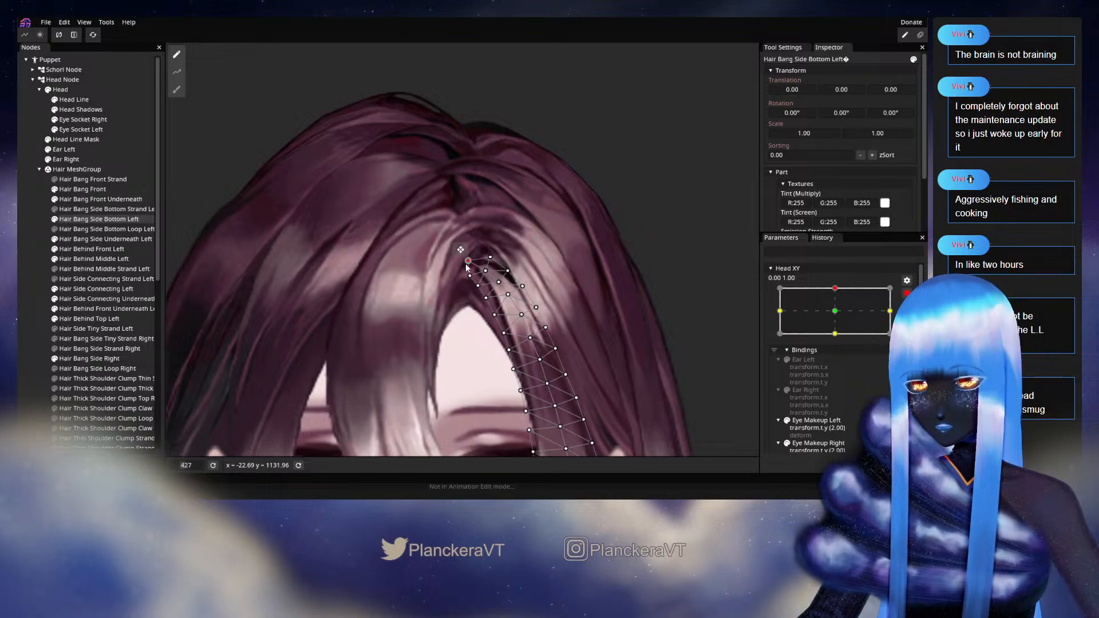
pyautogui.click(498, 289)
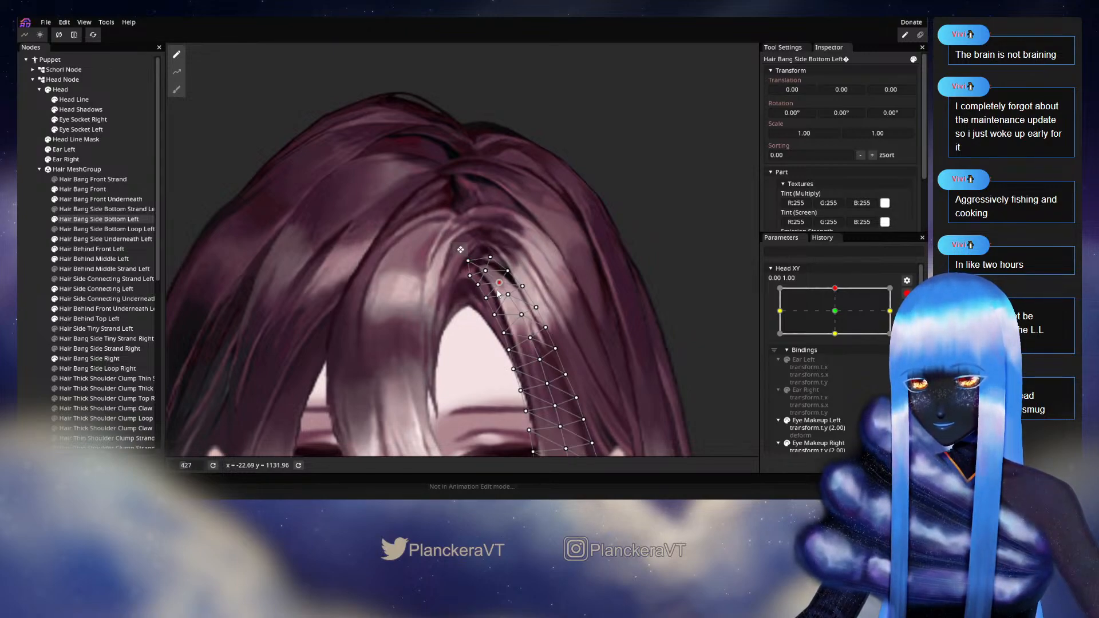
pyautogui.click(551, 318)
pyautogui.scroll(-5, 552, 321)
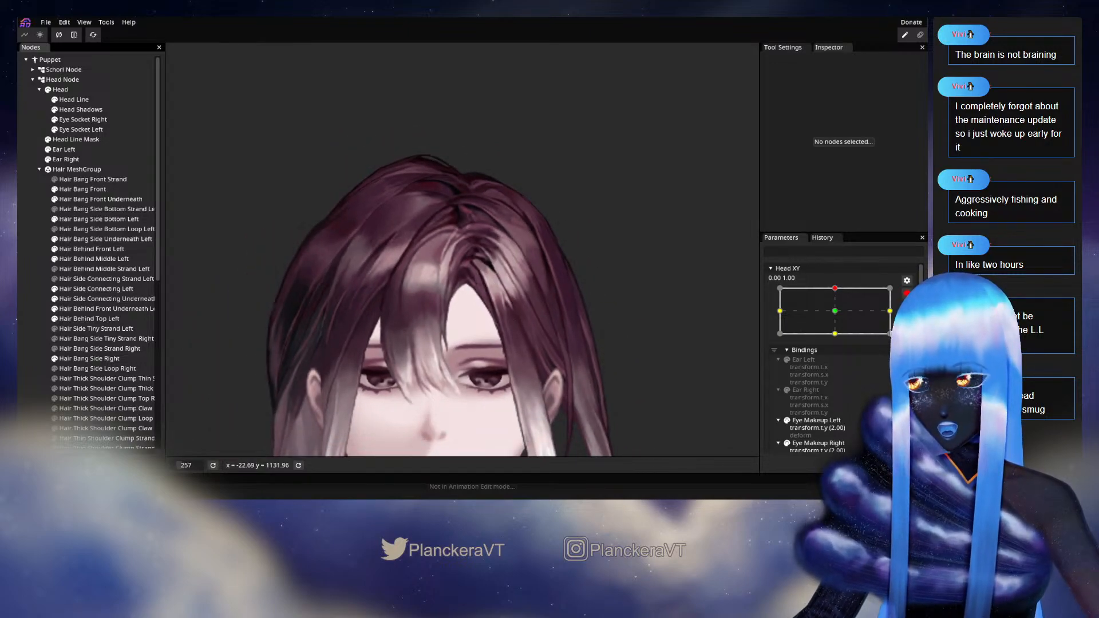
# Disarm Head XY and sweep it between neutral and its up keypoint to check how the hair moves
pyautogui.click(781, 238)
pyautogui.scroll(-1, 463, 309)
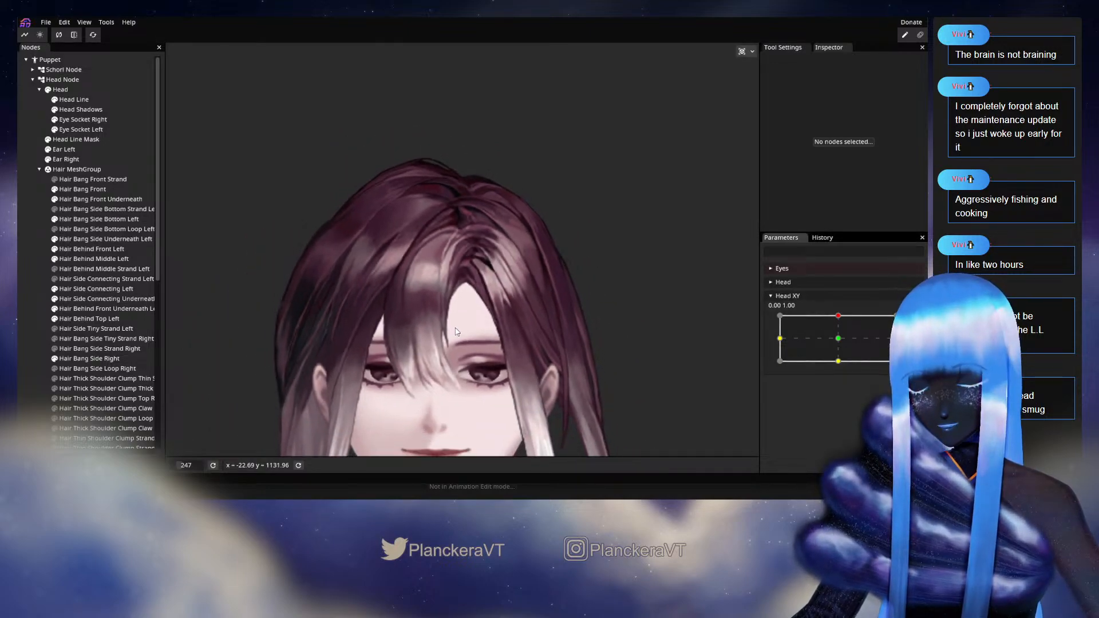
pyautogui.moveTo(461, 310); pyautogui.dragTo(485, 238)
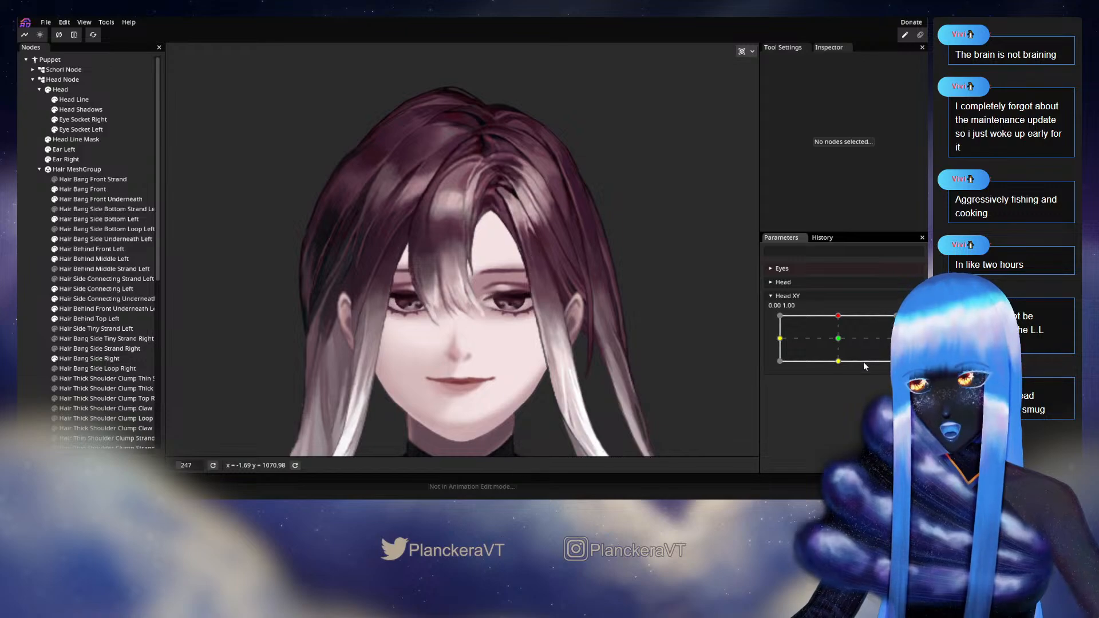
pyautogui.click(839, 341)
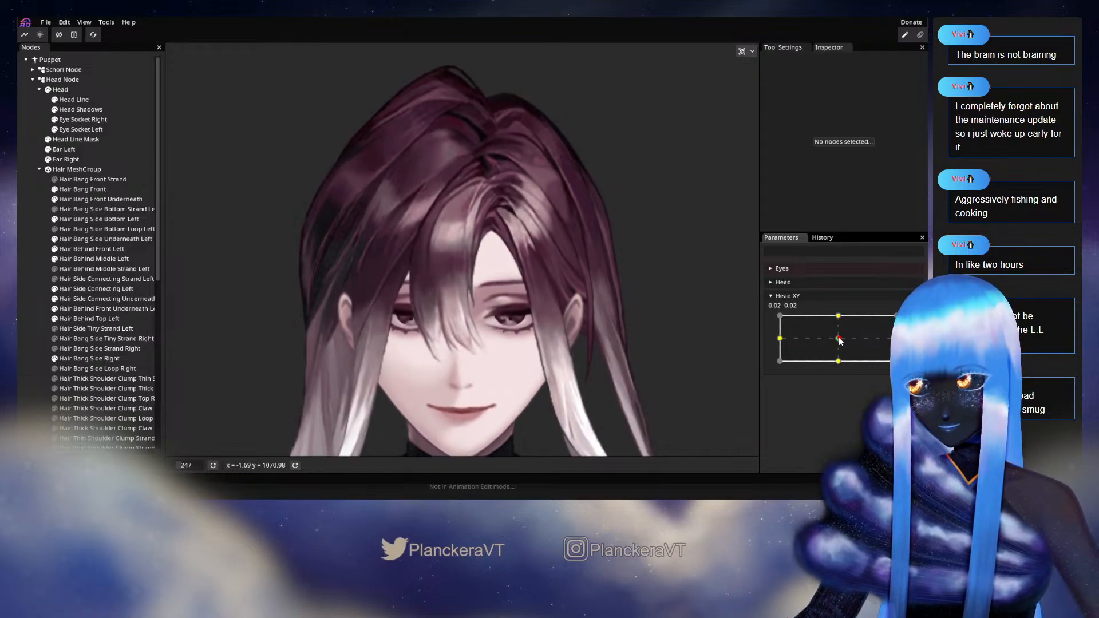
pyautogui.click(839, 317)
pyautogui.click(842, 316)
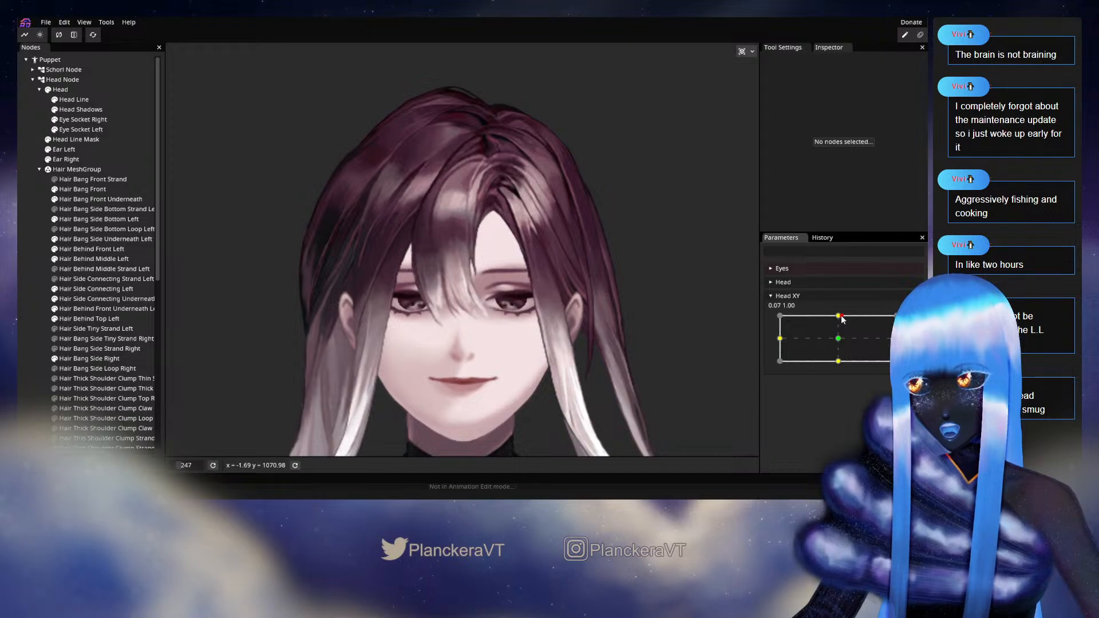
pyautogui.click(835, 332)
pyautogui.moveTo(835, 332); pyautogui.dragTo(837, 318)
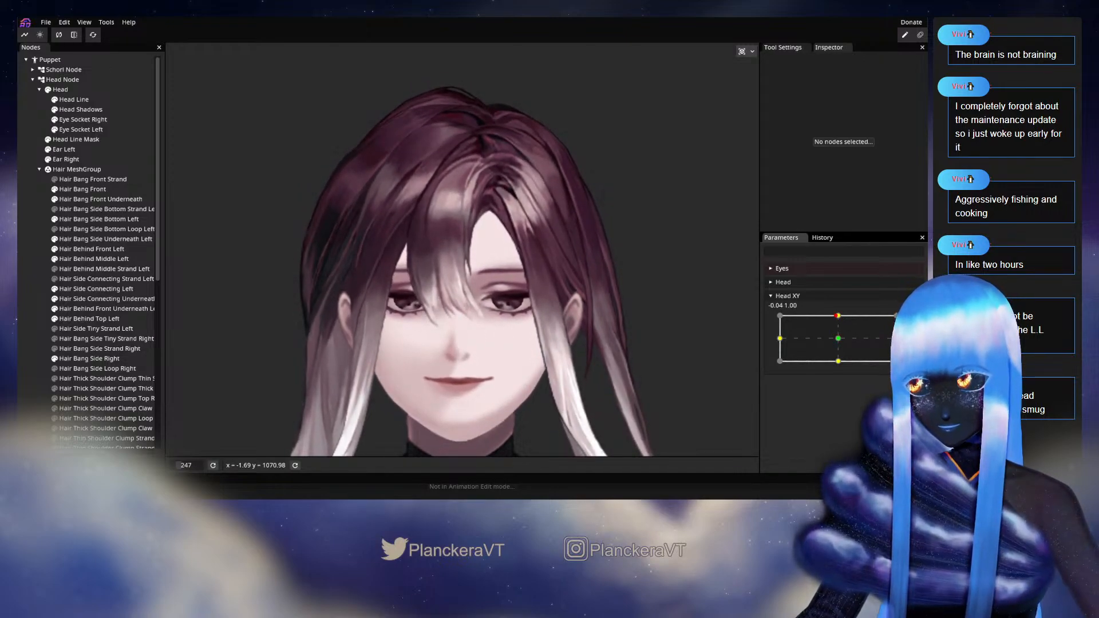
# Re-arm Head XY at its up keypoint and deform Hair Bang Front Underneath and Hair Bang Side Underneath Left together with a size 31 circle brush
pyautogui.click(914, 320)
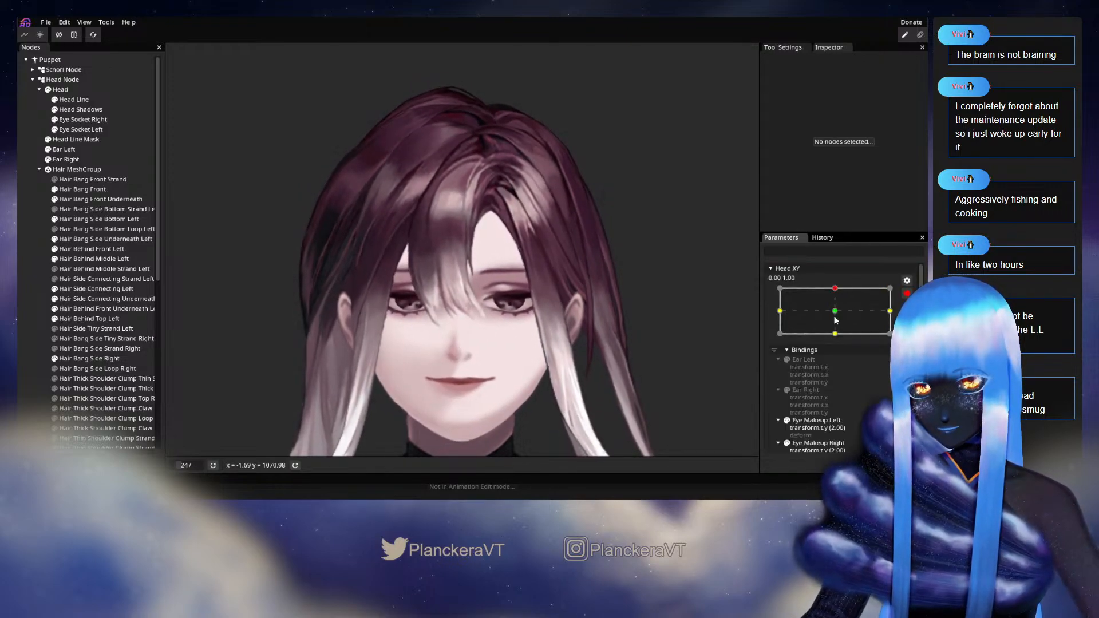
pyautogui.click(100, 200)
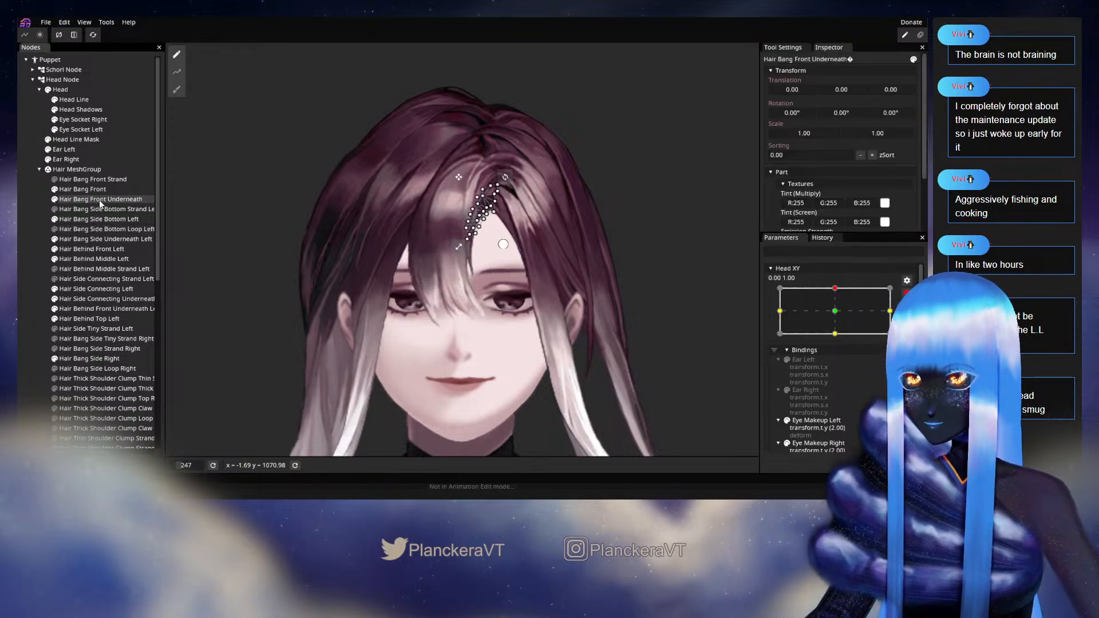
pyautogui.keyDown('ctrl'); pyautogui.click(93, 238); pyautogui.keyUp('ctrl')
pyautogui.click(177, 89)
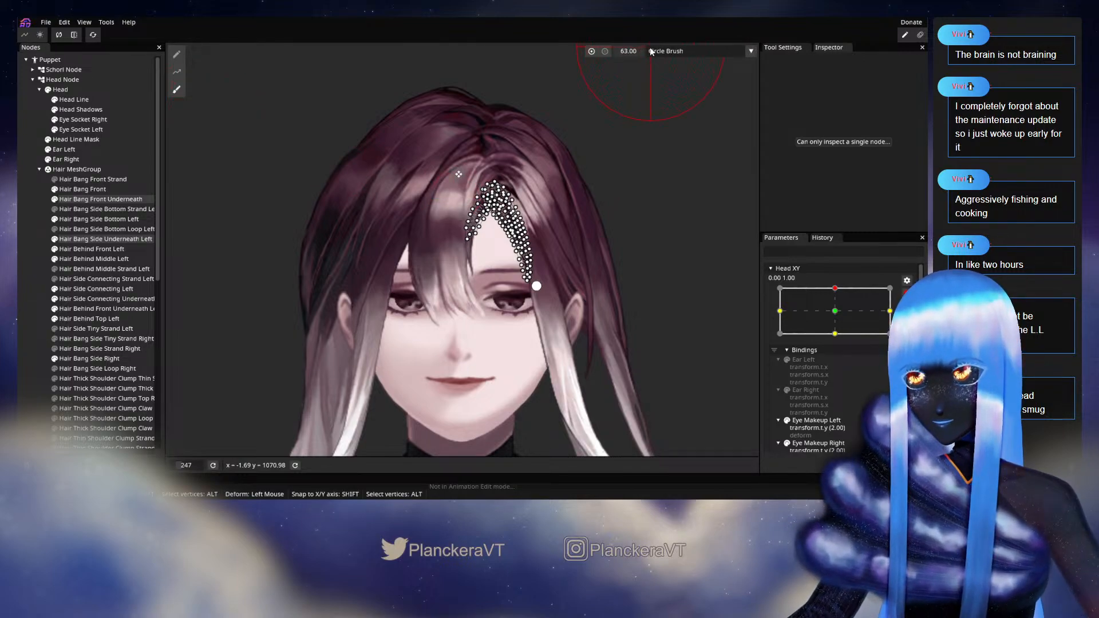
pyautogui.moveTo(650, 52); pyautogui.dragTo(633, 50)
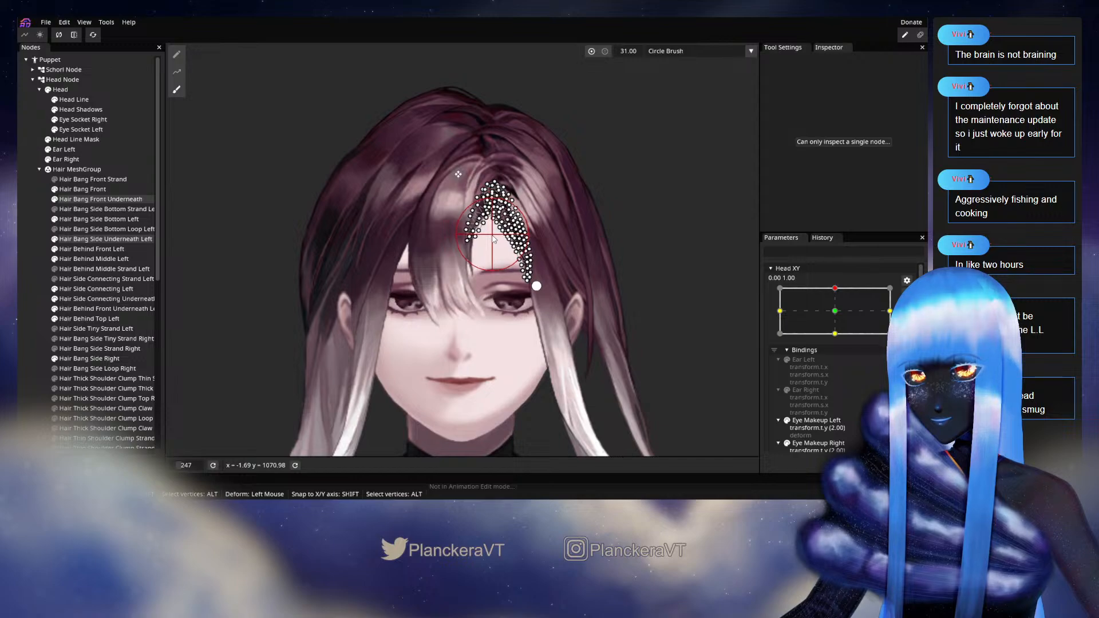
pyautogui.click(38, 296)
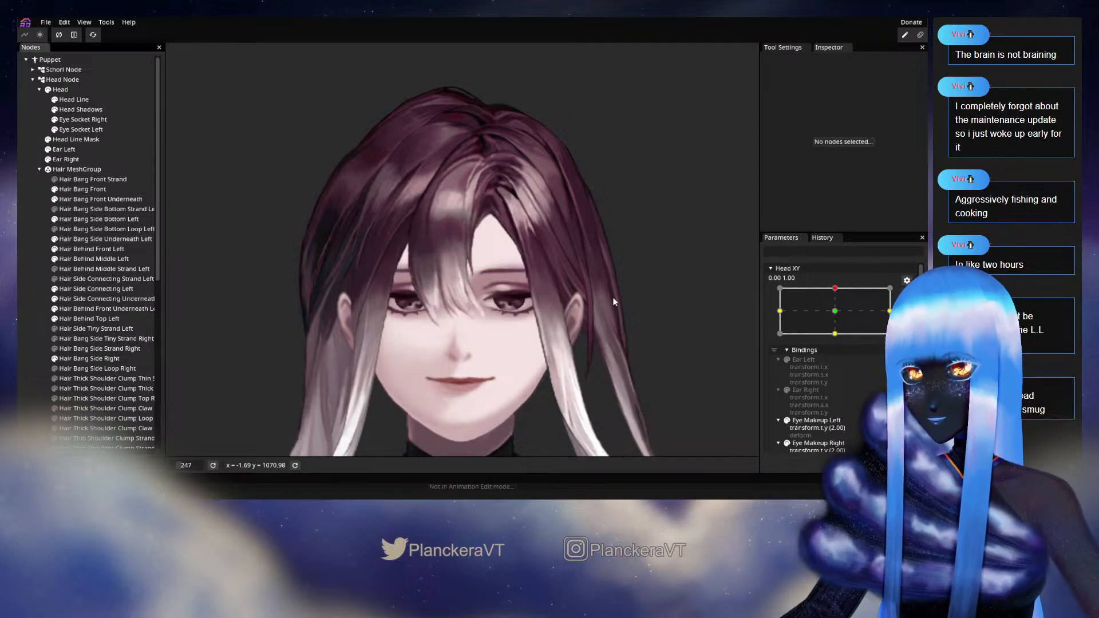
# Disarm Head XY and preview how the two underneath bangs move near the up keypoint
pyautogui.click(907, 294)
pyautogui.moveTo(834, 326)
pyautogui.mouseDown()
pyautogui.moveTo(837, 338)
pyautogui.moveTo(839, 315)
pyautogui.moveTo(853, 321)
pyautogui.mouseUp()
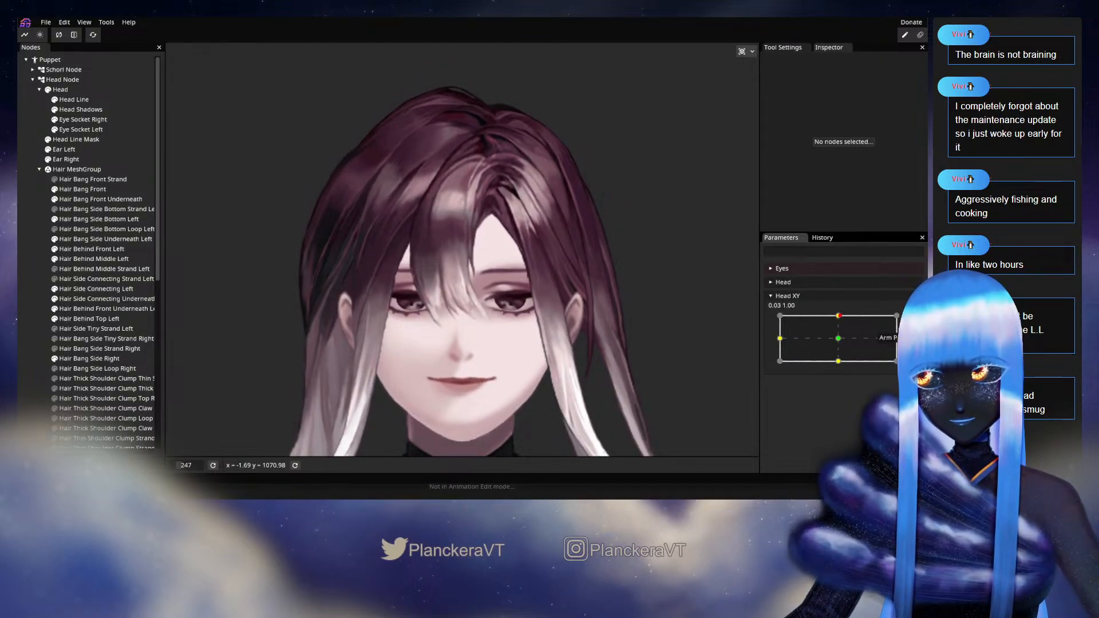
pyautogui.scroll(5, 477, 290)
pyautogui.scroll(1, 477, 290)
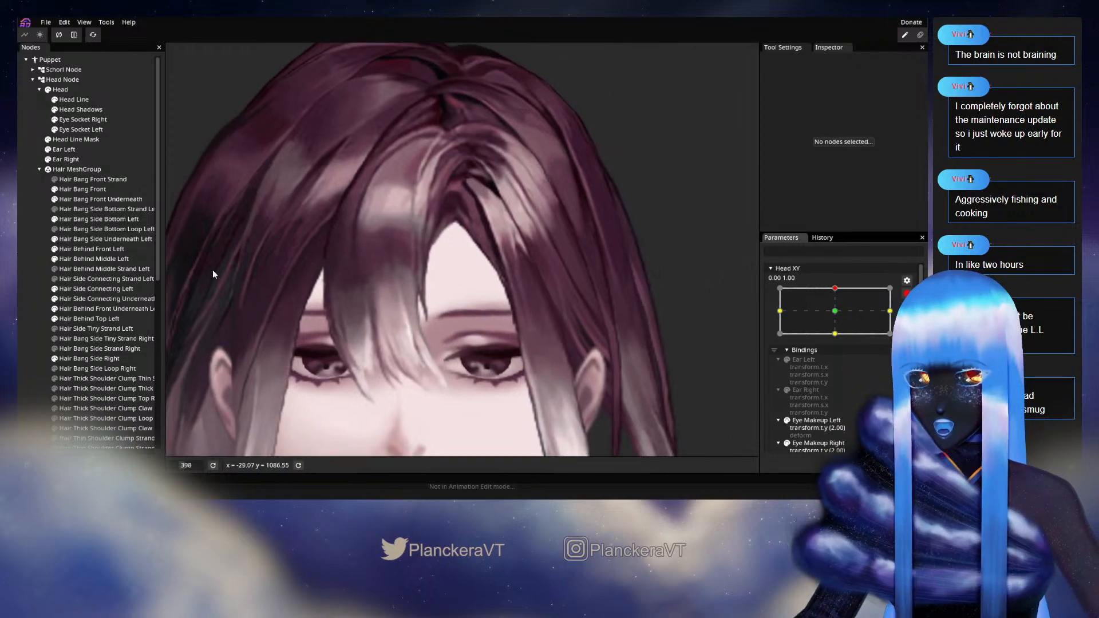
# Deform Hair Bang Side Underneath Left along the forehead with a size 21 circle brush, leaving the part deselected
pyautogui.click(100, 239)
pyautogui.scroll(3, 295, 299)
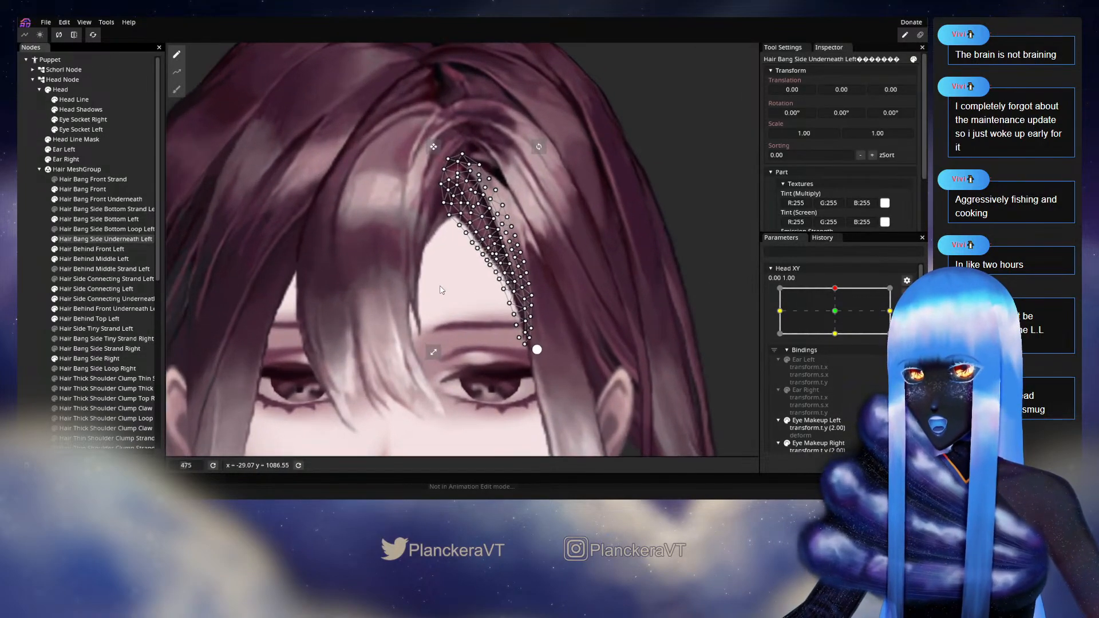
pyautogui.click(176, 89)
pyautogui.moveTo(631, 51); pyautogui.dragTo(625, 51)
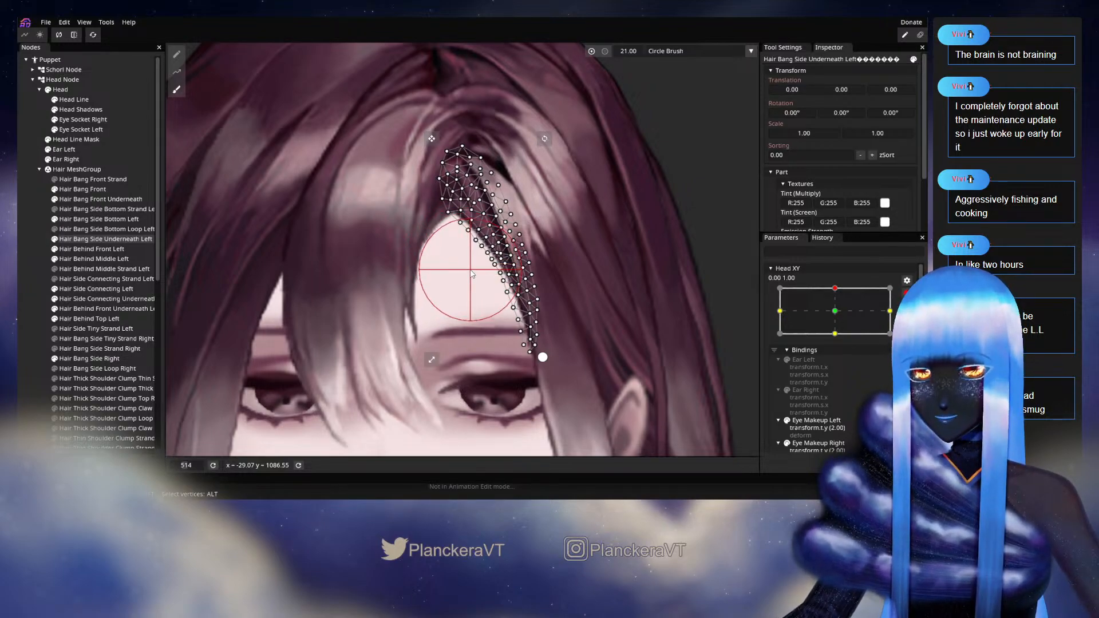
pyautogui.press('Escape')
pyautogui.scroll(-5, 521, 319)
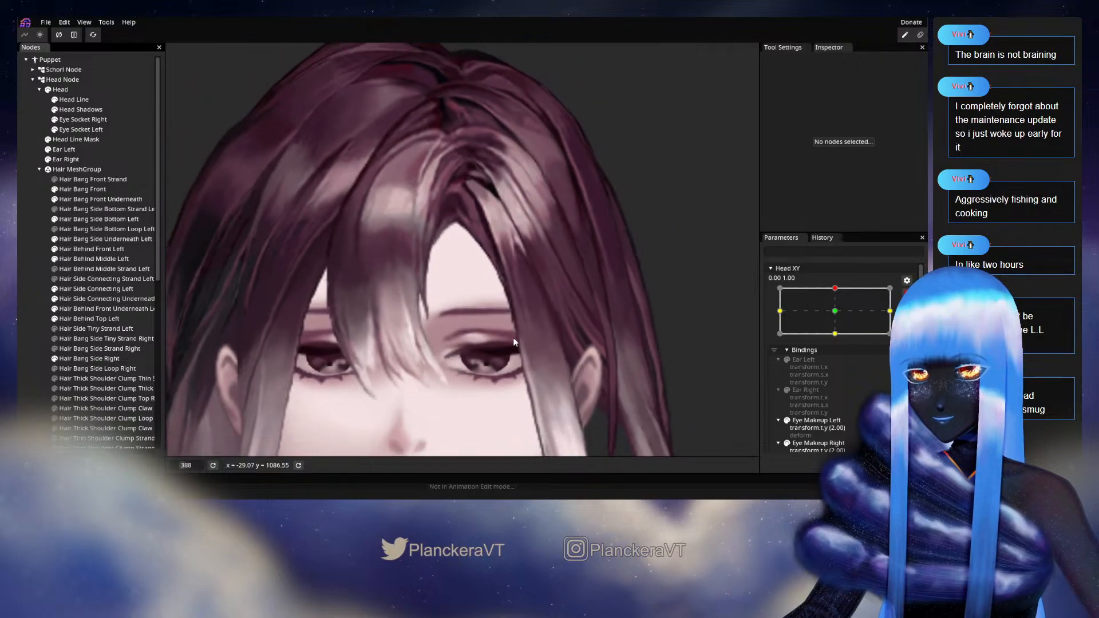
# Disarm Head XY and check the left underneath bang's motion around the up keypoint
pyautogui.scroll(-3, 522, 325)
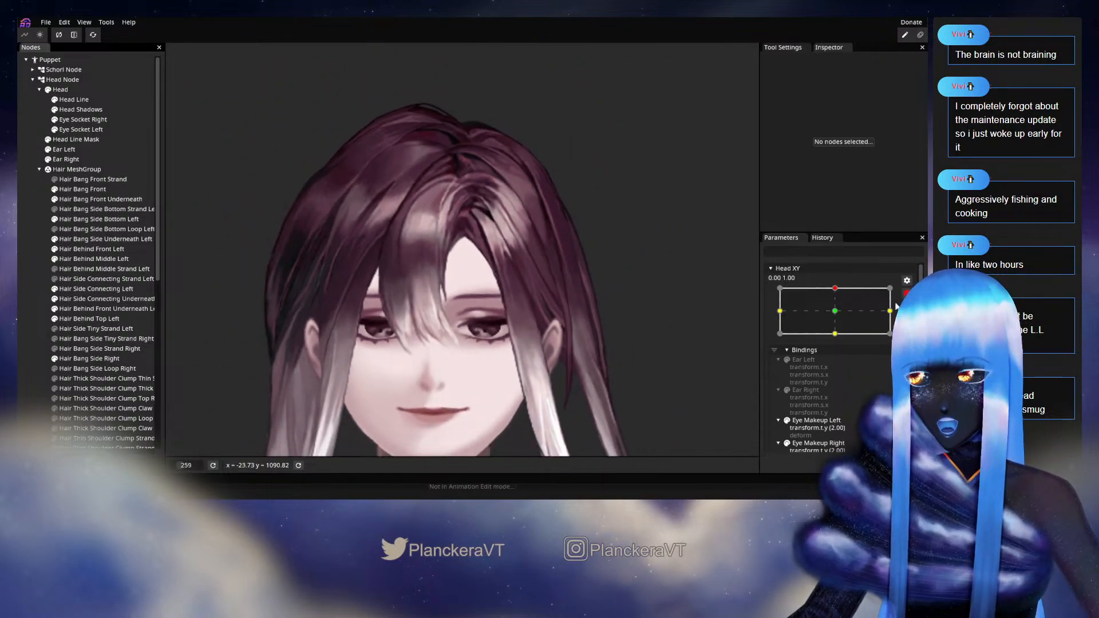
pyautogui.click(908, 294)
pyautogui.moveTo(838, 318)
pyautogui.mouseDown()
pyautogui.moveTo(835, 342)
pyautogui.moveTo(838, 316)
pyautogui.mouseUp()
# Adjust individual vertices of Hair Bang Side Underneath Left along its forehead edge down to the lower tip, leaving the part deselected
pyautogui.scroll(6, 485, 326)
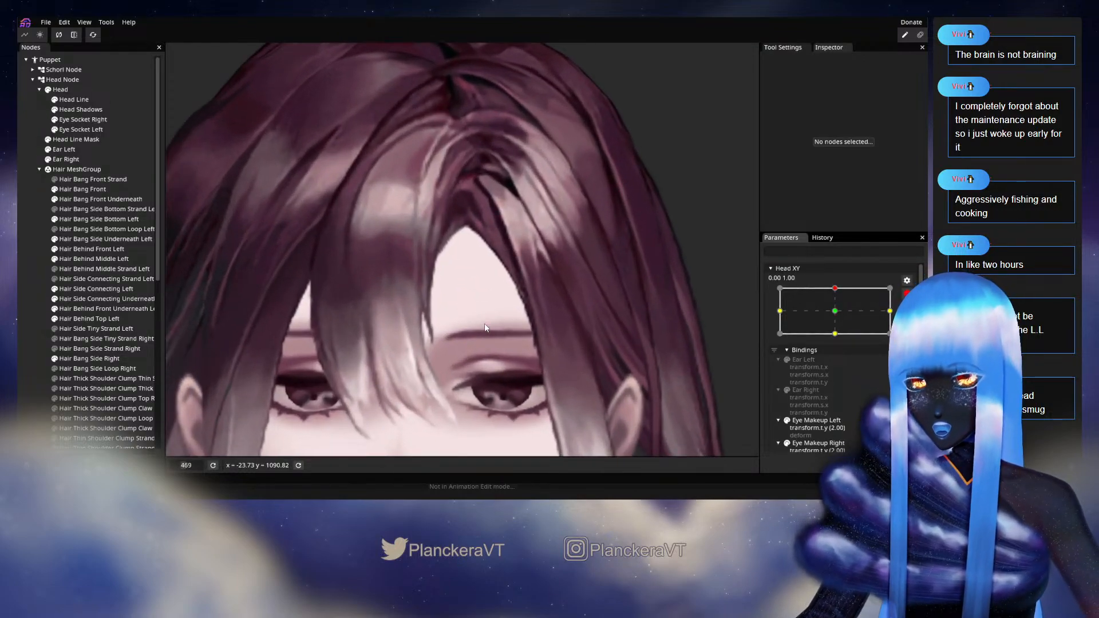
pyautogui.scroll(2, 484, 327)
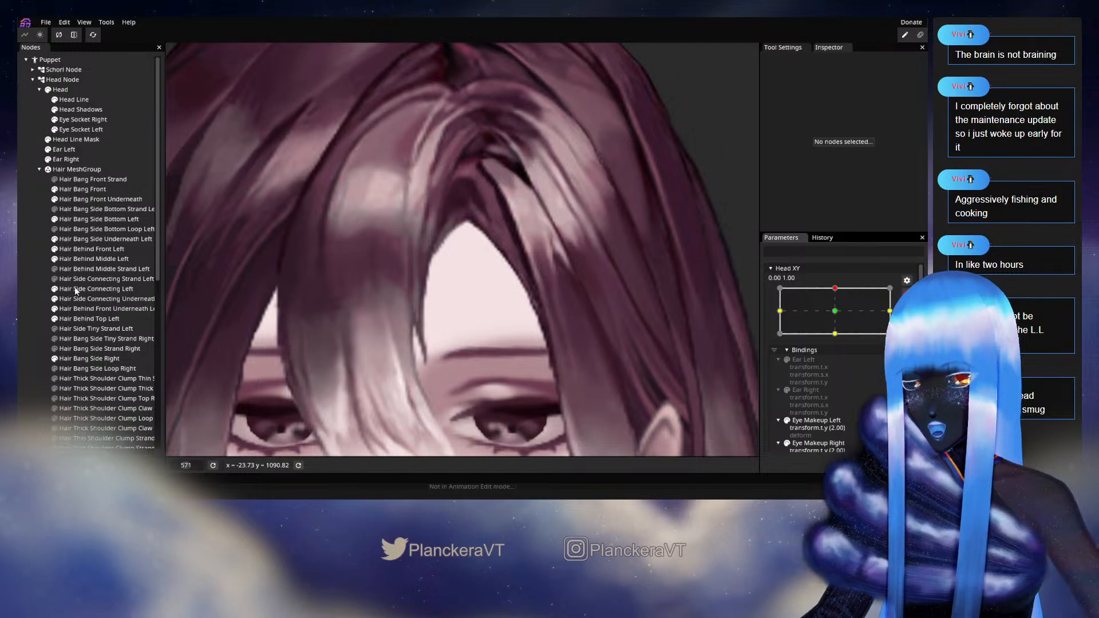
pyautogui.click(86, 239)
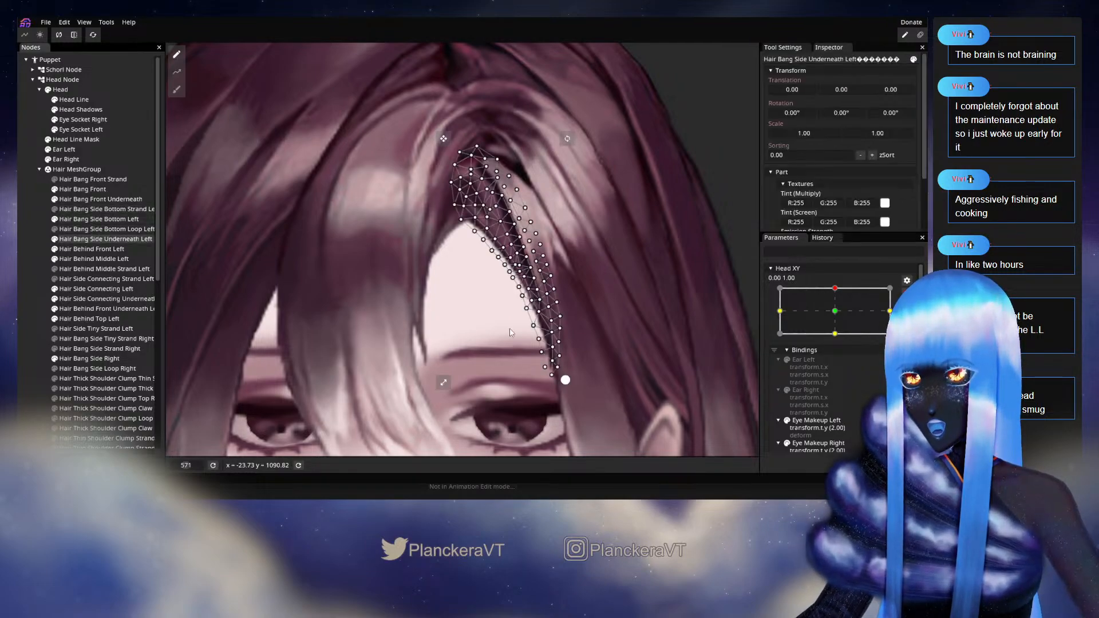
pyautogui.scroll(5, 524, 332)
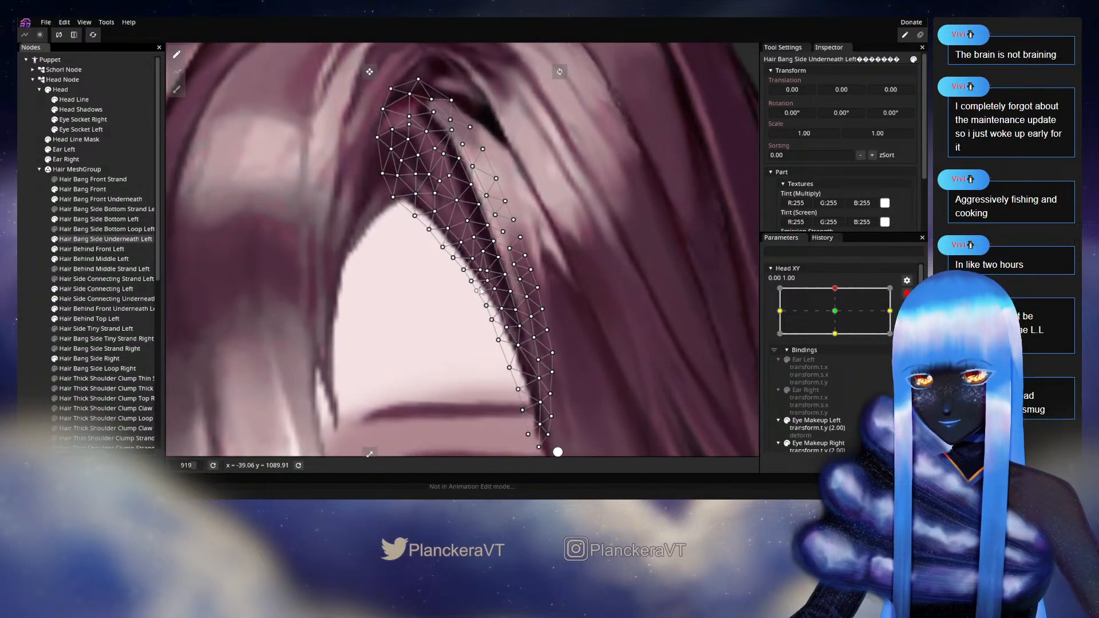
pyautogui.click(471, 284)
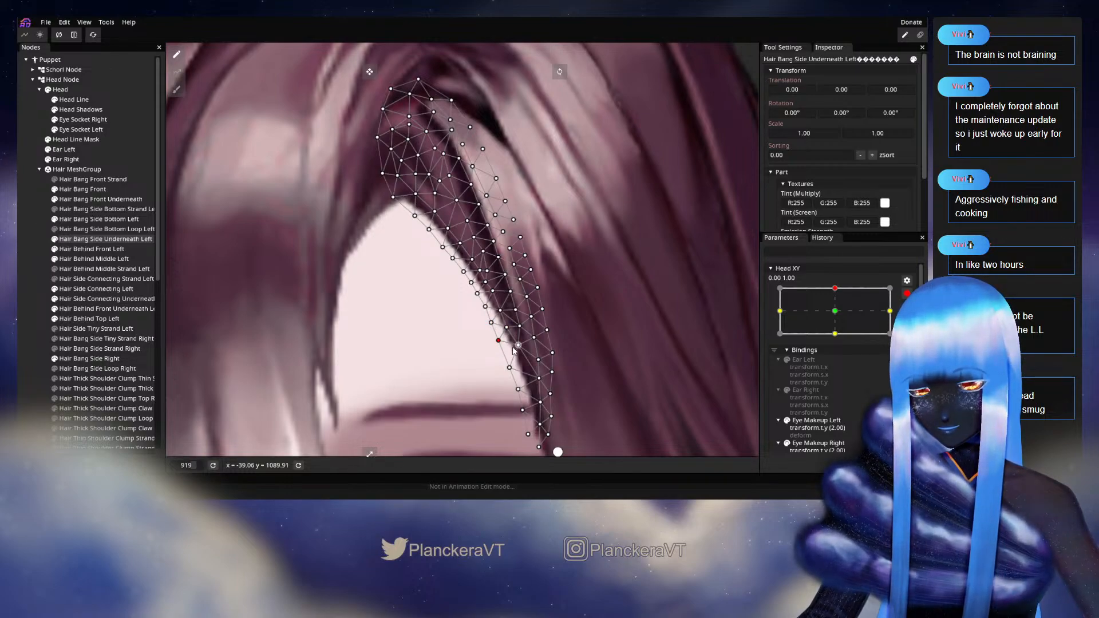
pyautogui.moveTo(525, 332); pyautogui.dragTo(565, 250)
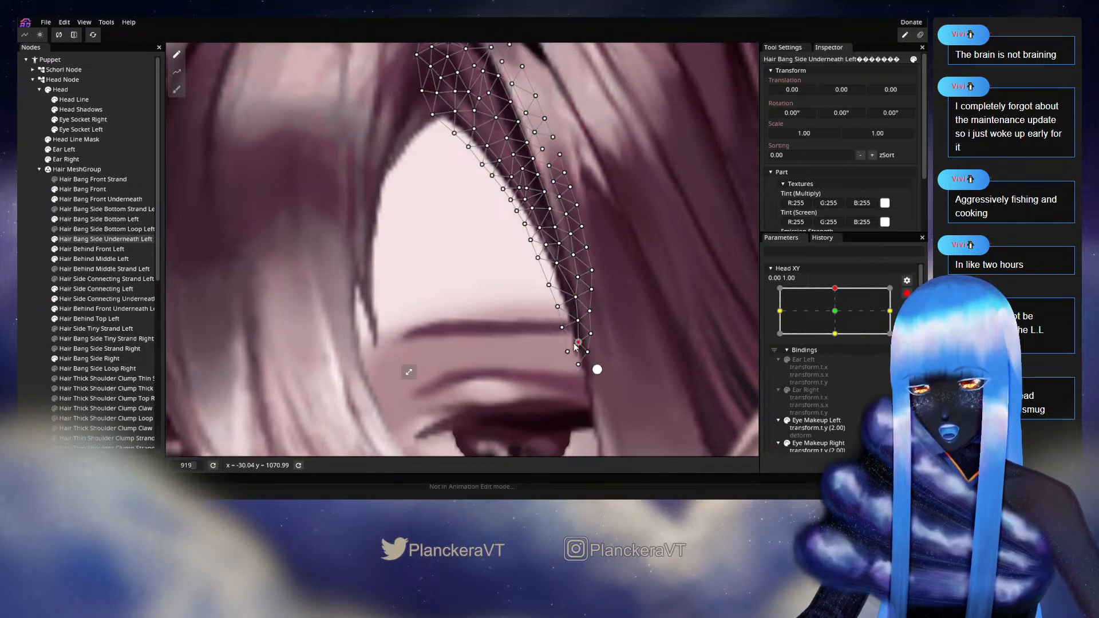
pyautogui.click(577, 364)
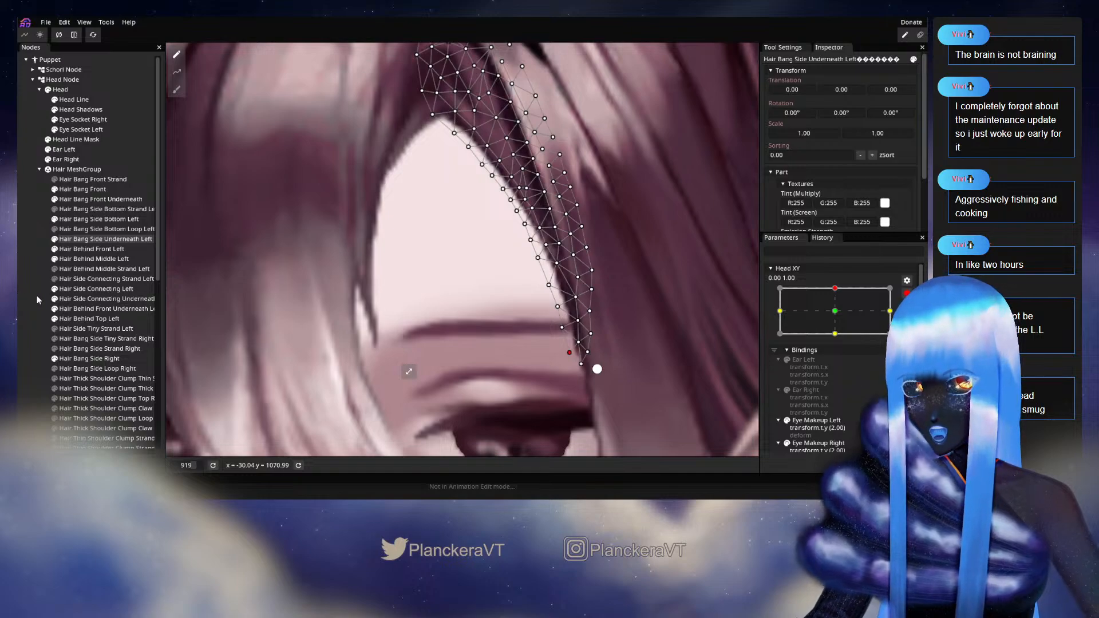
pyautogui.click(594, 370)
# Preview Head XY between neutral and up with the parameter disarmed, and re-arm it at the up keypoint
pyautogui.scroll(-3, 594, 370)
pyautogui.scroll(-5, 593, 369)
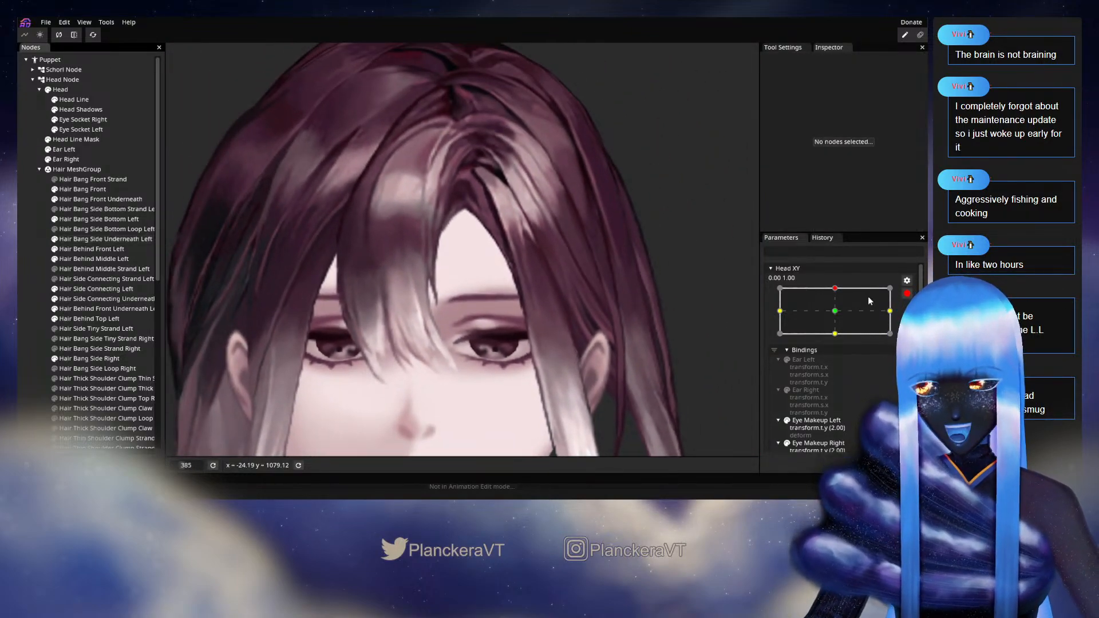
pyautogui.click(907, 293)
pyautogui.moveTo(839, 316)
pyautogui.mouseDown()
pyautogui.moveTo(834, 333)
pyautogui.moveTo(837, 316)
pyautogui.mouseUp()
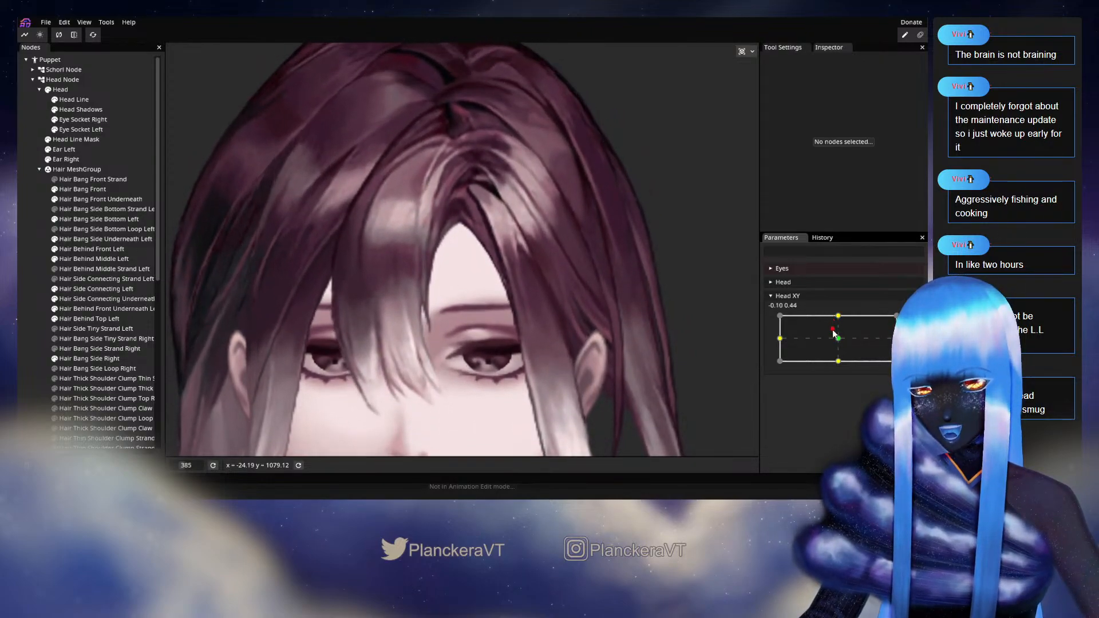
pyautogui.click(913, 320)
pyautogui.scroll(1, 440, 301)
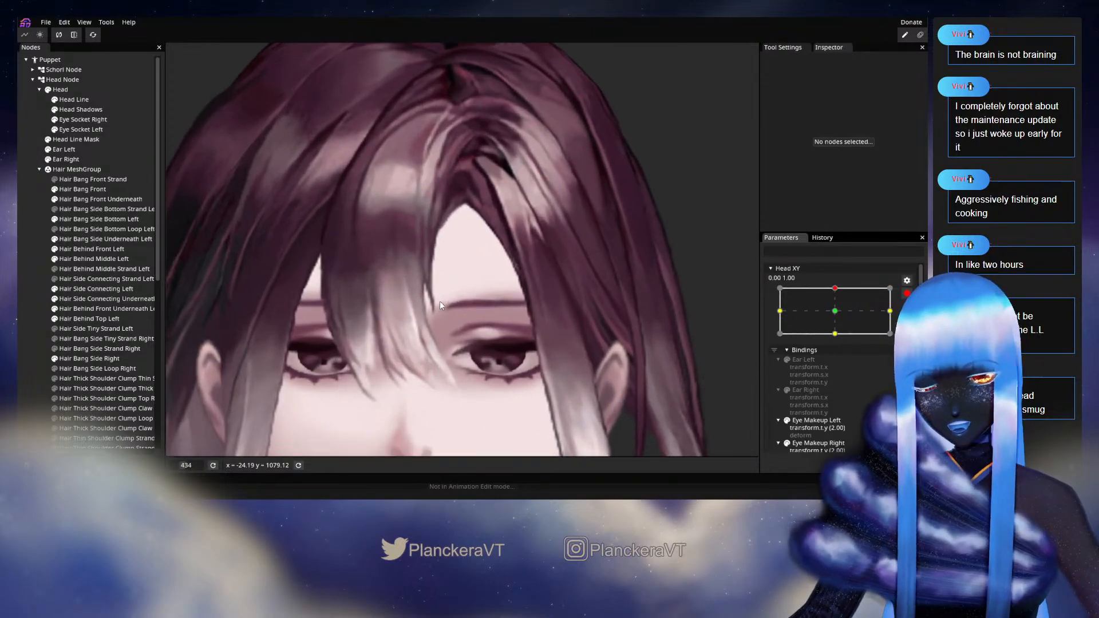
pyautogui.click(833, 308)
pyautogui.moveTo(832, 315); pyautogui.dragTo(830, 296)
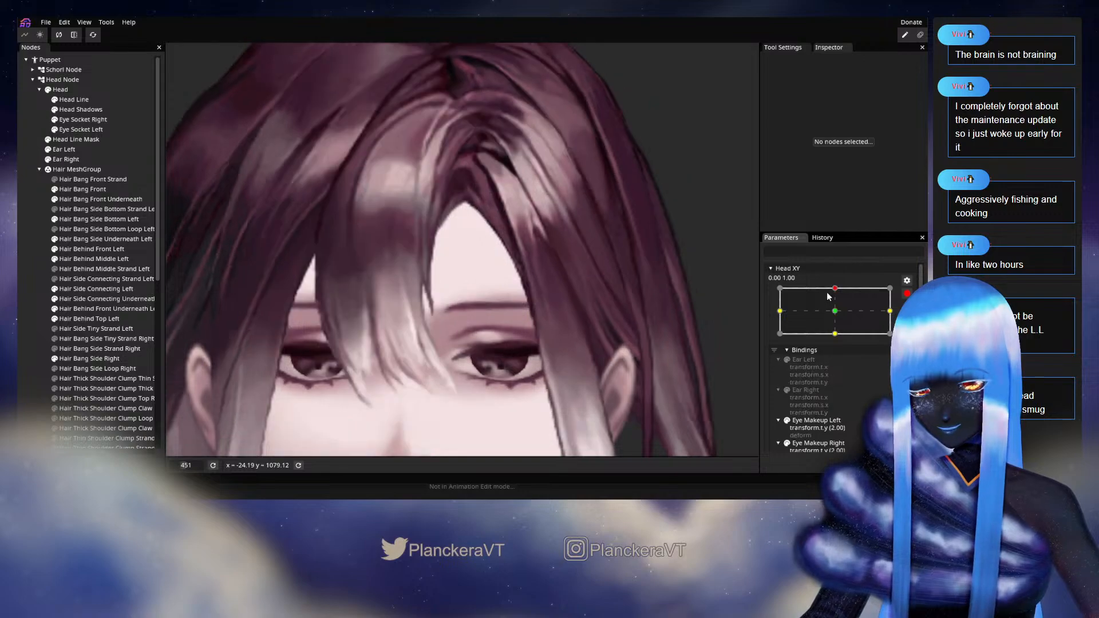
# Nudge the lower part of Hair Bang Side Underneath Left with a size 28 circle brush, leaving the part deselected
pyautogui.click(96, 241)
pyautogui.click(176, 88)
pyautogui.moveTo(630, 51); pyautogui.dragTo(646, 50)
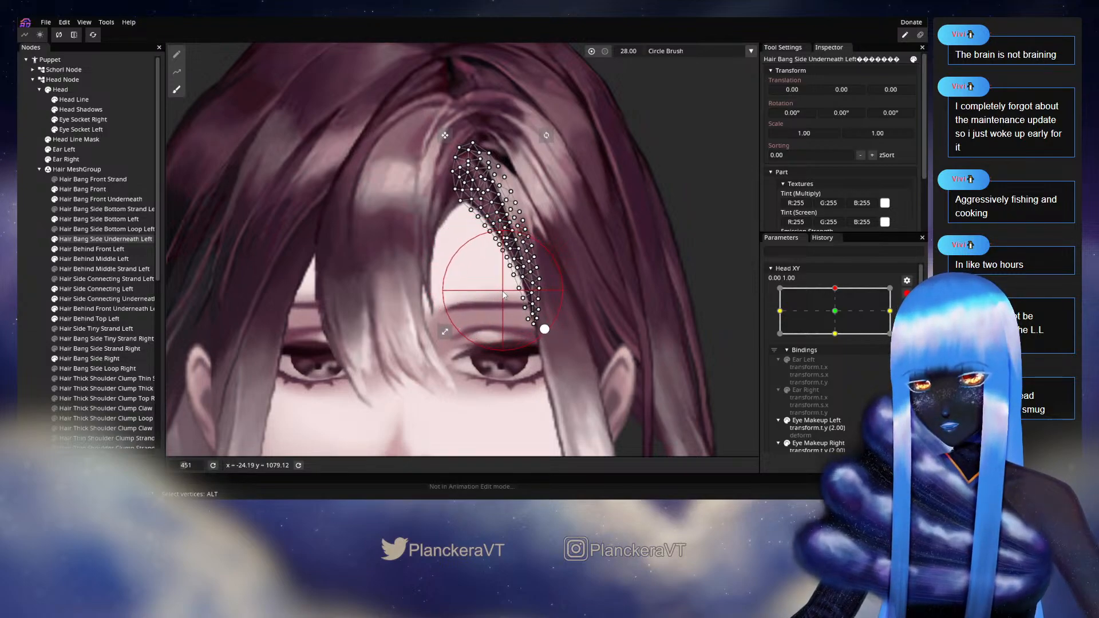
pyautogui.moveTo(504, 297); pyautogui.dragTo(501, 288)
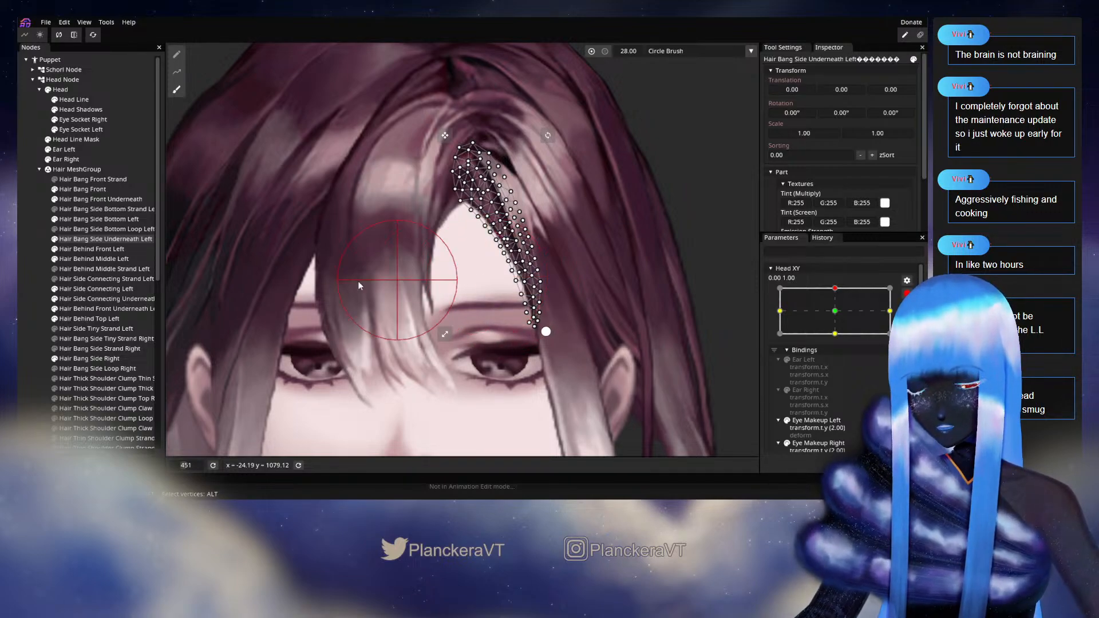
pyautogui.press('Escape')
# Disarm Head XY to review the brushed bang's motion near the up keypoint, and re-arm the parameter
pyautogui.scroll(-4, 569, 294)
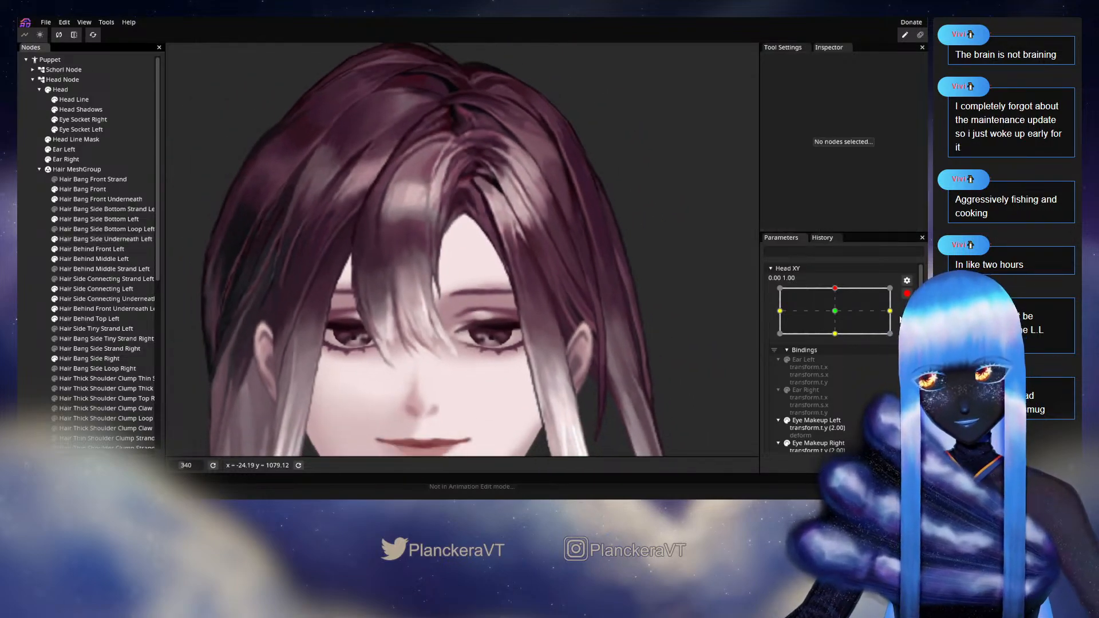
pyautogui.click(907, 293)
pyautogui.moveTo(838, 315)
pyautogui.mouseDown()
pyautogui.moveTo(843, 339)
pyautogui.moveTo(838, 315)
pyautogui.mouseUp()
pyautogui.click(907, 321)
# Fine-tune single vertices on the lower forehead edge of Hair Bang Side Underneath Left, leaving the part deselected
pyautogui.scroll(1, 466, 313)
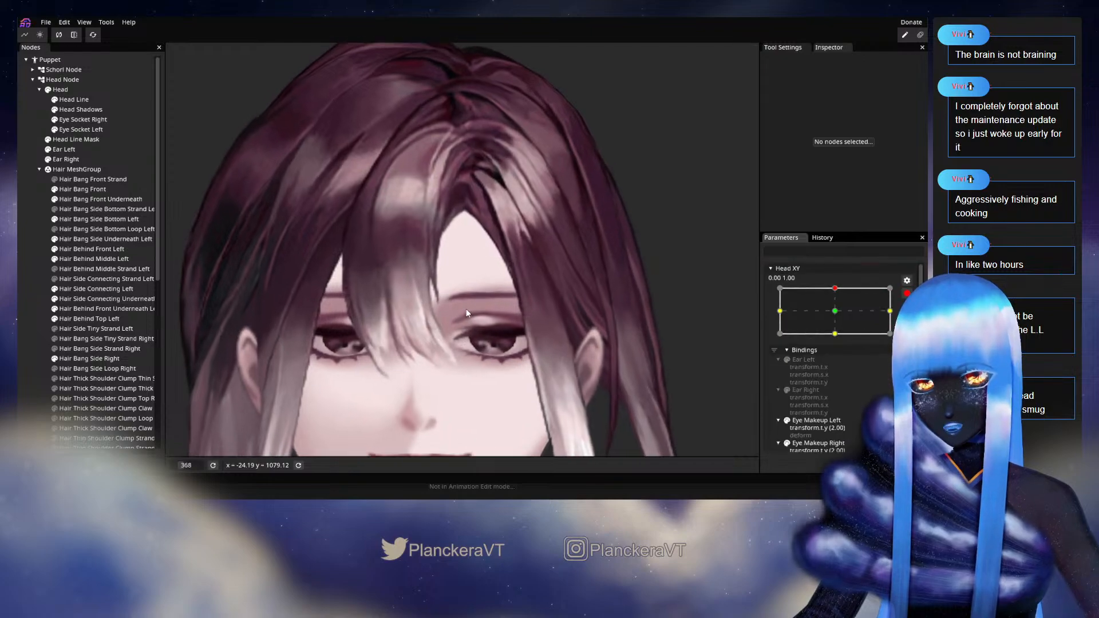
pyautogui.scroll(5, 466, 313)
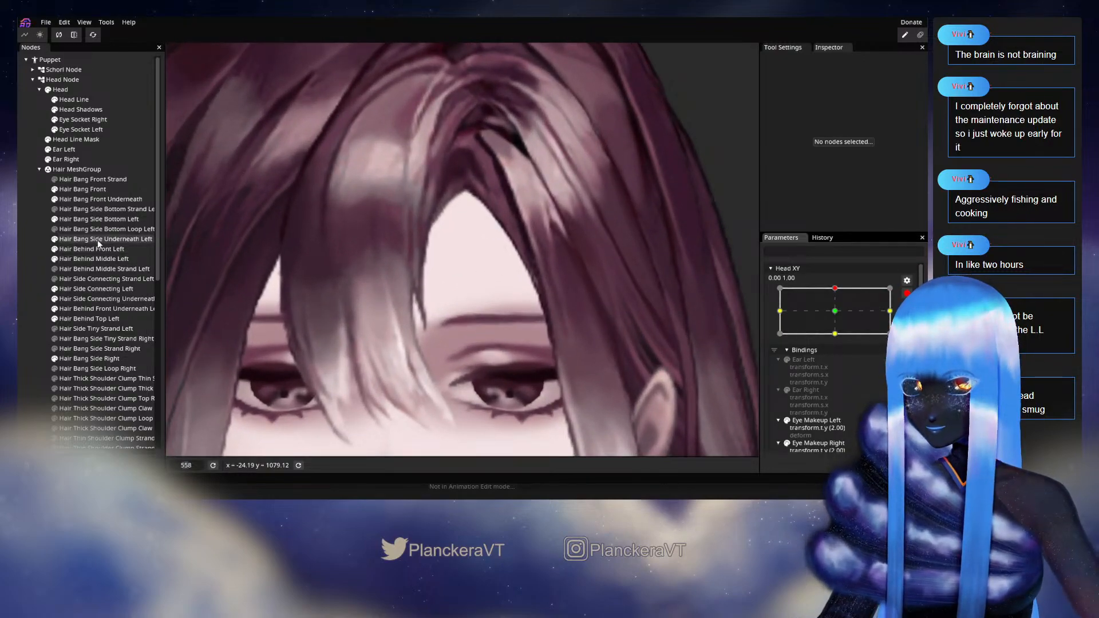
pyautogui.click(99, 240)
pyautogui.scroll(3, 536, 273)
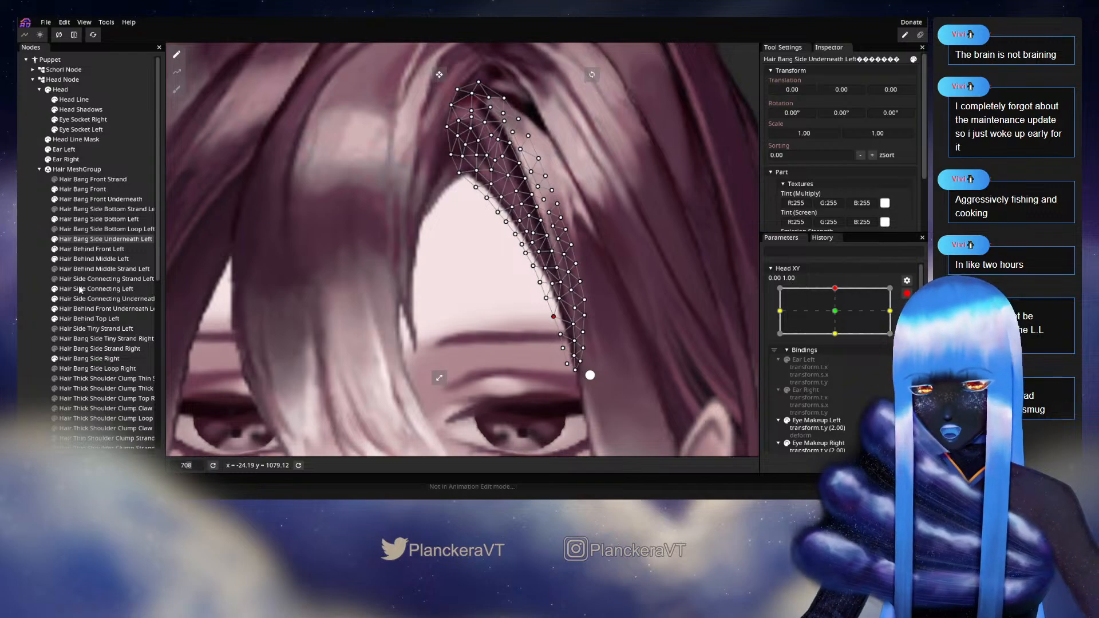
pyautogui.click(549, 326)
# Move Head XY around its up keypoint to check the vertex adjustments on the left underneath bang
pyautogui.scroll(-2, 545, 327)
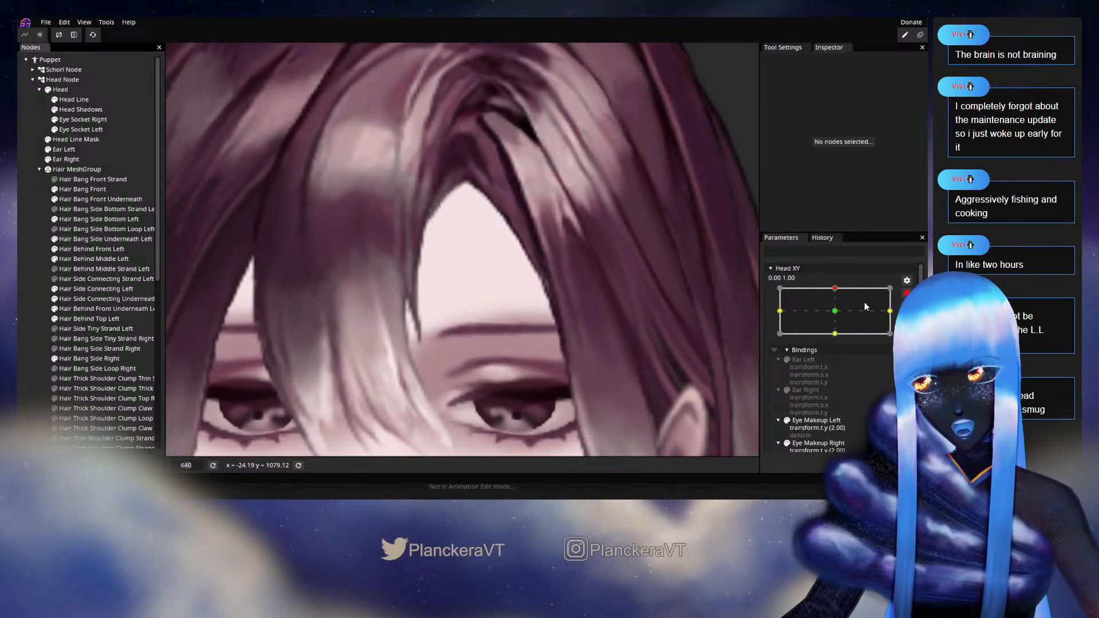
pyautogui.scroll(1, 841, 344)
pyautogui.moveTo(838, 315)
pyautogui.mouseDown()
pyautogui.moveTo(841, 333)
pyautogui.moveTo(838, 316)
pyautogui.mouseUp()
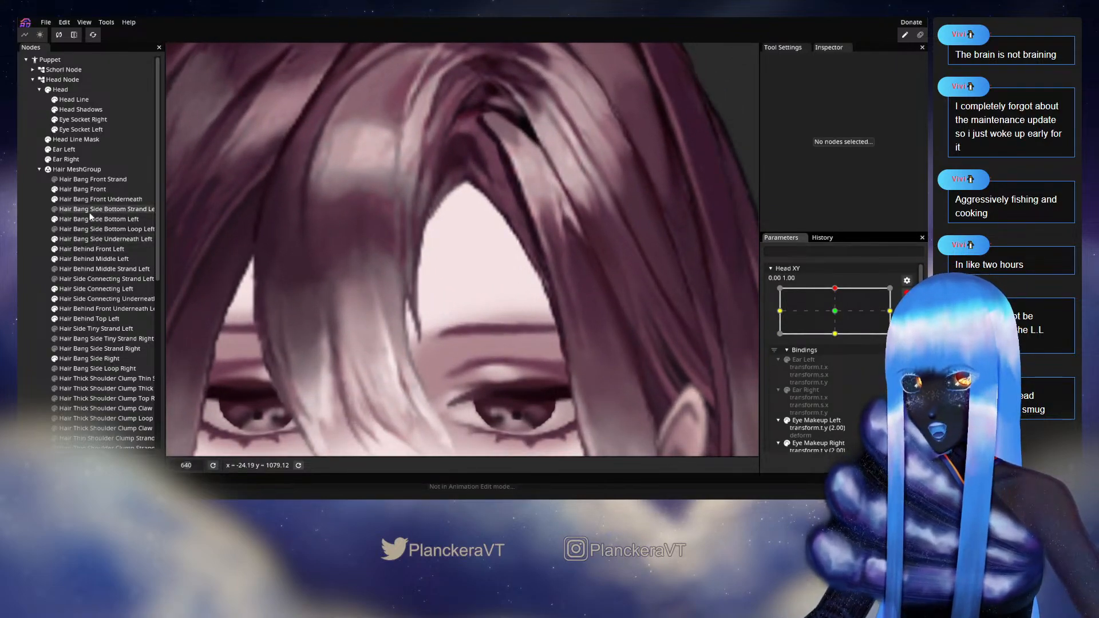
# Nudge single vertices along the middle of the forehead edge of Hair Bang Side Underneath Left, leaving the part deselected
pyautogui.click(93, 238)
pyautogui.scroll(3, 439, 308)
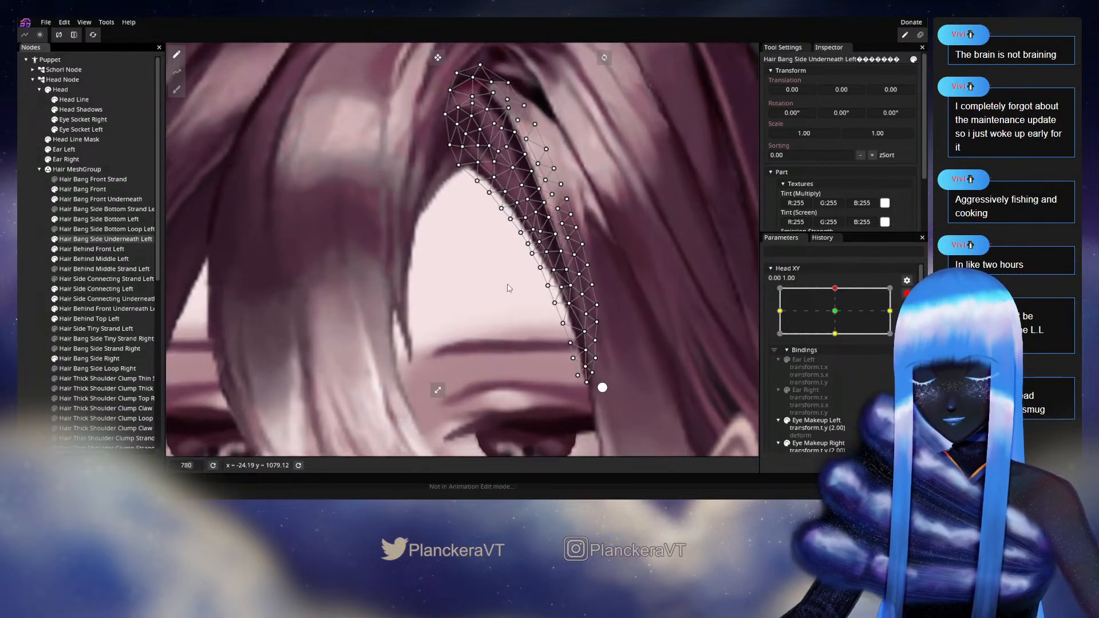
pyautogui.scroll(3, 438, 309)
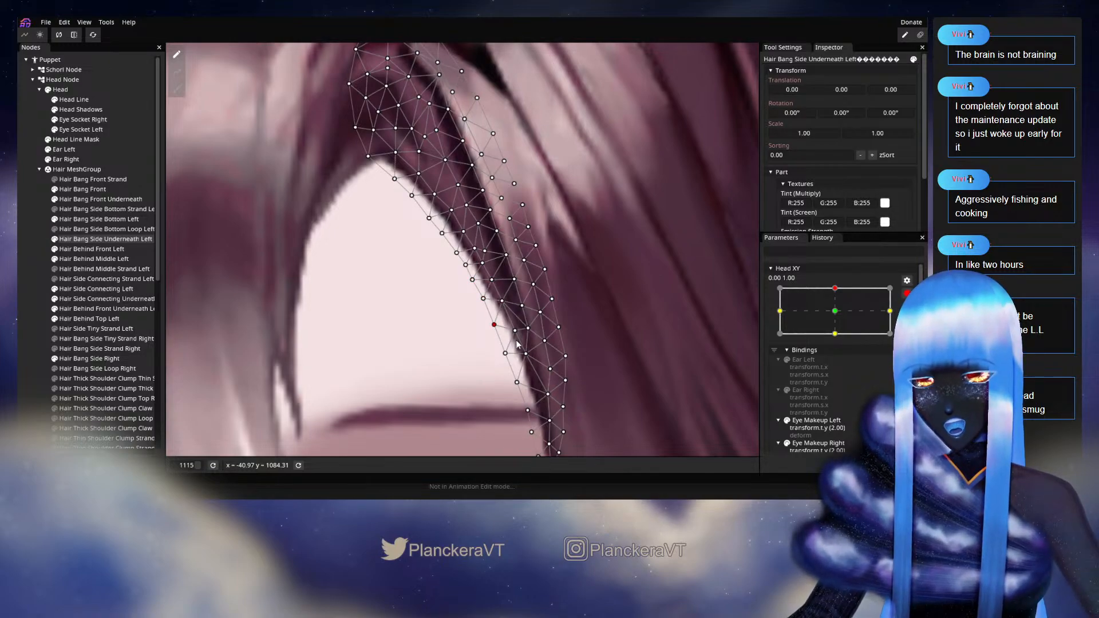
pyautogui.moveTo(514, 327); pyautogui.dragTo(513, 326)
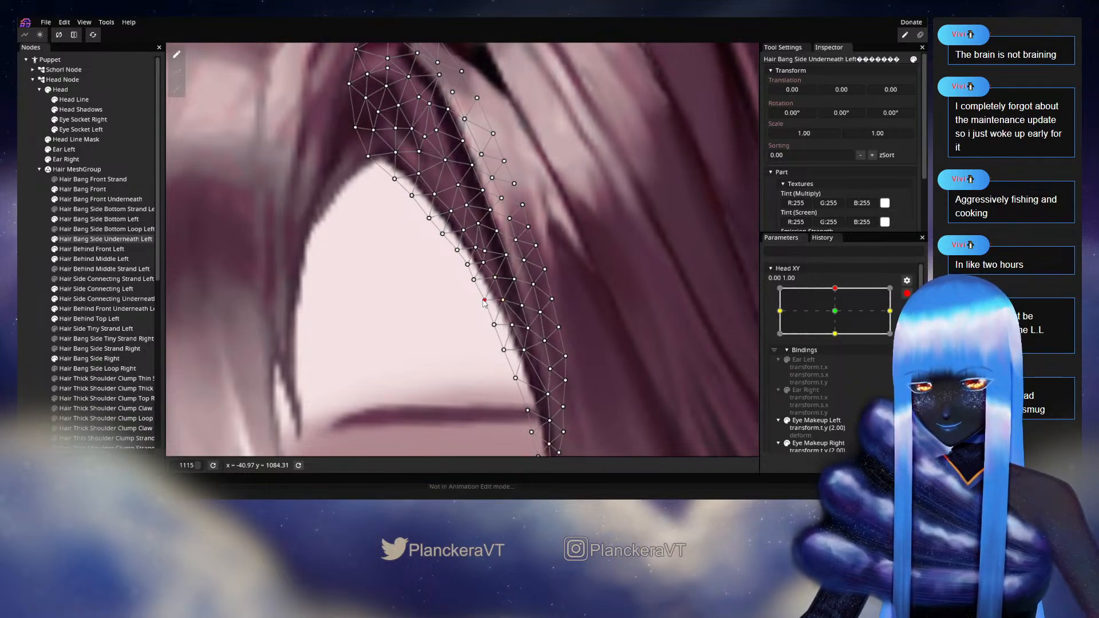
pyautogui.moveTo(484, 300); pyautogui.dragTo(485, 299)
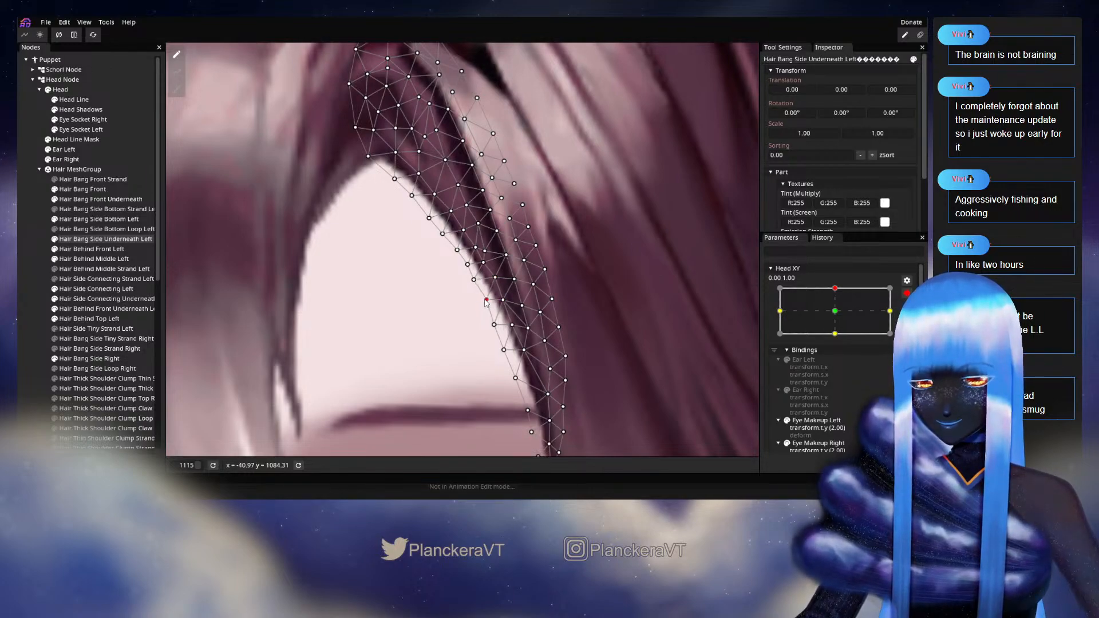
pyautogui.click(513, 325)
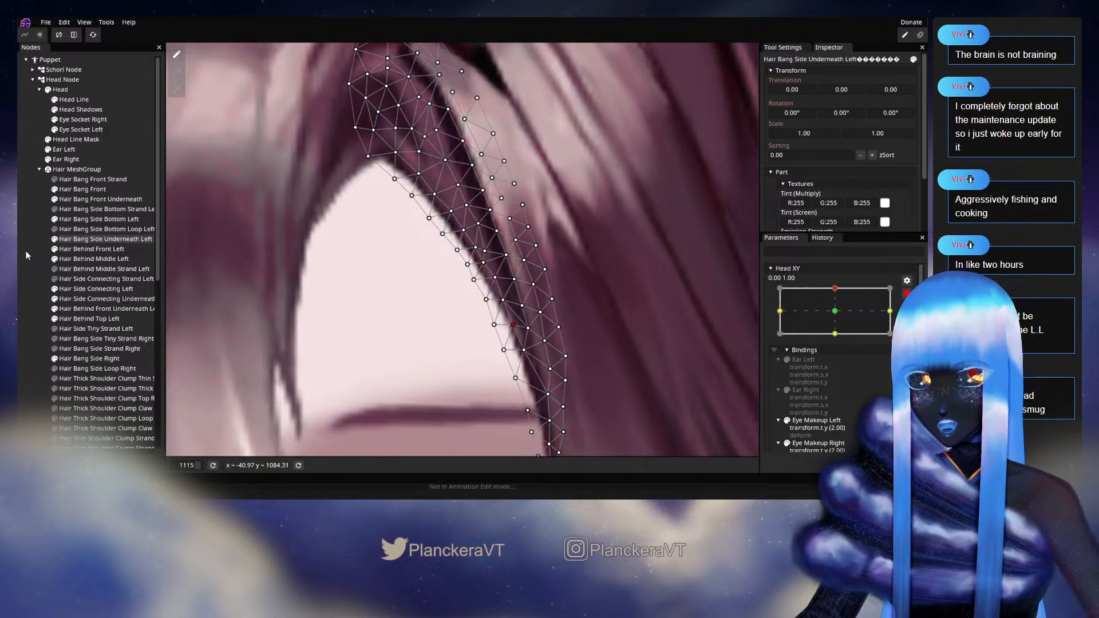
pyautogui.press('Escape')
pyautogui.scroll(-6, 430, 370)
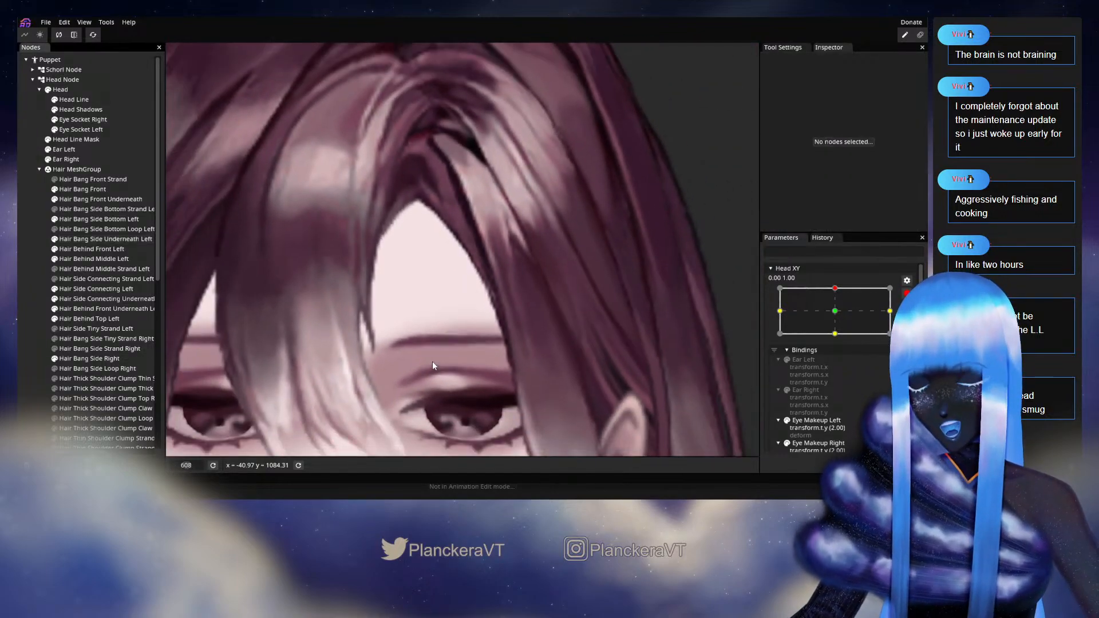
# Disarm Head XY, sweep it between the center and the up keypoint to review the bang's motion, and re-arm it
pyautogui.scroll(-2, 432, 361)
pyautogui.click(906, 293)
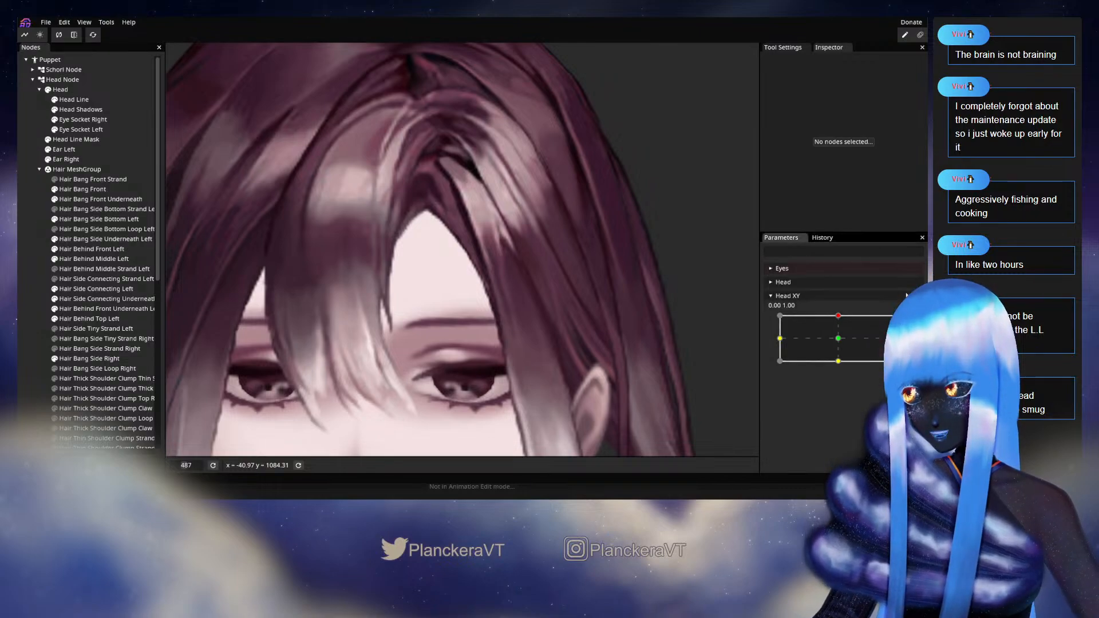
pyautogui.moveTo(839, 321); pyautogui.dragTo(843, 316)
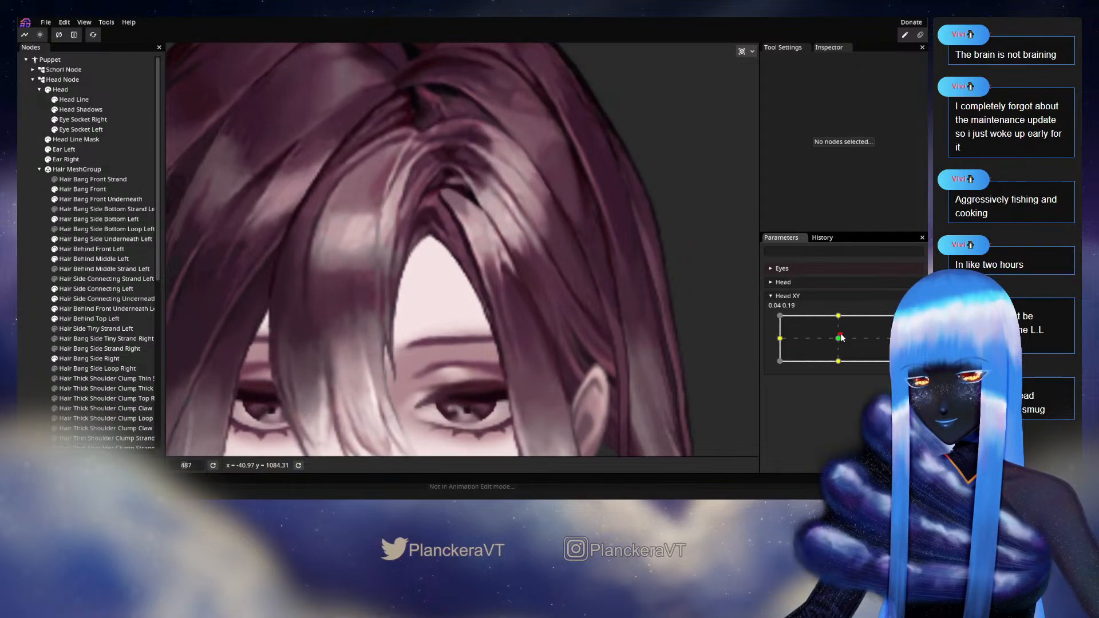
pyautogui.scroll(5, 499, 276)
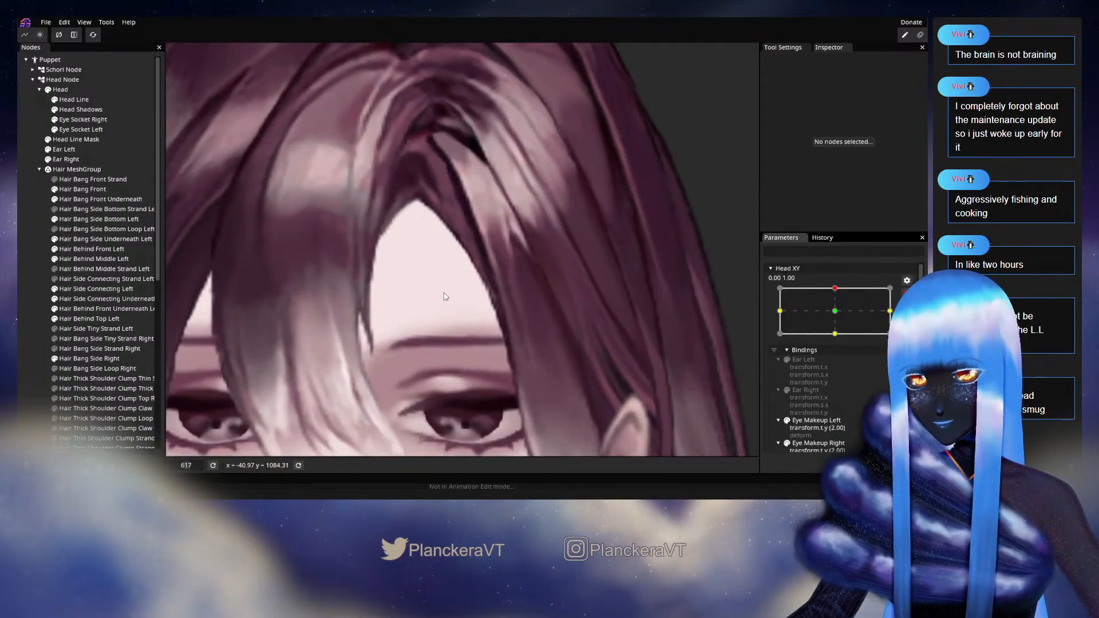
# Adjust individual vertices on the upper forehead edge of Hair Bang Side Underneath Left to smooth the curve
pyautogui.click(106, 239)
pyautogui.scroll(3, 444, 240)
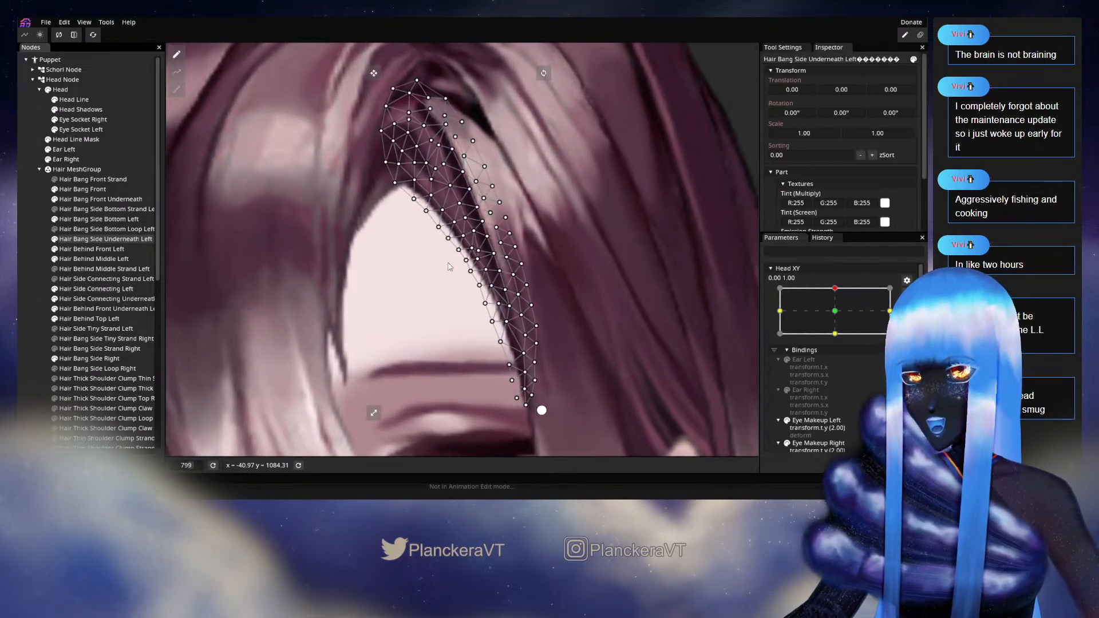
pyautogui.click(433, 224)
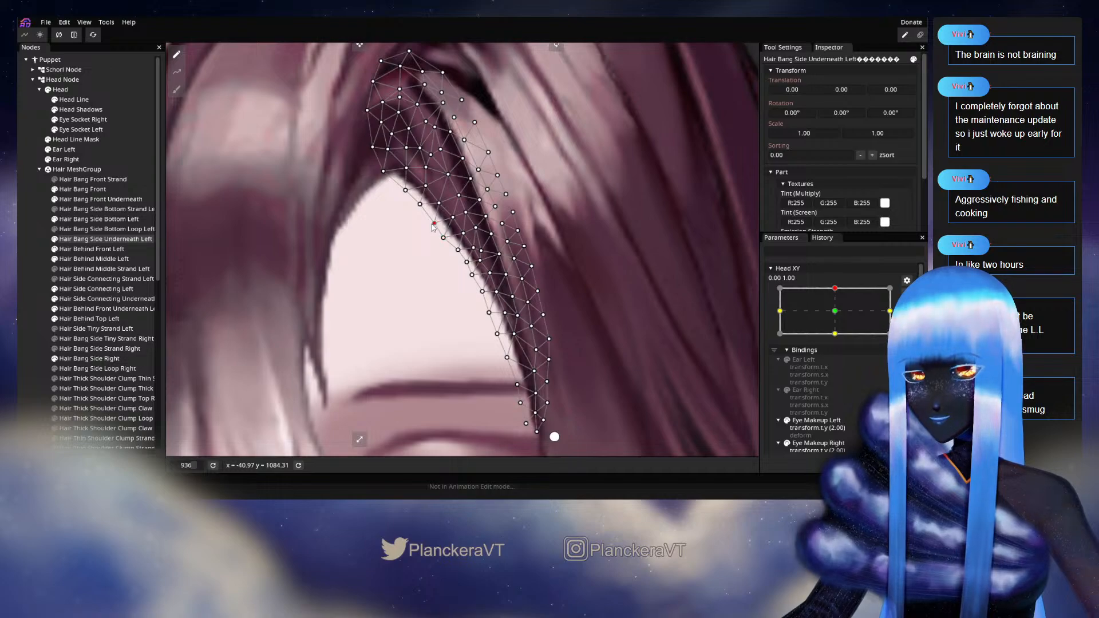
pyautogui.click(463, 233)
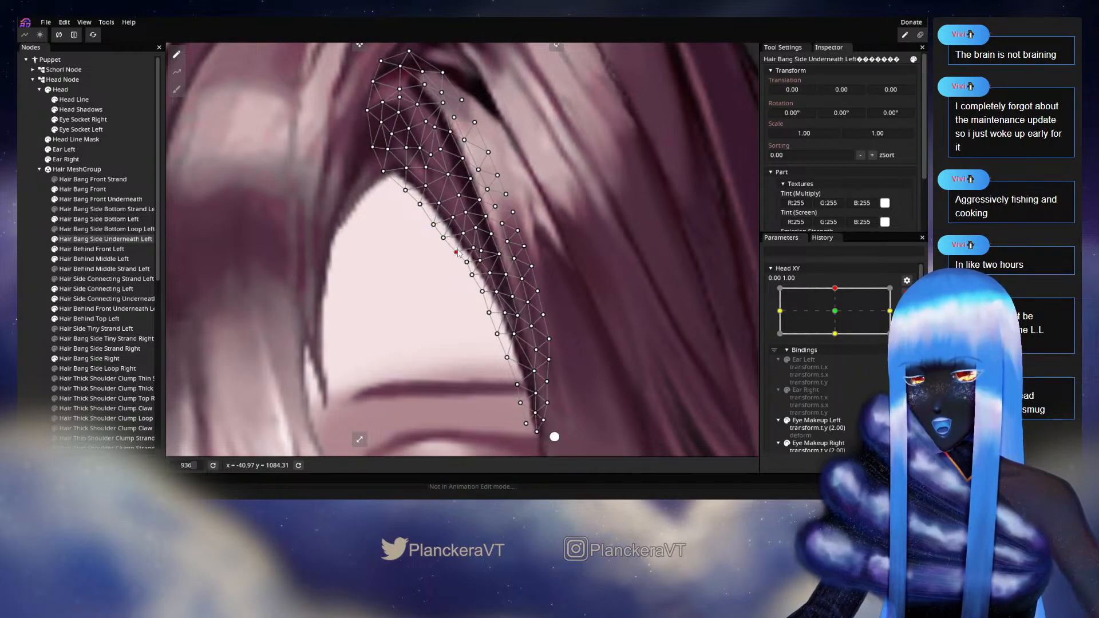
pyautogui.click(452, 218)
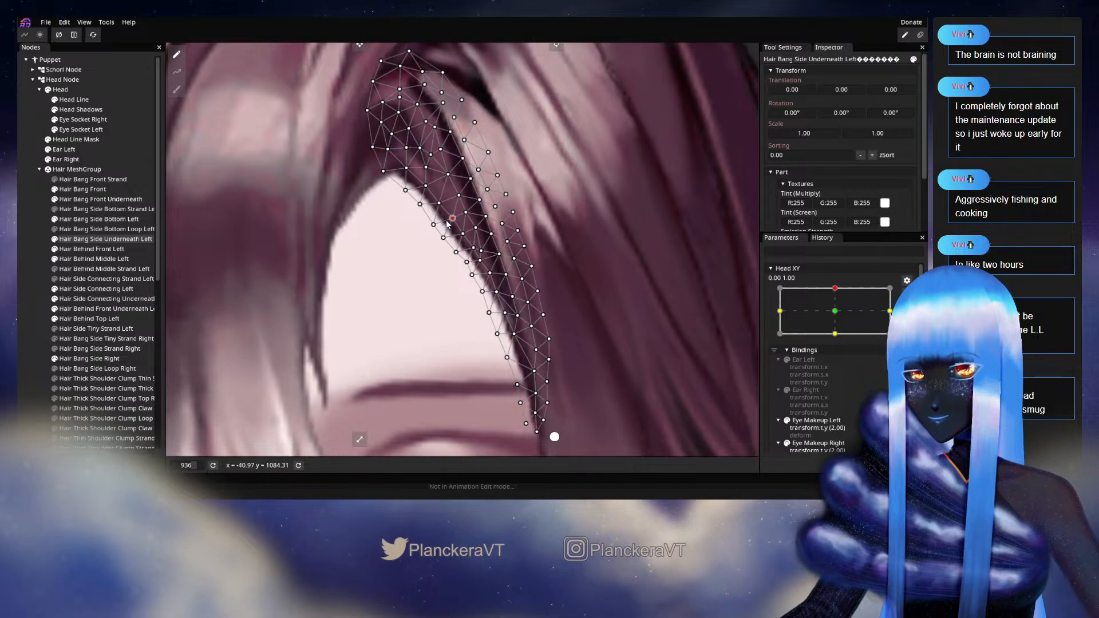
pyautogui.click(425, 186)
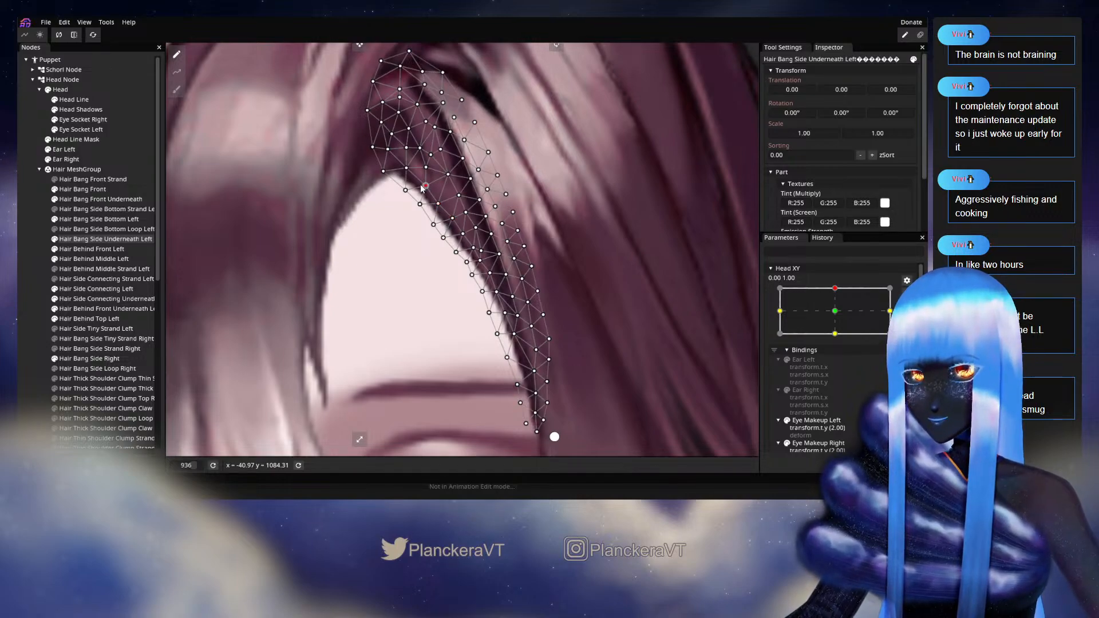
pyautogui.click(419, 204)
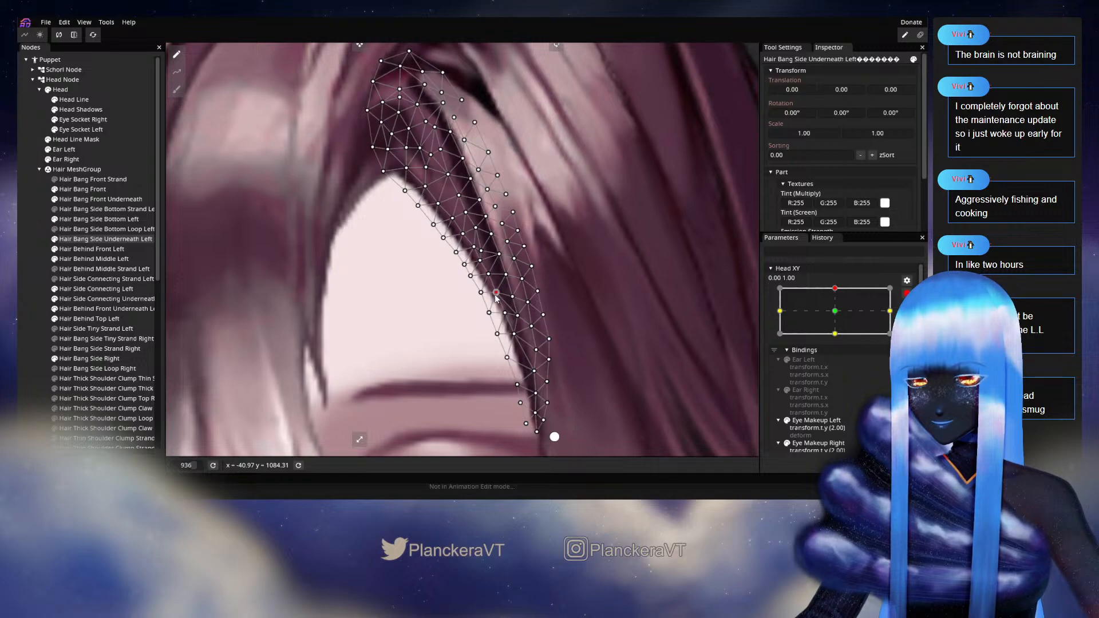
# Shift the vertices along the lower forehead edge of Hair Bang Side Underneath Left, leaving the part deselected
pyautogui.moveTo(487, 314); pyautogui.dragTo(503, 313)
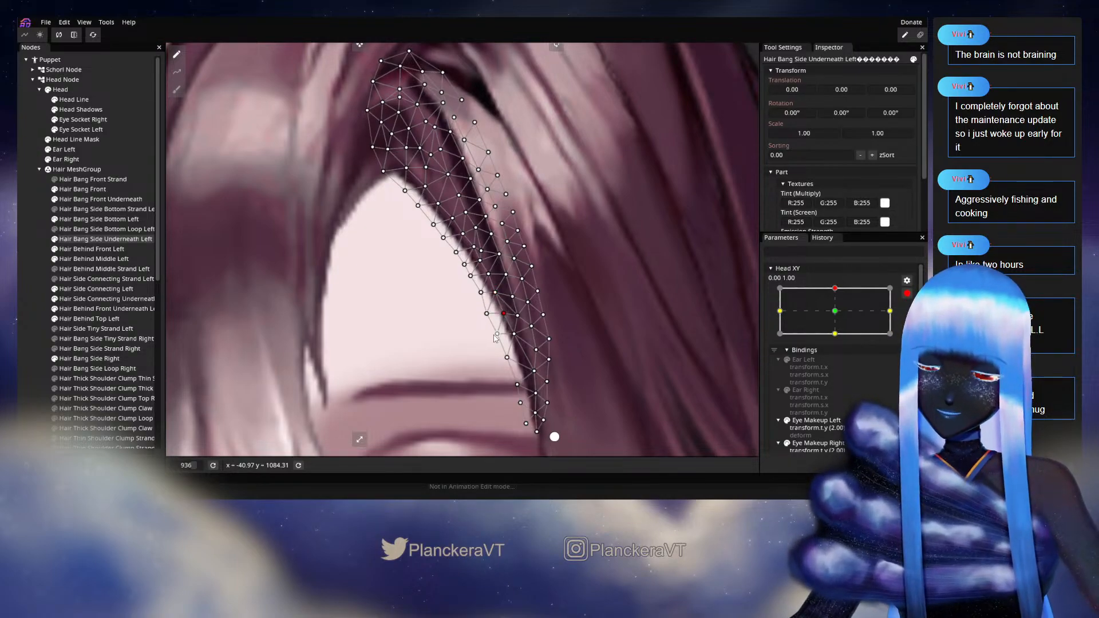
pyautogui.click(513, 334)
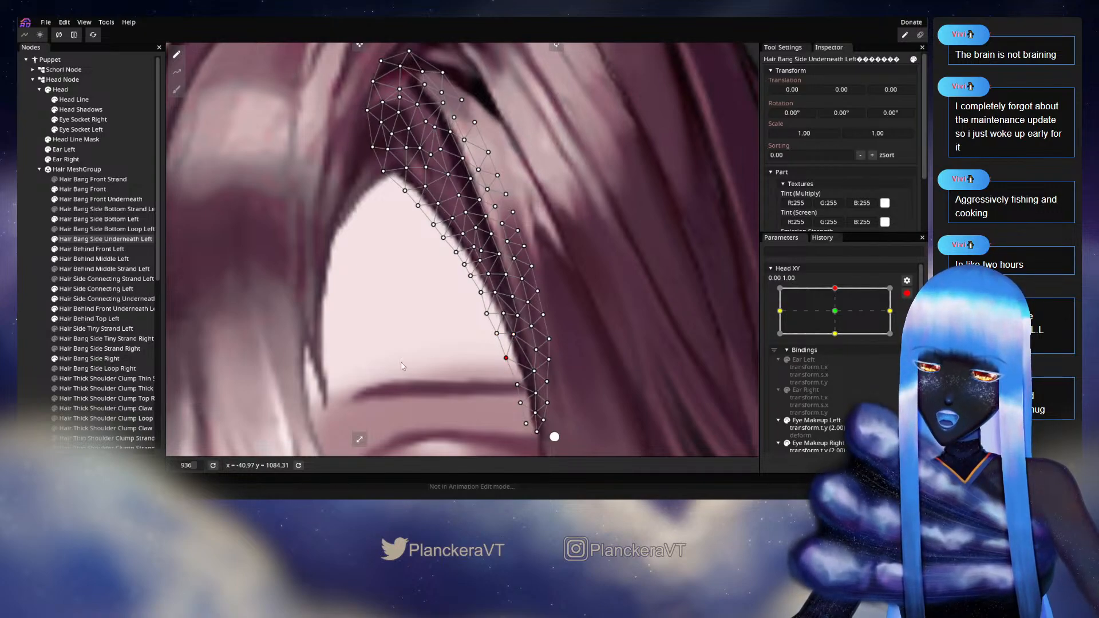
pyautogui.click(442, 371)
pyautogui.scroll(-5, 443, 352)
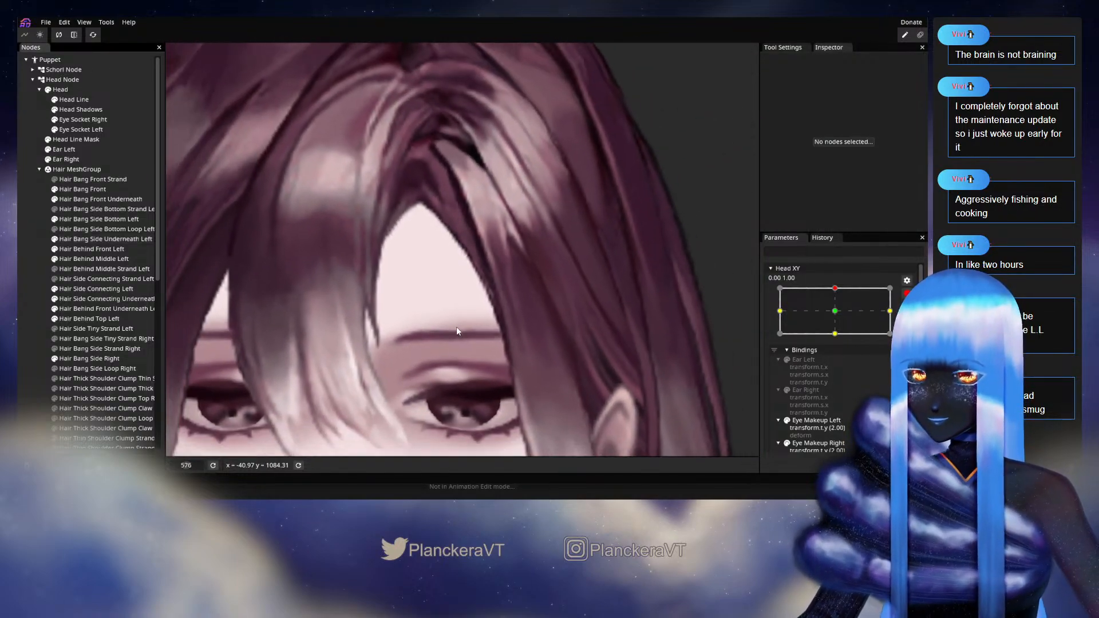
# Disarm Head XY, move it around the up keypoint to check the smoothed edge, and re-arm the parameter at 0.00, 1.00
pyautogui.scroll(-2, 456, 331)
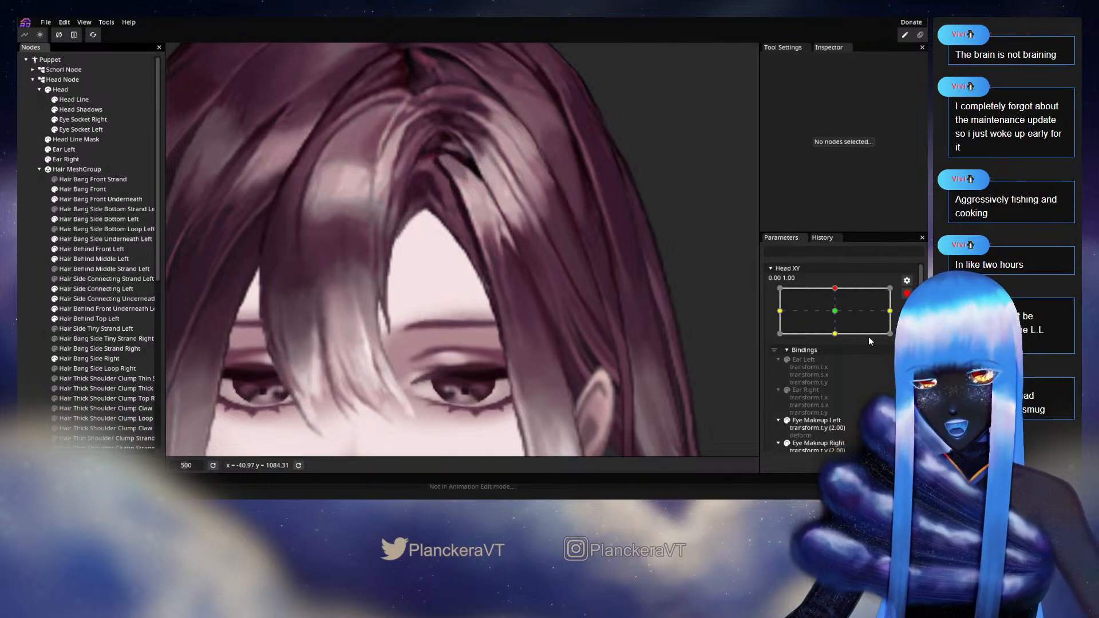
pyautogui.click(907, 294)
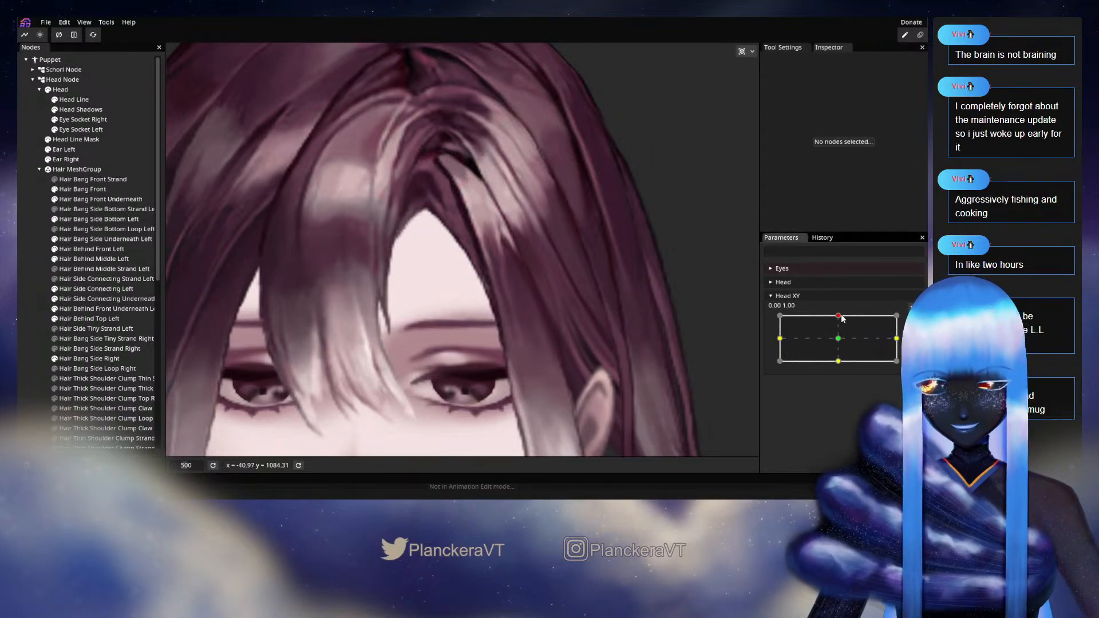
pyautogui.moveTo(843, 319)
pyautogui.mouseDown()
pyautogui.moveTo(841, 343)
pyautogui.moveTo(837, 315)
pyautogui.mouseUp()
pyautogui.scroll(-1, 841, 343)
pyautogui.scroll(3, 499, 290)
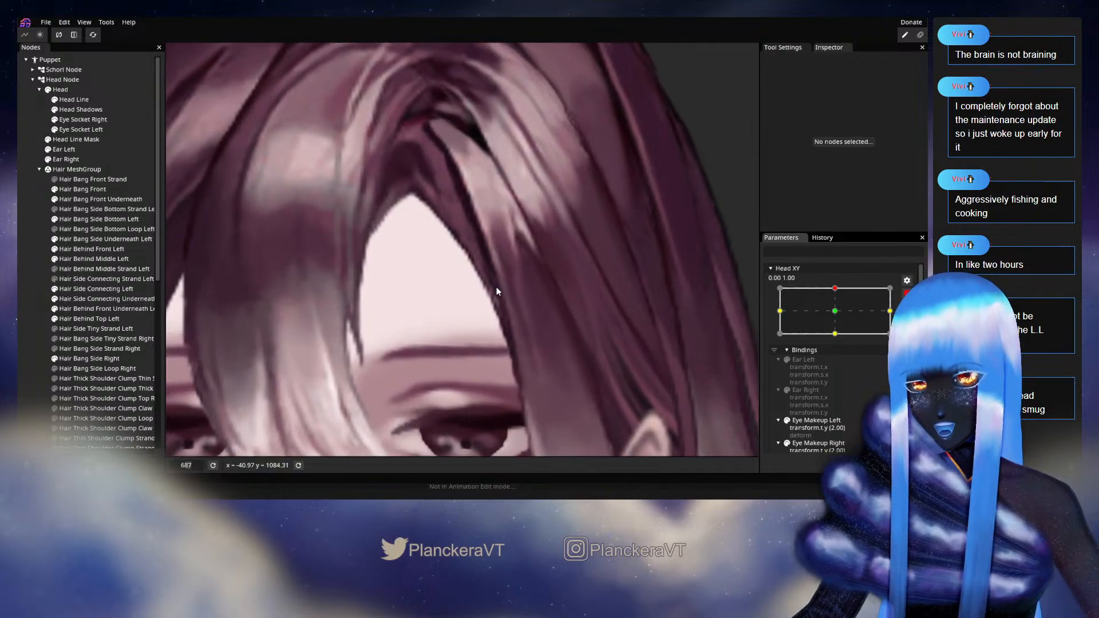
# Reselect Hair Bang Side Underneath Left and refine the vertices down its forehead edge, leaving the part deselected
pyautogui.scroll(3, 496, 287)
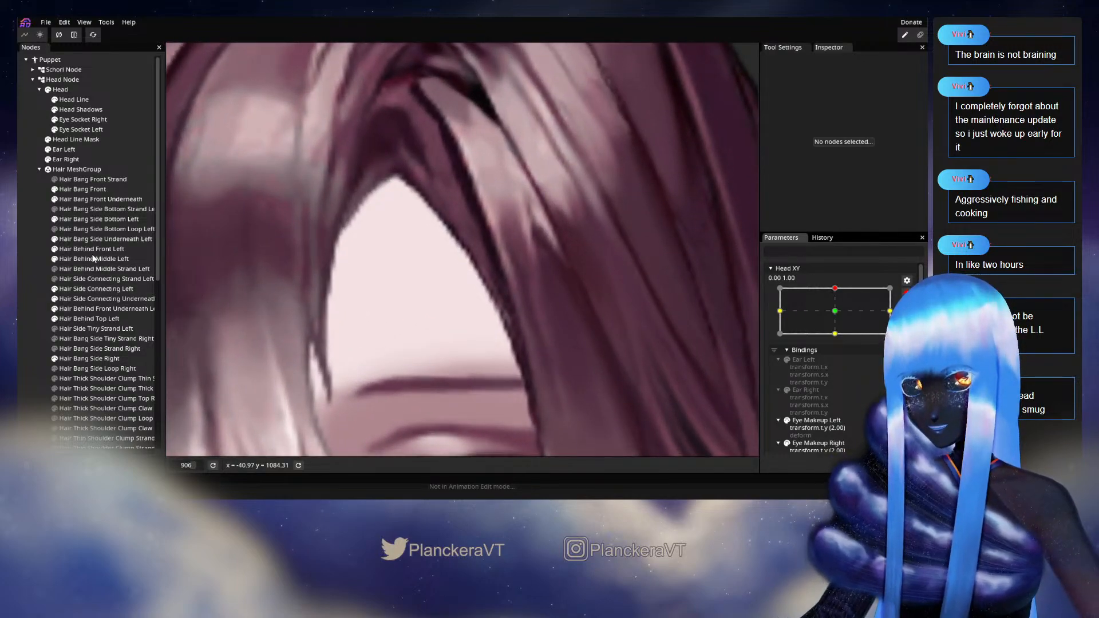
pyautogui.click(106, 239)
pyautogui.scroll(2, 478, 255)
pyautogui.click(474, 249)
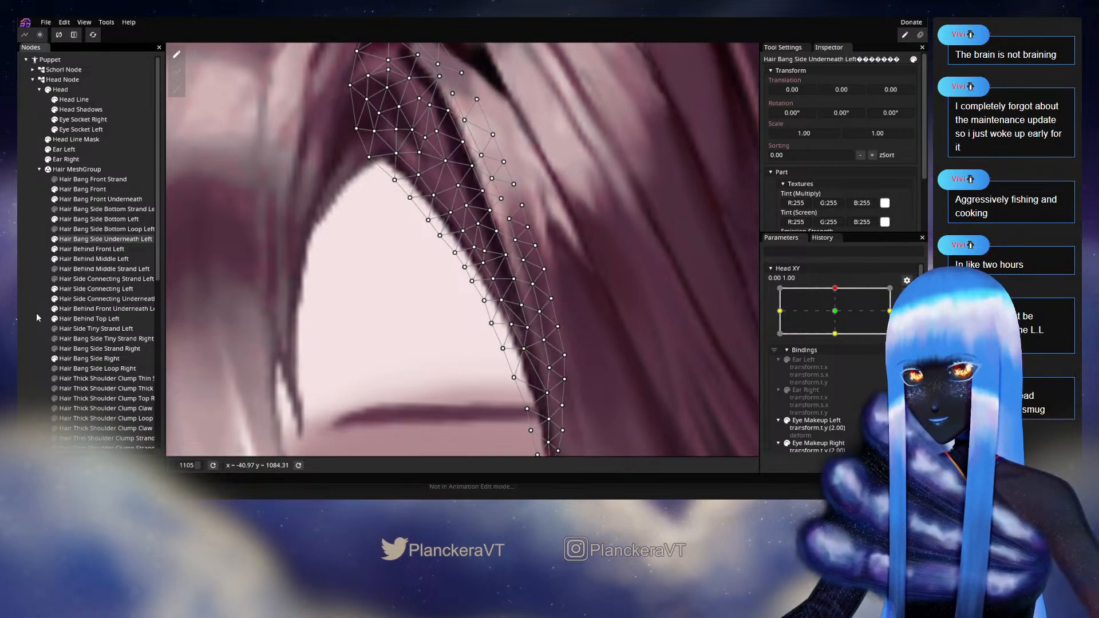
pyautogui.click(501, 377)
pyautogui.scroll(-3, 500, 376)
pyautogui.scroll(2, 474, 342)
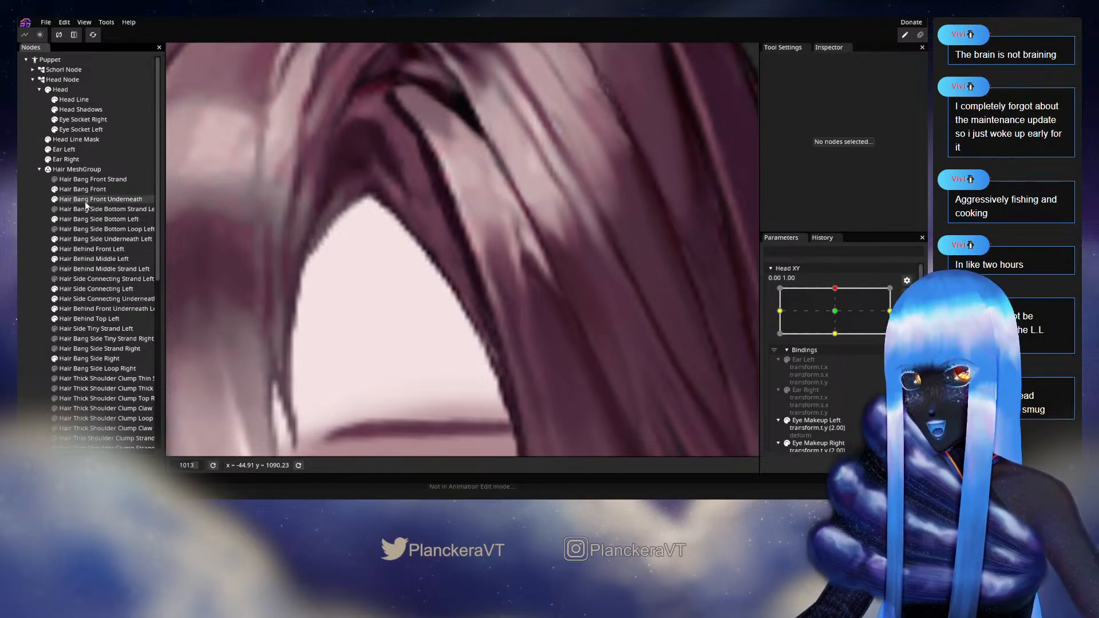
# Fine-tune the vertices in the lower half of the forehead edge on Hair Bang Side Underneath Left, leaving the part deselected
pyautogui.click(84, 241)
pyautogui.scroll(1, 478, 319)
pyautogui.click(472, 310)
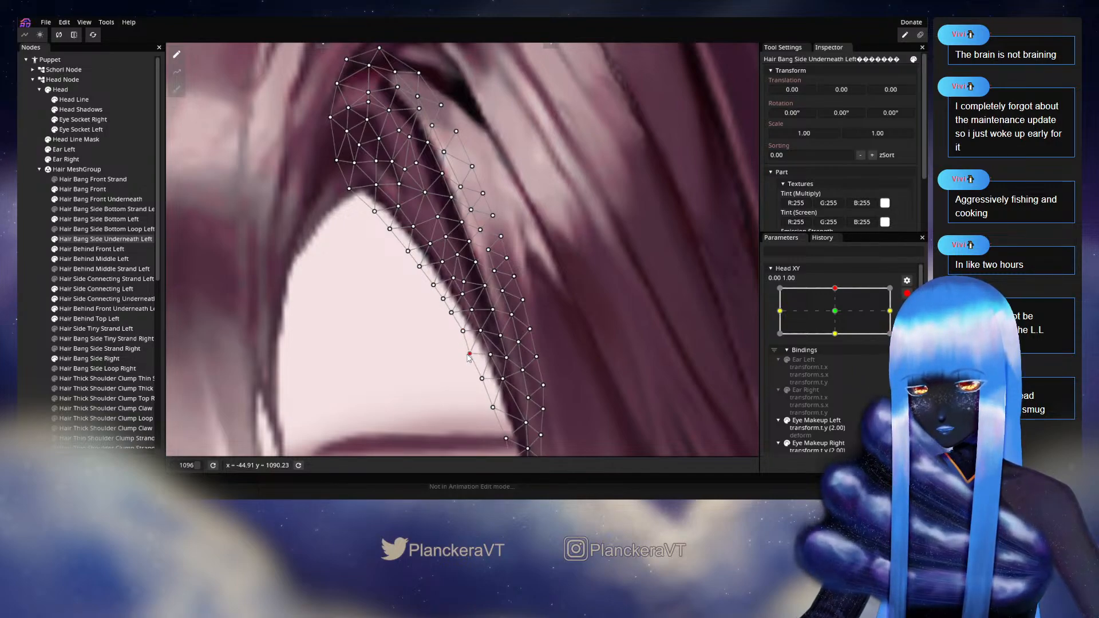
pyautogui.click(46, 304)
pyautogui.scroll(-2, 498, 332)
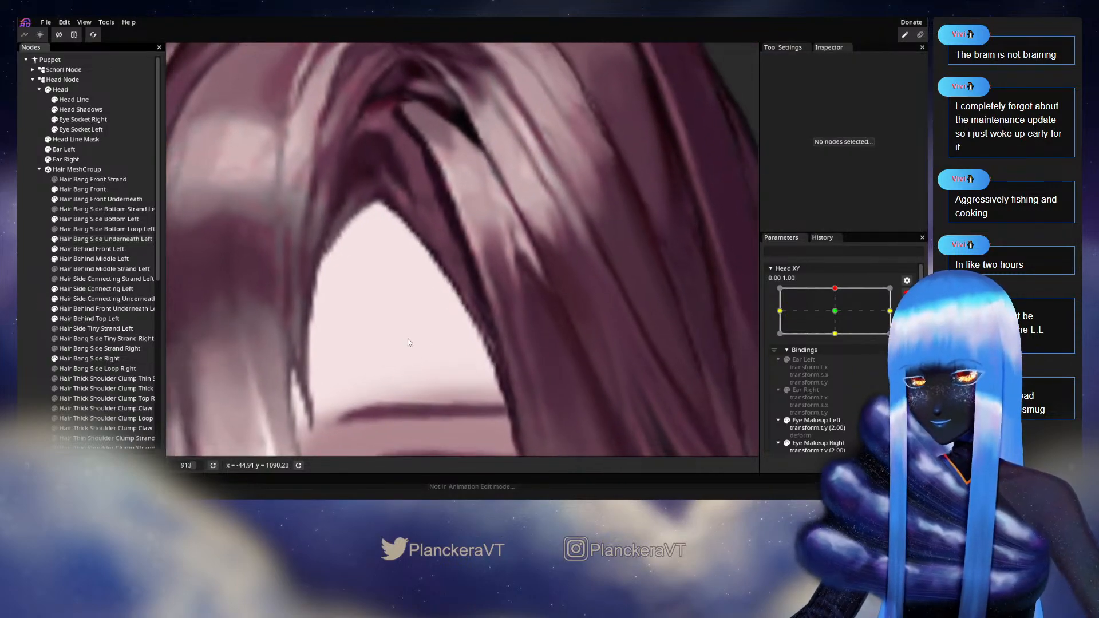
# Even out the remaining uneven vertices midway along the forehead edge of Hair Bang Side Underneath Left, leaving the part deselected
pyautogui.scroll(1, 409, 343)
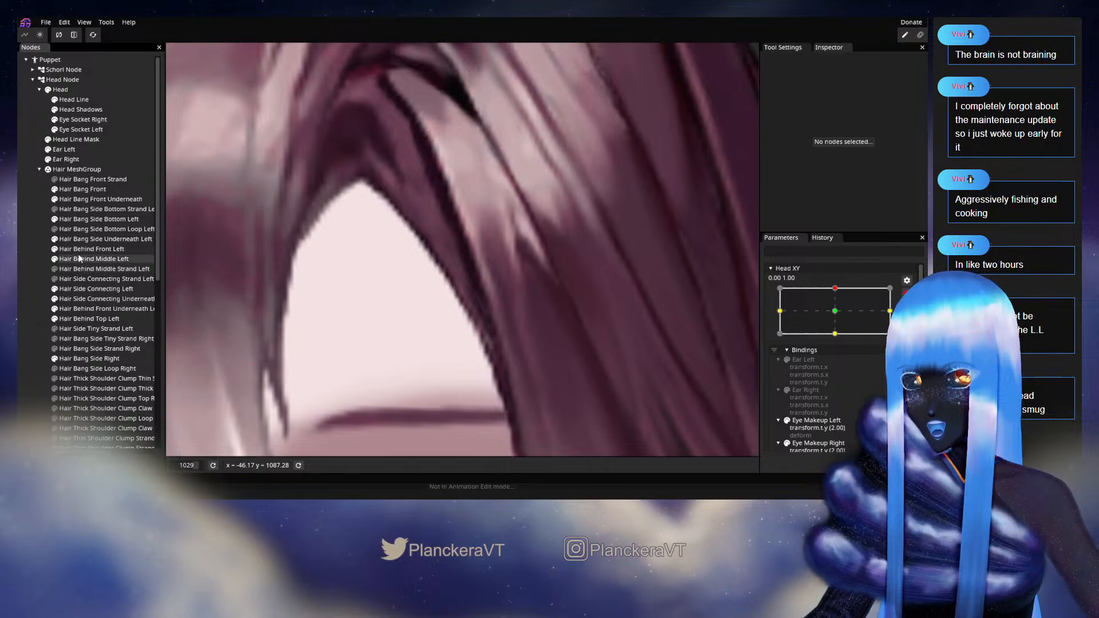
pyautogui.click(81, 238)
pyautogui.scroll(1, 448, 351)
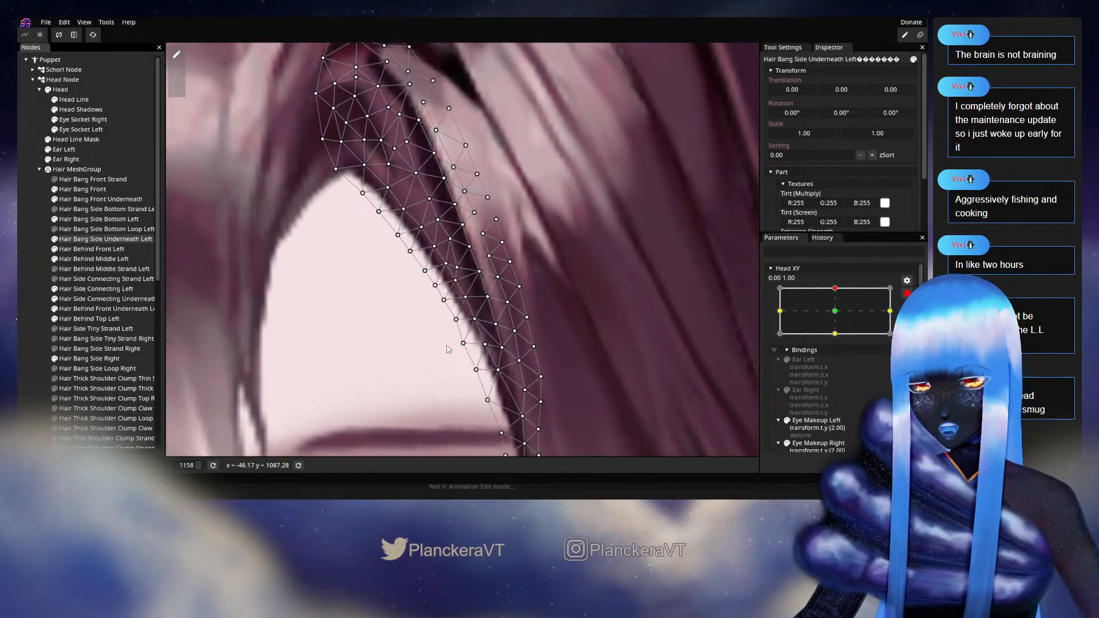
pyautogui.click(476, 320)
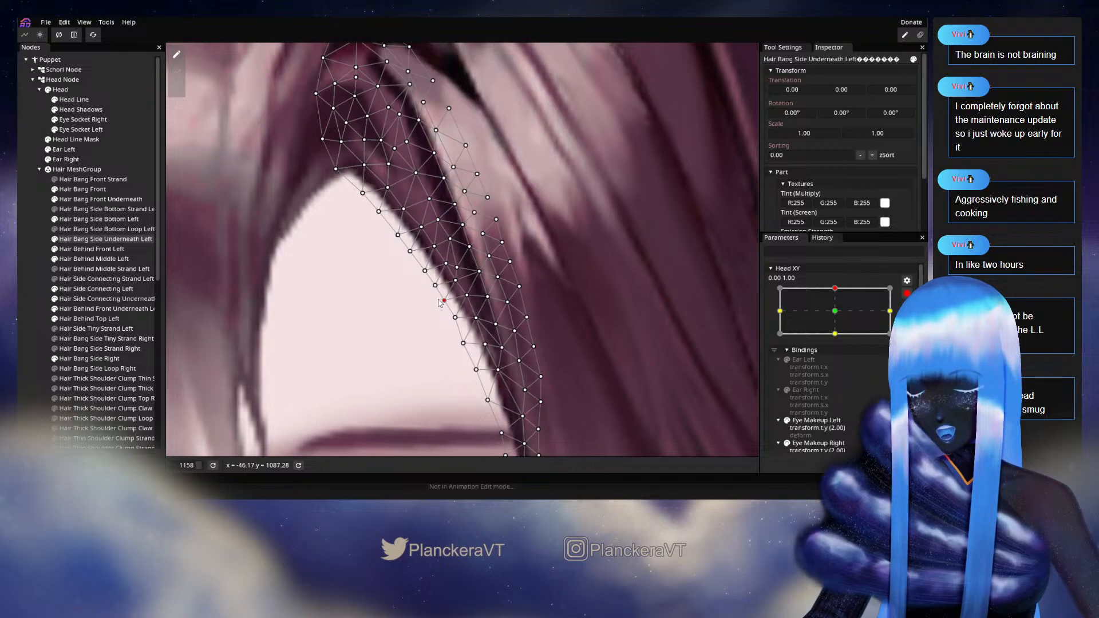
pyautogui.click(421, 366)
pyautogui.scroll(-4, 424, 363)
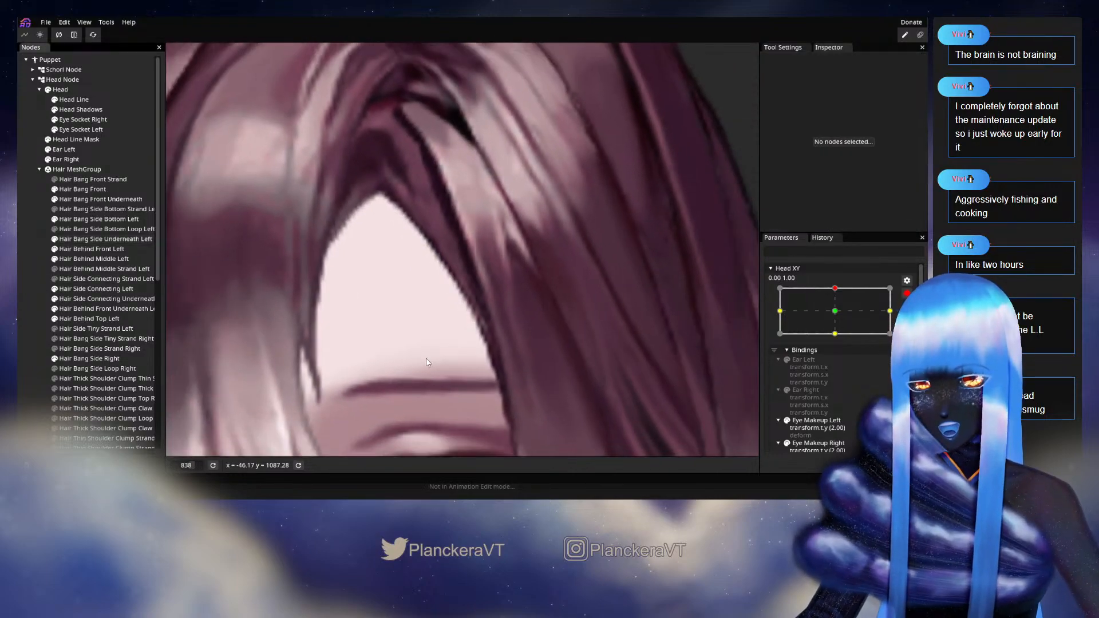
# Disarm Head XY and move it to -1.00, 1.00 and back to 0.00, 1.00 to review the whole head's turn
pyautogui.scroll(-9, 426, 359)
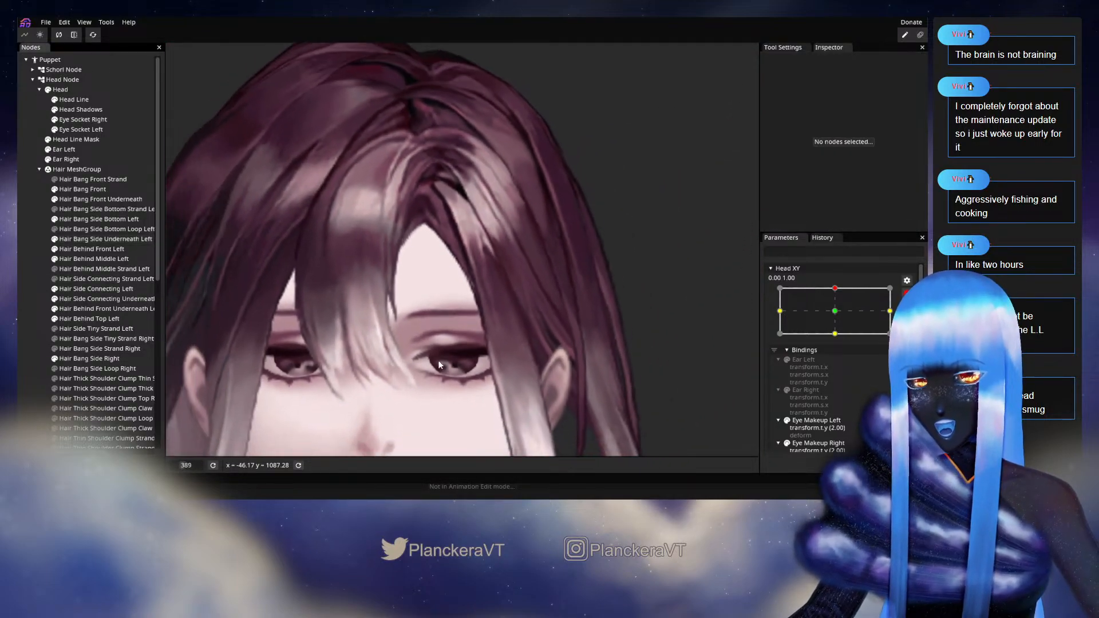
pyautogui.scroll(-3, 438, 359)
pyautogui.scroll(-1, 545, 322)
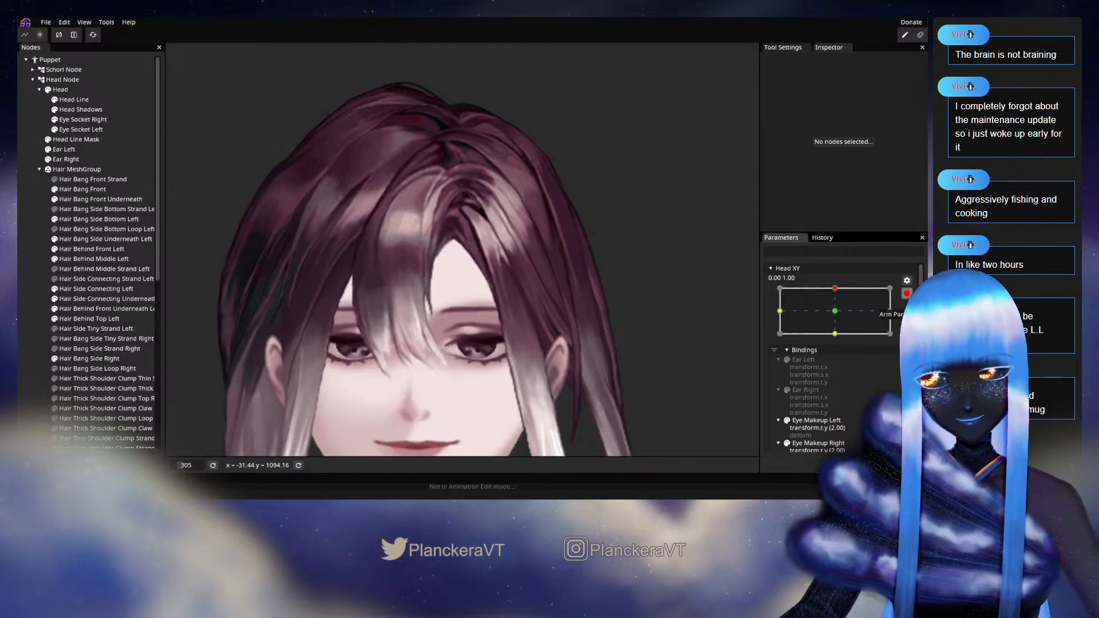
pyautogui.click(906, 294)
pyautogui.moveTo(838, 316); pyautogui.dragTo(777, 314)
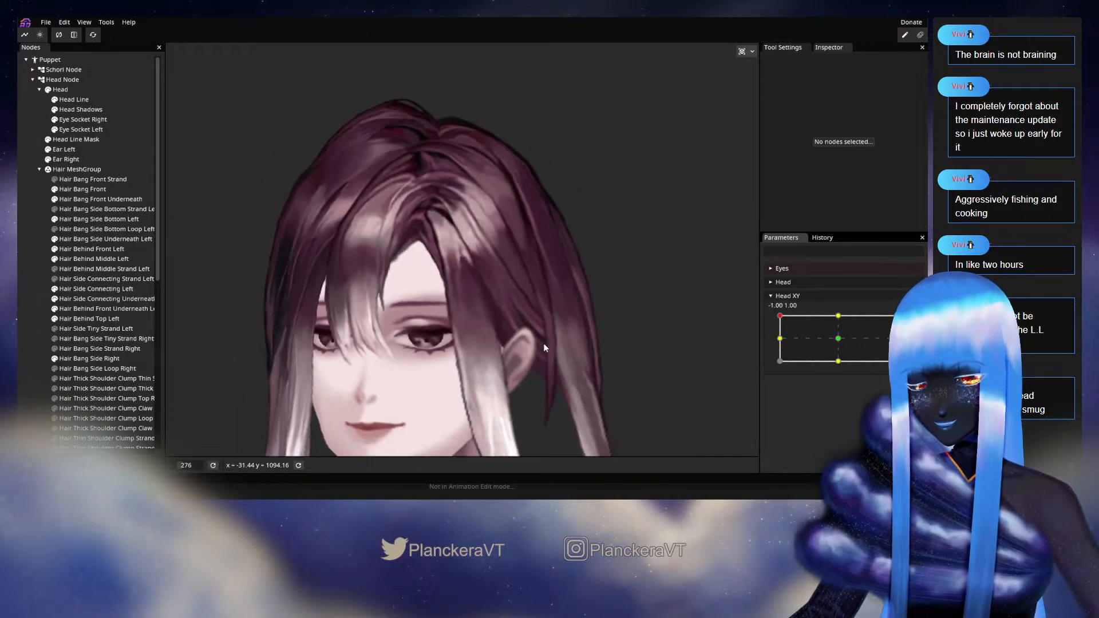
pyautogui.moveTo(492, 360); pyautogui.dragTo(541, 251)
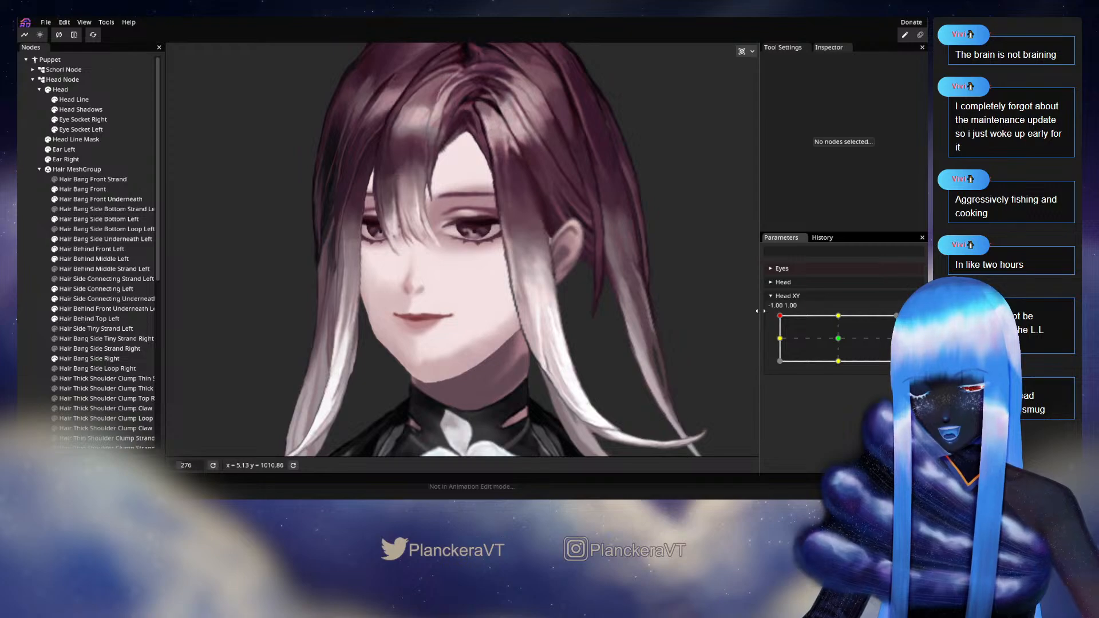
pyautogui.moveTo(760, 311); pyautogui.dragTo(840, 313)
pyautogui.moveTo(600, 211); pyautogui.dragTo(548, 345)
pyautogui.scroll(2, 569, 297)
pyautogui.moveTo(838, 316)
pyautogui.mouseDown()
pyautogui.moveTo(839, 346)
pyautogui.moveTo(838, 315)
pyautogui.mouseUp()
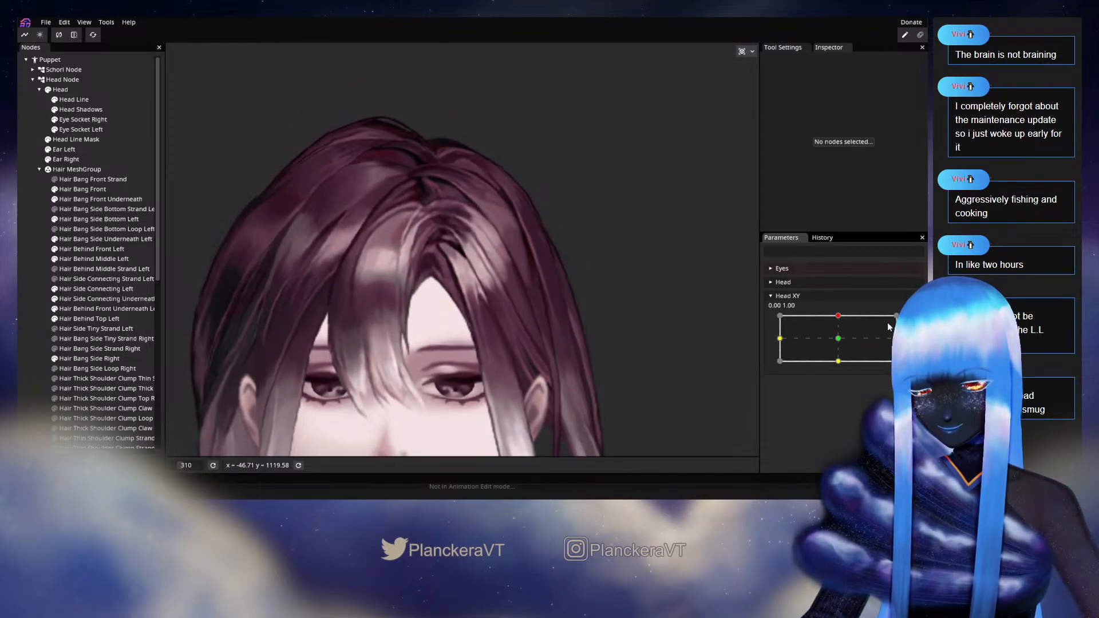
# Arm Head XY at 0.00, 1.00 and smooth the Hair Bang Side Underneath Left mesh with a 25.00 Circle Brush, leaving the part deselected
pyautogui.click(906, 321)
pyautogui.scroll(5, 461, 373)
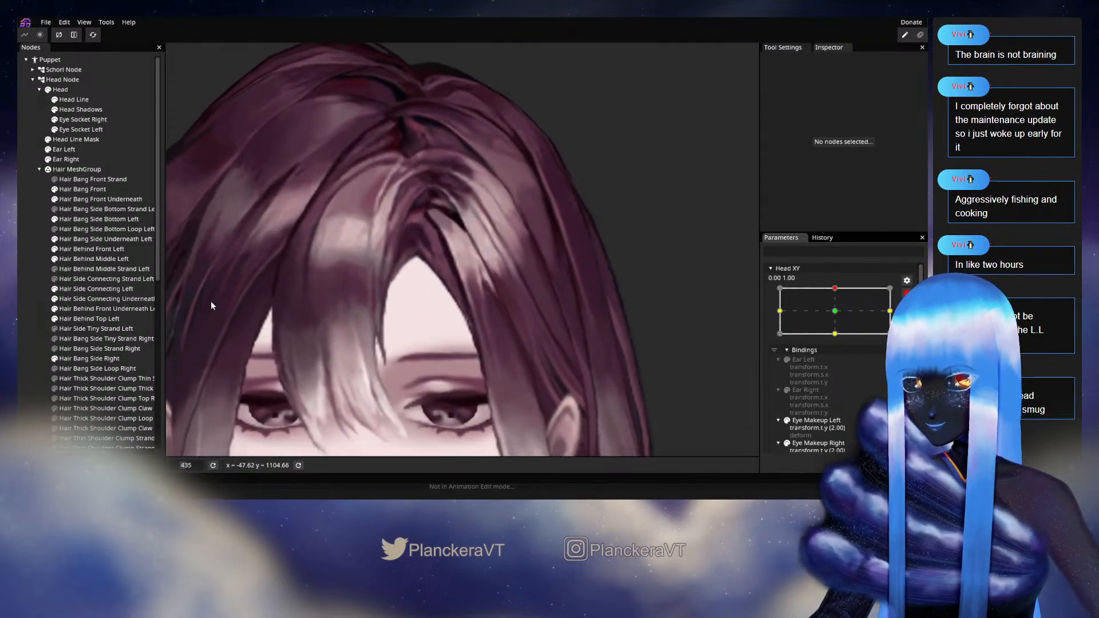
pyautogui.click(97, 240)
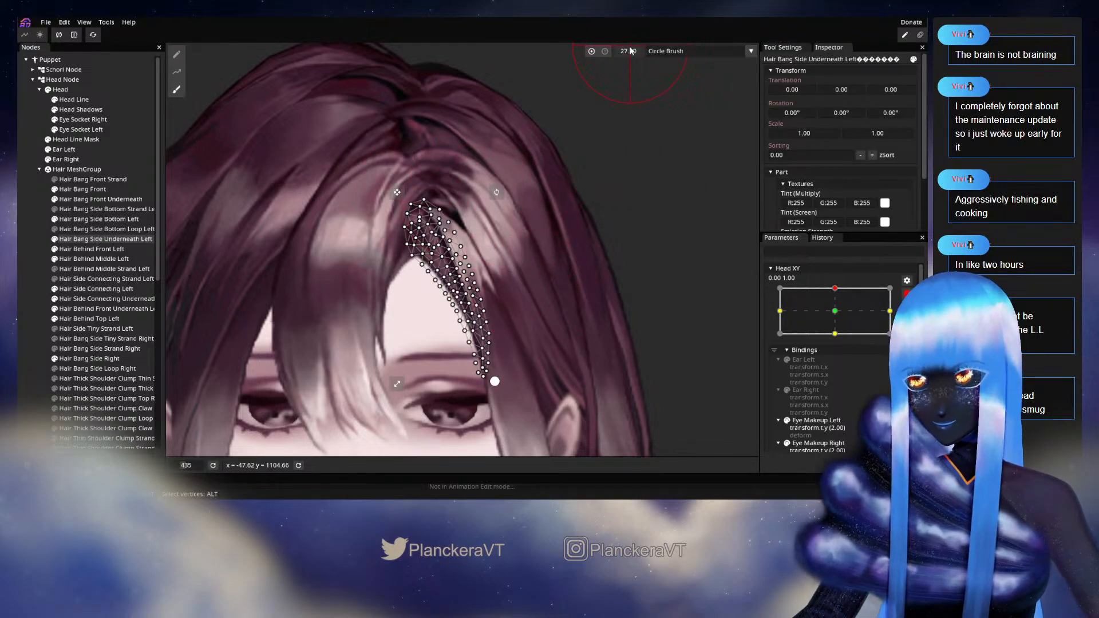
pyautogui.moveTo(631, 52); pyautogui.dragTo(628, 51)
pyautogui.scroll(2, 538, 332)
pyautogui.moveTo(523, 376); pyautogui.dragTo(521, 308)
pyautogui.scroll(-1, 521, 308)
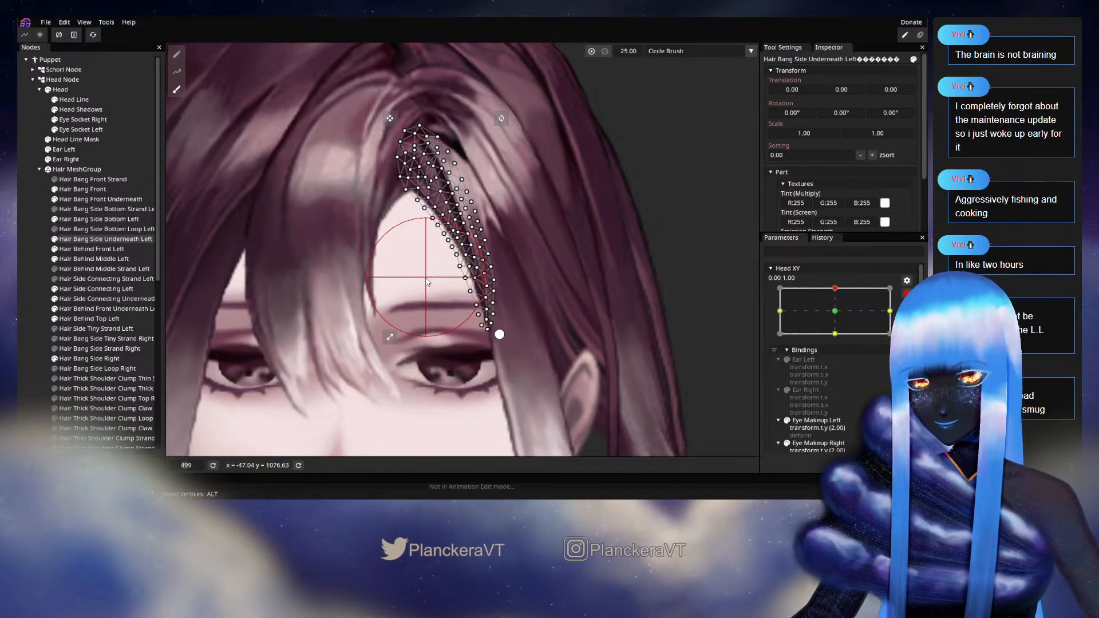
pyautogui.click(552, 320)
pyautogui.scroll(-8, 552, 321)
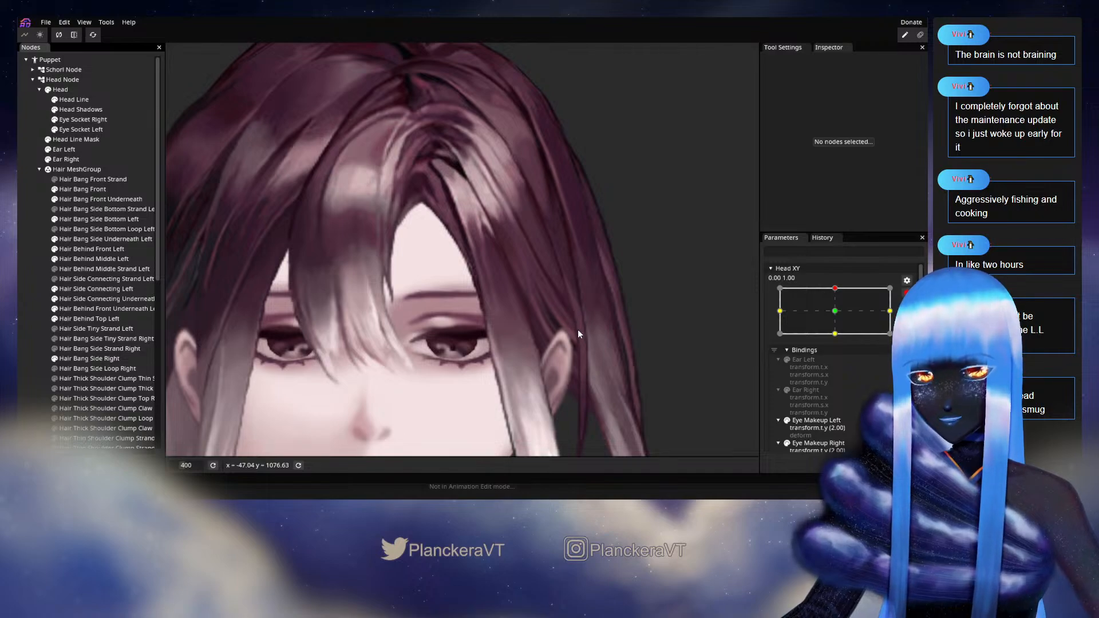
# Disarm Head XY and move it slightly around the head-up keypoint to review the left bang's motion
pyautogui.moveTo(576, 329); pyautogui.dragTo(580, 345)
pyautogui.click(906, 292)
pyautogui.moveTo(837, 316)
pyautogui.mouseDown()
pyautogui.moveTo(839, 341)
pyautogui.moveTo(839, 315)
pyautogui.mouseUp()
# Rearm Head XY at 0.00, 1.00 and adjust single vertices midway along the forehead edge of Hair Bang Side Underneath Left, leaving it deselected
pyautogui.click(911, 321)
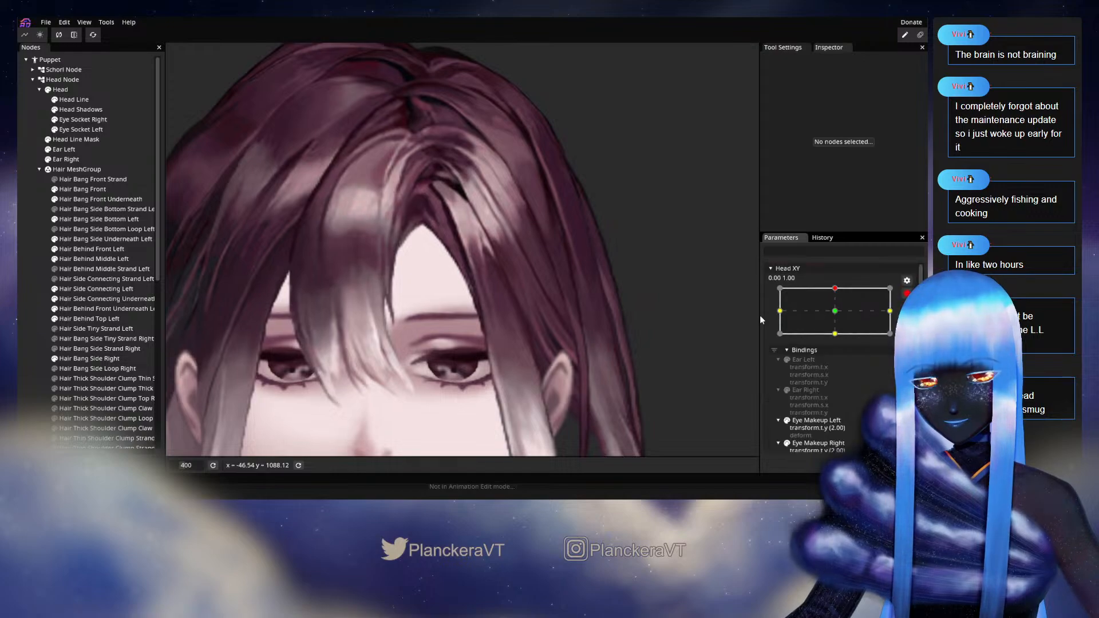
pyautogui.scroll(5, 541, 315)
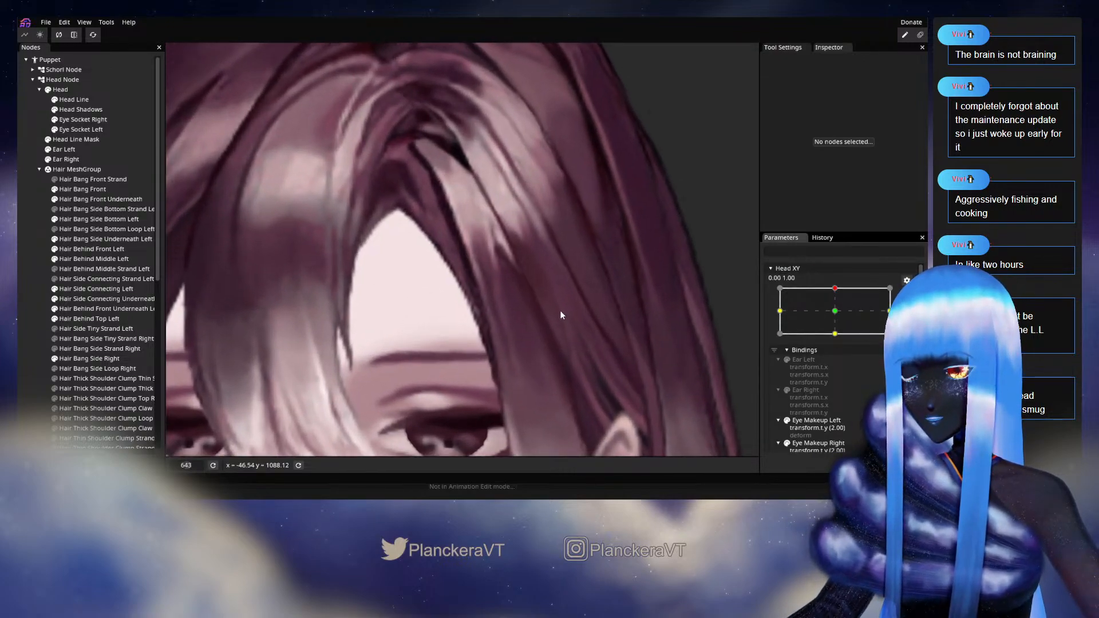
pyautogui.moveTo(561, 315); pyautogui.dragTo(520, 263)
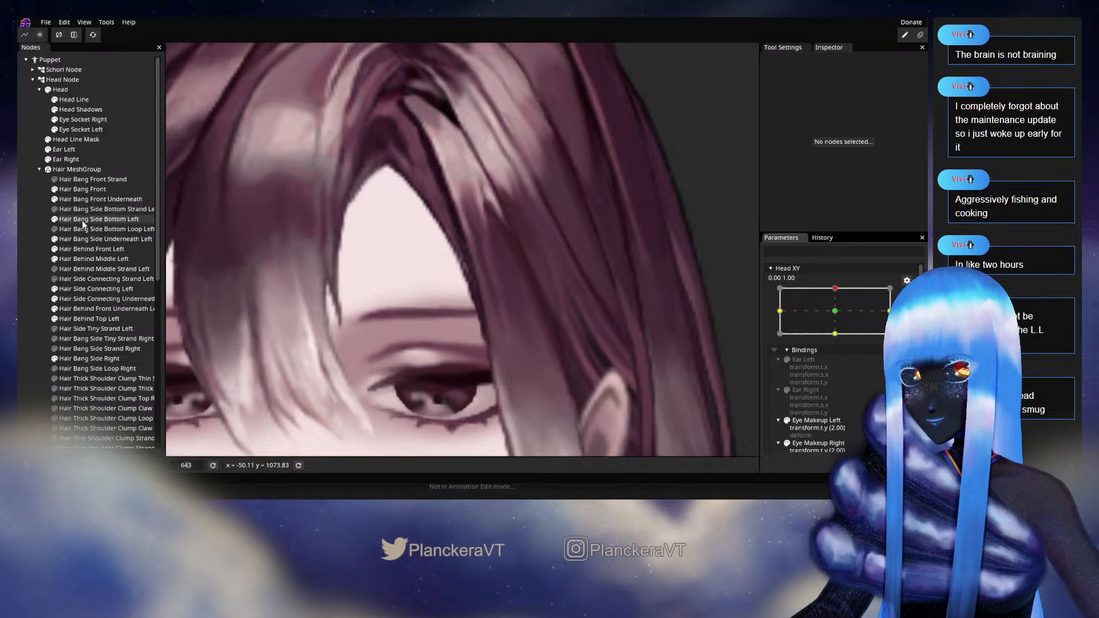
pyautogui.click(86, 238)
pyautogui.scroll(1, 445, 324)
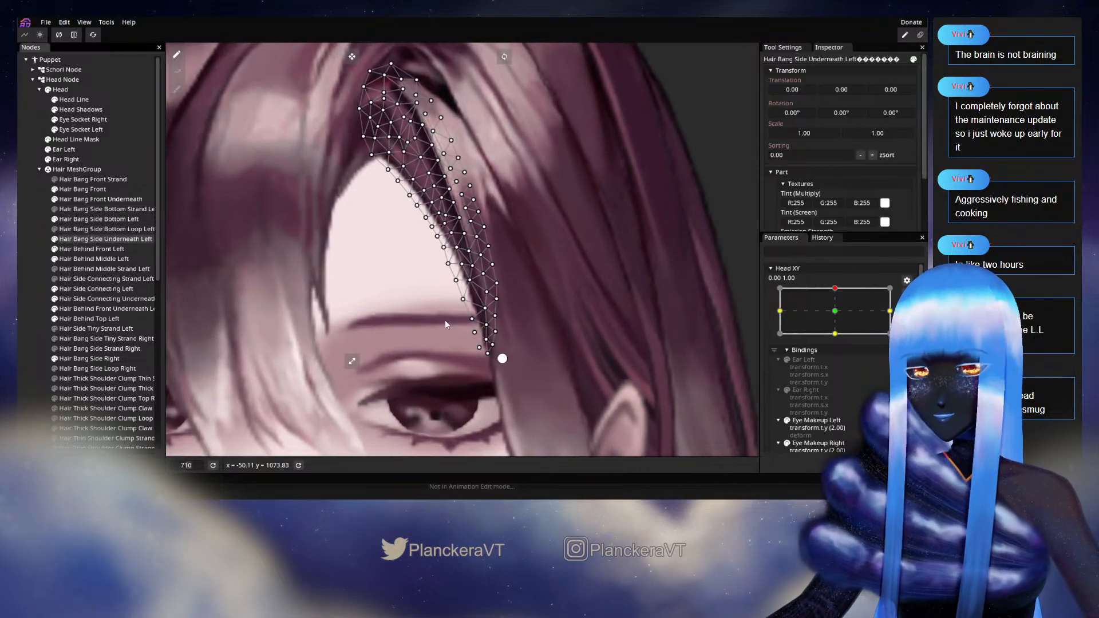
pyautogui.scroll(4, 445, 324)
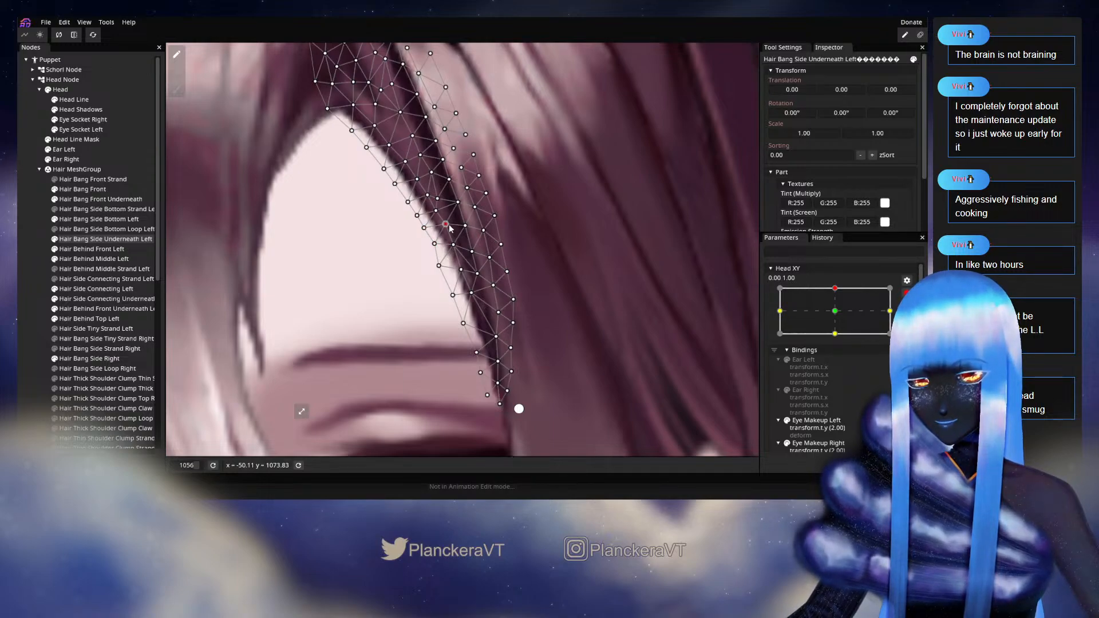
pyautogui.click(510, 311)
pyautogui.scroll(-10, 510, 311)
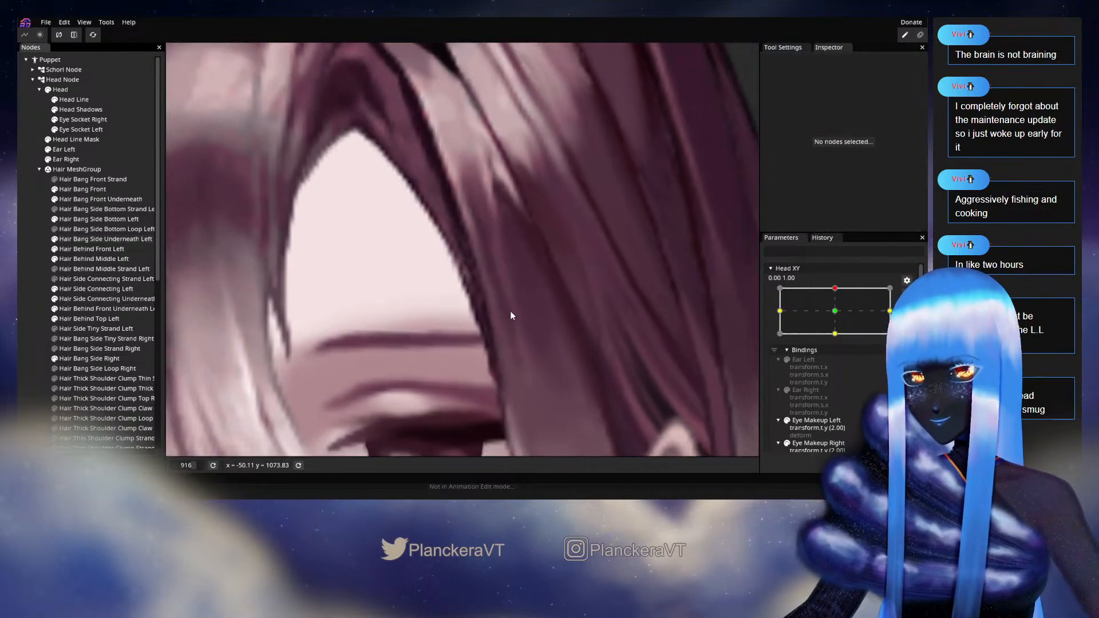
# Disarm Head XY and shift it to -0.10, 1.00 to review how the bangs meet above the forehead
pyautogui.scroll(-3, 512, 303)
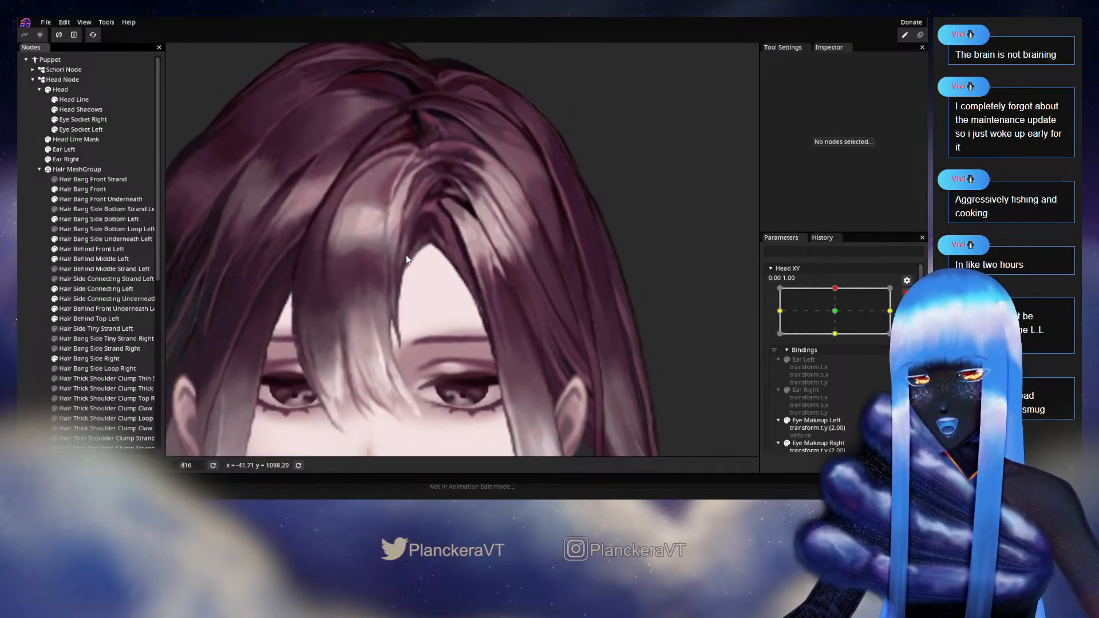
pyautogui.click(907, 293)
pyautogui.moveTo(838, 317)
pyautogui.mouseDown()
pyautogui.moveTo(838, 337)
pyautogui.moveTo(833, 315)
pyautogui.mouseUp()
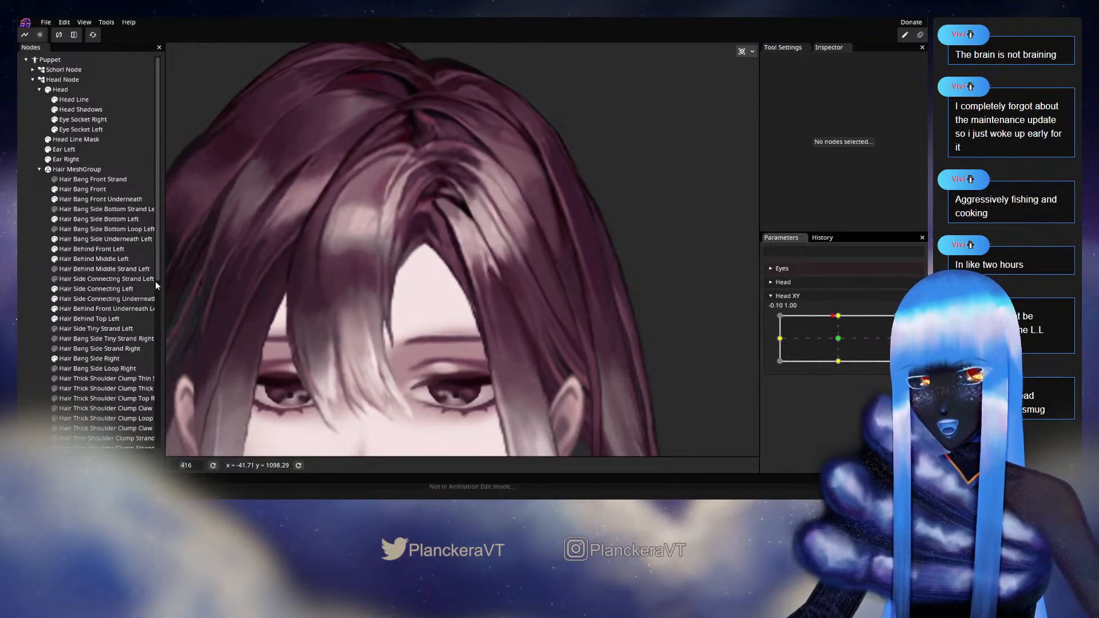
# Select Hair Bang Front Underneath, arm Head XY at 0.00, 1.00 and adjust the vertices in the lower half of its mesh, leaving it deselected
pyautogui.click(87, 199)
pyautogui.scroll(1, 311, 263)
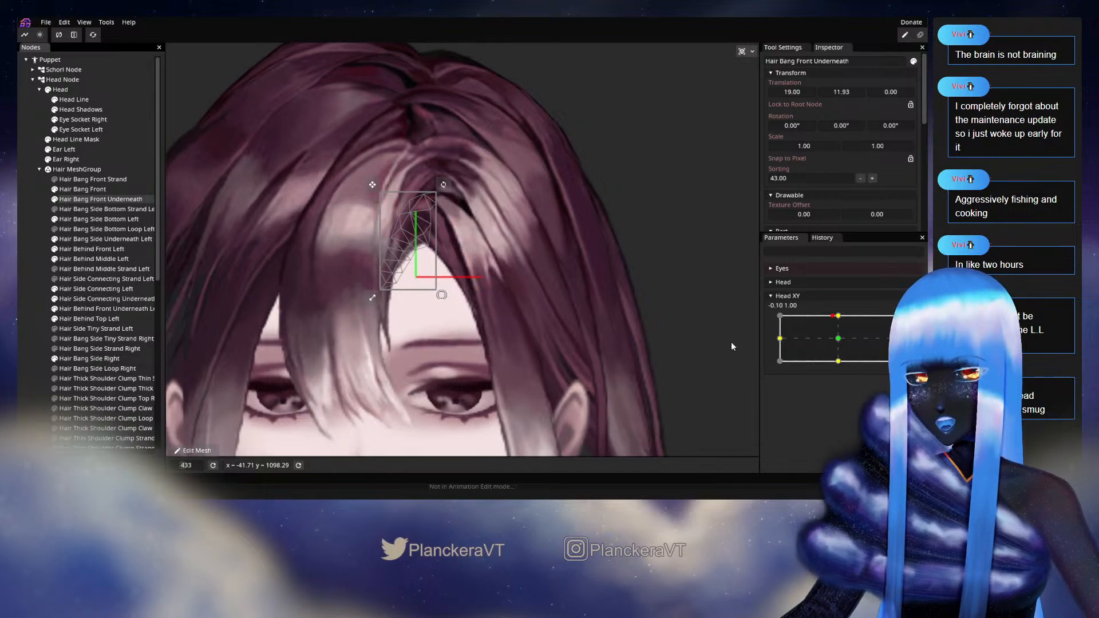
pyautogui.click(914, 321)
pyautogui.scroll(10, 384, 372)
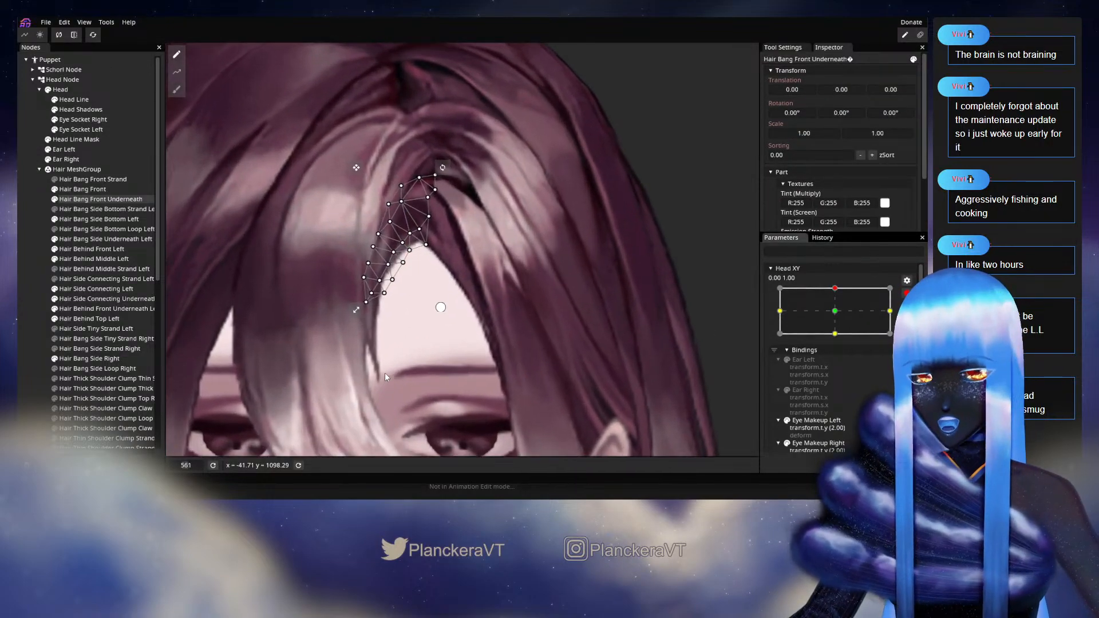
pyautogui.scroll(10, 385, 373)
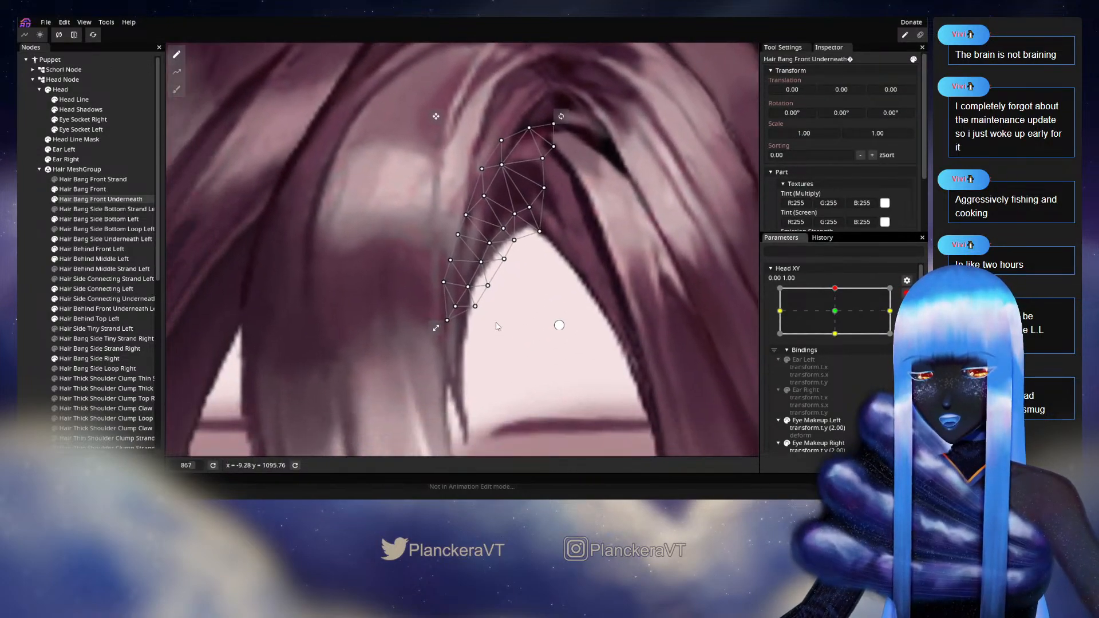
pyautogui.moveTo(479, 267); pyautogui.dragTo(483, 273)
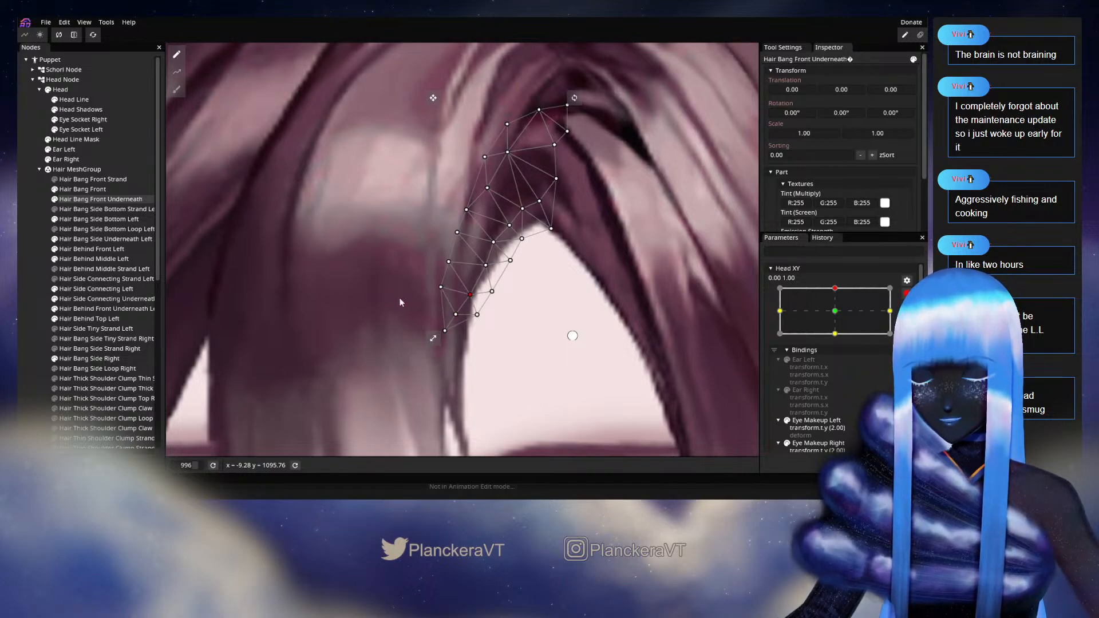
pyautogui.click(534, 361)
pyautogui.scroll(-3, 538, 364)
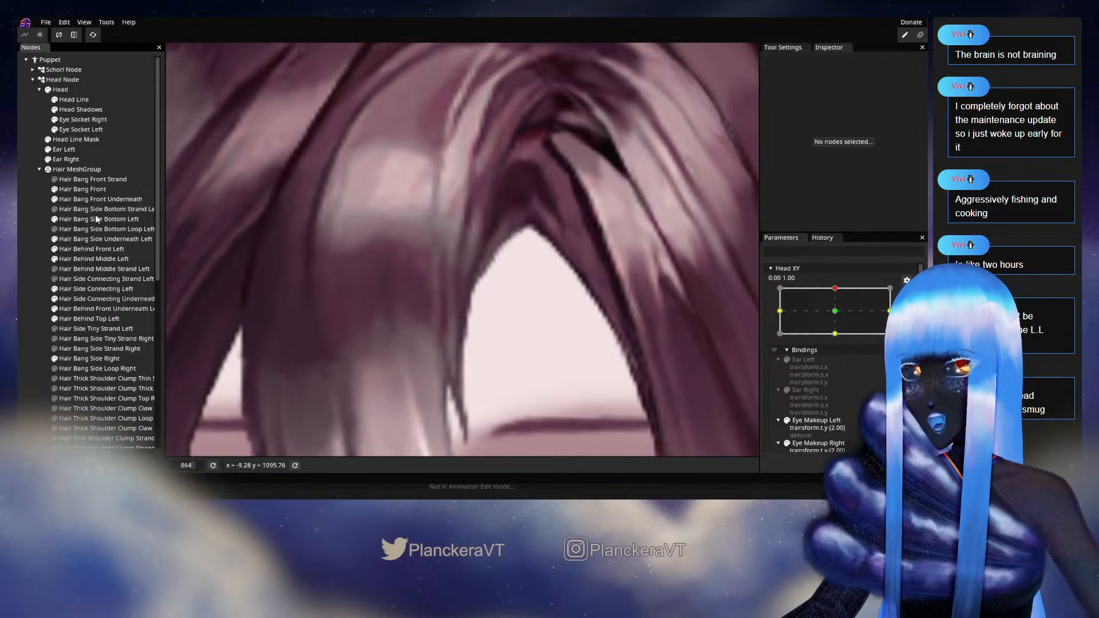
# Reselect Hair Bang Front Underneath and fine-tune the vertices along its lower forehead edge, leaving the part deselected
pyautogui.click(97, 199)
pyautogui.scroll(1, 503, 310)
pyautogui.scroll(1, 504, 310)
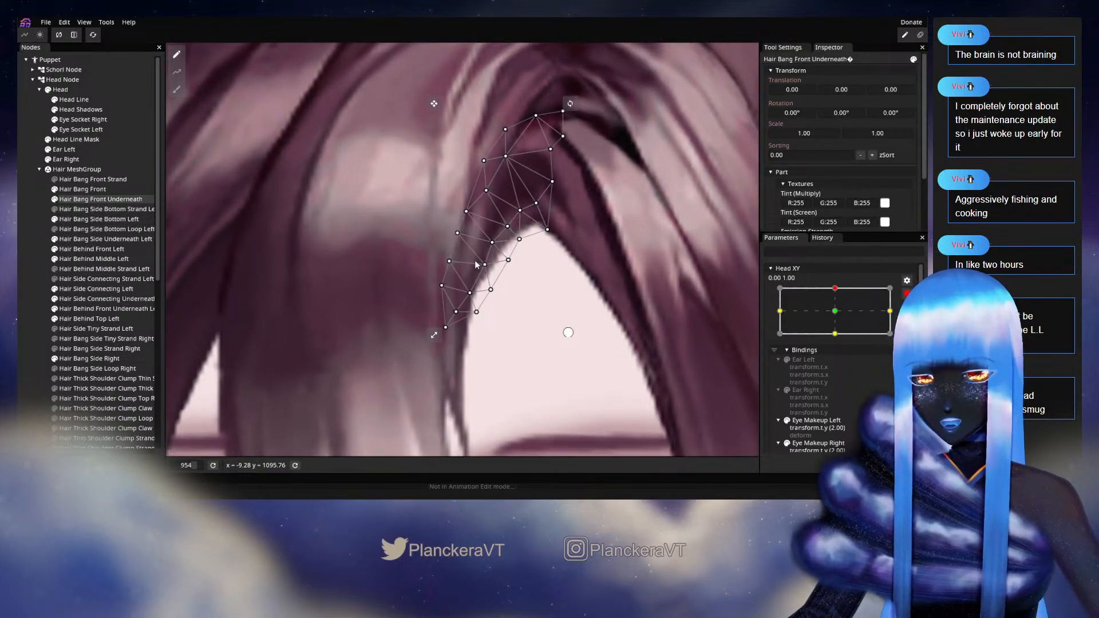
pyautogui.click(482, 264)
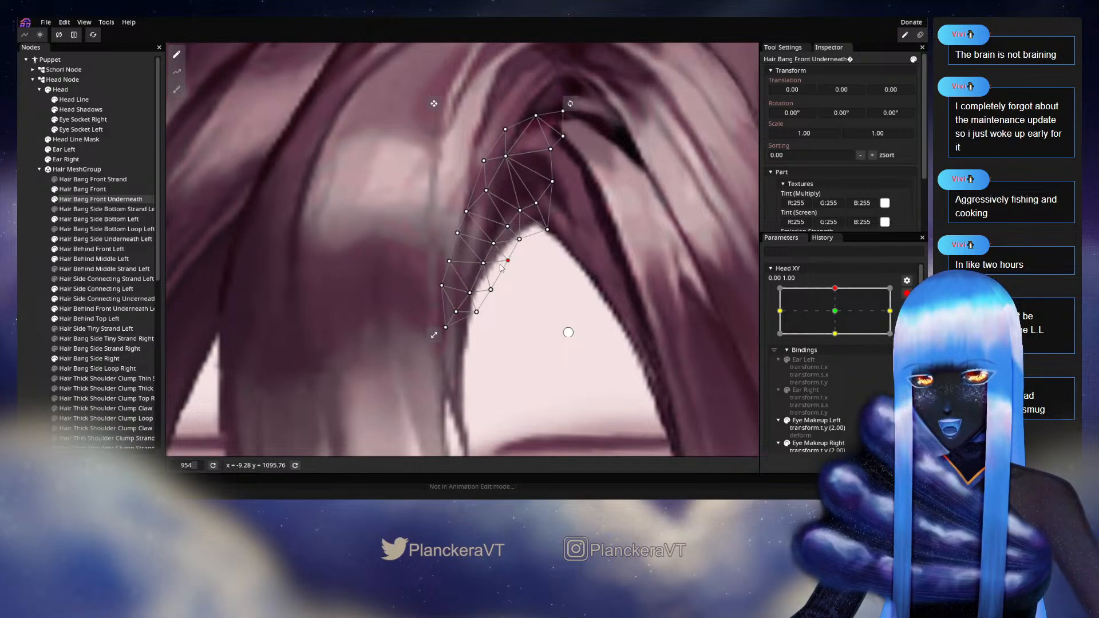
pyautogui.click(572, 389)
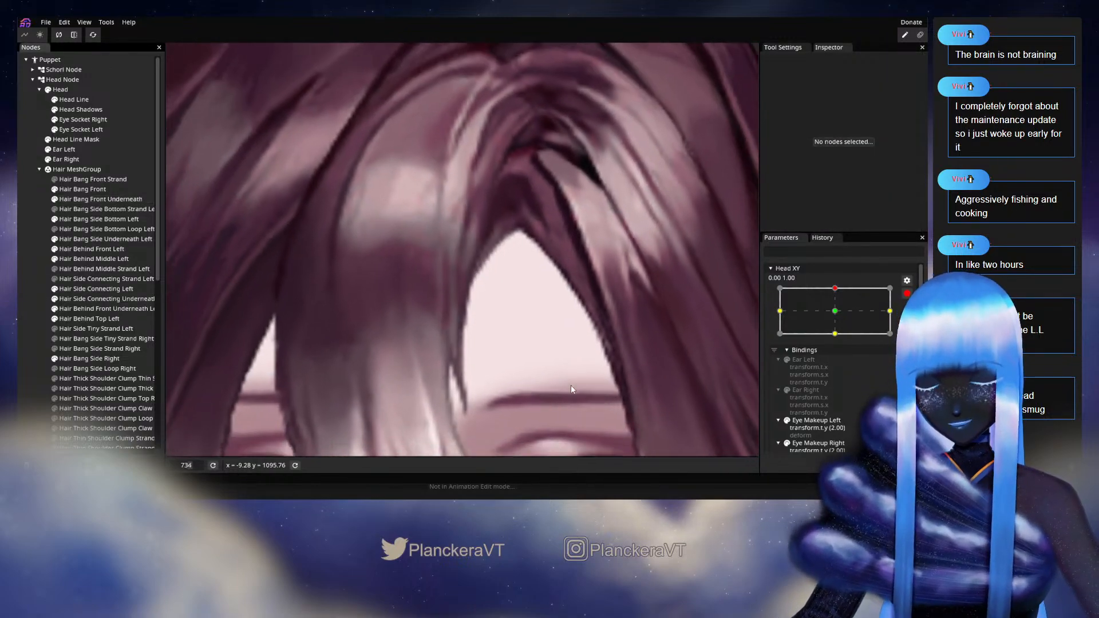
# Disarm Head XY and move it through -0.09, 0.79 to -0.09, 1.00 to review the front and right-side hair
pyautogui.scroll(-5, 571, 389)
pyautogui.scroll(-1, 465, 280)
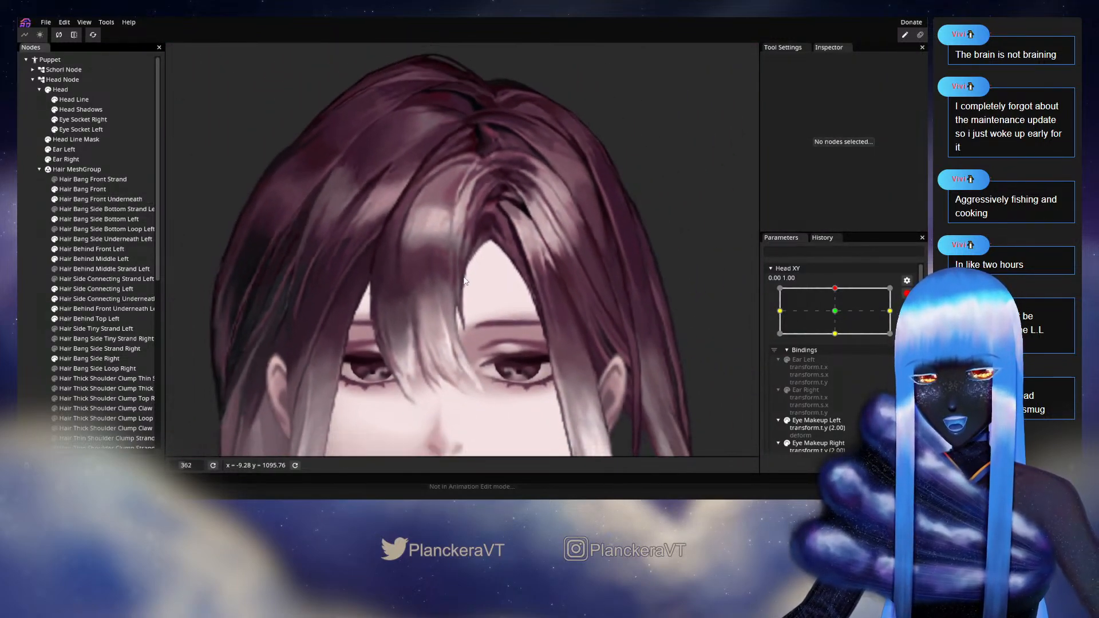
pyautogui.click(906, 293)
pyautogui.moveTo(838, 317)
pyautogui.mouseDown()
pyautogui.moveTo(833, 342)
pyautogui.moveTo(832, 324)
pyautogui.moveTo(843, 337)
pyautogui.moveTo(838, 315)
pyautogui.moveTo(836, 341)
pyautogui.moveTo(835, 324)
pyautogui.mouseUp()
pyautogui.moveTo(326, 311); pyautogui.dragTo(497, 313)
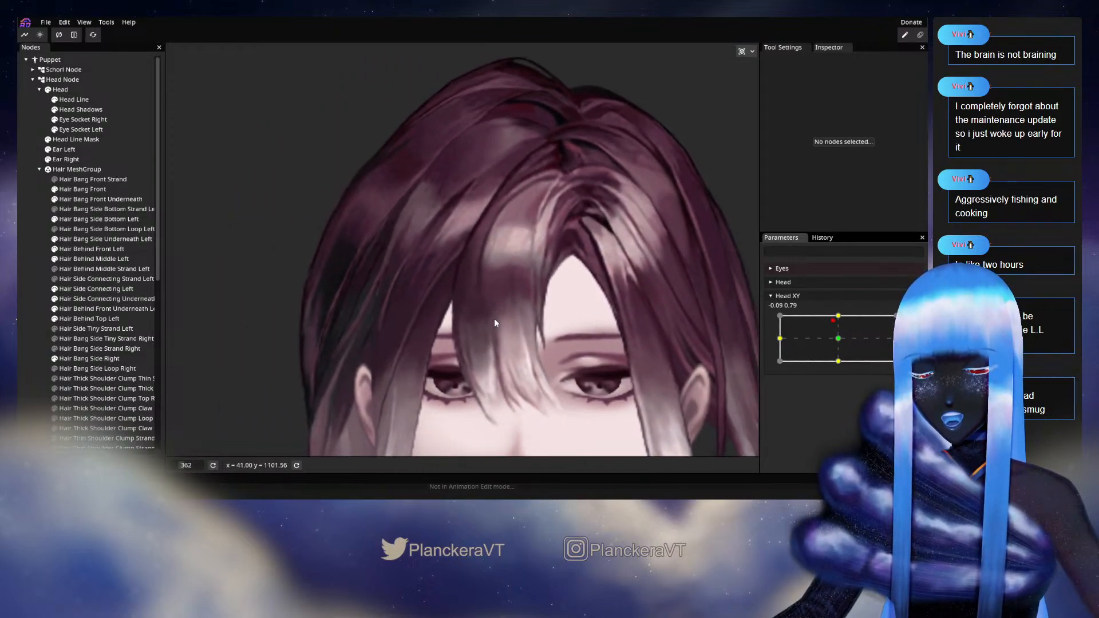
pyautogui.scroll(2, 495, 308)
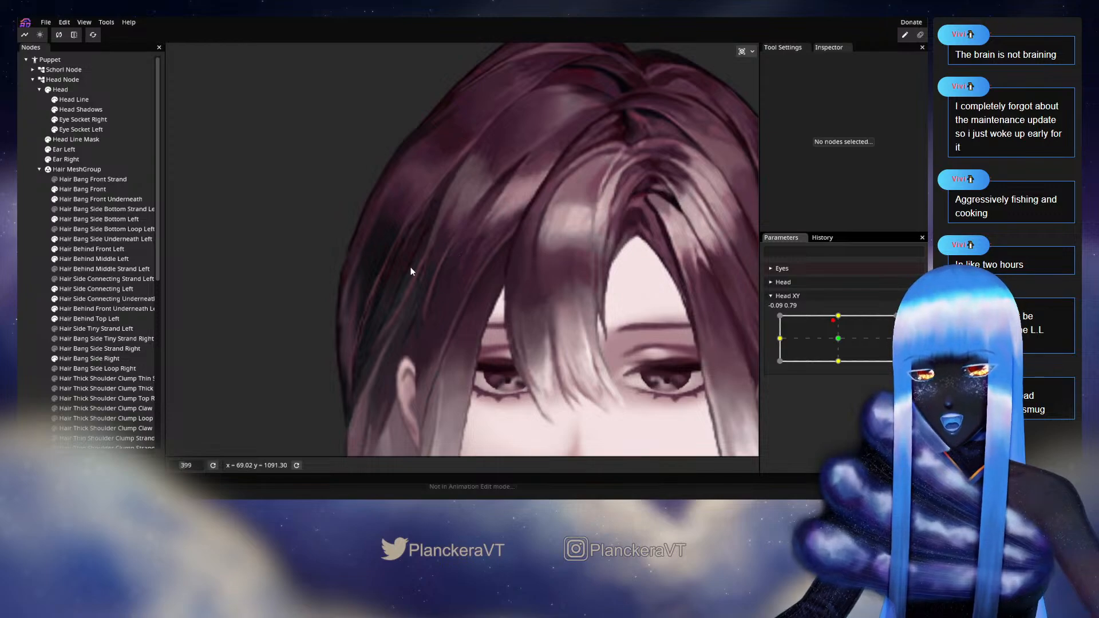
pyautogui.moveTo(833, 320); pyautogui.dragTo(833, 315)
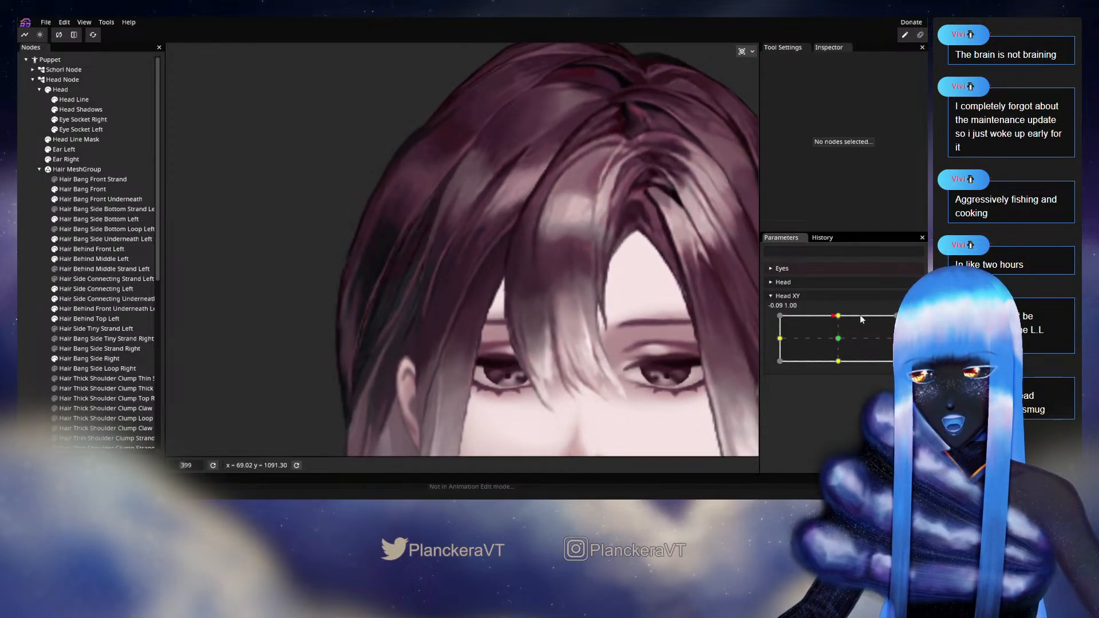
# Arm Head XY at 0.00, 1.00 and reposition vertices in the middle of the Hair Bang Side Right mesh, leaving the part deselected
pyautogui.click(913, 321)
pyautogui.scroll(3, 392, 338)
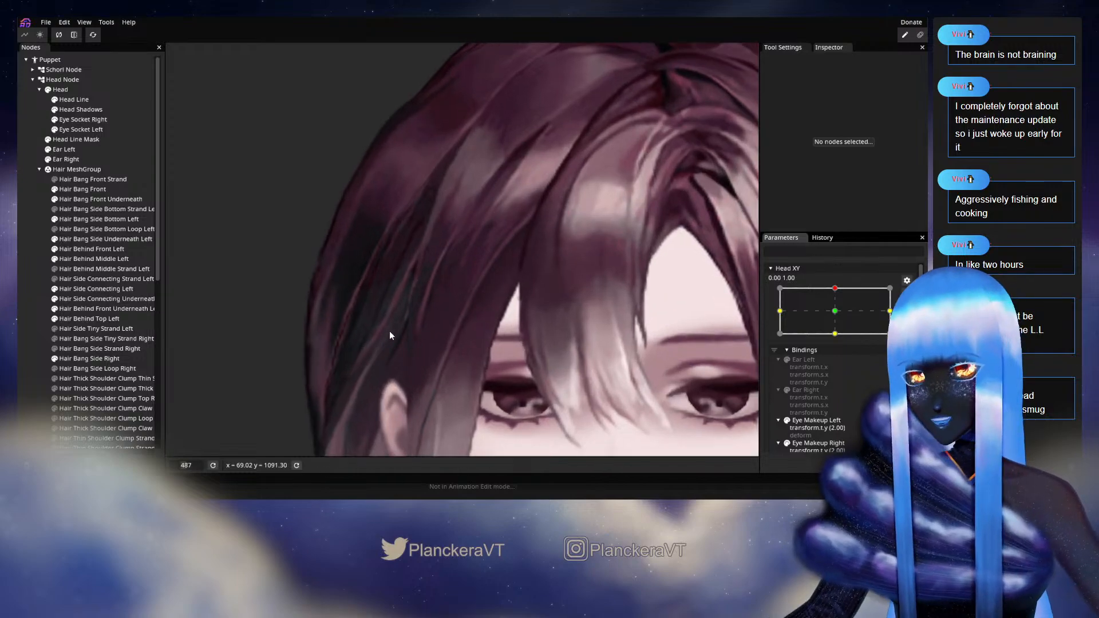
pyautogui.scroll(-3, 95, 324)
pyautogui.click(92, 266)
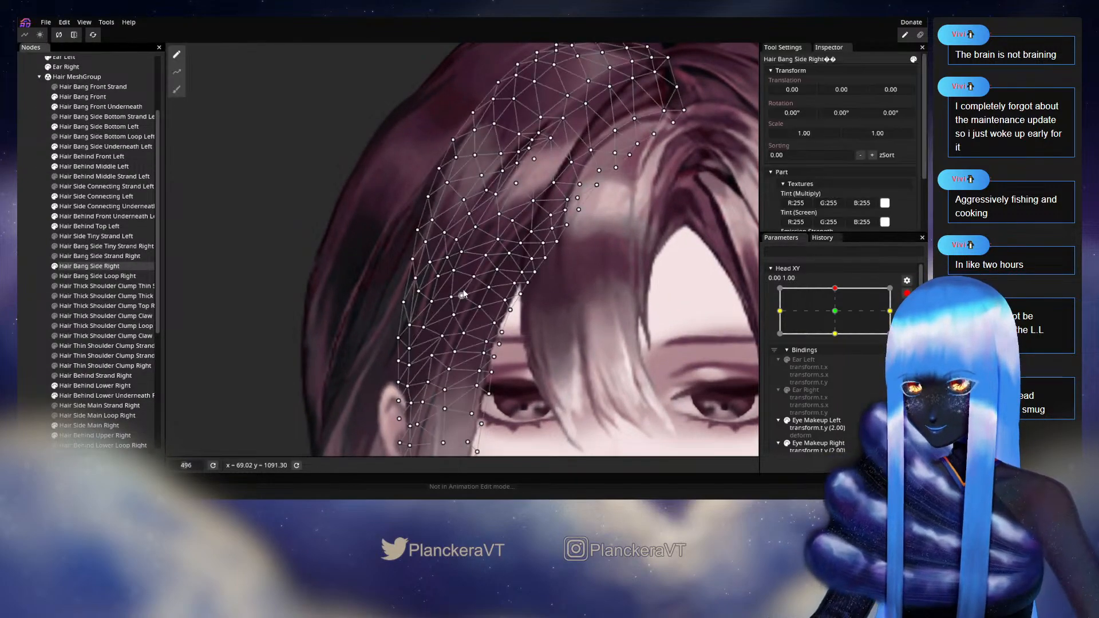
pyautogui.scroll(3, 465, 256)
pyautogui.click(464, 252)
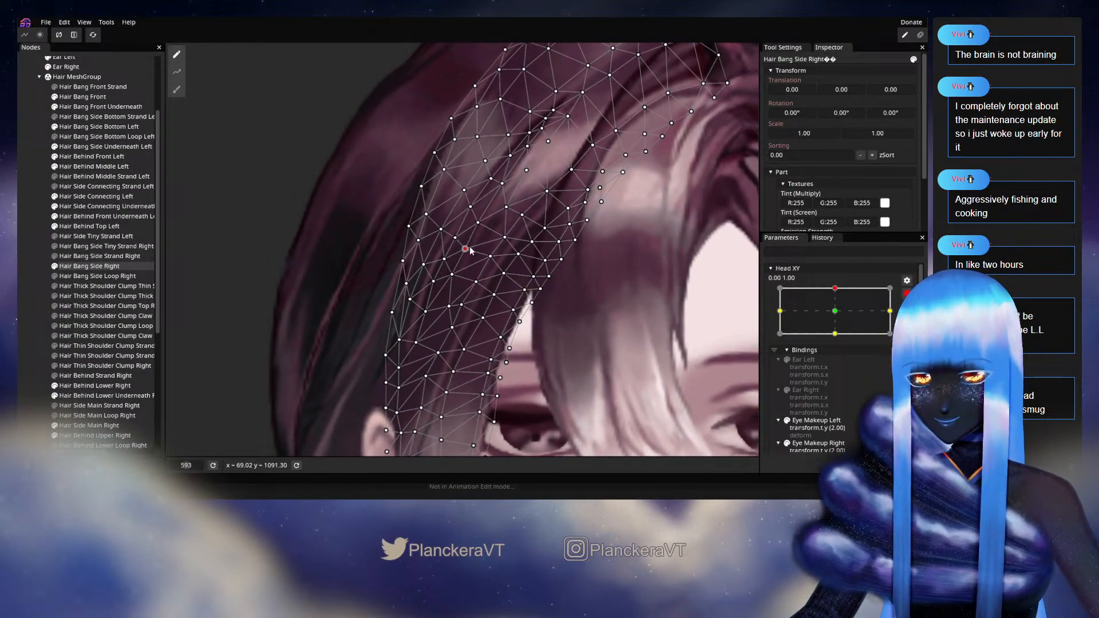
pyautogui.moveTo(452, 275)
pyautogui.mouseDown()
pyautogui.moveTo(456, 267)
pyautogui.moveTo(450, 294)
pyautogui.mouseUp()
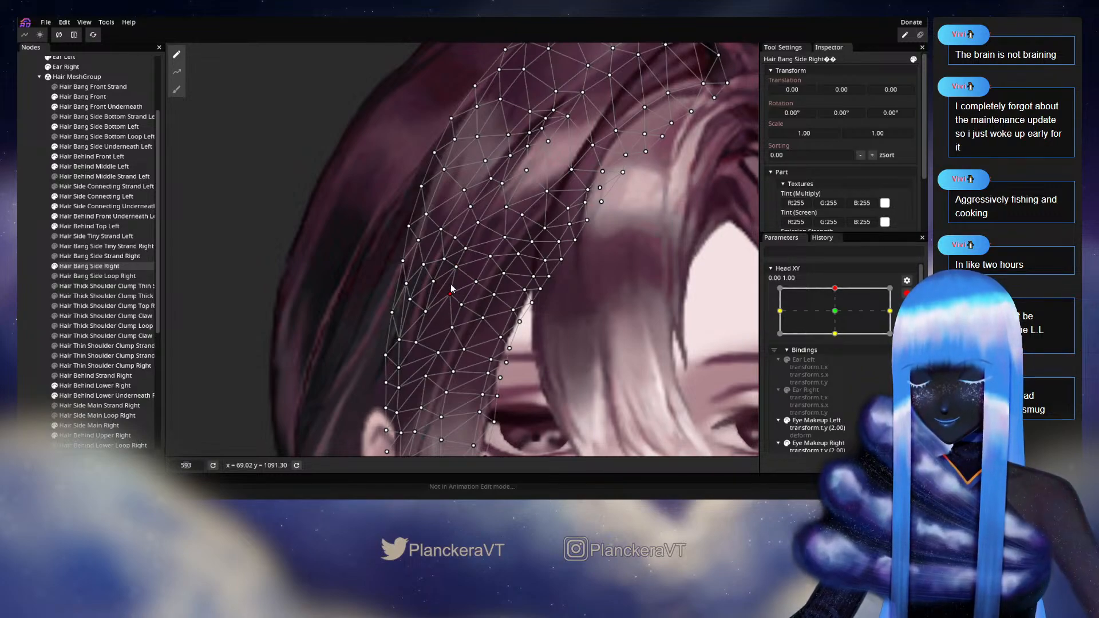
pyautogui.click(457, 266)
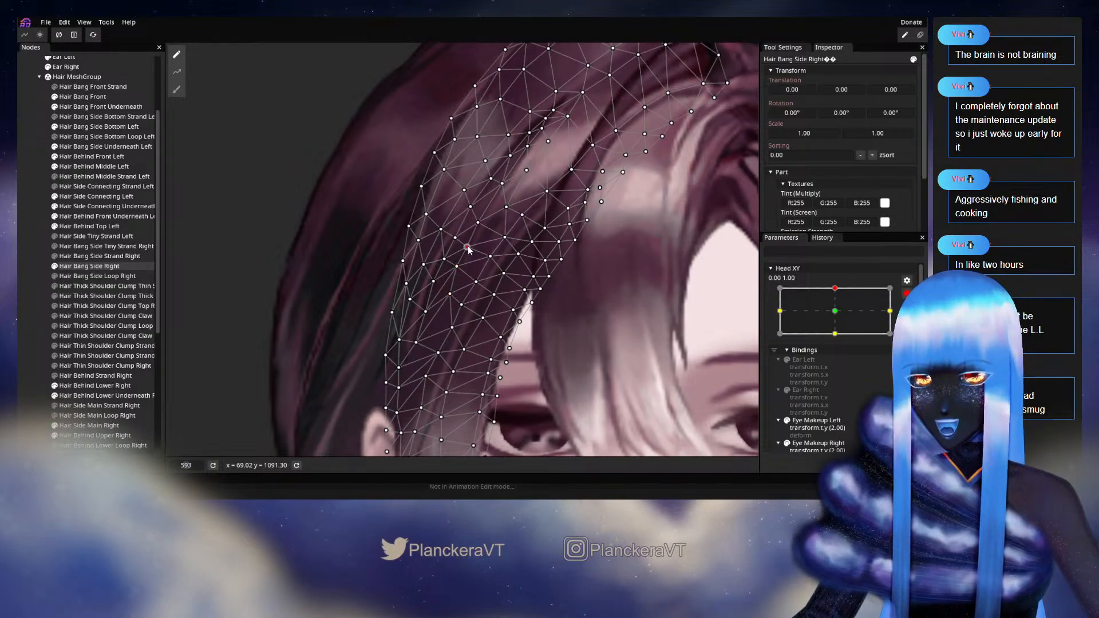
pyautogui.click(503, 183)
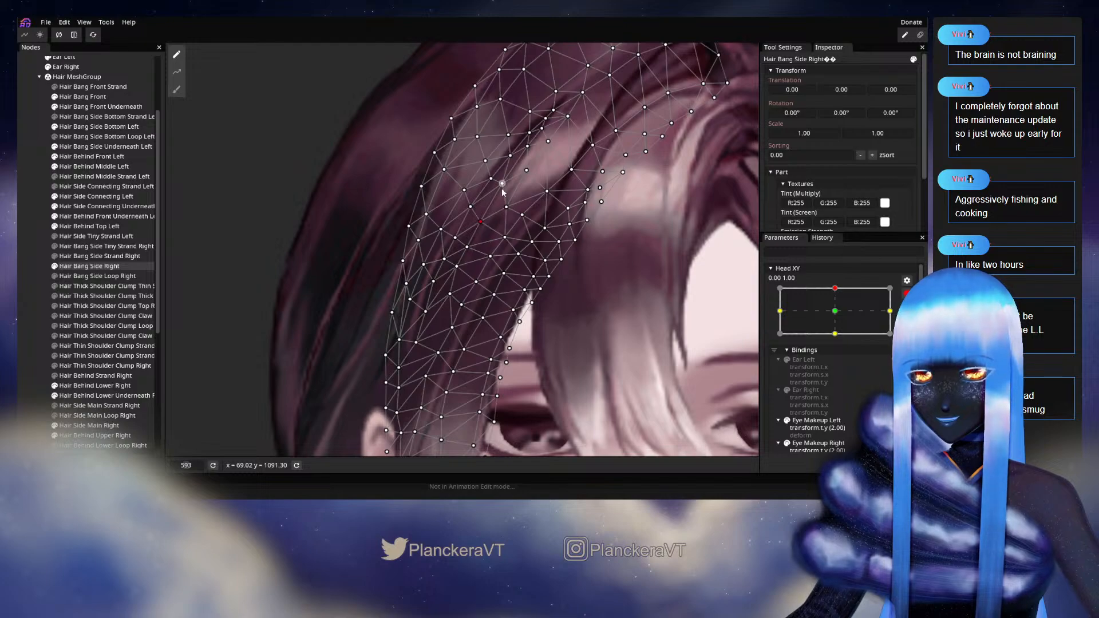
pyautogui.click(480, 222)
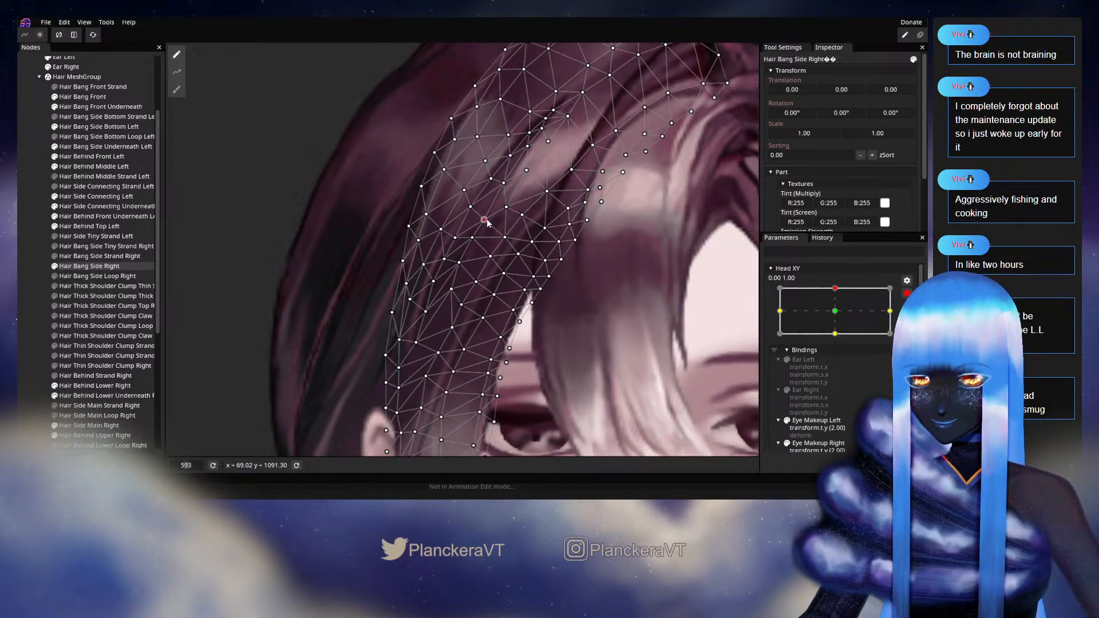
pyautogui.click(572, 318)
# Disarm Head XY and move it to 0.03, 1.00 to review the right side bang's motion
pyautogui.scroll(-5, 572, 319)
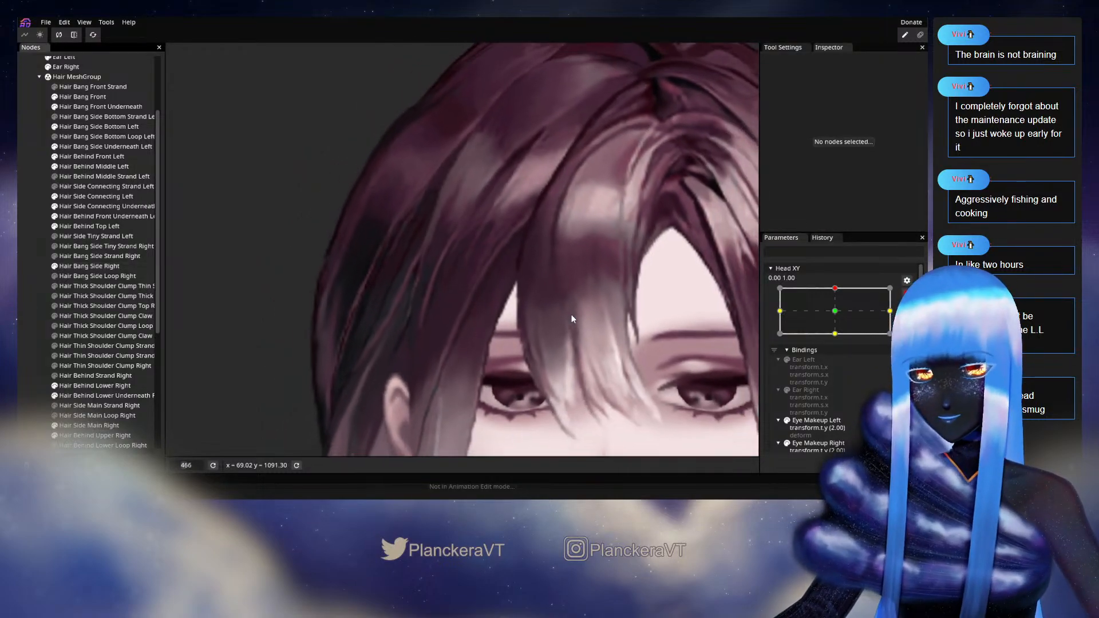
pyautogui.click(906, 293)
pyautogui.moveTo(848, 328)
pyautogui.mouseDown()
pyautogui.moveTo(841, 332)
pyautogui.moveTo(841, 316)
pyautogui.moveTo(841, 339)
pyautogui.moveTo(840, 315)
pyautogui.mouseUp()
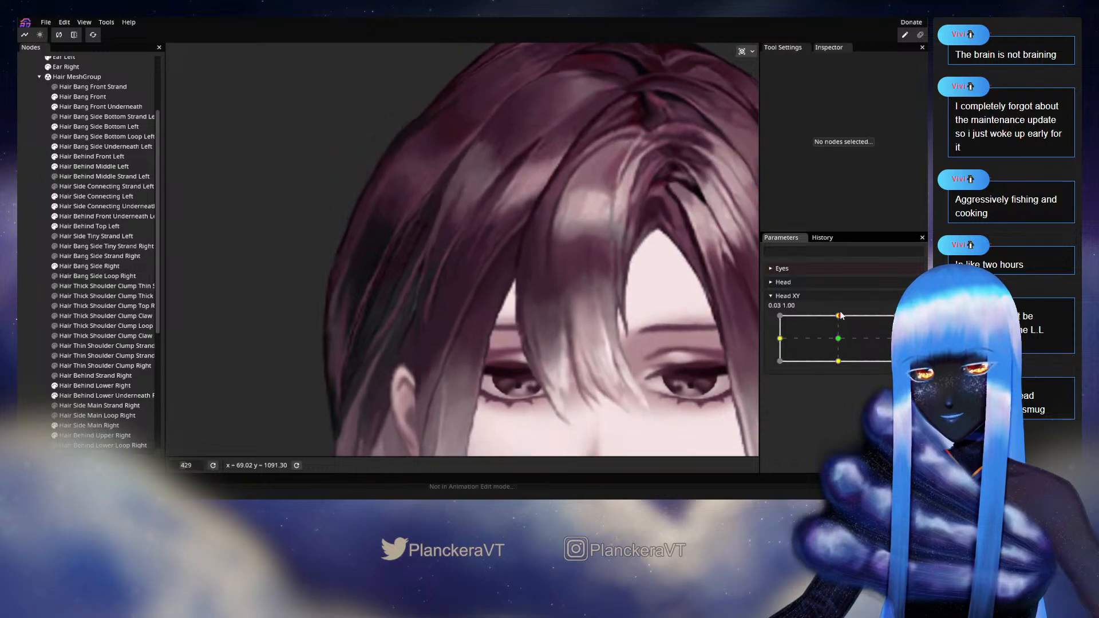
# Arm Head XY at 0.00, 1.00, select Hair Bang Side Right and nudge the vertices in the middle of its mesh
pyautogui.scroll(3, 476, 310)
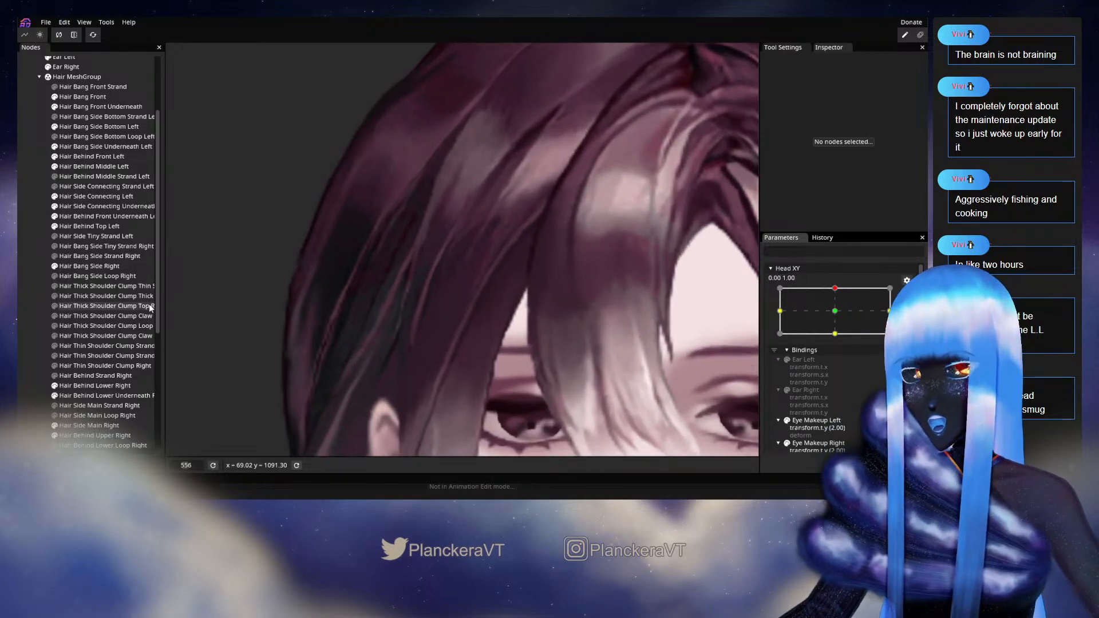
pyautogui.click(96, 267)
pyautogui.scroll(2, 511, 288)
pyautogui.click(493, 258)
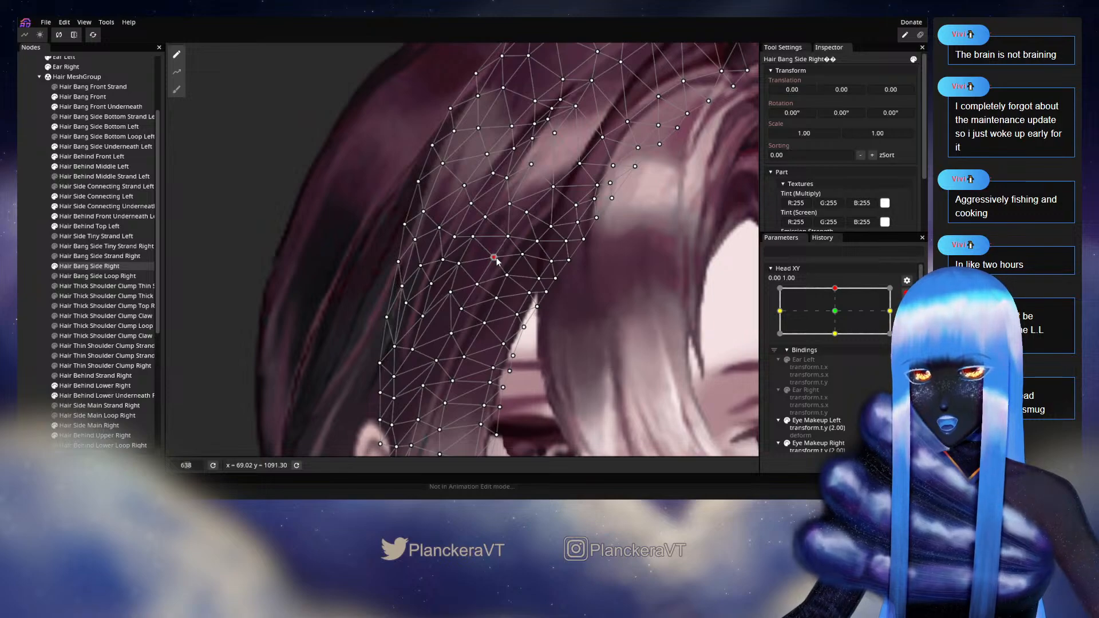
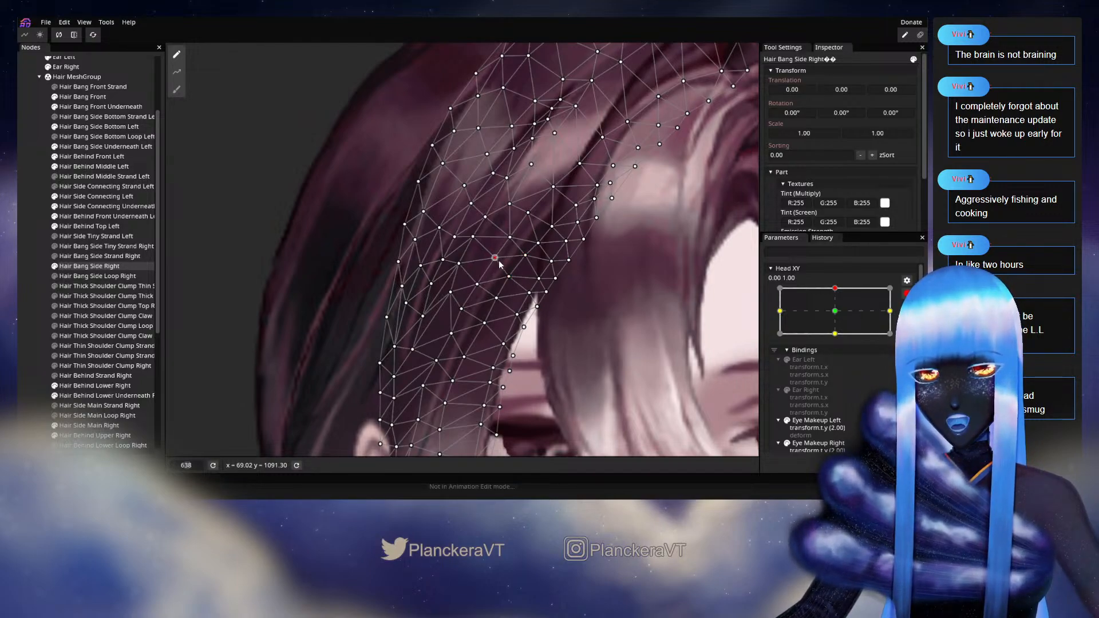
pyautogui.scroll(-1, 498, 265)
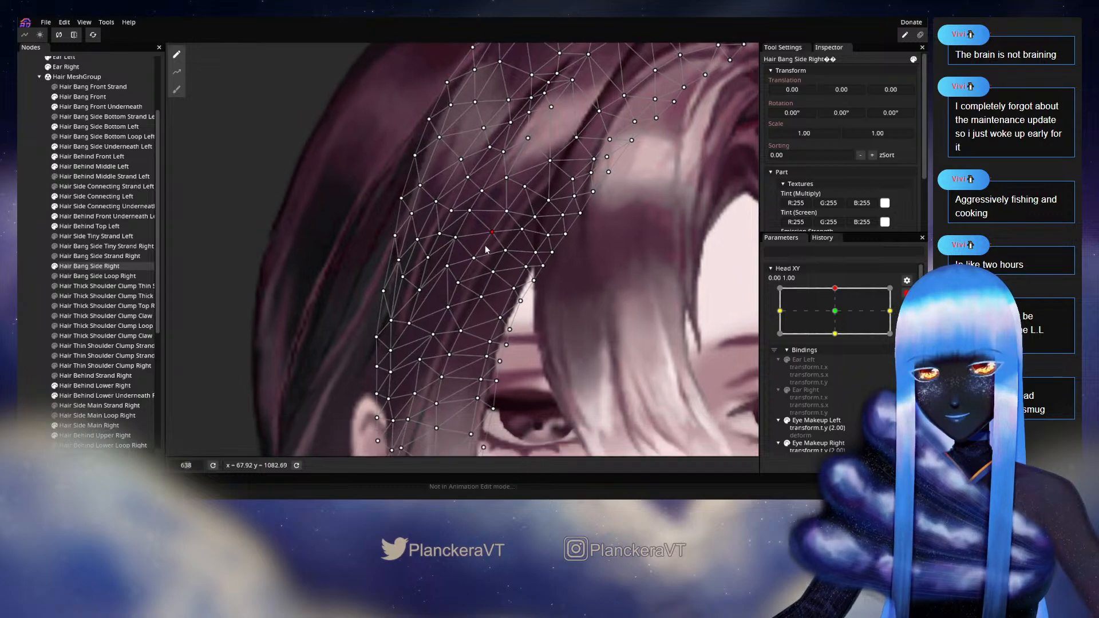
pyautogui.moveTo(479, 259); pyautogui.dragTo(480, 258)
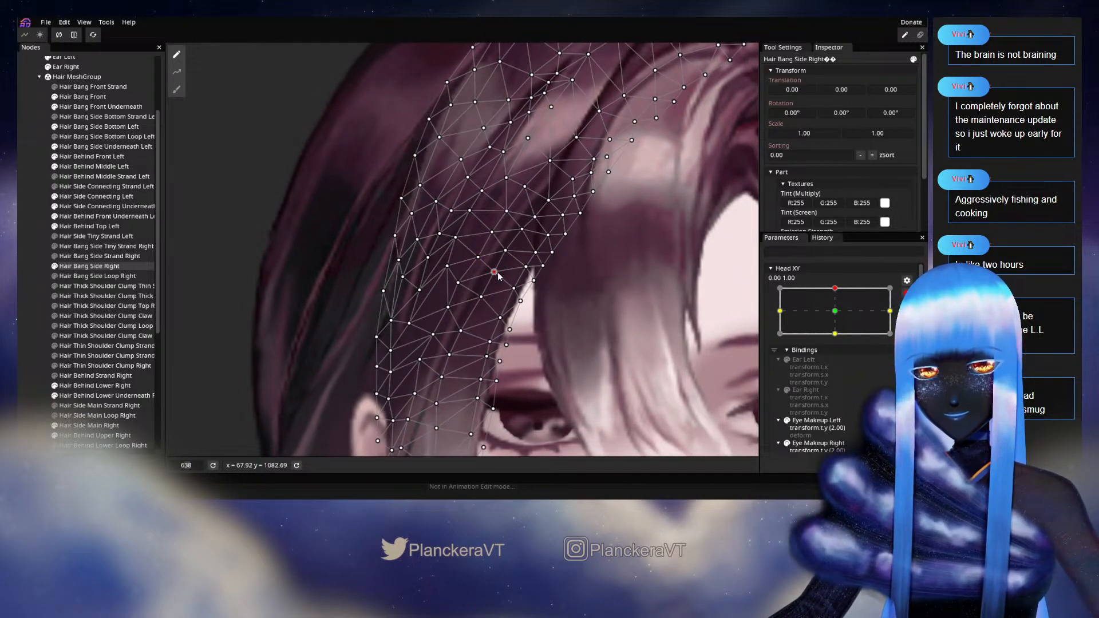
# Adjust the Hair Bang Side Right vertices just above the outer eye corner and deselect the part
pyautogui.scroll(-1, 497, 276)
pyautogui.click(476, 261)
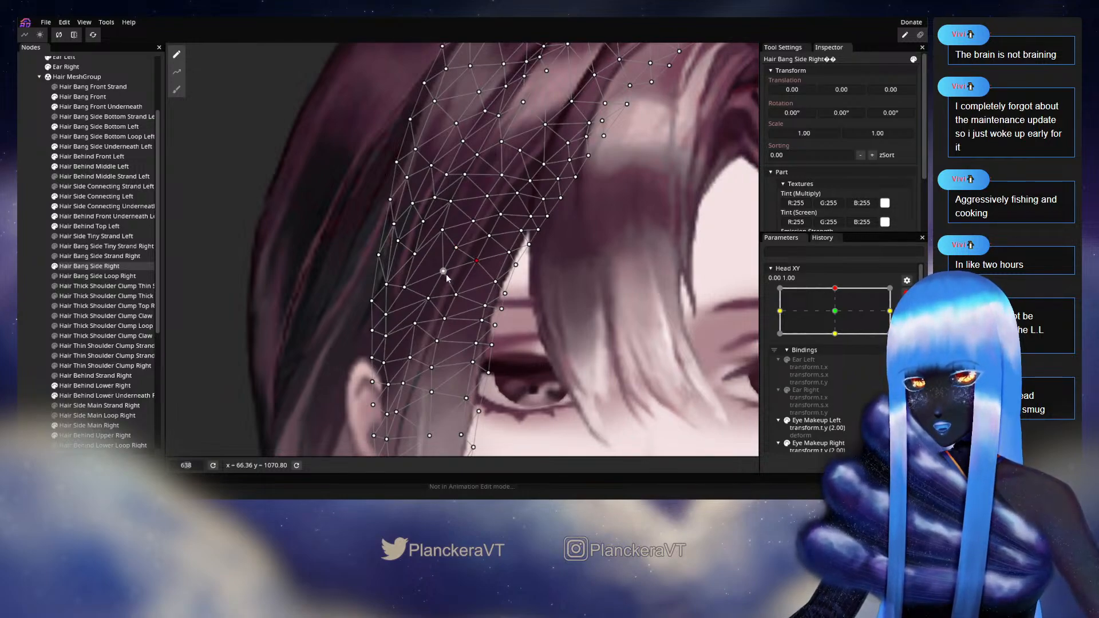
pyautogui.moveTo(450, 278); pyautogui.dragTo(451, 279)
pyautogui.click(456, 296)
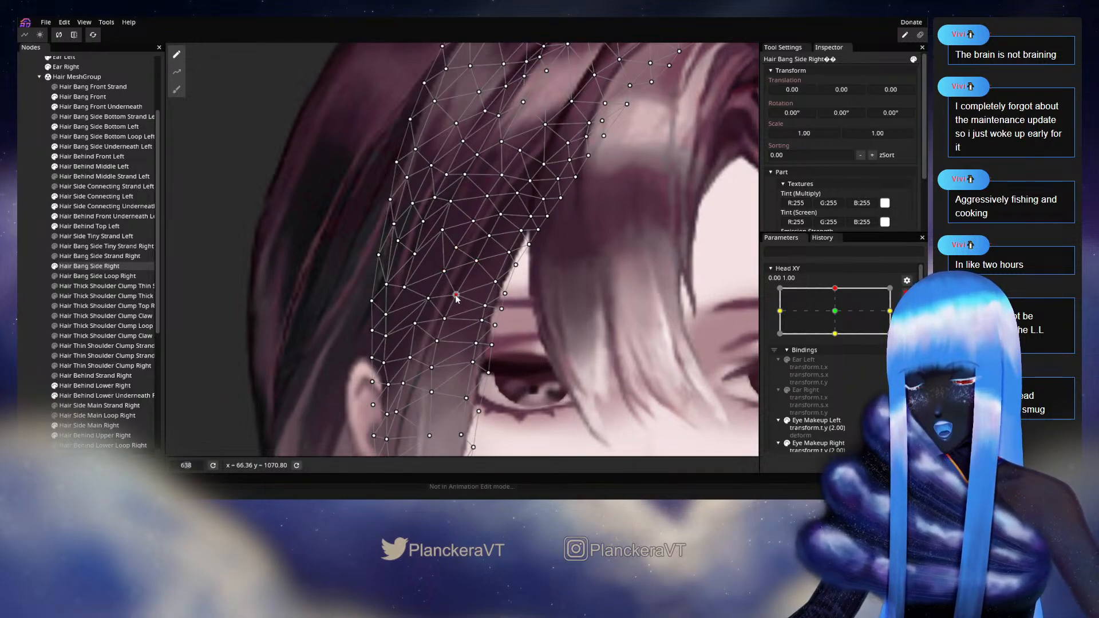
pyautogui.click(33, 280)
# Disarm Head XY and move it around 0.03, 1.00 to review how the right side bang deforms
pyautogui.scroll(-4, 515, 301)
pyautogui.scroll(-3, 518, 298)
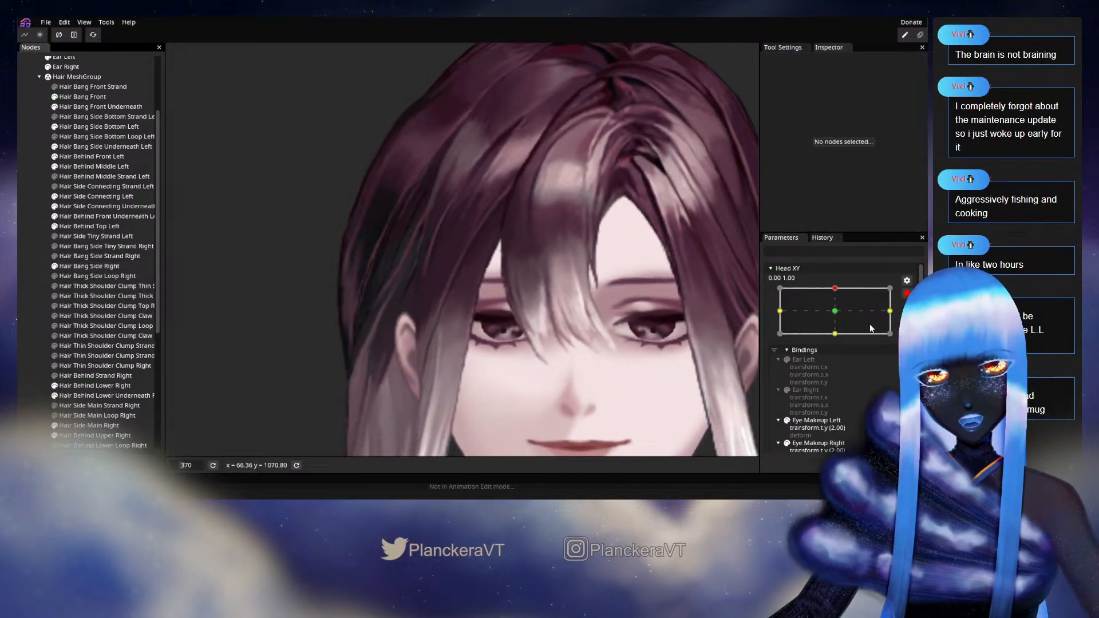
pyautogui.click(906, 293)
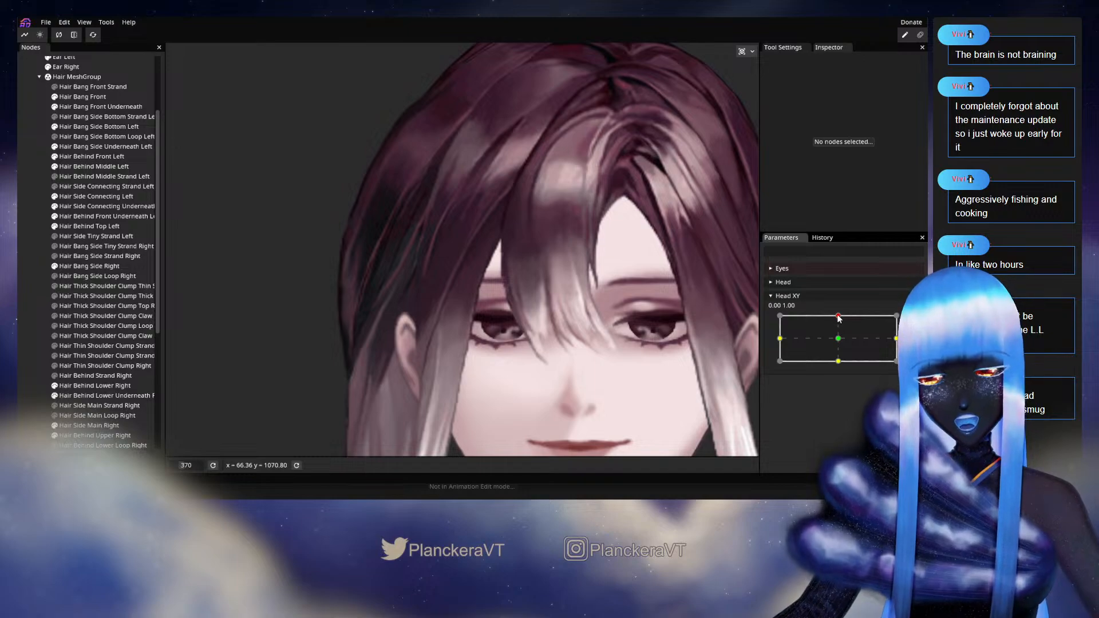
pyautogui.moveTo(838, 316)
pyautogui.mouseDown()
pyautogui.moveTo(839, 340)
pyautogui.moveTo(836, 317)
pyautogui.mouseUp()
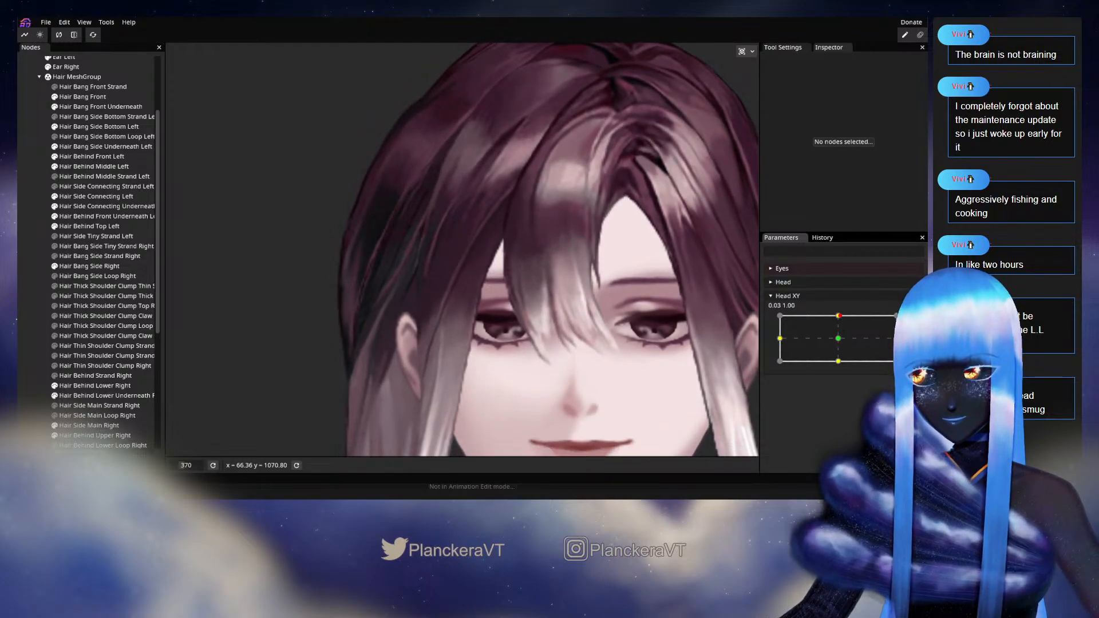
# Arm Head XY at 0.00, 1.00, reselect Hair Bang Side Right and reposition the vertices near its inner edge beside the front bang
pyautogui.scroll(3, 451, 343)
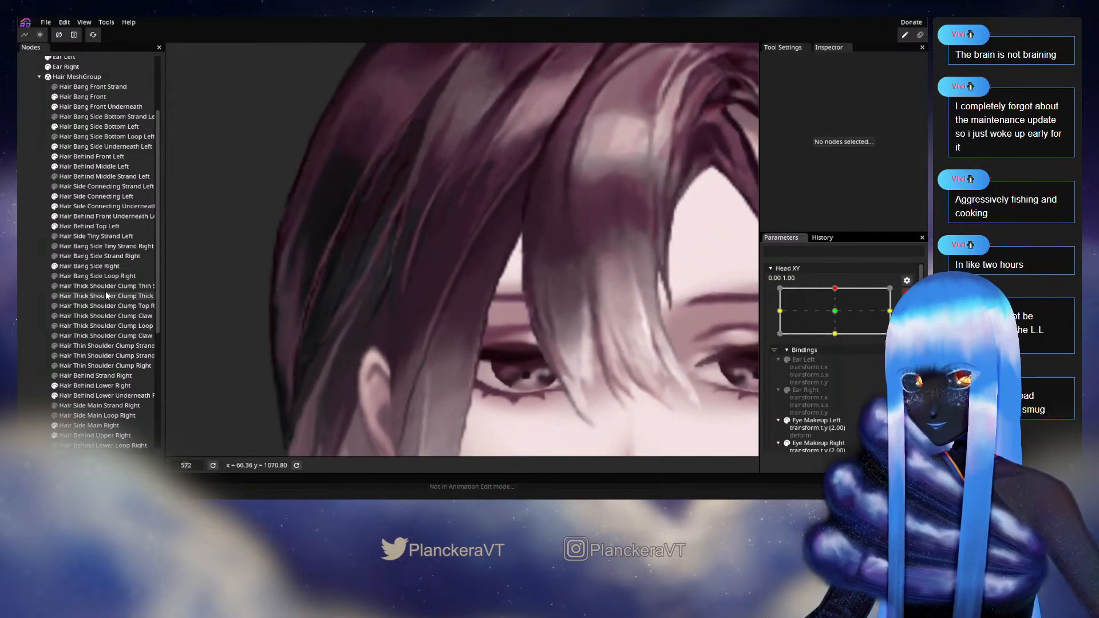
pyautogui.click(88, 267)
pyautogui.scroll(2, 526, 266)
pyautogui.scroll(1, 525, 271)
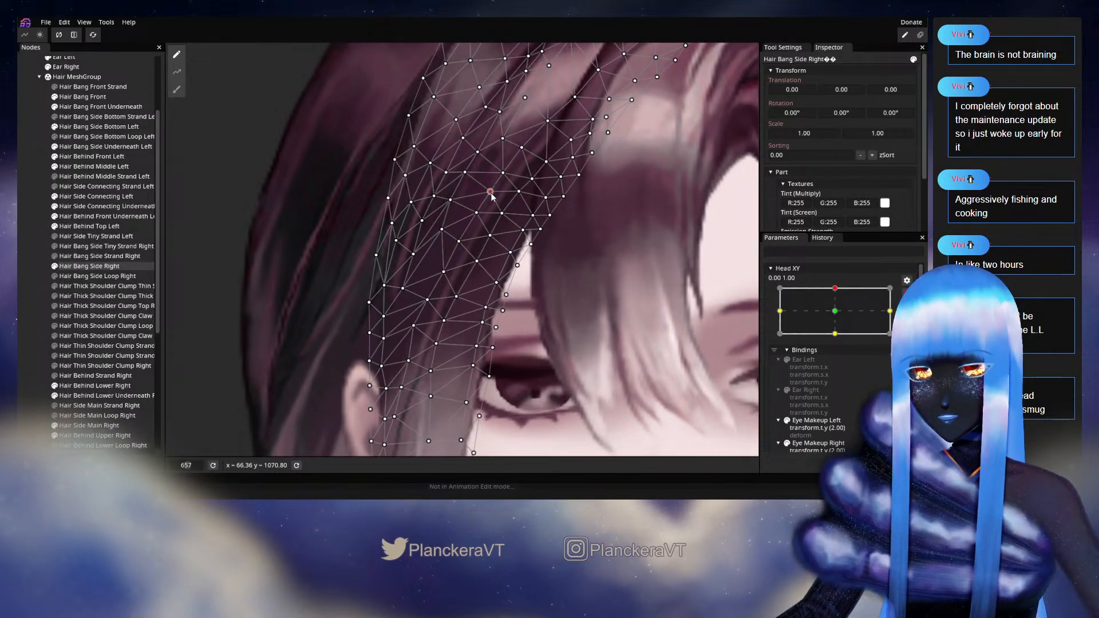
pyautogui.moveTo(507, 214); pyautogui.dragTo(481, 236)
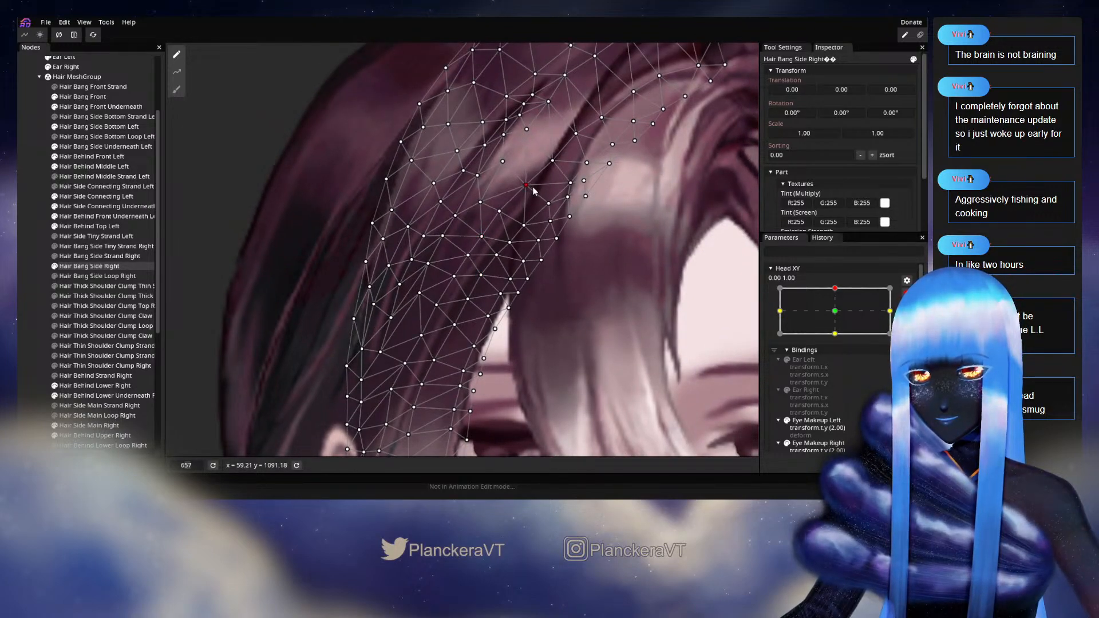
pyautogui.click(548, 203)
pyautogui.moveTo(529, 228); pyautogui.dragTo(530, 226)
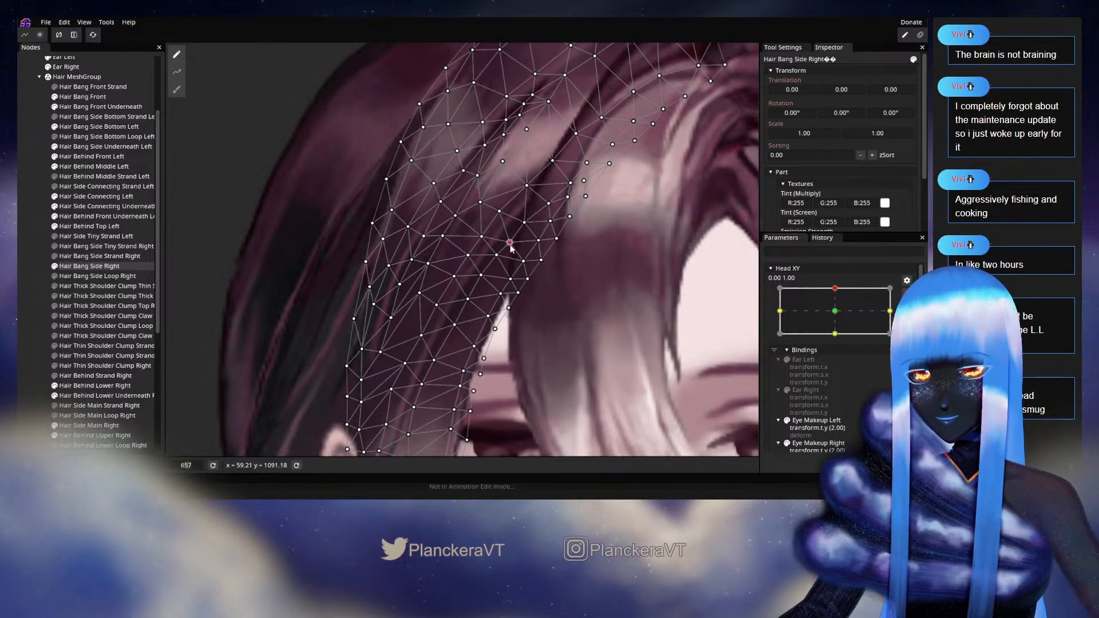
pyautogui.moveTo(499, 215); pyautogui.dragTo(498, 213)
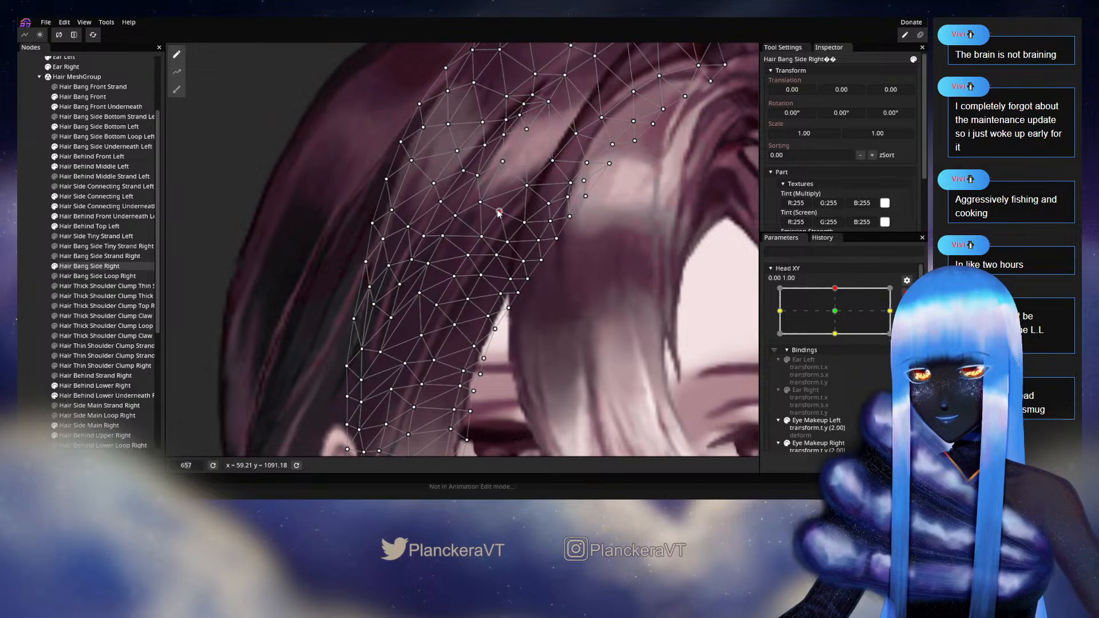
# Fine-tune the neighbouring interior vertices of Hair Bang Side Right to even out the mesh beside the front bang
pyautogui.click(525, 221)
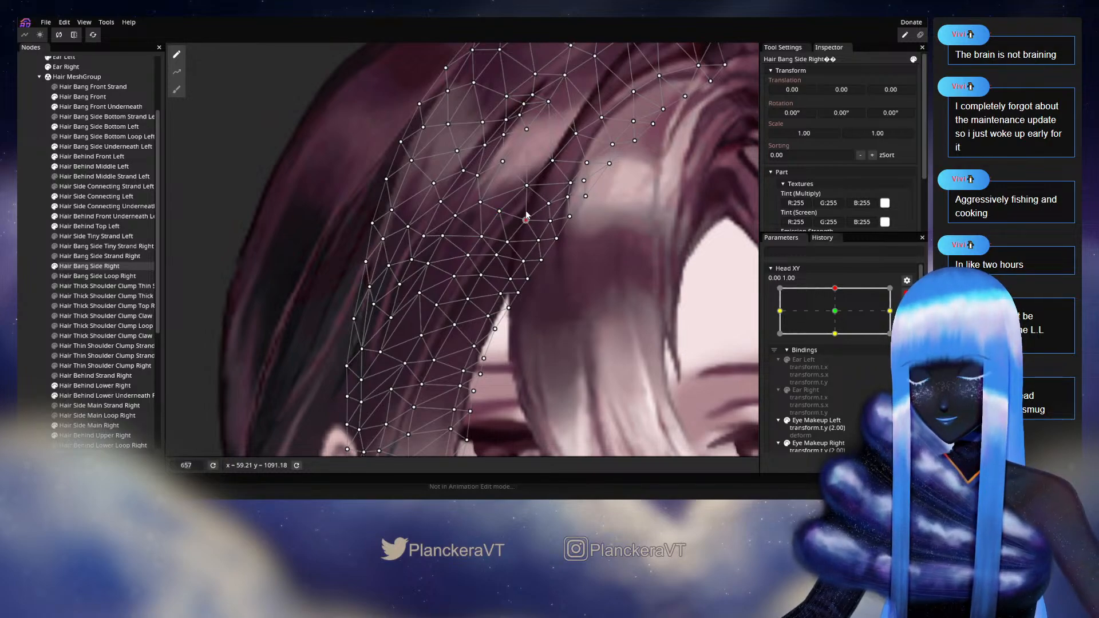
pyautogui.click(509, 240)
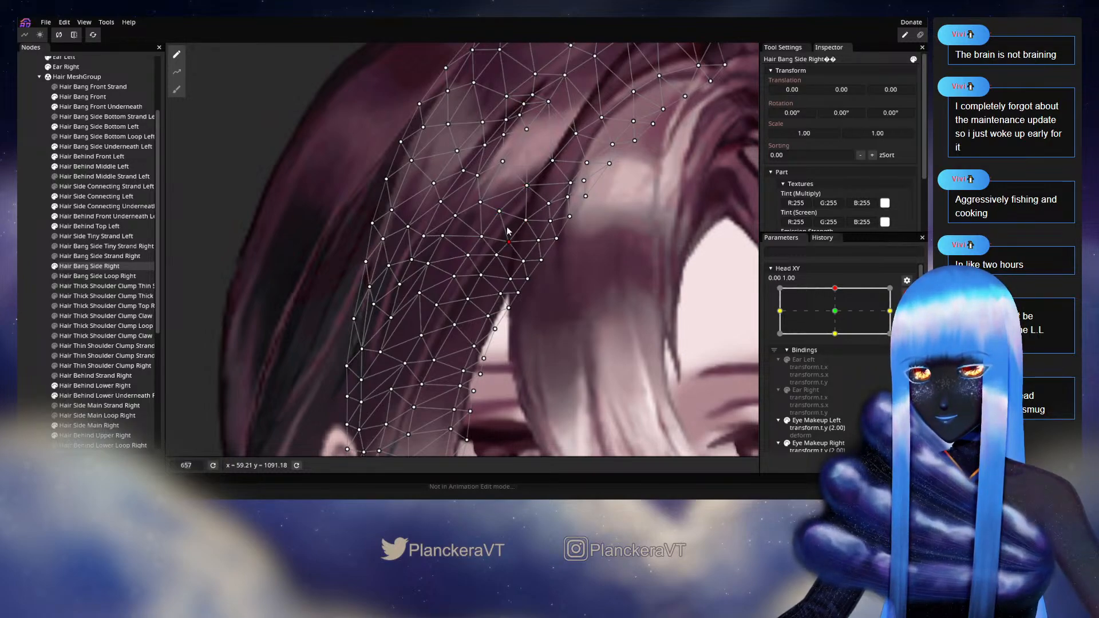
pyautogui.click(499, 210)
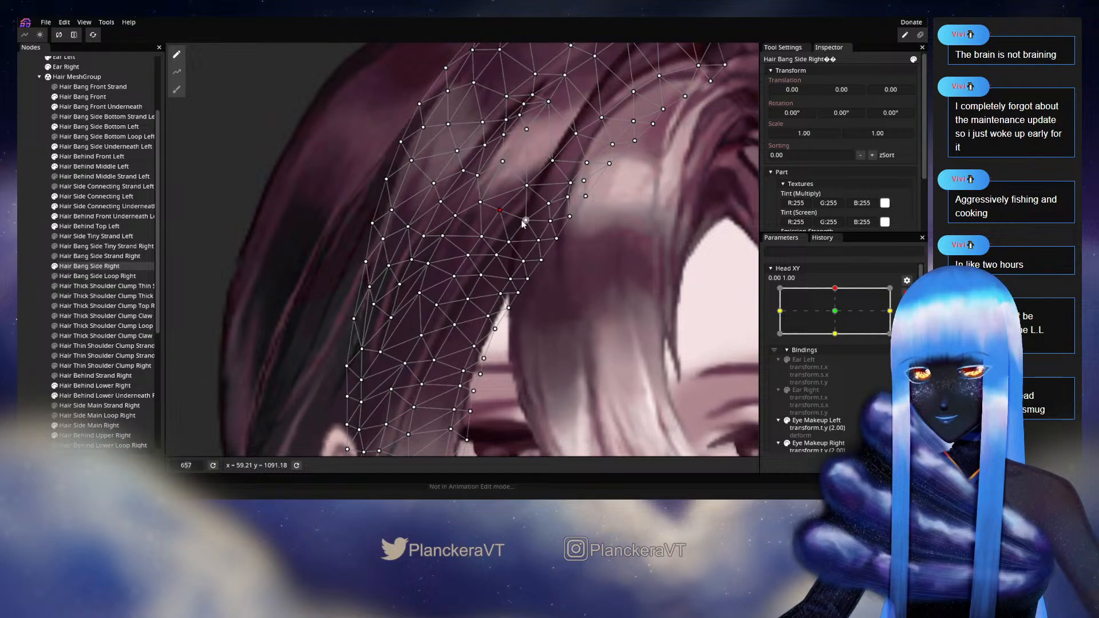
pyautogui.click(526, 219)
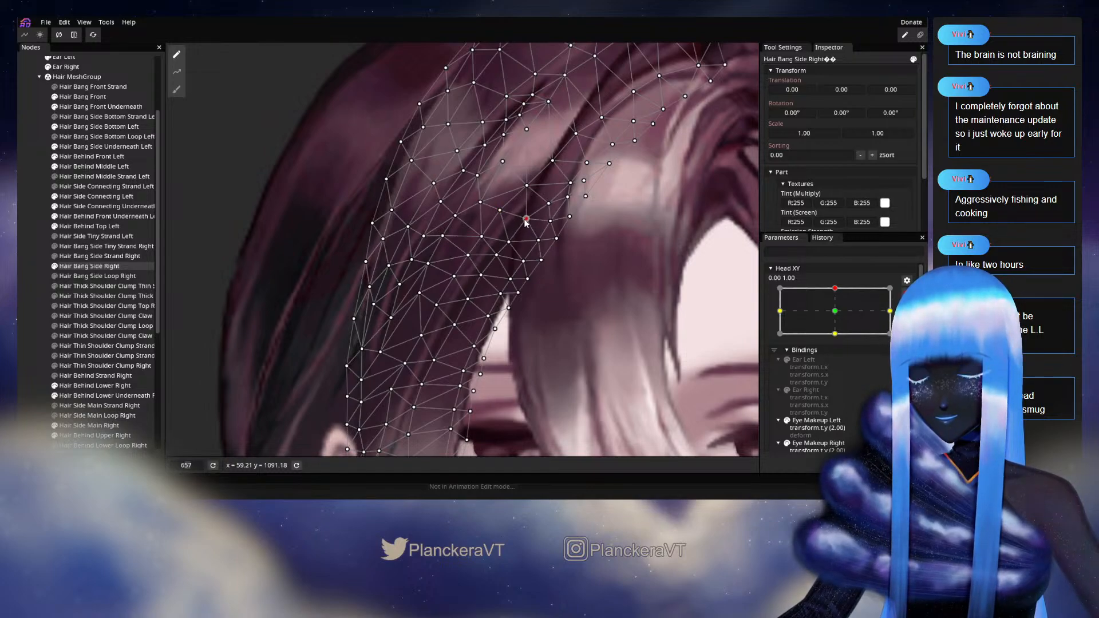
pyautogui.click(495, 259)
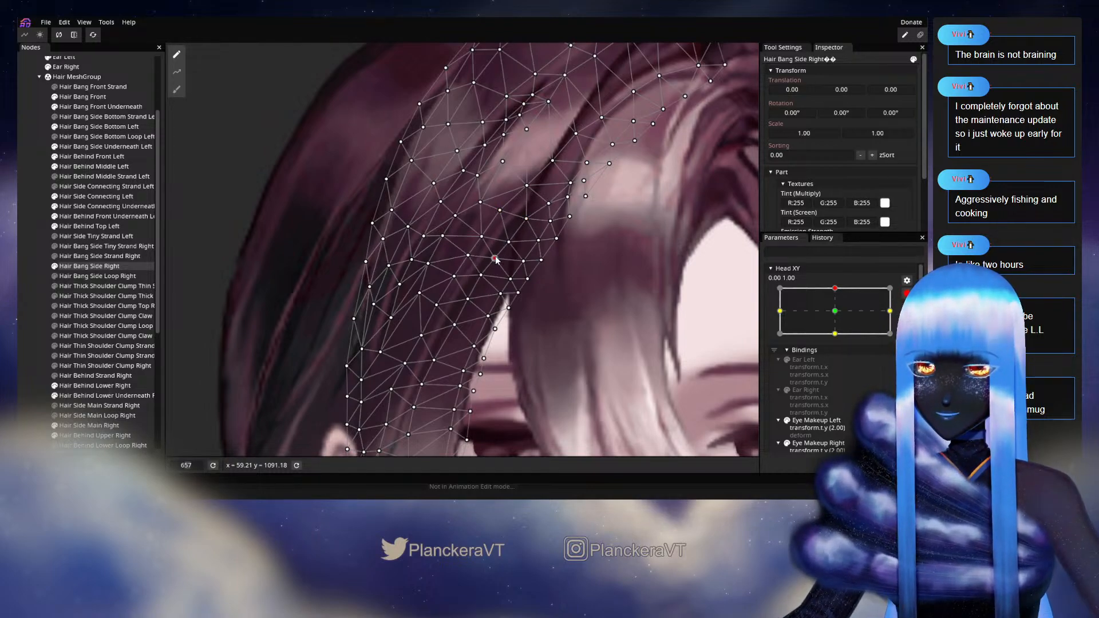
pyautogui.click(510, 240)
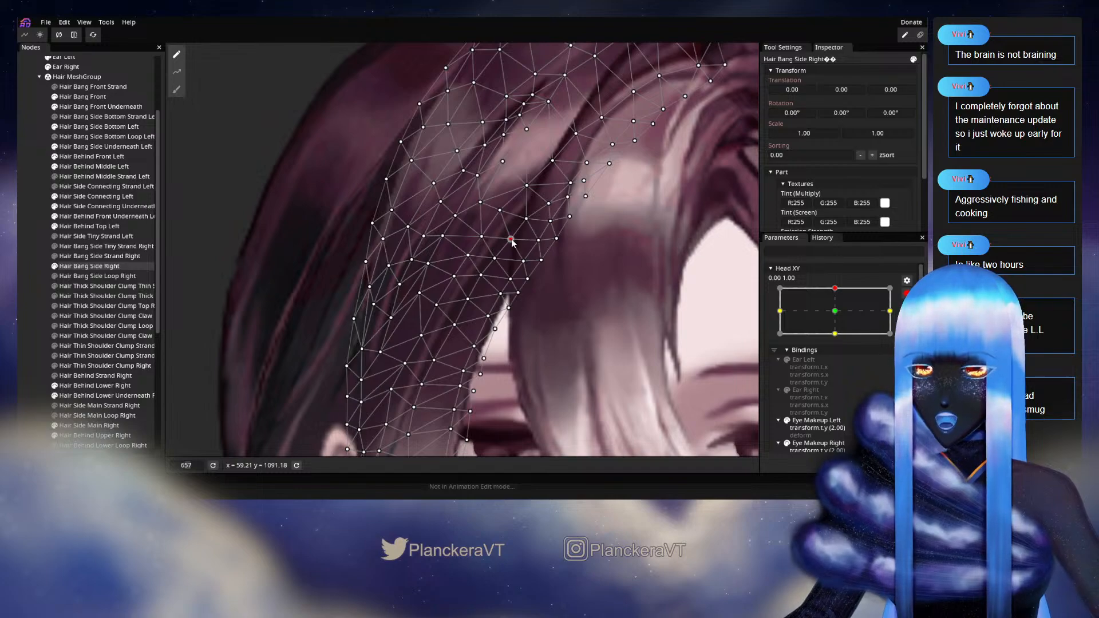
pyautogui.click(494, 257)
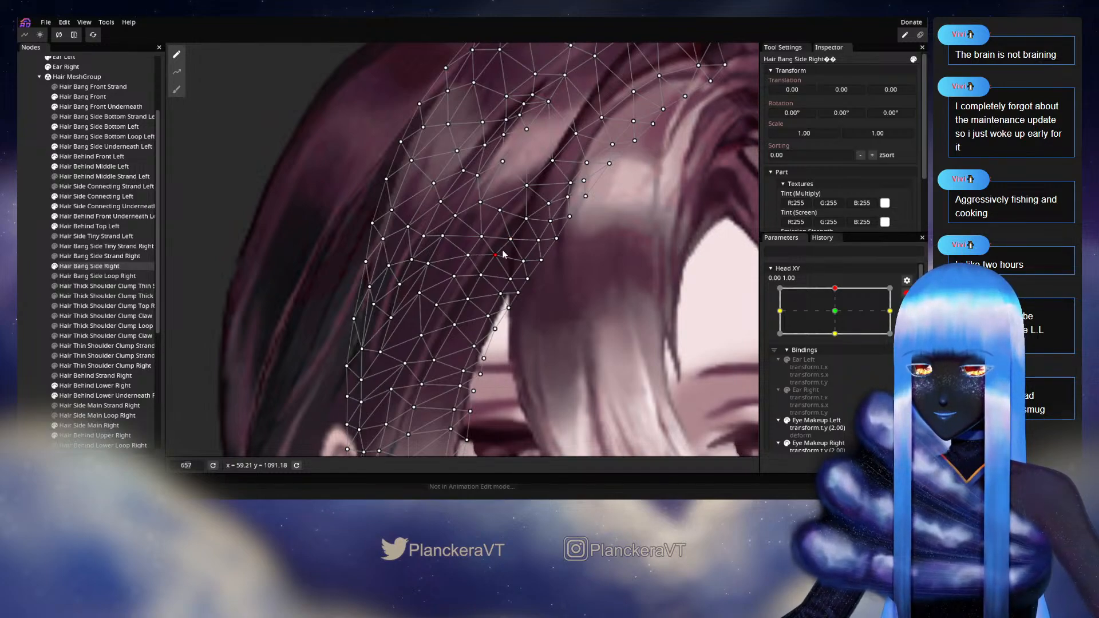
pyautogui.moveTo(482, 236); pyautogui.dragTo(475, 253)
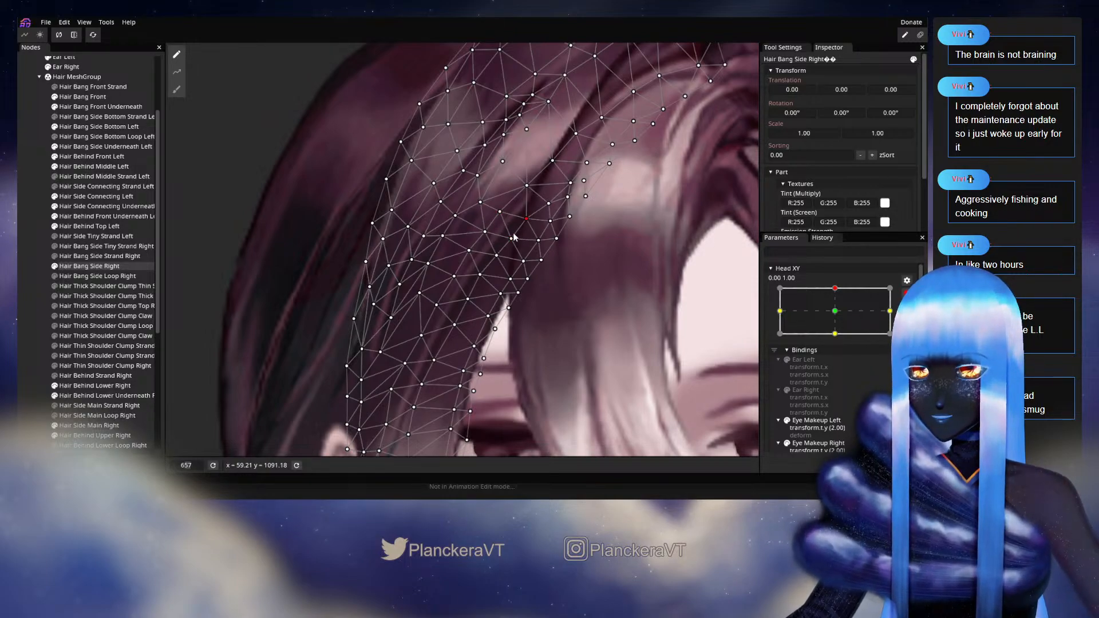
# Reposition the Hair Bang Side Right vertices at brow height, where the strand separates from the front bang
pyautogui.moveTo(500, 271); pyautogui.dragTo(514, 239)
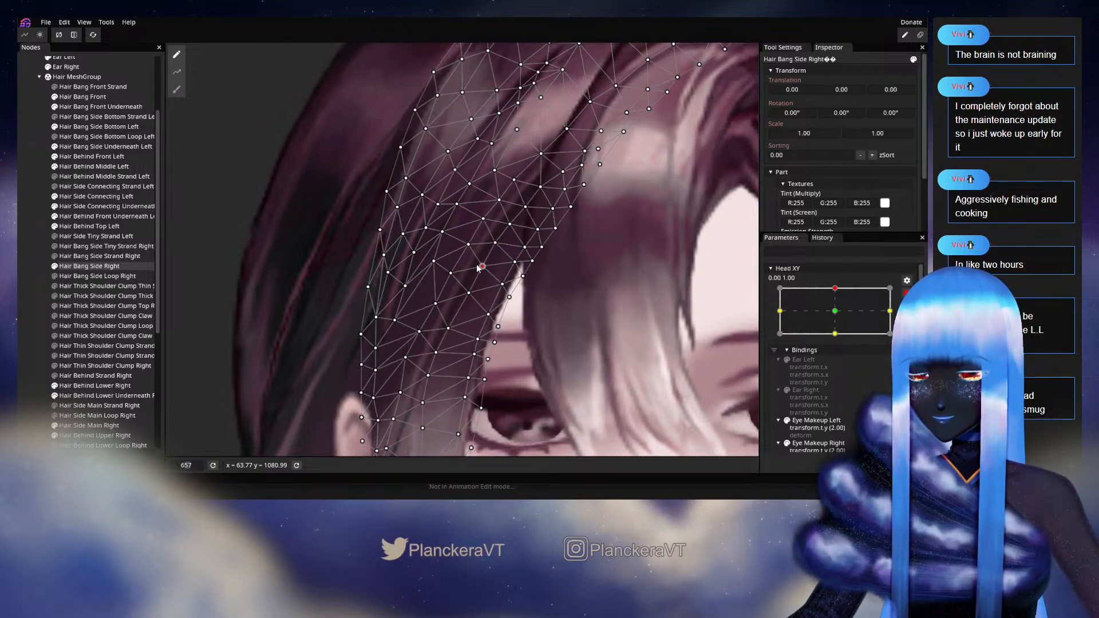
pyautogui.moveTo(451, 273); pyautogui.dragTo(451, 269)
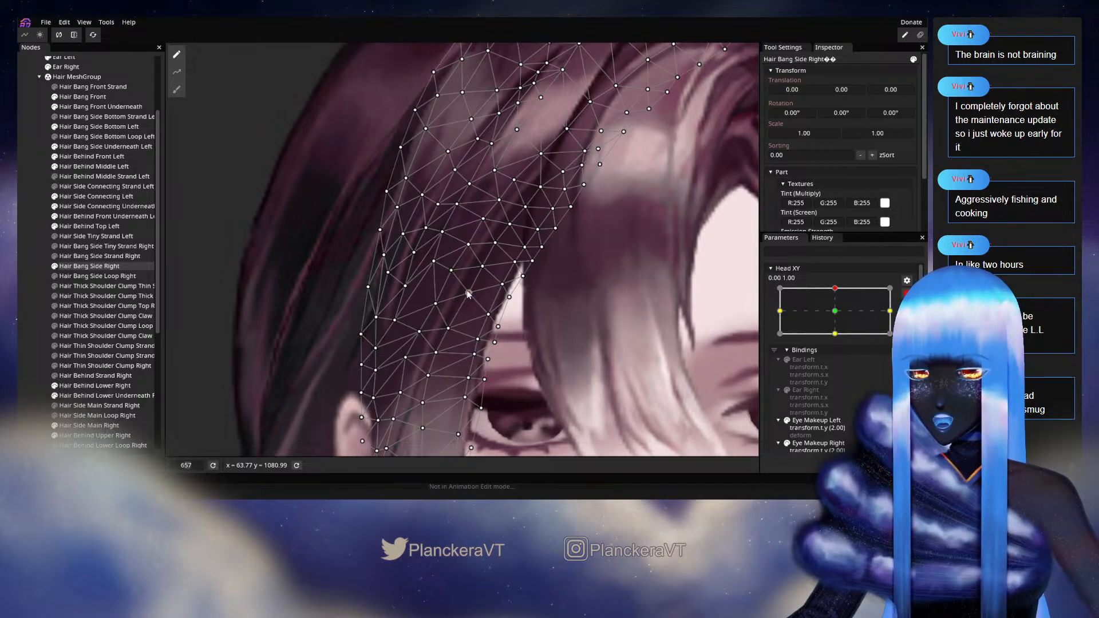
pyautogui.click(468, 293)
pyautogui.moveTo(470, 298); pyautogui.dragTo(474, 246)
pyautogui.click(451, 276)
# Adjust the lower Hair Bang Side Right vertices between the ear and the eye, leaving the part deselected
pyautogui.moveTo(452, 323); pyautogui.dragTo(425, 293)
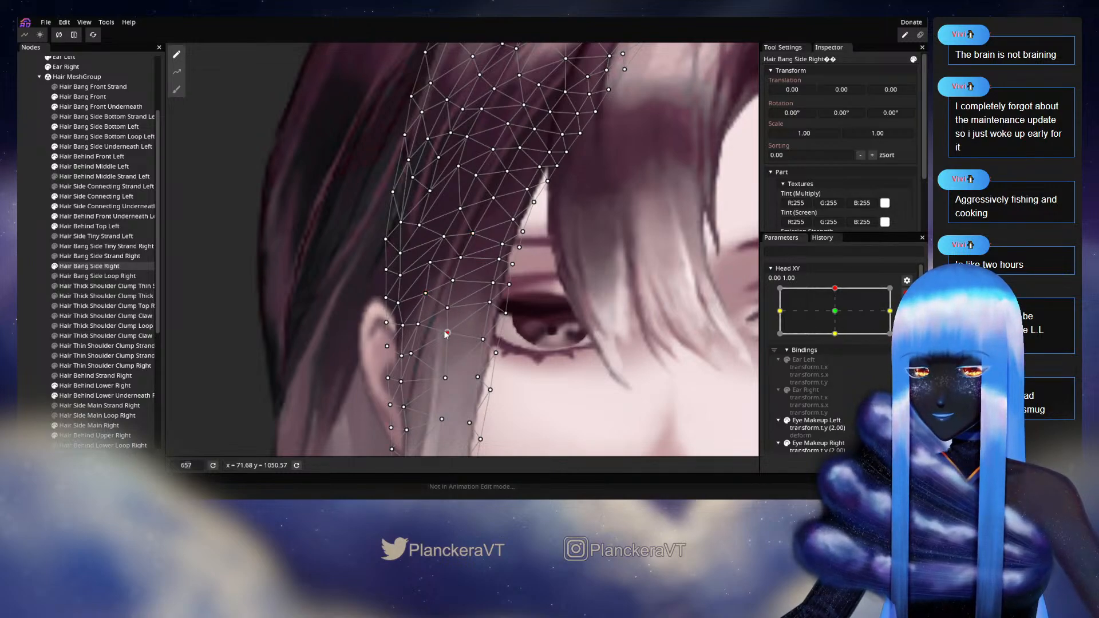
pyautogui.click(419, 325)
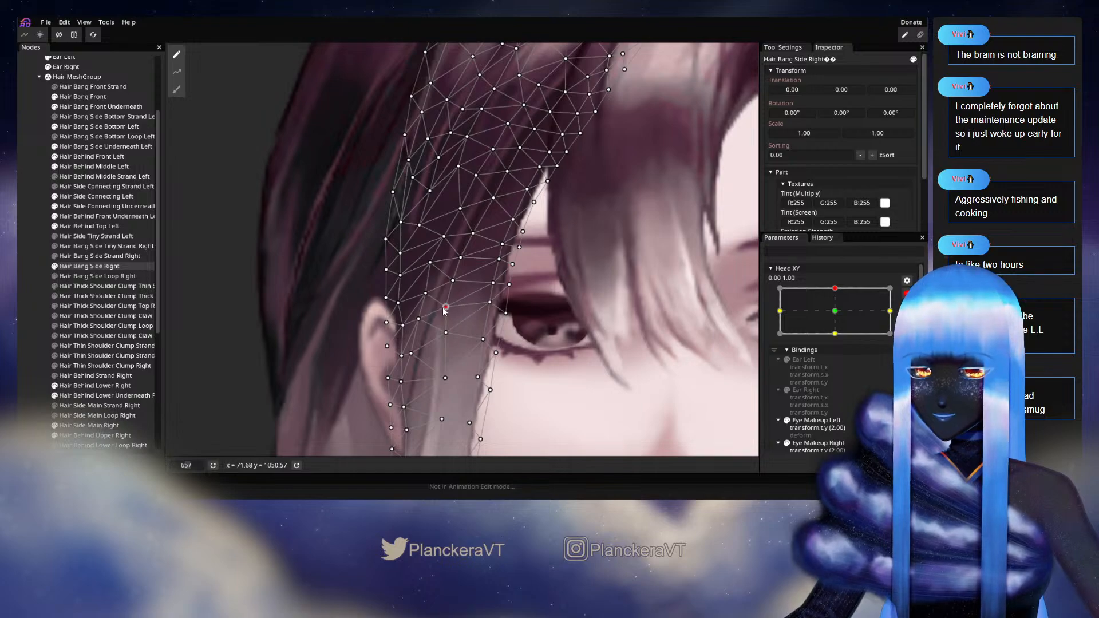
pyautogui.click(426, 294)
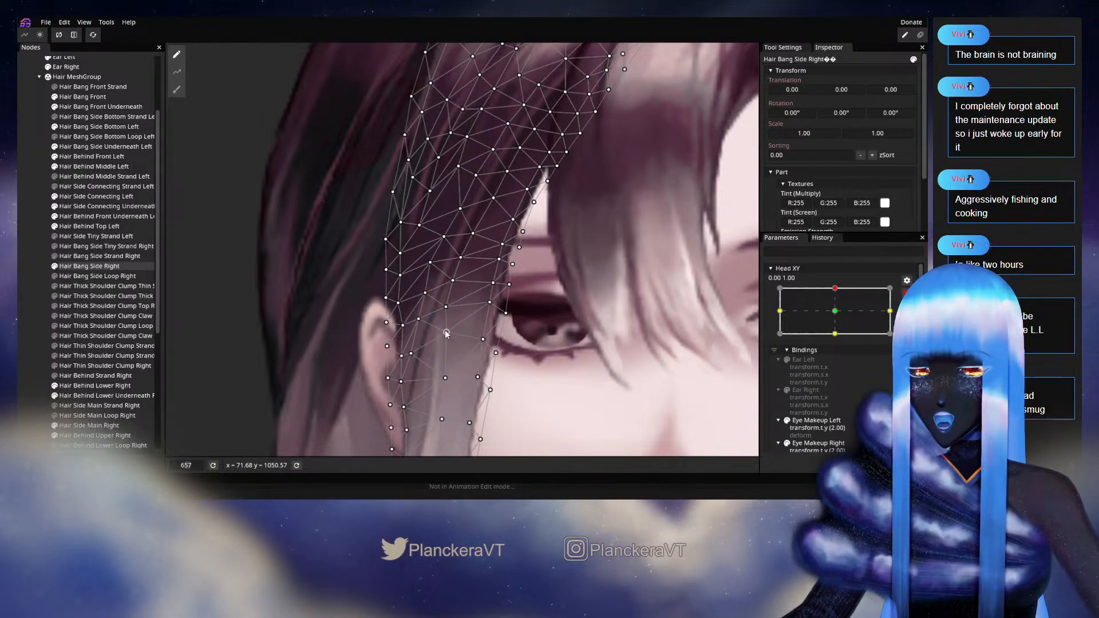
pyautogui.click(420, 320)
pyautogui.moveTo(425, 325); pyautogui.dragTo(426, 326)
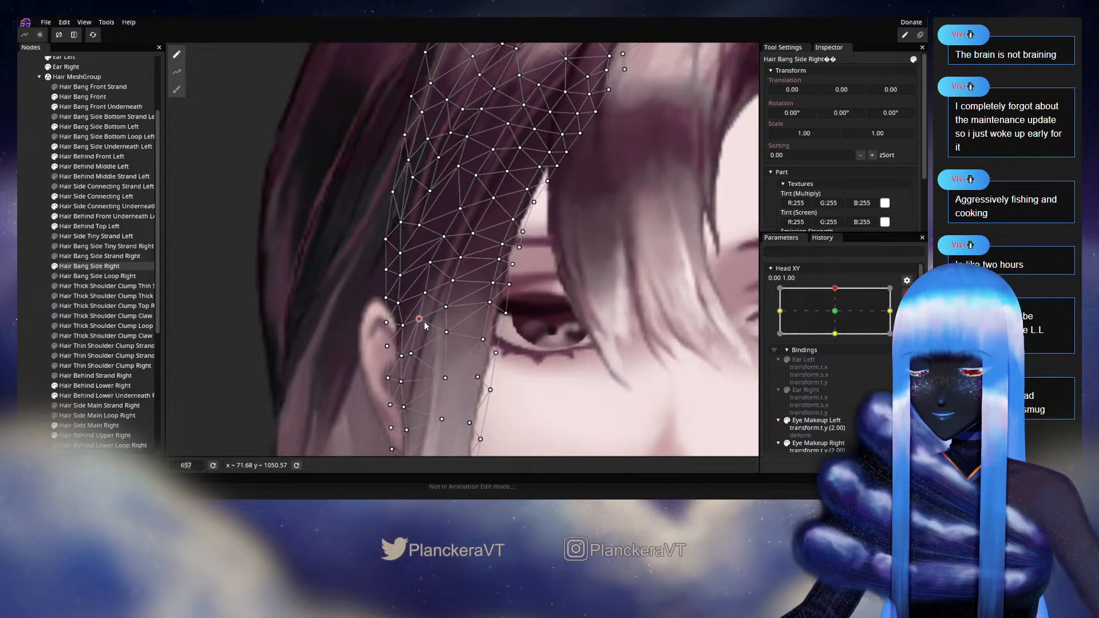
pyautogui.click(443, 309)
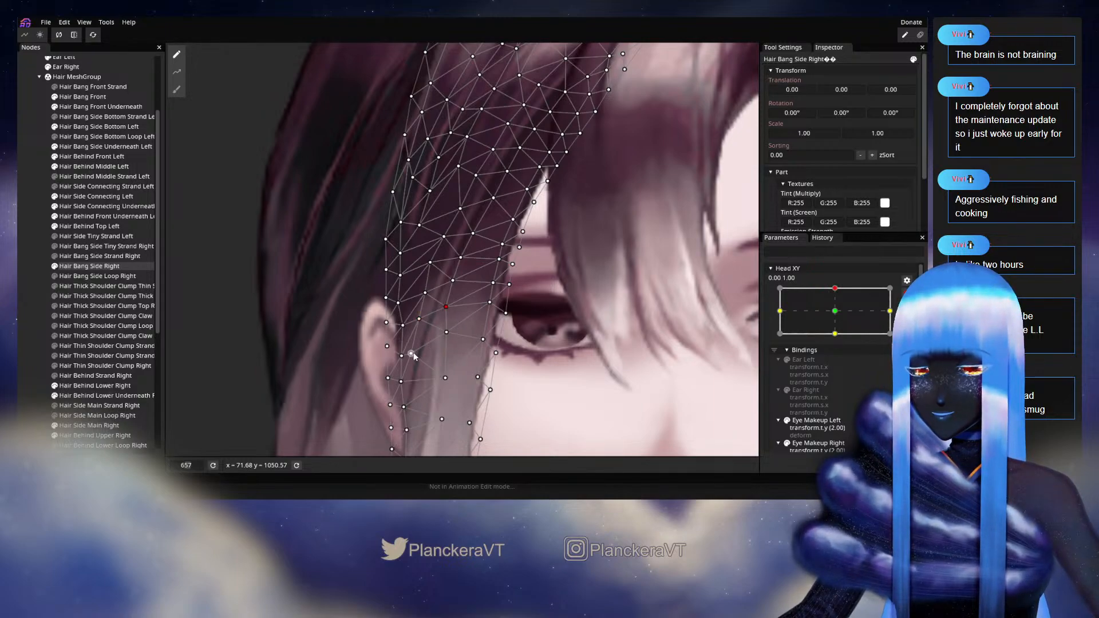
pyautogui.moveTo(426, 356); pyautogui.dragTo(425, 355)
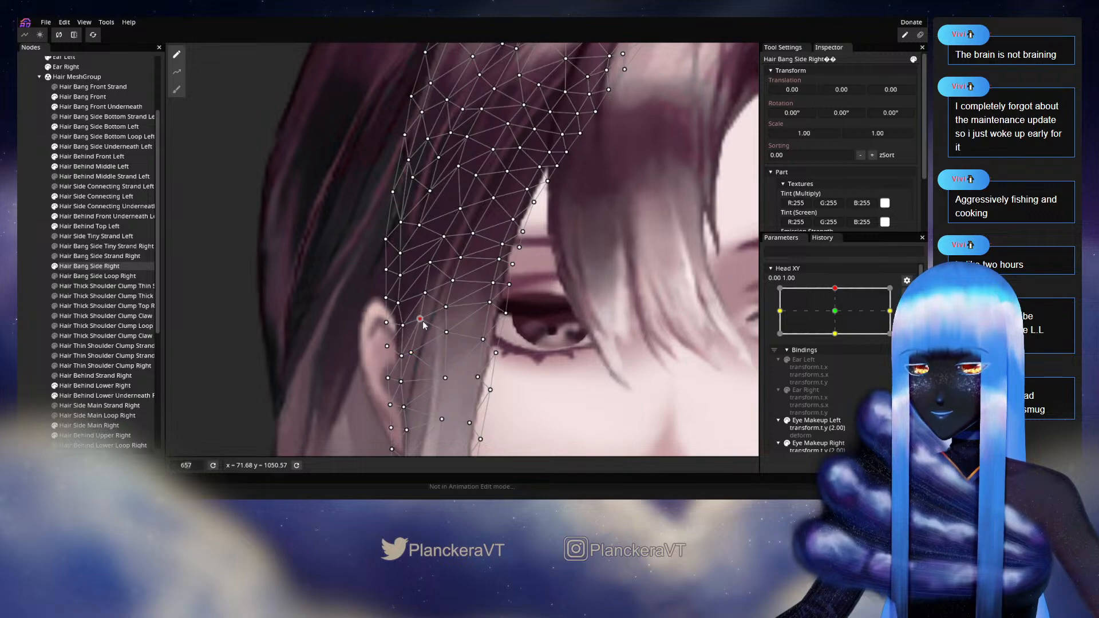
pyautogui.click(444, 307)
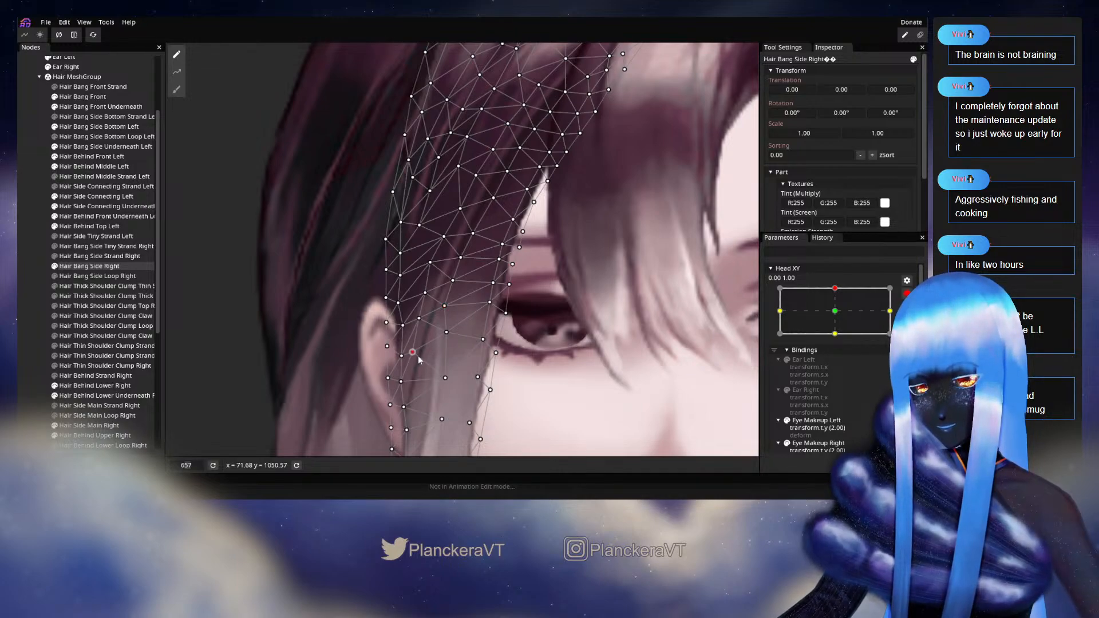
pyautogui.click(25, 336)
# Disarm Head XY and move it through 0.07, 0.56 to review the whole head of hair in motion
pyautogui.scroll(-3, 555, 327)
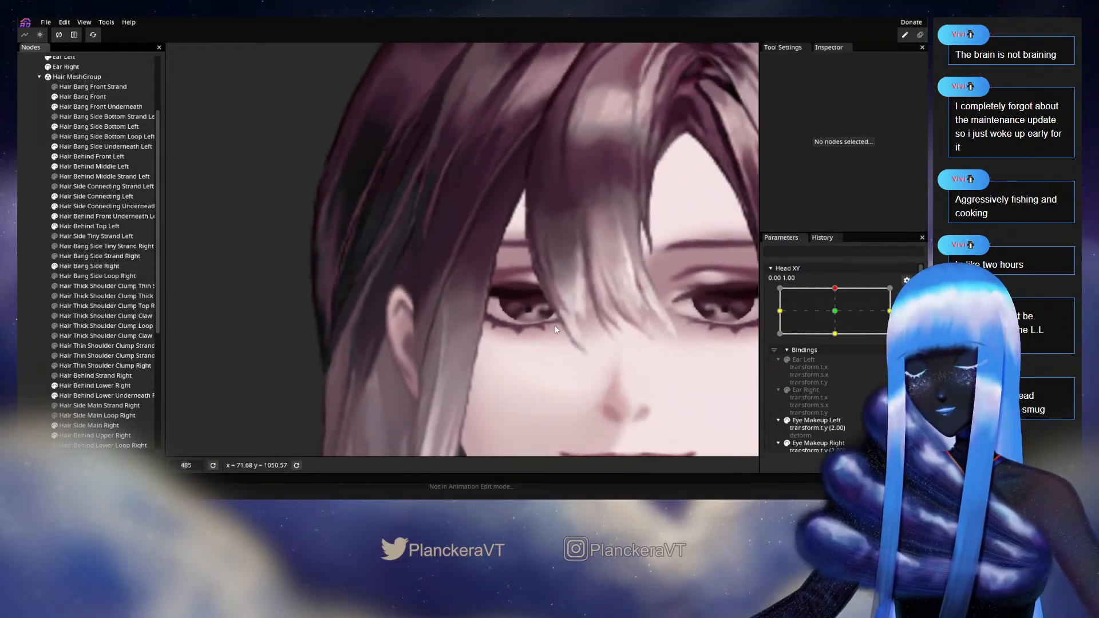
pyautogui.scroll(-3, 554, 329)
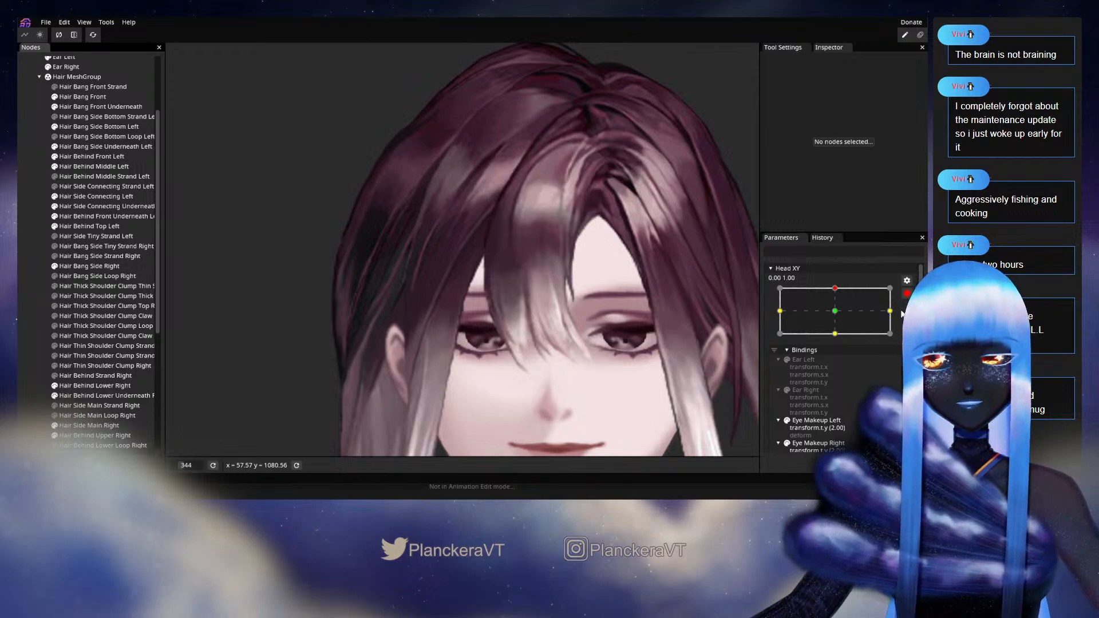
pyautogui.click(907, 293)
pyautogui.moveTo(838, 319)
pyautogui.mouseDown()
pyautogui.moveTo(838, 341)
pyautogui.moveTo(843, 315)
pyautogui.mouseUp()
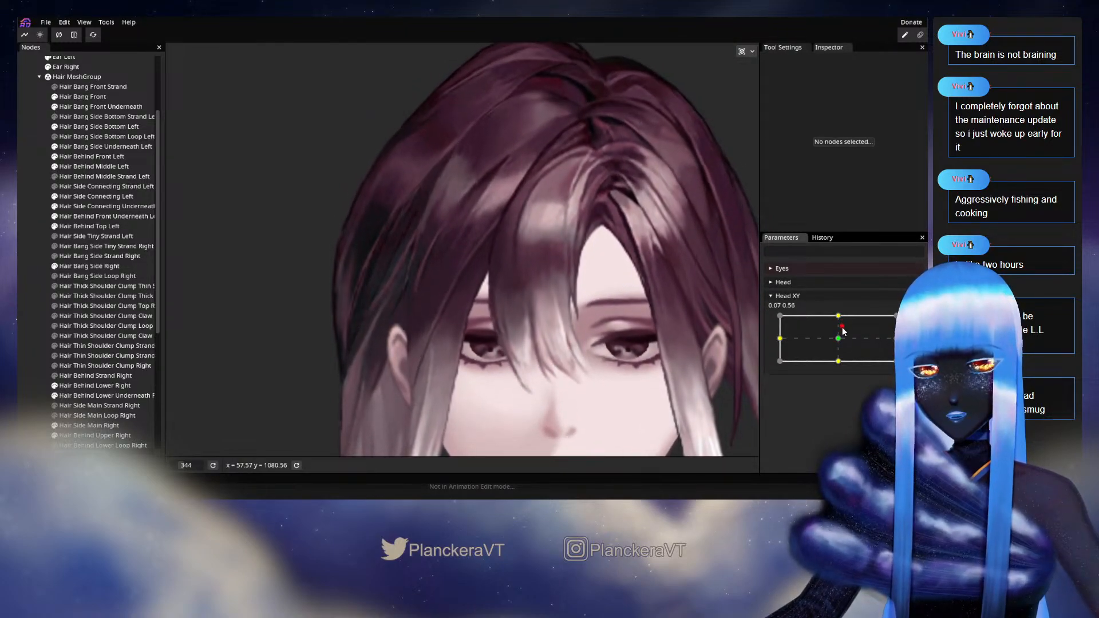
# Arm Head XY at 0.00, 1.00 and adjust the Hair Bang Side Right edge vertices where the strand meets the front bang
pyautogui.click(913, 323)
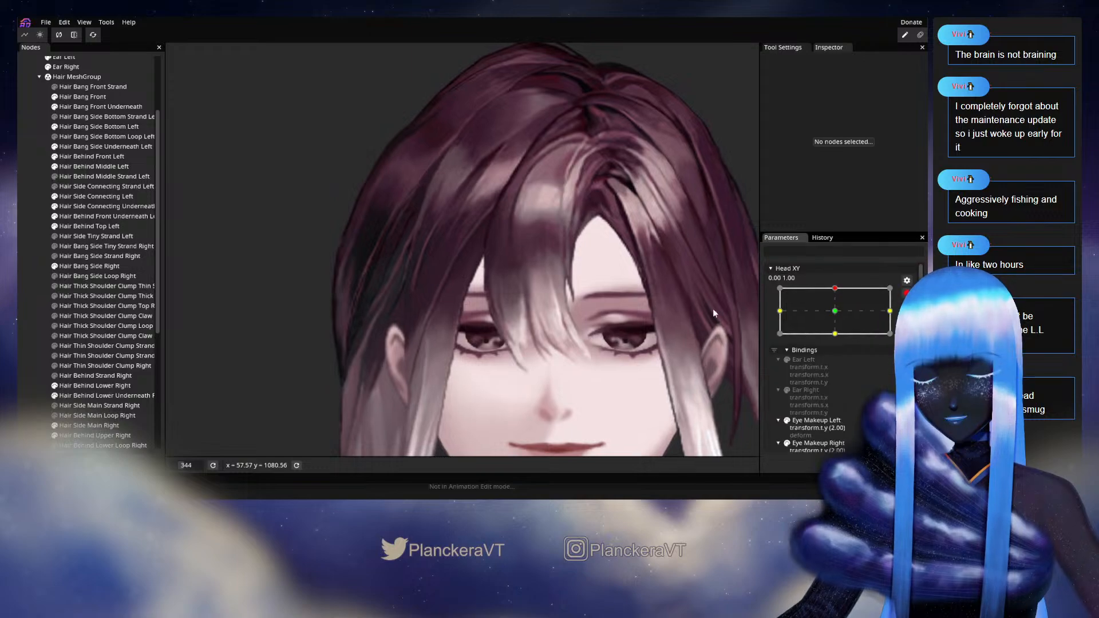
pyautogui.scroll(10, 488, 324)
pyautogui.moveTo(488, 324); pyautogui.dragTo(485, 299)
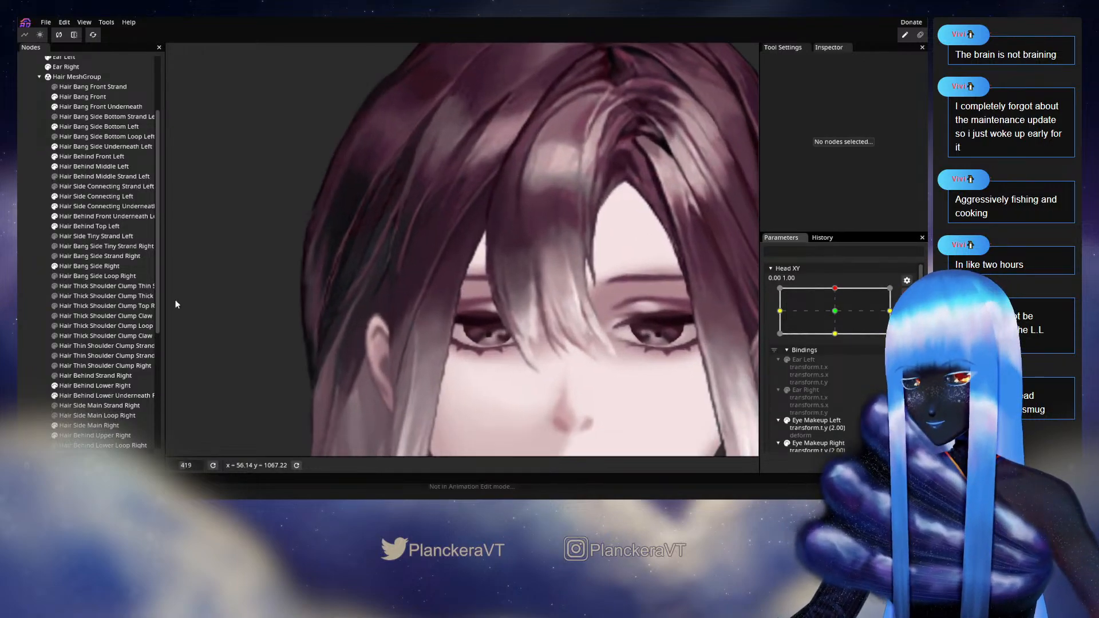
pyautogui.click(96, 267)
pyautogui.scroll(10, 464, 298)
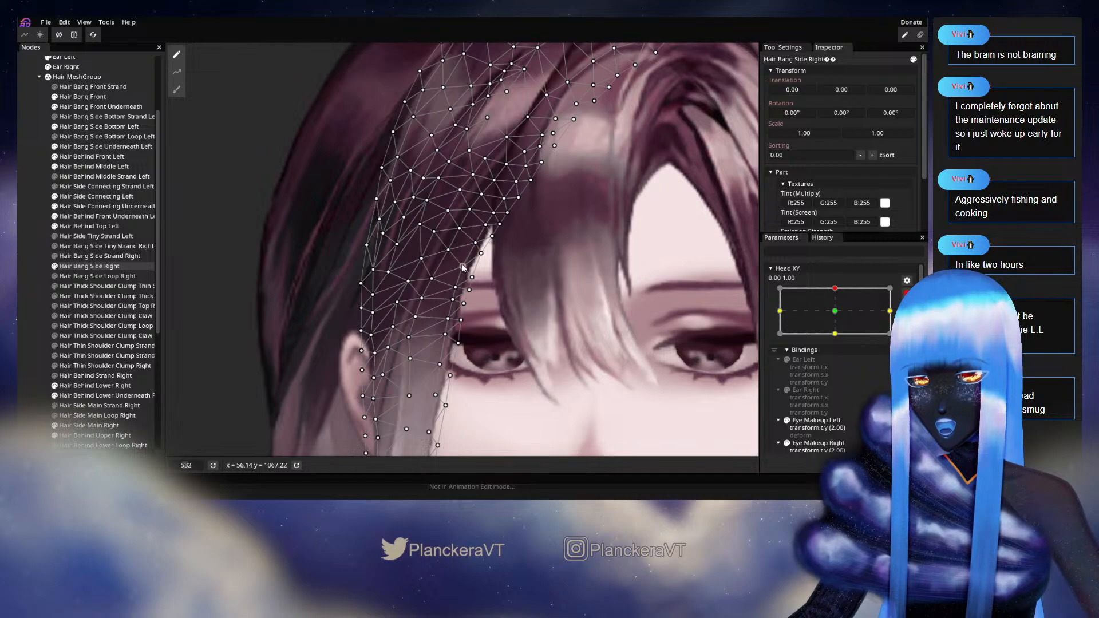
pyautogui.moveTo(474, 245); pyautogui.dragTo(481, 255)
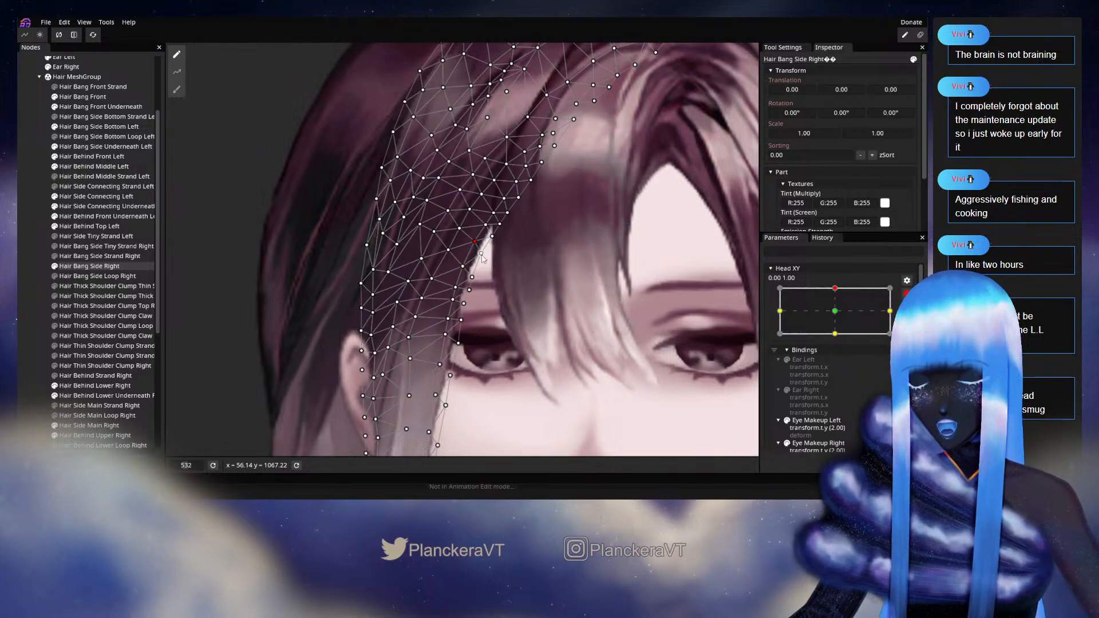
pyautogui.click(485, 225)
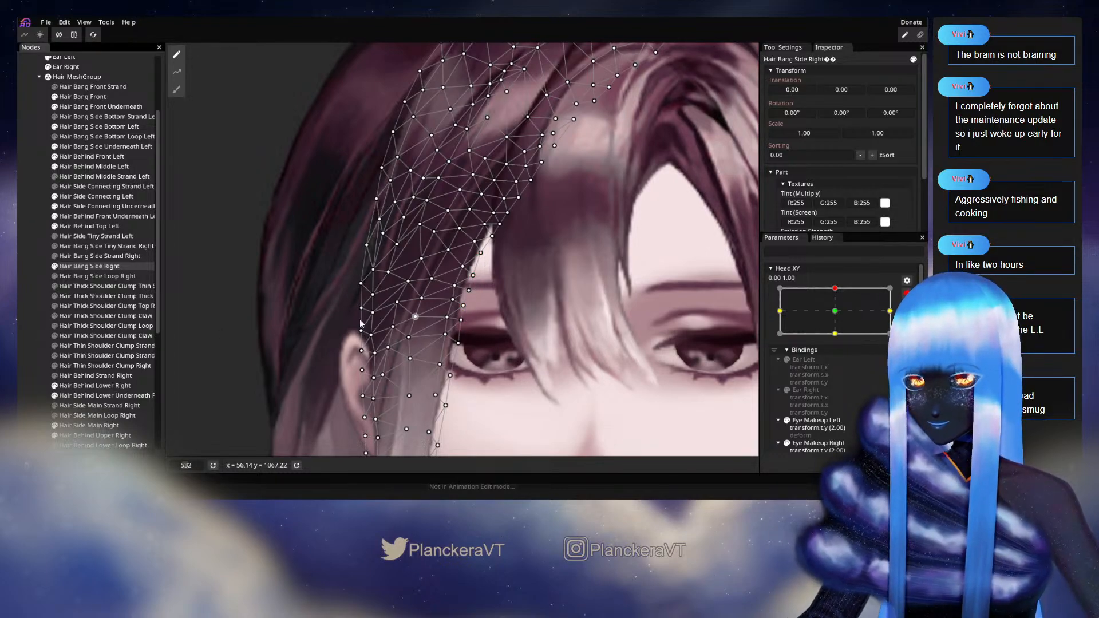
# Deselect the part, disarm Head XY and move it around its up position to review the side bang's motion
pyautogui.click(414, 332)
pyautogui.scroll(-5, 610, 328)
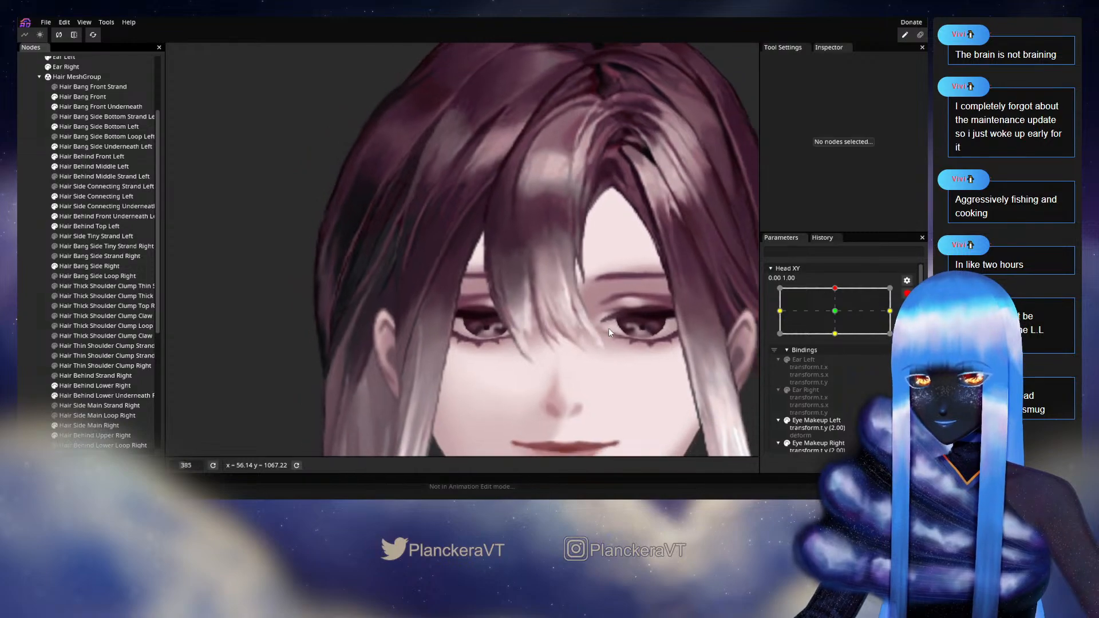
pyautogui.click(906, 294)
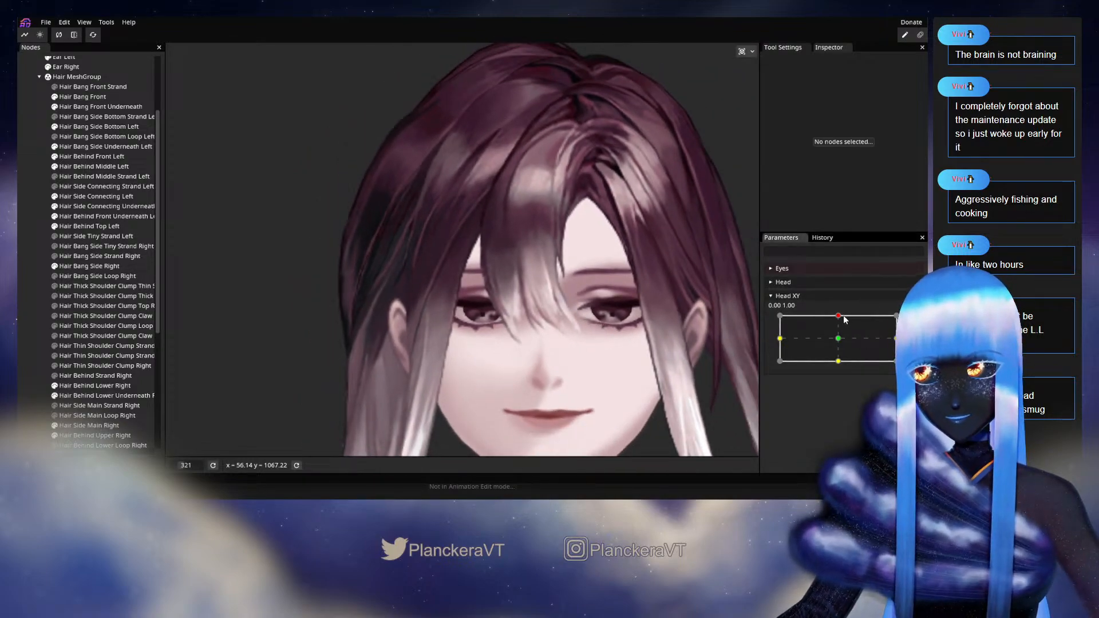
pyautogui.moveTo(839, 316)
pyautogui.mouseDown()
pyautogui.moveTo(838, 339)
pyautogui.moveTo(839, 319)
pyautogui.mouseUp()
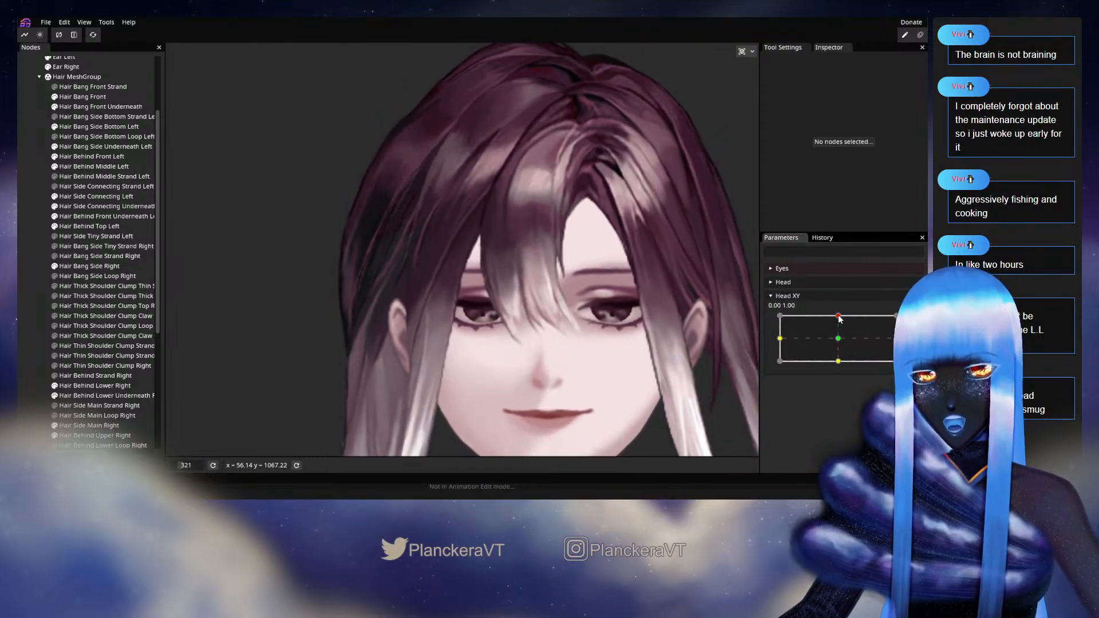
# Re-arm Head XY at the up keypoint and reposition the Hair Bang Side Right interior vertices between the ear and the eye
pyautogui.click(913, 320)
pyautogui.scroll(5, 439, 338)
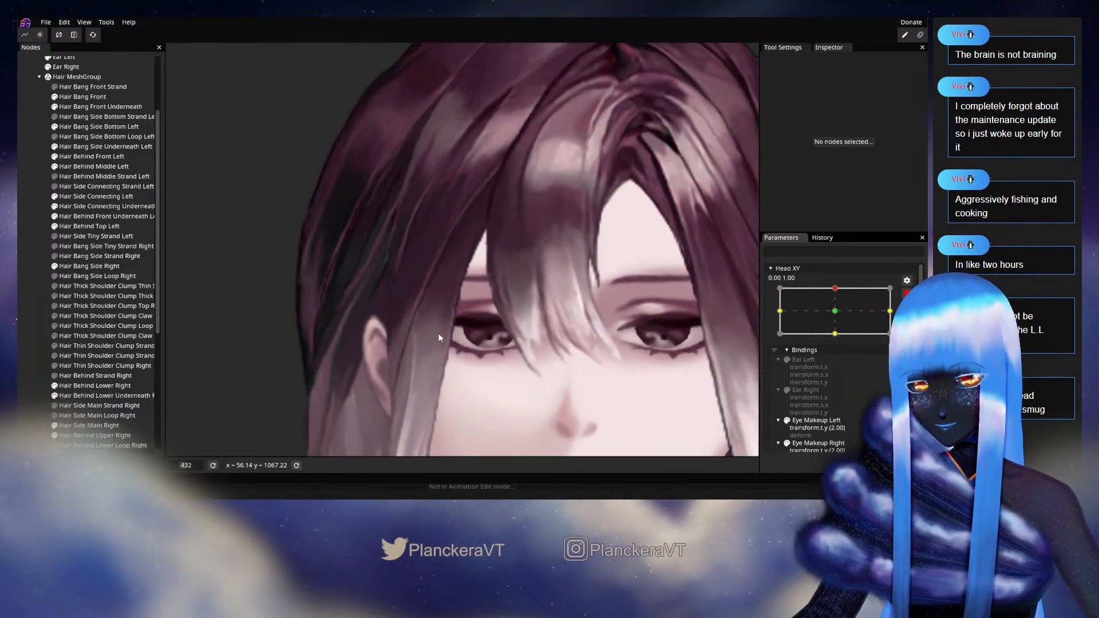
pyautogui.click(114, 267)
pyautogui.scroll(5, 446, 298)
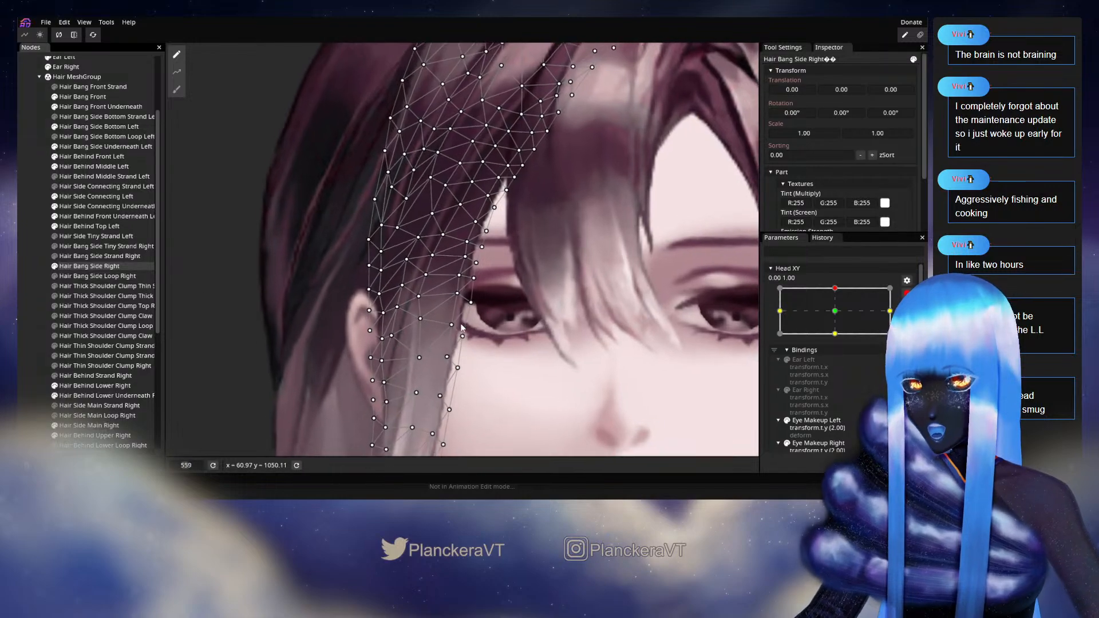
pyautogui.click(445, 295)
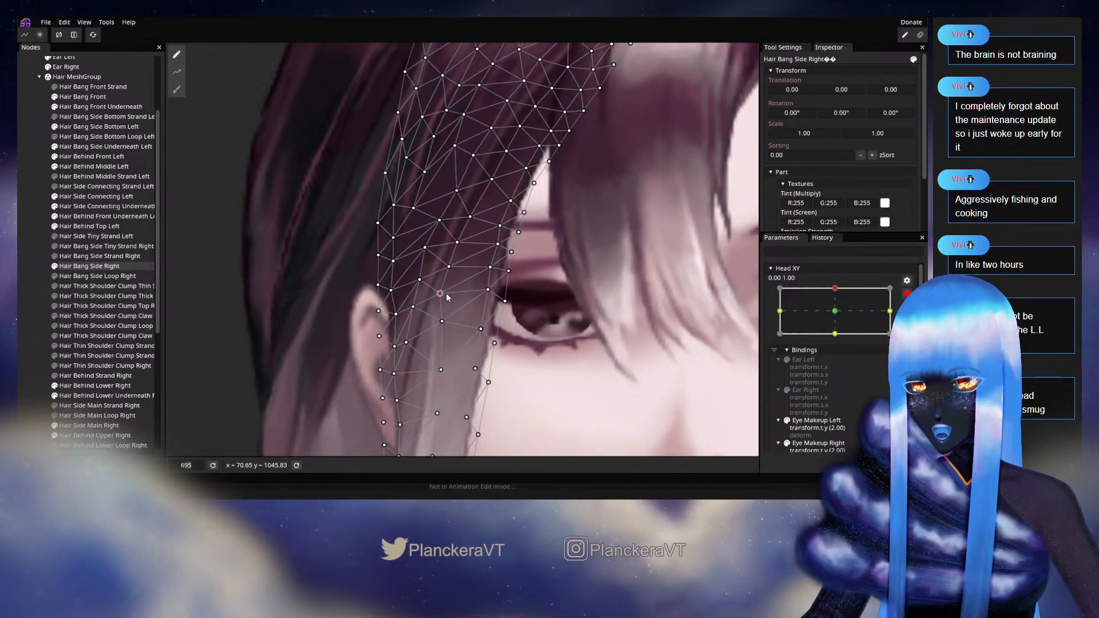
pyautogui.click(450, 265)
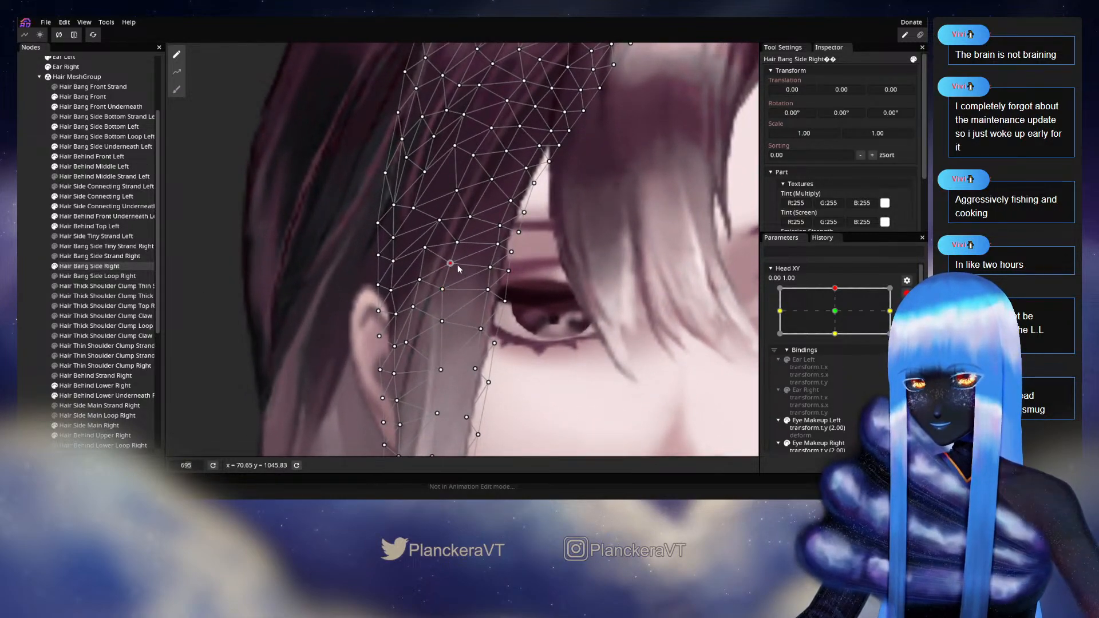
pyautogui.moveTo(424, 248); pyautogui.dragTo(459, 239)
pyautogui.click(419, 280)
pyautogui.moveTo(420, 280); pyautogui.dragTo(443, 318)
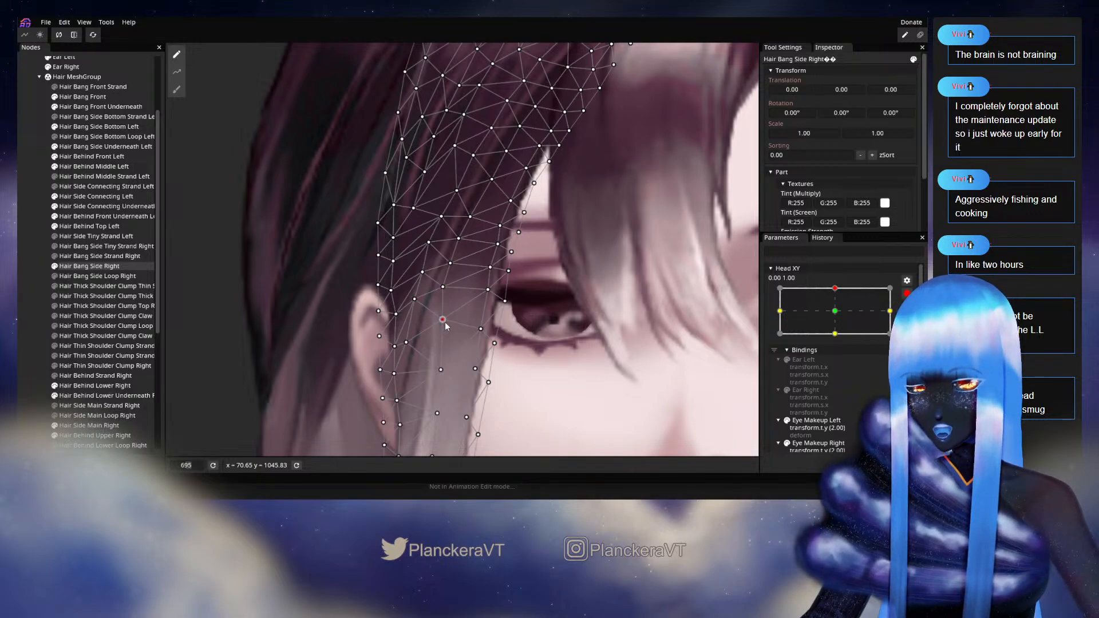
# Nudge the Hair Bang Side Right vertices along the upper ear to even out the mesh there
pyautogui.click(394, 346)
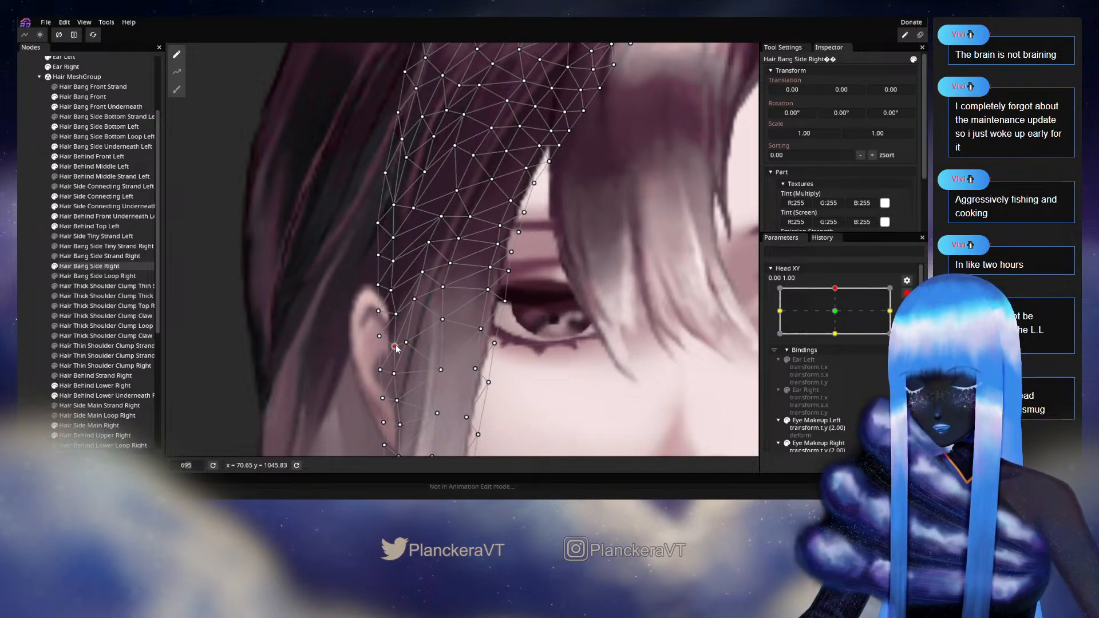
pyautogui.click(395, 314)
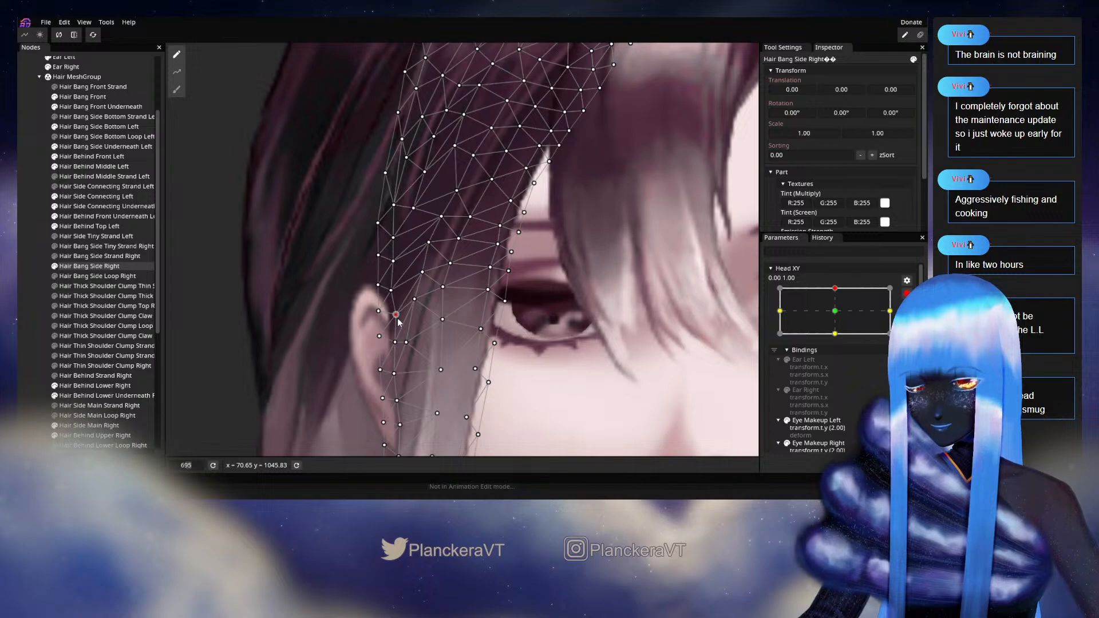
pyautogui.moveTo(423, 275); pyautogui.dragTo(422, 277)
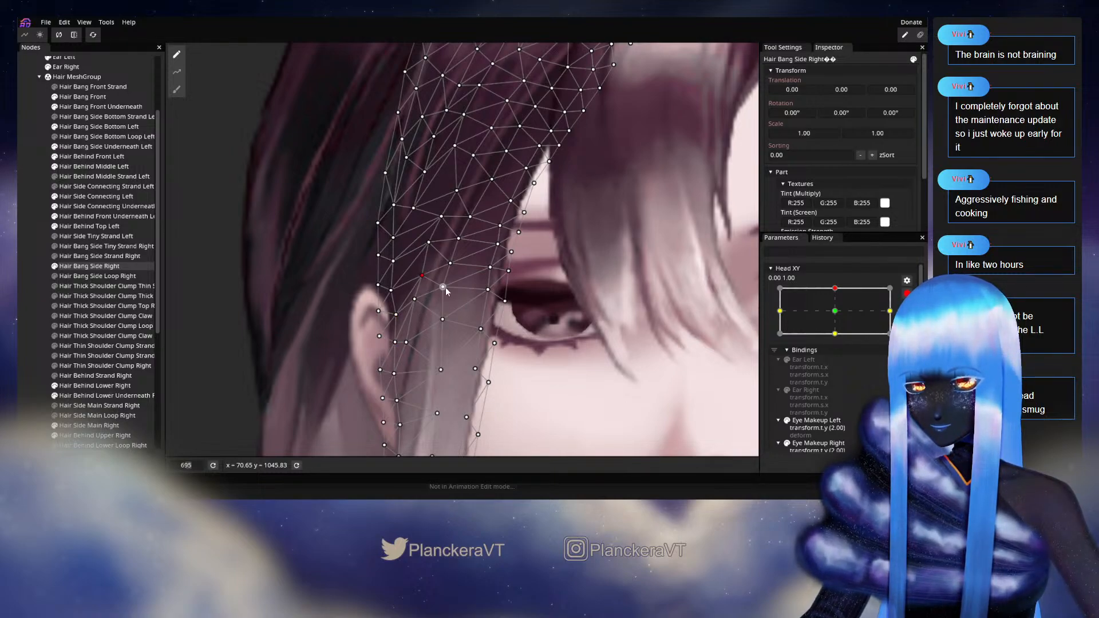
# Deselect the part, disarm Head XY and sweep it around the up keypoint to check the strand beside the ear
pyautogui.click(40, 316)
pyautogui.scroll(-5, 572, 340)
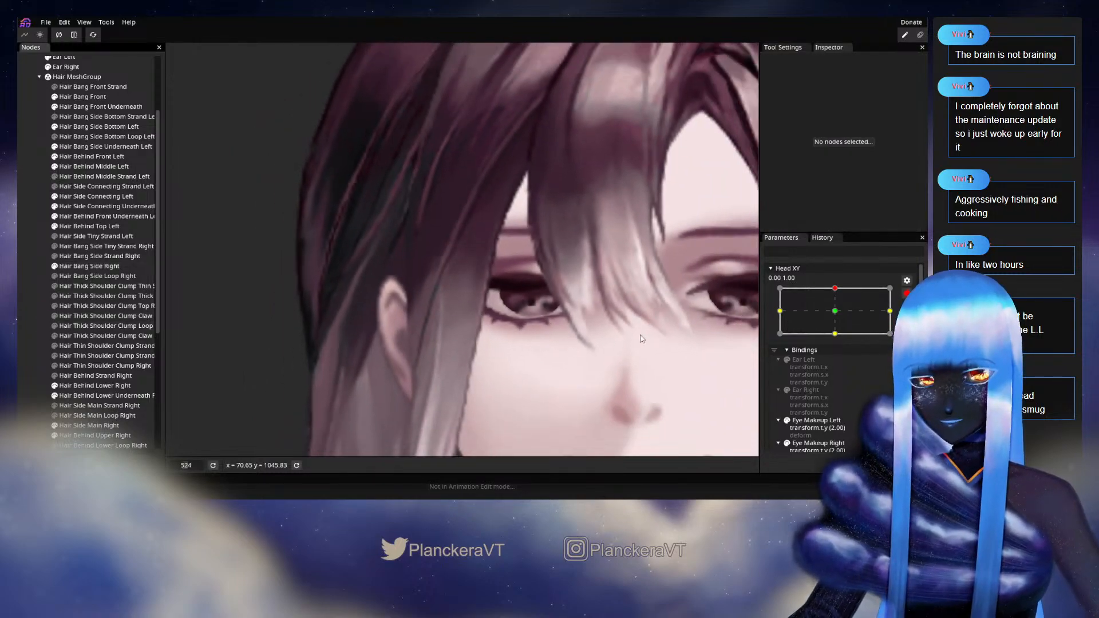
pyautogui.moveTo(849, 318); pyautogui.dragTo(827, 316)
# Arm Head XY at 0.00, 1.00 again and correct the Hair Bang Side Right interior vertices just beside the ear
pyautogui.click(913, 321)
pyautogui.scroll(8, 340, 311)
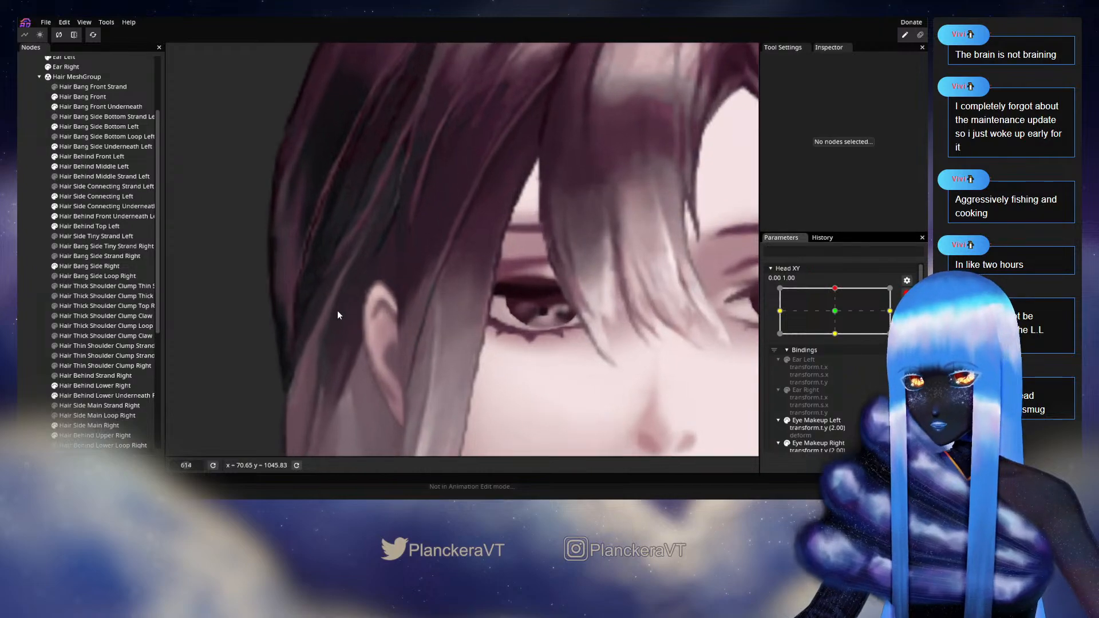
pyautogui.click(72, 266)
pyautogui.scroll(5, 458, 288)
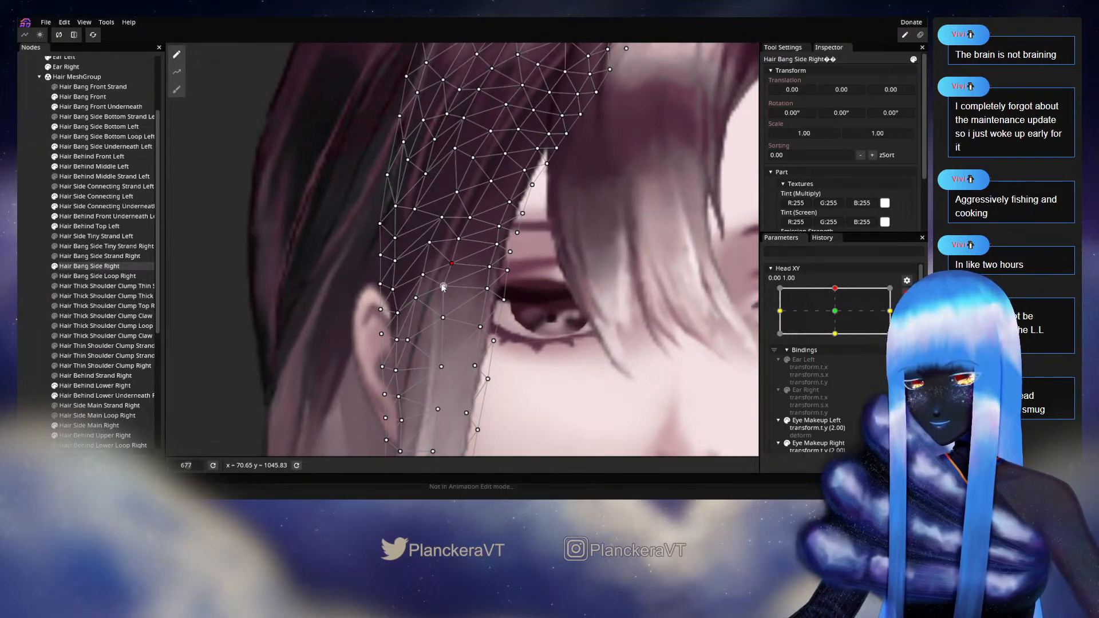
pyautogui.click(446, 287)
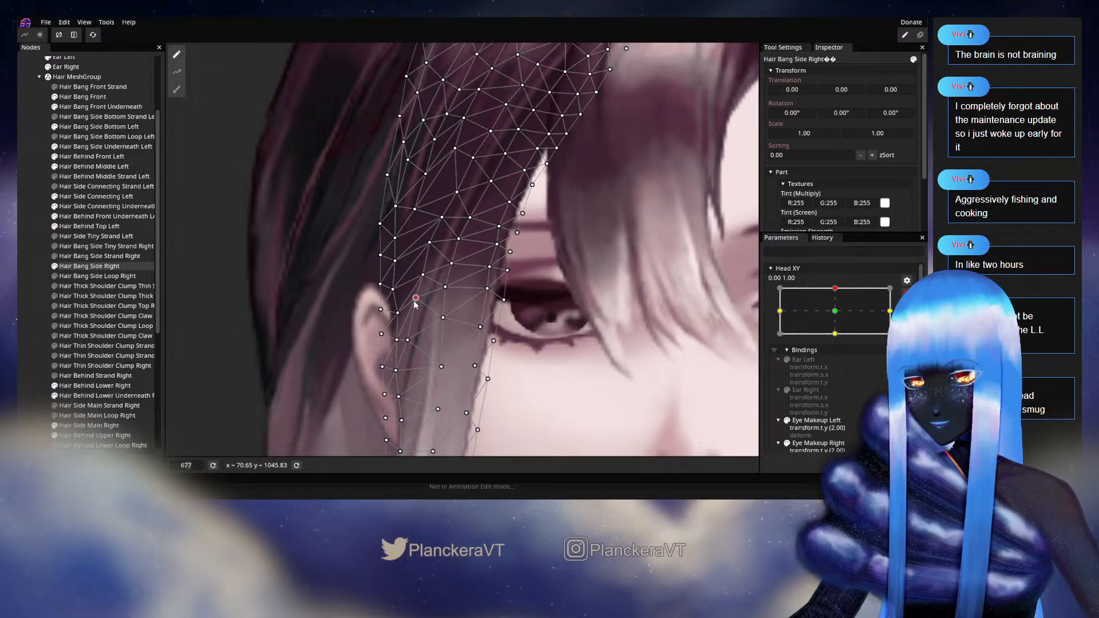
pyautogui.moveTo(416, 303); pyautogui.dragTo(416, 310)
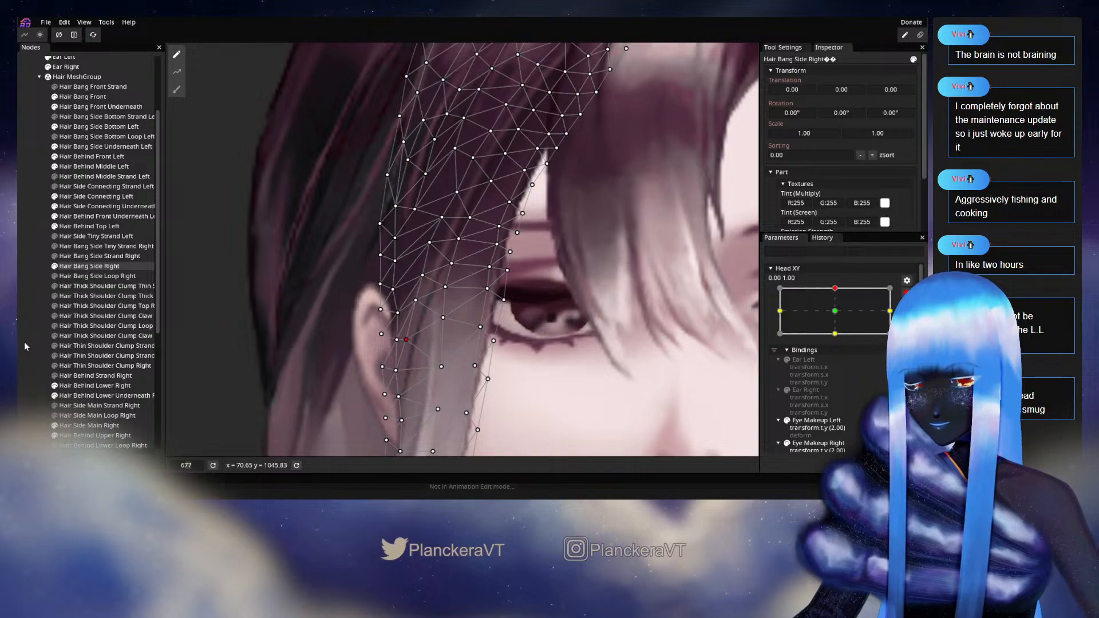
# Deselect the part, disarm Head XY and move it through -0.02, 0.92 to review the corrected strand
pyautogui.click(429, 355)
pyautogui.scroll(-5, 626, 338)
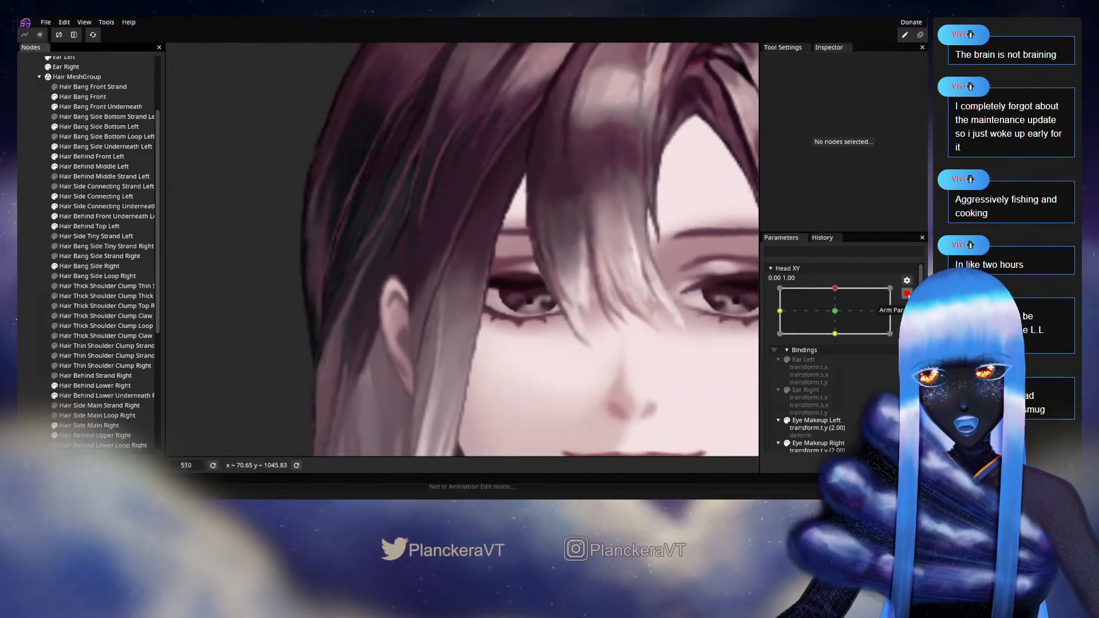
pyautogui.click(908, 295)
pyautogui.moveTo(838, 318)
pyautogui.mouseDown()
pyautogui.moveTo(837, 338)
pyautogui.moveTo(838, 319)
pyautogui.mouseUp()
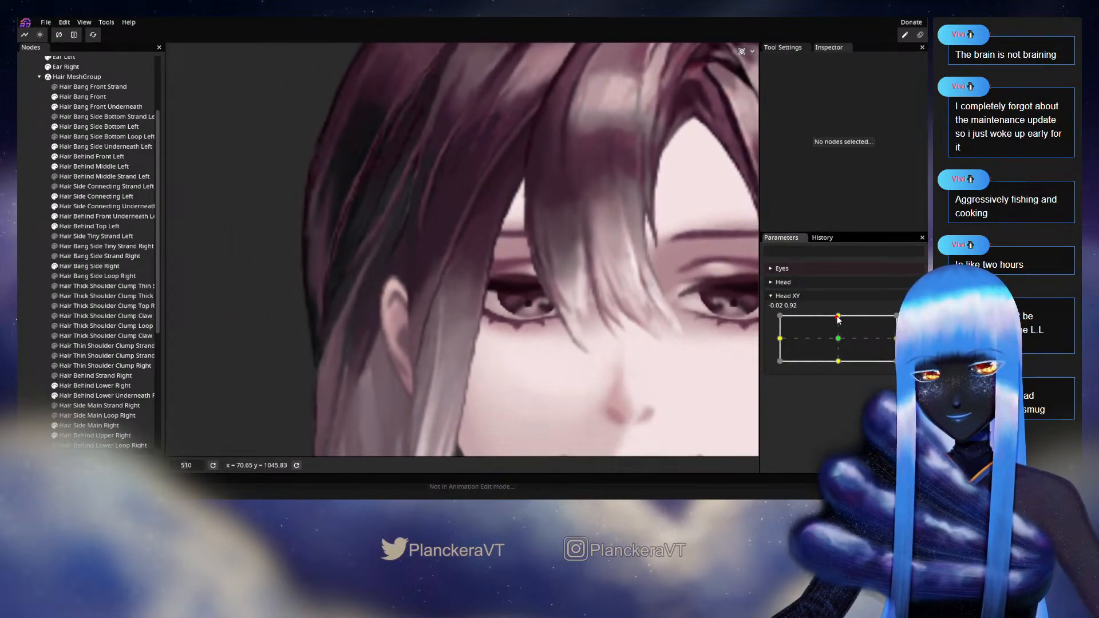
# Re-arm Head XY at the up keypoint and save the puppet file
pyautogui.click(907, 320)
pyautogui.scroll(4, 401, 312)
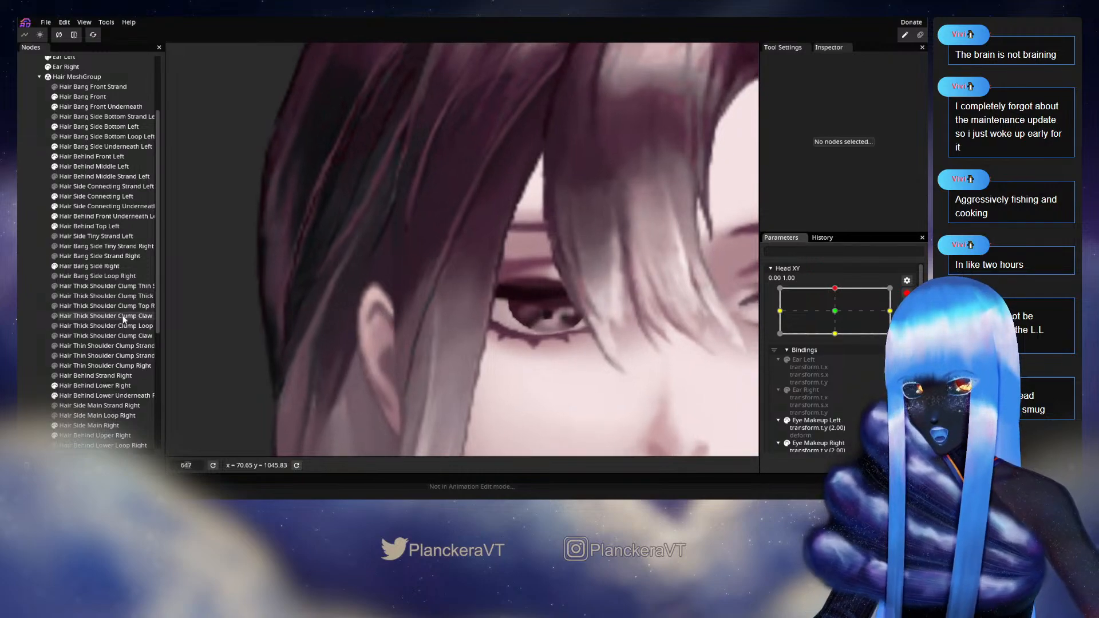
pyautogui.hotkey('ctrl', 's')
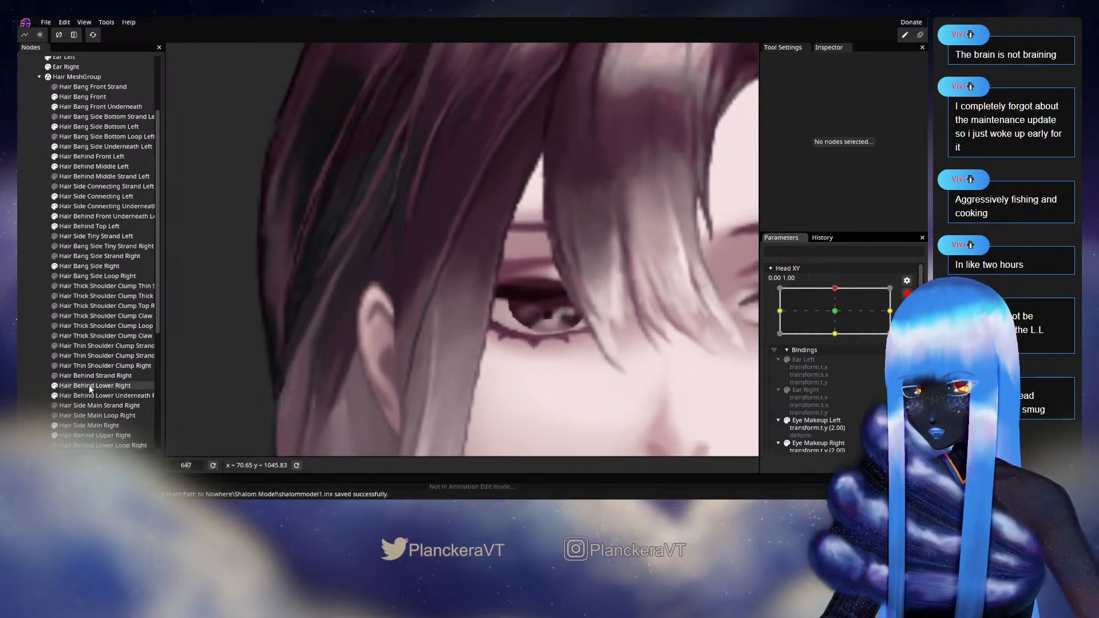
# Fine-tune the Hair Bang Side Right vertices at eye level with small shifts along the strand beside the ear
pyautogui.click(82, 267)
pyautogui.scroll(2, 433, 332)
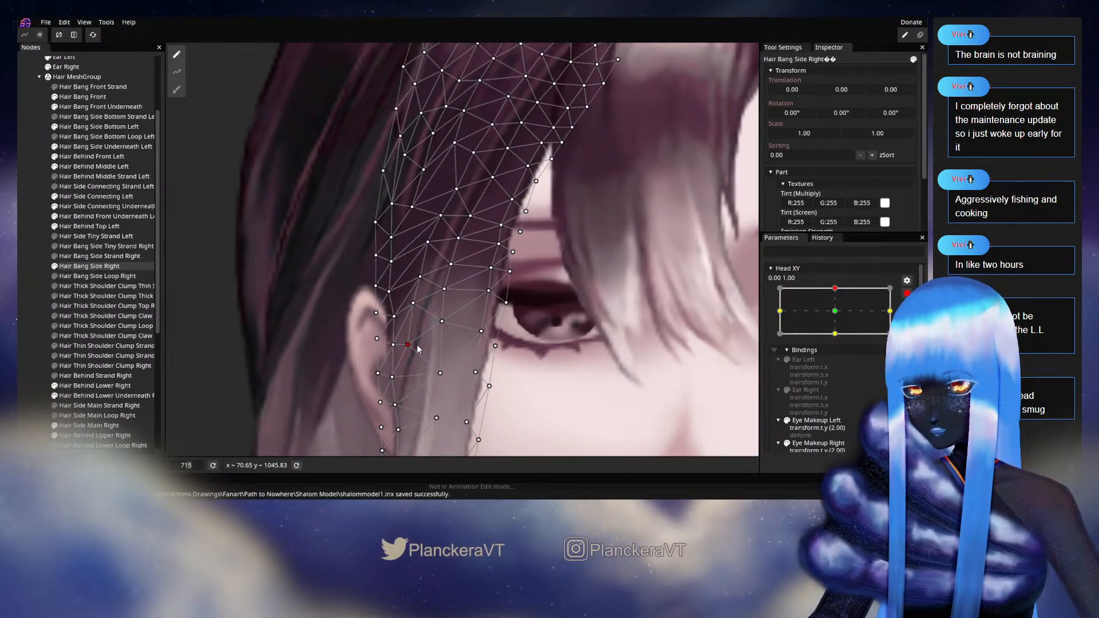
pyautogui.moveTo(418, 307); pyautogui.dragTo(421, 308)
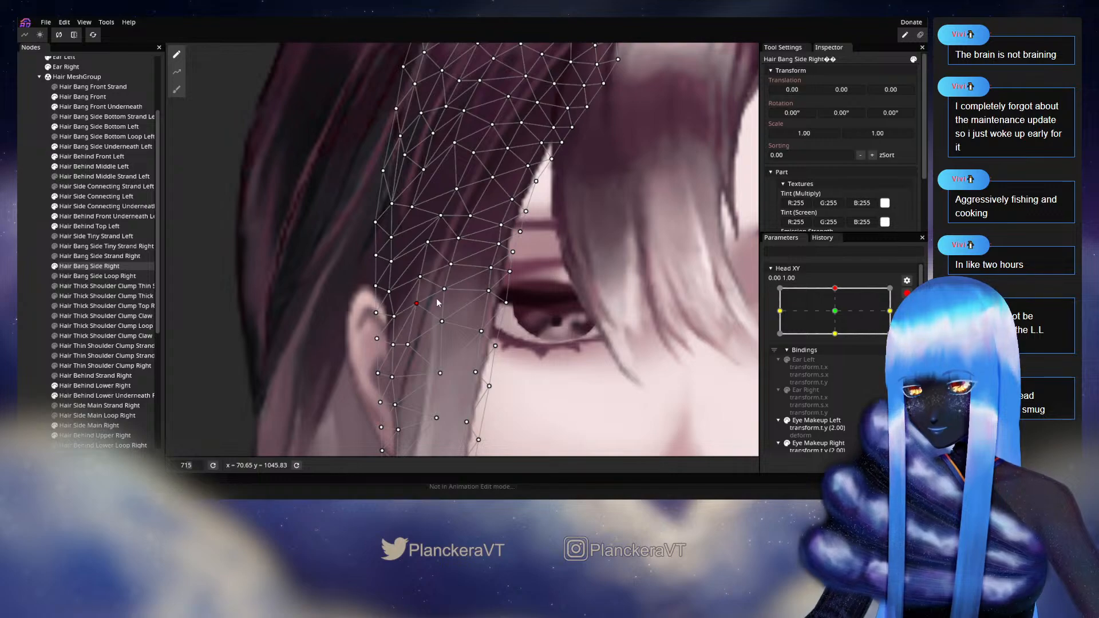
pyautogui.moveTo(424, 280); pyautogui.dragTo(426, 281)
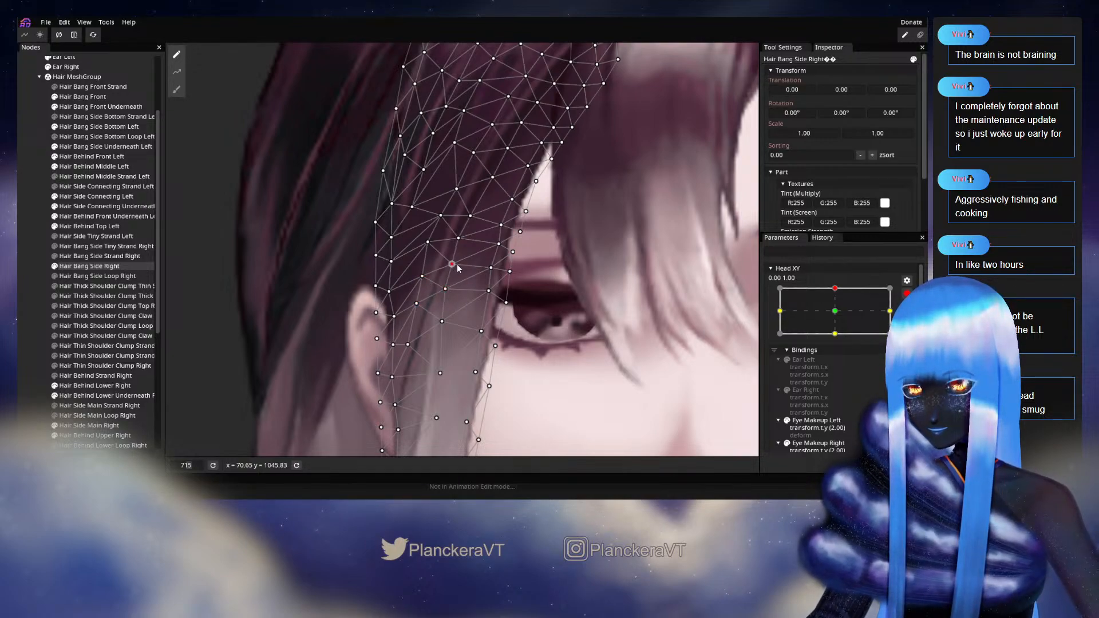
pyautogui.moveTo(407, 347); pyautogui.dragTo(410, 347)
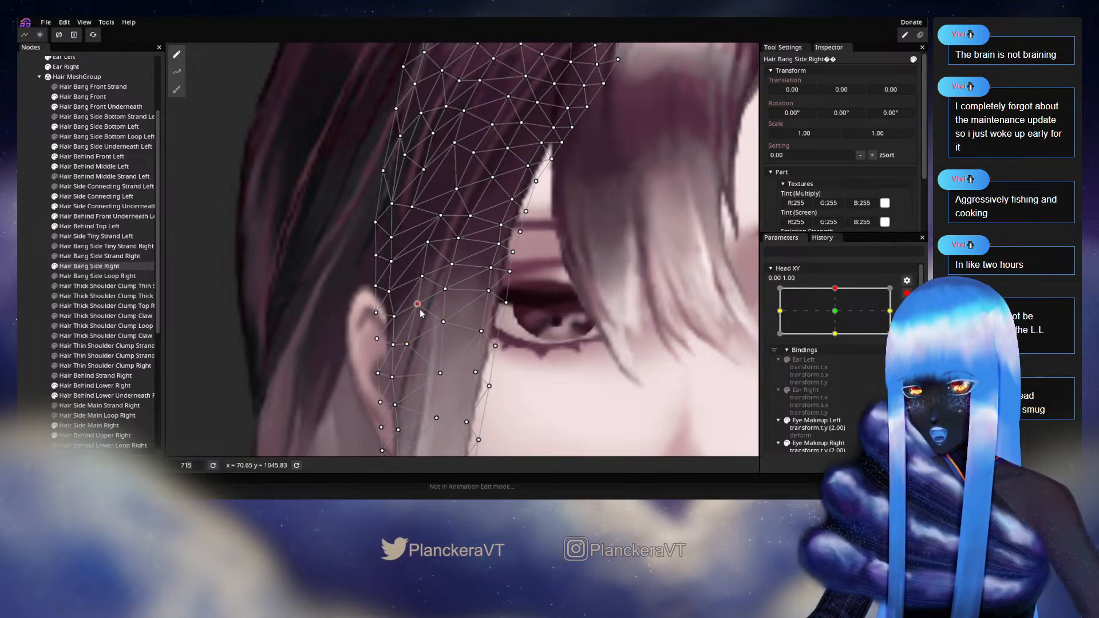
pyautogui.click(449, 293)
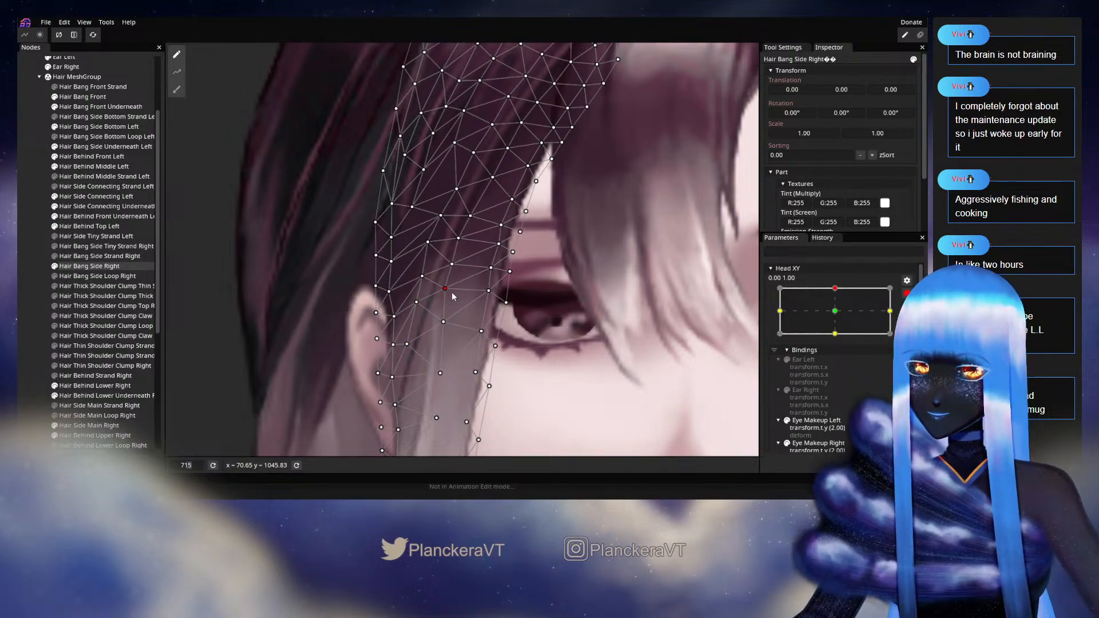
pyautogui.click(420, 309)
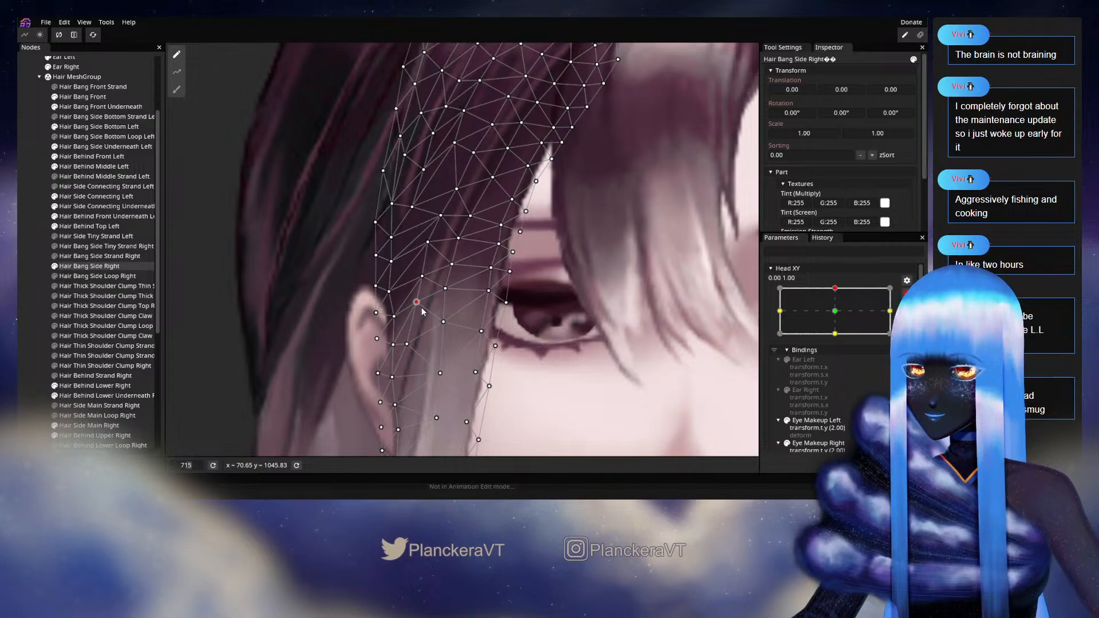
# Nudge the Hair Bang Side Right vertices beside the lower ear and below eye level to smooth the strand
pyautogui.scroll(-3, 431, 302)
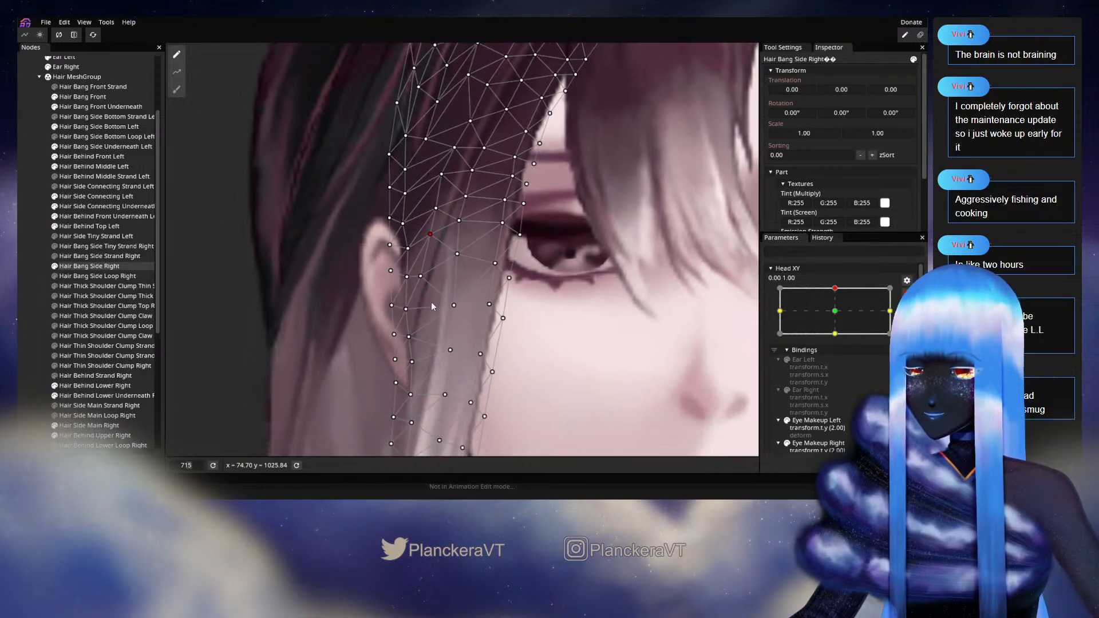
pyautogui.click(409, 309)
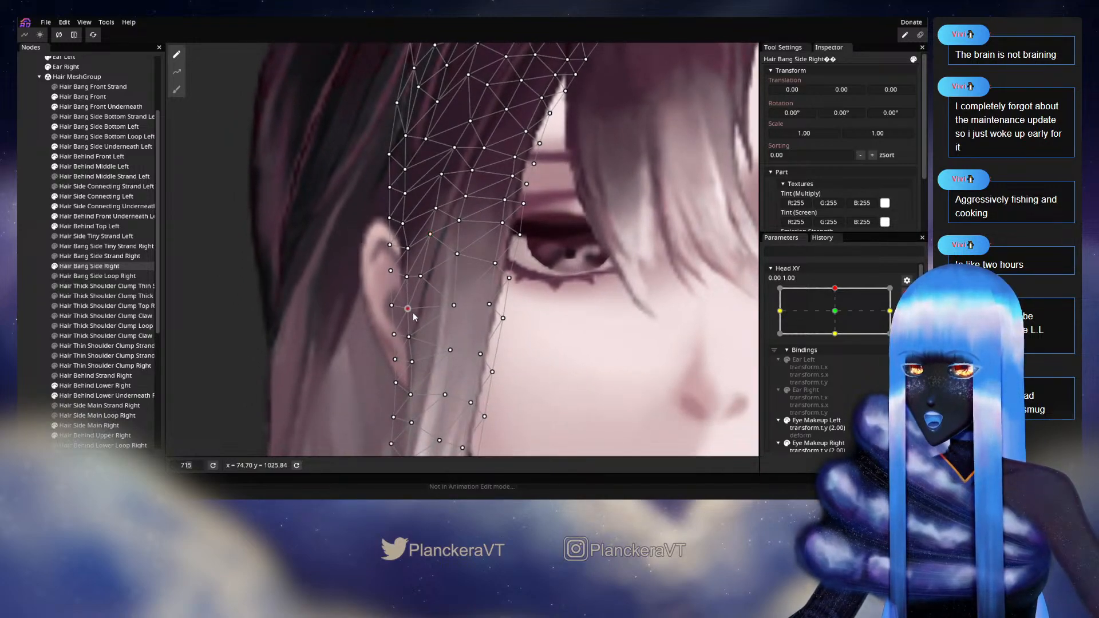
pyautogui.click(452, 307)
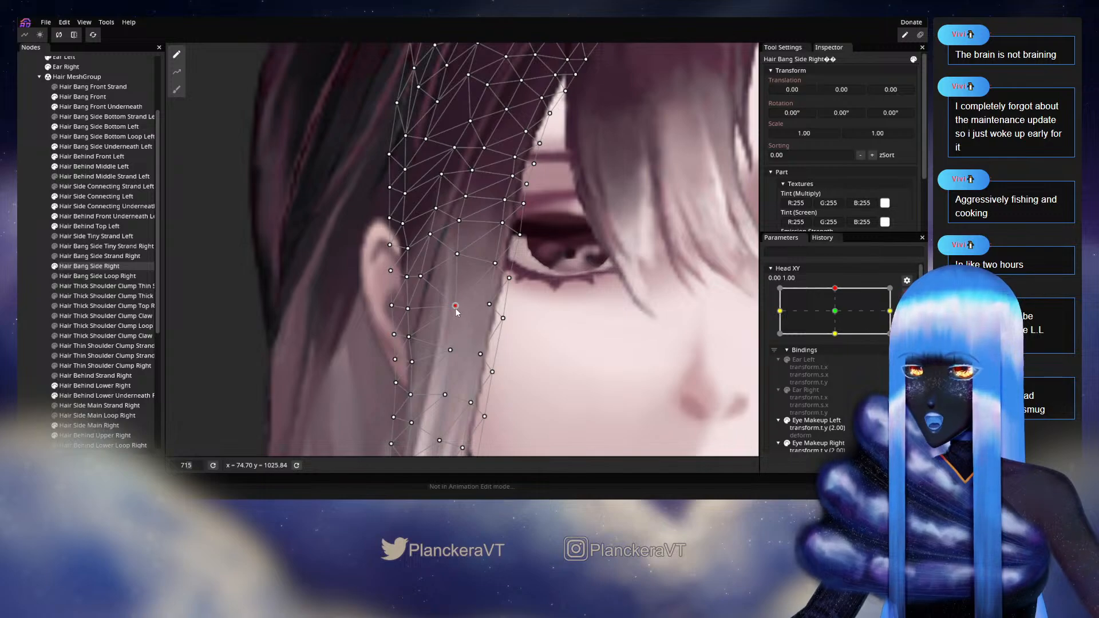
pyautogui.click(412, 338)
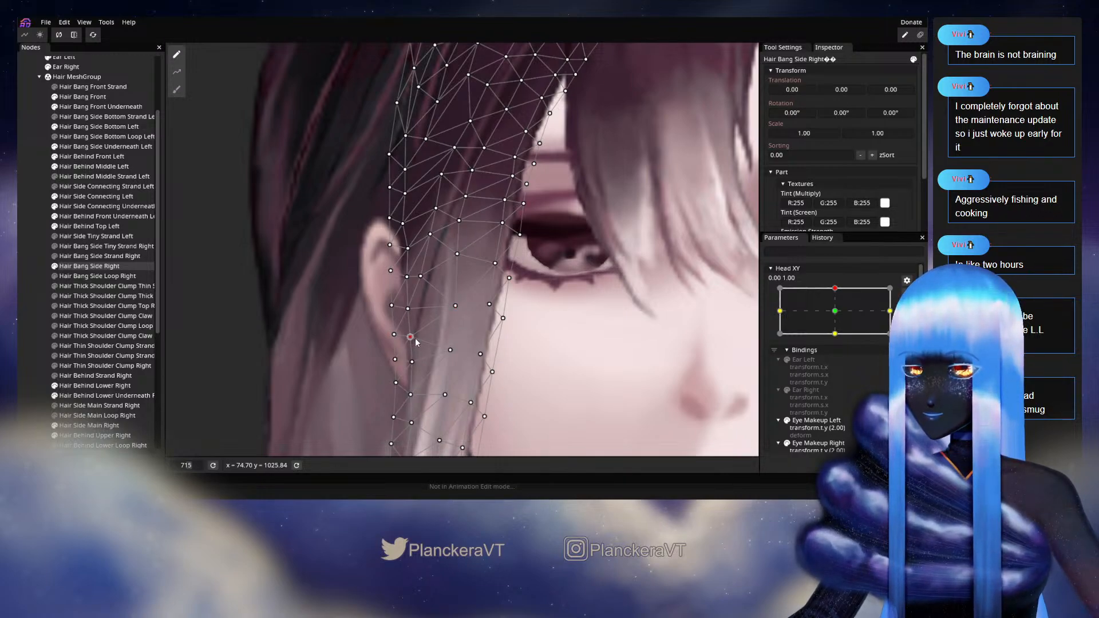
# Deselect the part, disarm Head XY to preview the strand's motion, and re-arm it at 0.00, 1.00
pyautogui.click(34, 287)
pyautogui.scroll(-2, 526, 327)
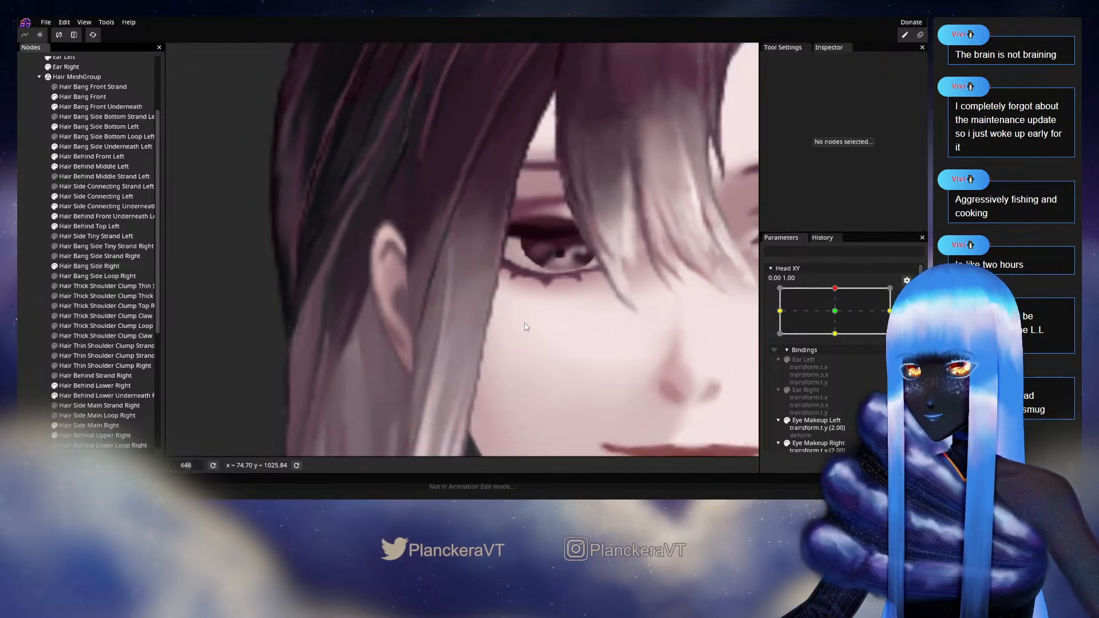
pyautogui.scroll(-10, 526, 326)
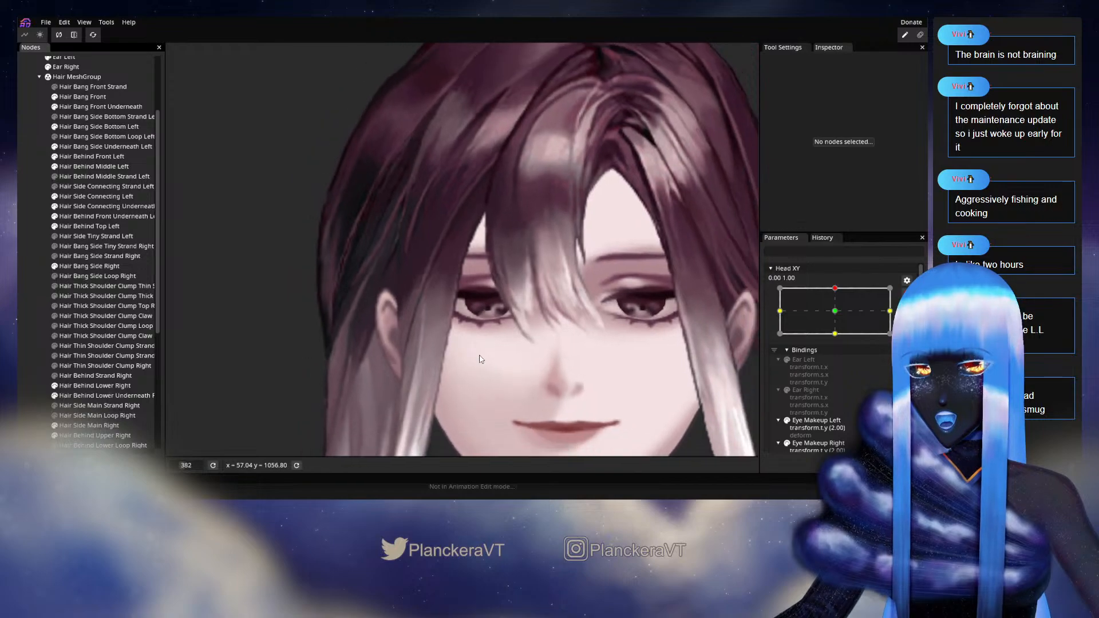
pyautogui.click(827, 325)
pyautogui.moveTo(836, 319)
pyautogui.mouseDown()
pyautogui.moveTo(838, 348)
pyautogui.moveTo(839, 315)
pyautogui.mouseUp()
pyautogui.click(914, 321)
# Select Hair Bang Side Right and make small shifts to its interior vertices just above the ear and eye
pyautogui.scroll(3, 375, 324)
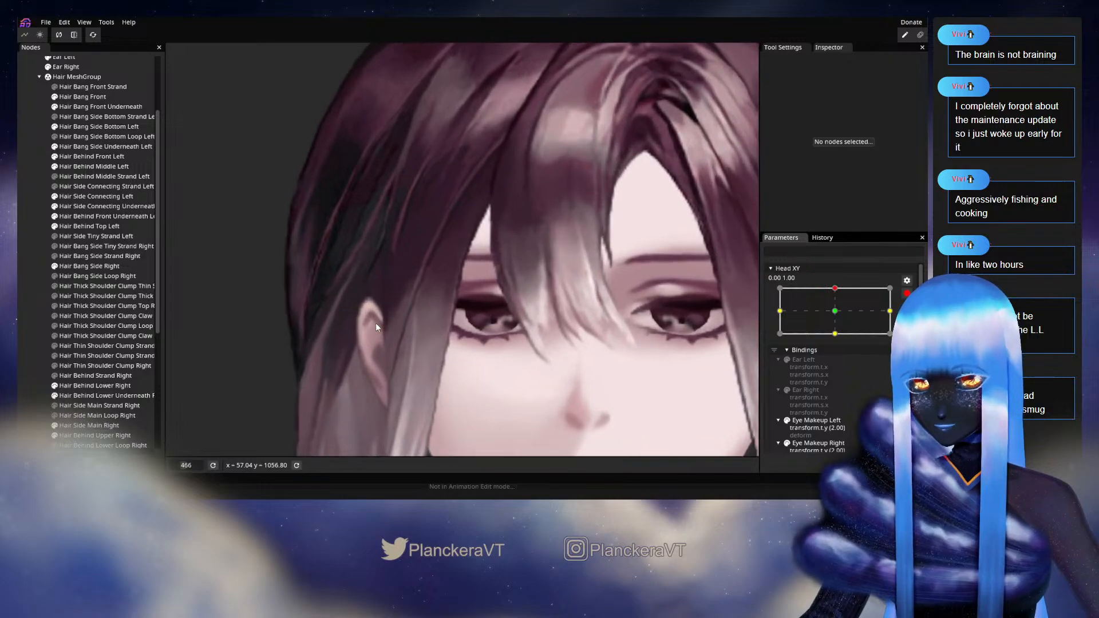
pyautogui.scroll(5, 375, 322)
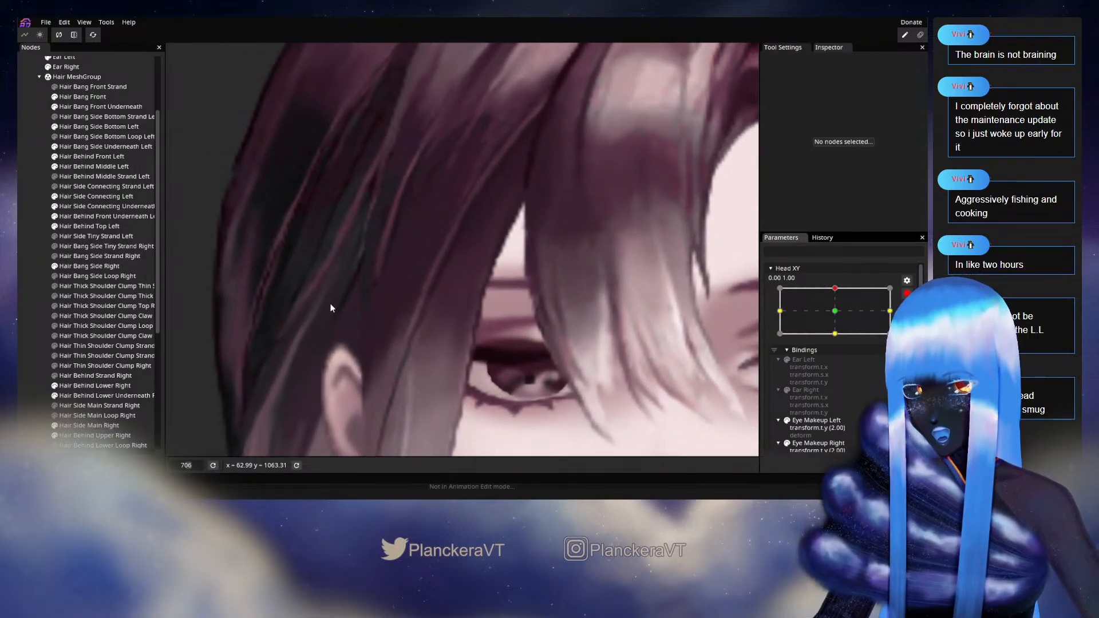
pyautogui.click(367, 309)
pyautogui.scroll(2, 395, 309)
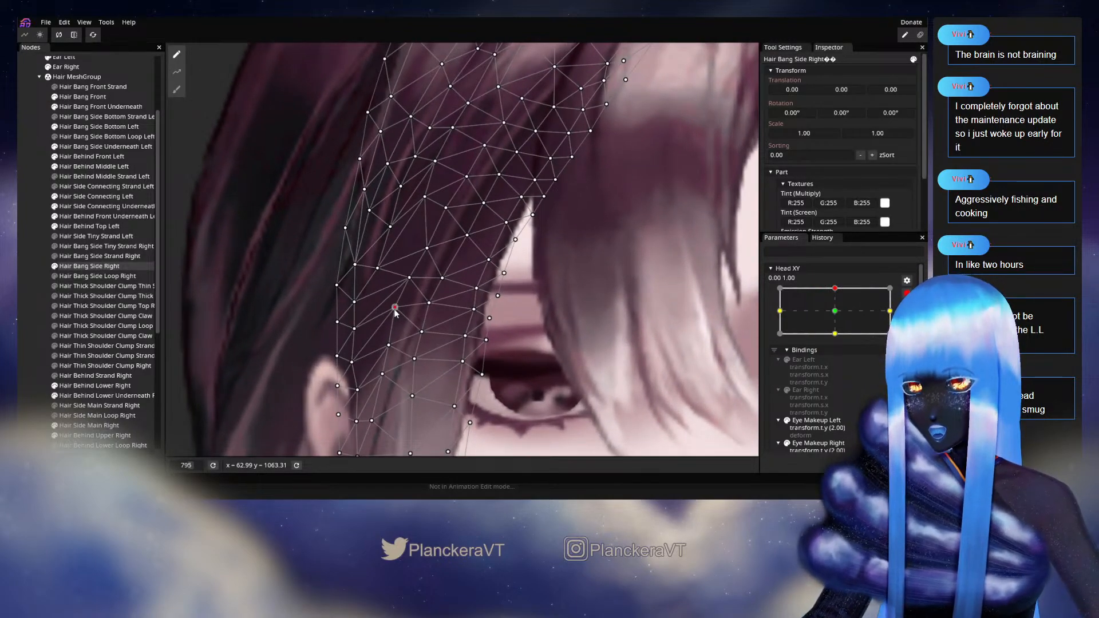
pyautogui.moveTo(394, 309); pyautogui.dragTo(398, 310)
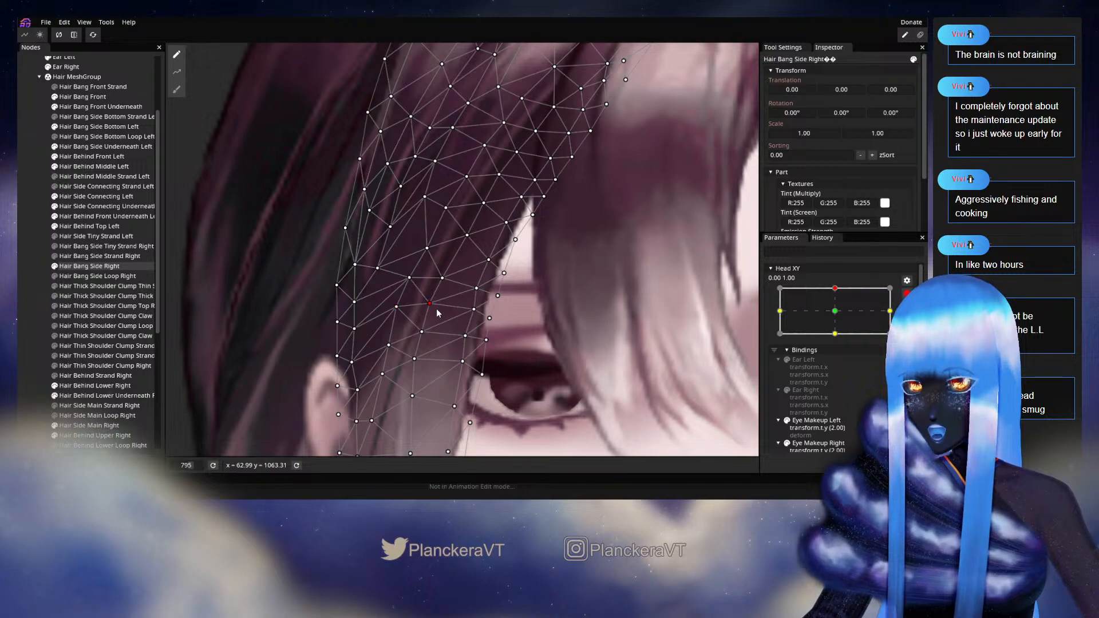
pyautogui.click(445, 283)
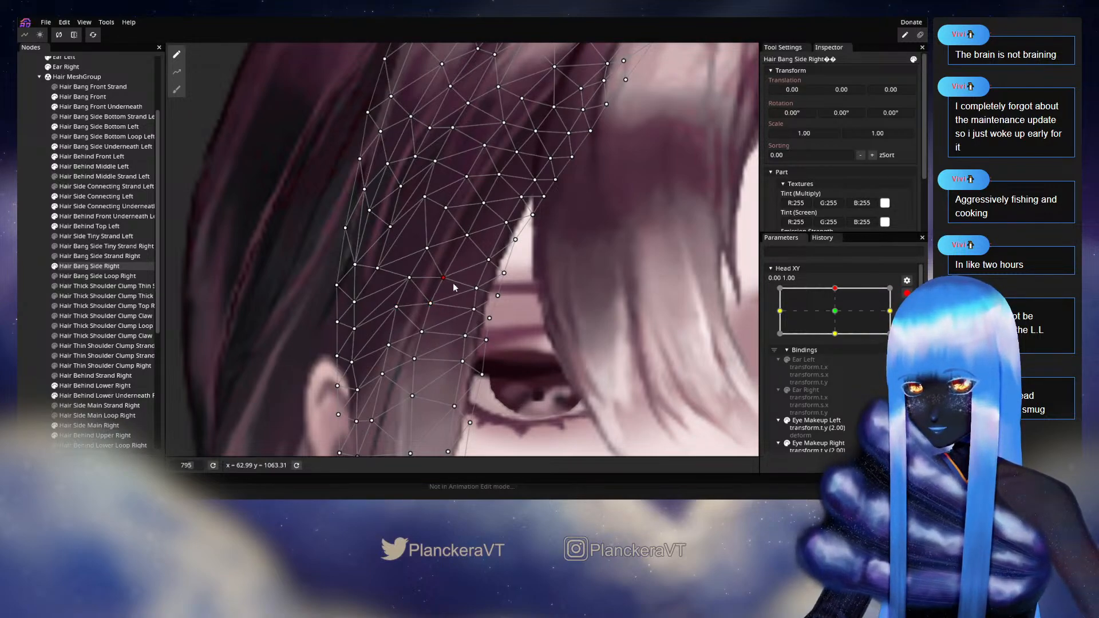
pyautogui.click(414, 281)
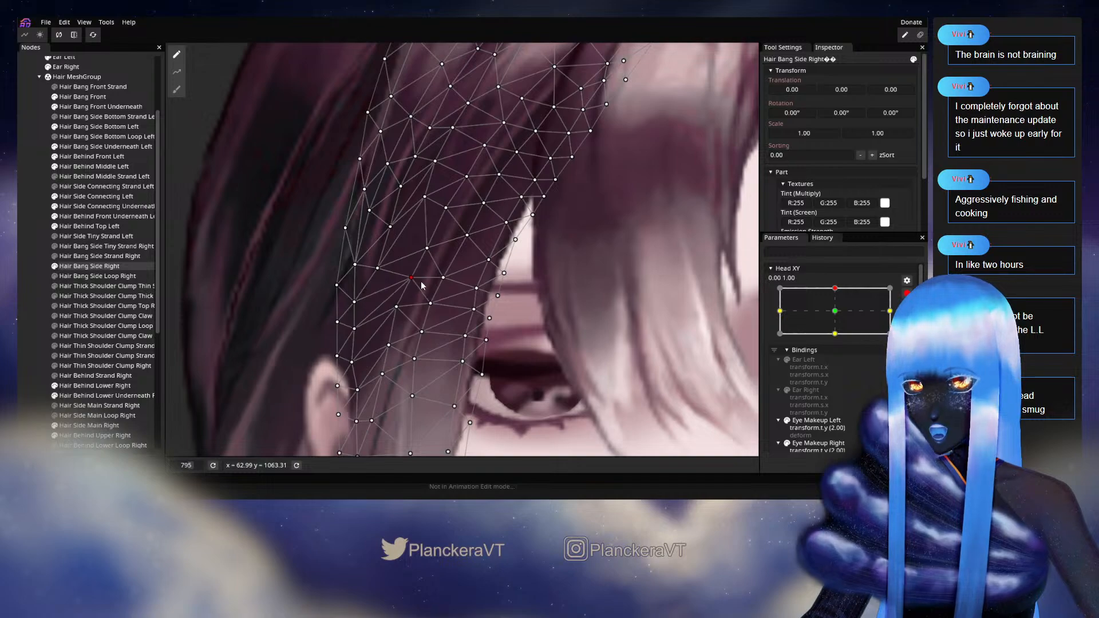
# Fine-tune the Hair Bang Side Right vertices from the tip of the forehead gap down to just above the ear
pyautogui.moveTo(424, 255); pyautogui.dragTo(429, 253)
pyautogui.moveTo(446, 208); pyautogui.dragTo(484, 208)
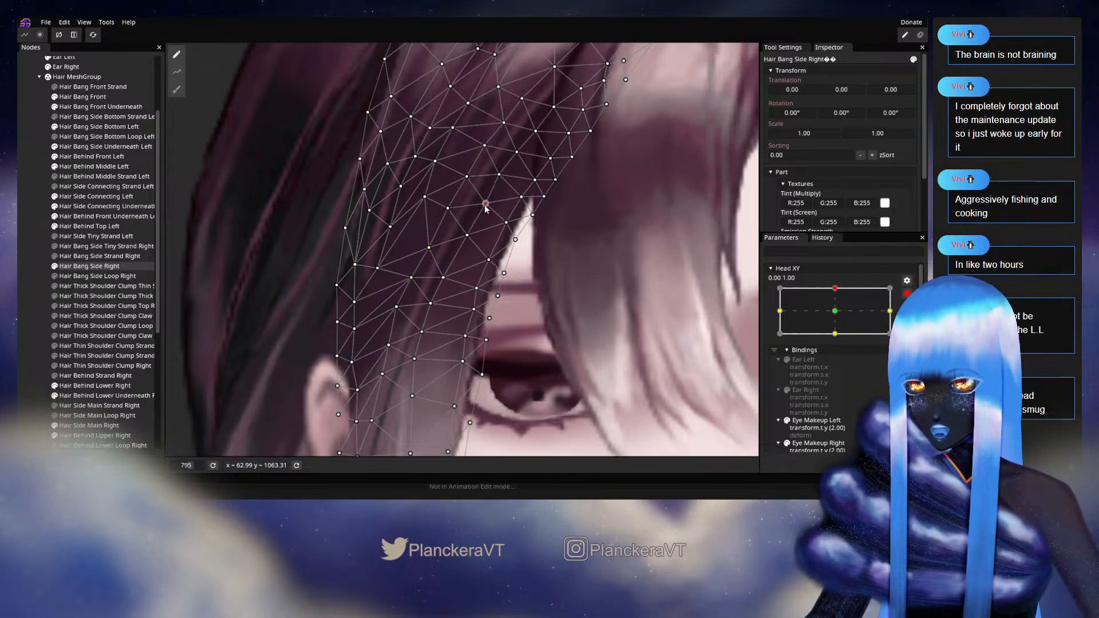
pyautogui.moveTo(467, 240); pyautogui.dragTo(469, 241)
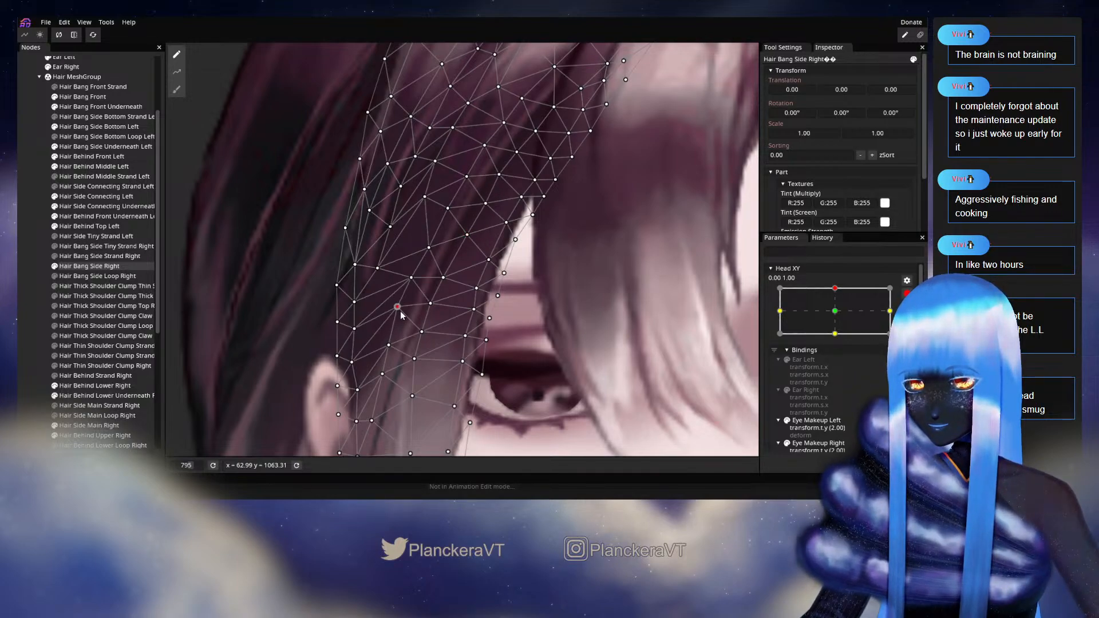
pyautogui.click(422, 331)
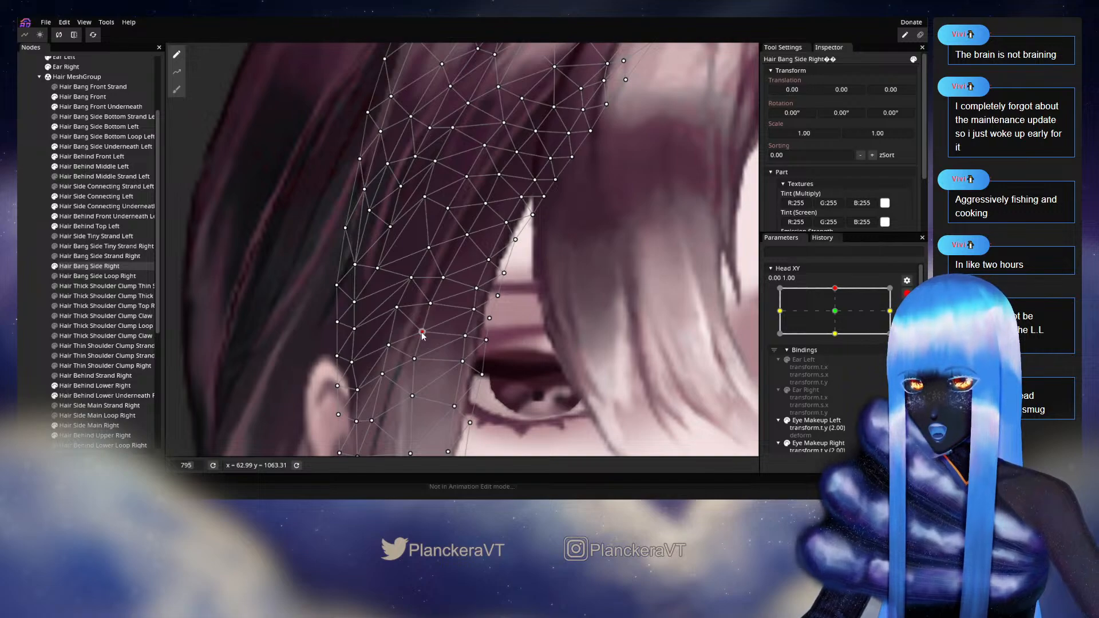
pyautogui.click(391, 346)
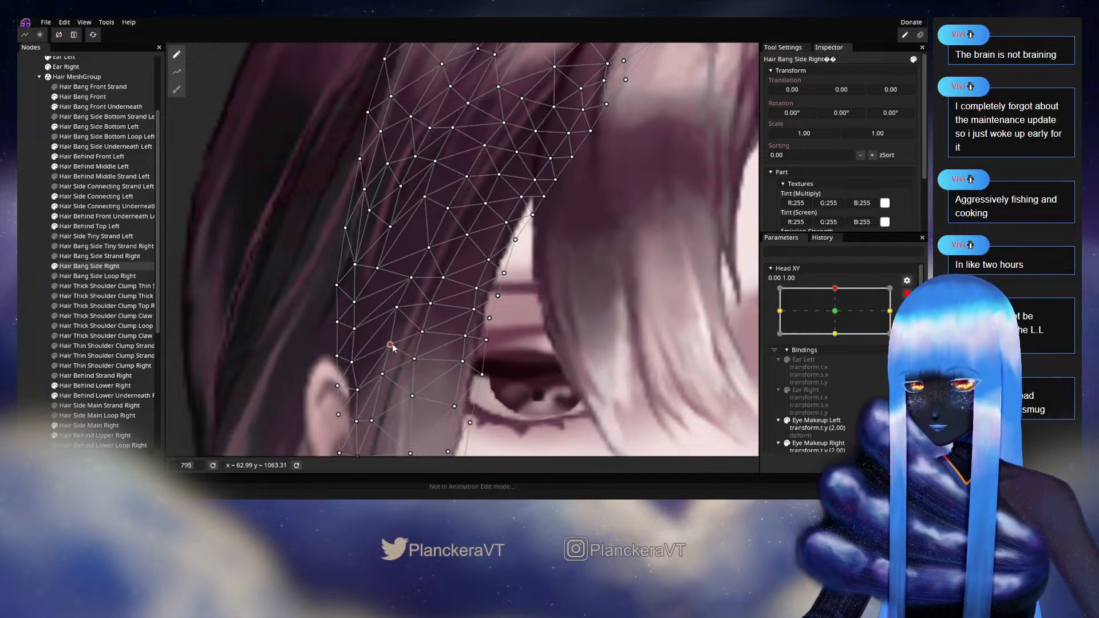
# Deselect the part and compare the hair at Head XY 0.00, 0.00, at 0.00, -1.00 and at 0.00, 1.00
pyautogui.click(599, 311)
pyautogui.scroll(-4, 599, 315)
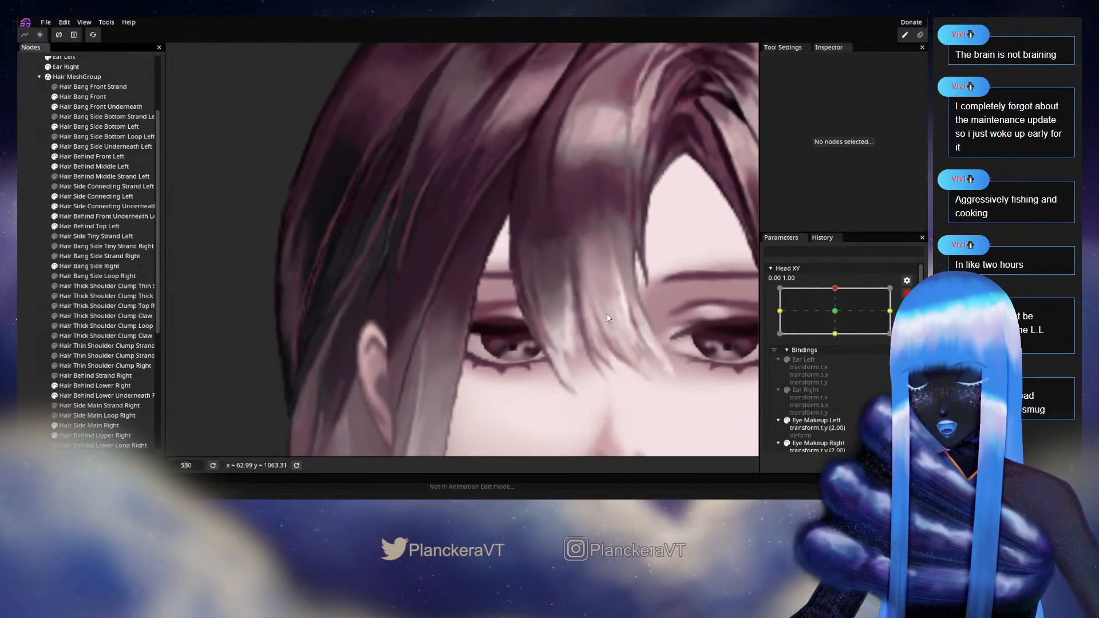
pyautogui.scroll(-3, 607, 315)
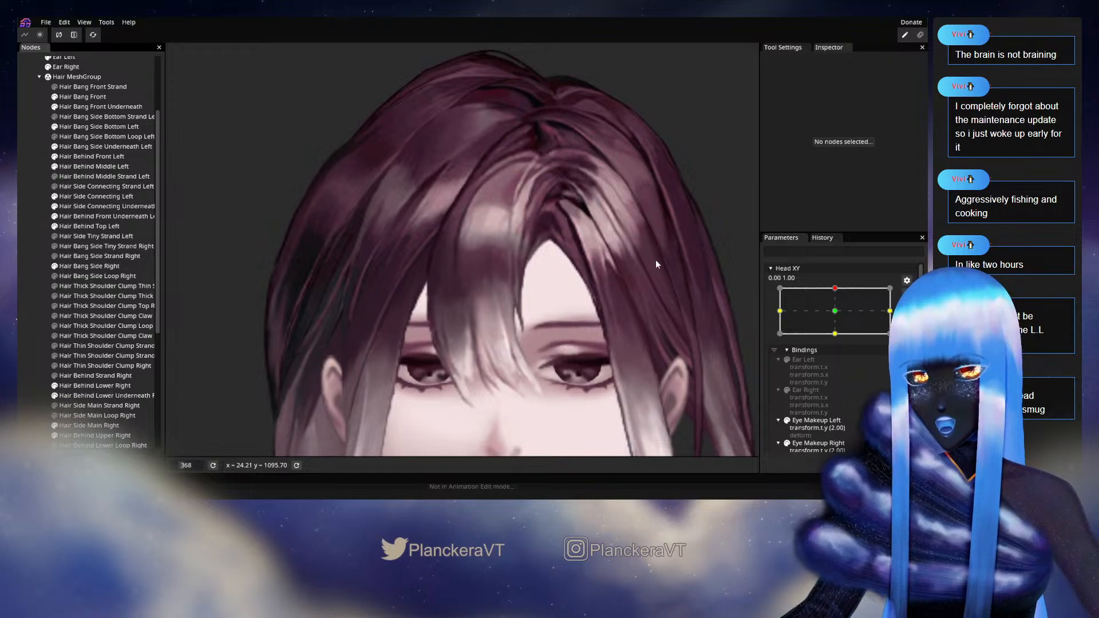
pyautogui.scroll(-2, 412, 298)
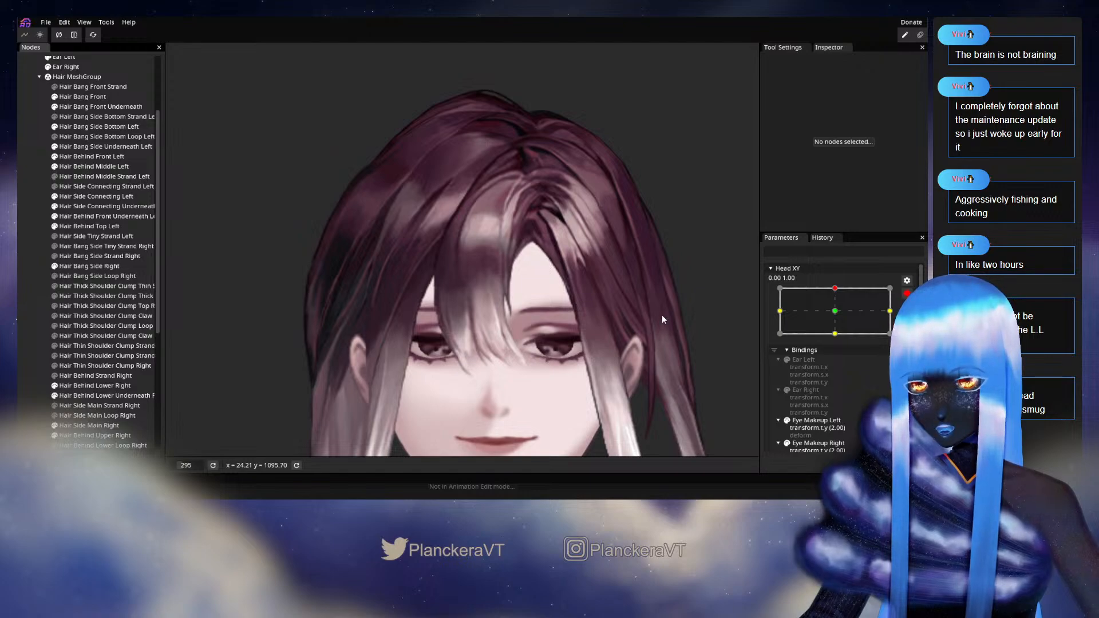
pyautogui.click(826, 301)
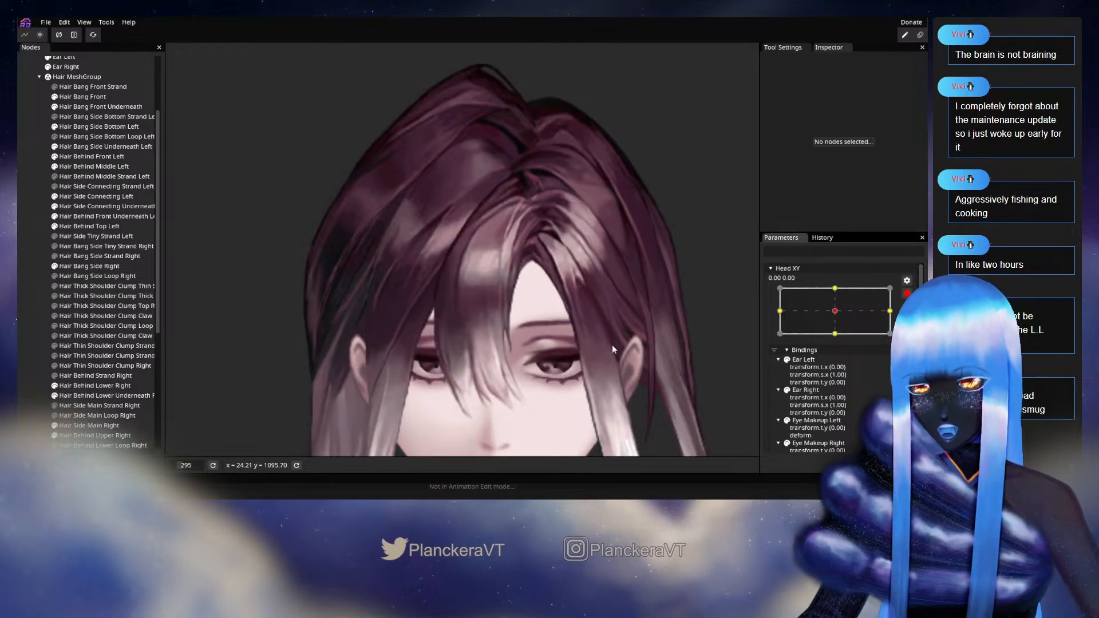
pyautogui.moveTo(655, 331); pyautogui.dragTo(655, 262)
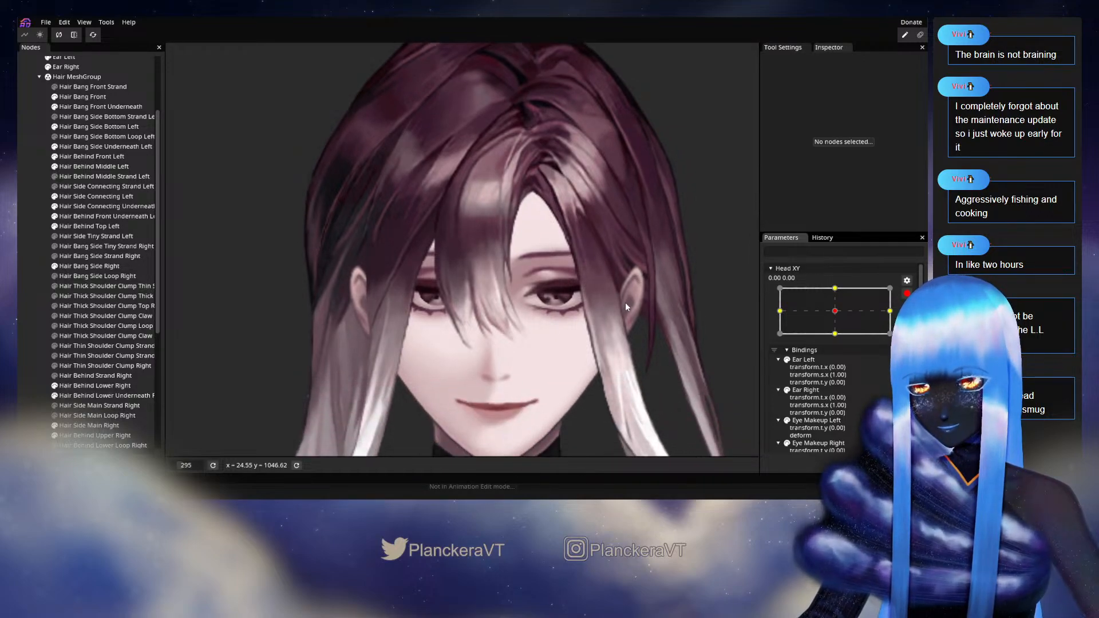
pyautogui.click(843, 329)
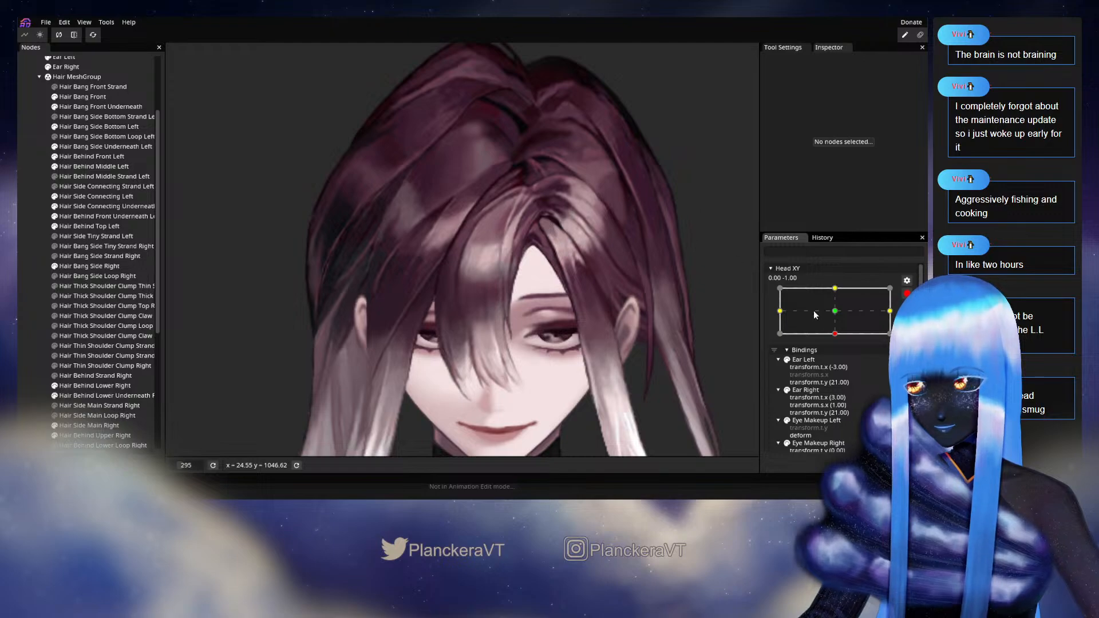
pyautogui.click(833, 310)
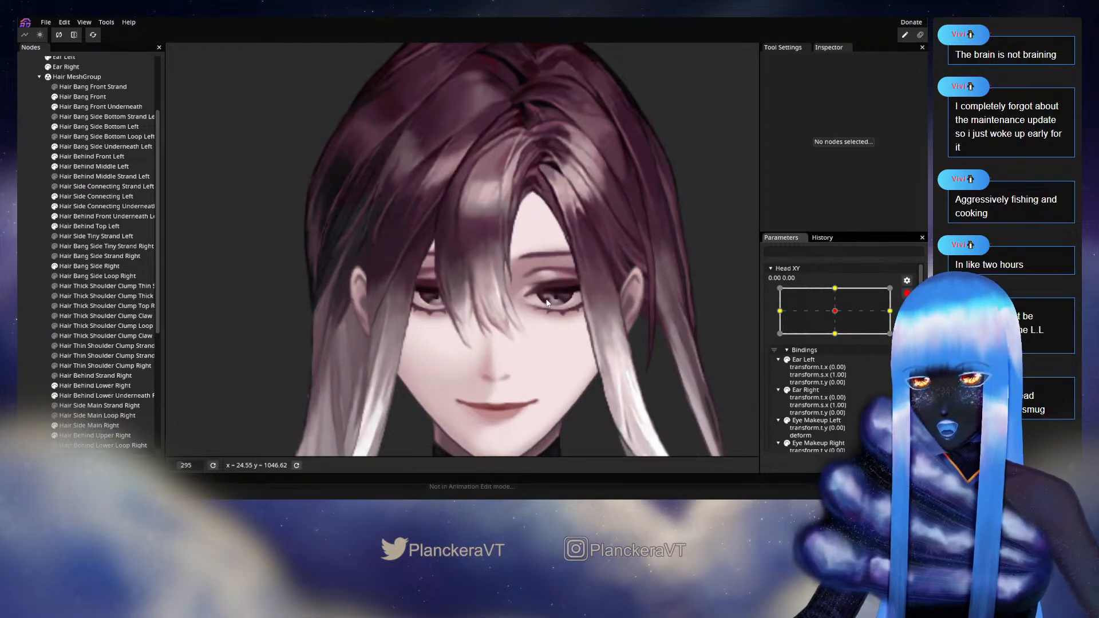
pyautogui.moveTo(835, 307); pyautogui.dragTo(835, 288)
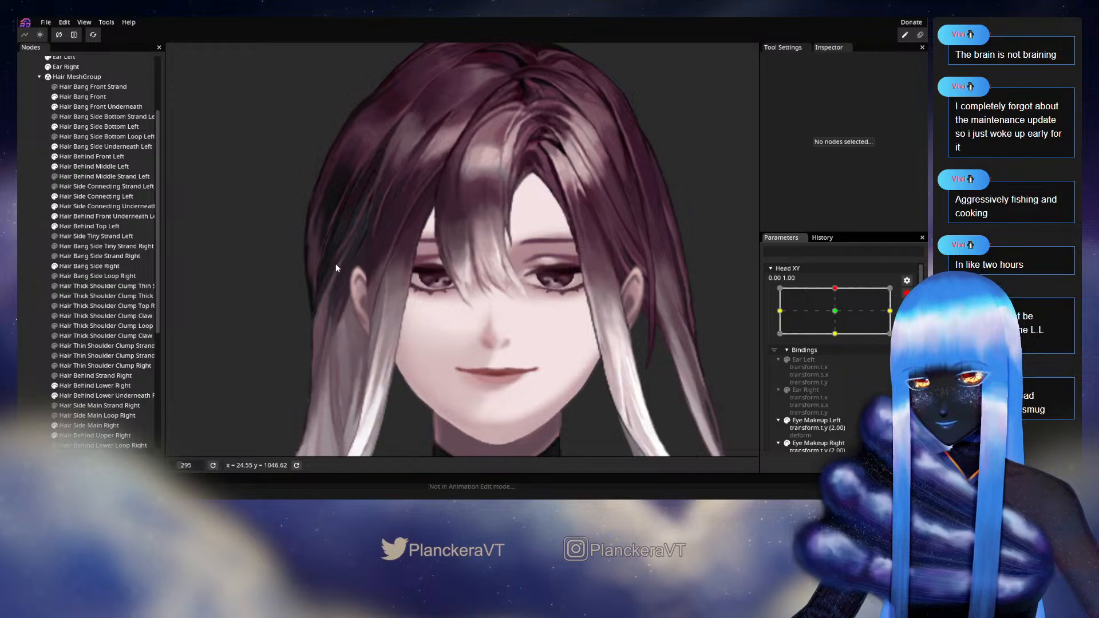
# Disarm Head XY, move it to preview the whole head's motion, and return it to 0.00, 1.00
pyautogui.moveTo(336, 261); pyautogui.dragTo(350, 301)
pyautogui.click(906, 293)
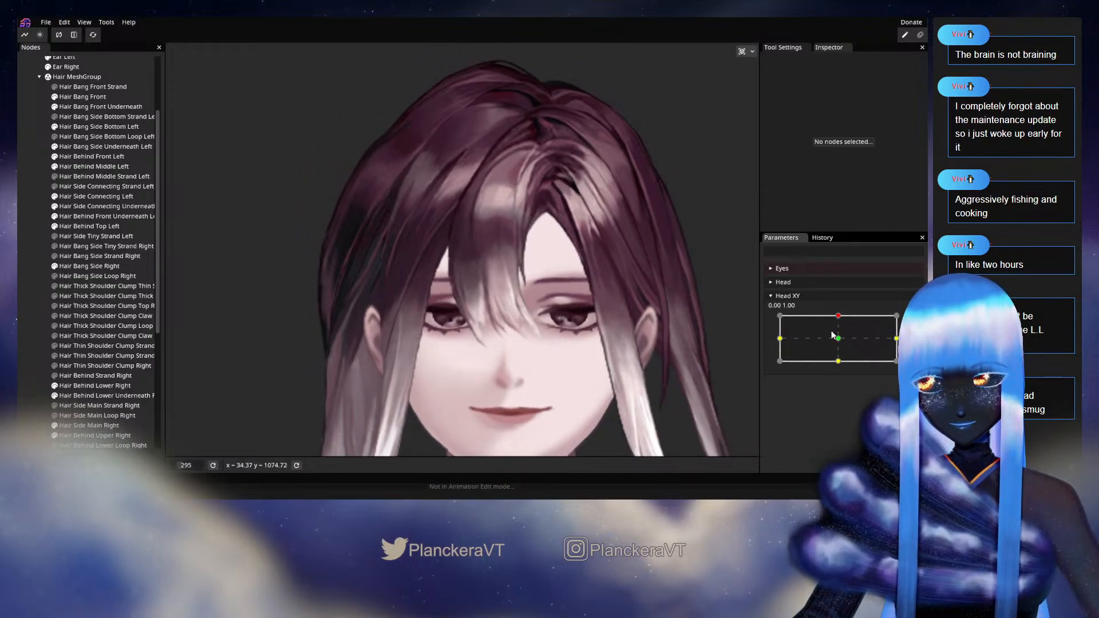
pyautogui.moveTo(840, 316)
pyautogui.mouseDown()
pyautogui.moveTo(837, 344)
pyautogui.moveTo(838, 315)
pyautogui.mouseUp()
# Select Hair Bang Side Right, adjust interior vertices along its upper strand above the forehead gap, and deselect the part
pyautogui.scroll(5, 409, 270)
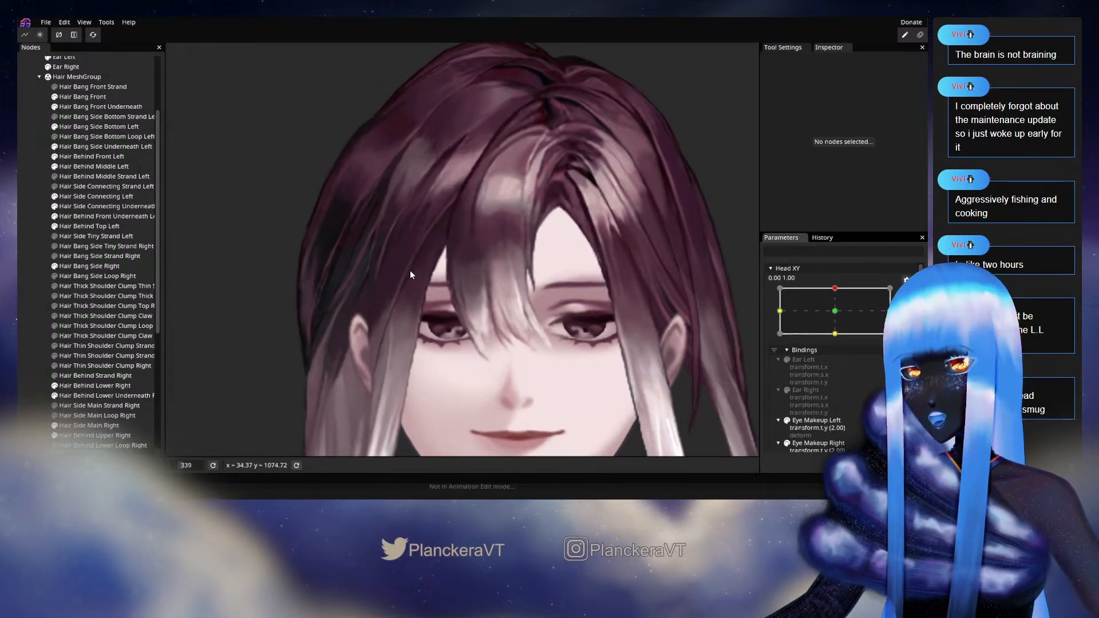
pyautogui.moveTo(410, 270); pyautogui.dragTo(428, 362)
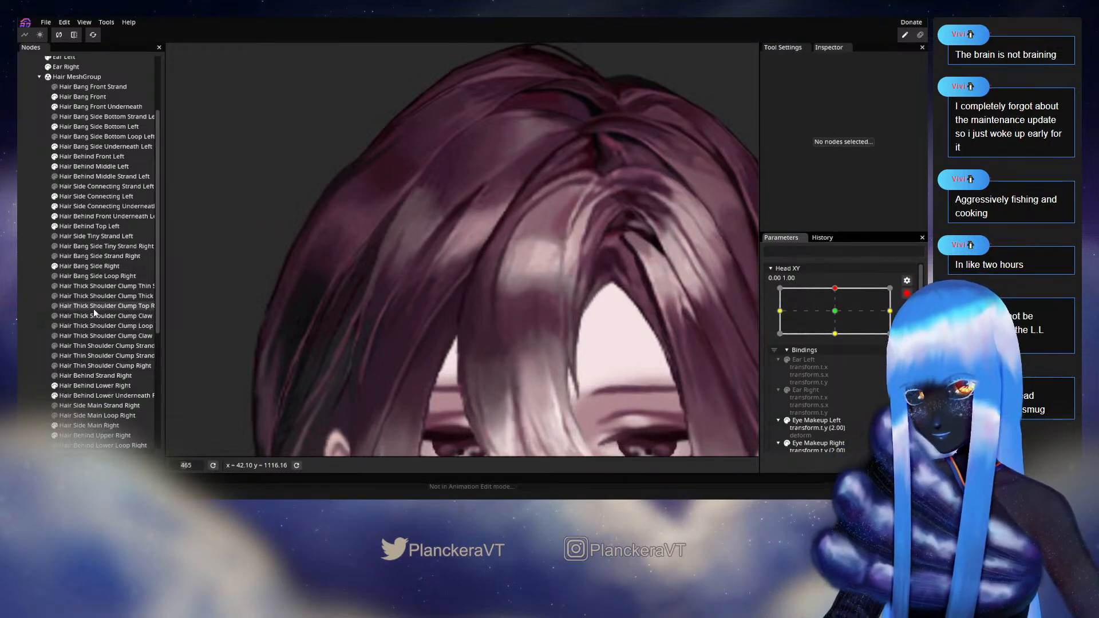
pyautogui.click(101, 266)
pyautogui.scroll(5, 432, 279)
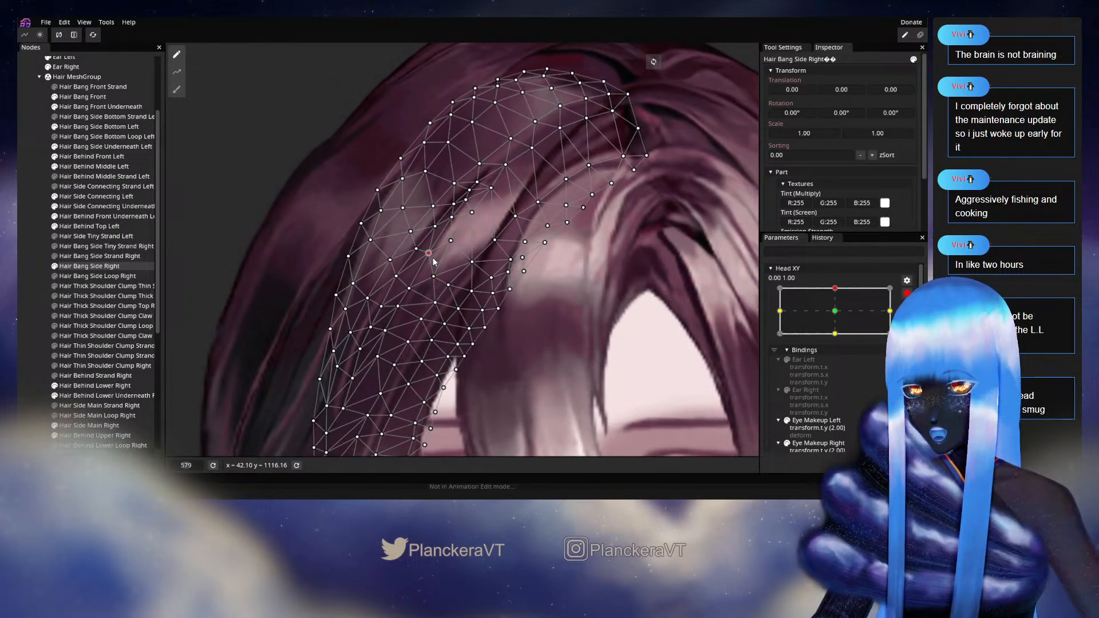
pyautogui.moveTo(435, 260); pyautogui.dragTo(435, 259)
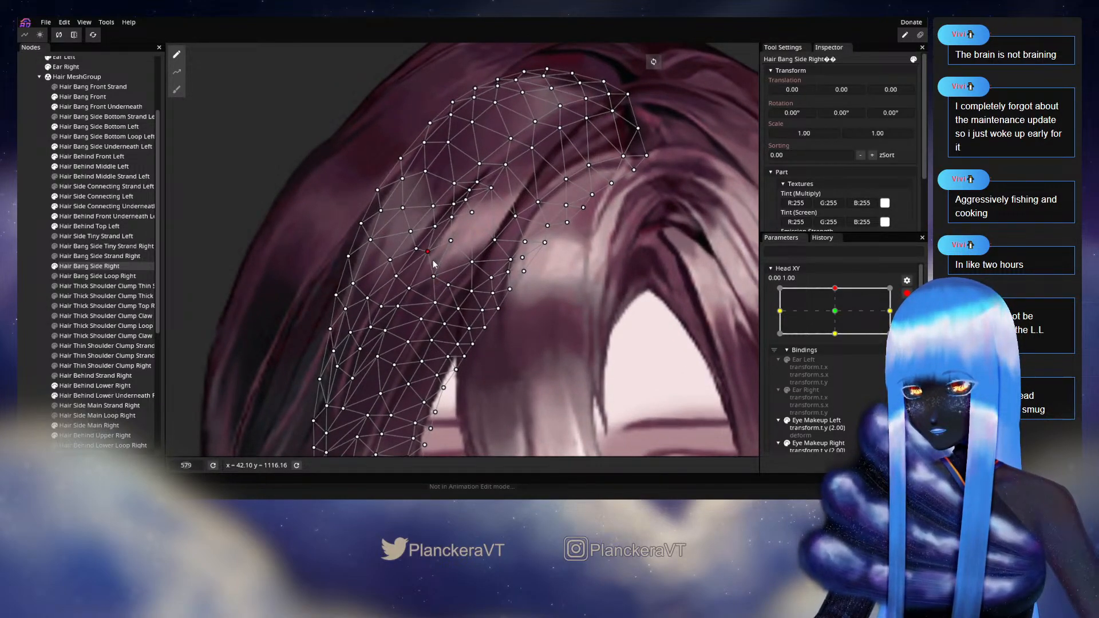
pyautogui.moveTo(395, 311); pyautogui.dragTo(391, 337)
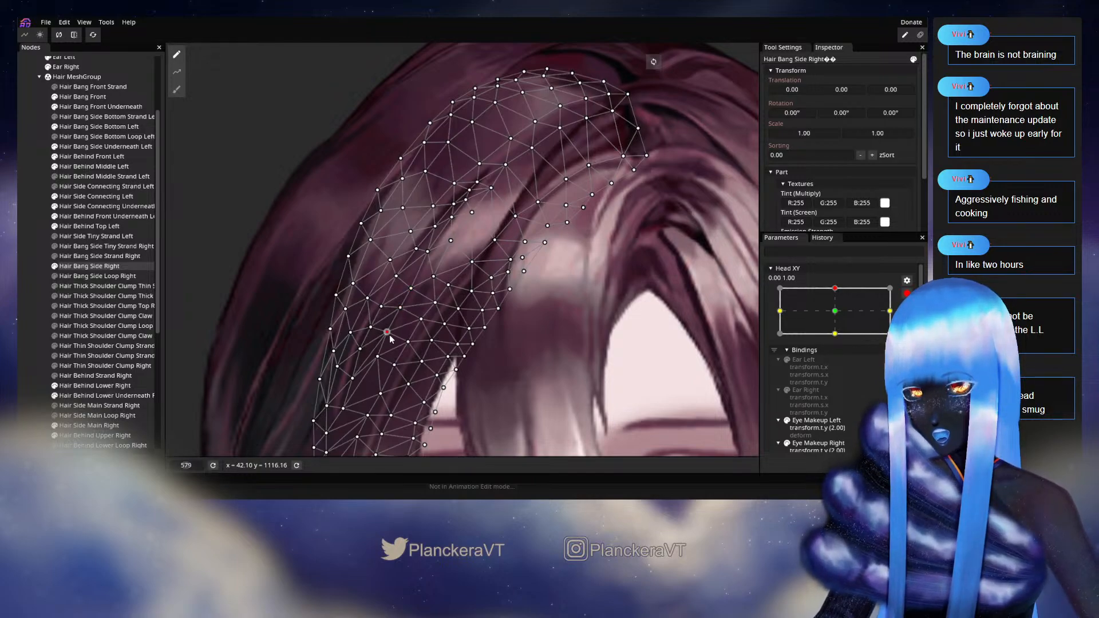
pyautogui.moveTo(666, 103); pyautogui.dragTo(593, 170)
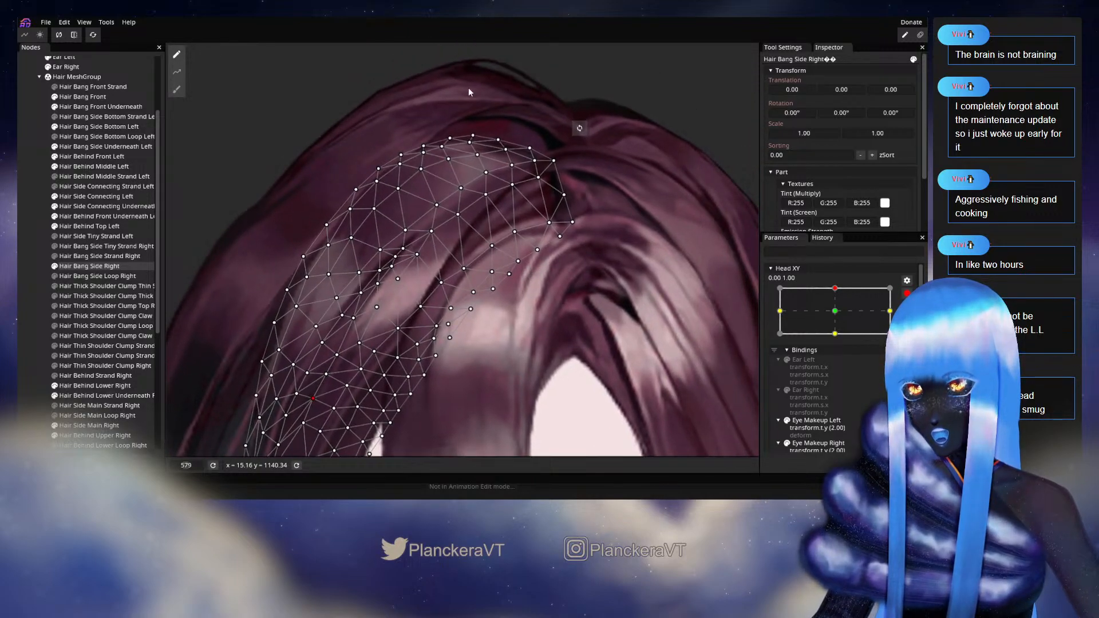
pyautogui.moveTo(309, 416); pyautogui.dragTo(423, 322)
pyautogui.click(18, 307)
# Select Hair Bang Side Right, fine-tune the interior vertices along its dark strand above the forehead gap, and deselect the part
pyautogui.scroll(-4, 433, 330)
pyautogui.scroll(4, 422, 321)
pyautogui.scroll(1, 423, 324)
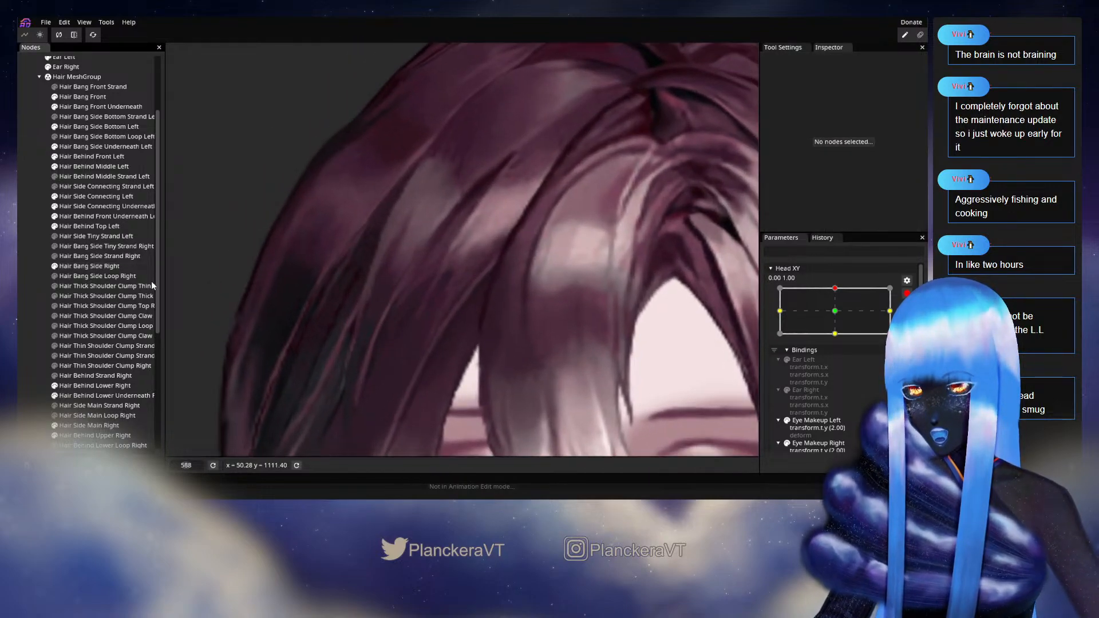
pyautogui.click(89, 266)
pyautogui.scroll(3, 391, 288)
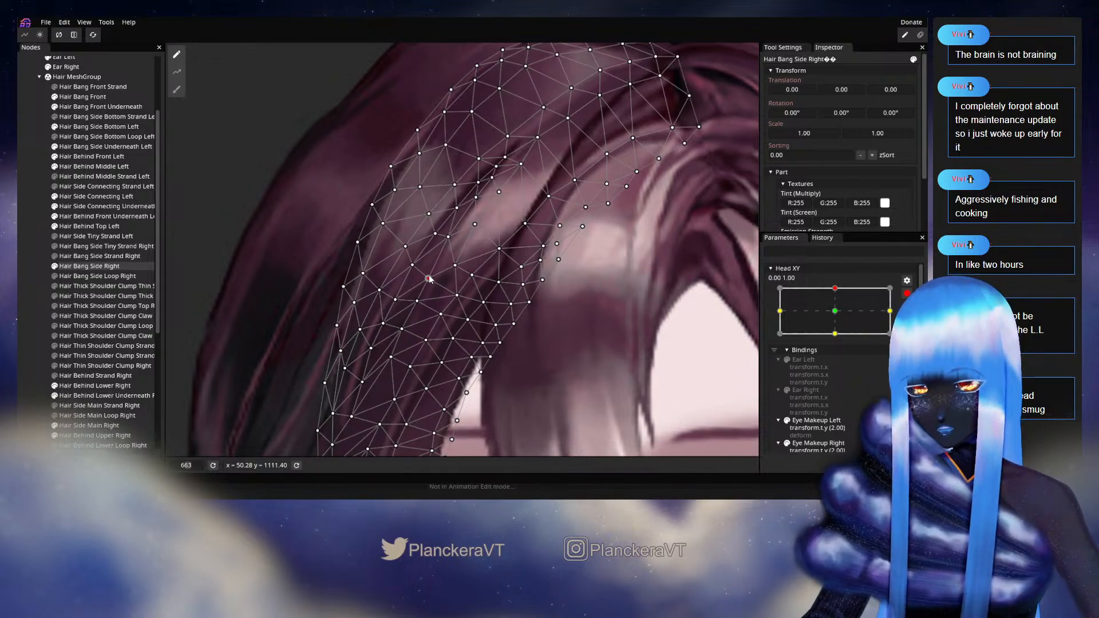
pyautogui.click(448, 237)
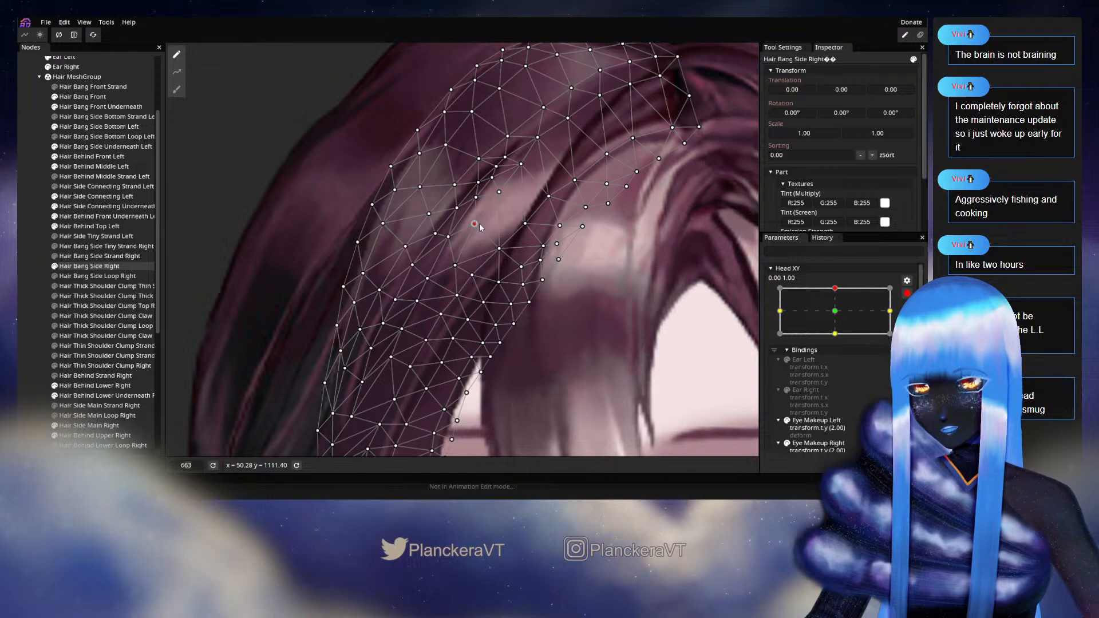
pyautogui.click(475, 199)
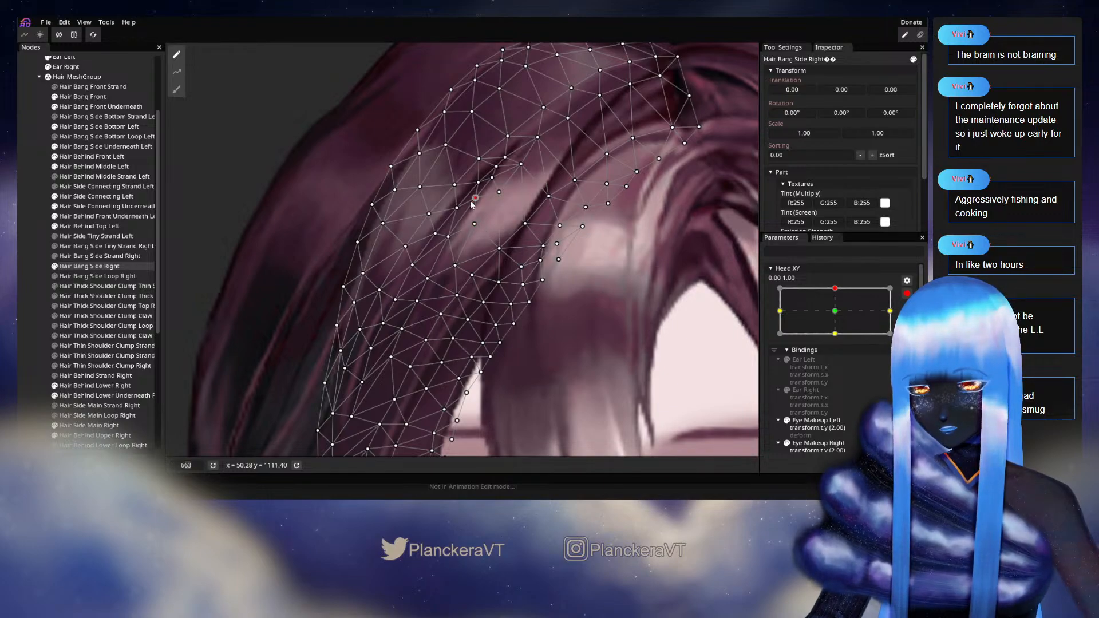
pyautogui.click(442, 344)
# Disarm Head XY and move it around to preview the bang's motion, returning it close to 0.00, 1.00
pyautogui.scroll(-4, 446, 345)
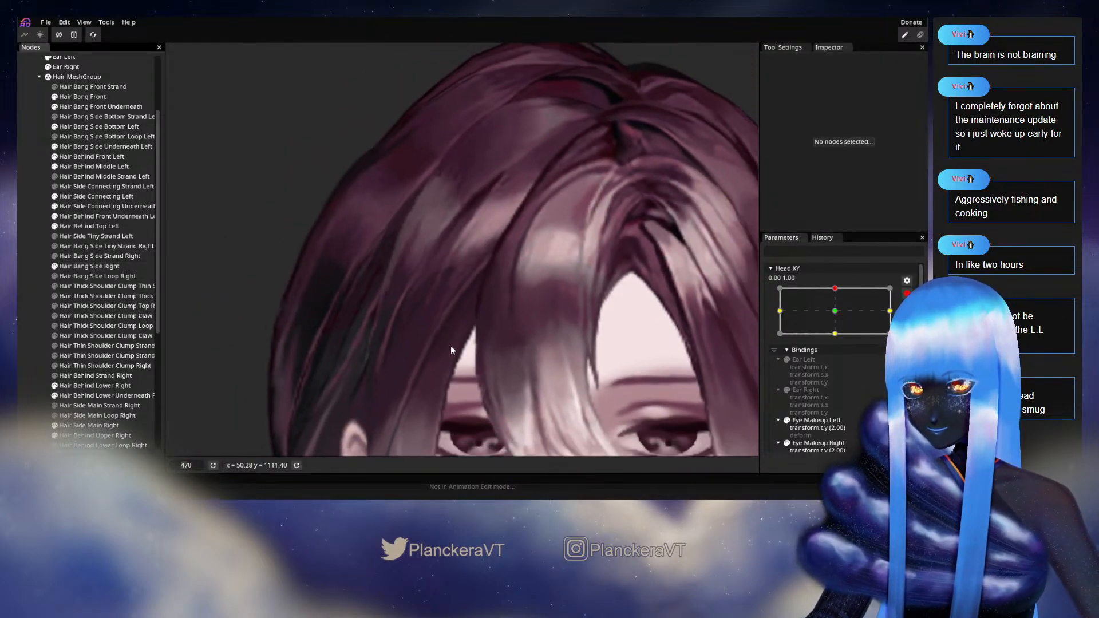
pyautogui.click(907, 294)
pyautogui.moveTo(840, 319)
pyautogui.mouseDown()
pyautogui.moveTo(838, 338)
pyautogui.moveTo(838, 316)
pyautogui.mouseUp()
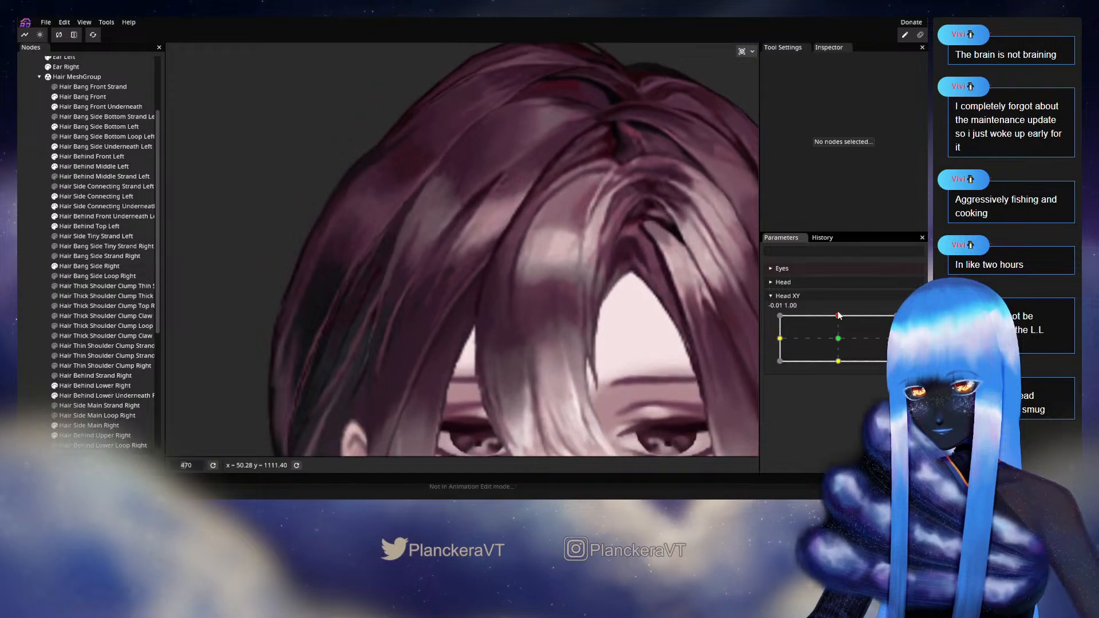
# With Head XY armed at 0.00, 1.00, nudge a Hair Bang Side Right vertex beside the upper strand highlight and deselect the part
pyautogui.scroll(5, 407, 266)
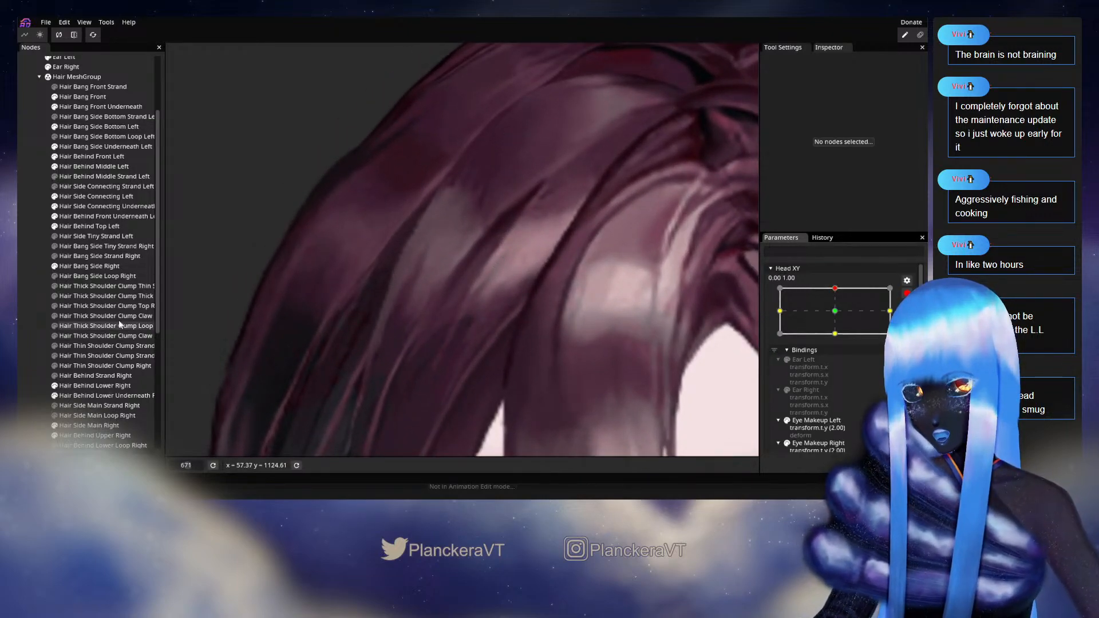
pyautogui.click(480, 252)
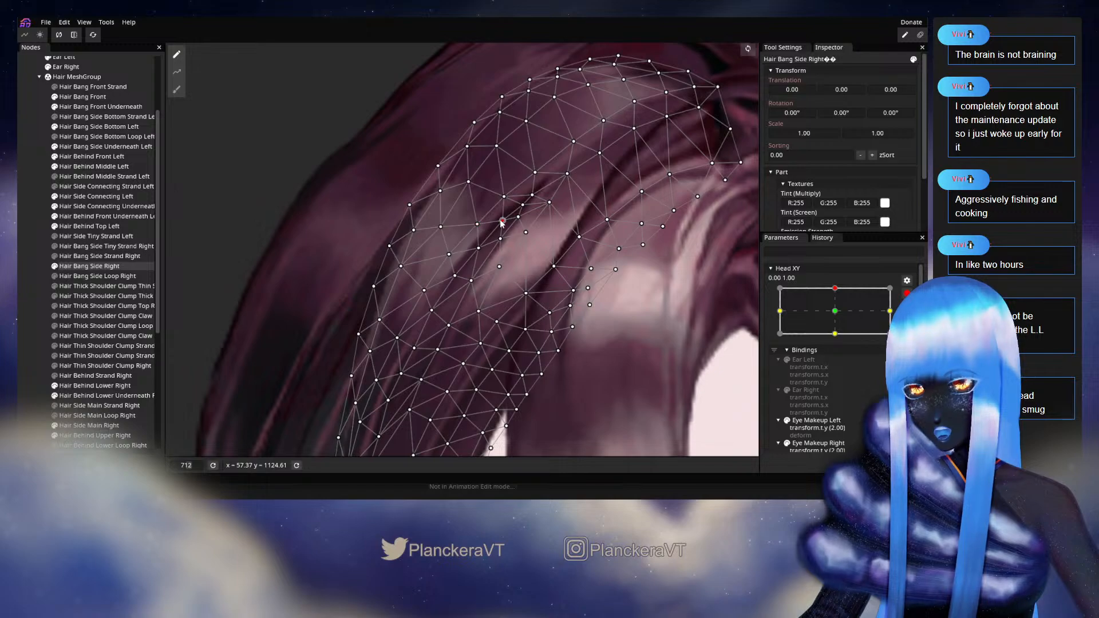
pyautogui.click(197, 281)
# View the whole upper head, disarm Head XY, and preview the hair motion around its up keypoint
pyautogui.scroll(-5, 588, 349)
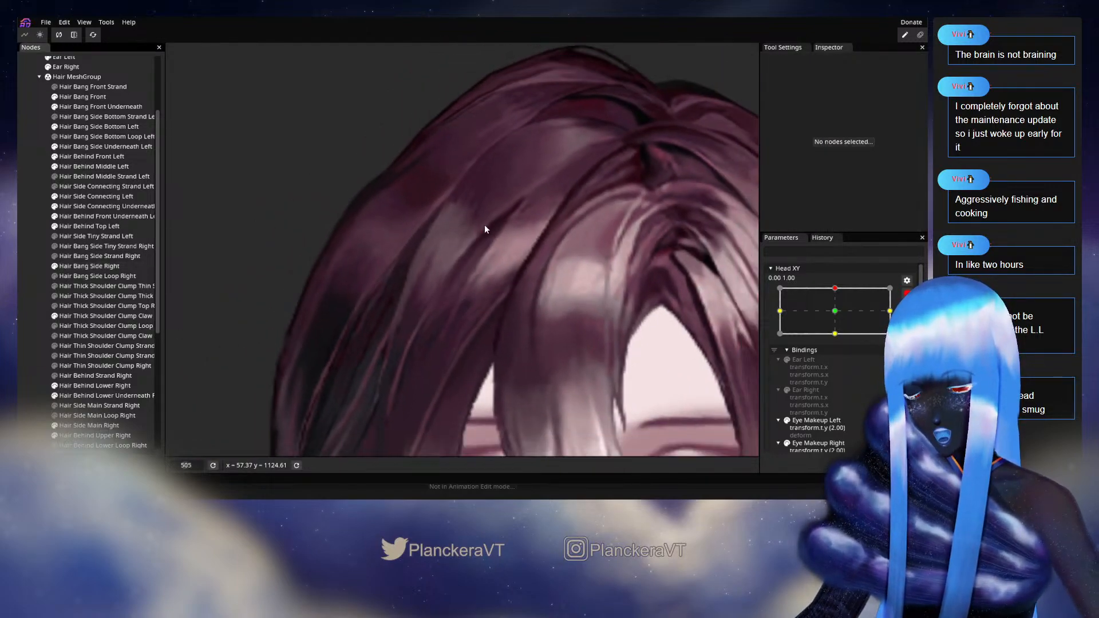
pyautogui.scroll(-1, 544, 293)
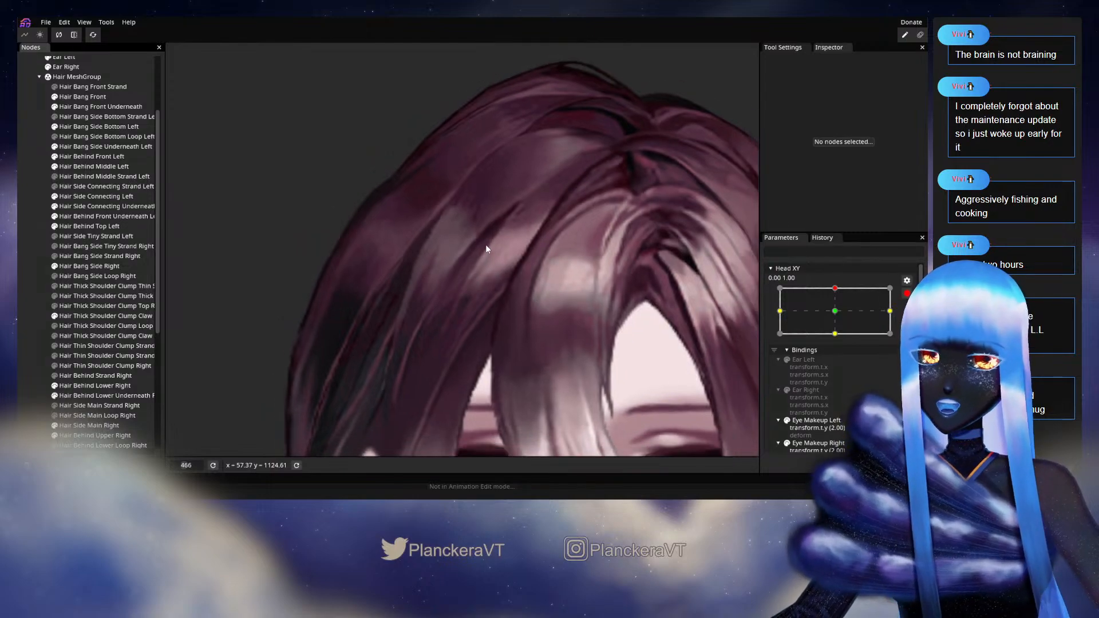
pyautogui.scroll(-3, 548, 298)
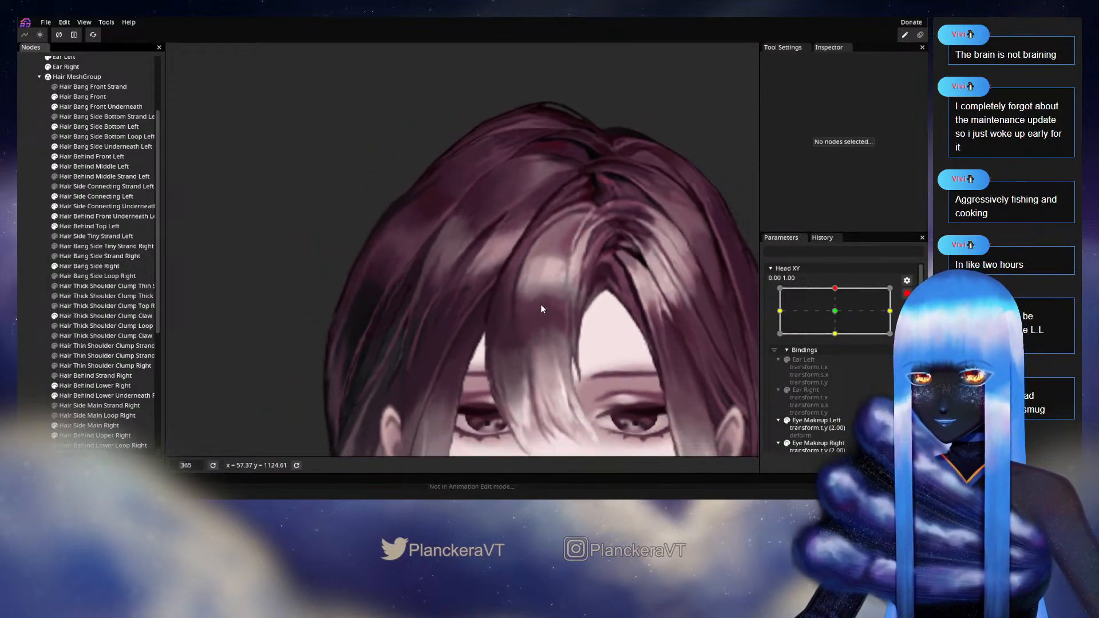
pyautogui.scroll(-1, 540, 319)
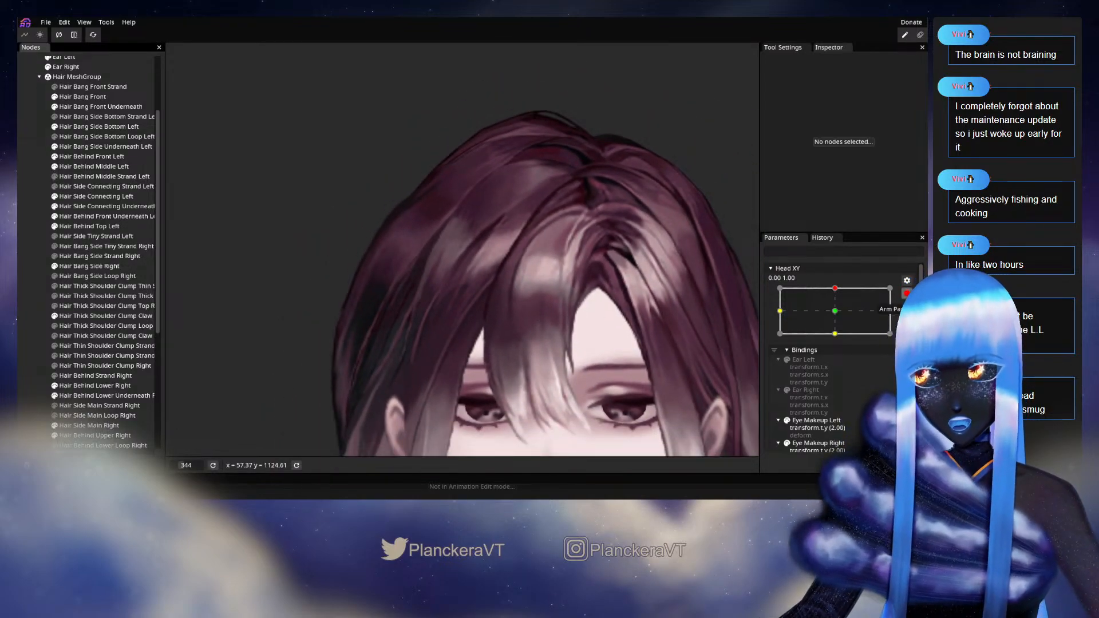
pyautogui.click(906, 280)
pyautogui.moveTo(838, 315)
pyautogui.mouseDown()
pyautogui.moveTo(837, 327)
pyautogui.moveTo(837, 318)
pyautogui.mouseUp()
# Select Hair Bang Side Right, shift interior vertices from below the highlight down toward the middle of the strand, and deselect the part
pyautogui.scroll(5, 493, 290)
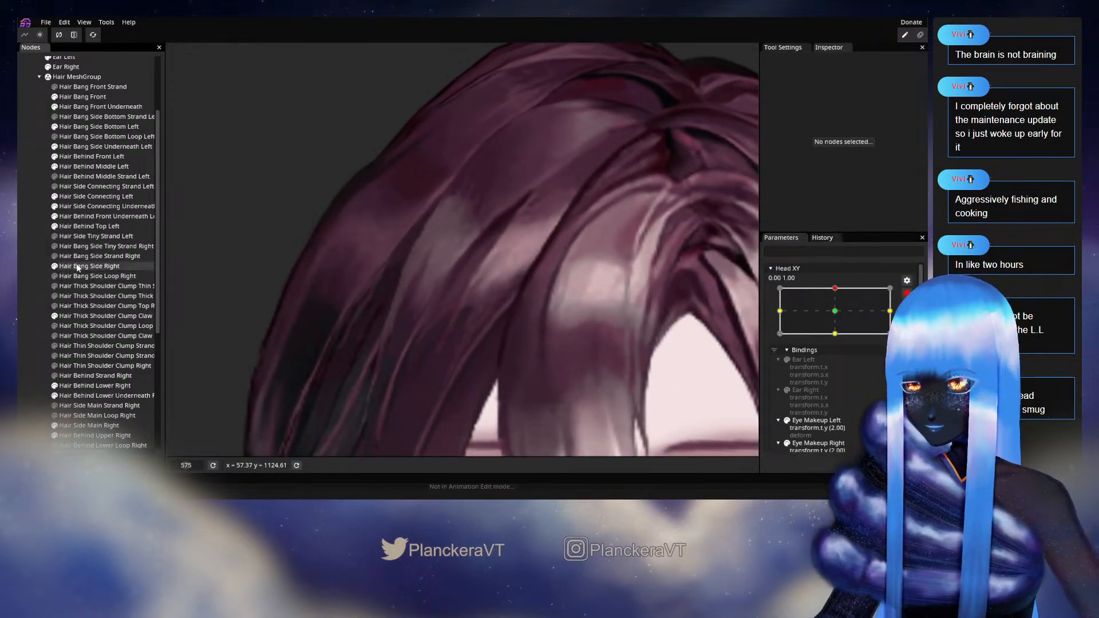
pyautogui.click(77, 266)
pyautogui.scroll(2, 477, 283)
pyautogui.click(474, 279)
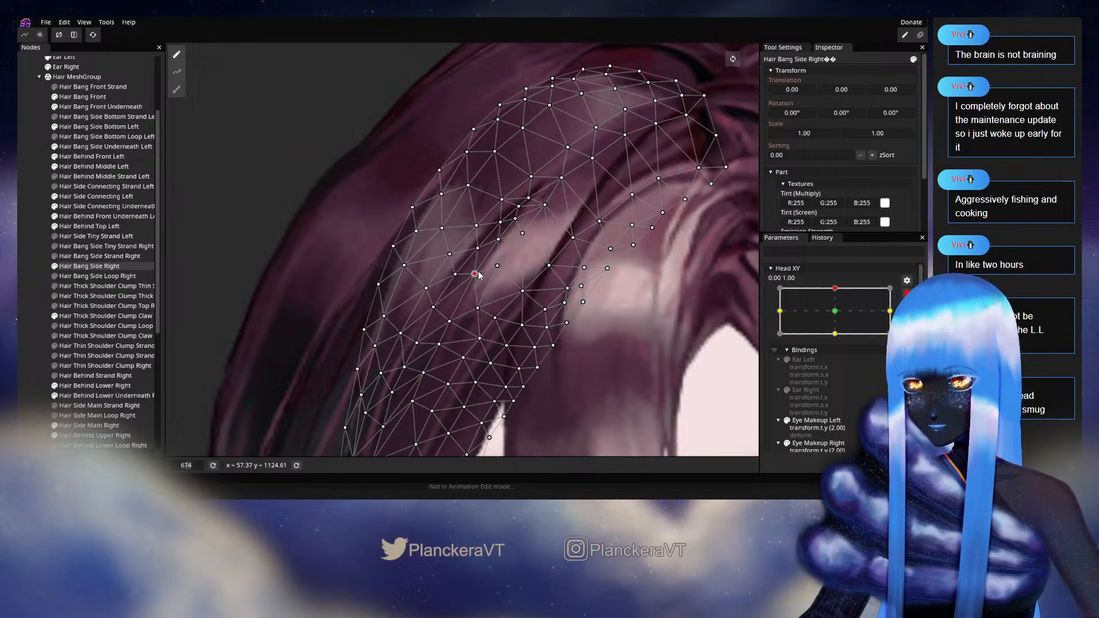
pyautogui.moveTo(478, 277); pyautogui.dragTo(479, 275)
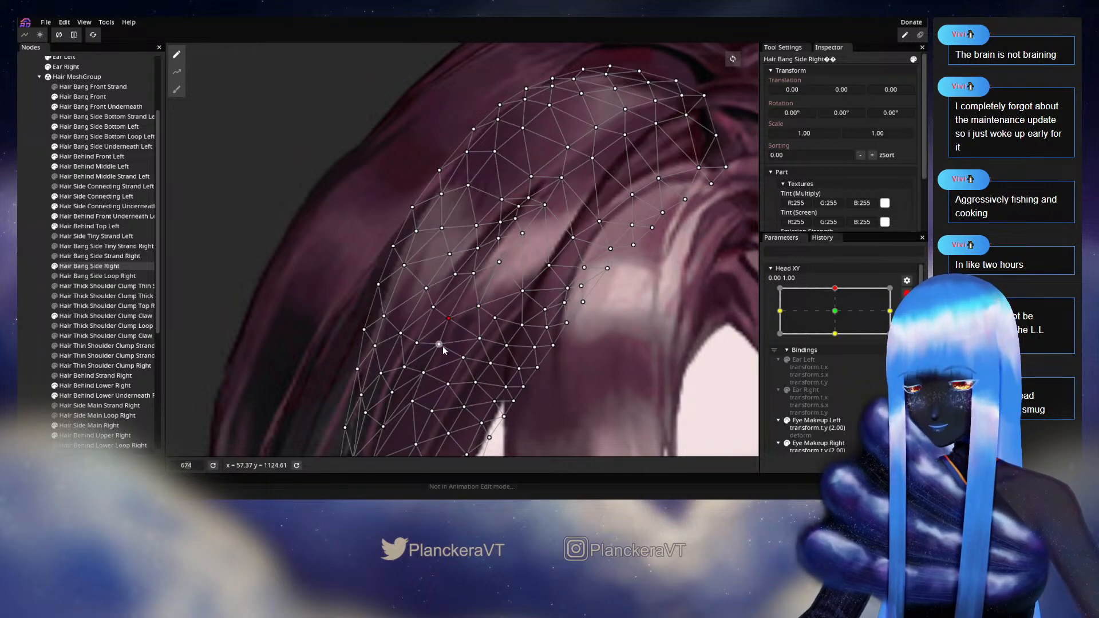
pyautogui.scroll(-3, 435, 361)
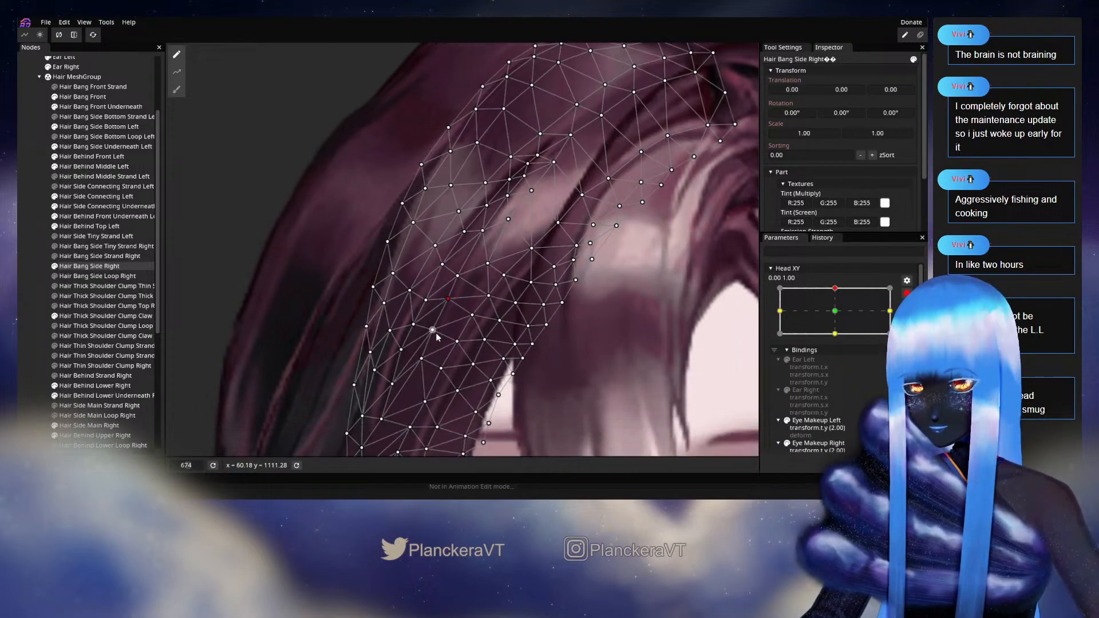
pyautogui.moveTo(438, 329); pyautogui.dragTo(440, 327)
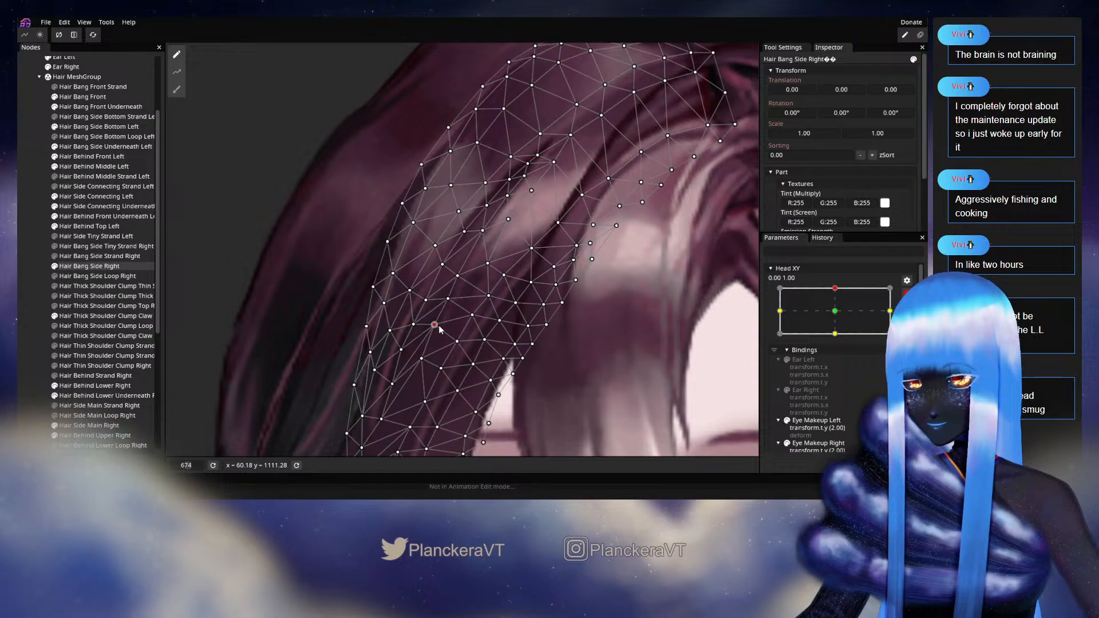
pyautogui.click(582, 312)
# Move the disarmed Head XY to check the reshaped right bang in motion, returning it to the up keypoint
pyautogui.scroll(-5, 582, 311)
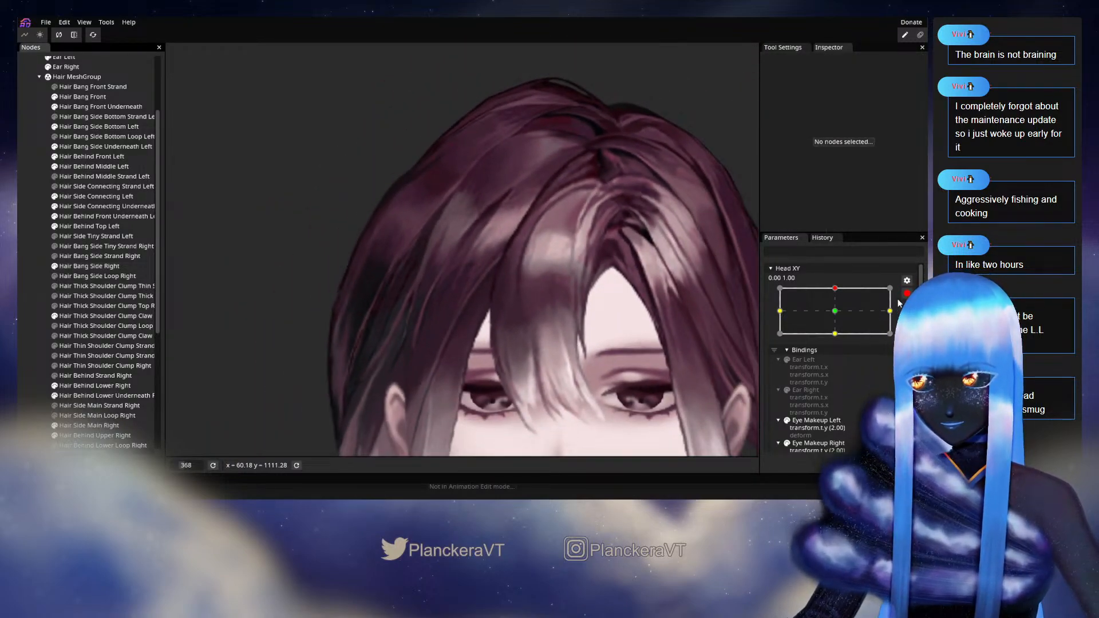
pyautogui.scroll(2, 851, 319)
pyautogui.moveTo(840, 316)
pyautogui.mouseDown()
pyautogui.moveTo(839, 339)
pyautogui.moveTo(841, 318)
pyautogui.mouseUp()
# Select Hair Bang Side Right, adjust interior vertices from the middle of the strand up to its upper dark tip, and deselect the part
pyautogui.scroll(6, 456, 293)
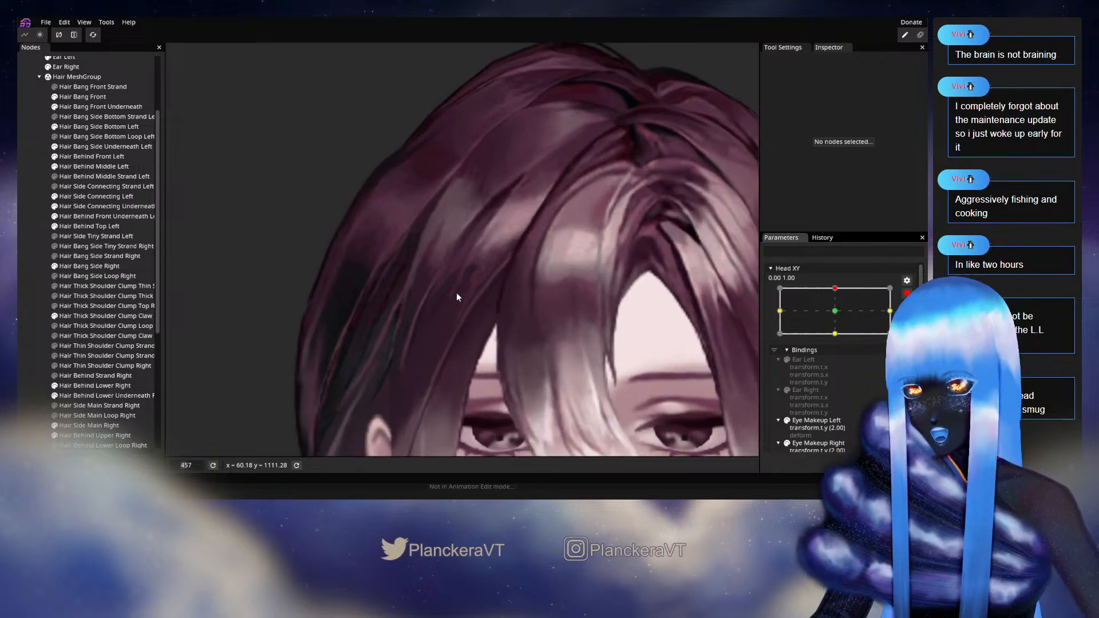
pyautogui.click(71, 264)
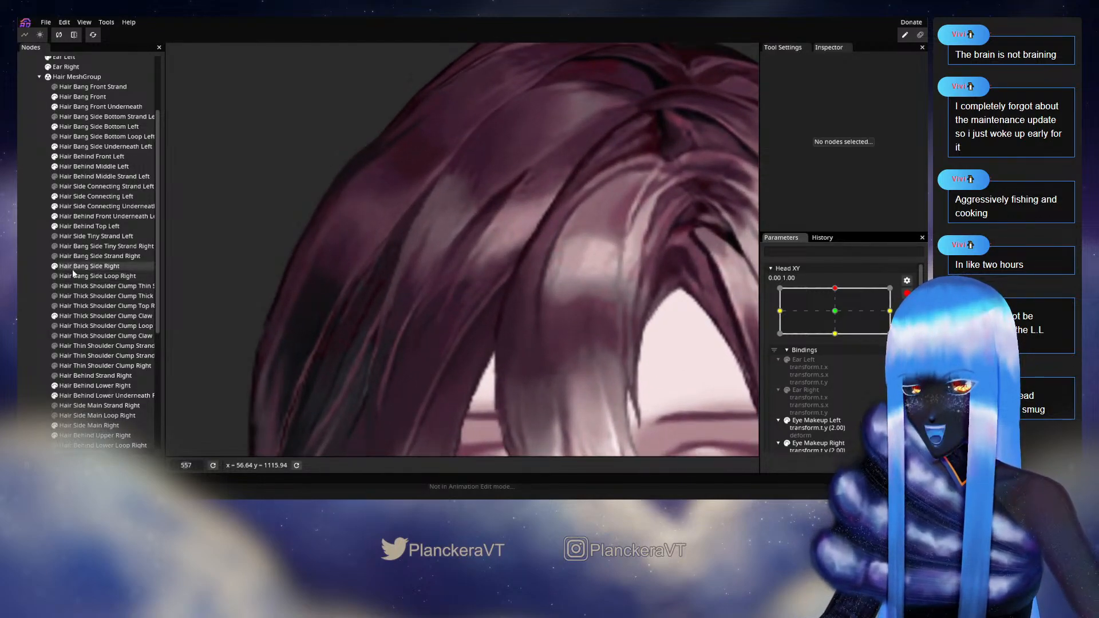
pyautogui.scroll(2, 464, 275)
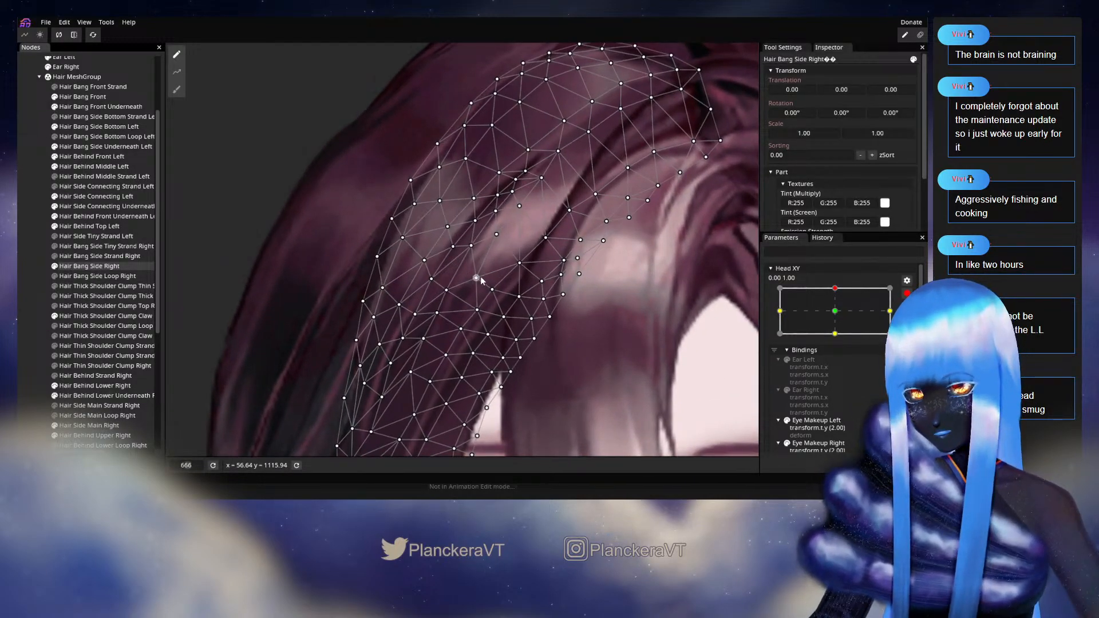
pyautogui.click(477, 277)
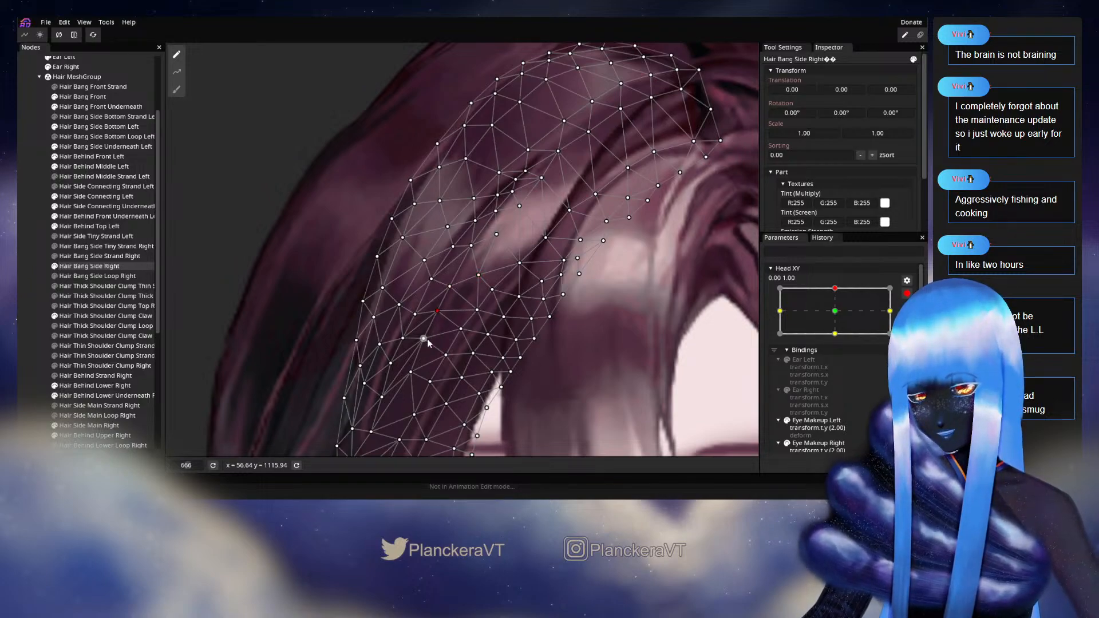
pyautogui.moveTo(428, 340); pyautogui.dragTo(431, 337)
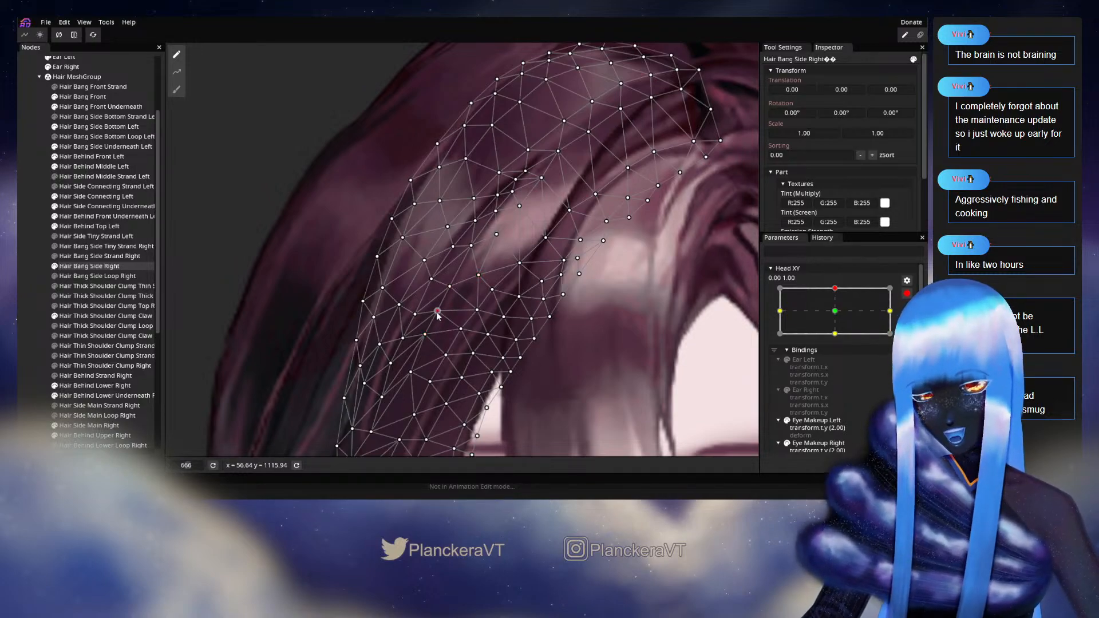
pyautogui.click(471, 246)
pyautogui.click(472, 246)
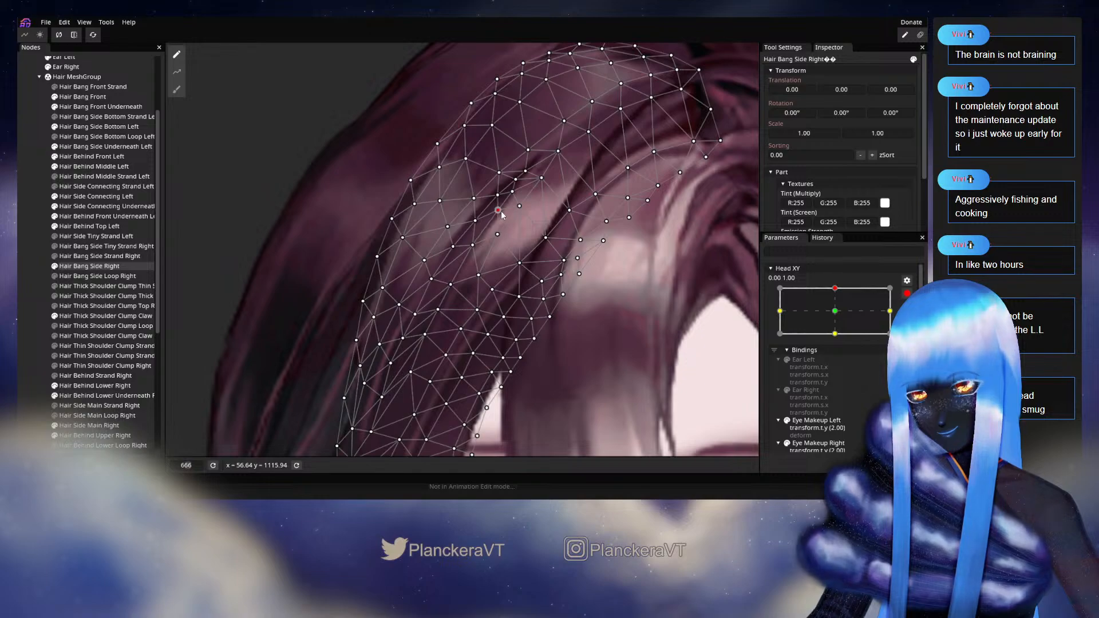
pyautogui.click(513, 192)
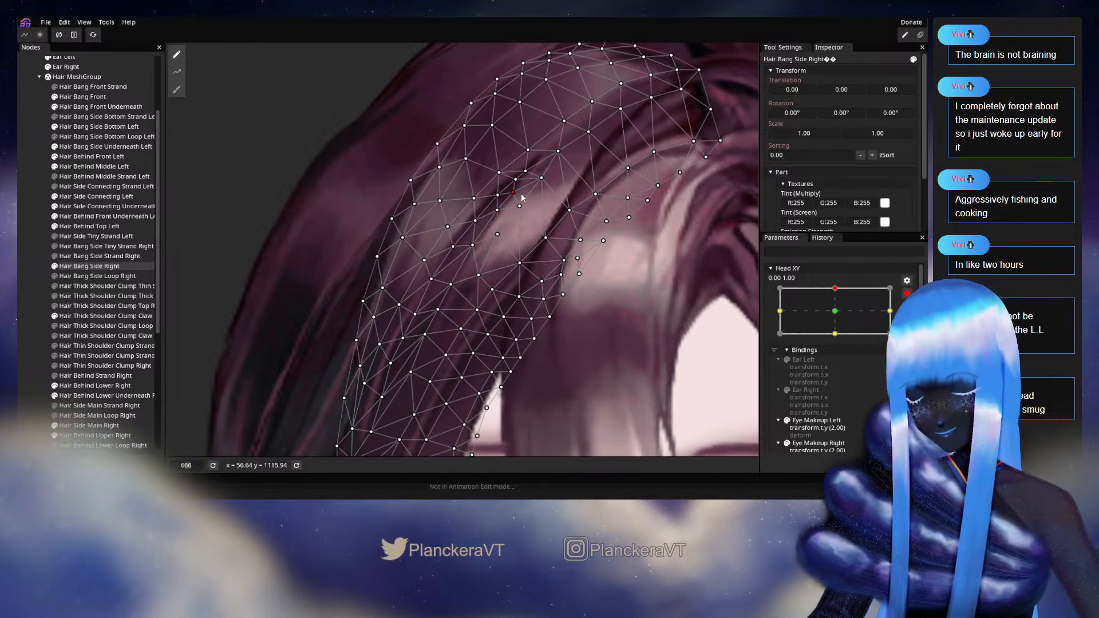
pyautogui.click(42, 317)
# Preview the head's motion with Head XY disarmed, return it to 0.00, 1.00, and re-arm the parameter
pyautogui.scroll(-2, 495, 312)
pyautogui.scroll(-5, 496, 312)
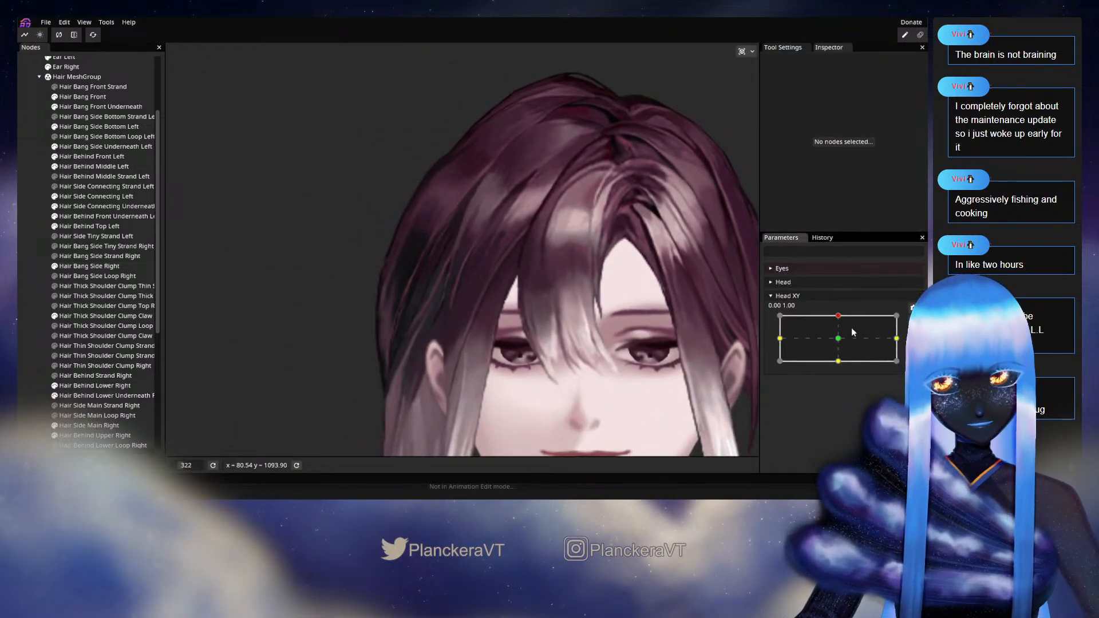
pyautogui.click(837, 316)
pyautogui.moveTo(837, 318)
pyautogui.mouseDown()
pyautogui.moveTo(838, 340)
pyautogui.moveTo(838, 316)
pyautogui.mouseUp()
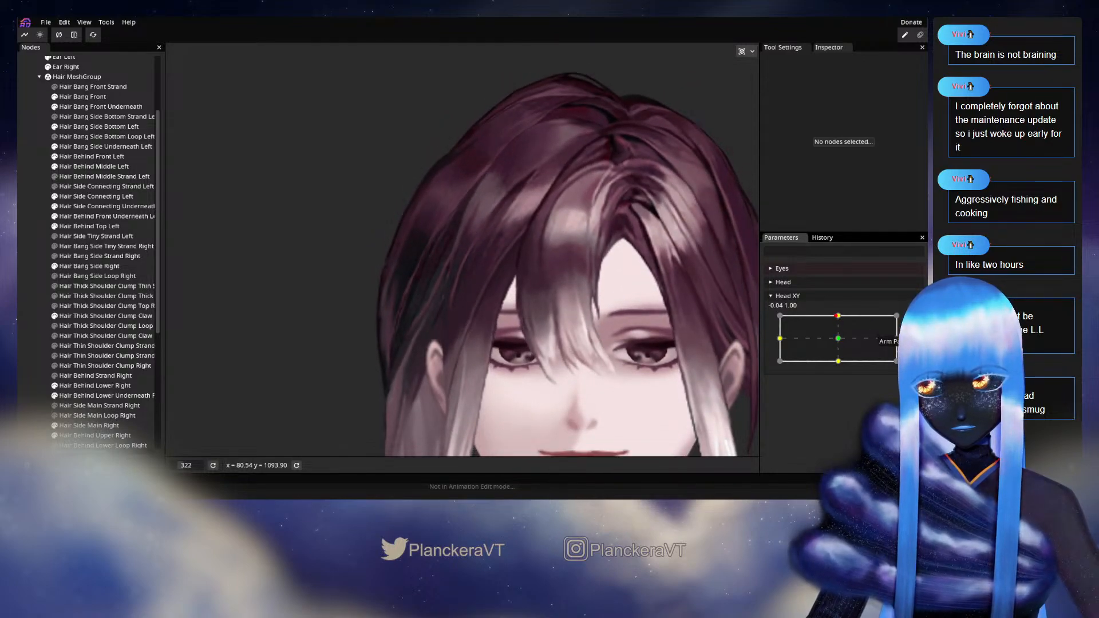
pyautogui.click(914, 321)
# Select Hair Bang Side Right, nudge the interior vertex at the lower end of the bright highlight, and deselect the part
pyautogui.scroll(4, 510, 278)
pyautogui.scroll(4, 510, 279)
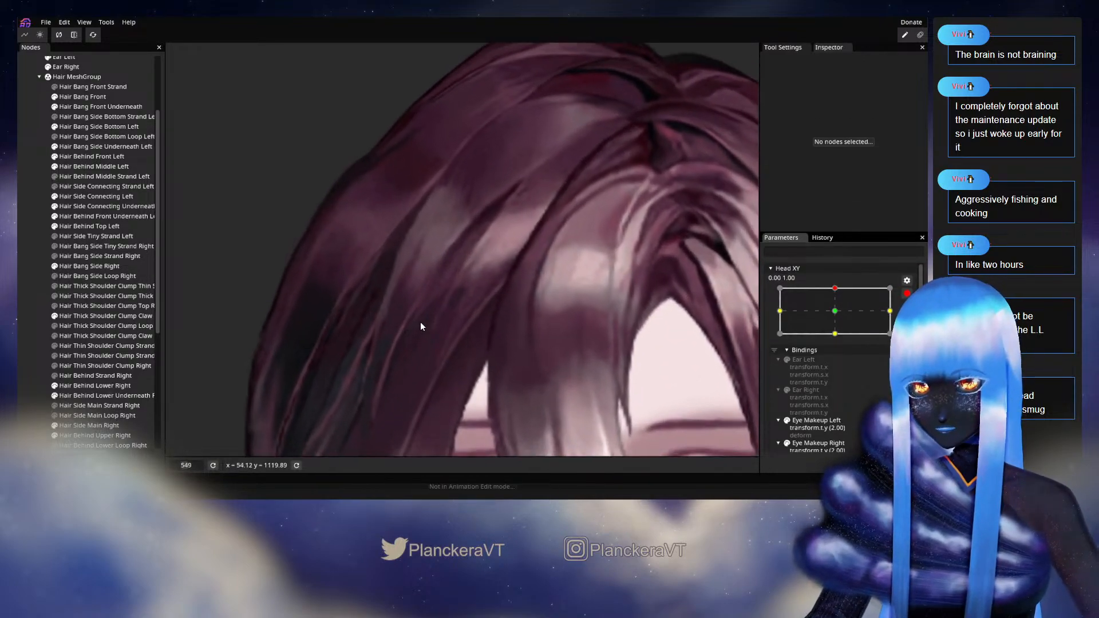
pyautogui.click(86, 266)
pyautogui.scroll(2, 491, 250)
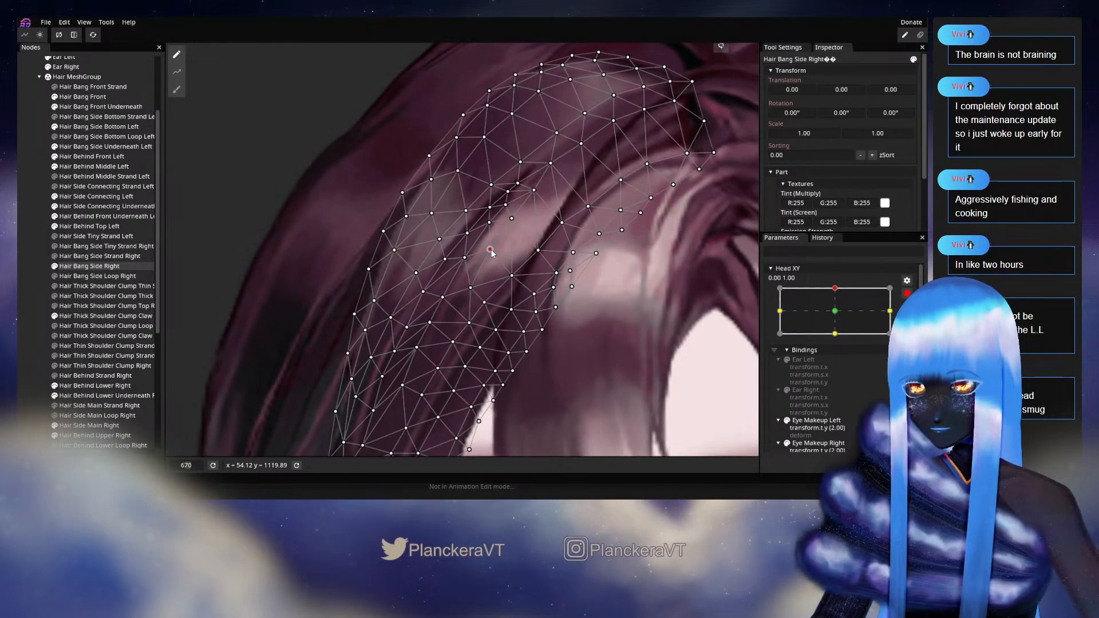
pyautogui.click(587, 335)
# Disarm Head XY, move it to check the hair's motion, and re-arm it at 0.00, 1.00
pyautogui.scroll(-5, 587, 335)
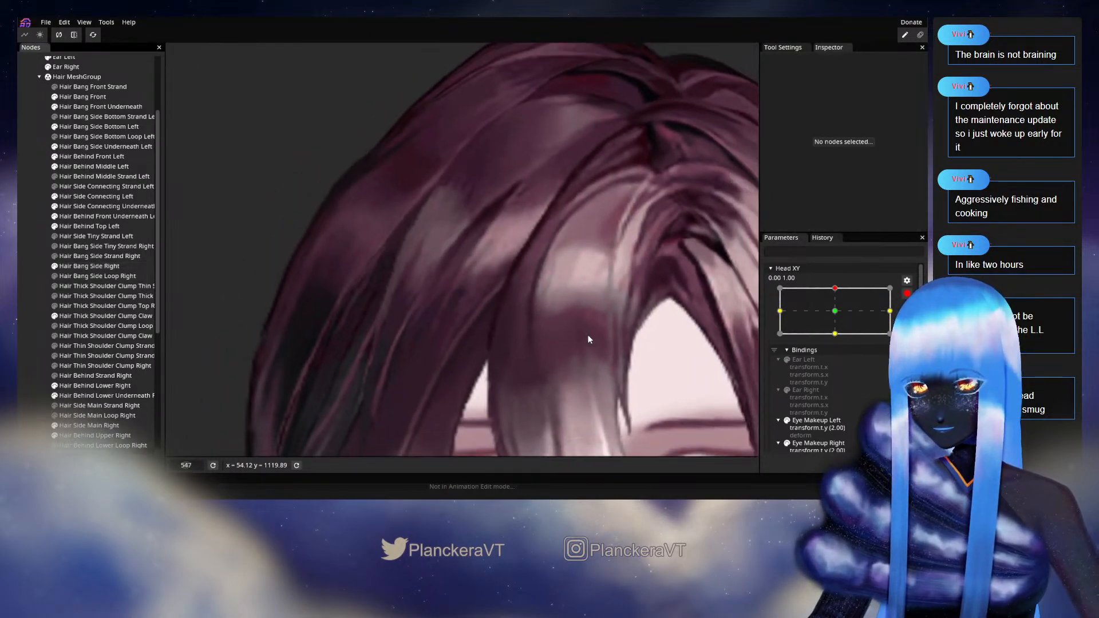
pyautogui.scroll(-3, 591, 336)
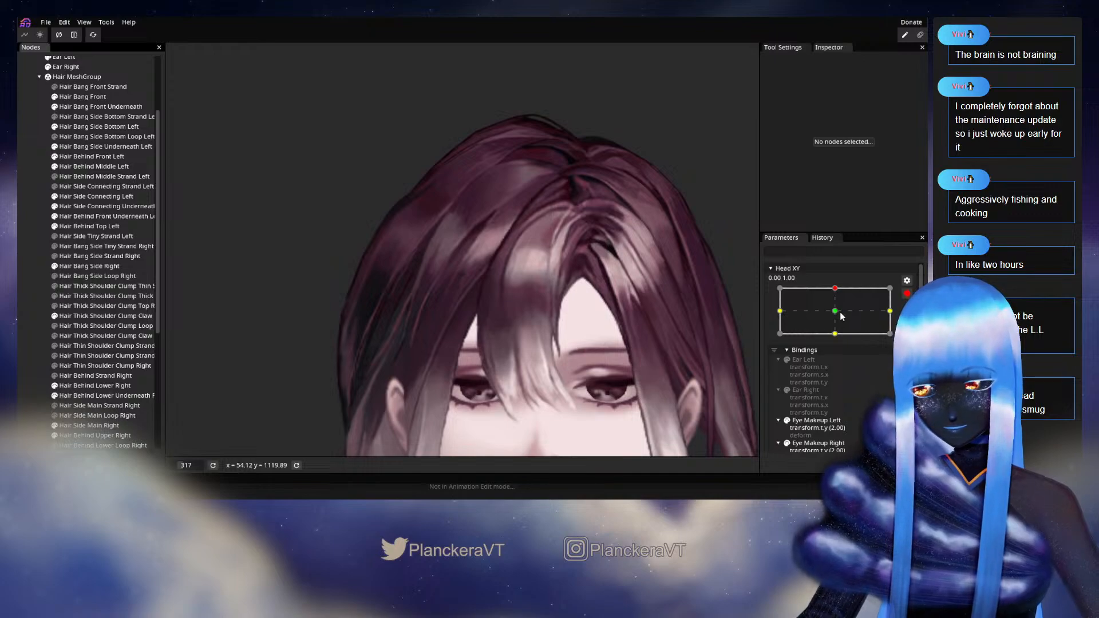
pyautogui.click(906, 294)
pyautogui.moveTo(841, 319)
pyautogui.mouseDown()
pyautogui.moveTo(843, 341)
pyautogui.moveTo(839, 317)
pyautogui.mouseUp()
pyautogui.click(913, 321)
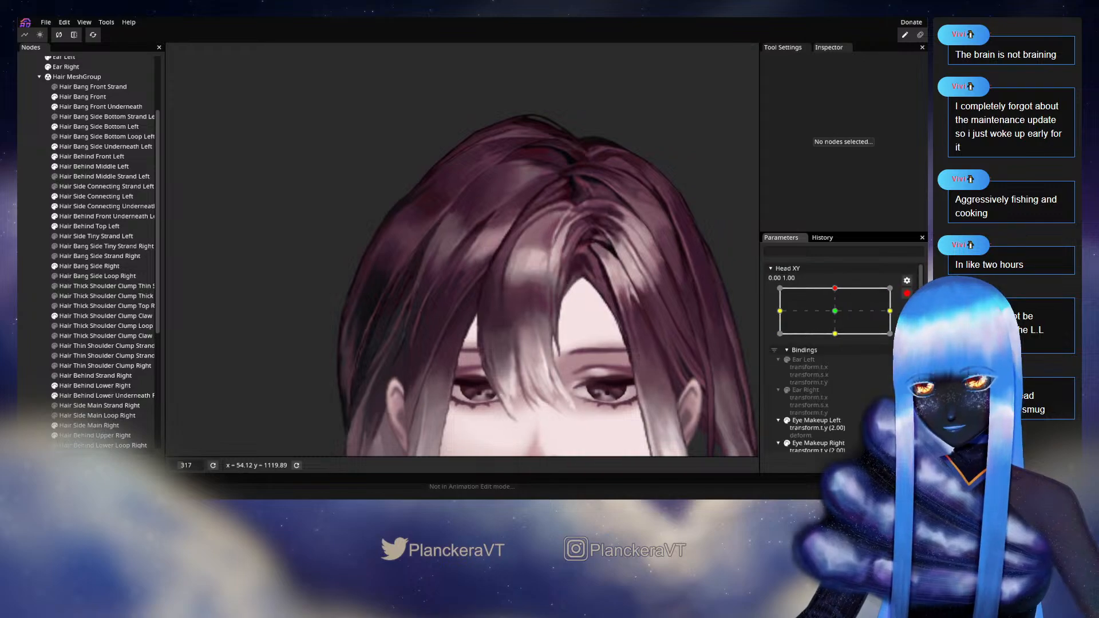
# Select Hair Bang Side Right, adjust an interior vertex just below the strand's highlight, and deselect the part
pyautogui.scroll(1, 362, 311)
pyautogui.scroll(3, 362, 311)
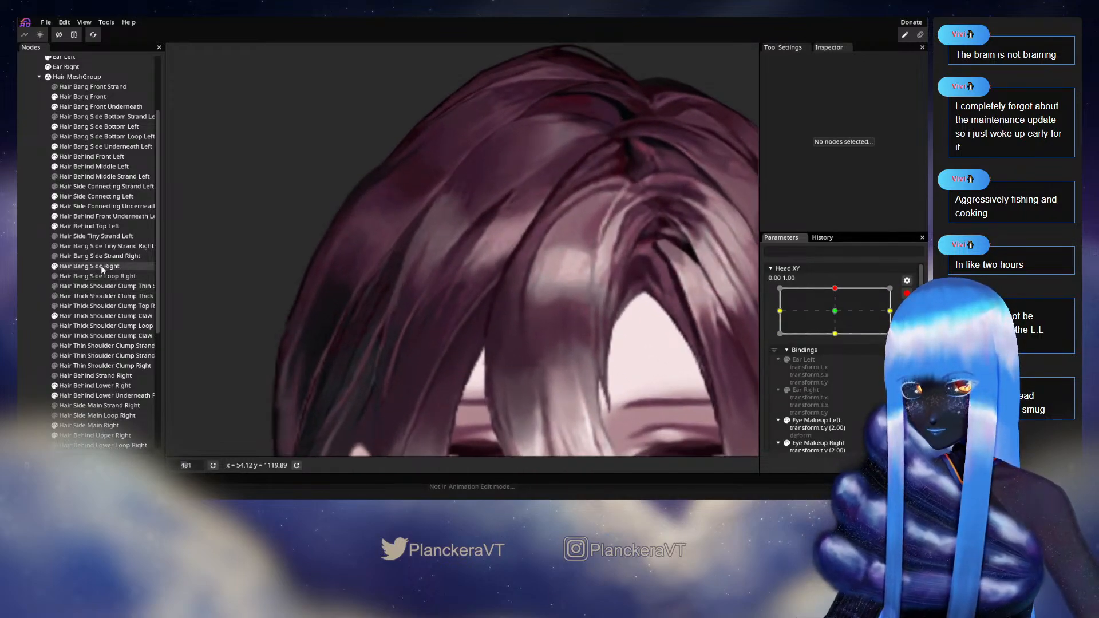
pyautogui.click(101, 266)
pyautogui.scroll(2, 552, 279)
pyautogui.scroll(1, 552, 279)
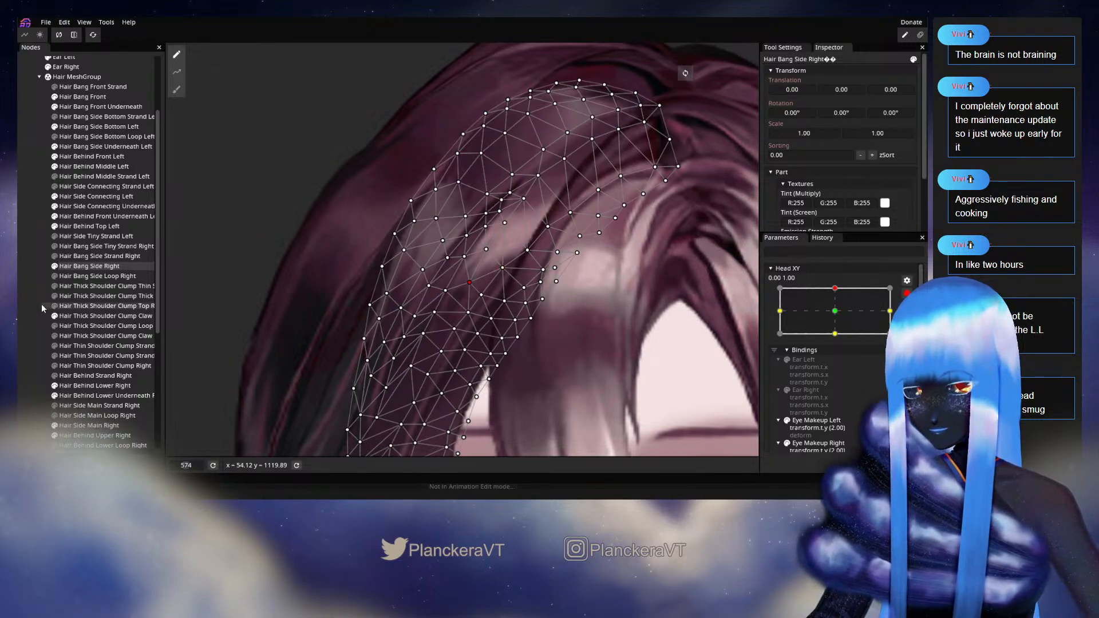
pyautogui.click(541, 359)
pyautogui.scroll(-6, 541, 358)
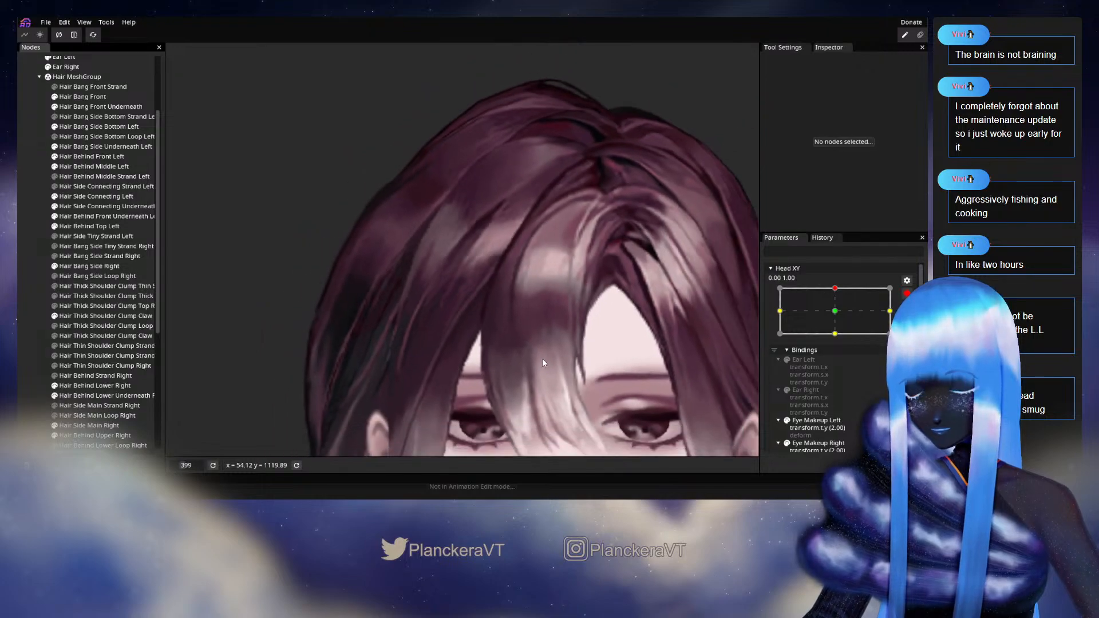
# Disarm Head XY, sweep it to check the hair's motion, and re-arm it at 0.00, 1.00
pyautogui.click(907, 293)
pyautogui.moveTo(838, 316)
pyautogui.mouseDown()
pyautogui.moveTo(835, 338)
pyautogui.moveTo(837, 316)
pyautogui.mouseUp()
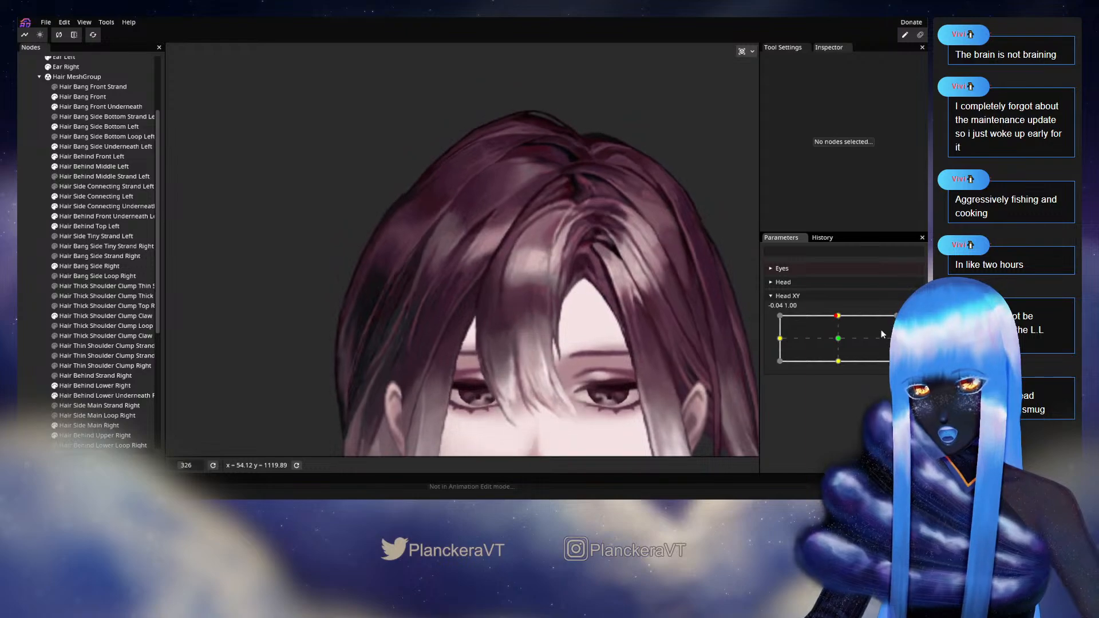
pyautogui.click(906, 321)
pyautogui.scroll(2, 408, 287)
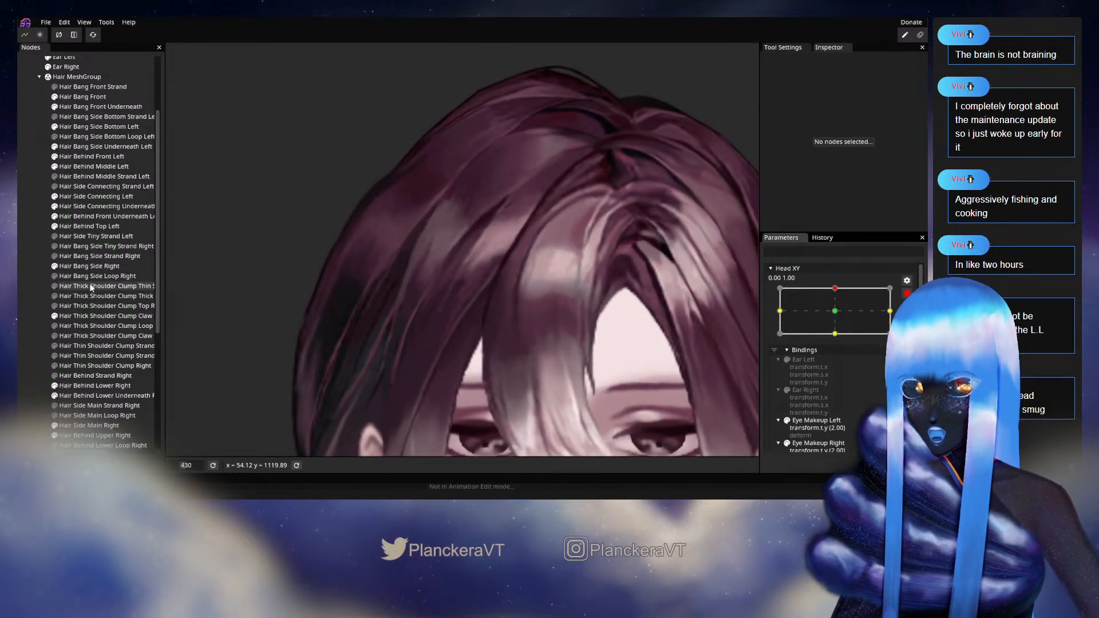
# Select Hair Bang Side Right, adjust an interior vertex on the outer edge of the strand's highlight, and deselect the part
pyautogui.click(81, 268)
pyautogui.scroll(1, 491, 267)
pyautogui.click(498, 266)
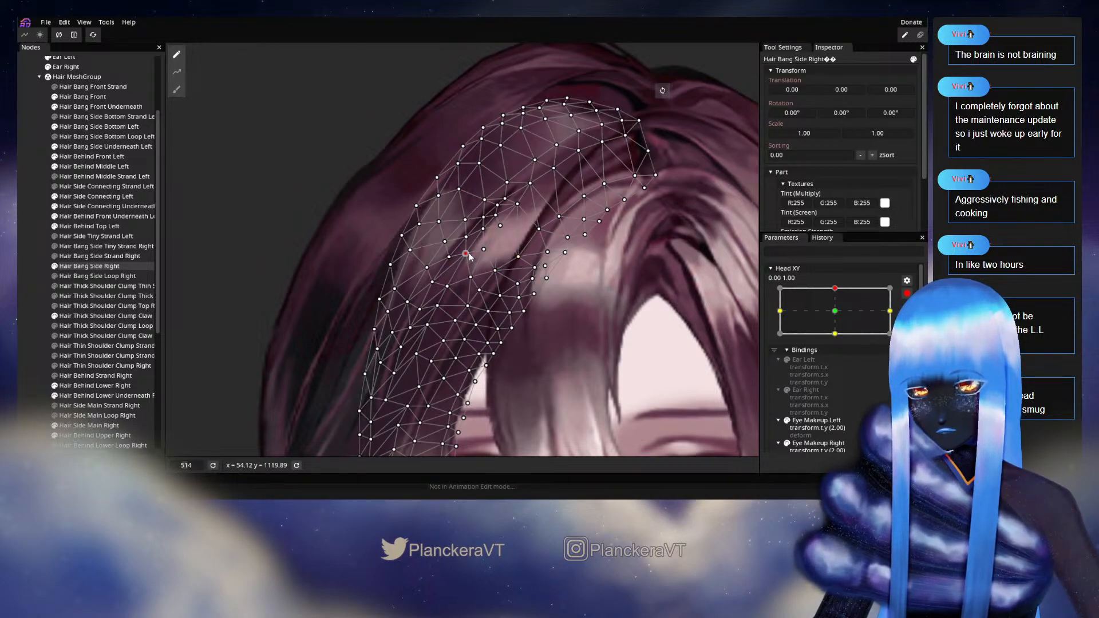
pyautogui.click(19, 292)
pyautogui.scroll(-3, 589, 297)
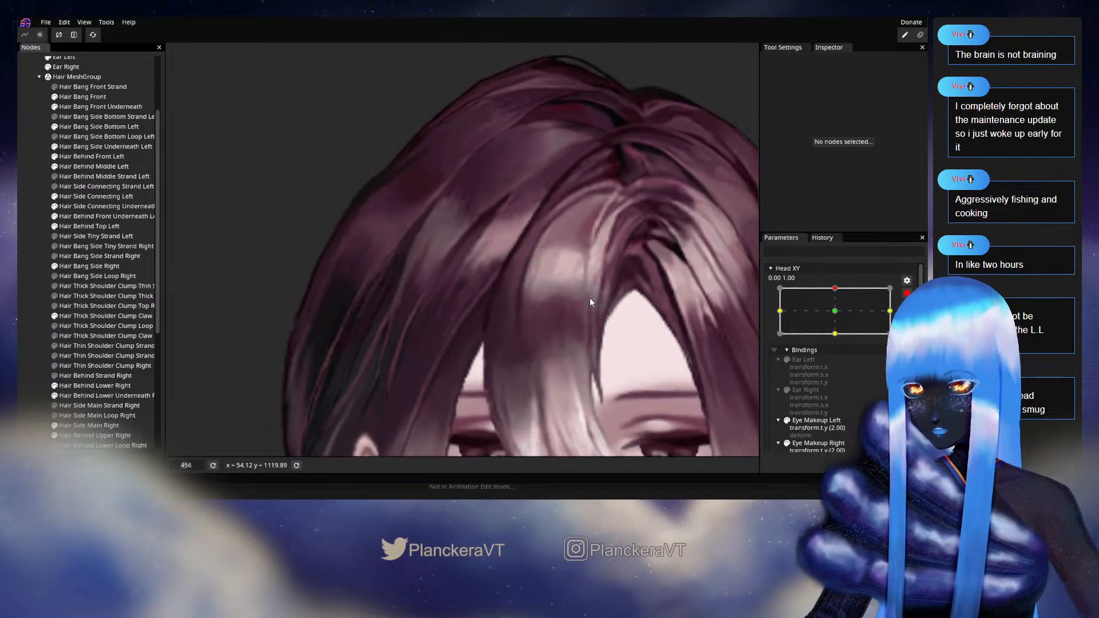
# Preview the side bang's motion with Head XY disarmed, then re-arm the parameter at the up keypoint, 0.00, 1.00
pyautogui.click(907, 294)
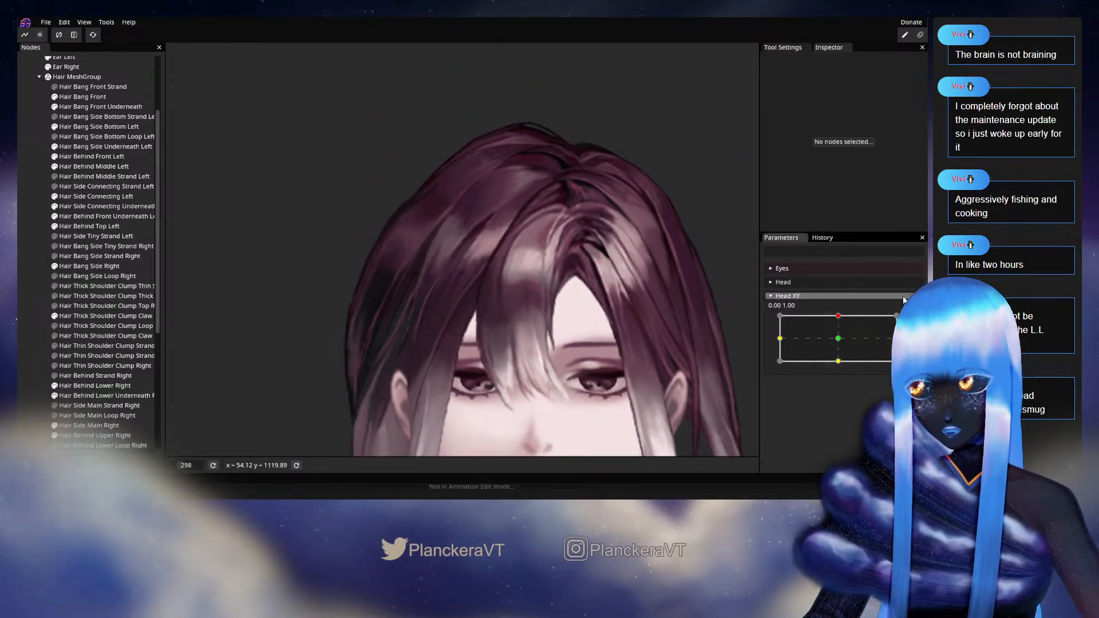
pyautogui.moveTo(842, 318)
pyautogui.mouseDown()
pyautogui.moveTo(838, 338)
pyautogui.moveTo(840, 316)
pyautogui.mouseUp()
pyautogui.click(906, 321)
pyautogui.scroll(5, 487, 304)
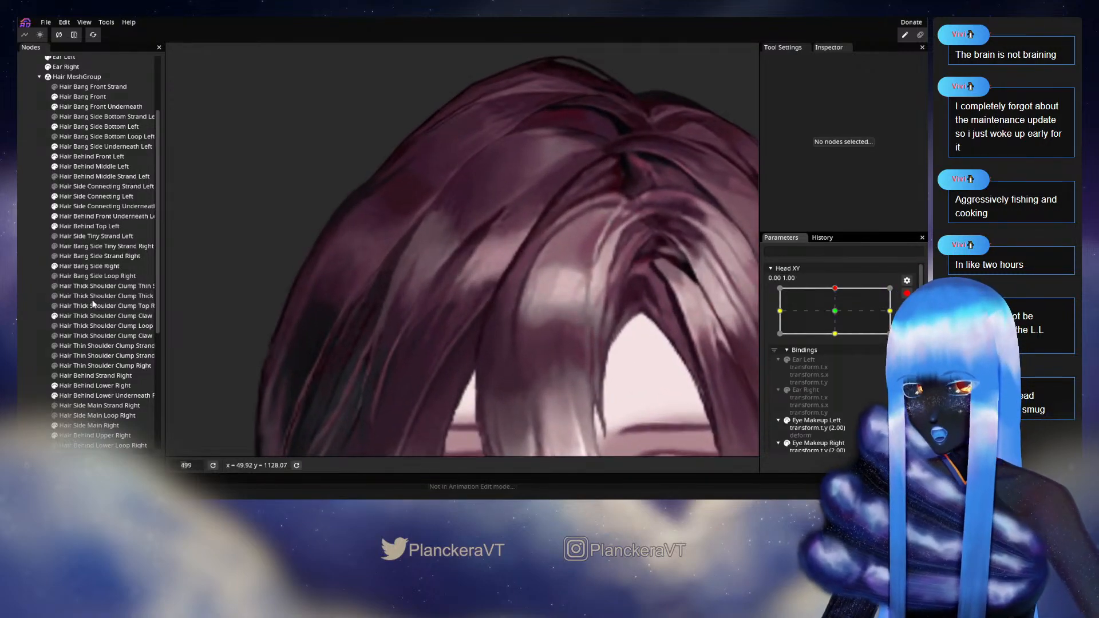
# Select Hair Bang Side Right, move the interior vertex at the highlight's lower end down and outward, and deselect the part
pyautogui.click(104, 266)
pyautogui.scroll(2, 516, 287)
pyautogui.moveTo(514, 280); pyautogui.dragTo(492, 296)
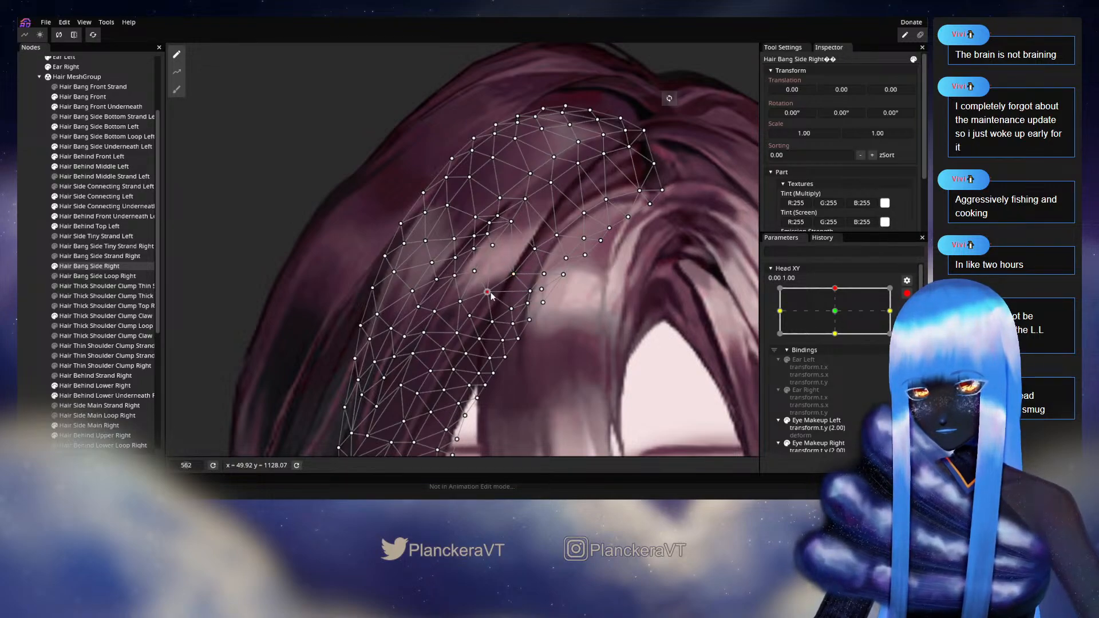
pyautogui.click(569, 328)
pyautogui.scroll(-3, 570, 326)
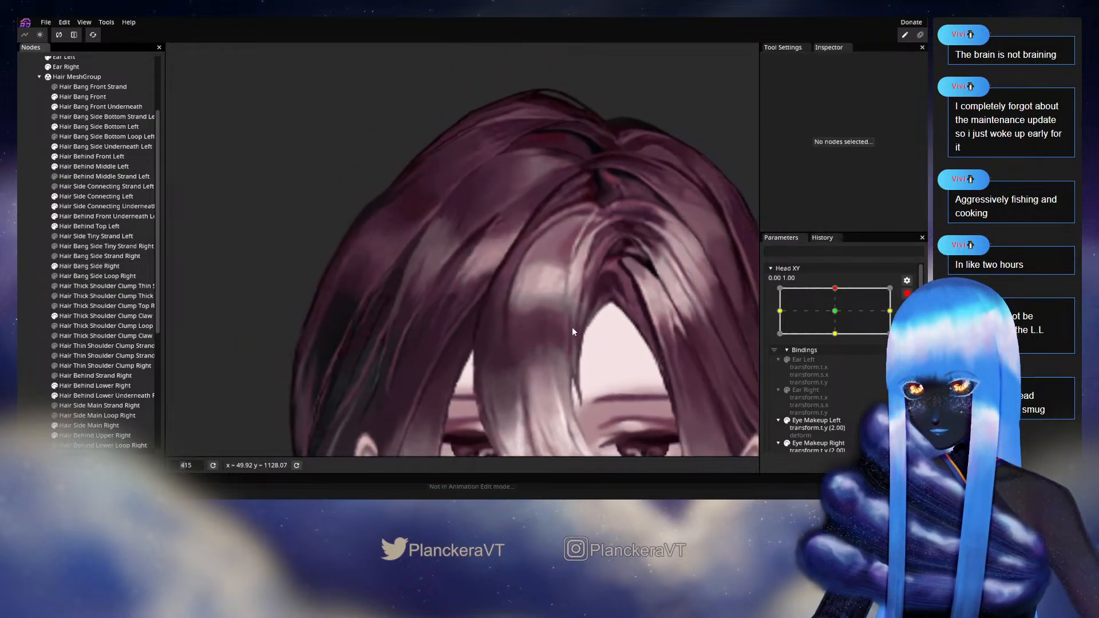
# Disarm Head XY, move it from up to centre and back to check the hair, and re-arm it at 0.00, 1.00
pyautogui.click(906, 293)
pyautogui.moveTo(839, 316); pyautogui.dragTo(839, 325)
pyautogui.moveTo(838, 341); pyautogui.dragTo(841, 315)
pyautogui.scroll(2, 458, 278)
pyautogui.scroll(2, 458, 280)
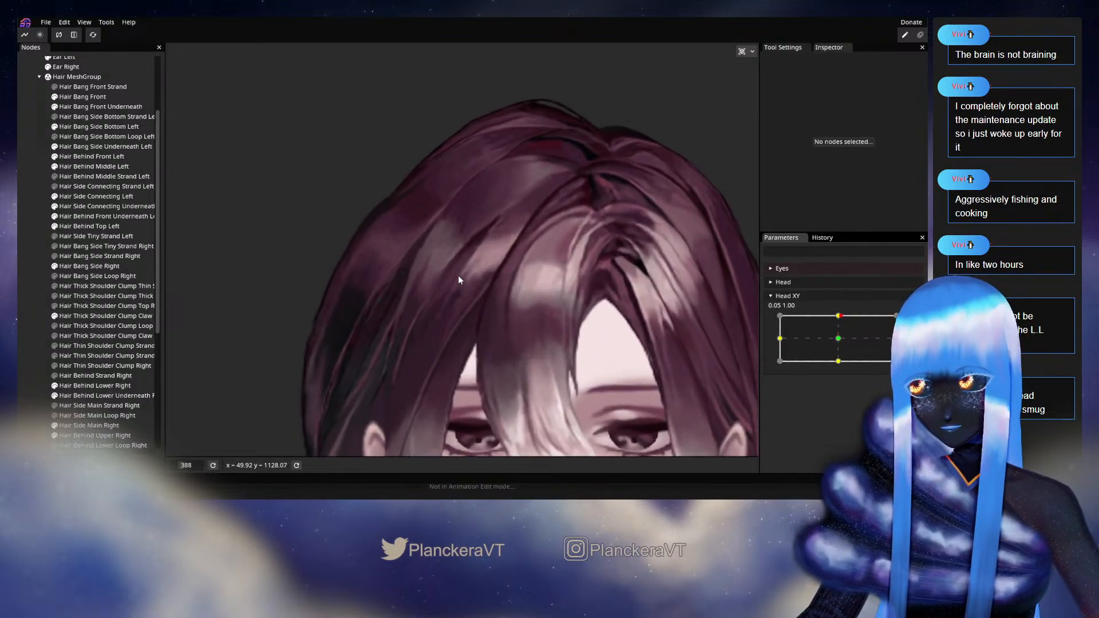
pyautogui.scroll(4, 419, 283)
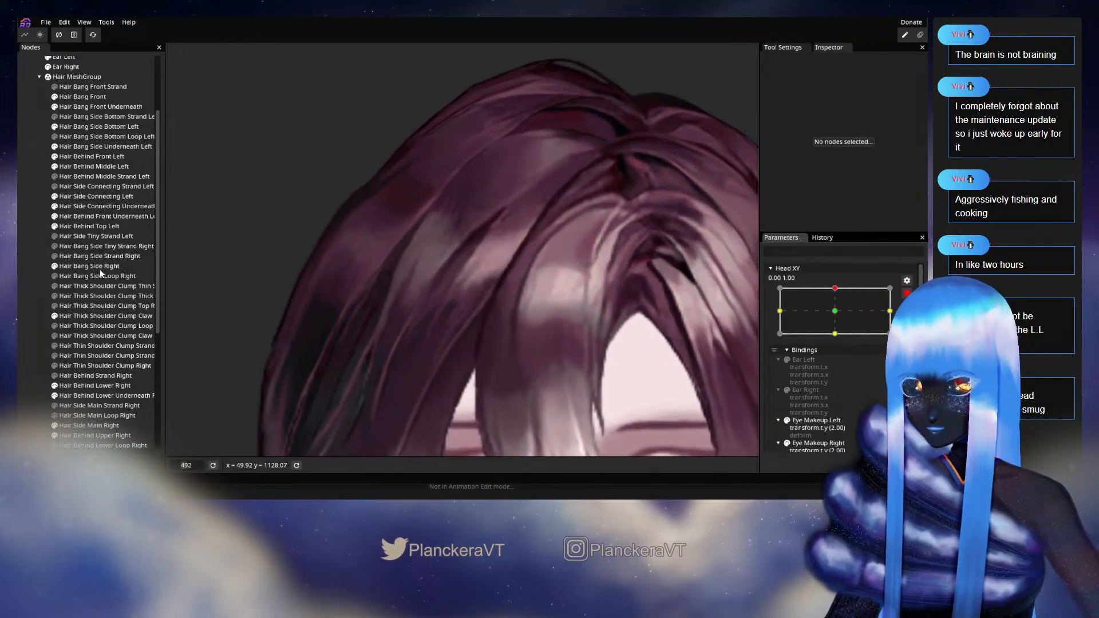
# Select Hair Bang Side Right, adjust its interior vertices below and outside the highlight, and deselect the part
pyautogui.click(101, 267)
pyautogui.scroll(5, 489, 297)
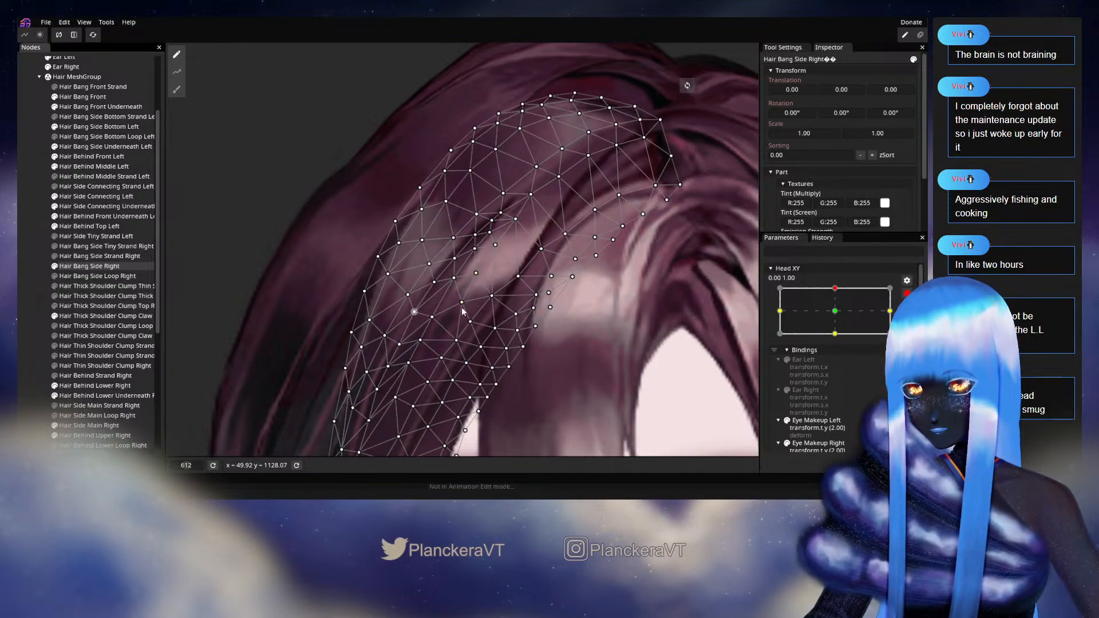
pyautogui.click(33, 306)
pyautogui.scroll(-3, 449, 314)
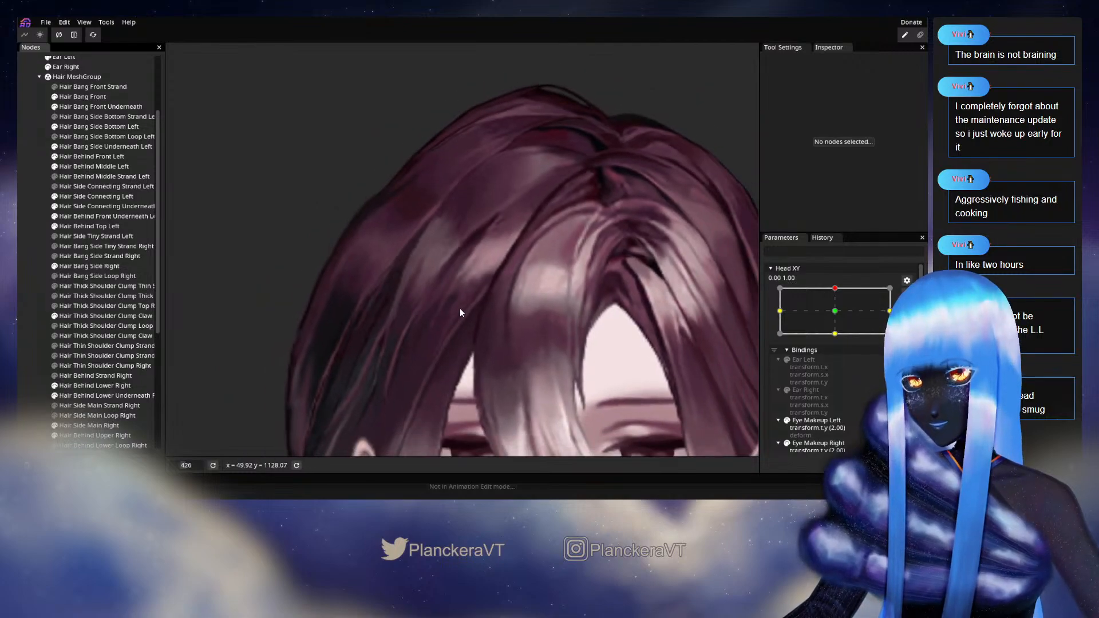
# Preview the hair's movement with Head XY disarmed and re-arm the parameter at 0.00, 1.00
pyautogui.scroll(-2, 461, 312)
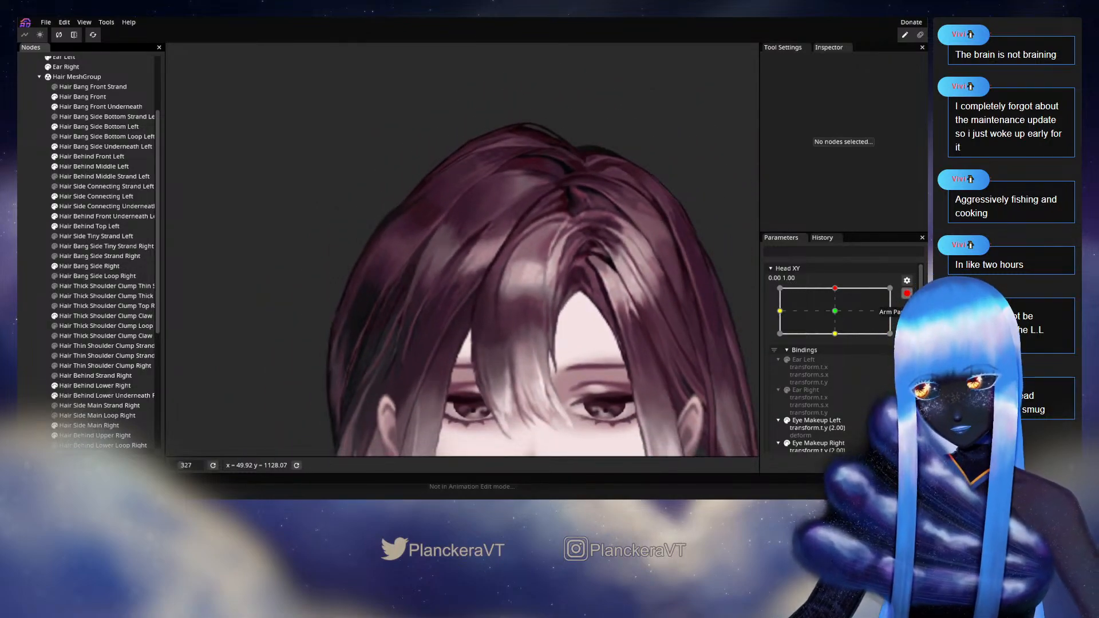
pyautogui.scroll(1, 836, 312)
pyautogui.moveTo(838, 319)
pyautogui.mouseDown()
pyautogui.moveTo(841, 342)
pyautogui.moveTo(846, 319)
pyautogui.mouseUp()
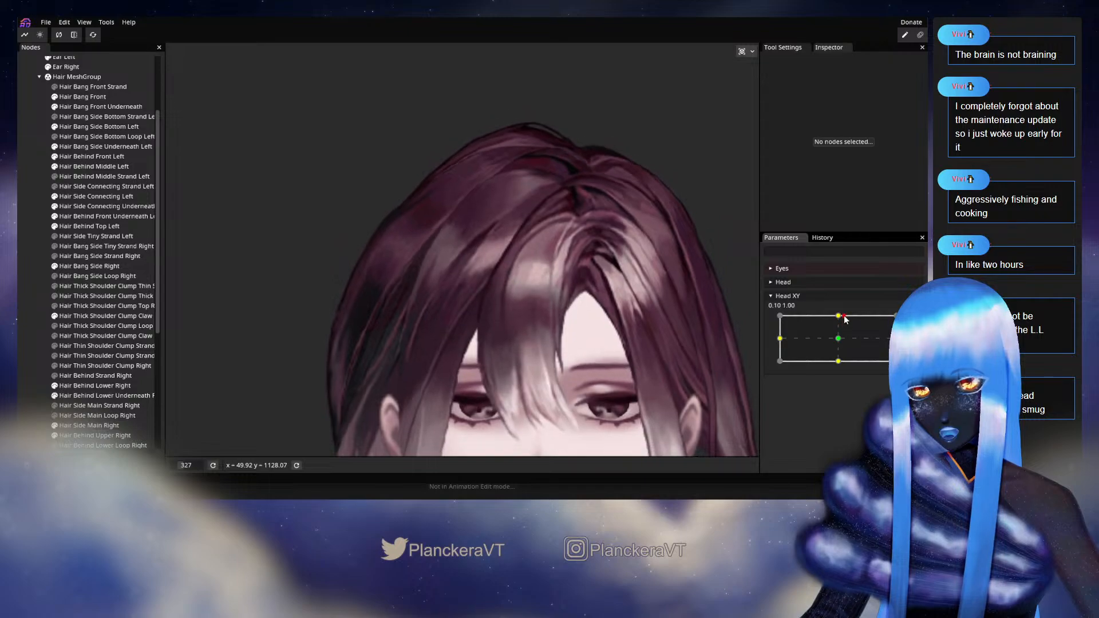
pyautogui.scroll(4, 386, 292)
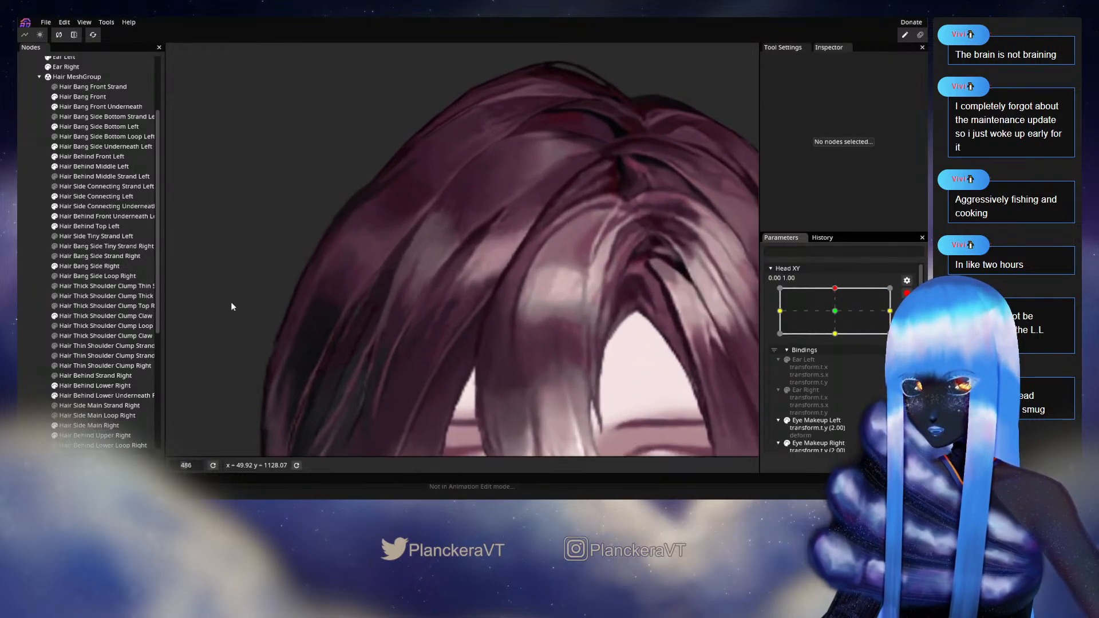
# Select Hair Bang Side Right, nudge the interior vertex just under the highlight's lower end, and deselect the part
pyautogui.click(72, 267)
pyautogui.scroll(2, 464, 301)
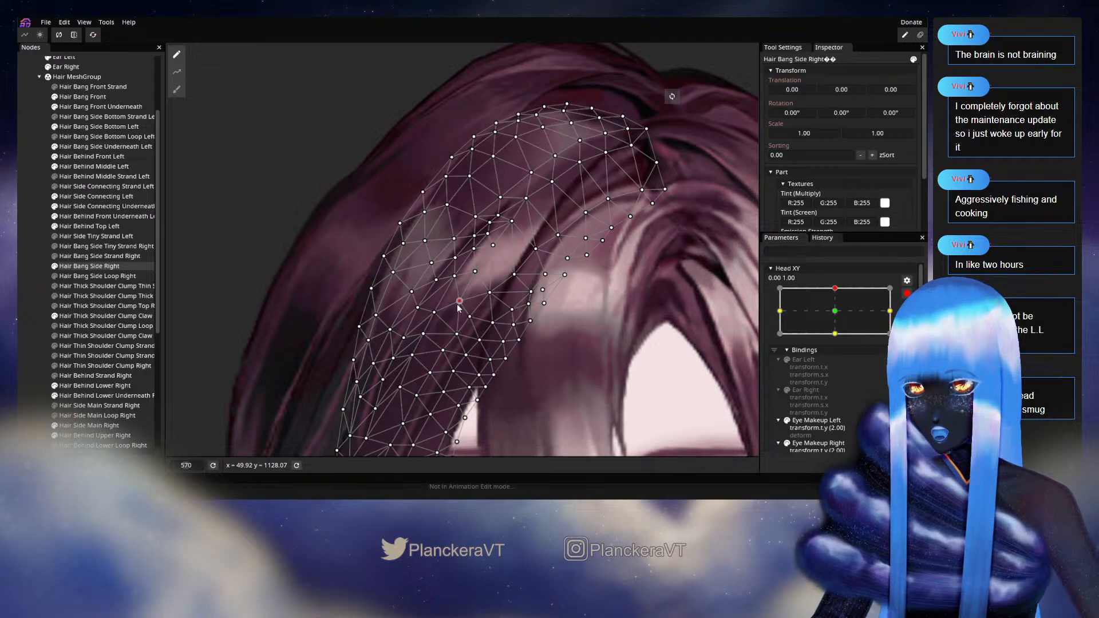
pyautogui.click(530, 312)
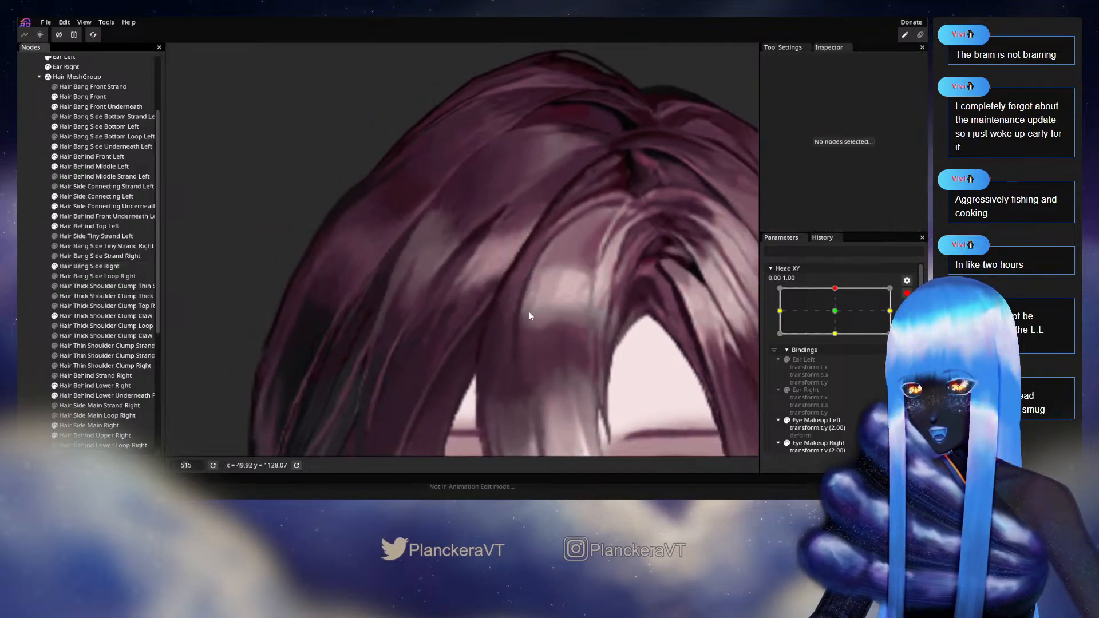
pyautogui.scroll(-2, 465, 279)
pyautogui.scroll(-3, 464, 281)
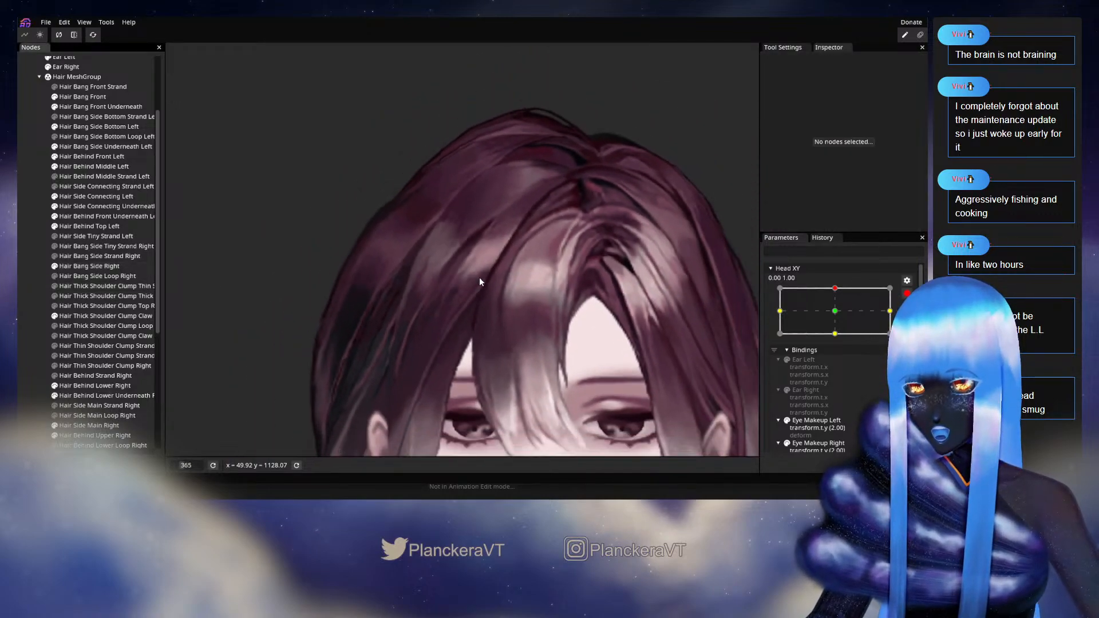
# Disarm Head XY, move it around the up keypoint to check the side bang, and re-arm it at 0.00, 1.00
pyautogui.click(907, 293)
pyautogui.moveTo(838, 316)
pyautogui.mouseDown()
pyautogui.moveTo(824, 316)
pyautogui.moveTo(853, 316)
pyautogui.moveTo(830, 316)
pyautogui.moveTo(839, 315)
pyautogui.moveTo(834, 337)
pyautogui.moveTo(834, 315)
pyautogui.mouseUp()
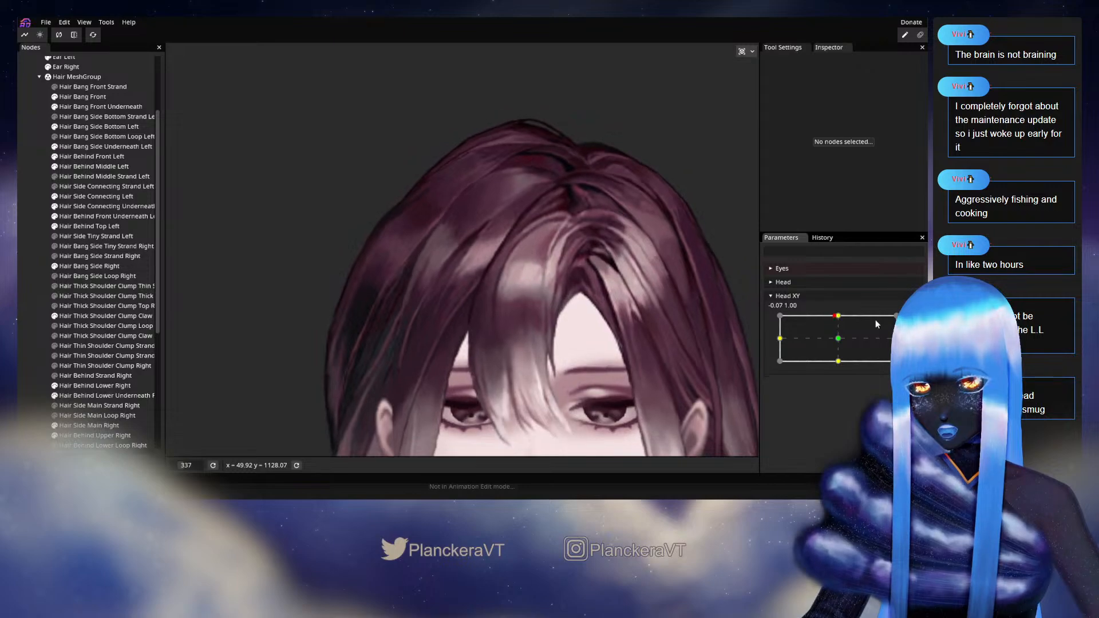
pyautogui.scroll(-1, 867, 322)
pyautogui.scroll(5, 420, 256)
pyautogui.scroll(2, 435, 277)
# Select Hair Bang Side Right, adjust an interior vertex at the upper end of the strand's highlight, and deselect the part
pyautogui.click(89, 266)
pyautogui.scroll(2, 430, 306)
pyautogui.scroll(1, 430, 306)
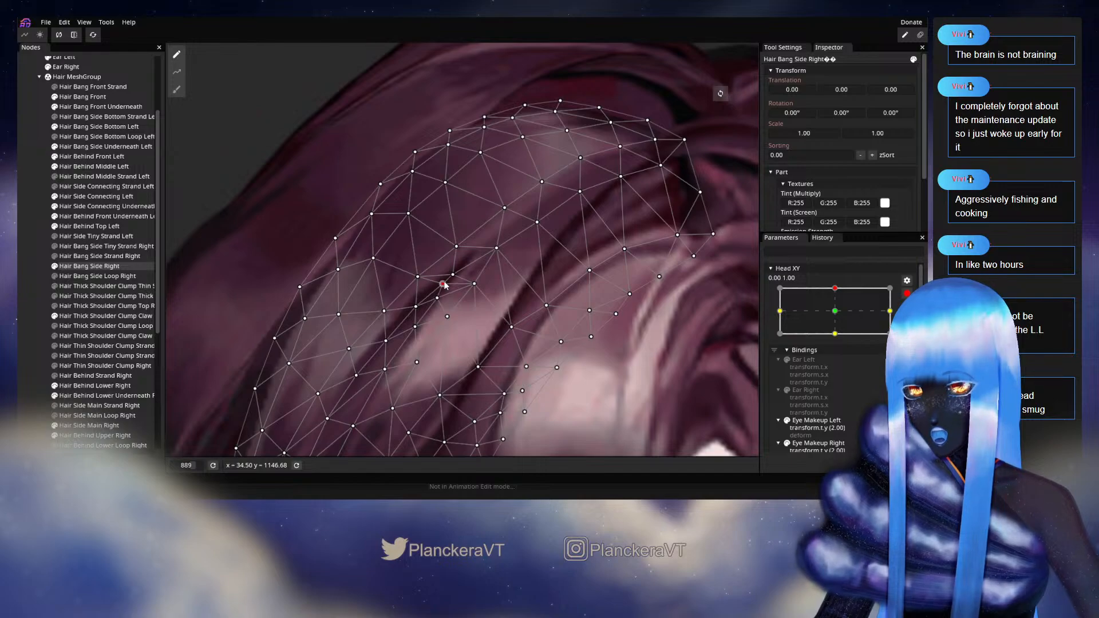
pyautogui.press('Escape')
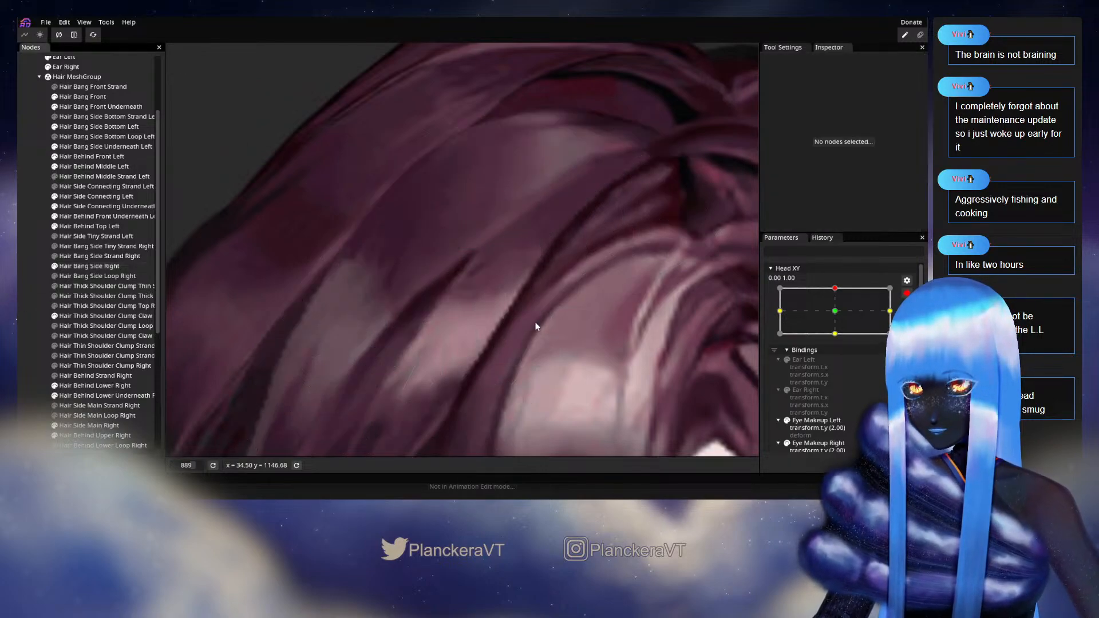
pyautogui.scroll(-6, 532, 317)
pyautogui.scroll(-4, 527, 314)
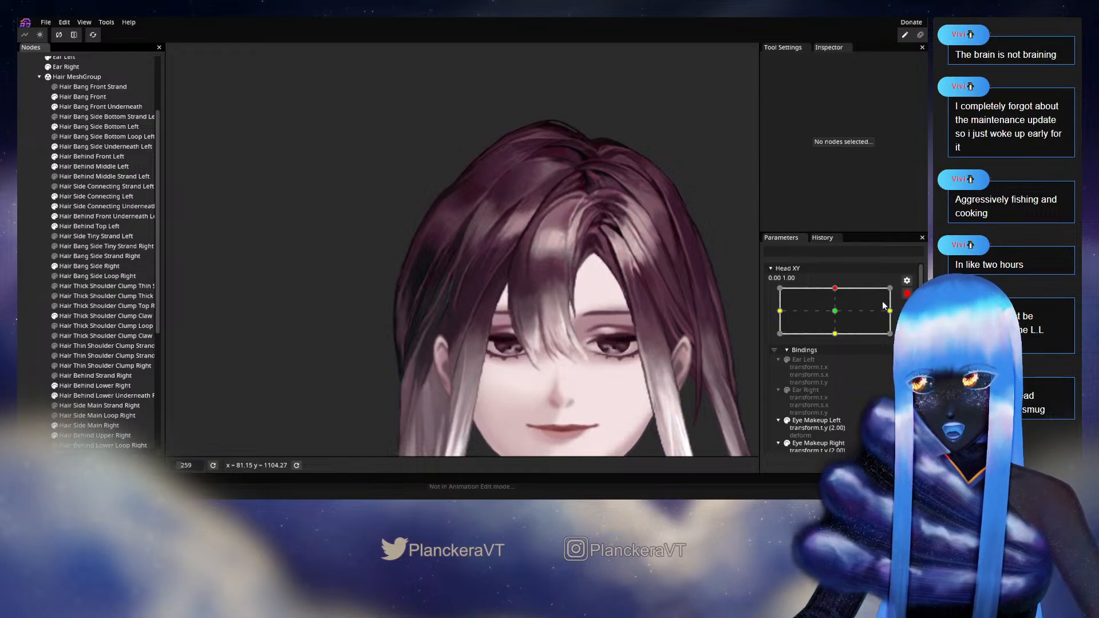
# Disarm Head XY, sweep it repeatedly to check the bangs from far and near, and re-arm it at 0.00, 1.00
pyautogui.click(907, 293)
pyautogui.moveTo(839, 319)
pyautogui.mouseDown()
pyautogui.moveTo(839, 347)
pyautogui.moveTo(840, 317)
pyautogui.mouseUp()
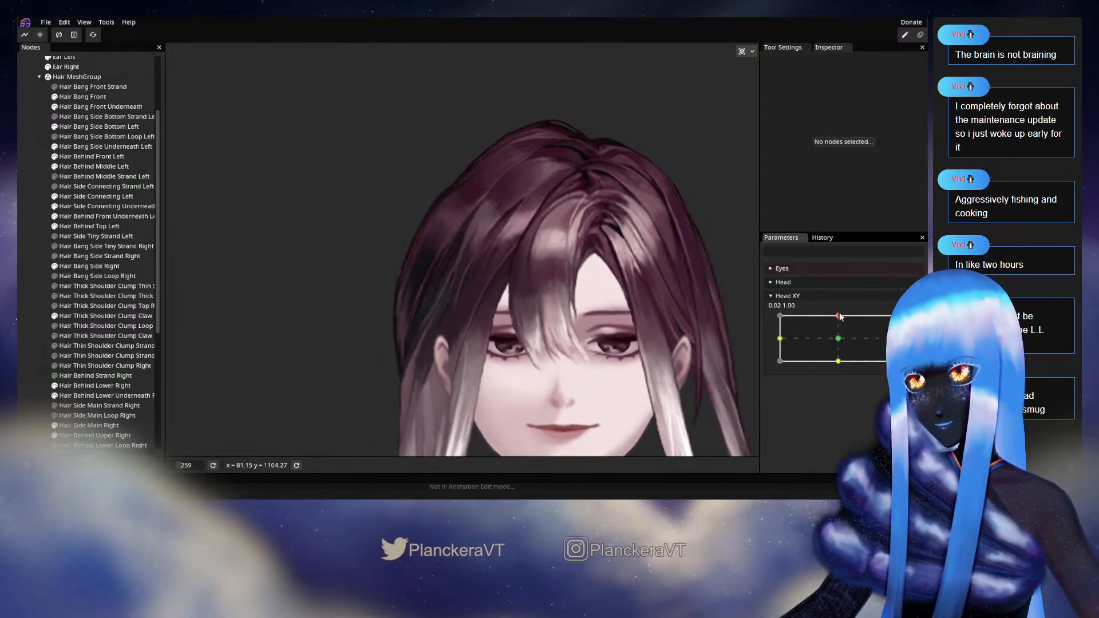
pyautogui.moveTo(840, 316)
pyautogui.mouseDown()
pyautogui.moveTo(838, 341)
pyautogui.moveTo(840, 319)
pyautogui.mouseUp()
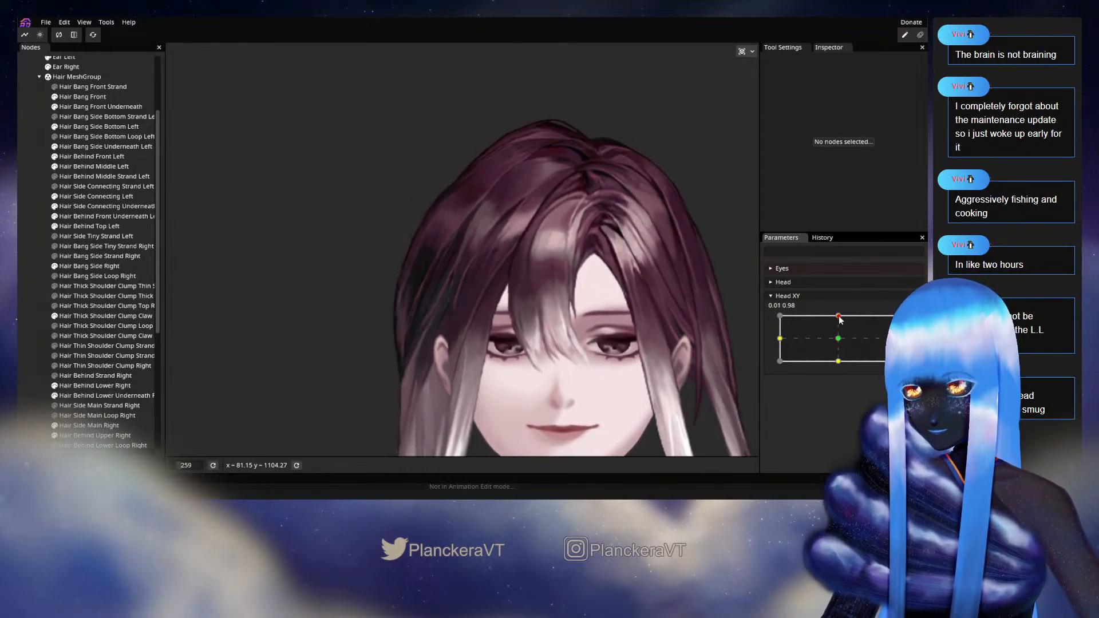
pyautogui.scroll(5, 589, 290)
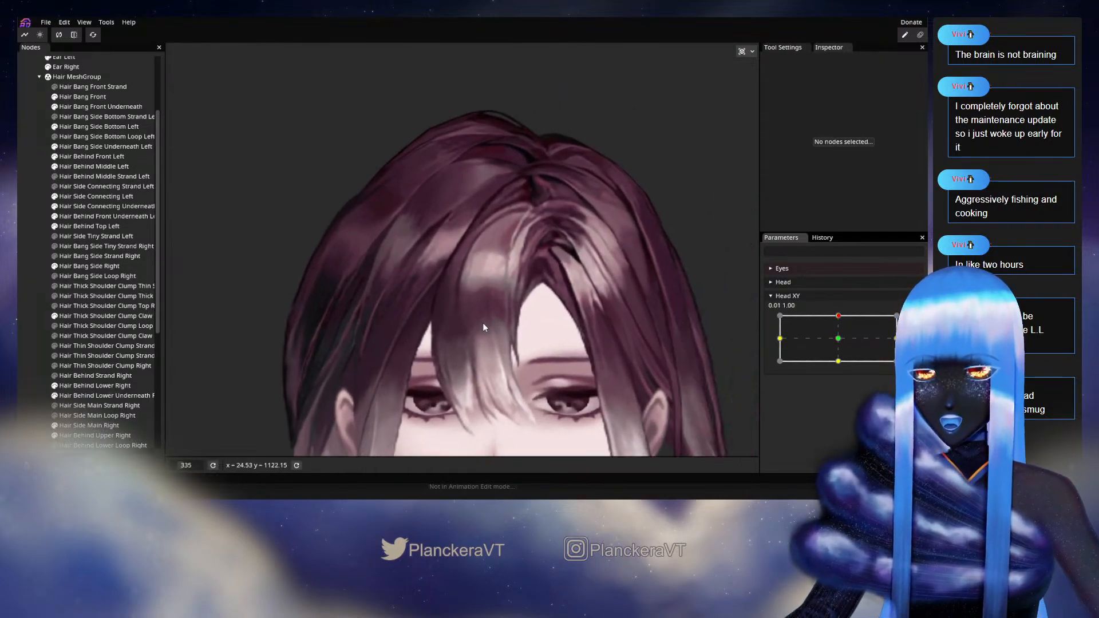
pyautogui.moveTo(840, 320)
pyautogui.mouseDown()
pyautogui.moveTo(837, 333)
pyautogui.moveTo(845, 316)
pyautogui.mouseUp()
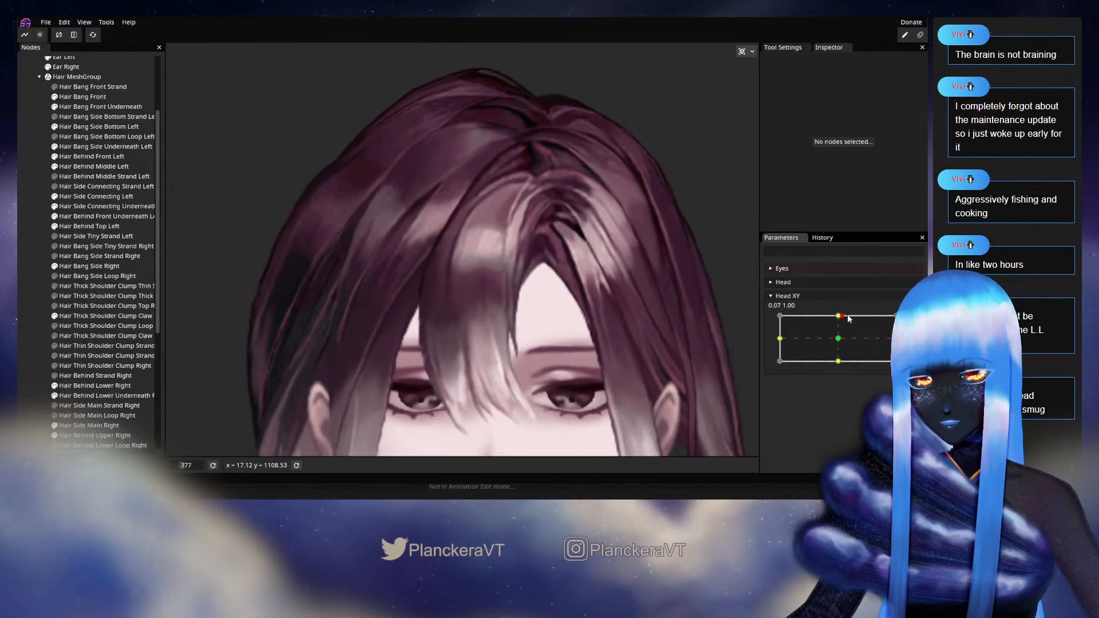
pyautogui.scroll(5, 472, 329)
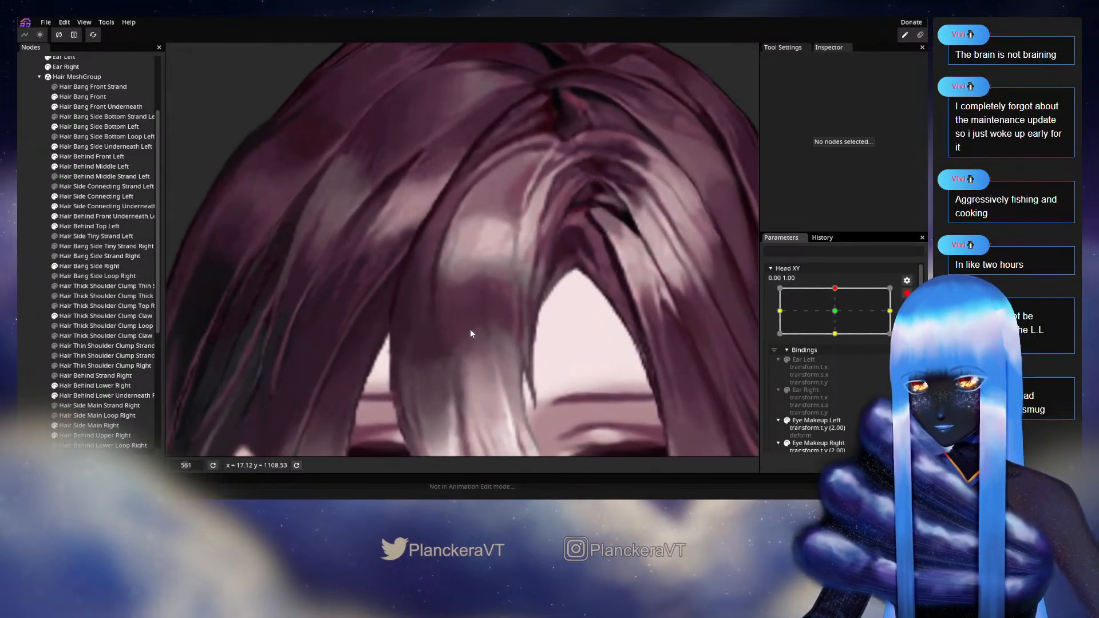
# Select Hair Bang Front and set up the Circle Brush at size 13.00 for deforming its mesh
pyautogui.scroll(2, 92, 189)
pyautogui.click(81, 159)
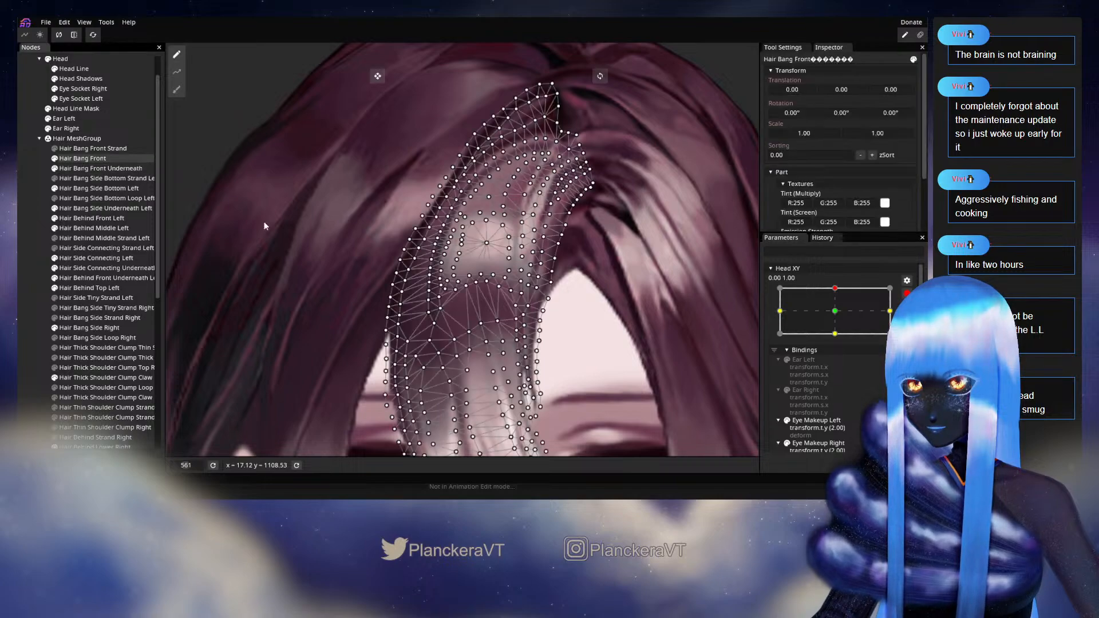
pyautogui.scroll(1, 445, 274)
pyautogui.click(177, 89)
pyautogui.hscroll(5, 606, 76)
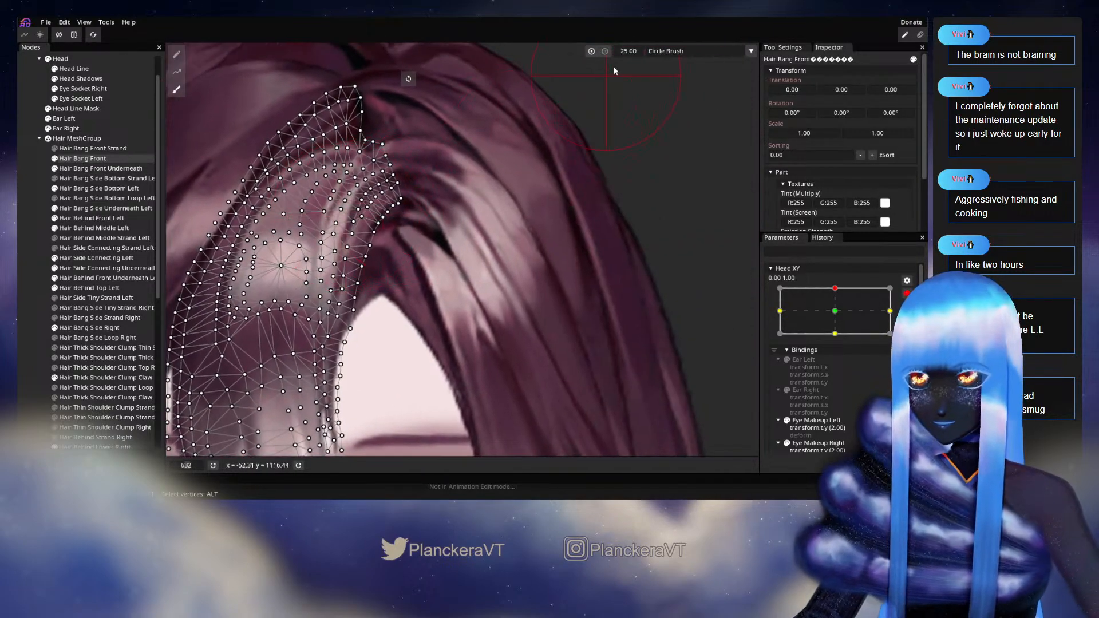
pyautogui.moveTo(627, 51); pyautogui.dragTo(608, 49)
pyautogui.scroll(2, 660, 98)
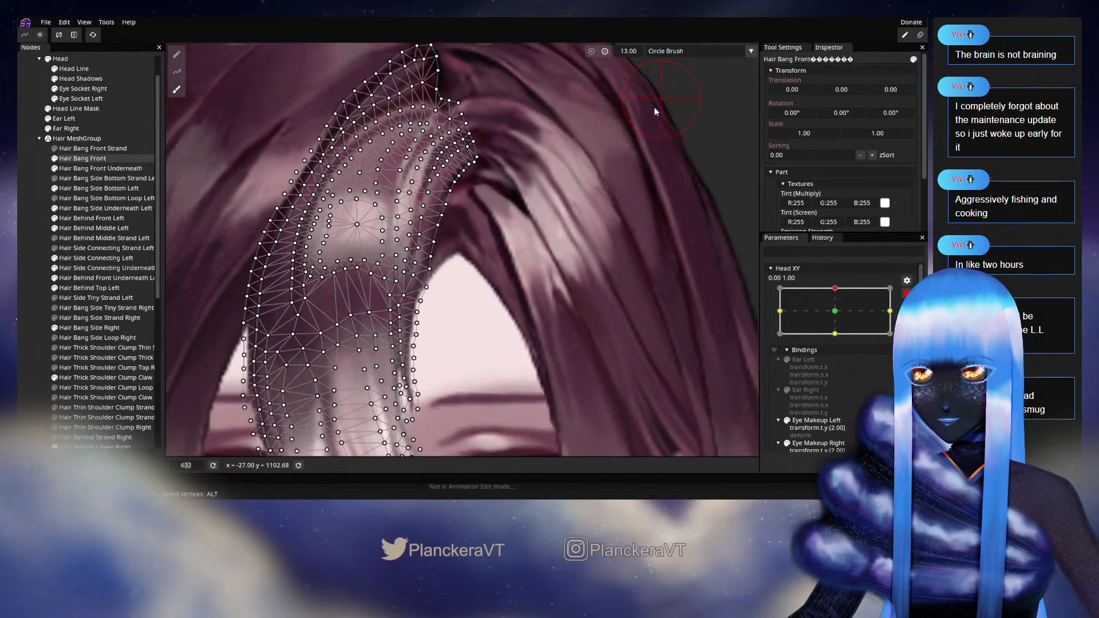
# Push the Hair Bang Front vertices around the lower edge of its highlight slightly upward with the brush, and deselect the part
pyautogui.hscroll(-5, 559, 215)
pyautogui.scroll(1, 472, 252)
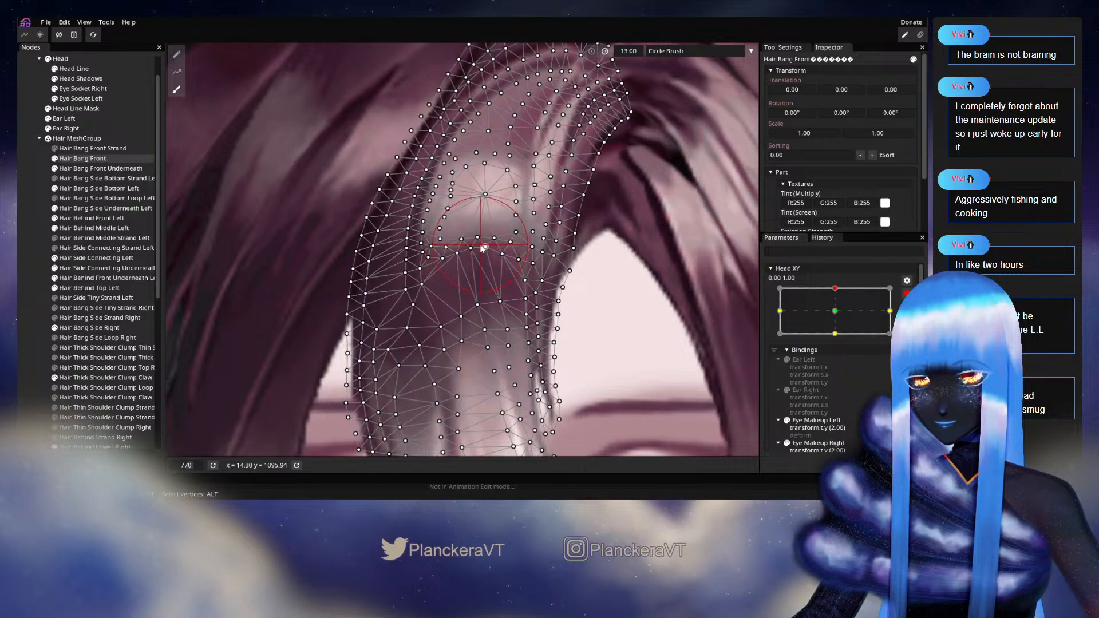
pyautogui.moveTo(480, 263); pyautogui.dragTo(483, 252)
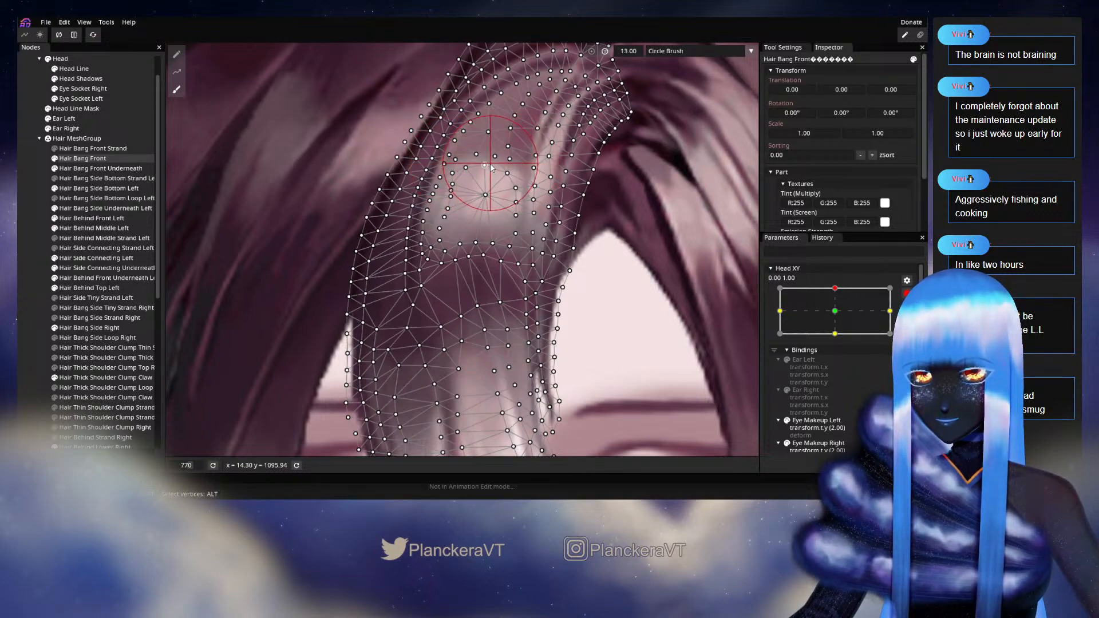
pyautogui.click(35, 288)
pyautogui.scroll(-5, 584, 293)
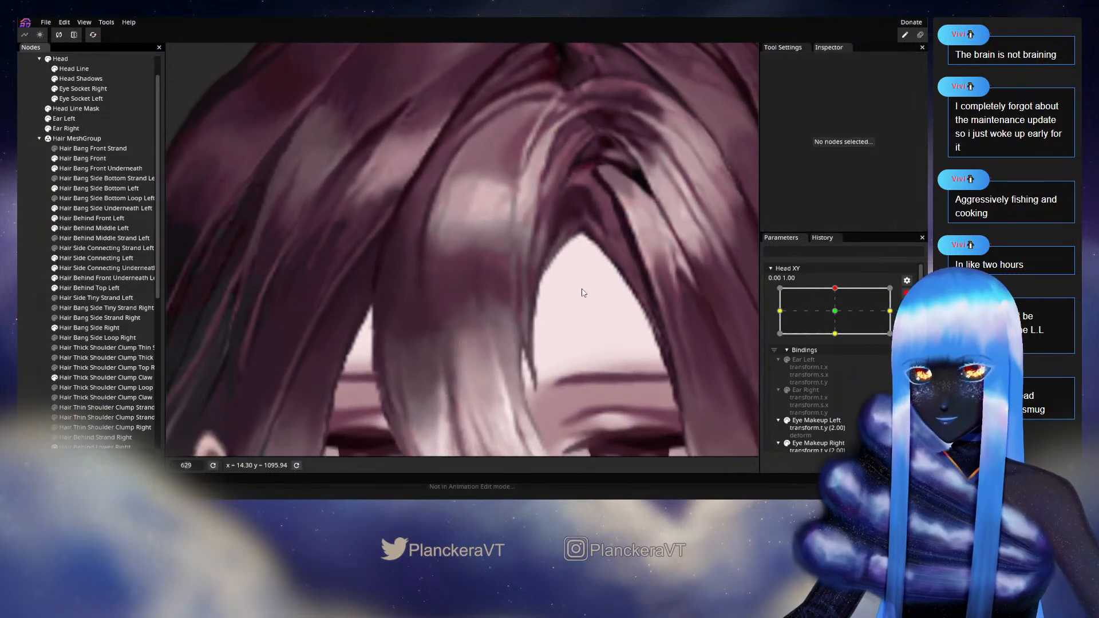
# Disarm Head XY, sweep it between its center, down and up positions to check the front bang, and re-arm it at 0.00, 1.00
pyautogui.moveTo(563, 295); pyautogui.dragTo(602, 337)
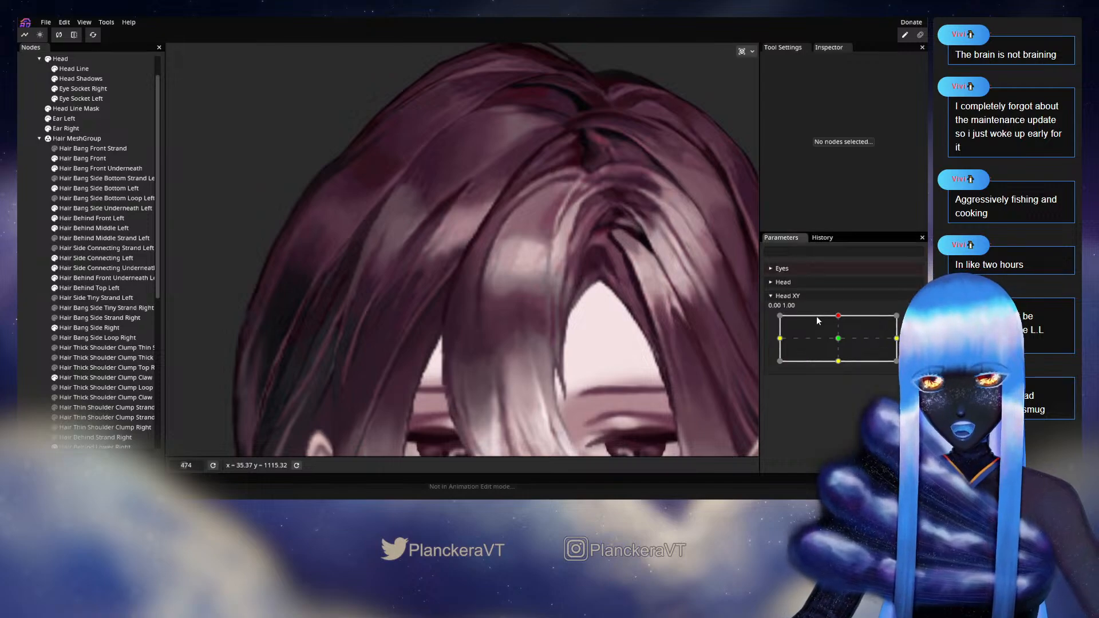
pyautogui.moveTo(837, 319); pyautogui.dragTo(839, 338)
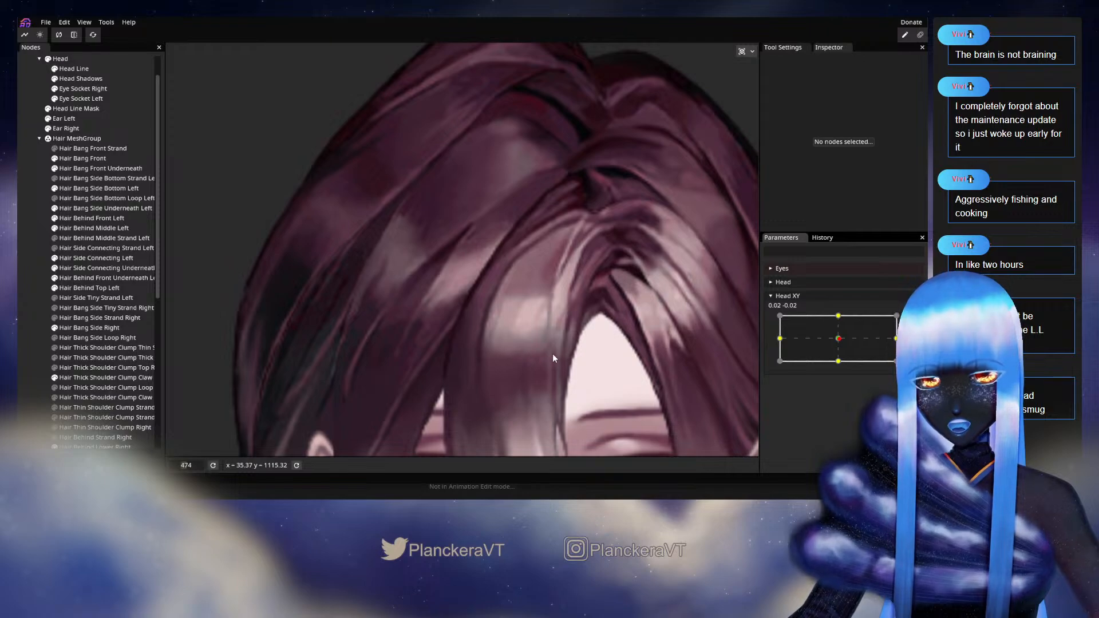
pyautogui.moveTo(844, 343); pyautogui.dragTo(844, 366)
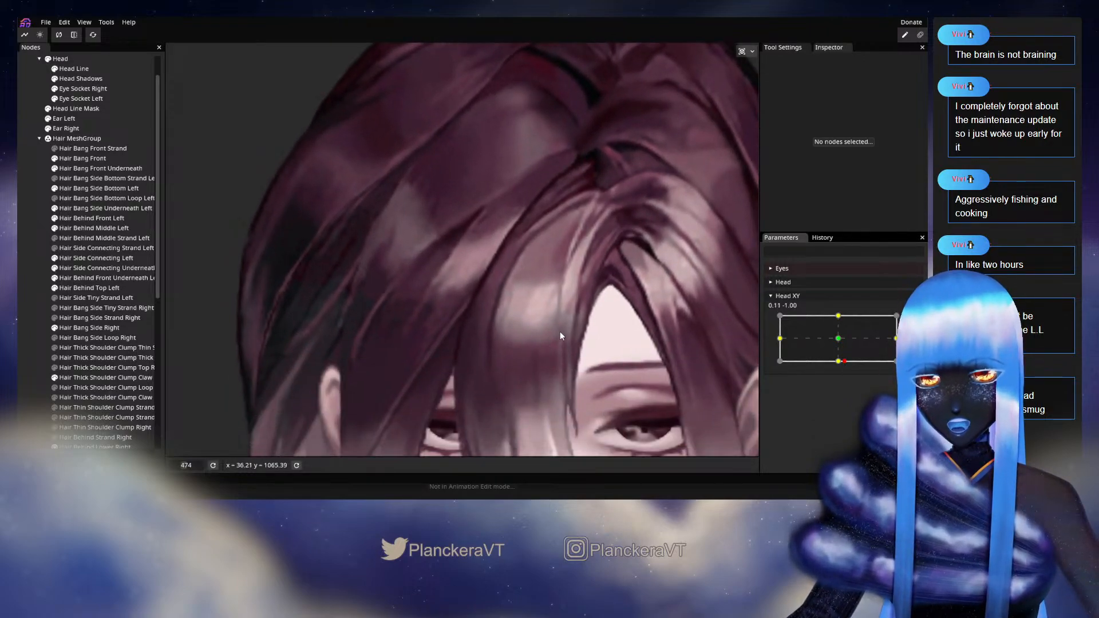
pyautogui.moveTo(844, 365); pyautogui.dragTo(847, 317)
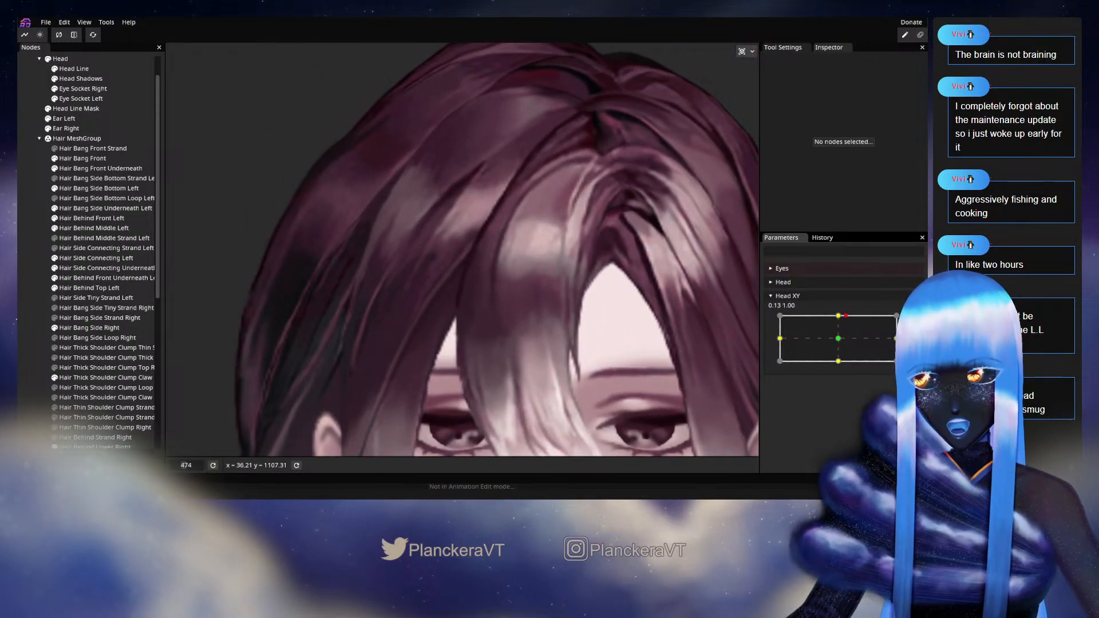
pyautogui.click(913, 321)
# Adjust the Hair Bang Front vertices along the highlight's lower edge with the Circle Brush in flow mode at size 11.00, and deselect the part
pyautogui.scroll(4, 475, 316)
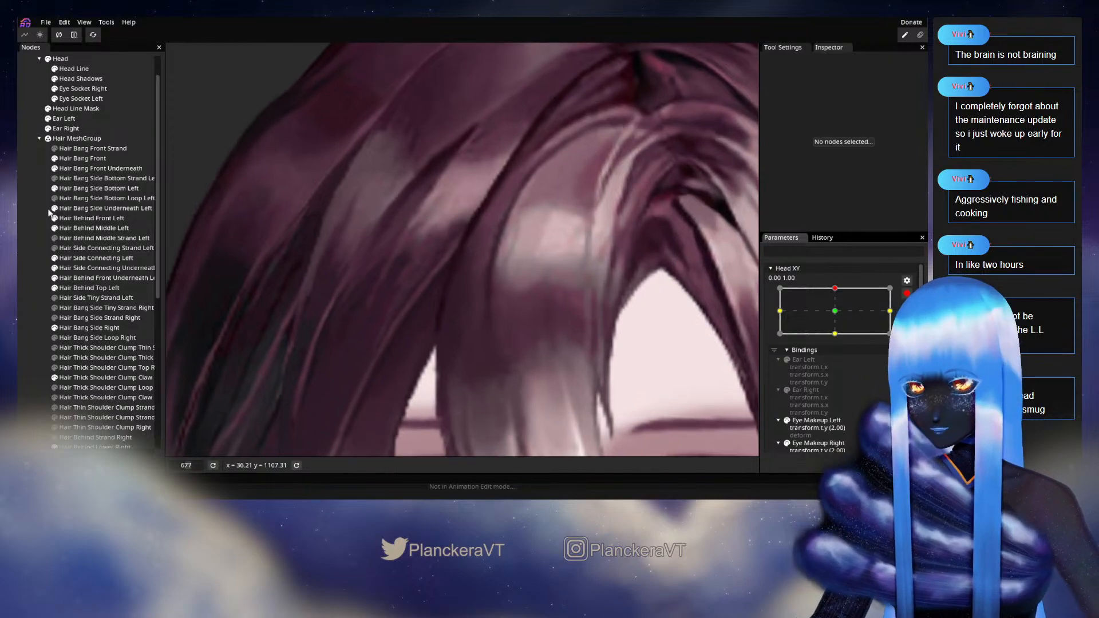
pyautogui.click(74, 158)
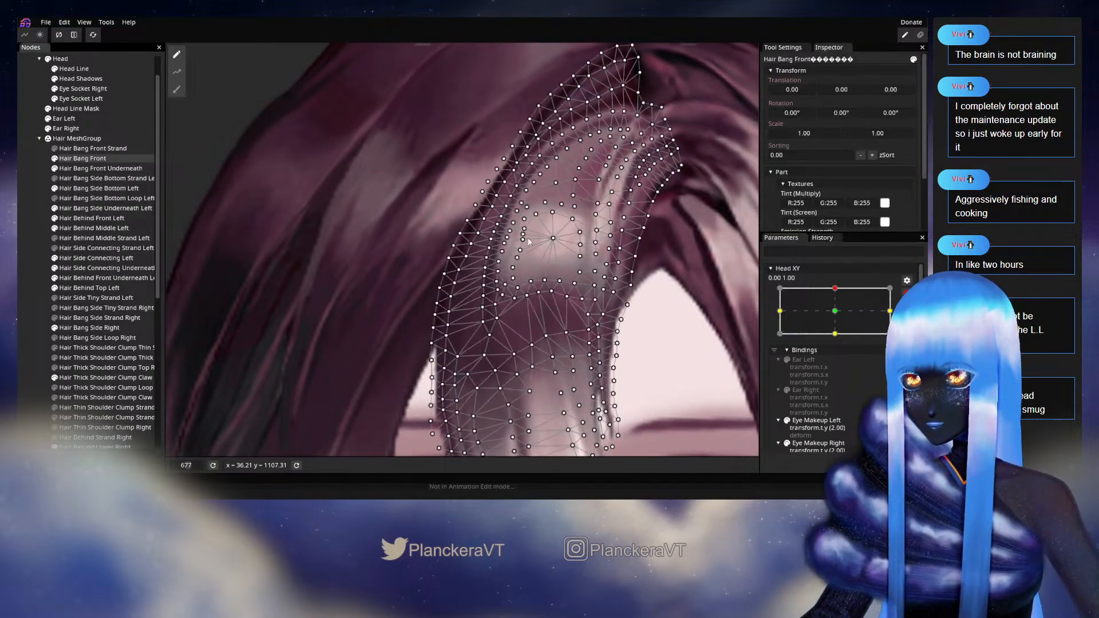
pyautogui.scroll(2, 515, 238)
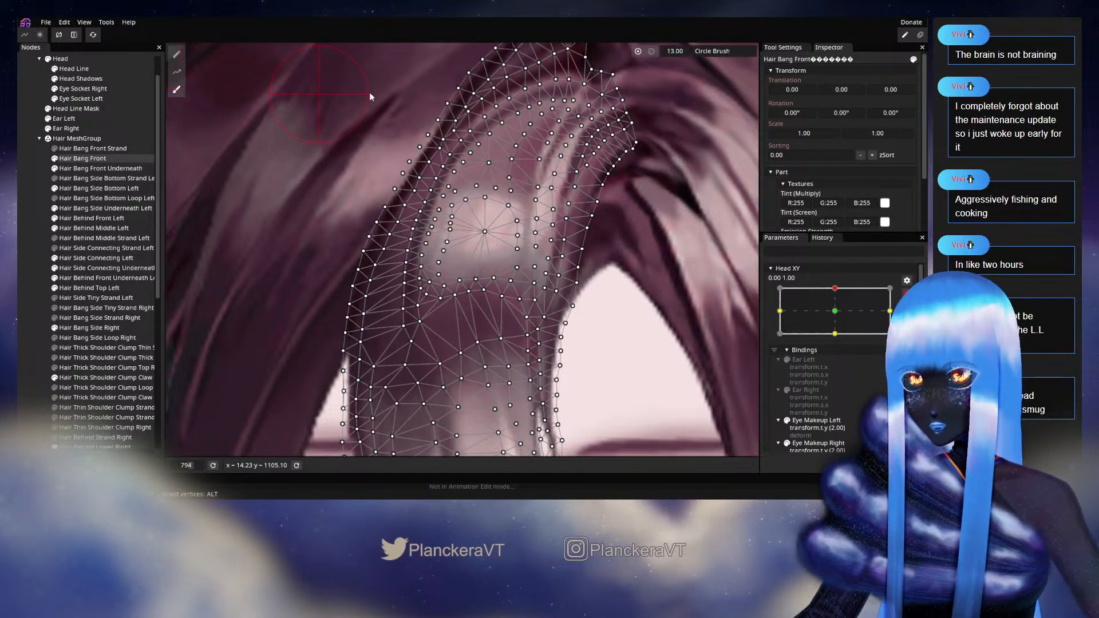
pyautogui.moveTo(667, 106); pyautogui.dragTo(564, 110)
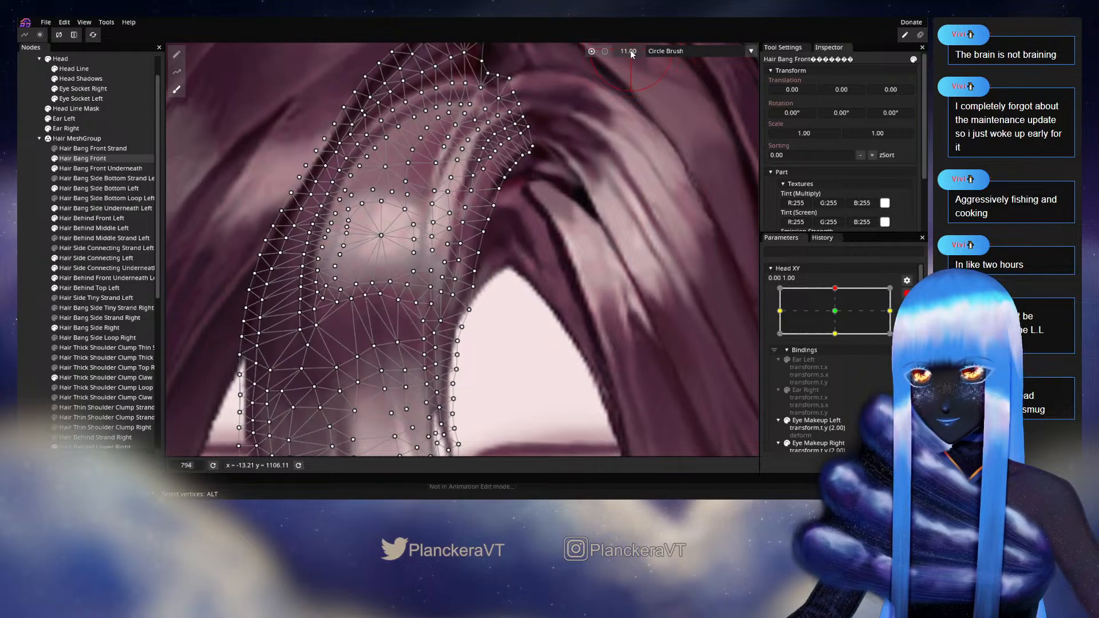
pyautogui.moveTo(372, 292); pyautogui.dragTo(441, 254)
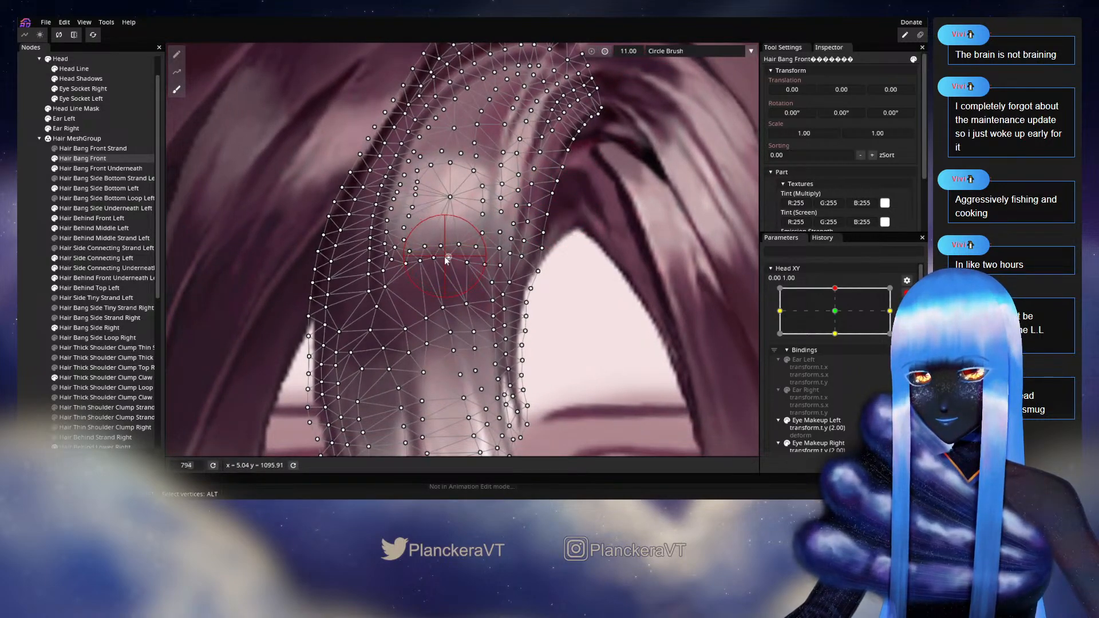
pyautogui.click(129, 292)
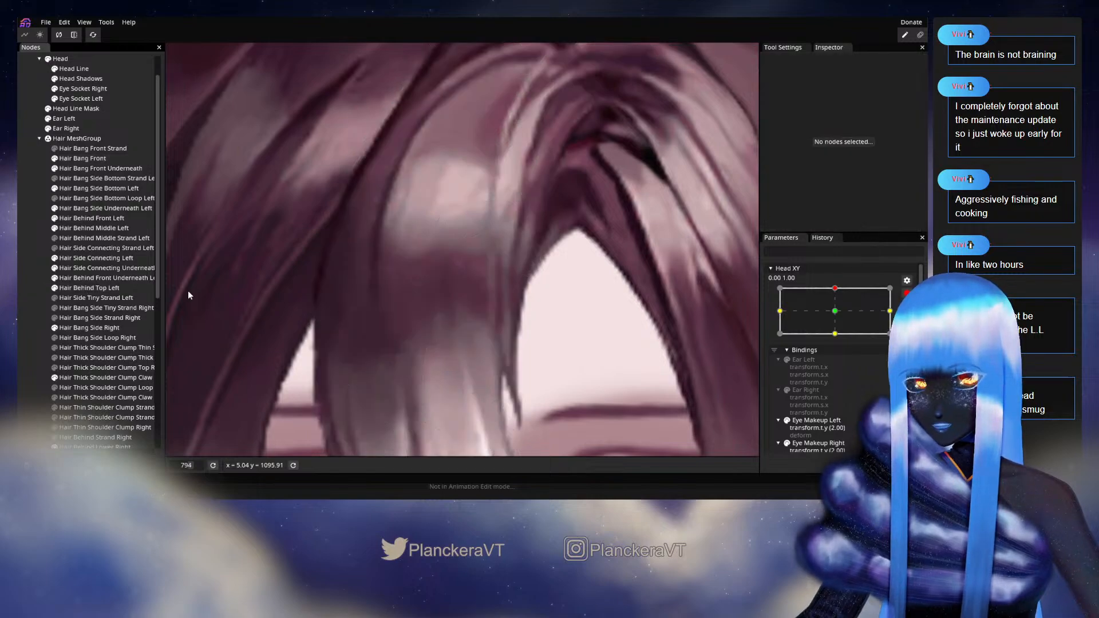
# Disarm Head XY and sweep it around its up position to check how the front bang's highlight moves
pyautogui.scroll(-5, 559, 295)
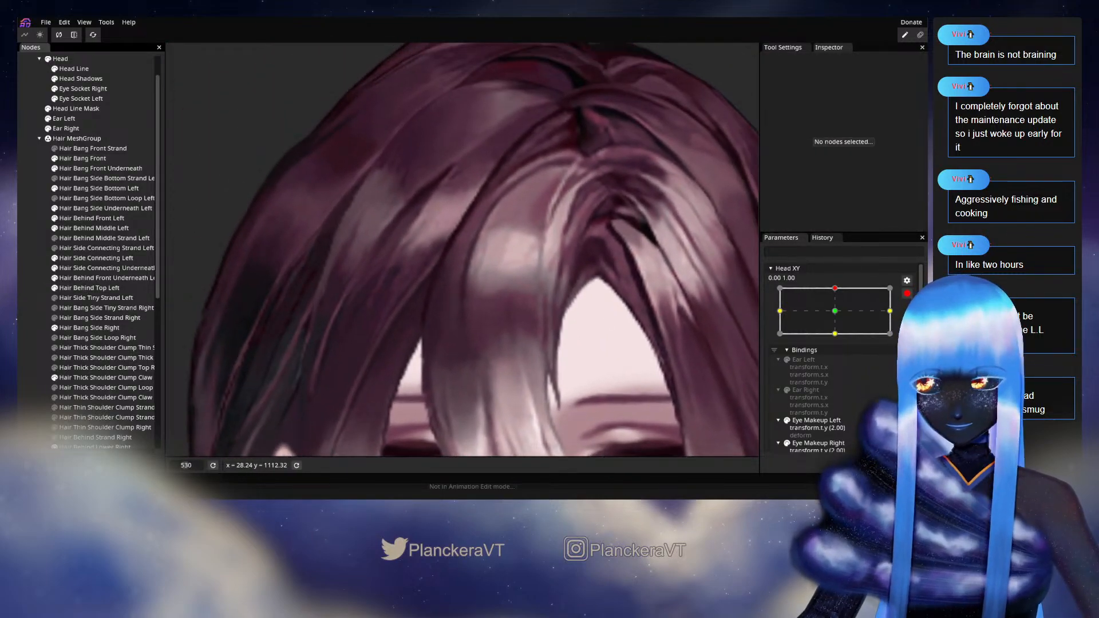
pyautogui.click(906, 293)
pyautogui.moveTo(839, 317)
pyautogui.mouseDown()
pyautogui.moveTo(834, 340)
pyautogui.moveTo(840, 316)
pyautogui.mouseUp()
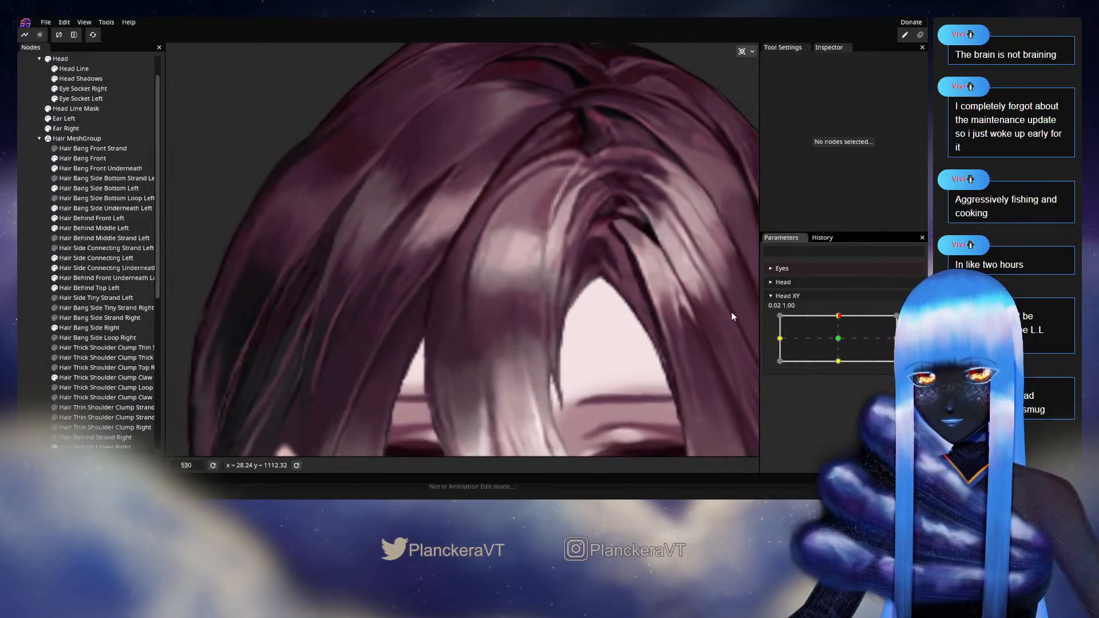
pyautogui.moveTo(839, 315)
pyautogui.mouseDown()
pyautogui.moveTo(841, 338)
pyautogui.moveTo(843, 316)
pyautogui.mouseUp()
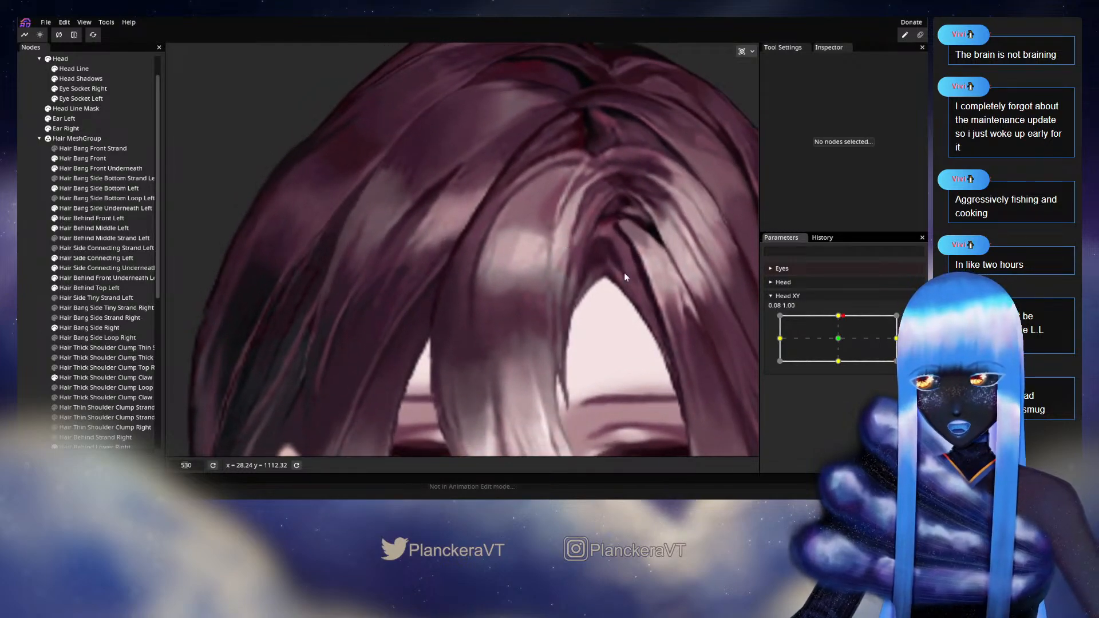
# With Head XY armed at 0.00, 1.00, brush the Hair Bang Front vertices at the highlight's upper left edge in flow mode, and deselect the part
pyautogui.scroll(5, 416, 251)
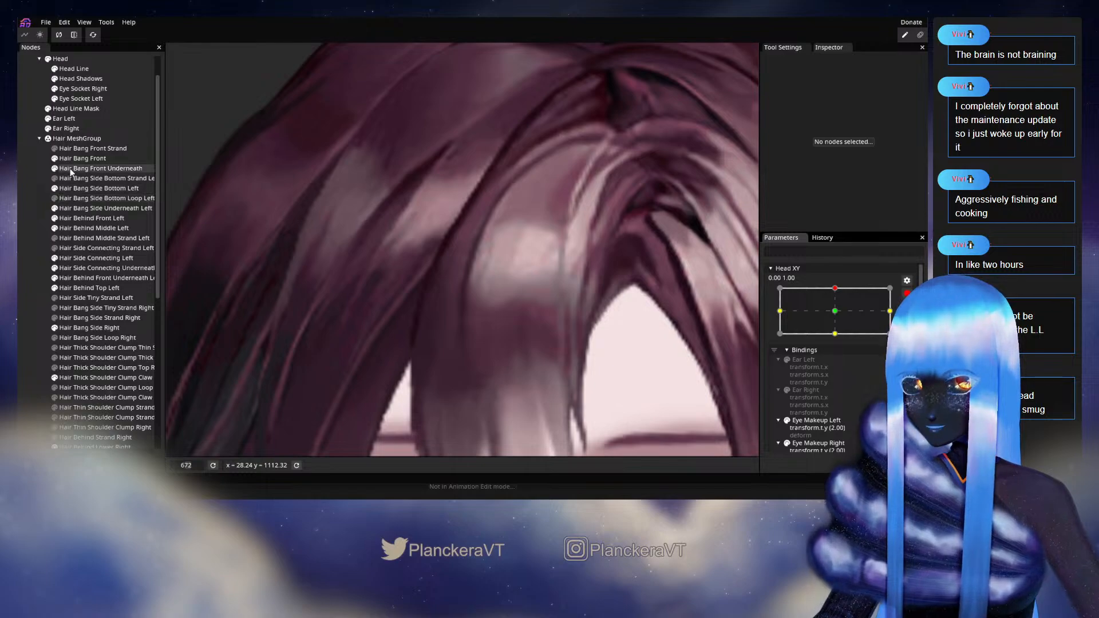
pyautogui.click(104, 160)
pyautogui.click(176, 89)
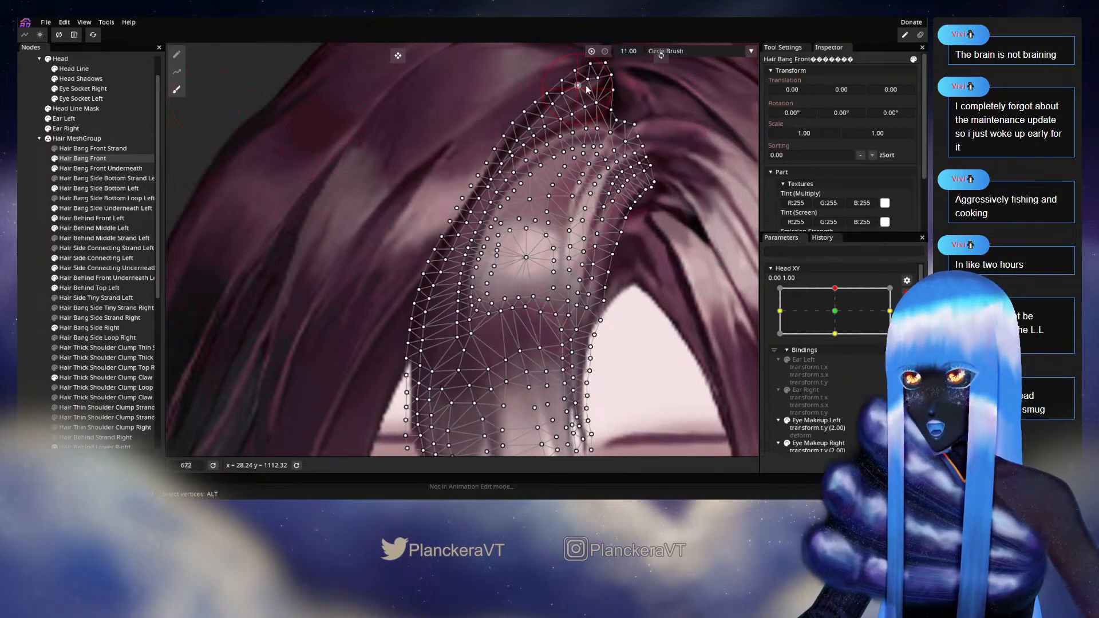
pyautogui.scroll(2, 512, 223)
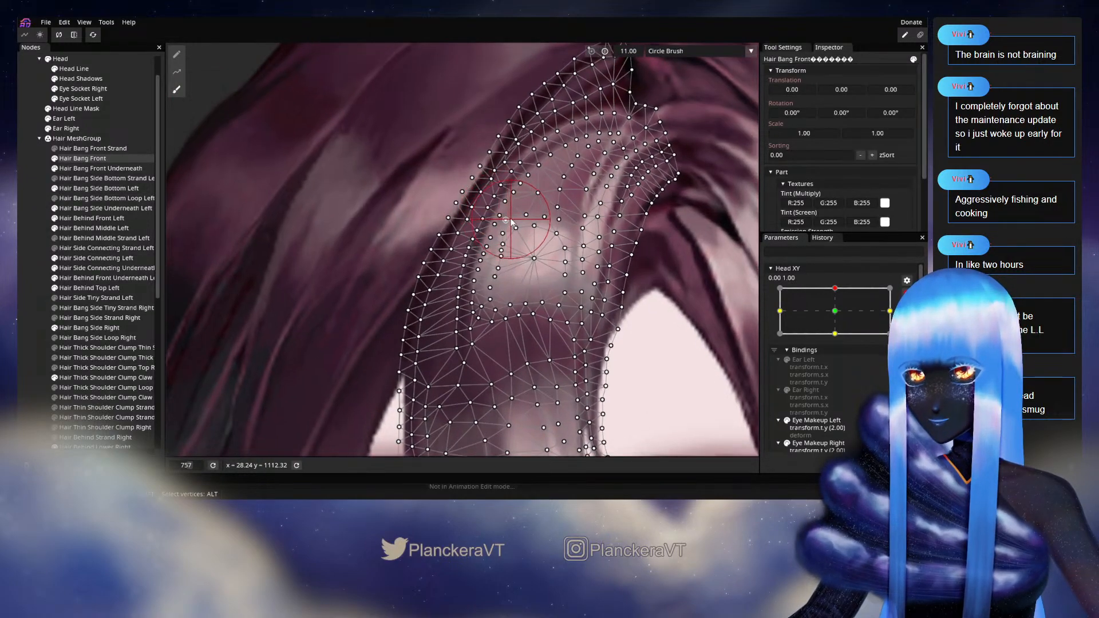
pyautogui.moveTo(505, 222)
pyautogui.mouseDown()
pyautogui.moveTo(527, 217)
pyautogui.moveTo(496, 224)
pyautogui.mouseUp()
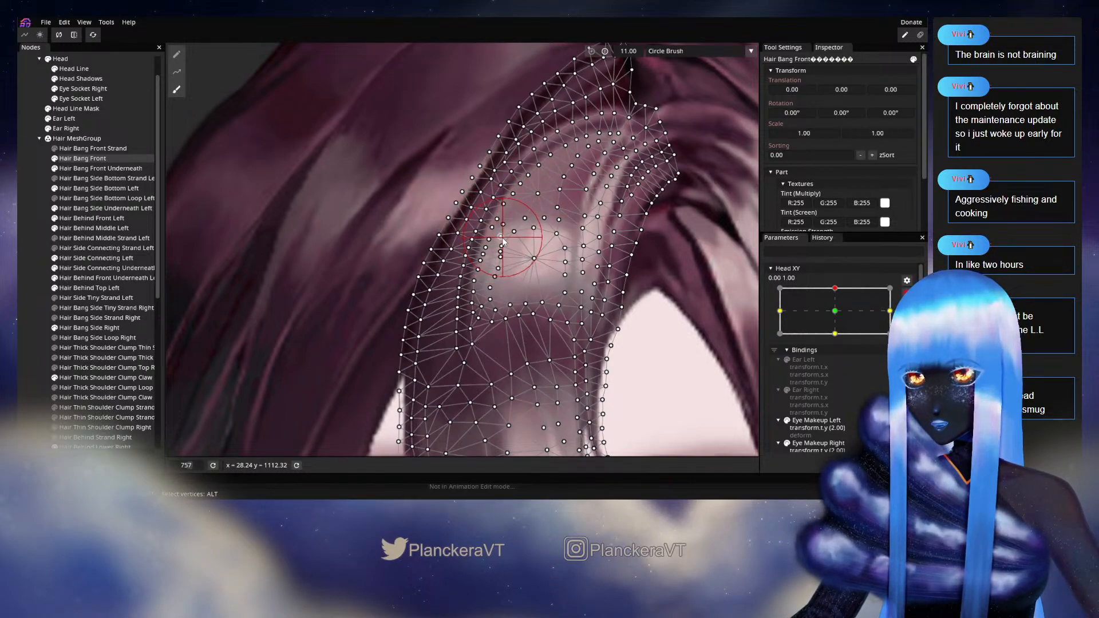
pyautogui.click(49, 276)
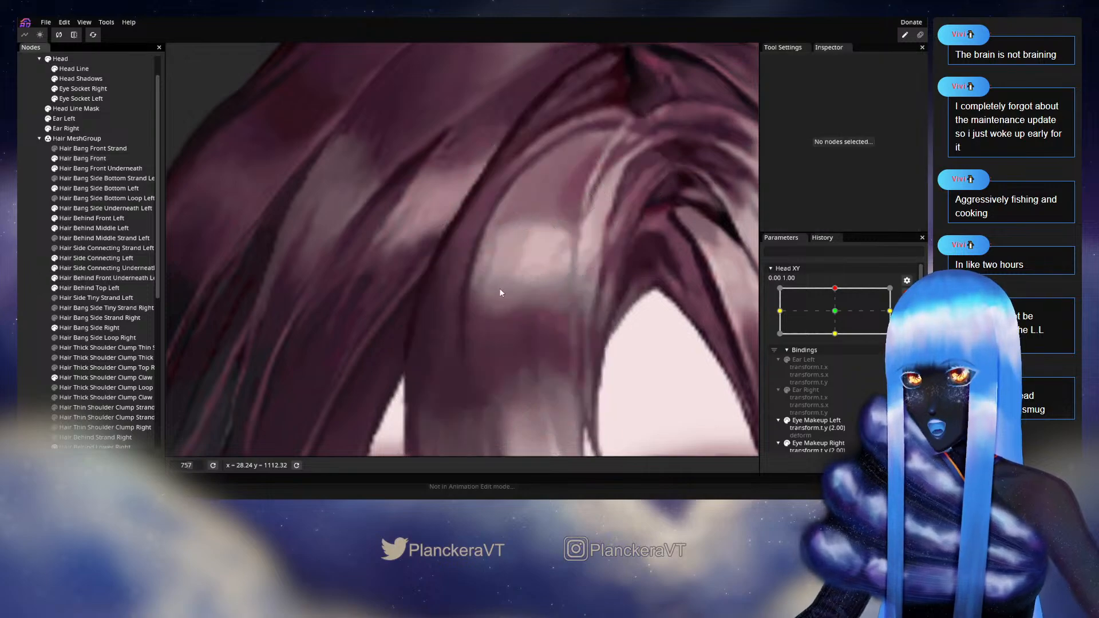
# Sweep the disarmed Head XY between its up position and center to check the whole fringe, and re-arm it at 0.00, 1.00
pyautogui.scroll(-4, 492, 287)
pyautogui.scroll(-3, 549, 295)
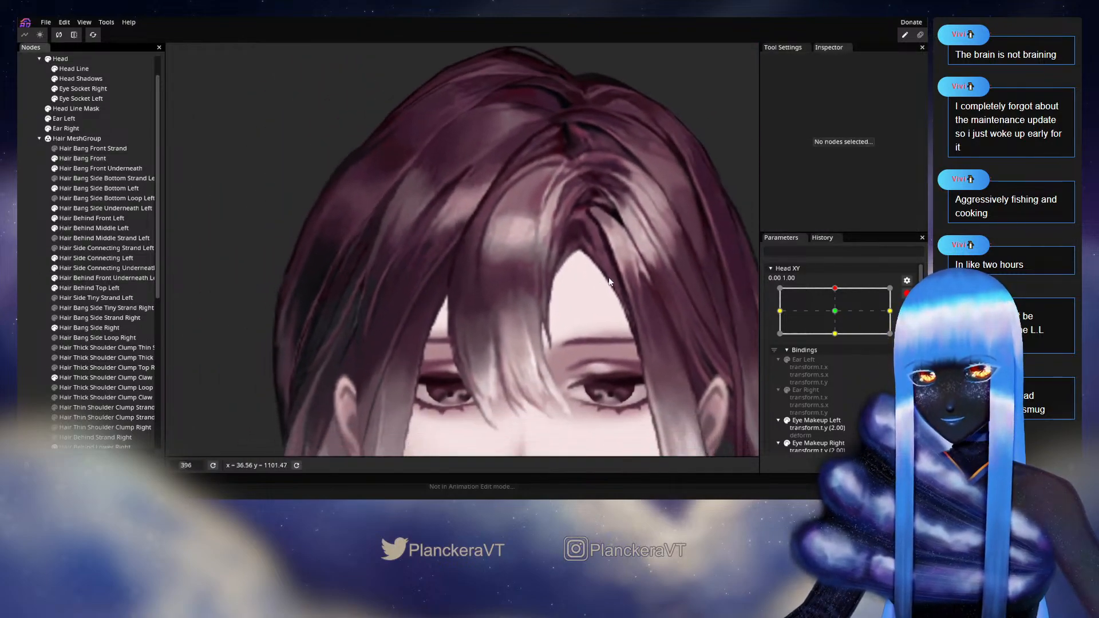
pyautogui.scroll(1, 839, 315)
pyautogui.moveTo(839, 316); pyautogui.dragTo(836, 343)
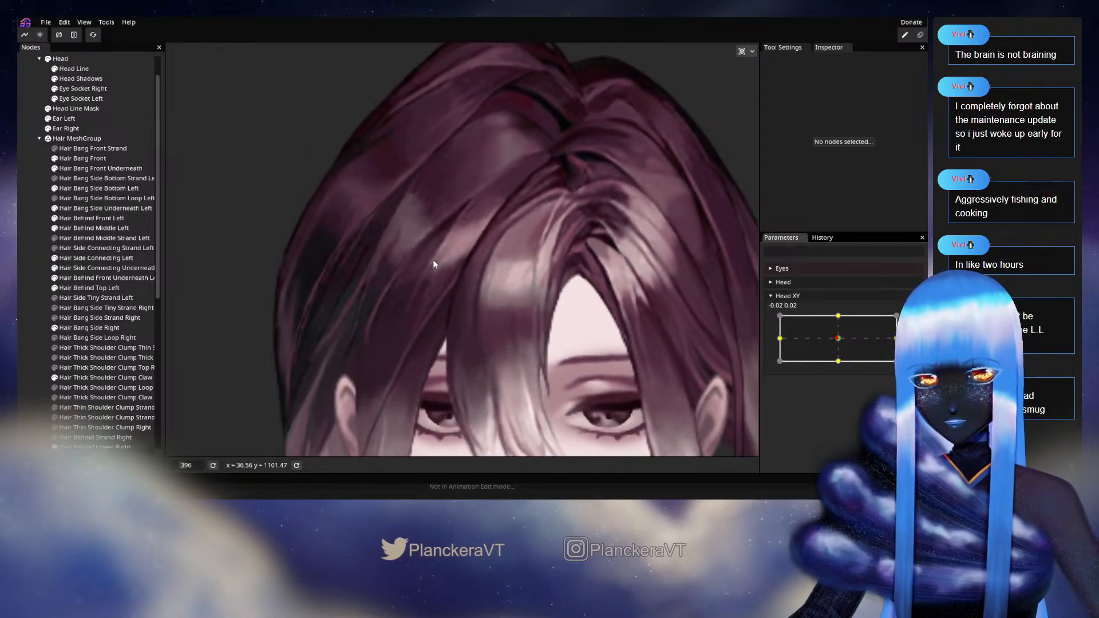
pyautogui.moveTo(841, 342); pyautogui.dragTo(846, 314)
# Select Hair Bang Front, refine the vertices along the left side of its highlight with the size 11.00 Circle Brush in flow mode, and deselect it
pyautogui.scroll(5, 509, 287)
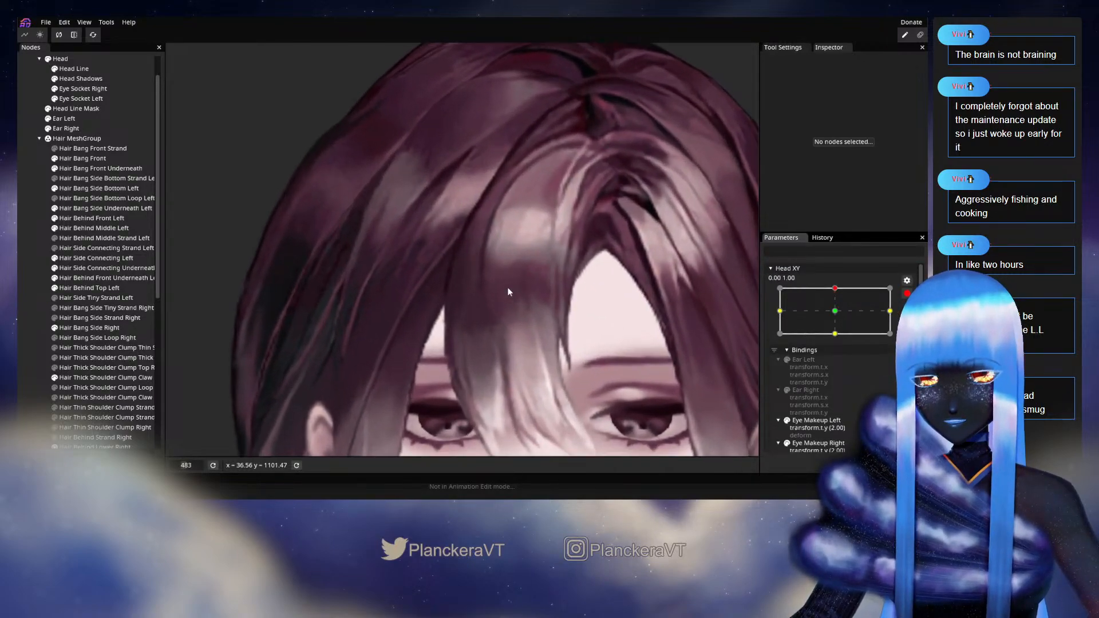
pyautogui.scroll(2, 513, 320)
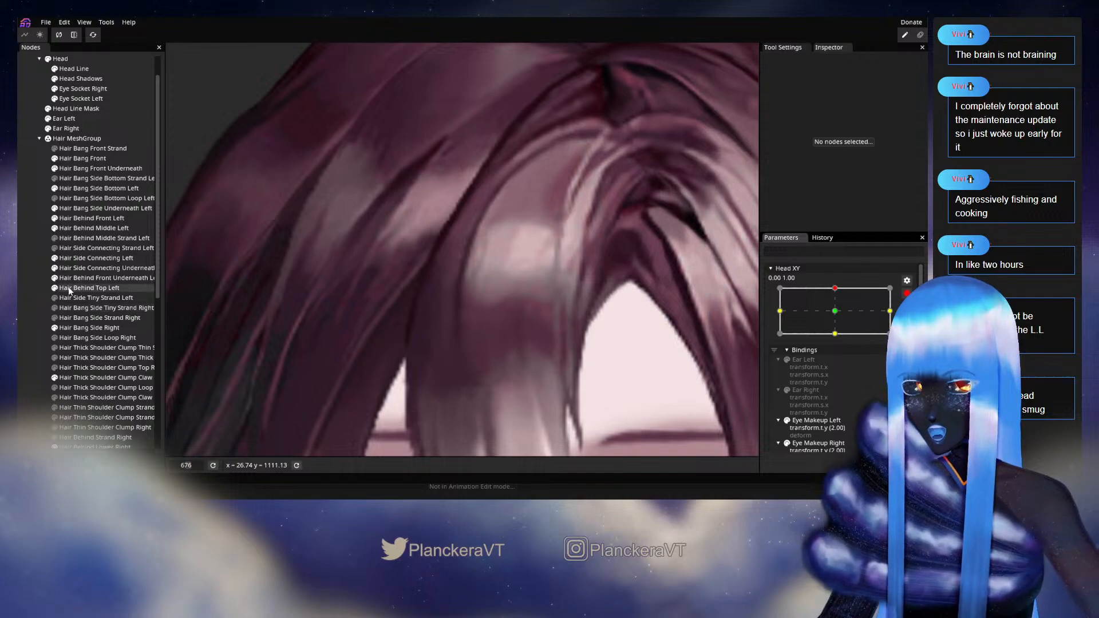
pyautogui.click(71, 161)
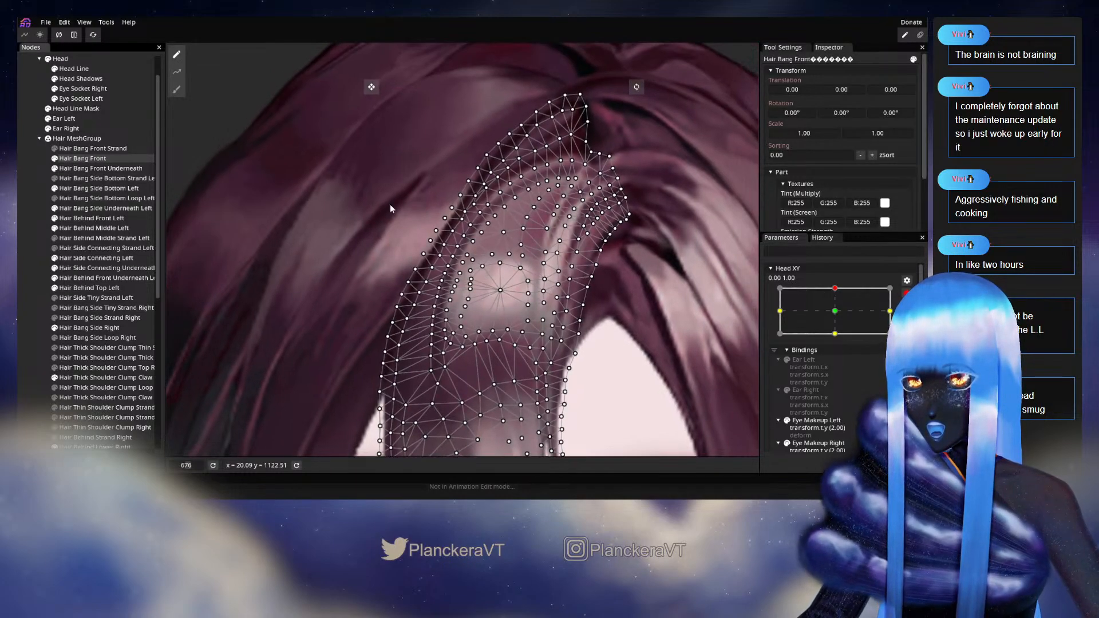
pyautogui.click(177, 89)
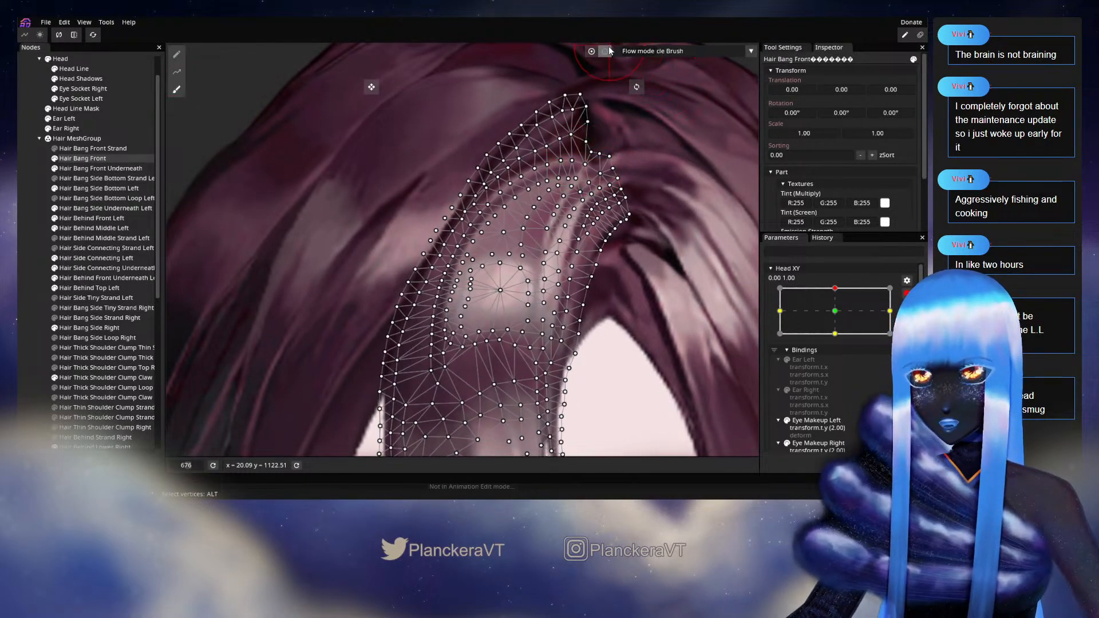
pyautogui.scroll(3, 504, 281)
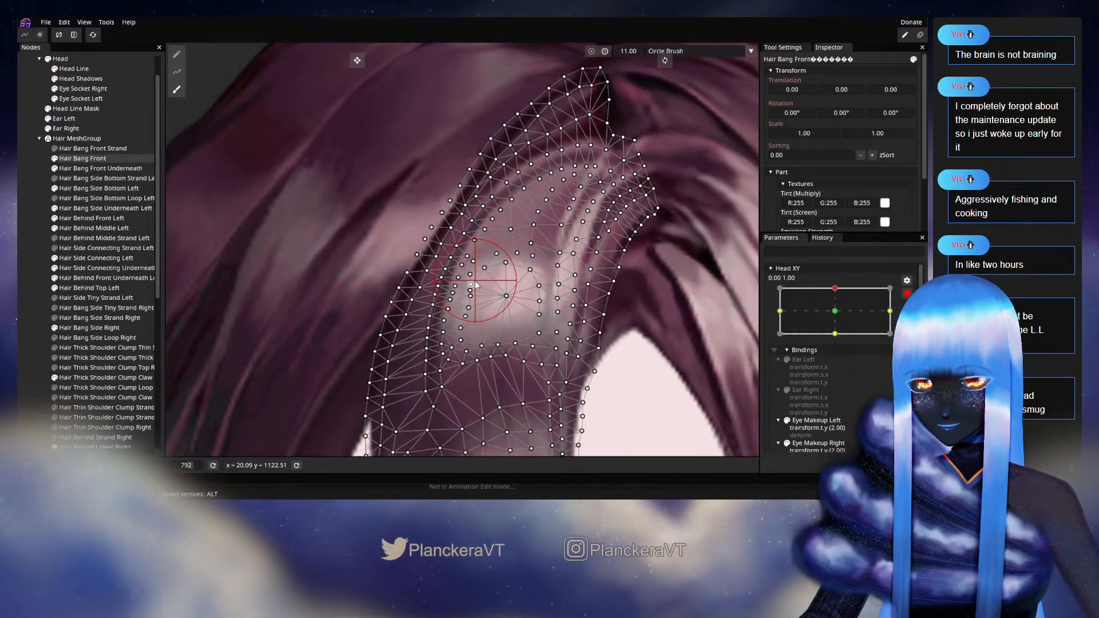
pyautogui.click(39, 318)
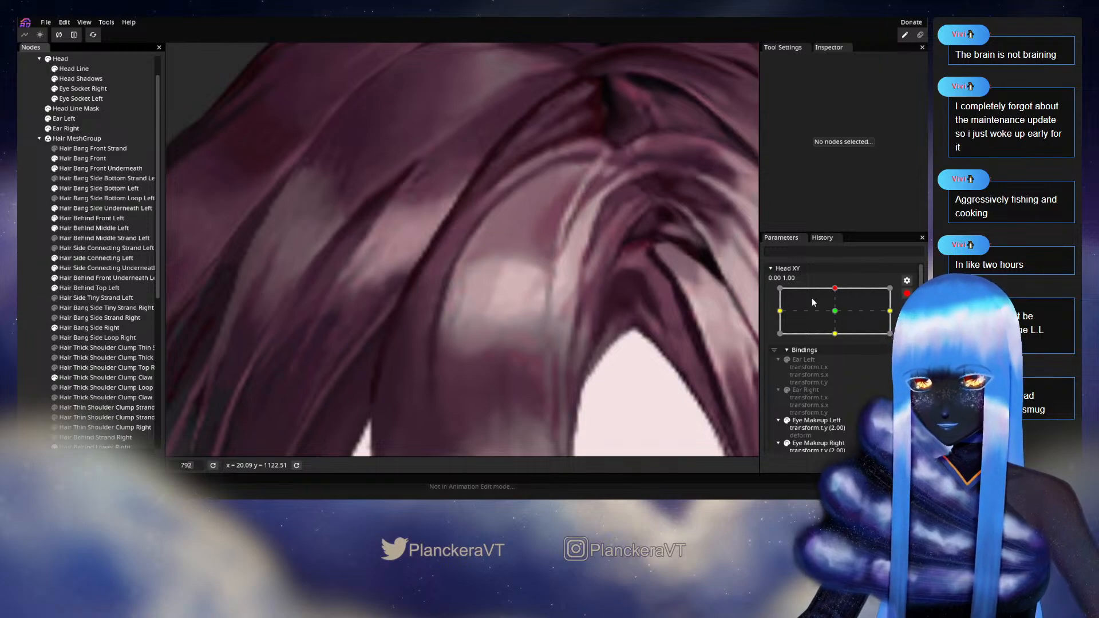
# Disarm Head XY, sweep it from up to center and back to check the highlight from near and far, and re-arm it at 0.00, 1.00
pyautogui.click(907, 294)
pyautogui.moveTo(838, 316); pyautogui.dragTo(841, 338)
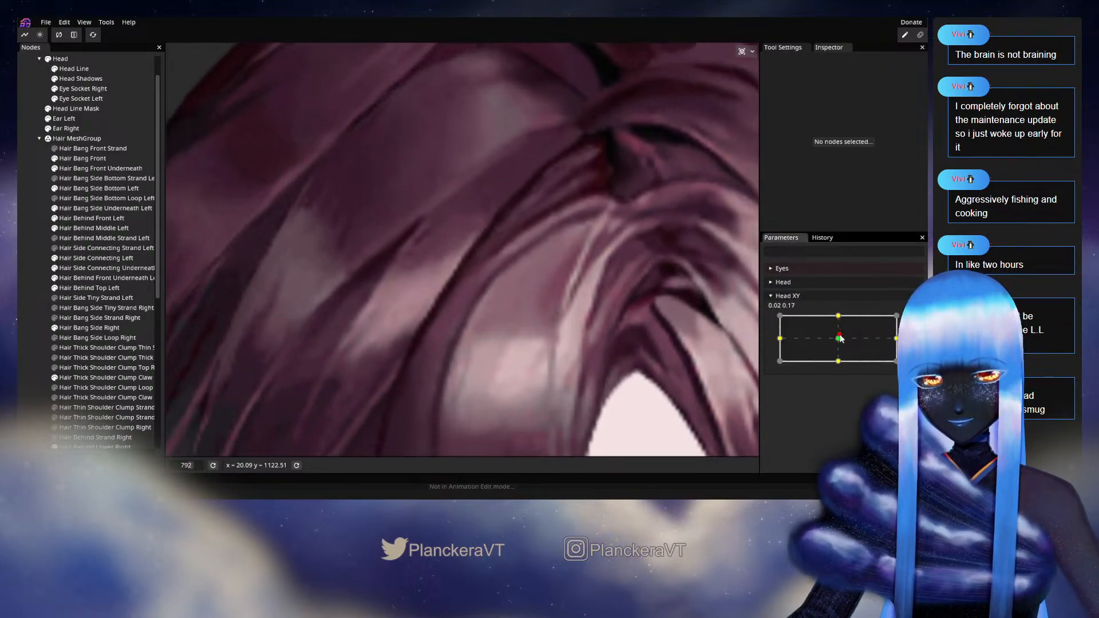
pyautogui.scroll(-5, 658, 344)
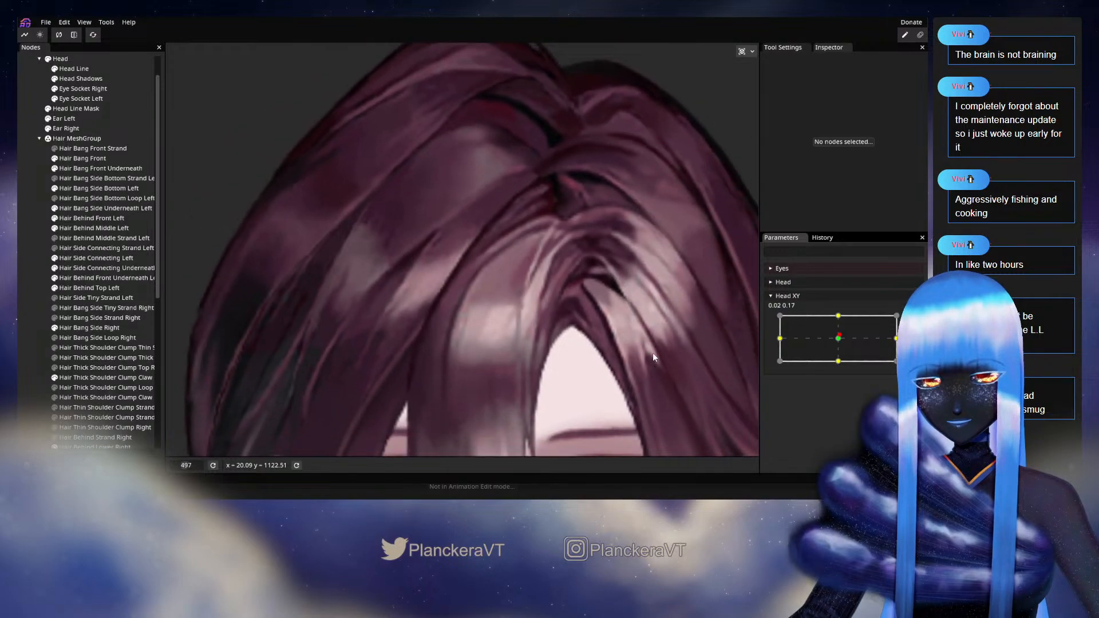
pyautogui.moveTo(833, 344); pyautogui.dragTo(838, 316)
# Select Hair Bang Front, reposition individual vertices on the left and right sides of its highlight, and deselect the part
pyautogui.scroll(5, 498, 288)
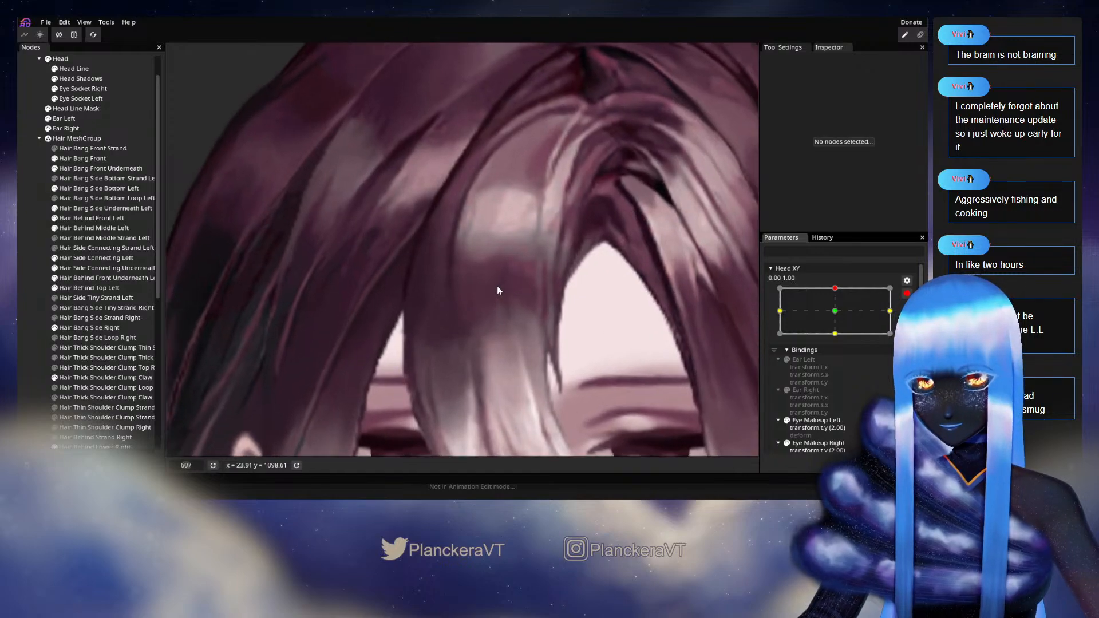
pyautogui.moveTo(508, 269); pyautogui.dragTo(428, 343)
pyautogui.scroll(3, 246, 284)
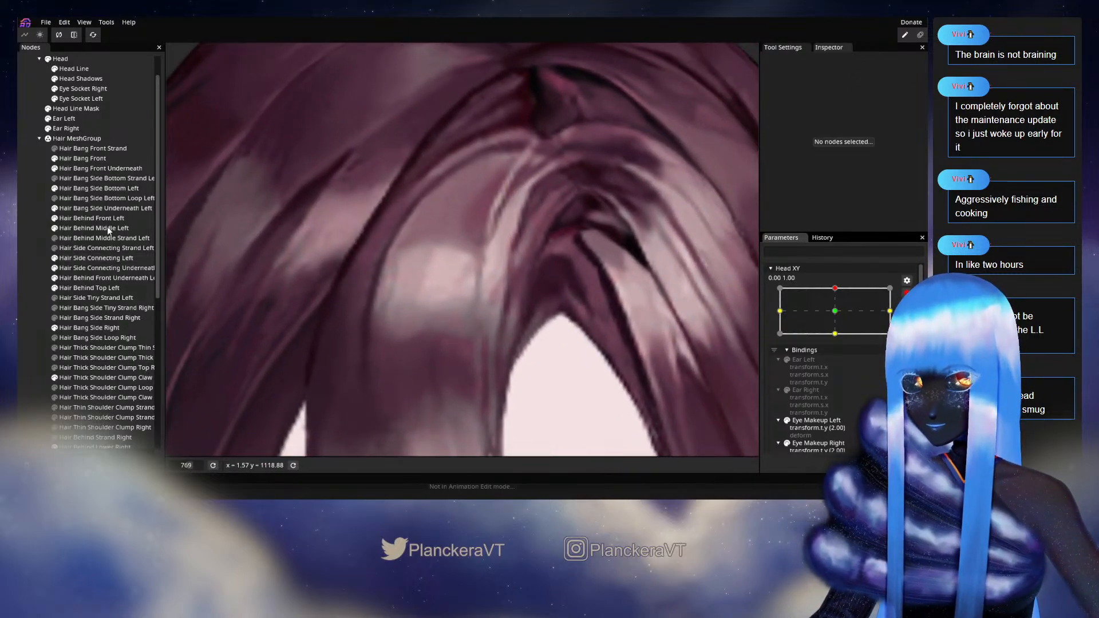
pyautogui.click(83, 160)
pyautogui.scroll(3, 428, 272)
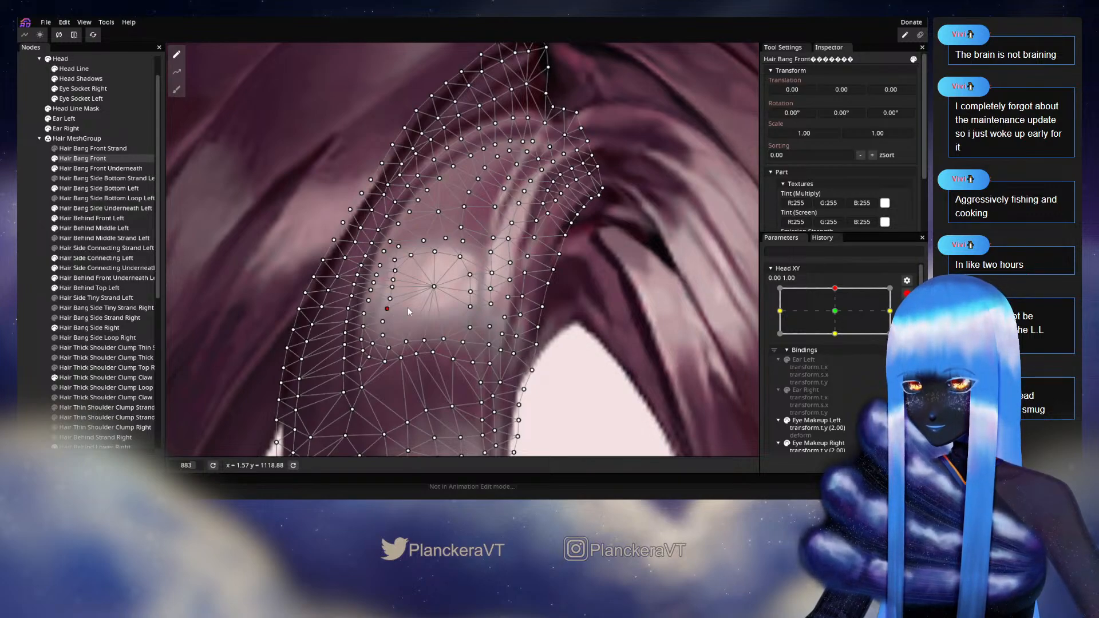
pyautogui.moveTo(468, 283); pyautogui.dragTo(468, 299)
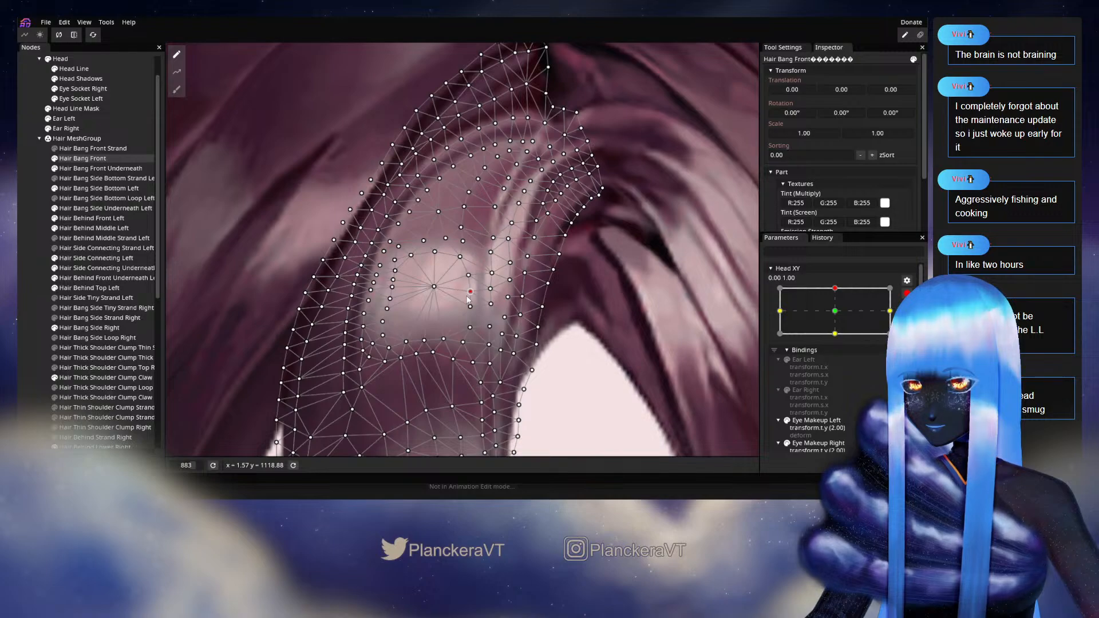
pyautogui.click(19, 313)
# Disarm Head XY, sweep it repeatedly between its up position and center to check the front bang's highlight, and re-arm it at 0.00, 1.00
pyautogui.scroll(-4, 492, 318)
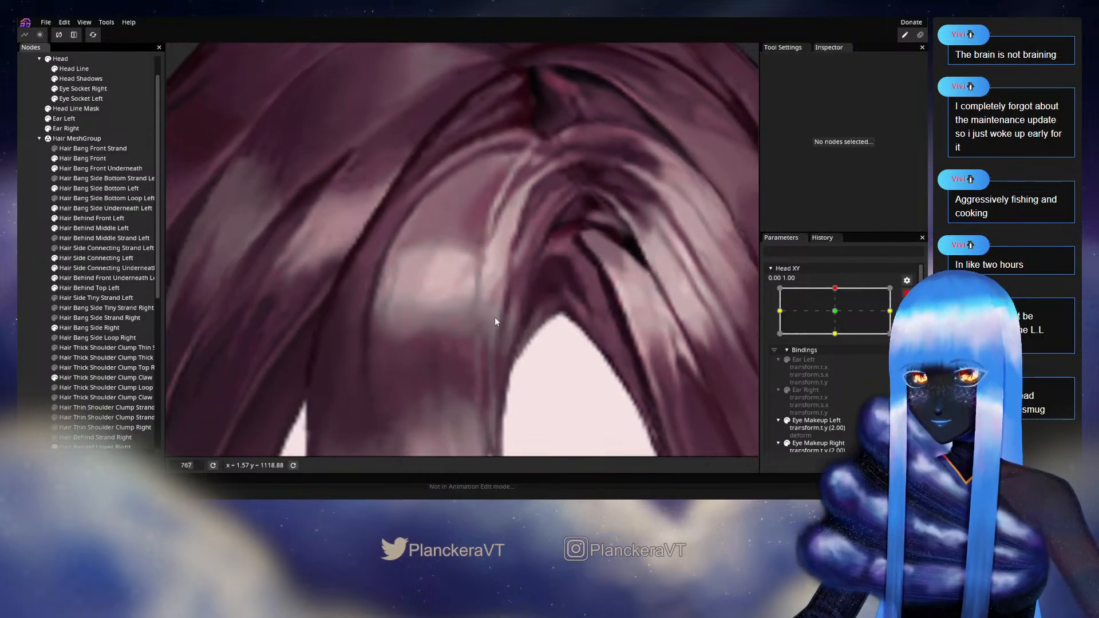
pyautogui.moveTo(577, 344); pyautogui.dragTo(654, 342)
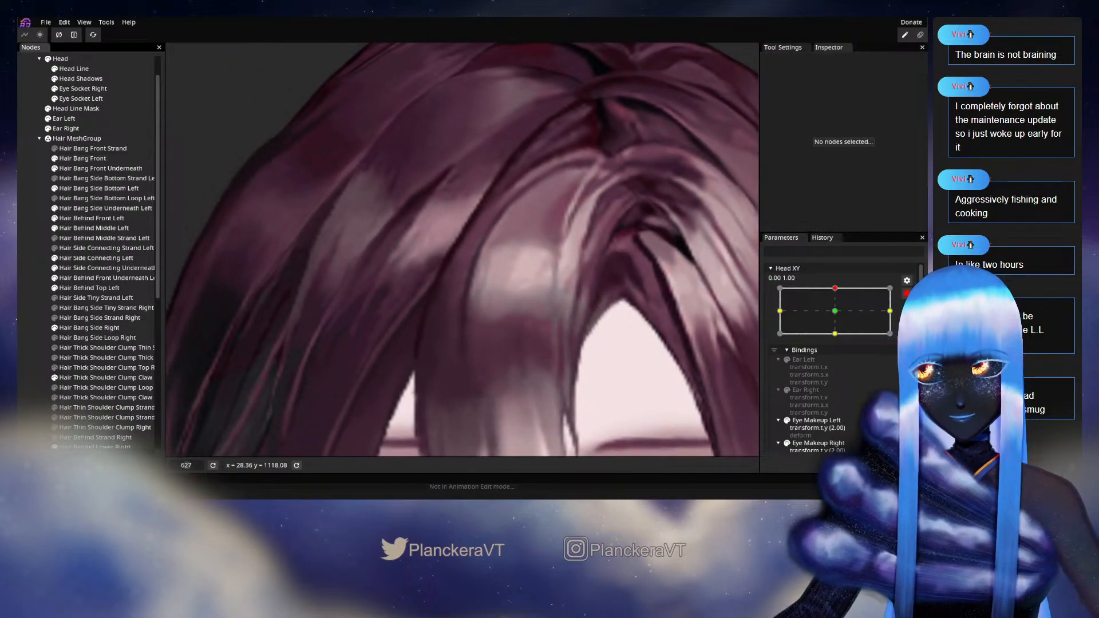
pyautogui.click(906, 293)
pyautogui.moveTo(838, 315); pyautogui.dragTo(839, 316)
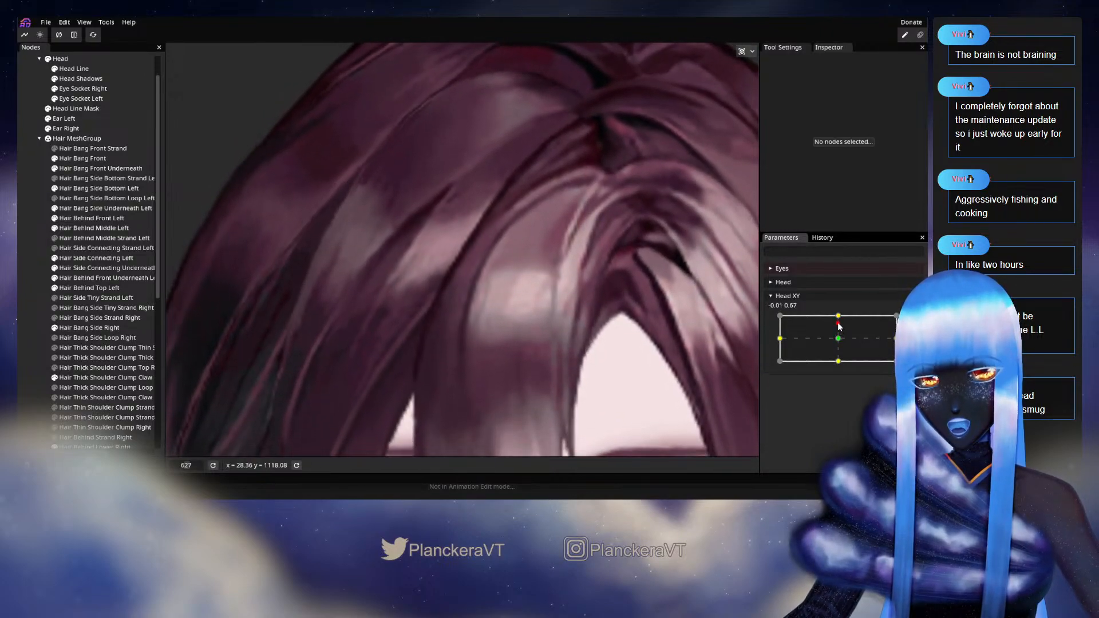
pyautogui.click(910, 320)
pyautogui.scroll(3, 478, 256)
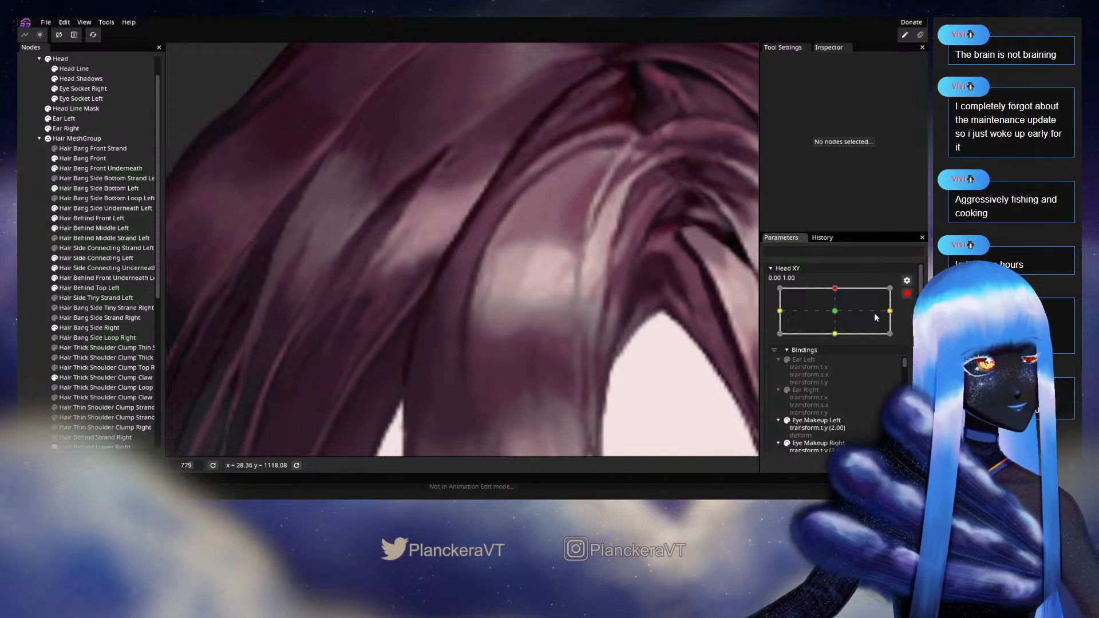
pyautogui.click(906, 293)
pyautogui.moveTo(839, 316)
pyautogui.mouseDown()
pyautogui.moveTo(838, 339)
pyautogui.moveTo(839, 320)
pyautogui.mouseUp()
pyautogui.scroll(-4, 577, 340)
pyautogui.click(912, 321)
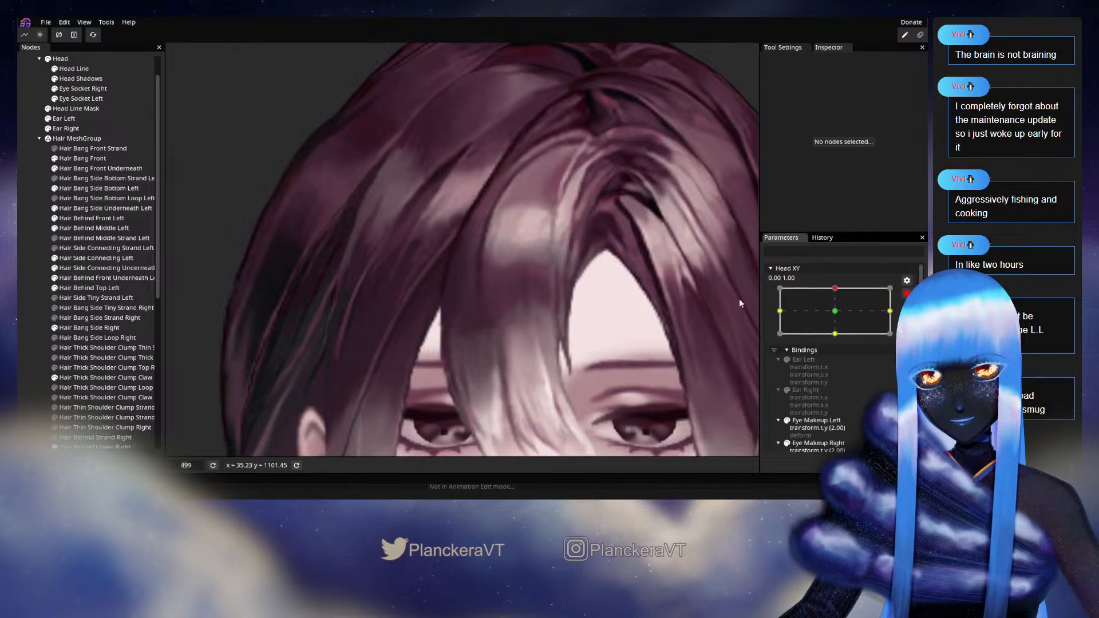
# Select Hair Bang Front, refine the vertices at the upper left of its highlight with the size 9.00 Circle Brush in flow mode, and deselect it
pyautogui.scroll(4, 431, 276)
pyautogui.moveTo(533, 197); pyautogui.dragTo(493, 266)
pyautogui.scroll(2, 494, 266)
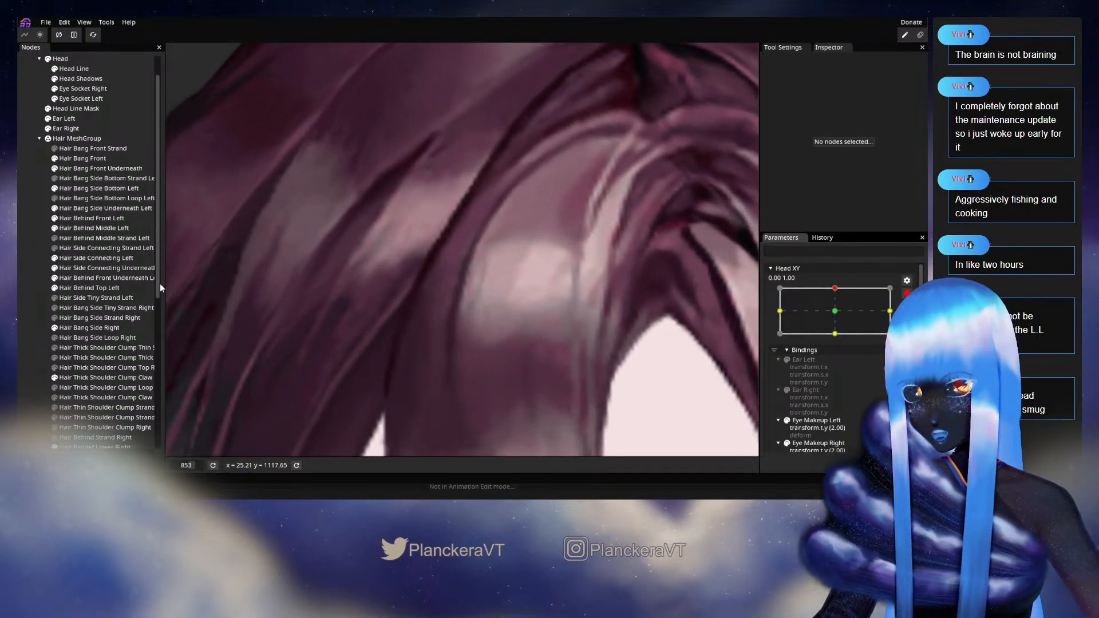
pyautogui.click(83, 158)
pyautogui.click(176, 90)
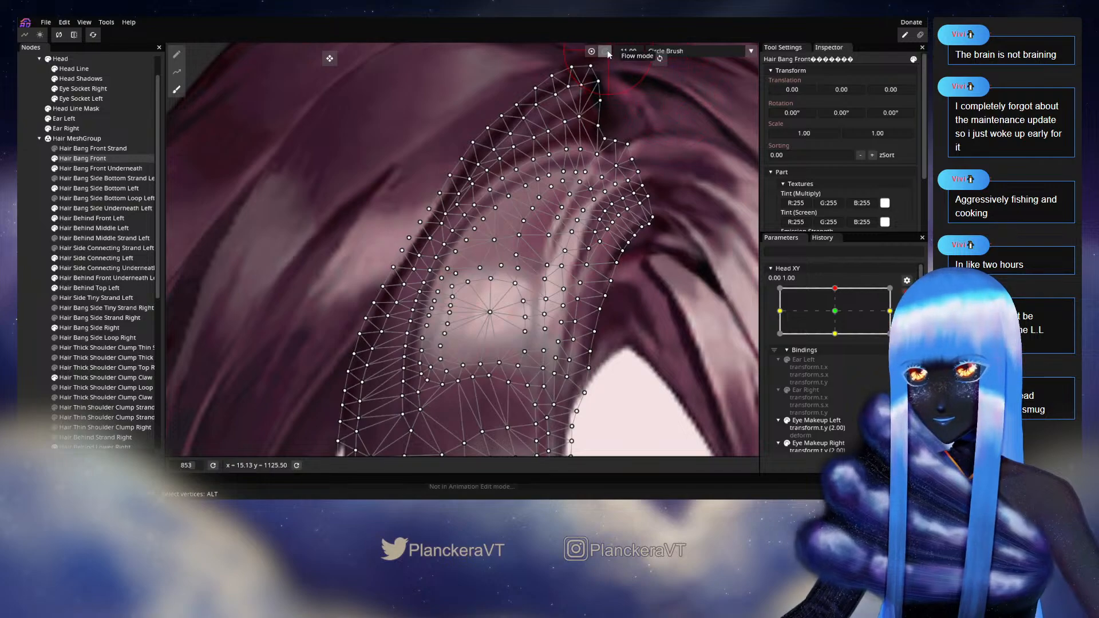
pyautogui.moveTo(664, 83); pyautogui.dragTo(618, 93)
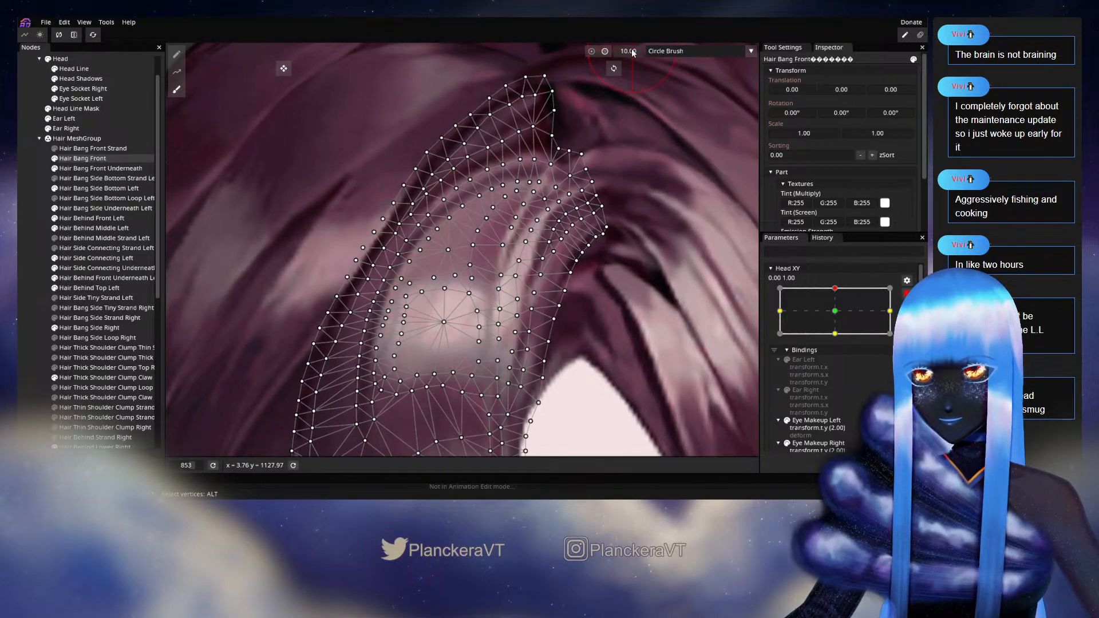
pyautogui.scroll(3, 360, 283)
pyautogui.moveTo(422, 315); pyautogui.dragTo(498, 299)
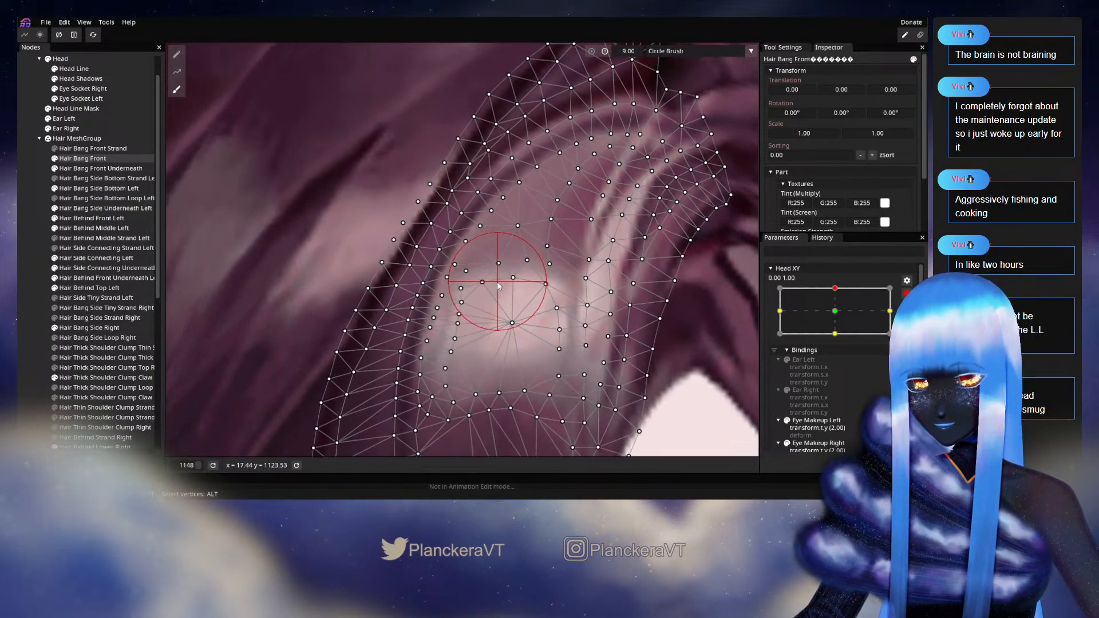
pyautogui.moveTo(457, 267); pyautogui.dragTo(446, 288)
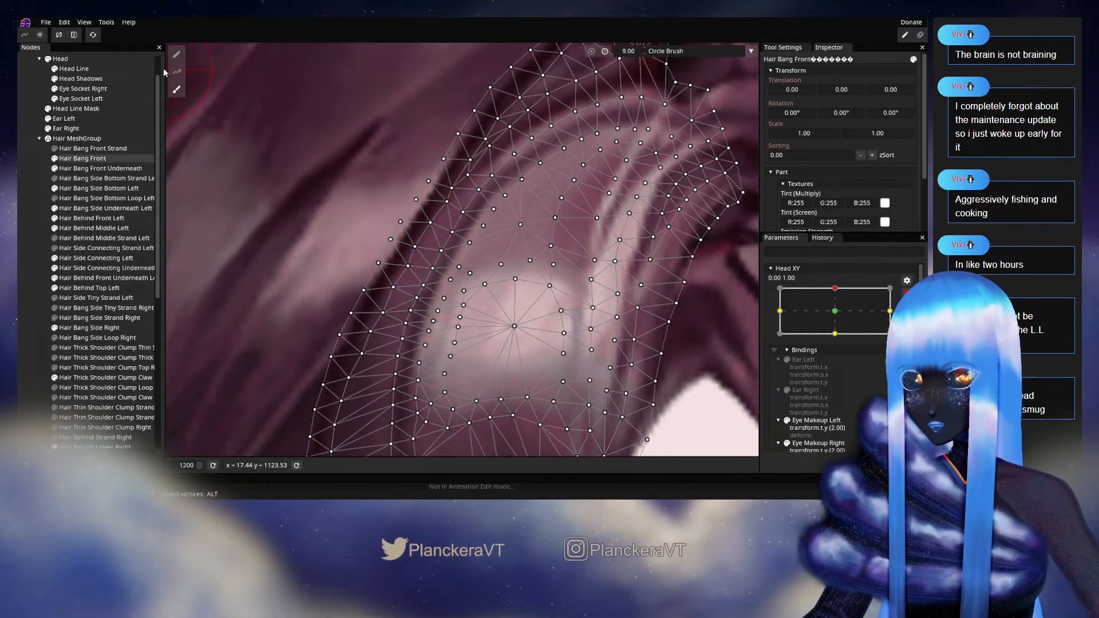
pyautogui.click(176, 54)
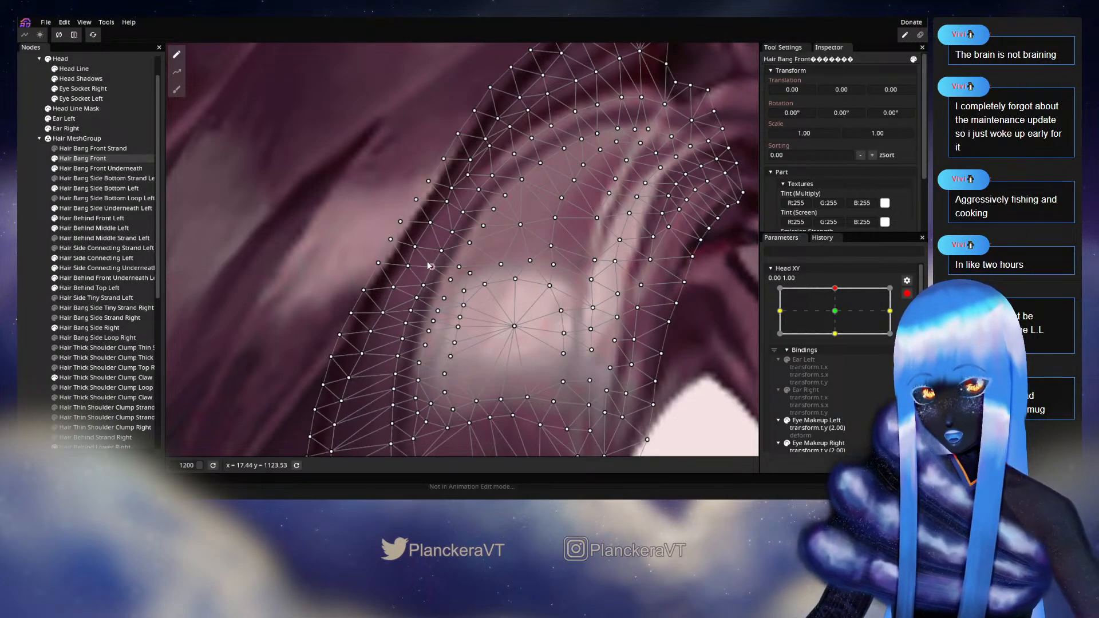
pyautogui.click(33, 276)
# Disarm Head XY, sweep it between center and up to check the highlight at two viewing distances, and re-arm it at 0.00, 1.00
pyautogui.scroll(-4, 507, 327)
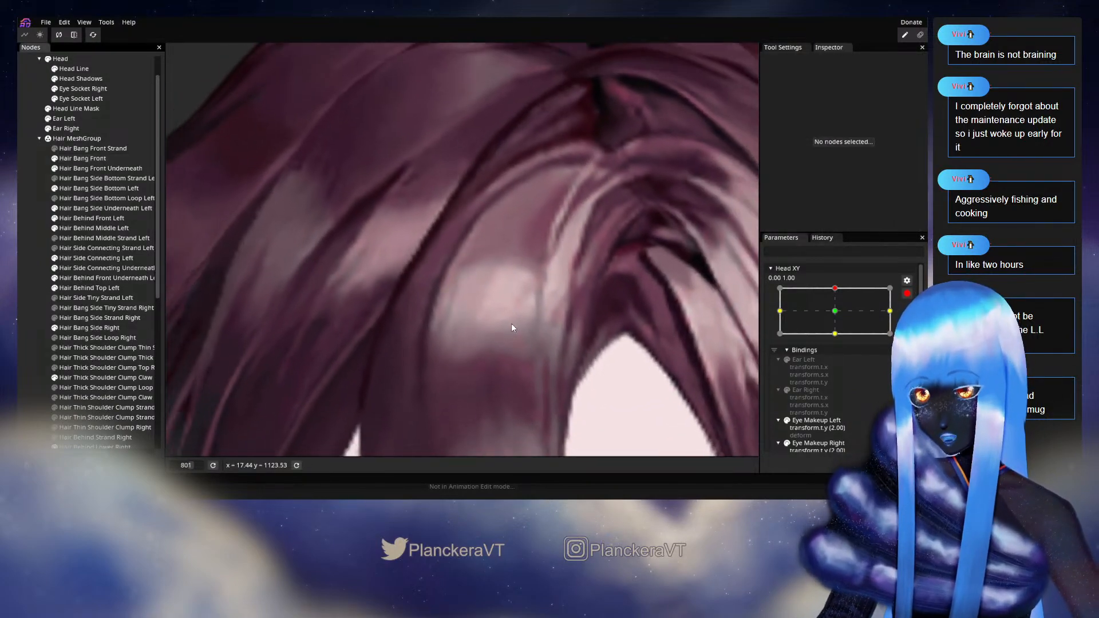
pyautogui.scroll(-4, 511, 323)
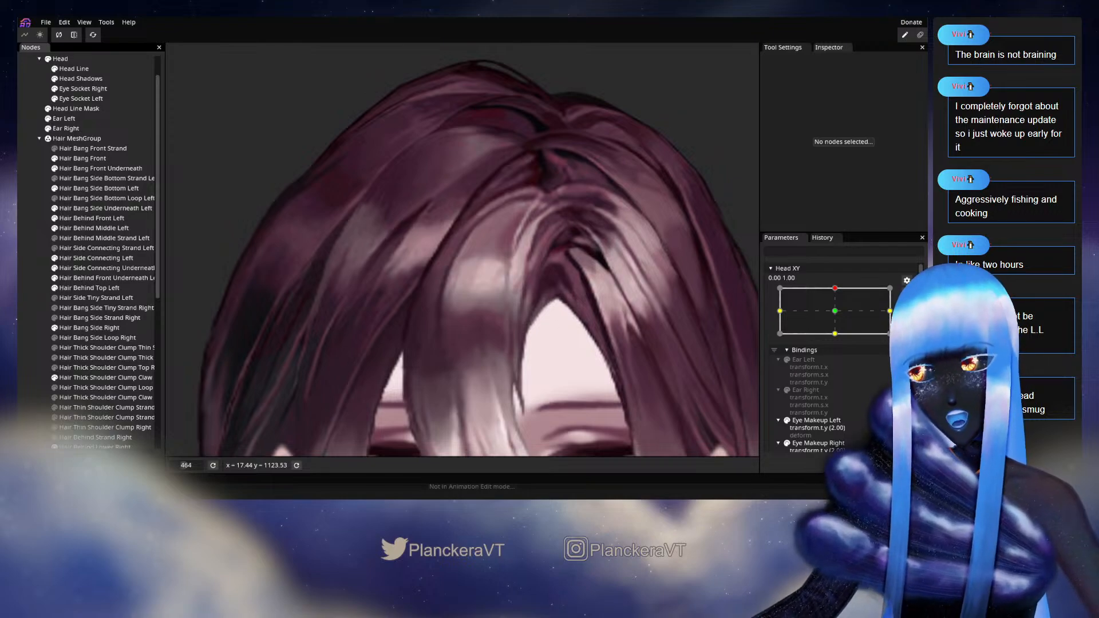
pyautogui.click(907, 294)
pyautogui.moveTo(839, 322); pyautogui.dragTo(837, 319)
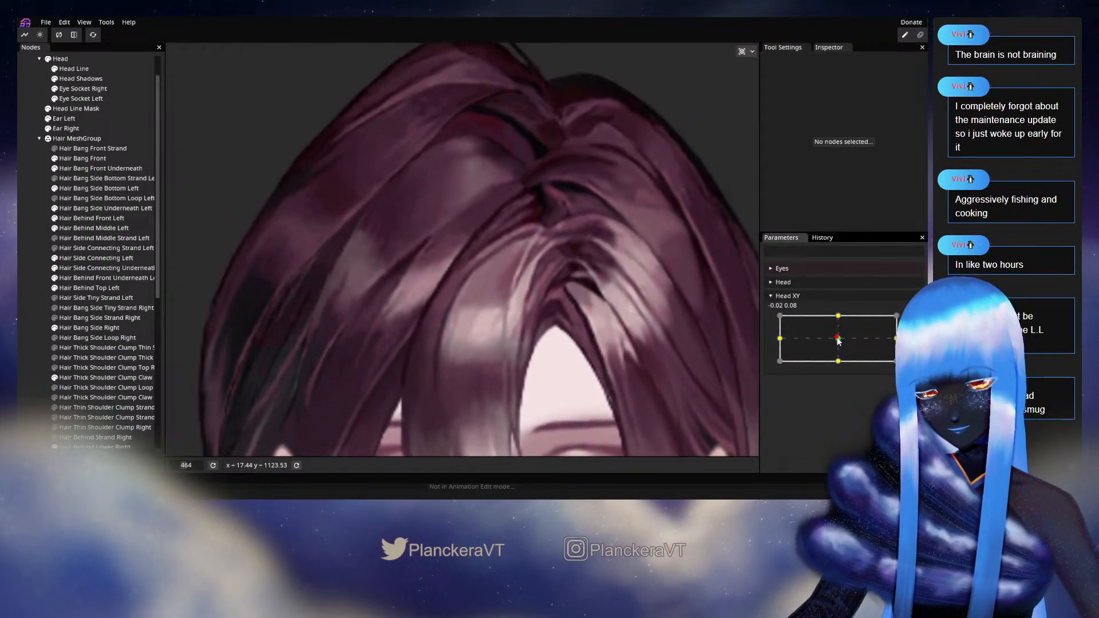
pyautogui.scroll(-3, 541, 284)
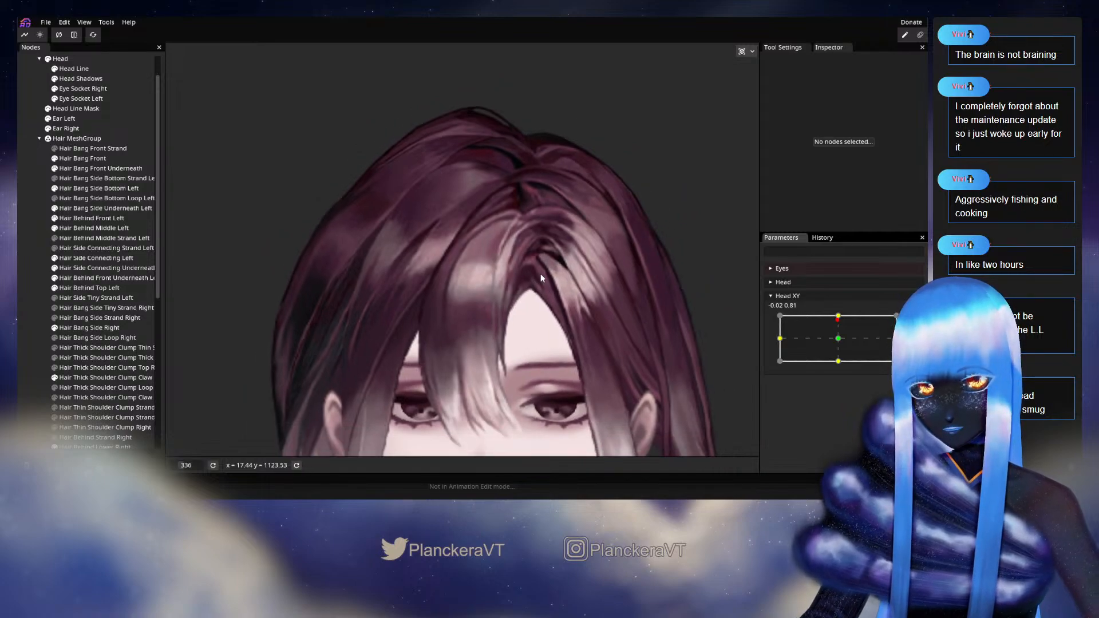
pyautogui.click(839, 321)
pyautogui.moveTo(839, 322)
pyautogui.mouseDown()
pyautogui.moveTo(836, 344)
pyautogui.moveTo(838, 316)
pyautogui.mouseUp()
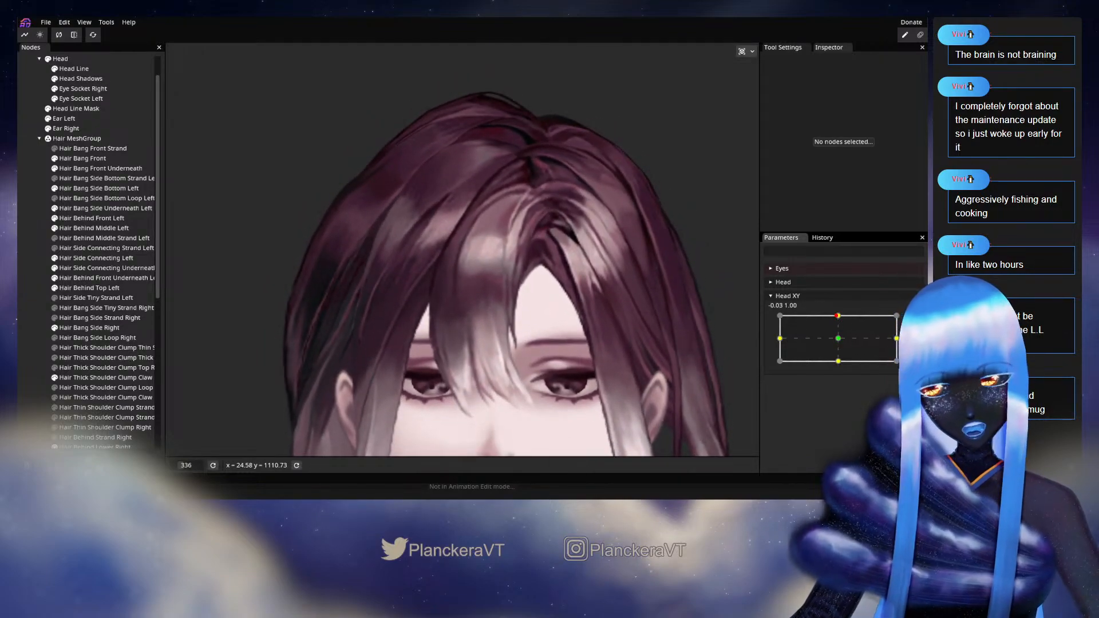
pyautogui.click(913, 320)
# Select Hair Bang Front, reposition single vertices along the right side of its highlight, and deselect the part
pyautogui.scroll(1, 606, 341)
pyautogui.scroll(6, 605, 342)
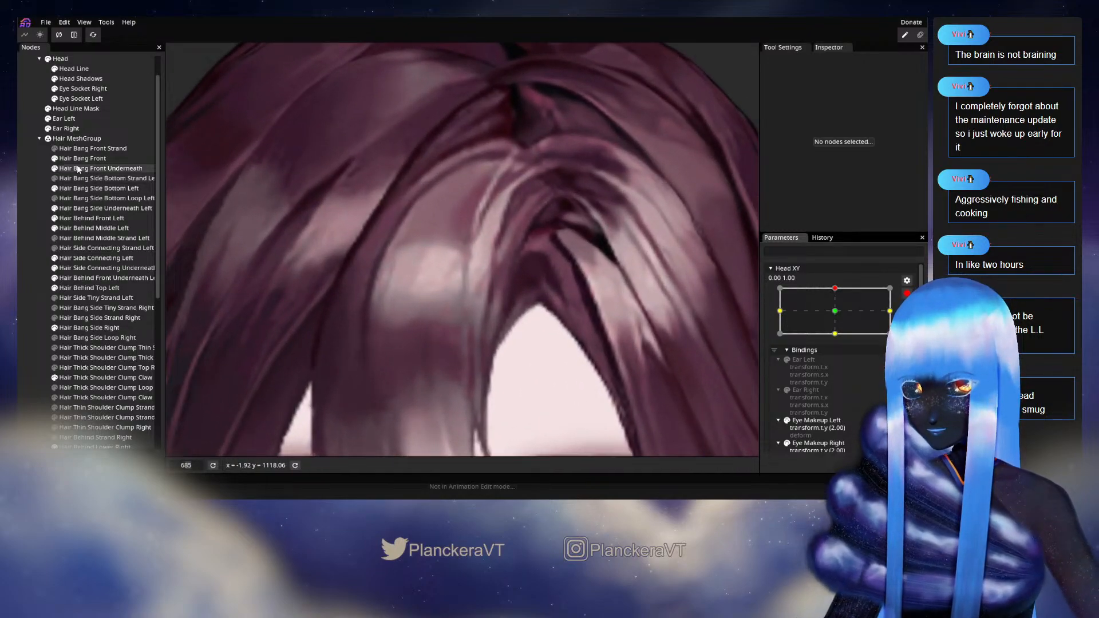
pyautogui.click(80, 158)
pyautogui.scroll(2, 467, 289)
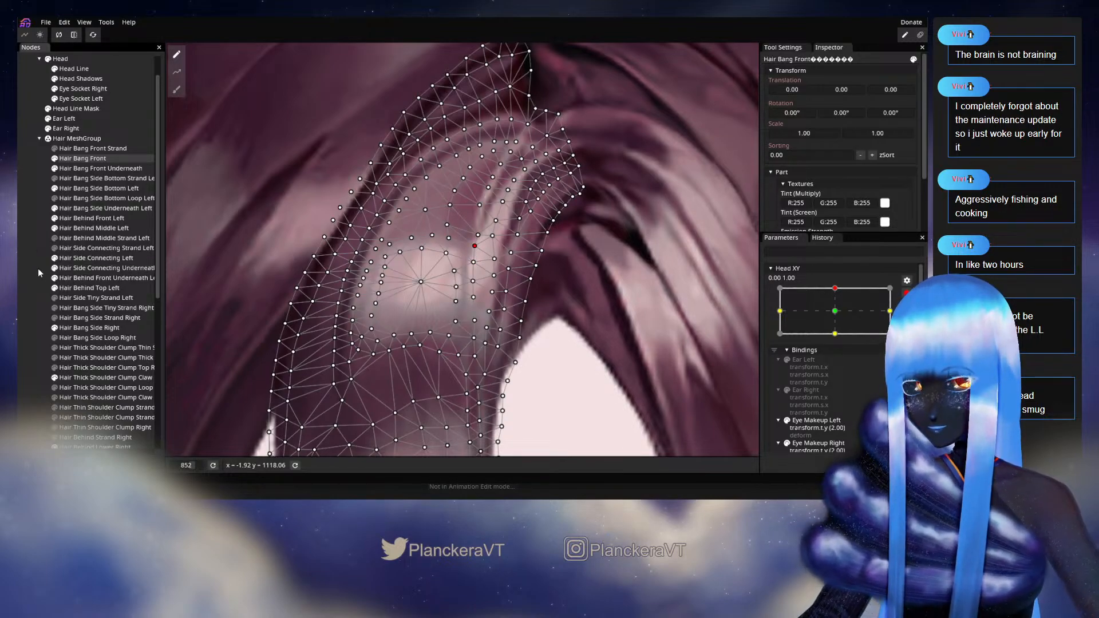
pyautogui.click(282, 290)
# Sweep the disarmed Head XY to check the bangs against the whole hair, and re-arm it at 0.00, 1.00
pyautogui.scroll(-2, 484, 300)
pyautogui.scroll(-5, 484, 298)
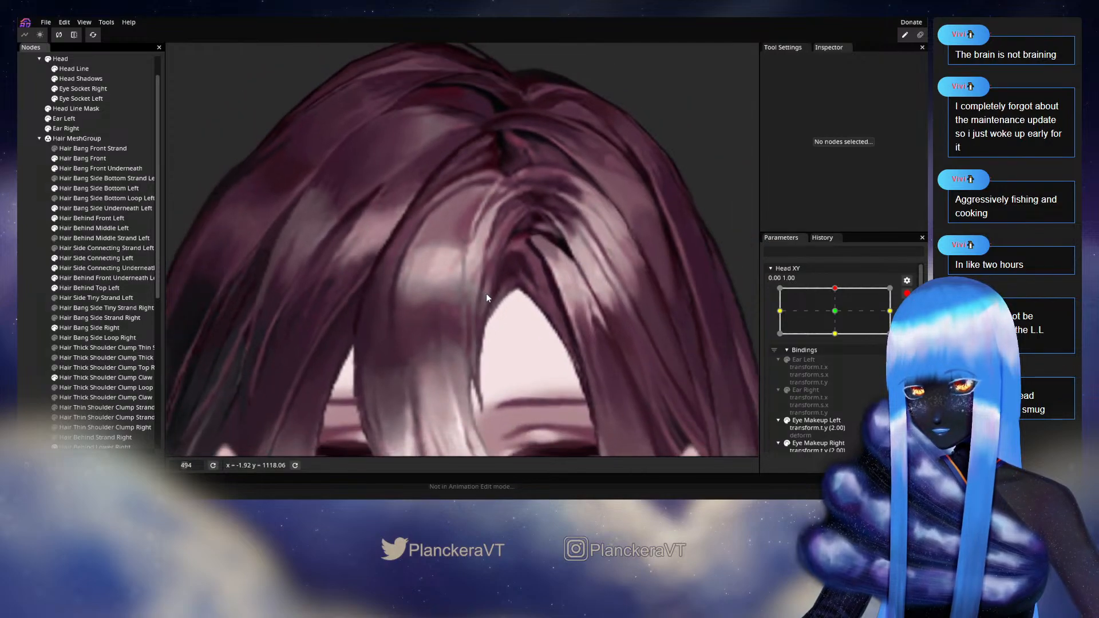
pyautogui.moveTo(487, 297); pyautogui.dragTo(505, 291)
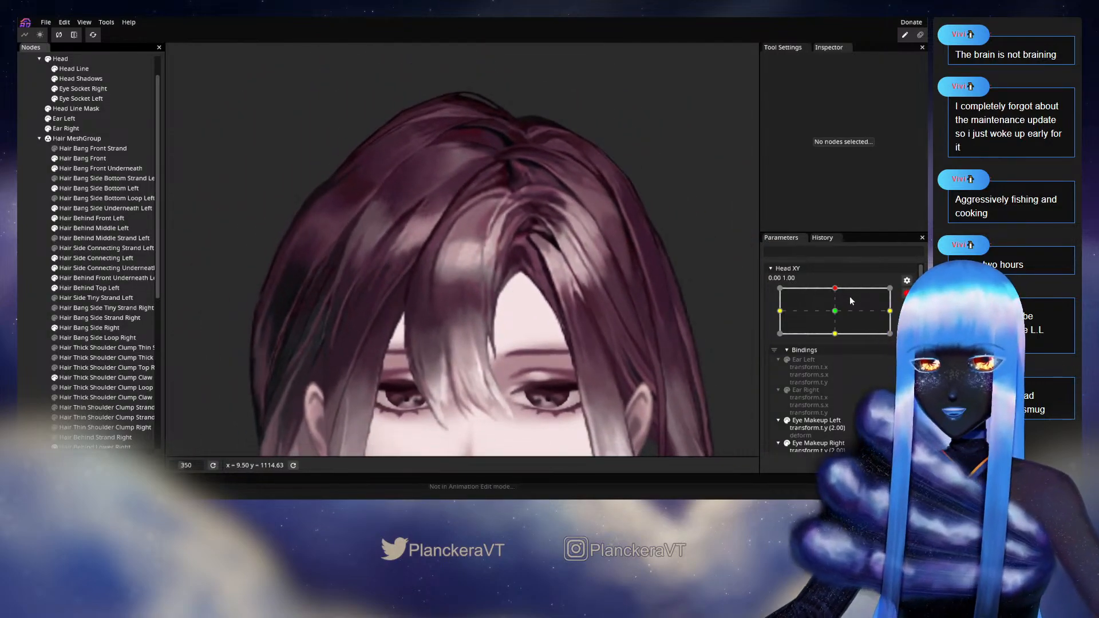
pyautogui.click(907, 293)
pyautogui.moveTo(836, 319)
pyautogui.mouseDown()
pyautogui.moveTo(840, 342)
pyautogui.moveTo(847, 319)
pyautogui.moveTo(840, 334)
pyautogui.moveTo(837, 318)
pyautogui.mouseUp()
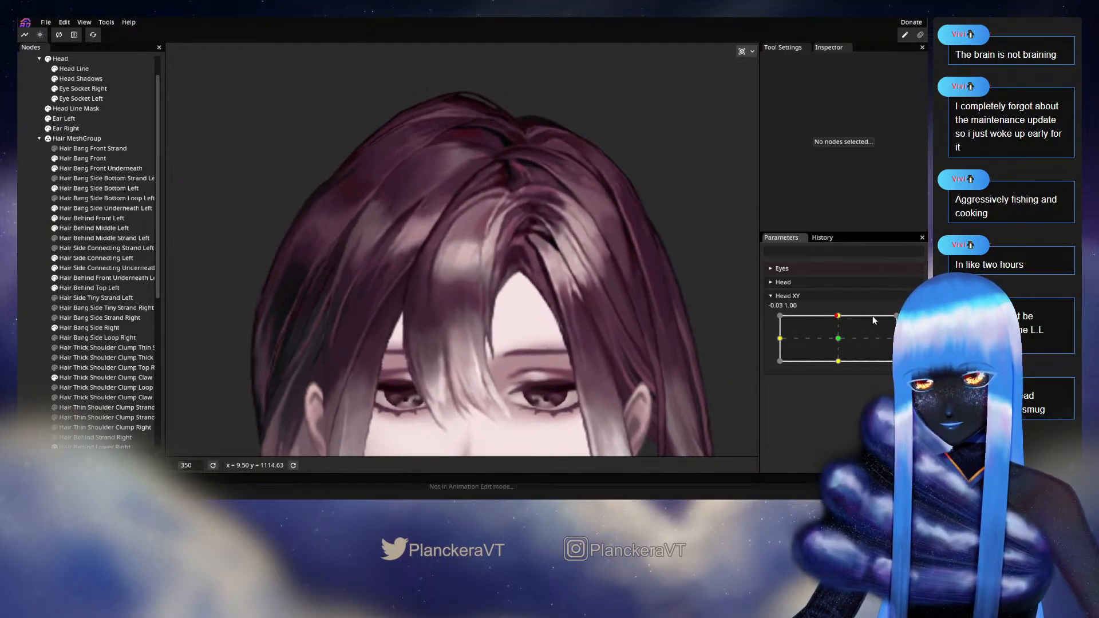
pyautogui.click(889, 336)
# Adjust vertices of Hair Bang Front Underneath and Hair Bang Side Underneath Left where they meet above the forehead, and deselect
pyautogui.scroll(5, 557, 322)
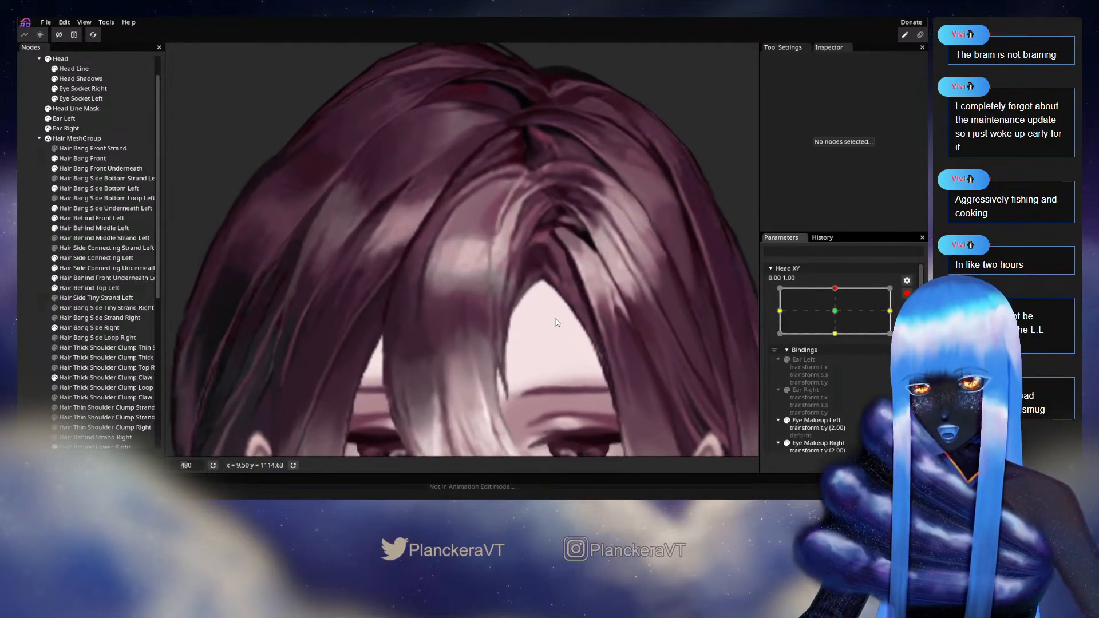
pyautogui.scroll(3, 557, 323)
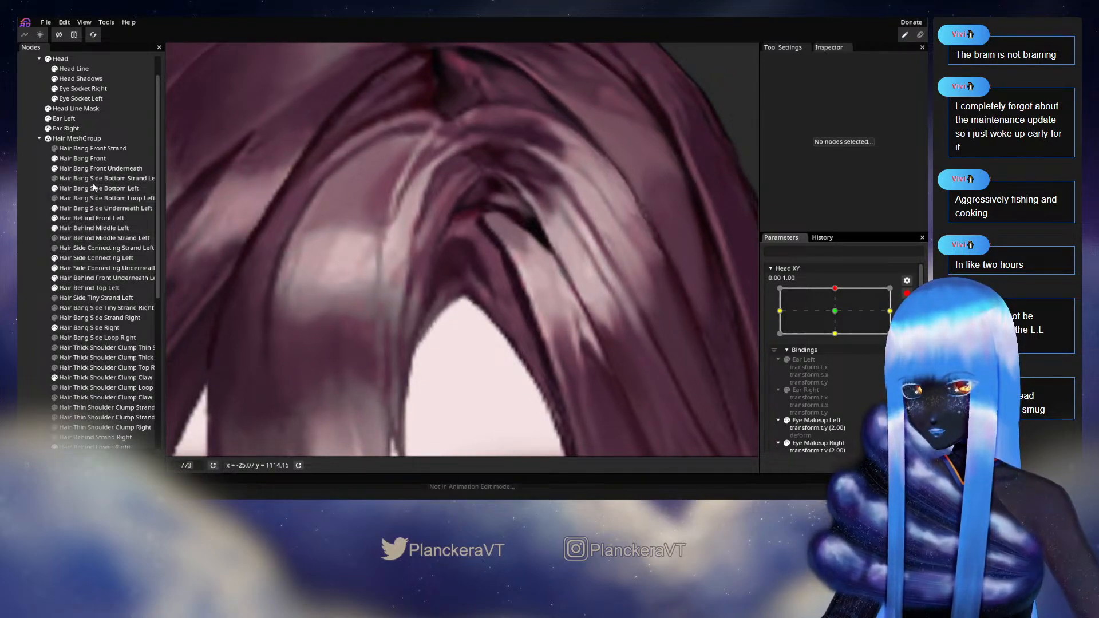
pyautogui.click(101, 168)
pyautogui.scroll(1, 450, 294)
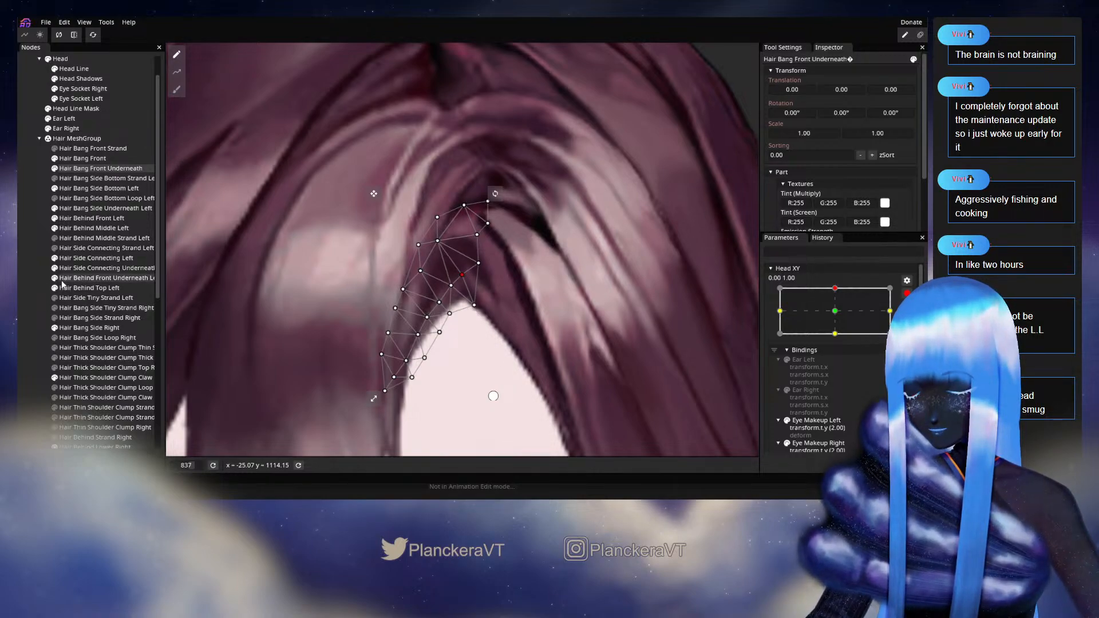
pyautogui.click(94, 209)
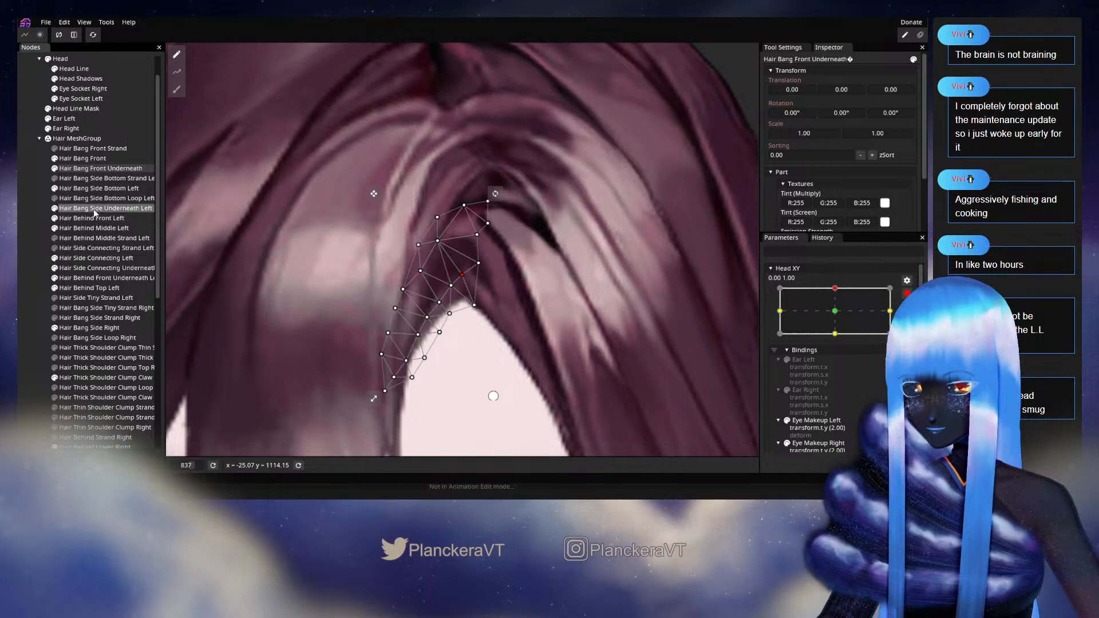
pyautogui.scroll(2, 486, 304)
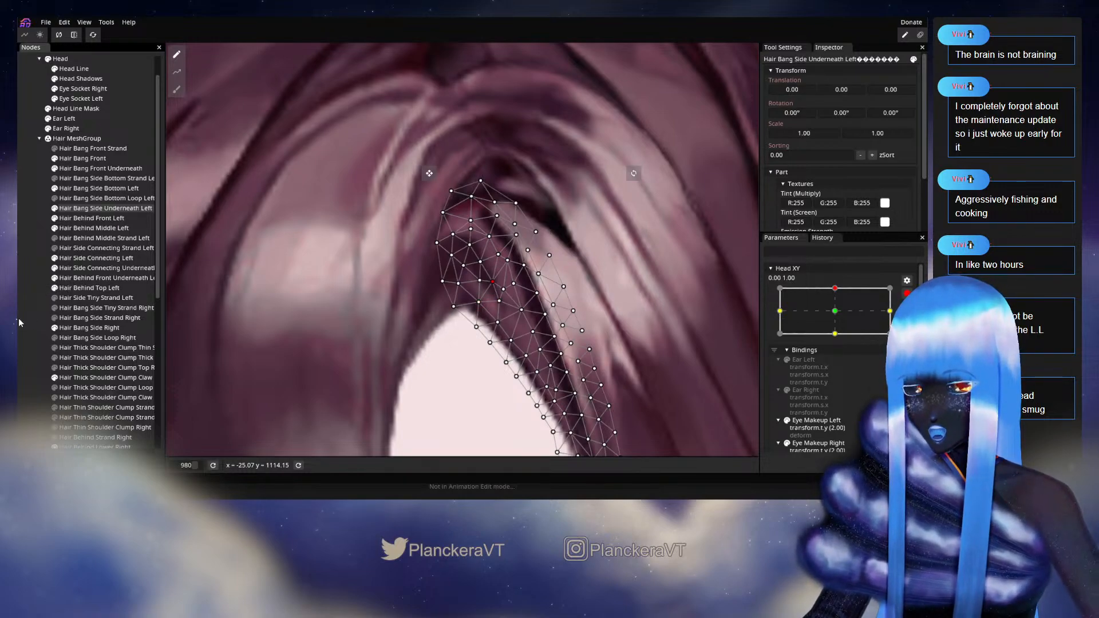
pyautogui.click(415, 309)
# Disarm Head XY and sweep it between center and up, examining the bangs and the hair of the whole head
pyautogui.scroll(-10, 452, 360)
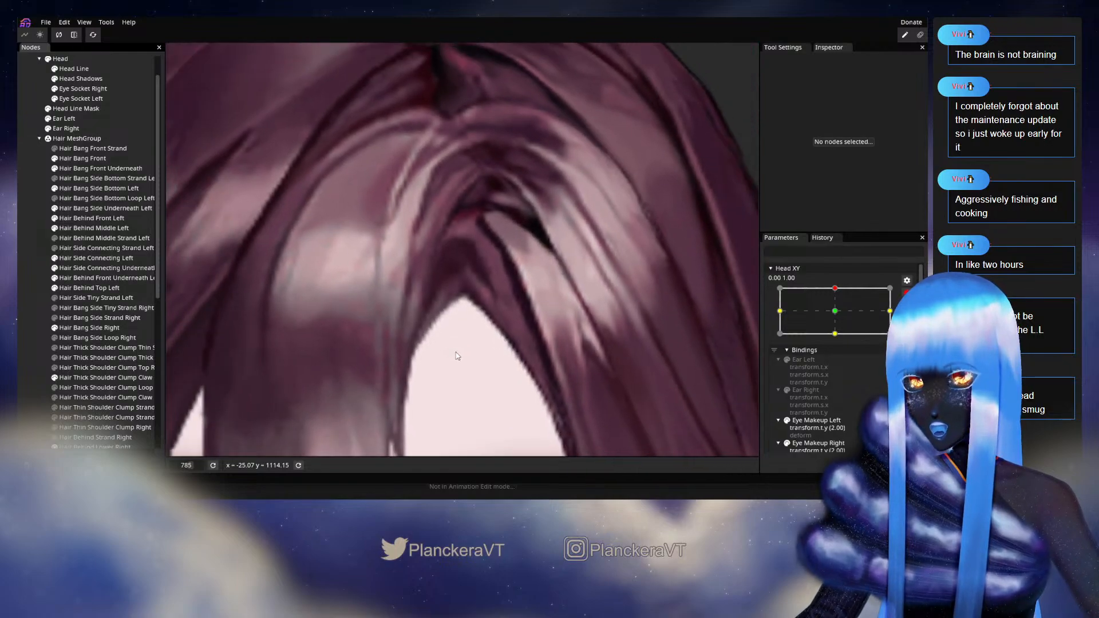
pyautogui.scroll(-6, 457, 344)
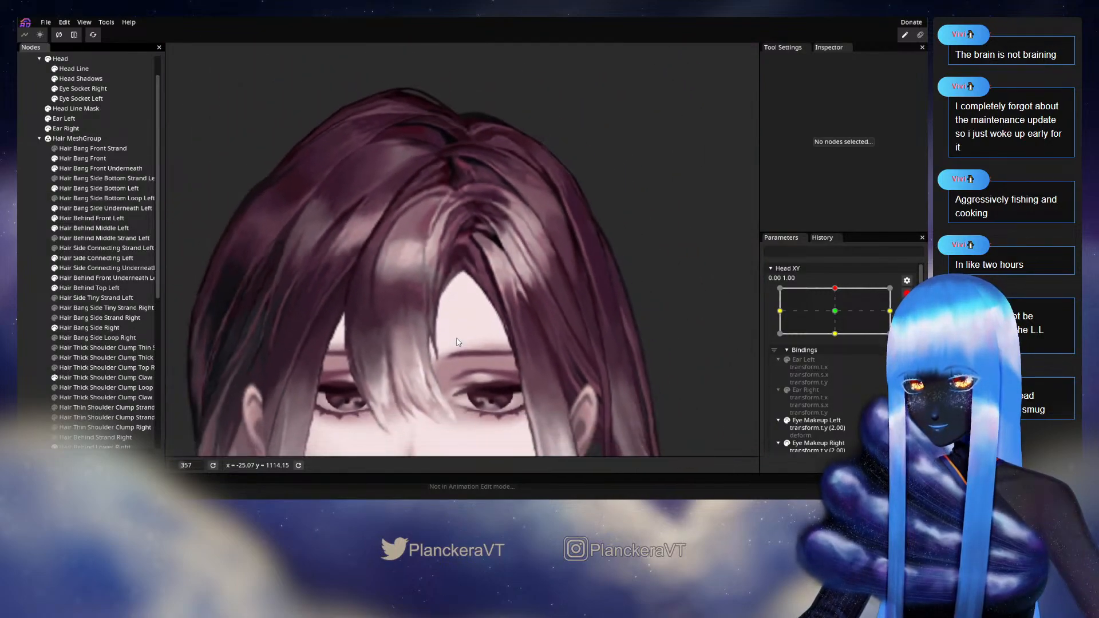
pyautogui.click(907, 293)
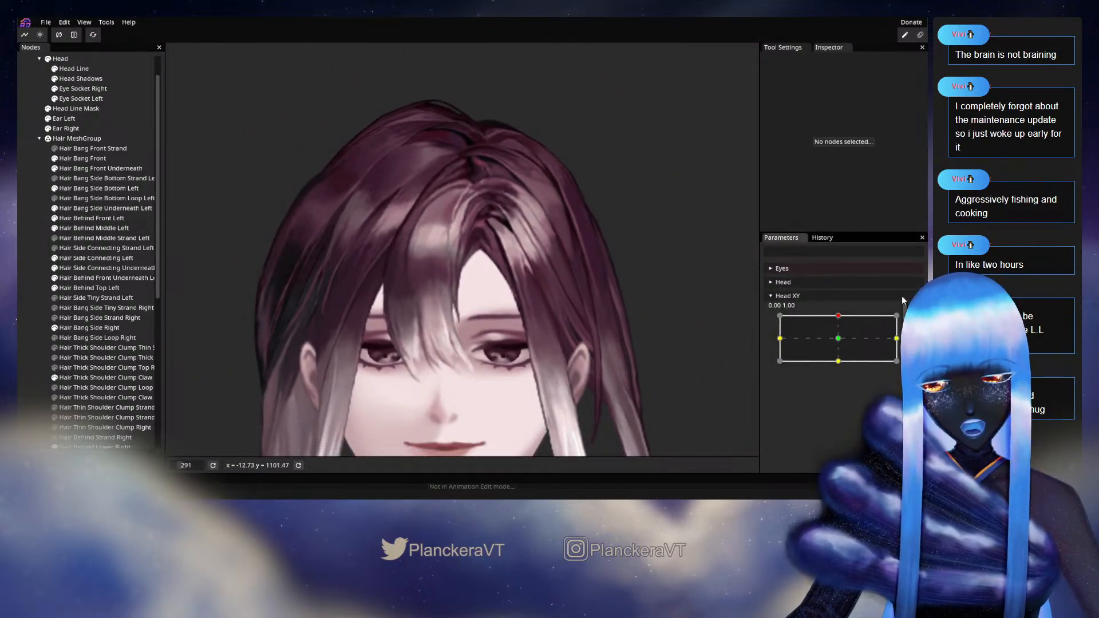
pyautogui.moveTo(838, 316); pyautogui.dragTo(838, 318)
pyautogui.moveTo(839, 333); pyautogui.dragTo(838, 315)
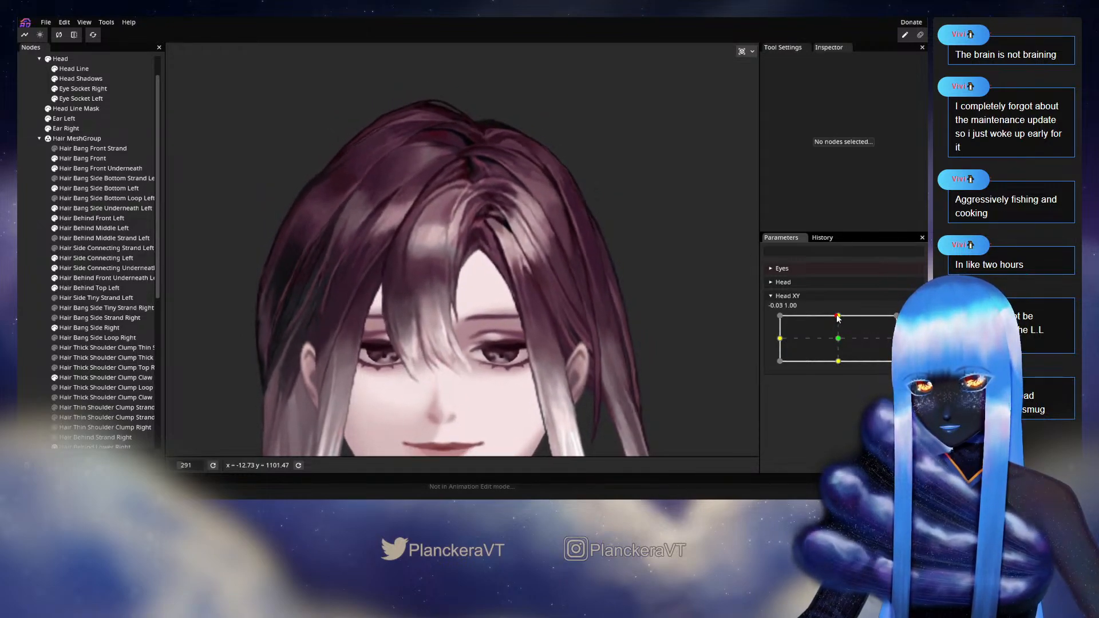
pyautogui.scroll(-5, 452, 376)
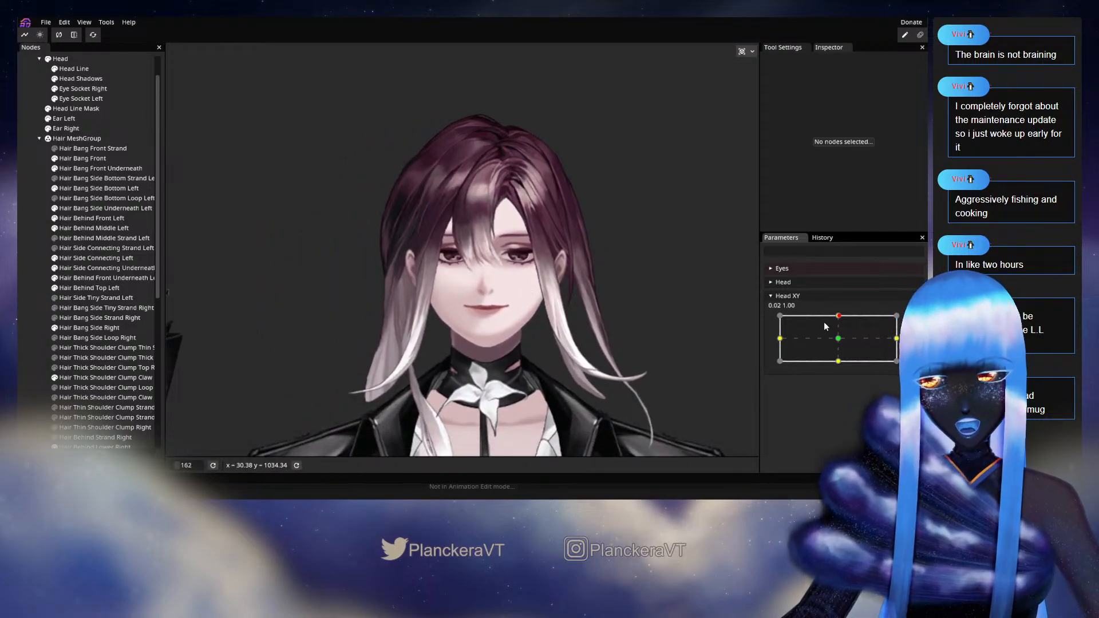
pyautogui.scroll(-2, 605, 384)
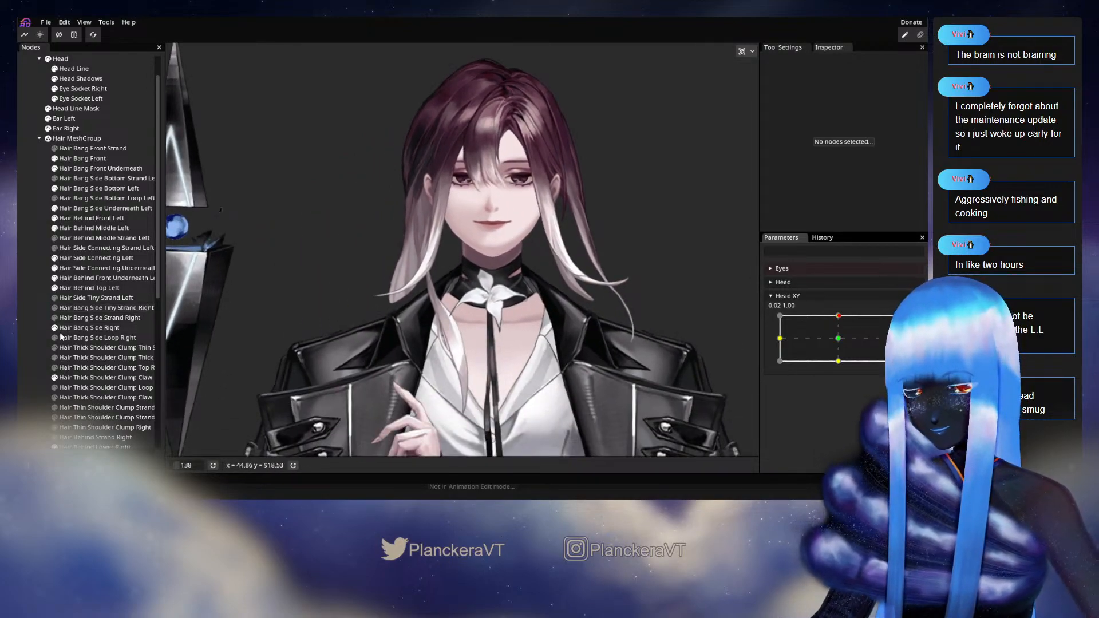
pyautogui.moveTo(581, 293); pyautogui.dragTo(561, 353)
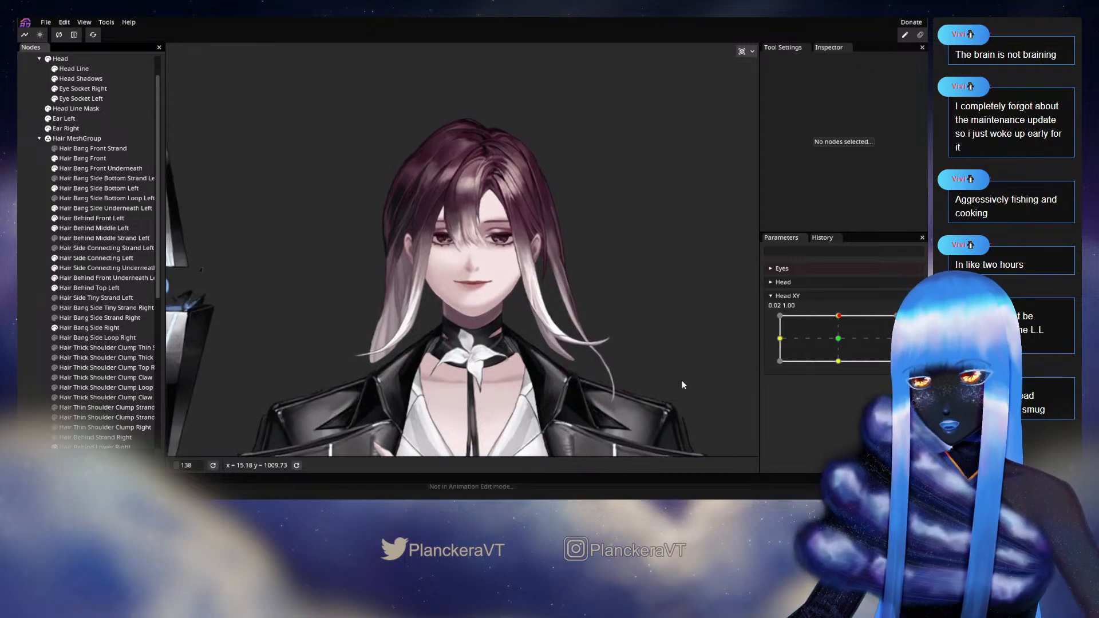
# Set Head XY to 0.00, 1.00 after a last sweep and save the project
pyautogui.moveTo(840, 315)
pyautogui.mouseDown()
pyautogui.moveTo(846, 341)
pyautogui.moveTo(838, 319)
pyautogui.mouseUp()
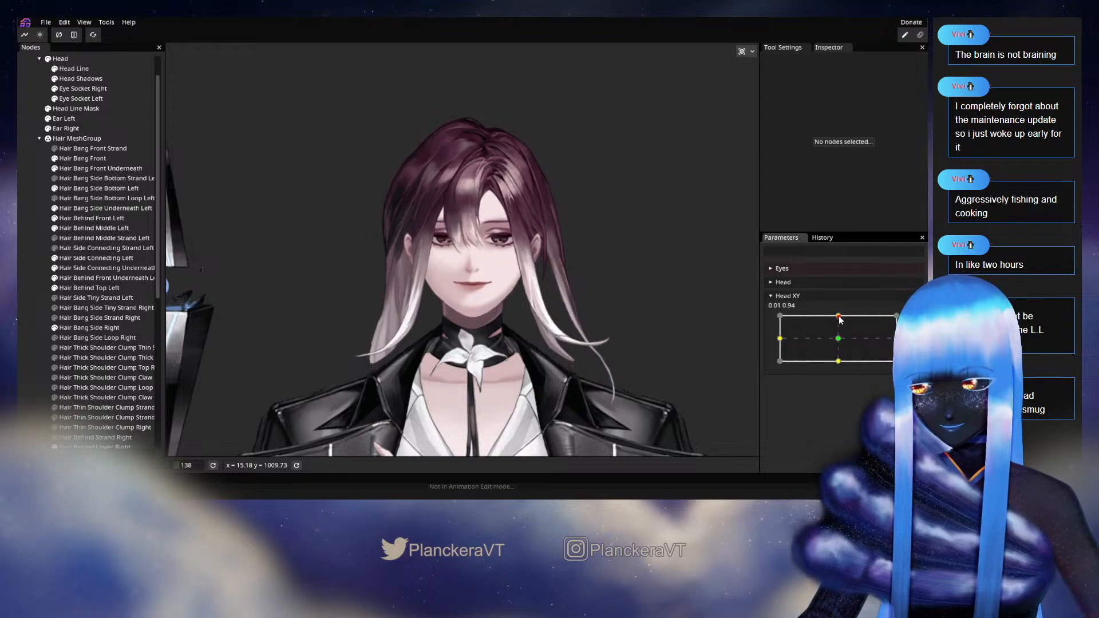
pyautogui.click(45, 23)
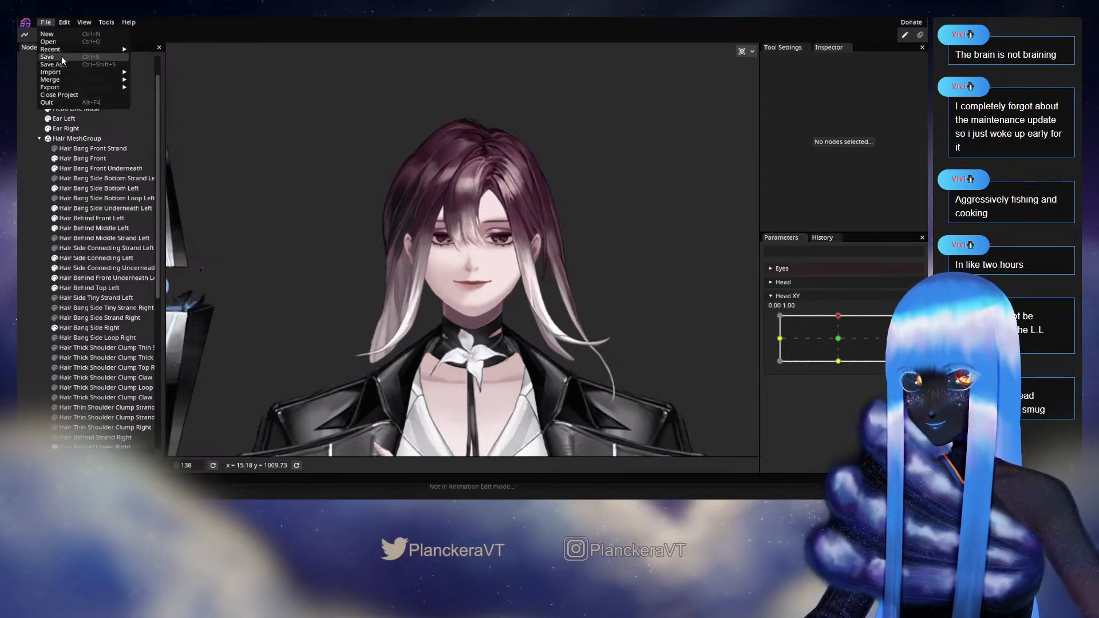
pyautogui.click(60, 56)
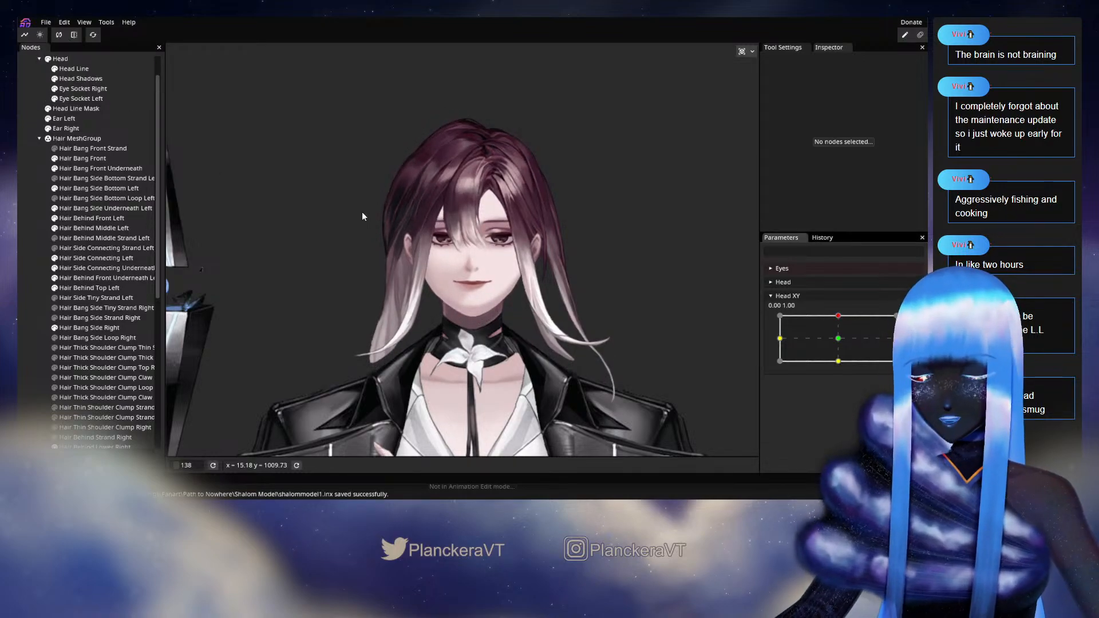